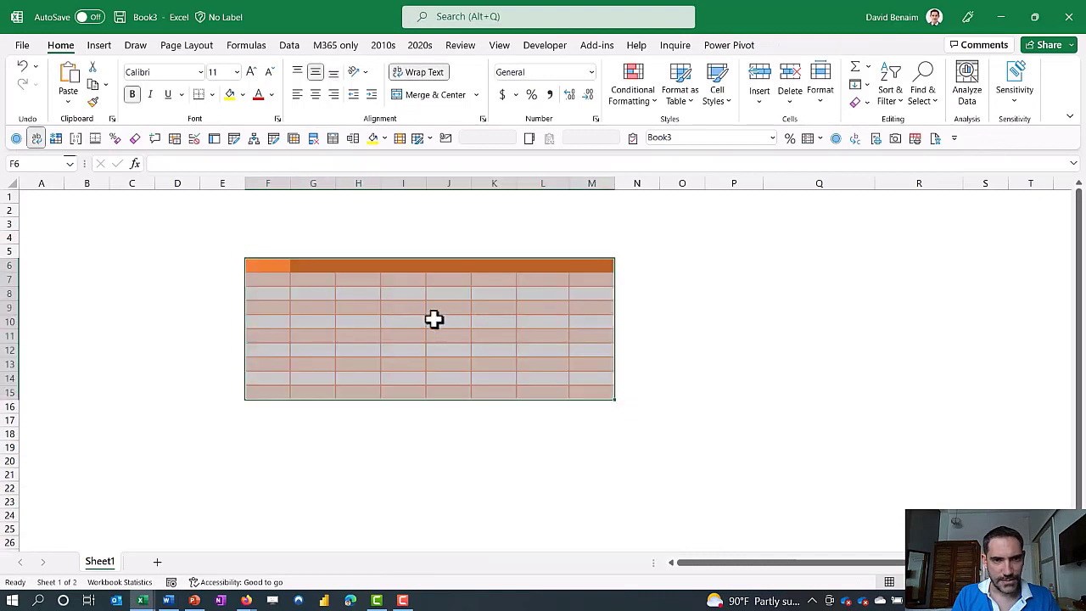
Insert five rows at rows 10 to 14 through the middle of the orange formatted range.
{"action": "left_click", "coordinate": [494, 328]}
{"action": "left_click", "coordinate": [461, 274]}
{"action": "left_click", "coordinate": [437, 308]}
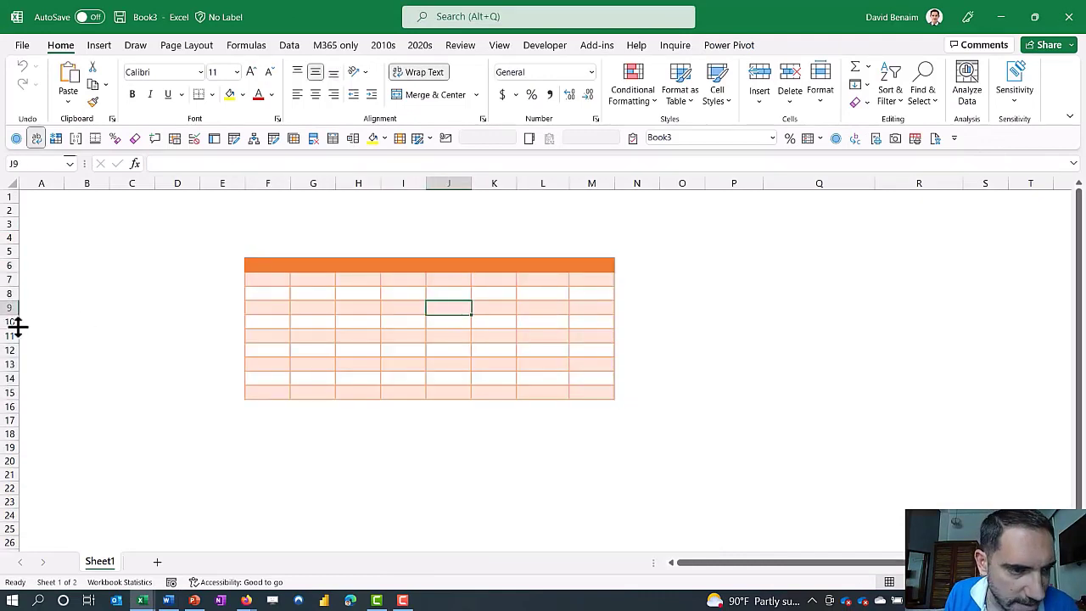
{"action": "left_click_drag", "start_coordinate": [4, 322], "coordinate": [37, 376]}
{"action": "right_click", "coordinate": [80, 348]}
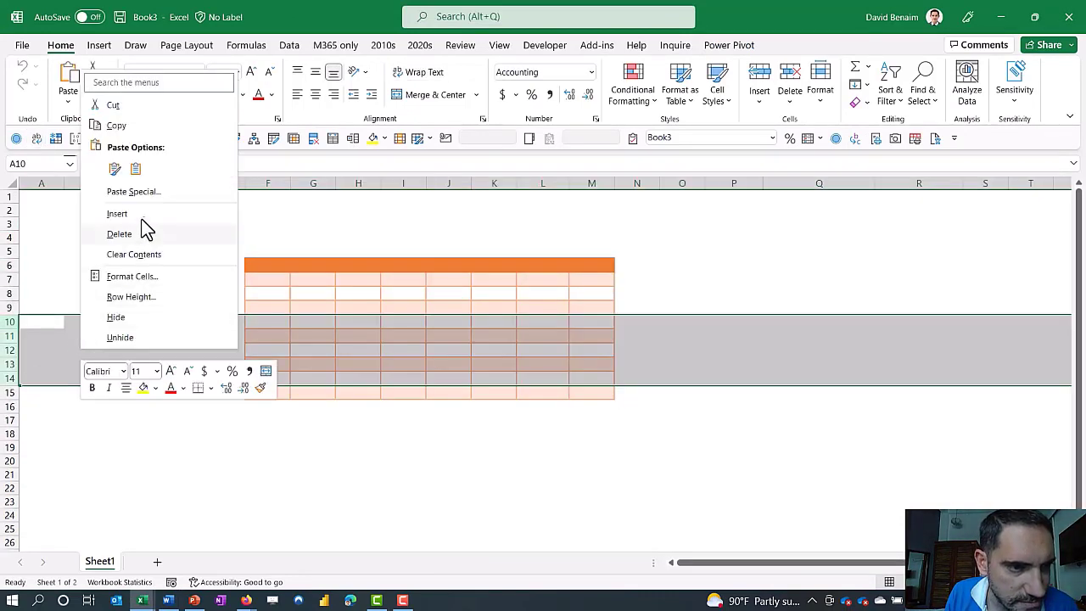
{"action": "left_click", "coordinate": [140, 213]}
{"action": "left_click", "coordinate": [357, 361]}
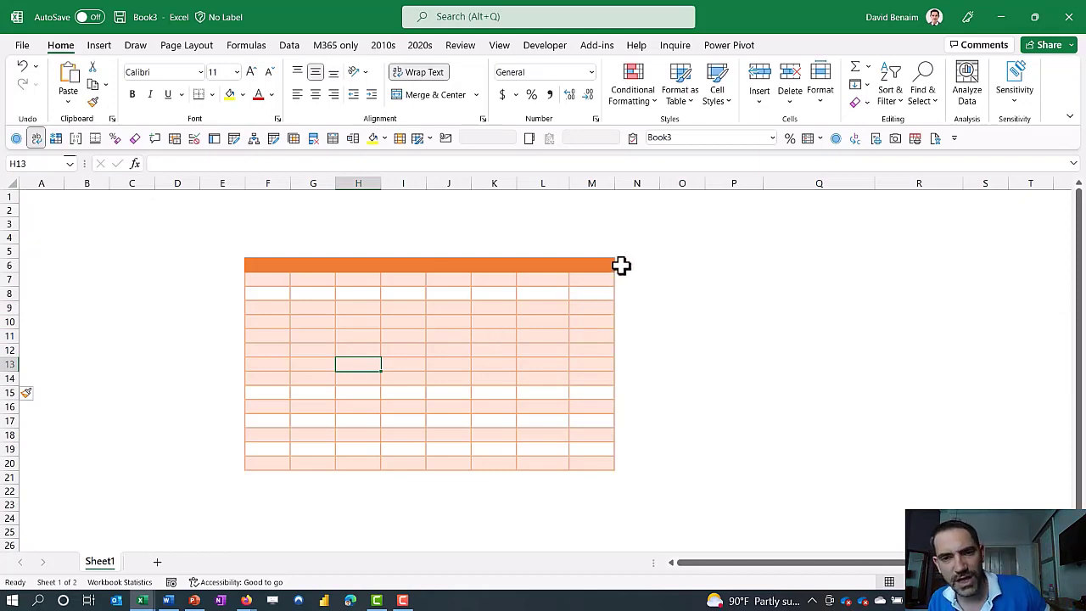
Try adding a column headed New in cell N6, directly beside the orange header row.
{"action": "left_click", "coordinate": [620, 265]}
{"action": "type", "text": "New"}
{"action": "key", "text": "Return"}
{"action": "key", "text": "Up"}
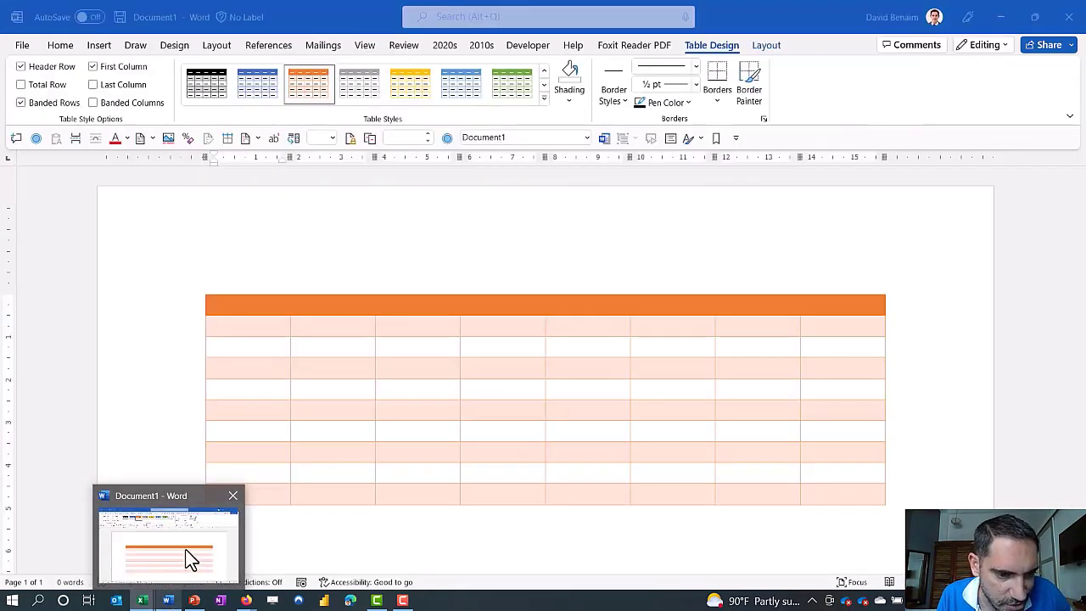
Switch to the PowerPoint presentation and insert a five-column table on the Super tables slide.
{"action": "mouse_move", "coordinate": [195, 598]}
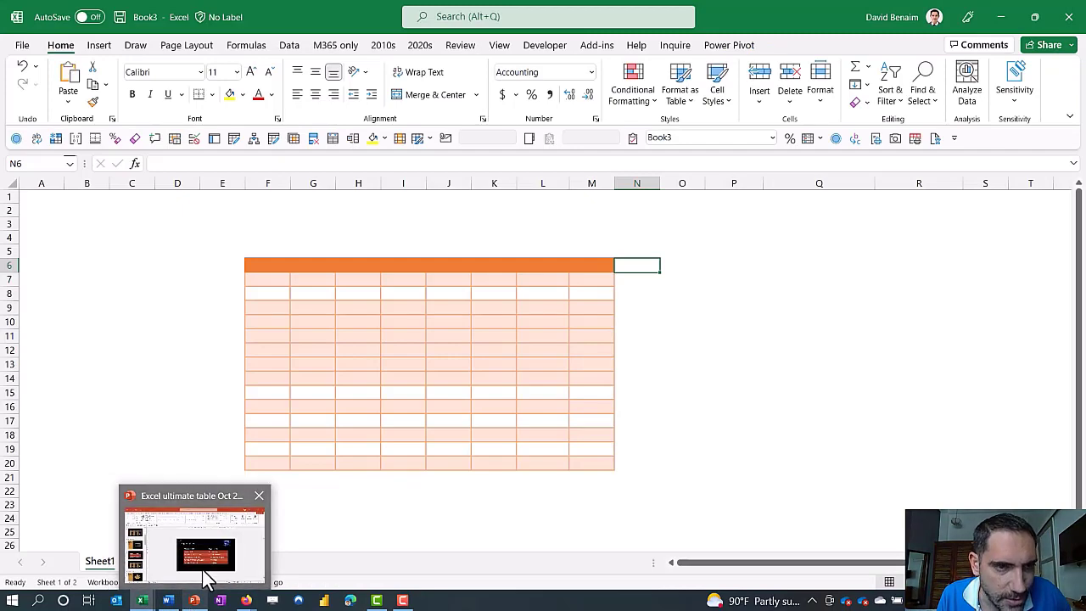
{"action": "left_click", "coordinate": [206, 556]}
{"action": "left_click", "coordinate": [99, 45]}
{"action": "left_click", "coordinate": [102, 94]}
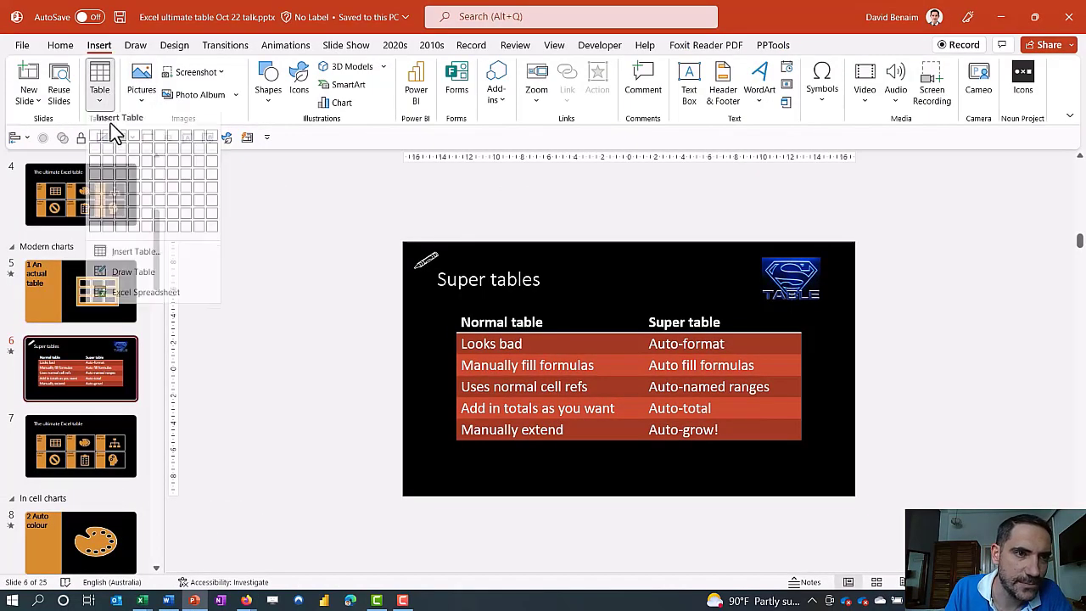
{"action": "left_click", "coordinate": [148, 225]}
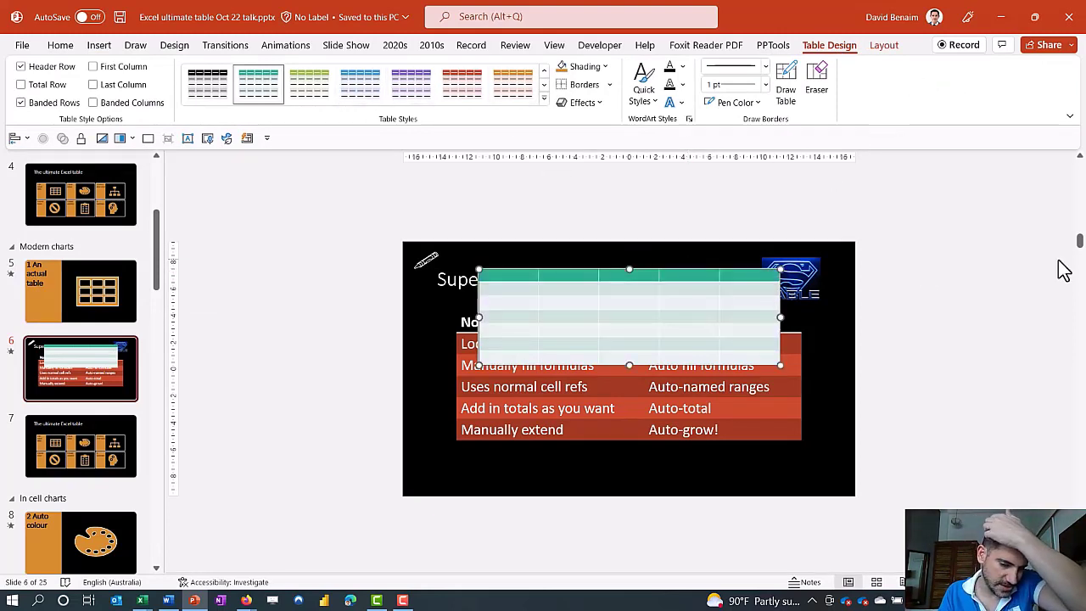
Undo the changes to the Super tables slide in PowerPoint and return to the Book3 workbook in Excel.
{"action": "scroll", "coordinate": [1060, 268], "scroll_direction": "down", "scroll_amount": 2}
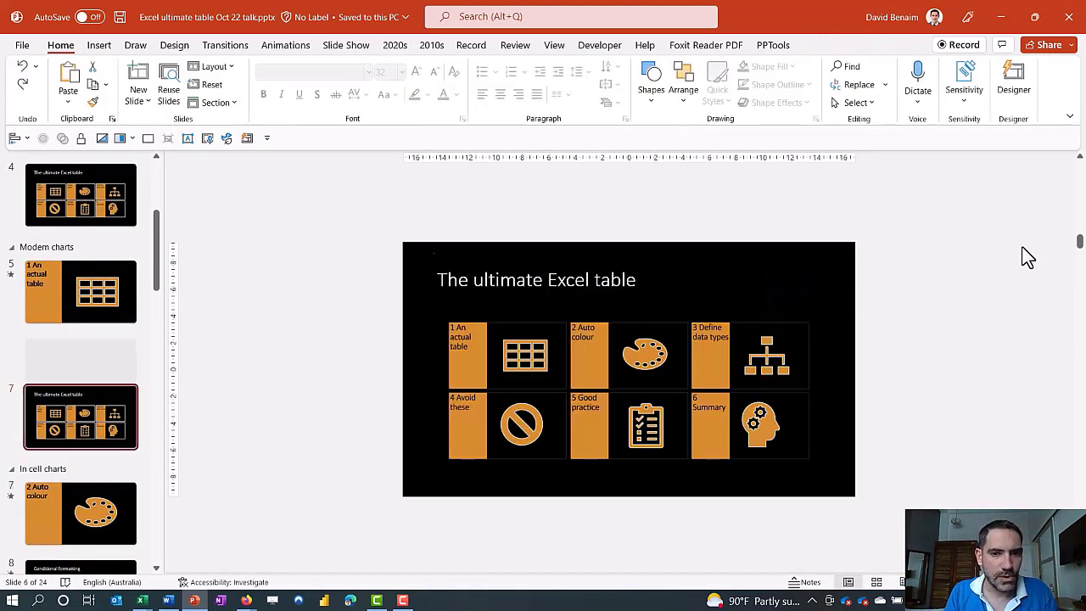
{"action": "scroll", "coordinate": [1026, 255], "scroll_direction": "up", "scroll_amount": 2}
{"action": "left_click", "coordinate": [725, 313]}
{"action": "key", "text": "ctrl+z"}
{"action": "key", "text": "alt+Tab"}
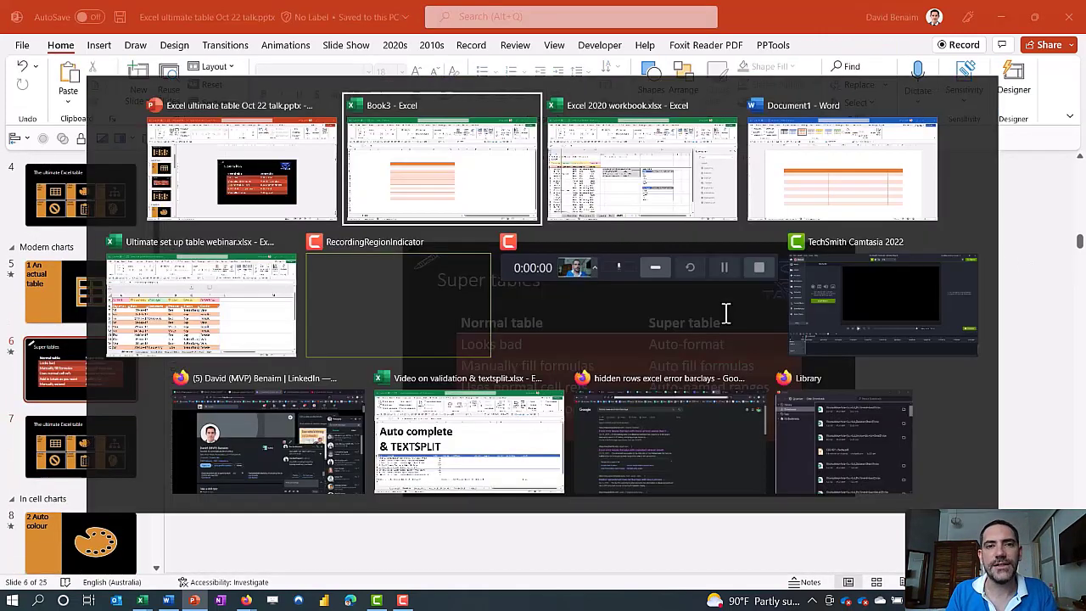
{"action": "left_click", "coordinate": [745, 269]}
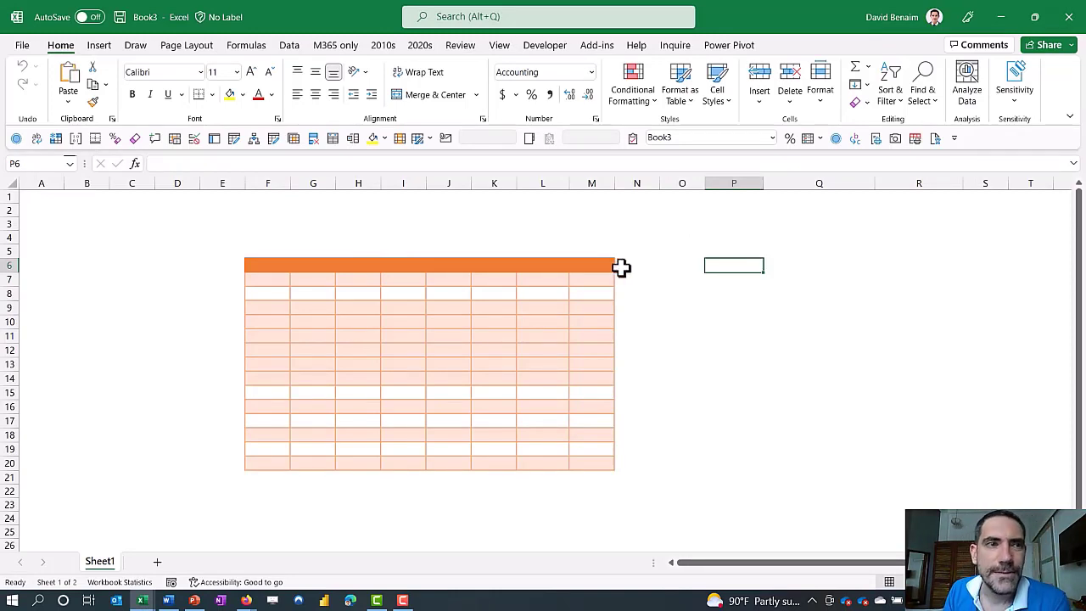
Switch to the Excel 2020 workbook and examine the Ref Tables sheet's notes on table terminology and features.
{"action": "left_click", "coordinate": [98, 47]}
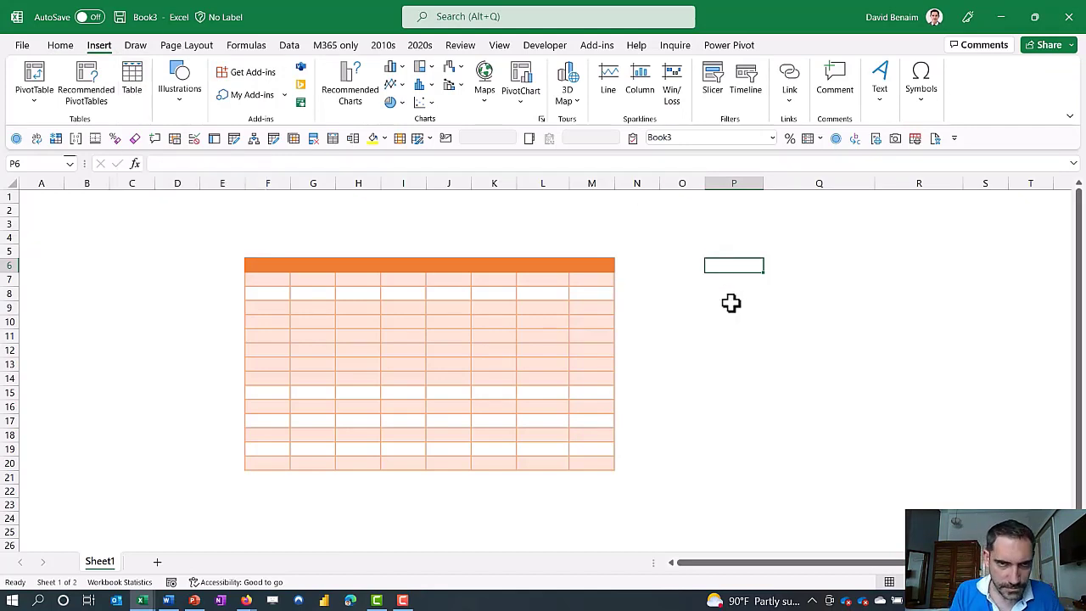
{"action": "key", "text": "alt+Tab"}
{"action": "key", "text": "alt+Tab"}
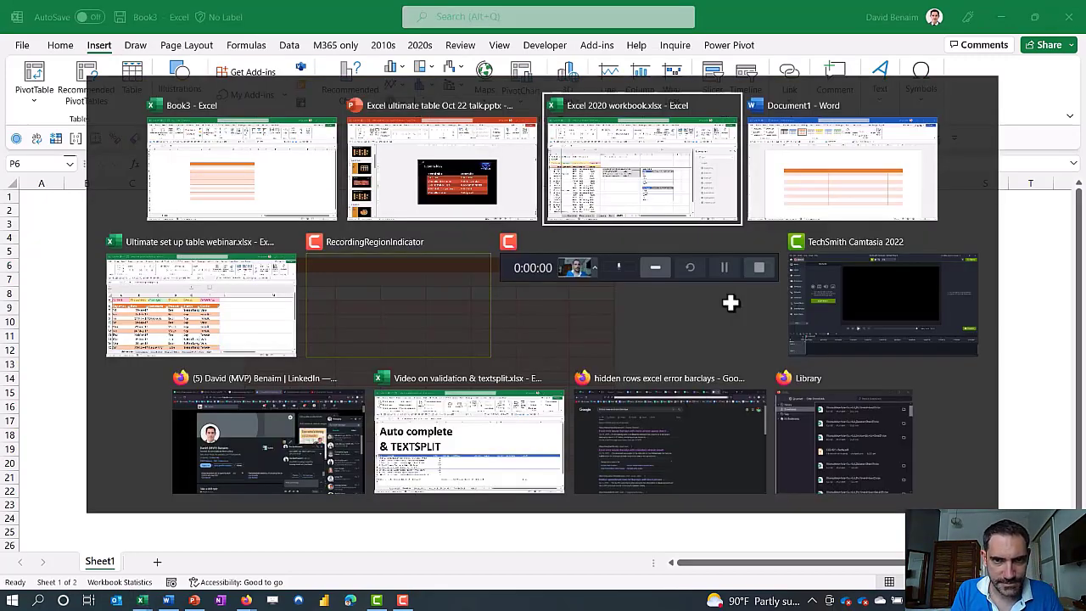
{"action": "key", "text": "ctrl+Page_Up"}
{"action": "key", "text": "ctrl+Page_Up"}
{"action": "key", "text": "ctrl+Page_Up"}
{"action": "key", "text": "ctrl+Page_Up"}
{"action": "key", "text": "ctrl+Page_Up"}
{"action": "key", "text": "ctrl+Page_Up"}
{"action": "key", "text": "ctrl+Page_Up"}
{"action": "key", "text": "ctrl+Page_Up"}
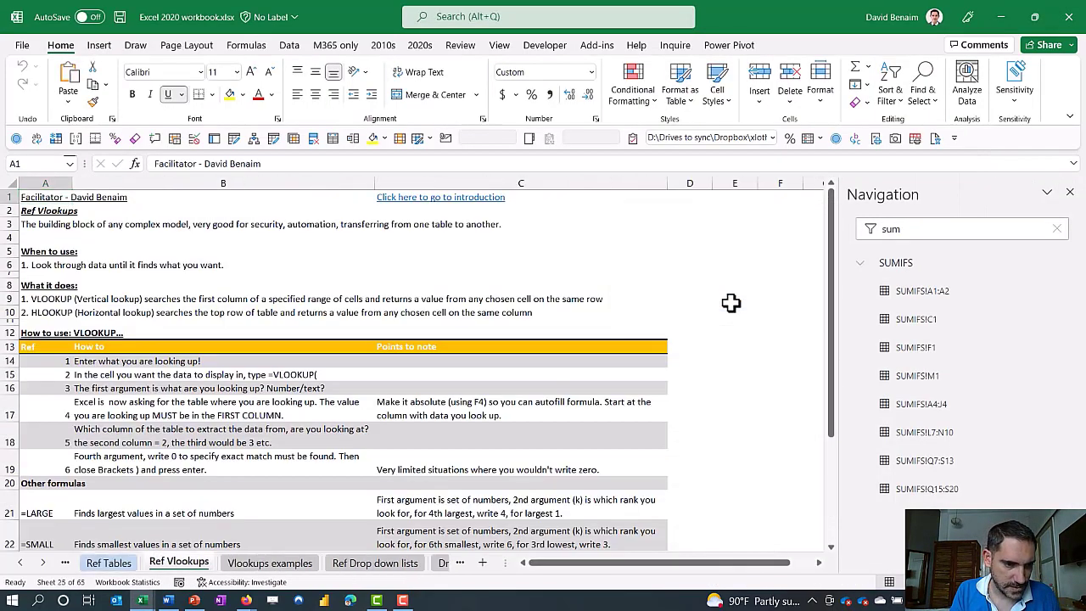
{"action": "left_click", "coordinate": [596, 357]}
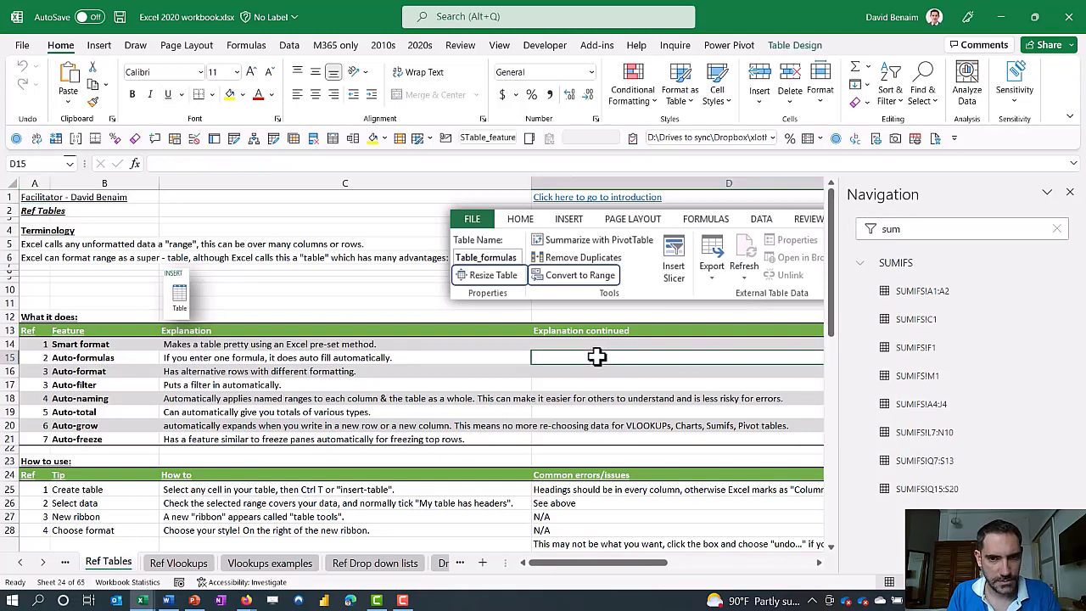
Switch to the Ultimate set up table webinar workbook and open the Table examples sheet.
{"action": "key", "text": "alt+Tab"}
{"action": "key", "text": "alt+Tab"}
{"action": "key", "text": "alt+Tab"}
{"action": "key", "text": "alt+Tab"}
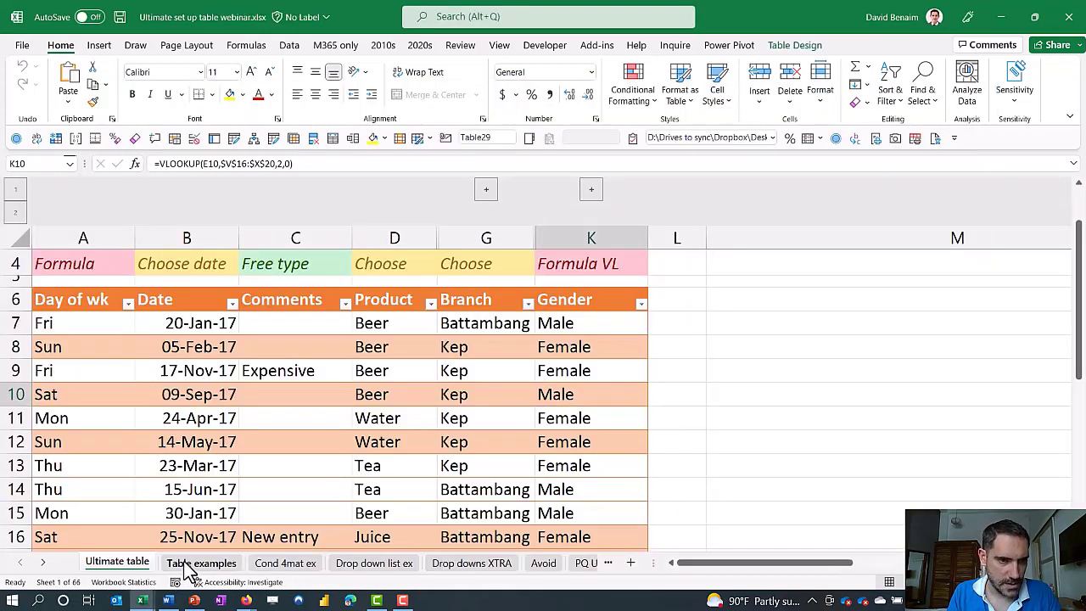
{"action": "left_click", "coordinate": [182, 563]}
Examine the movie data range A4:H25 by highlighting the whole range and part of its number columns.
{"action": "left_click_drag", "start_coordinate": [26, 227], "coordinate": [422, 478]}
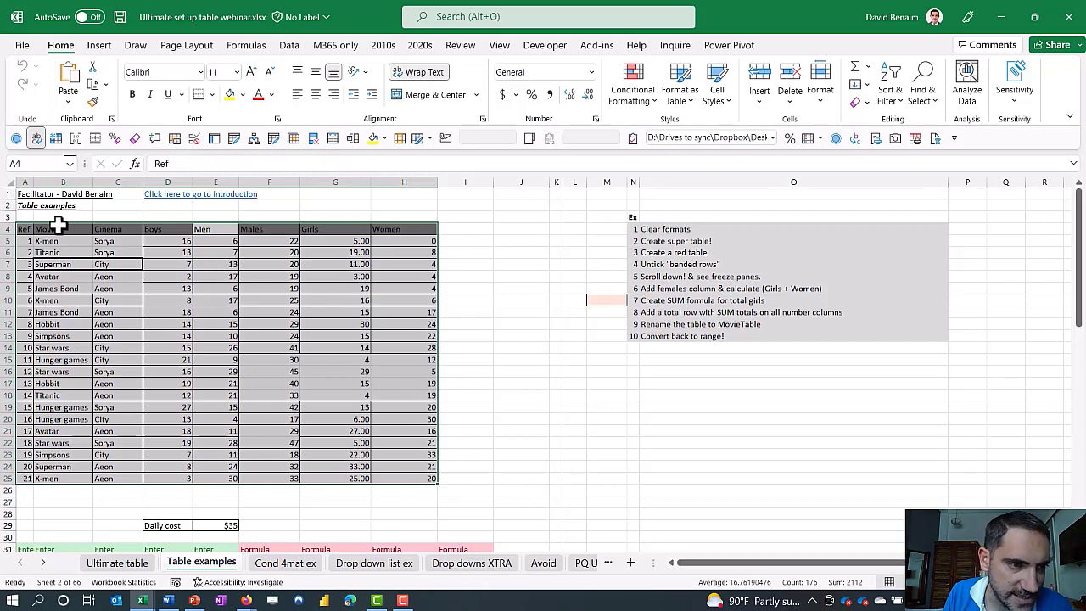
{"action": "scroll", "coordinate": [21, 227], "scroll_direction": "up", "scroll_amount": 3}
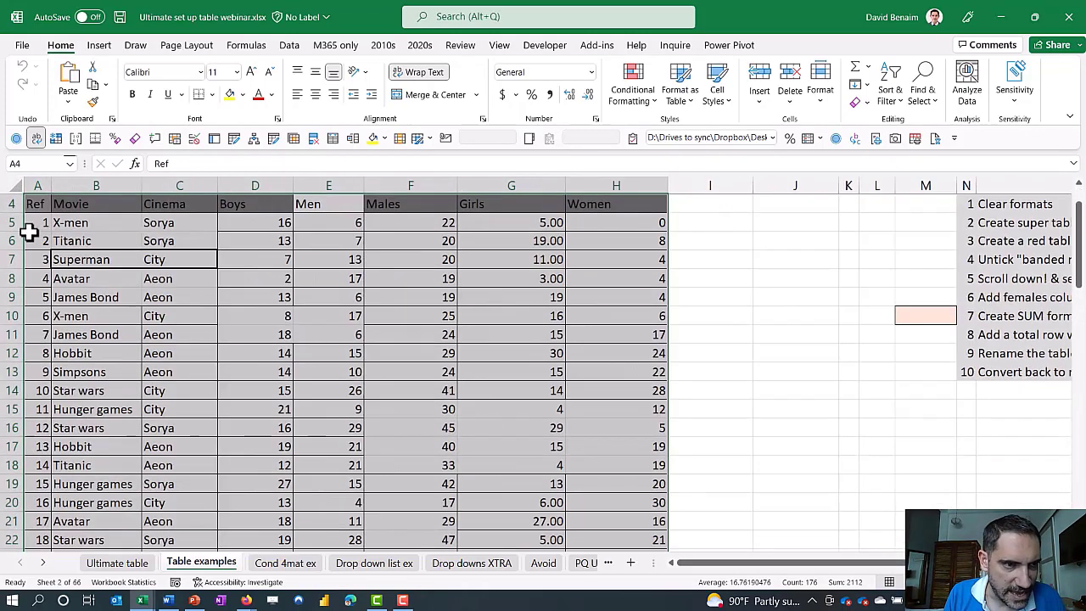
{"action": "left_click_drag", "start_coordinate": [38, 205], "coordinate": [347, 449]}
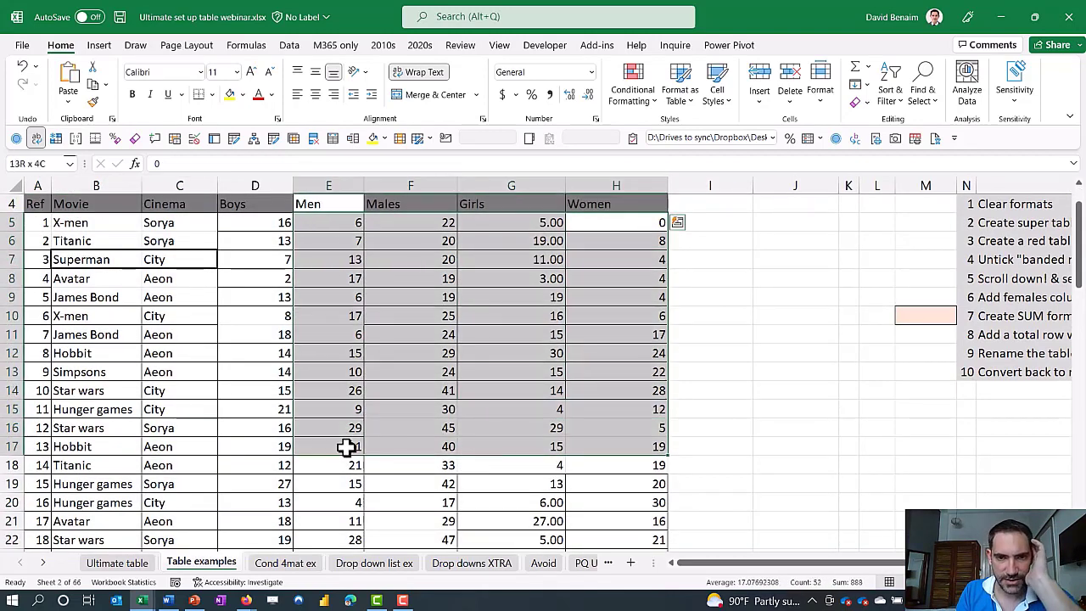
{"action": "left_click", "coordinate": [526, 271]}
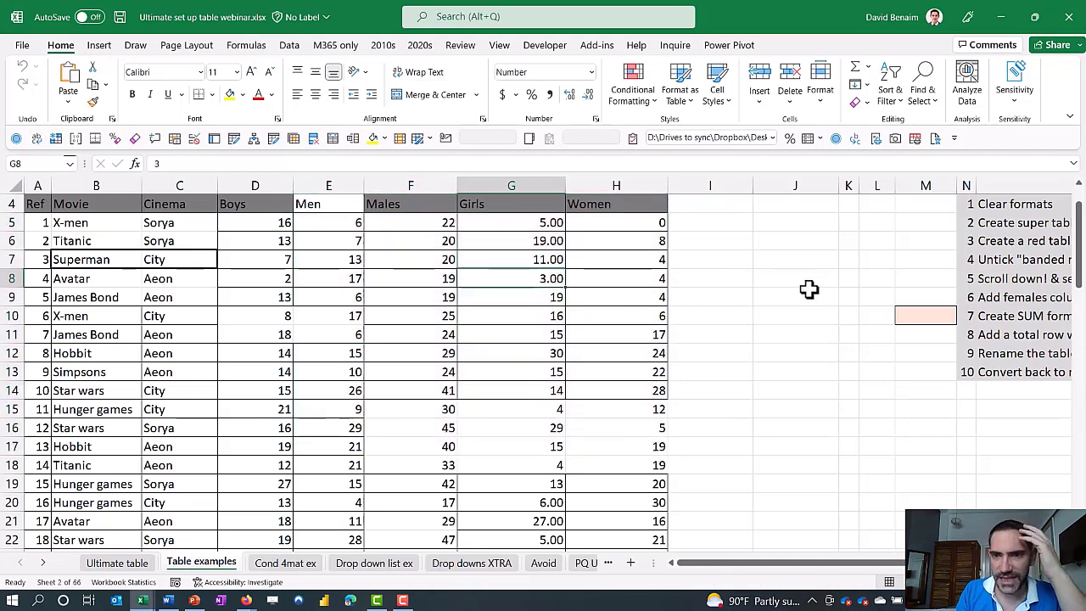
Copy the blank cells J9:J11 and paste them over the Girls values in G7:G9.
{"action": "left_click_drag", "start_coordinate": [808, 289], "coordinate": [808, 337]}
{"action": "key", "text": "ctrl+c"}
{"action": "left_click", "coordinate": [509, 259]}
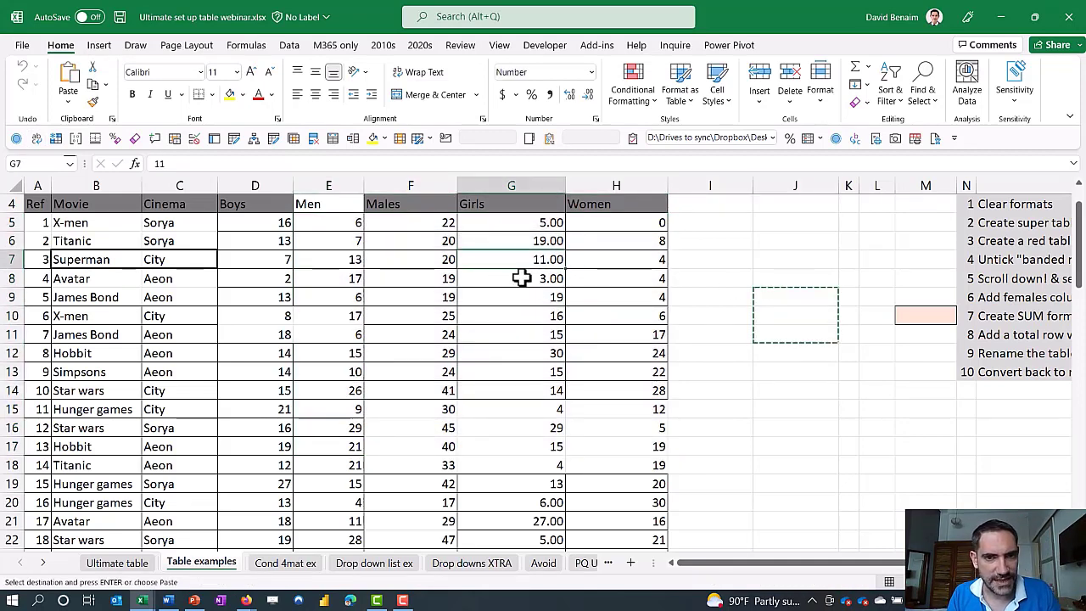
{"action": "key", "text": "ctrl+v"}
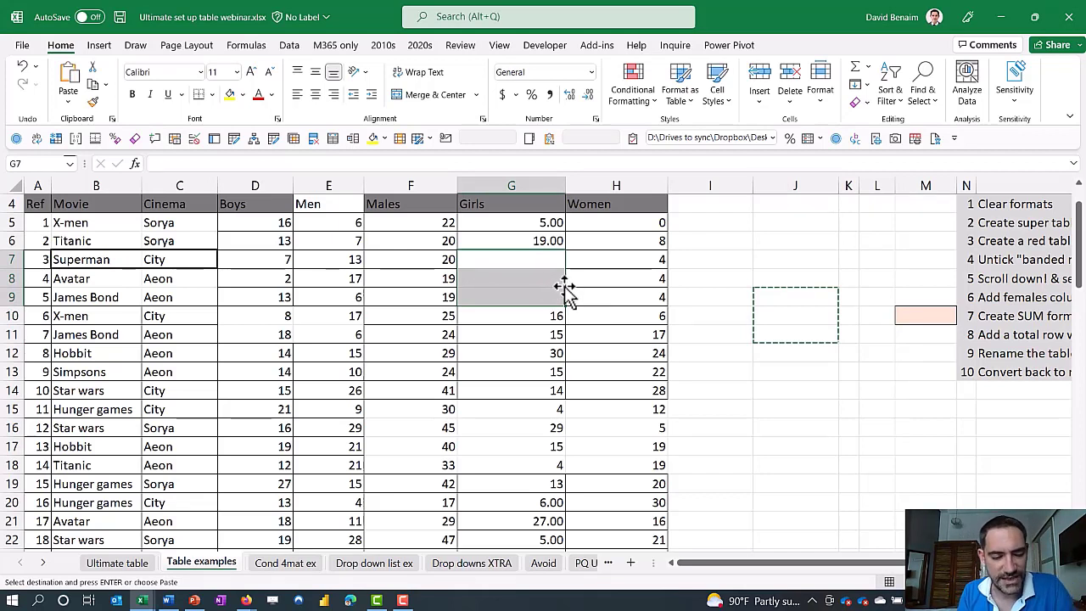
{"action": "left_click", "coordinate": [550, 241]}
{"action": "left_click", "coordinate": [797, 294]}
{"action": "key", "text": "Escape"}
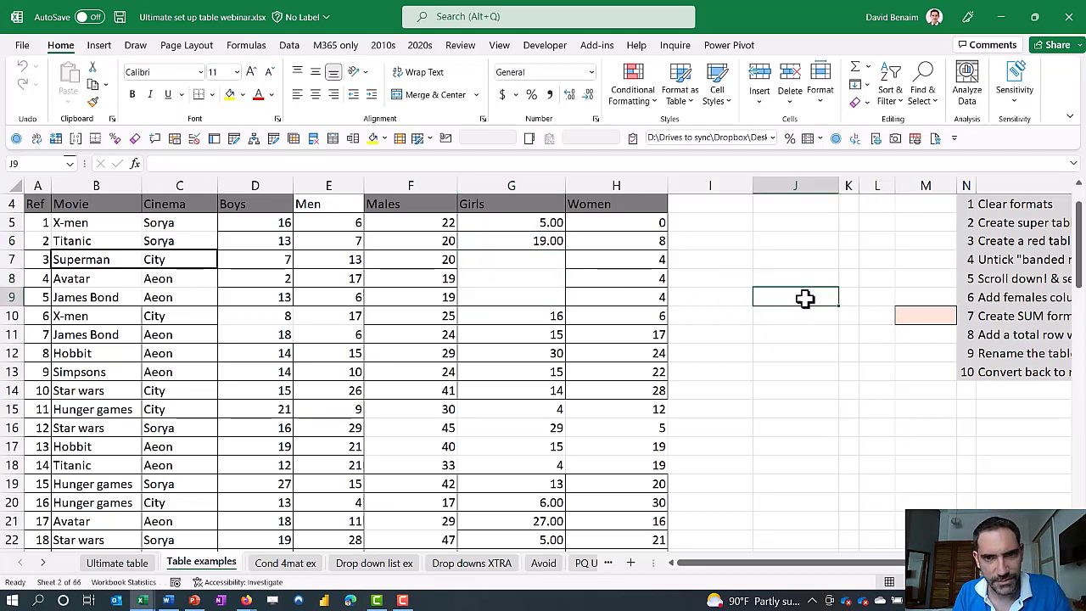
Fill the Girls value in G6 down through G9.
{"action": "left_click_drag", "start_coordinate": [532, 241], "coordinate": [538, 298]}
{"action": "key", "text": "ctrl+d"}
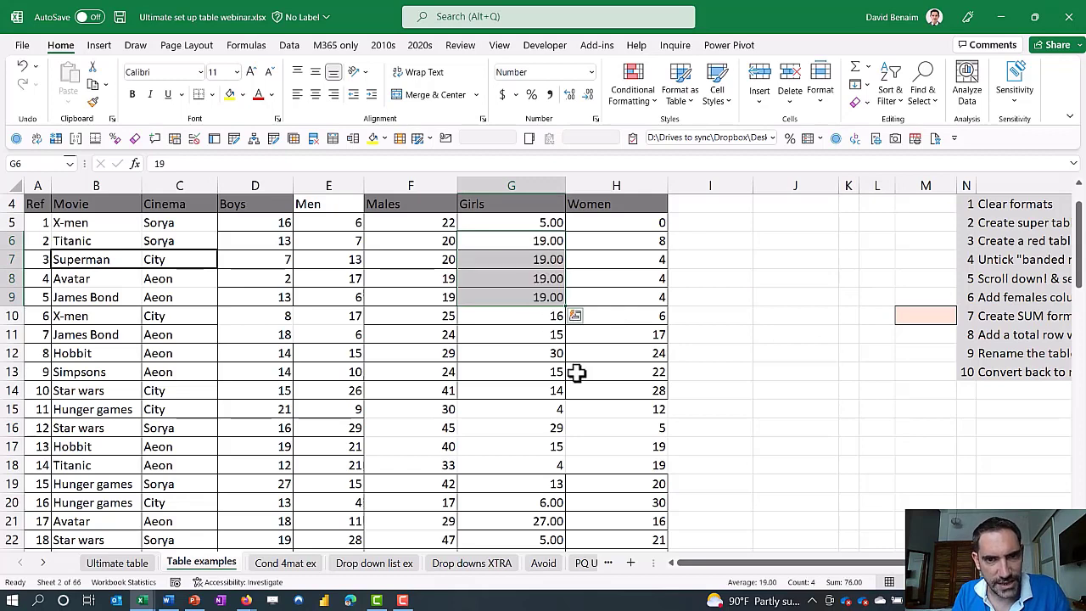
{"action": "left_click", "coordinate": [577, 370]}
Add Ref 3 in A61 directly below the green category table and select the Expensive movie categories chart.
{"action": "scroll", "coordinate": [381, 409], "scroll_direction": "down", "scroll_amount": 10}
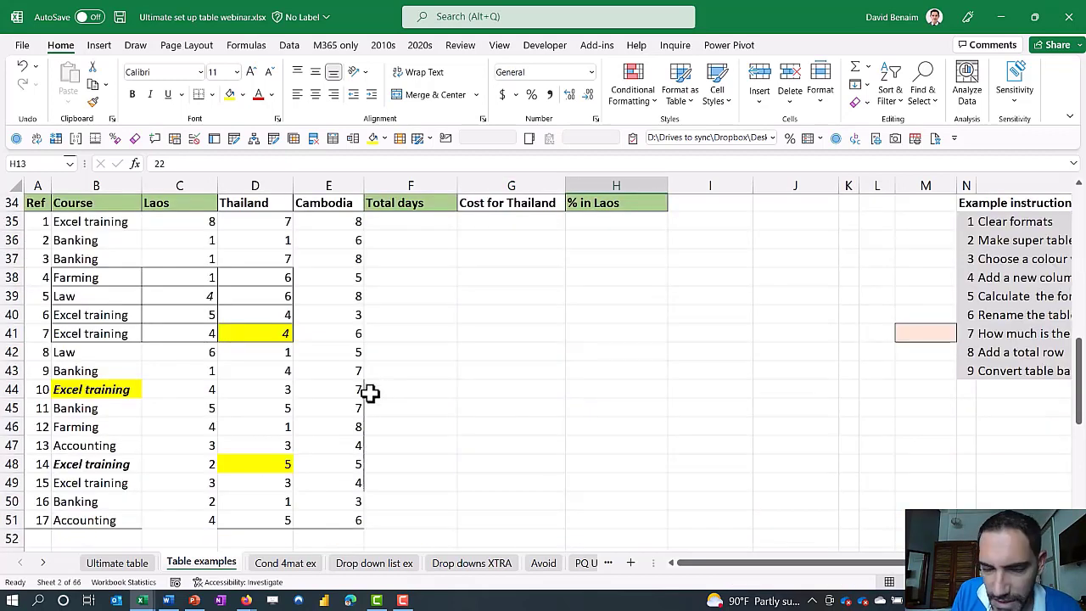
{"action": "scroll", "coordinate": [380, 389], "scroll_direction": "down", "scroll_amount": 7}
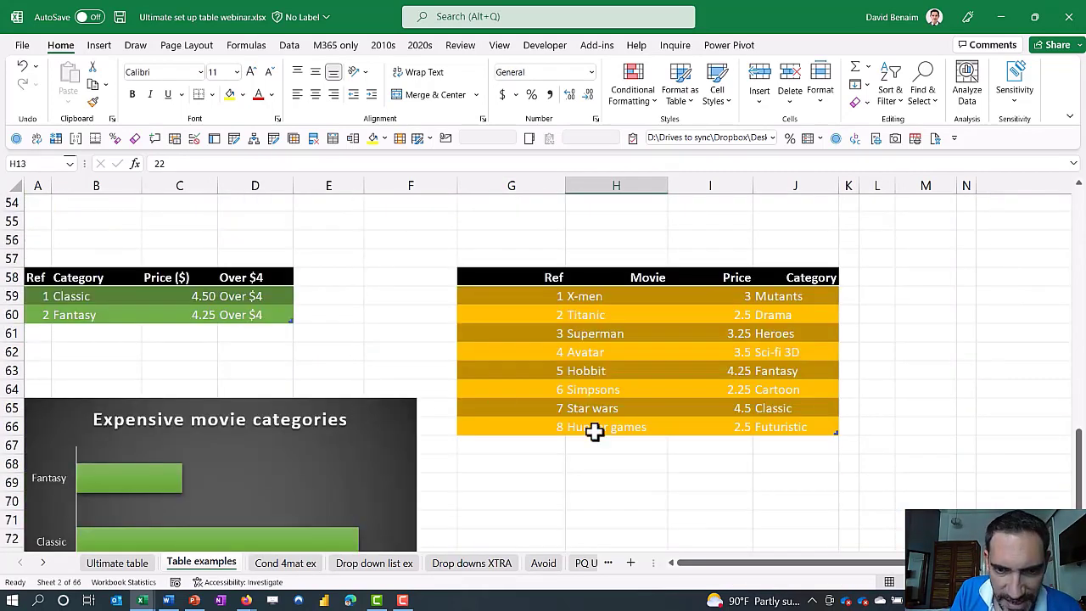
{"action": "left_click", "coordinate": [42, 332]}
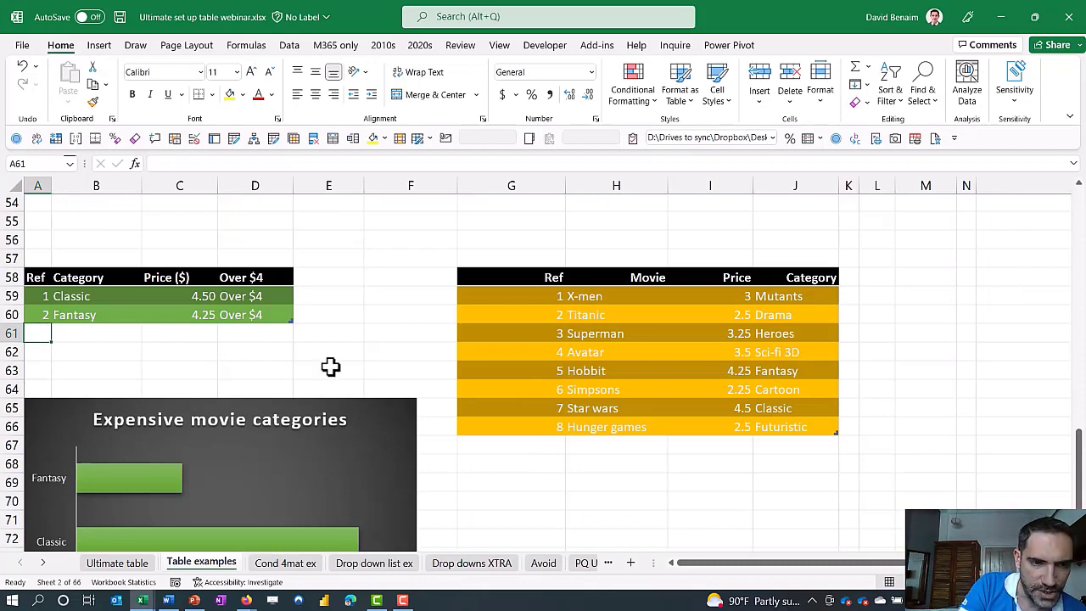
{"action": "type", "text": "3"}
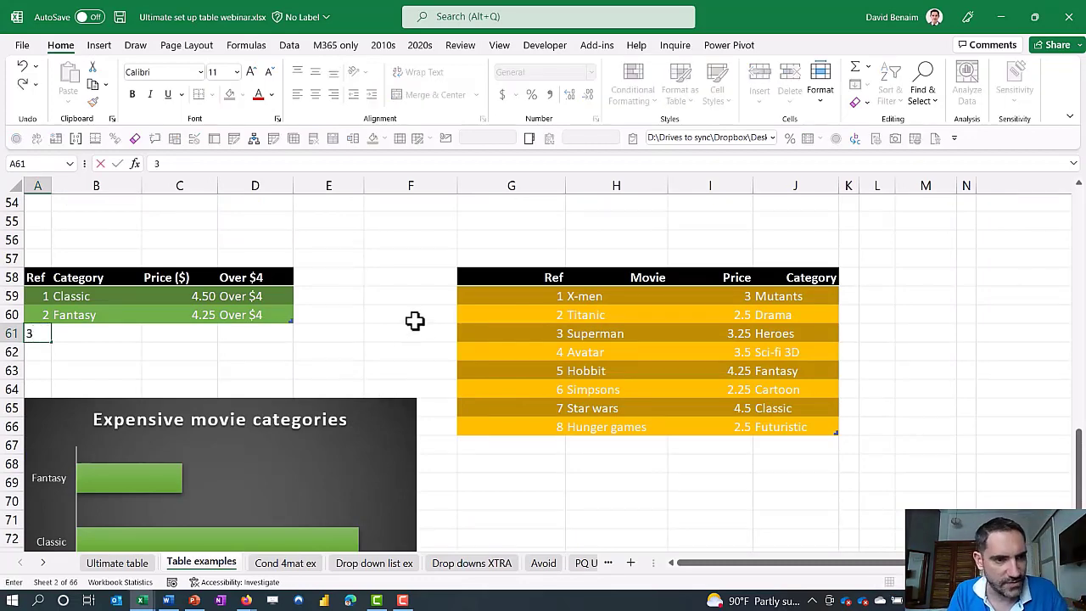
{"action": "key", "text": "Return"}
{"action": "left_click", "coordinate": [385, 408]}
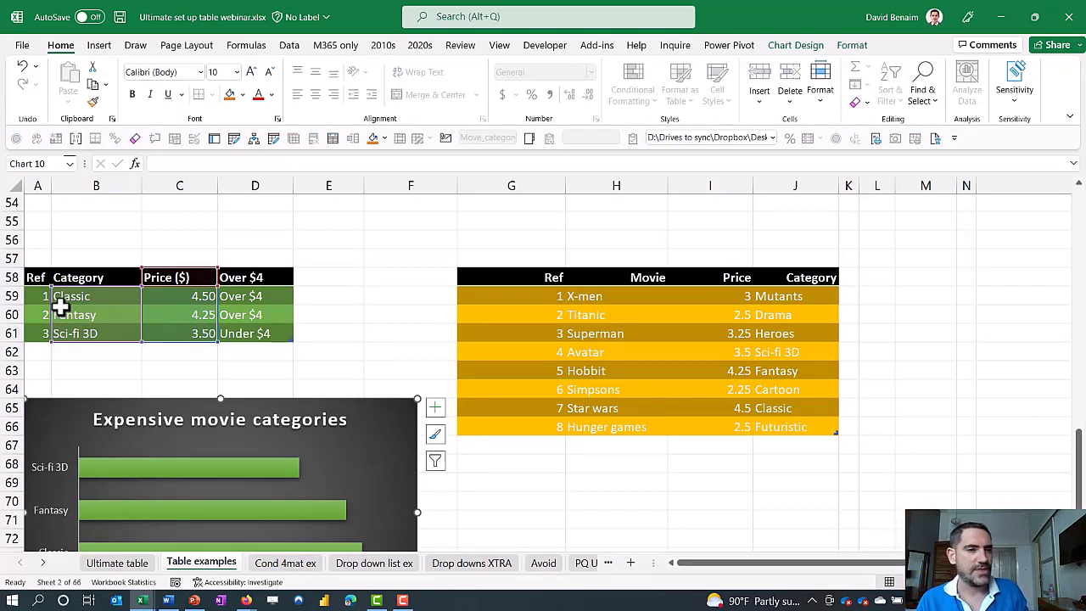
Add Ref 4 in A62 as another row of the green category table.
{"action": "left_click", "coordinate": [44, 352]}
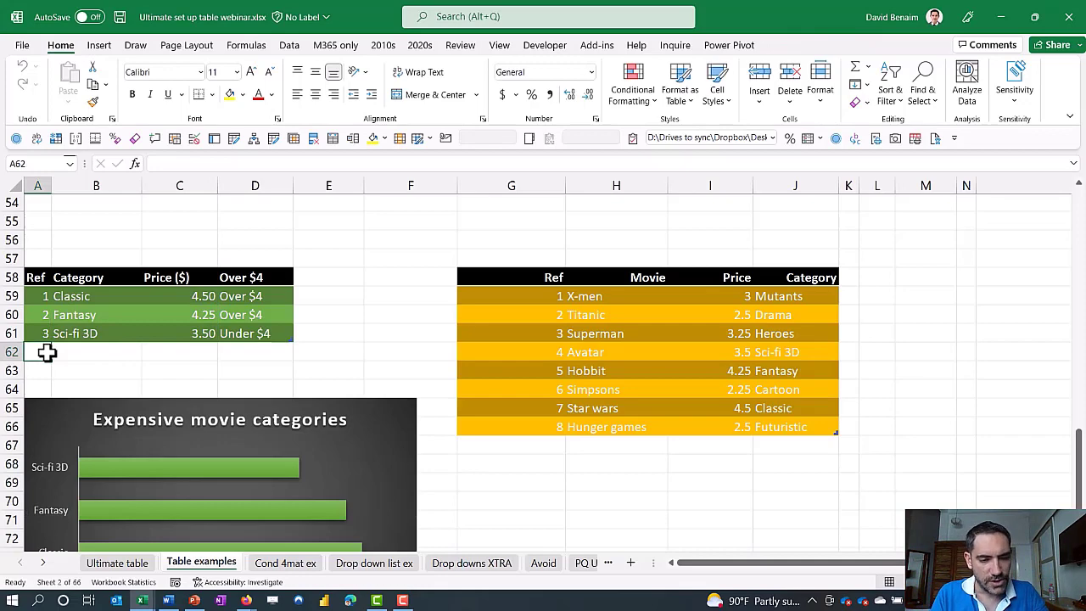
{"action": "type", "text": "4"}
{"action": "key", "text": "Return"}
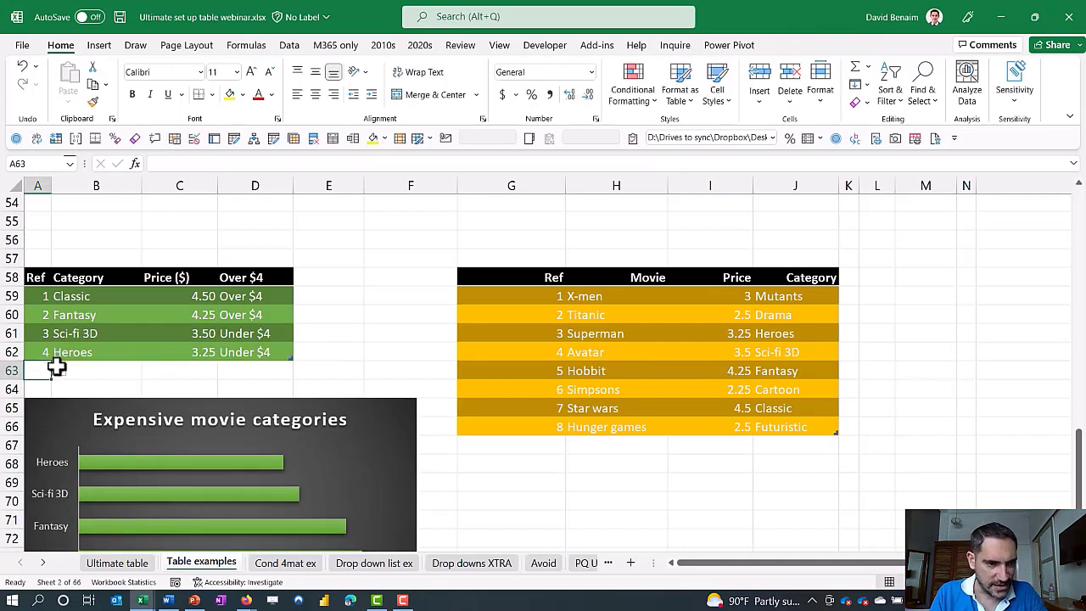
Add a column headed New in E58, next to the Over $4 column of the green category table.
{"action": "left_click", "coordinate": [318, 278]}
{"action": "type", "text": "Notes"}
{"action": "key", "text": "Return"}
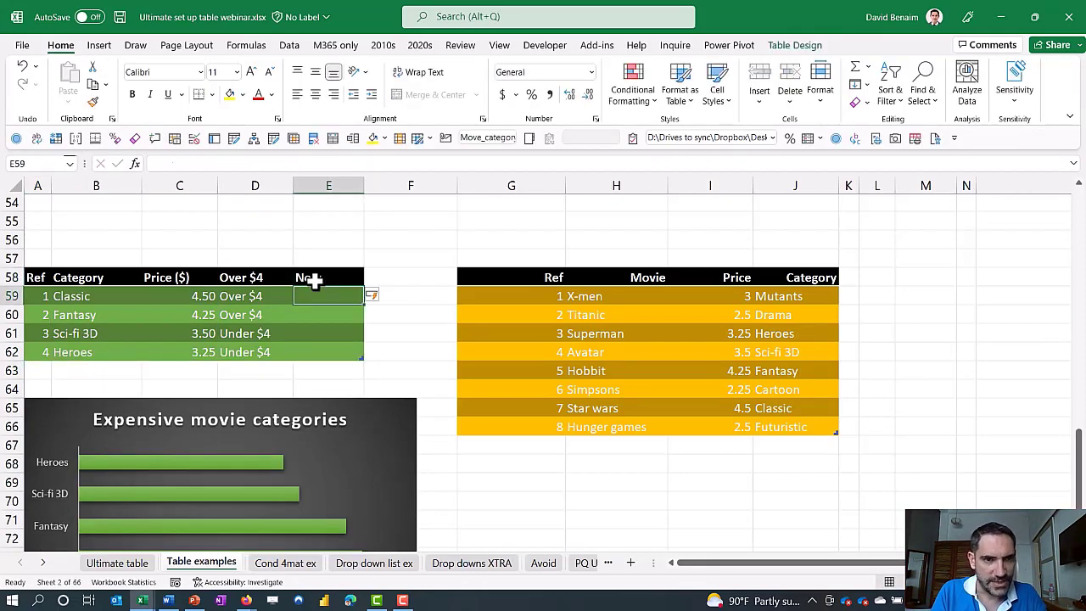
Check the price values and the IF formulas in the Over $4 column of the green category table.
{"action": "key", "text": "Down"}
{"action": "key", "text": "Left"}
{"action": "left_click", "coordinate": [207, 311]}
{"action": "left_click", "coordinate": [247, 318]}
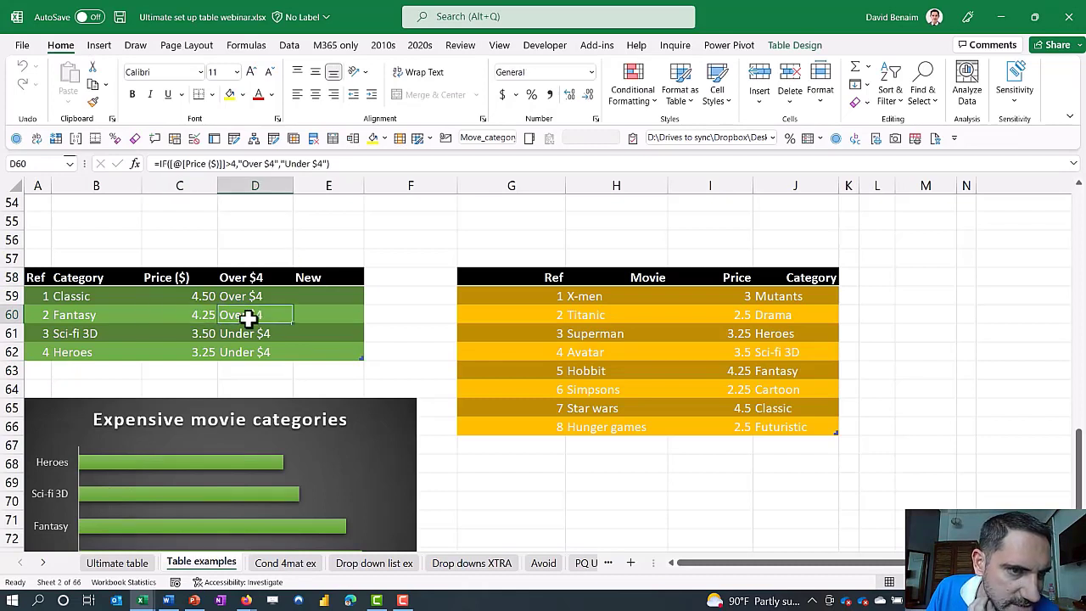
{"action": "left_click", "coordinate": [166, 332]}
{"action": "left_click", "coordinate": [206, 350]}
{"action": "left_click", "coordinate": [237, 351]}
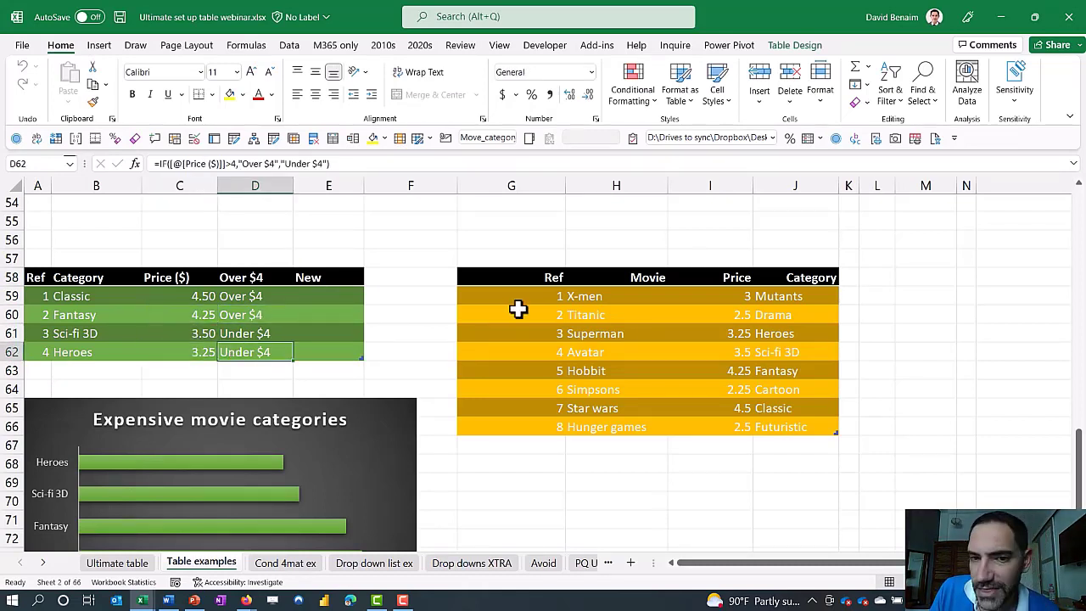
Shrink the green category table by one column so it ends at Over $4 and excludes the New column.
{"action": "left_click", "coordinate": [558, 441]}
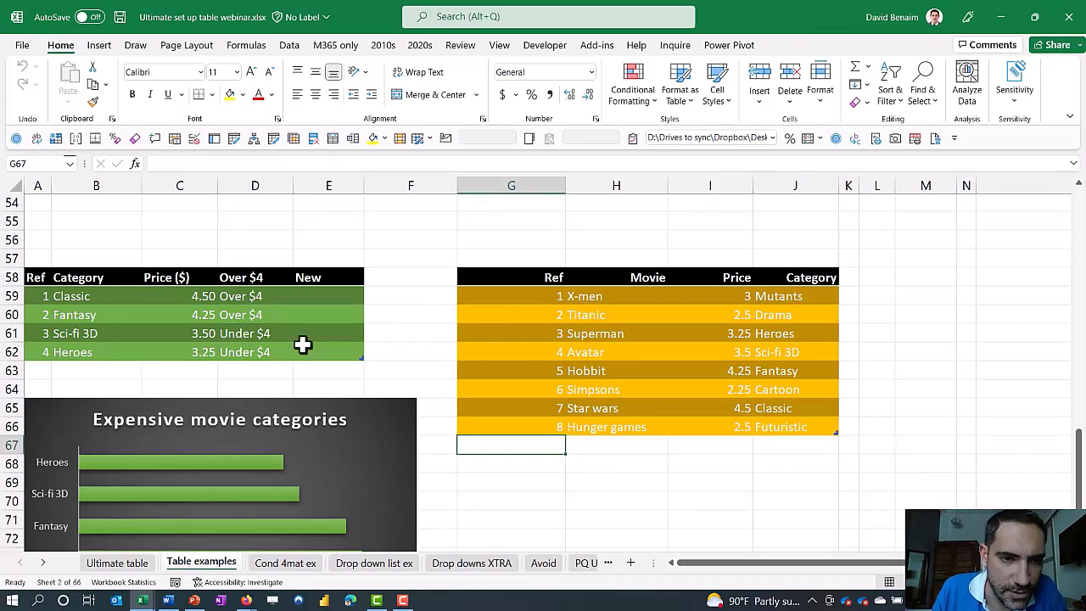
{"action": "left_click_drag", "start_coordinate": [354, 353], "coordinate": [293, 352]}
{"action": "left_click_drag", "start_coordinate": [327, 258], "coordinate": [331, 306]}
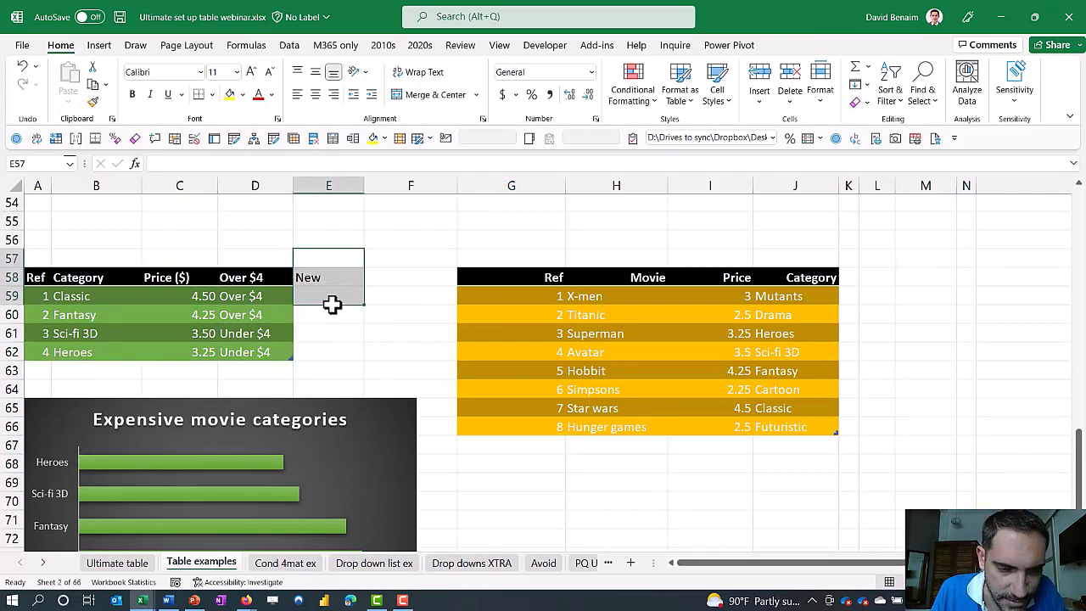
Clear only the formats from the movie attendance range A4:H25 at the start of the sheet.
{"action": "key", "text": "ctrl+Home"}
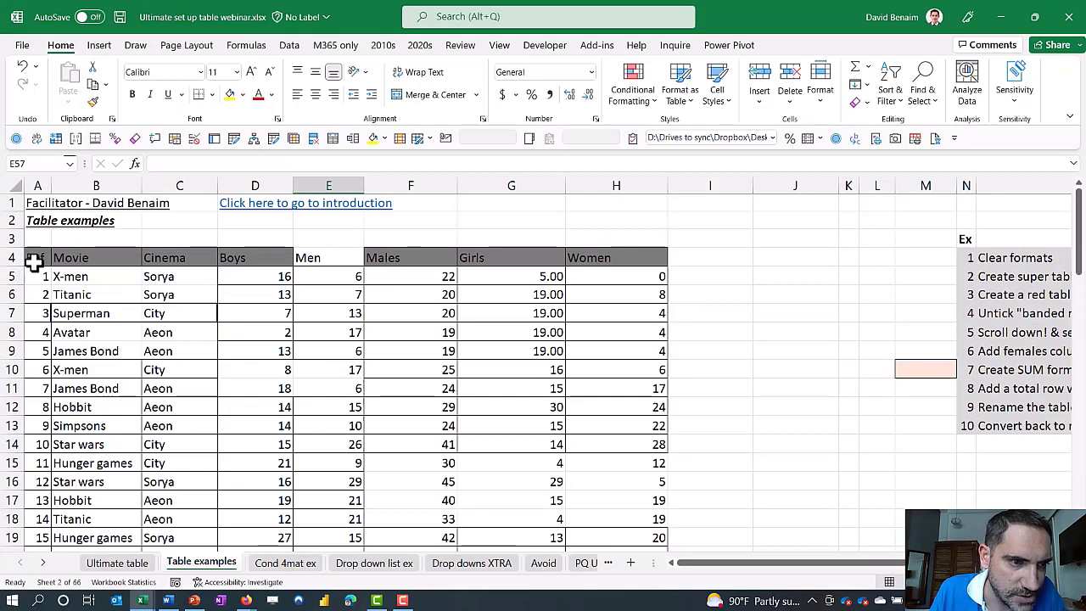
{"action": "left_click_drag", "start_coordinate": [34, 259], "coordinate": [622, 521]}
{"action": "scroll", "coordinate": [812, 342], "scroll_direction": "up", "scroll_amount": 3}
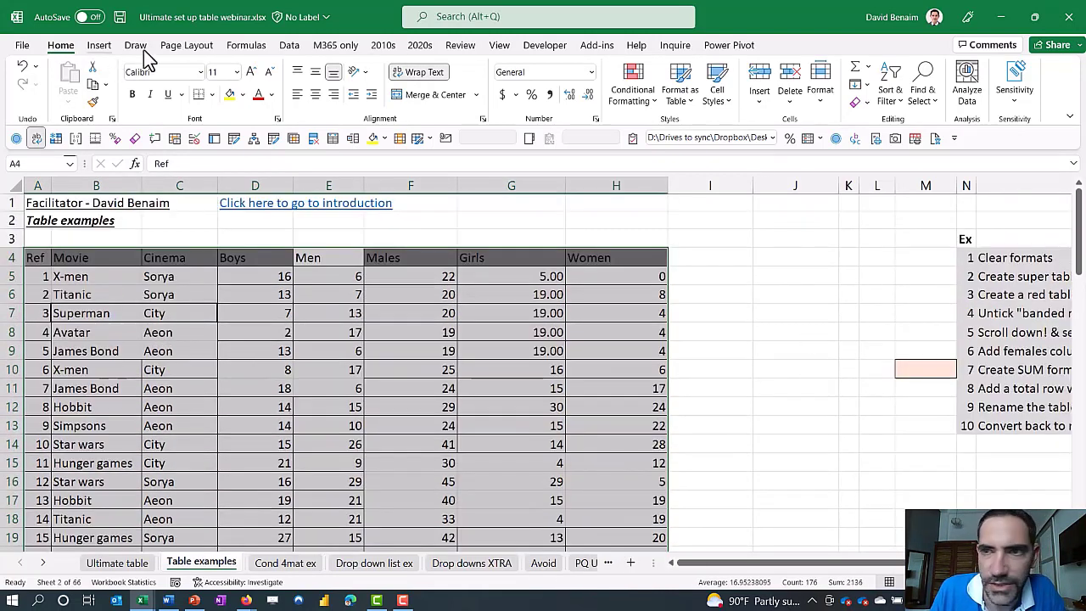
{"action": "left_click", "coordinate": [861, 103]}
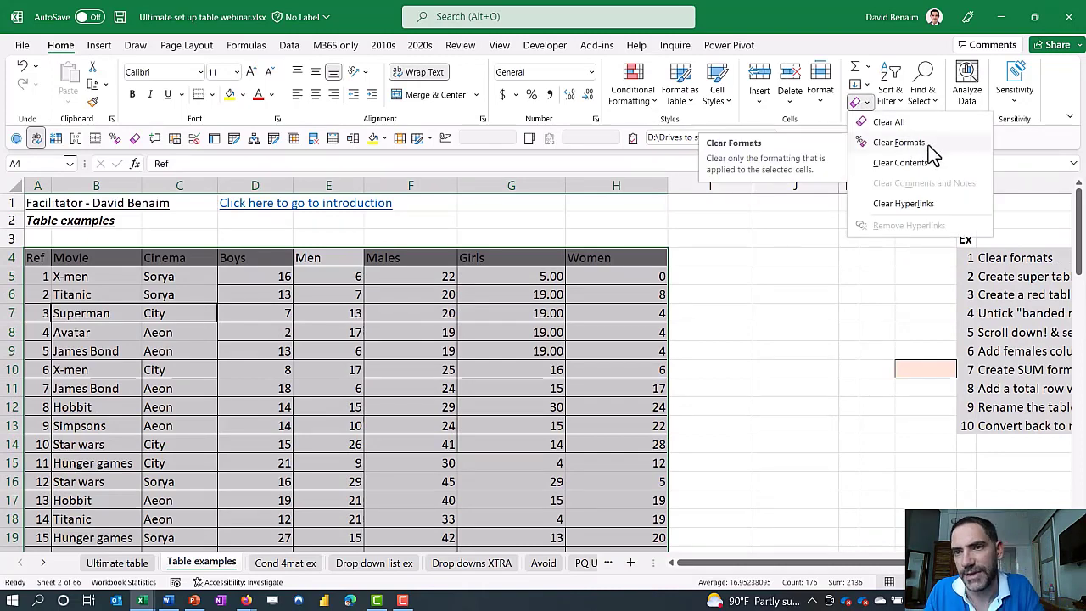
{"action": "left_click", "coordinate": [899, 143]}
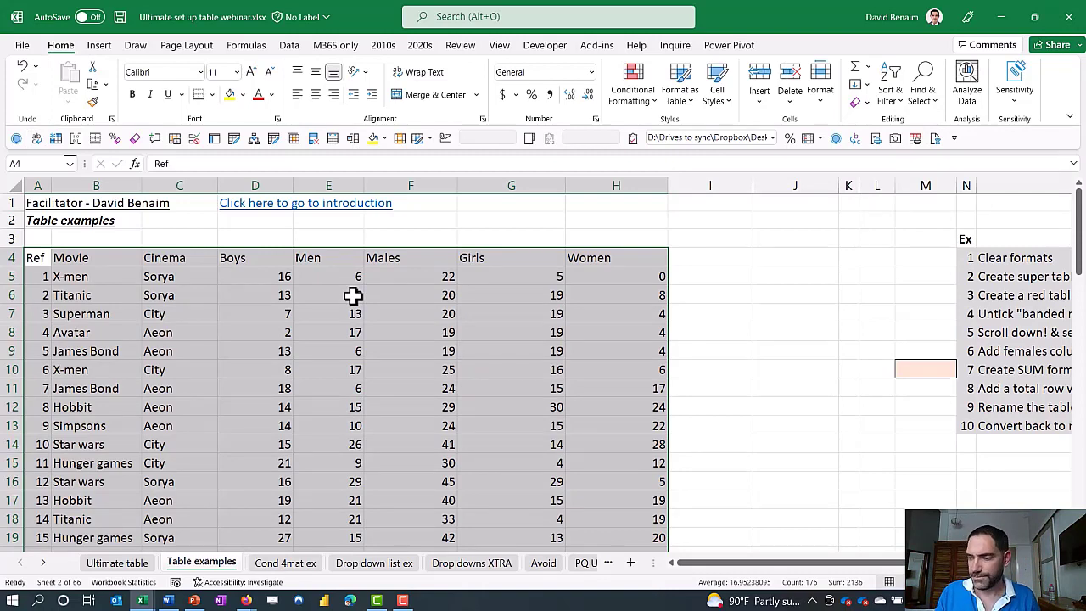
Convert the range A4:H25 into a table with headers and apply Orange, Table Style Light 10.
{"action": "left_click", "coordinate": [98, 45]}
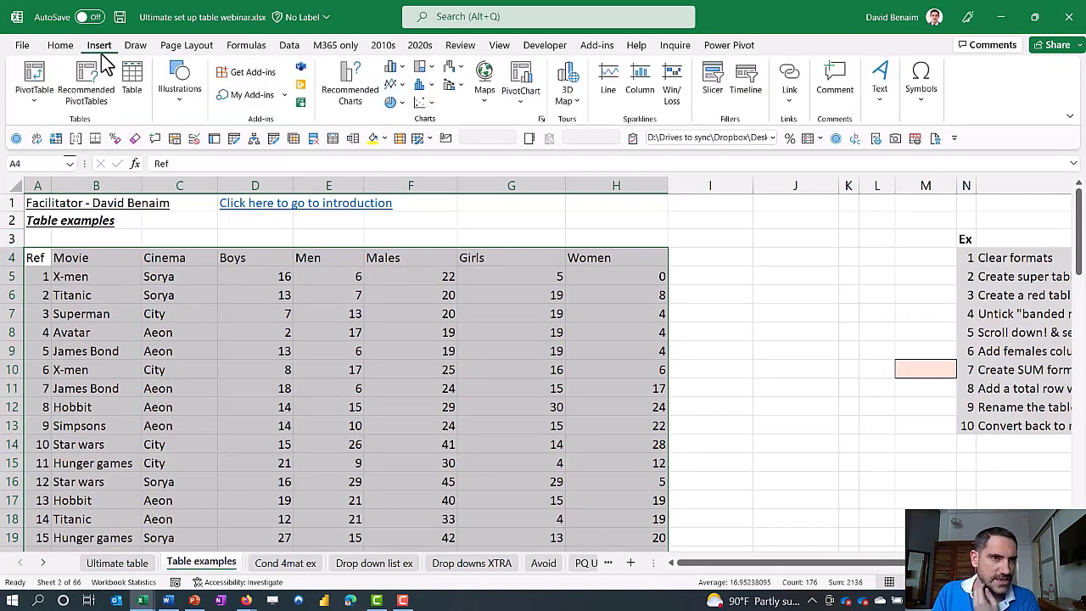
{"action": "left_click", "coordinate": [131, 86]}
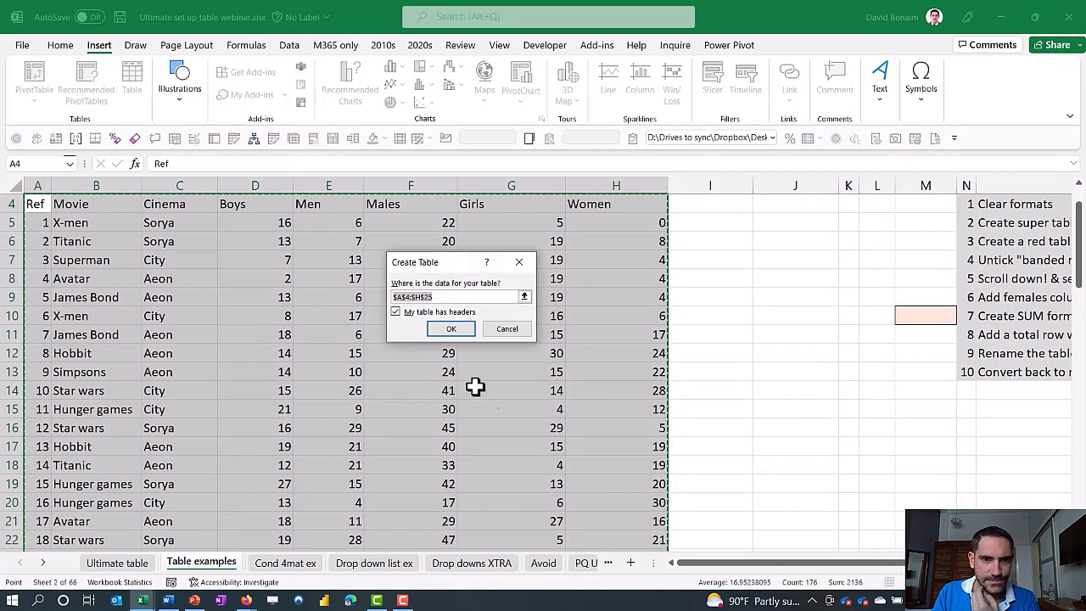
{"action": "left_click", "coordinate": [448, 329]}
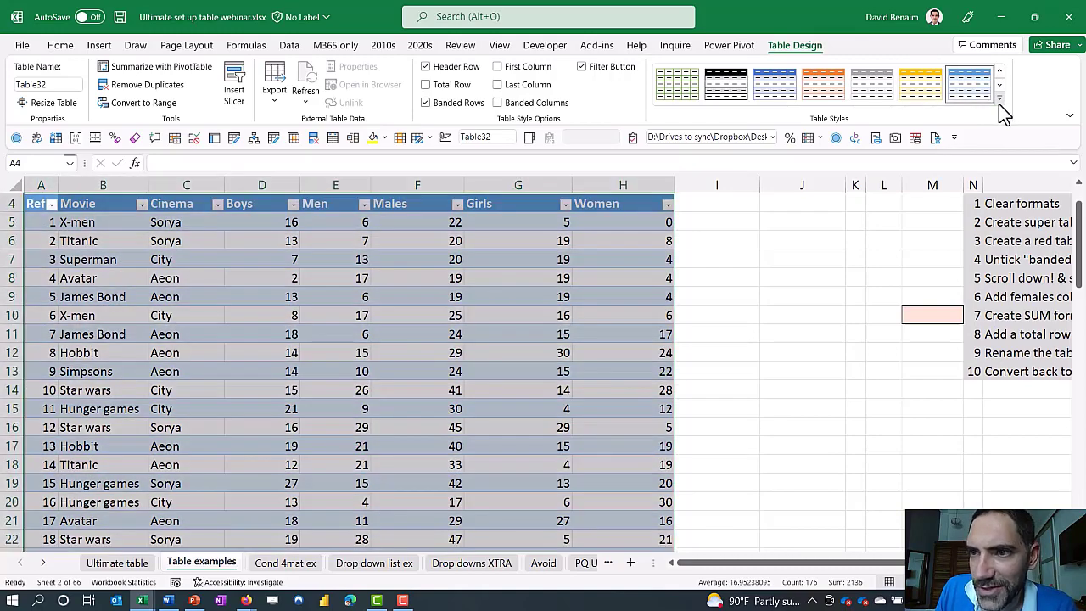
{"action": "left_click", "coordinate": [999, 100]}
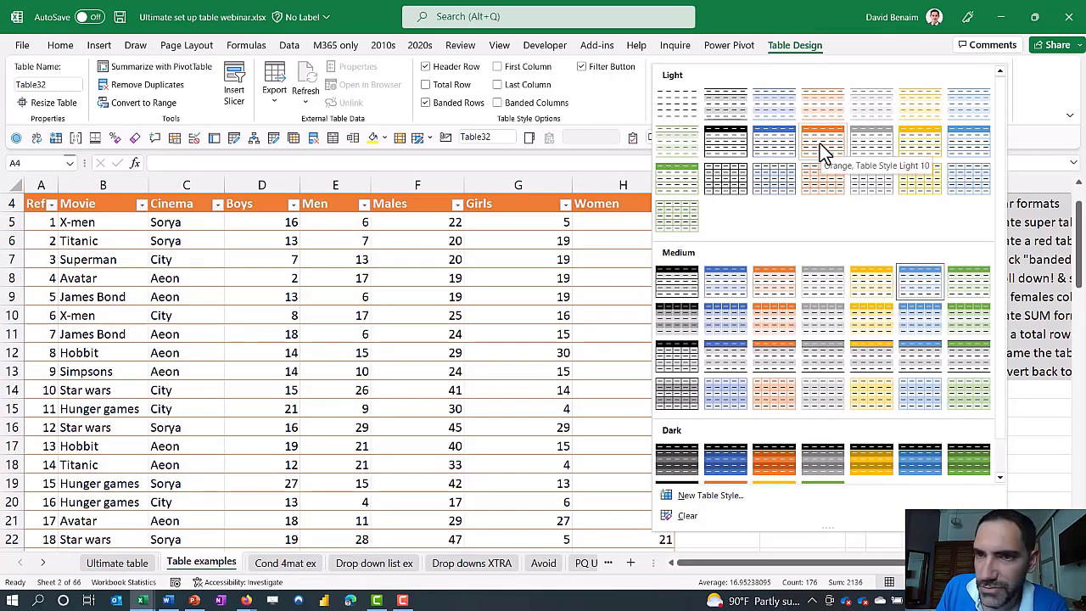
{"action": "left_click", "coordinate": [820, 144]}
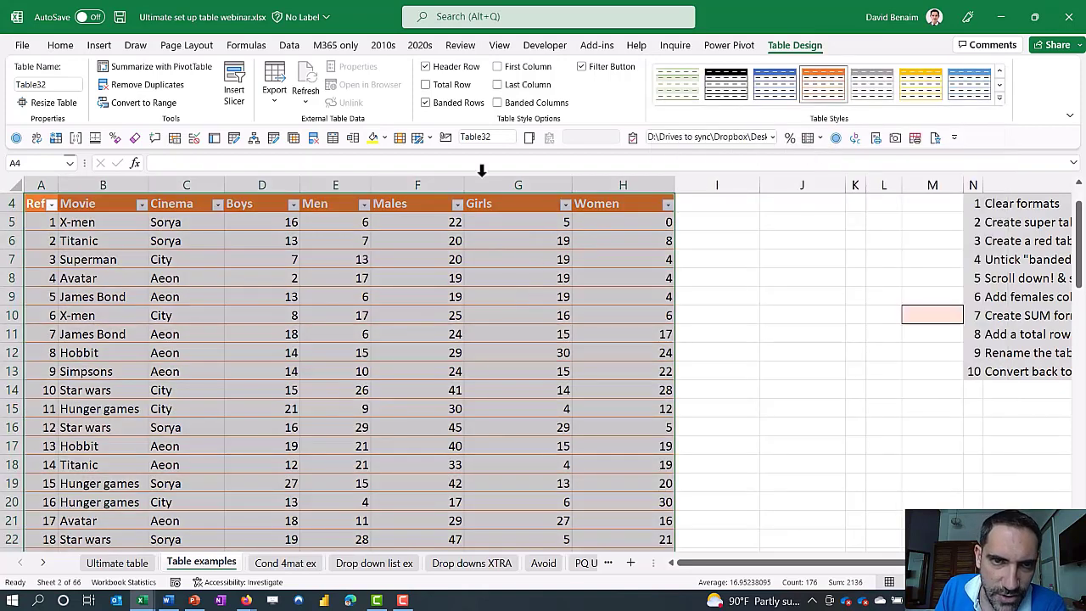
Turn off banded rows and turn on banded columns for the movie attendance table.
{"action": "left_click", "coordinate": [456, 106]}
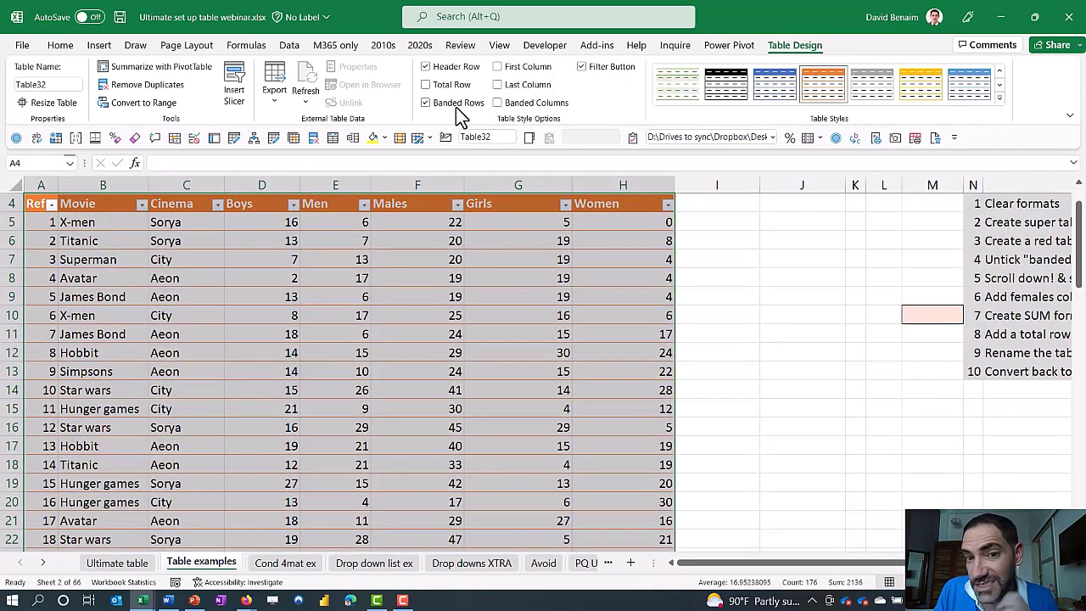
{"action": "left_click", "coordinate": [665, 225]}
{"action": "key", "text": "Down"}
{"action": "key", "text": "Down"}
{"action": "key", "text": "Down"}
{"action": "key", "text": "Down"}
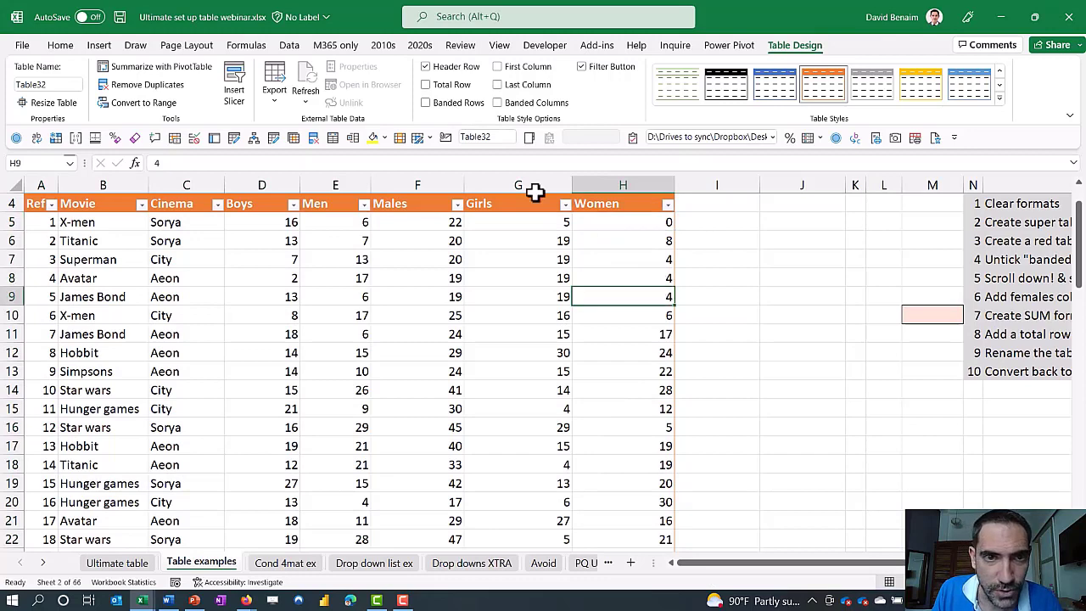
{"action": "left_click", "coordinate": [529, 105]}
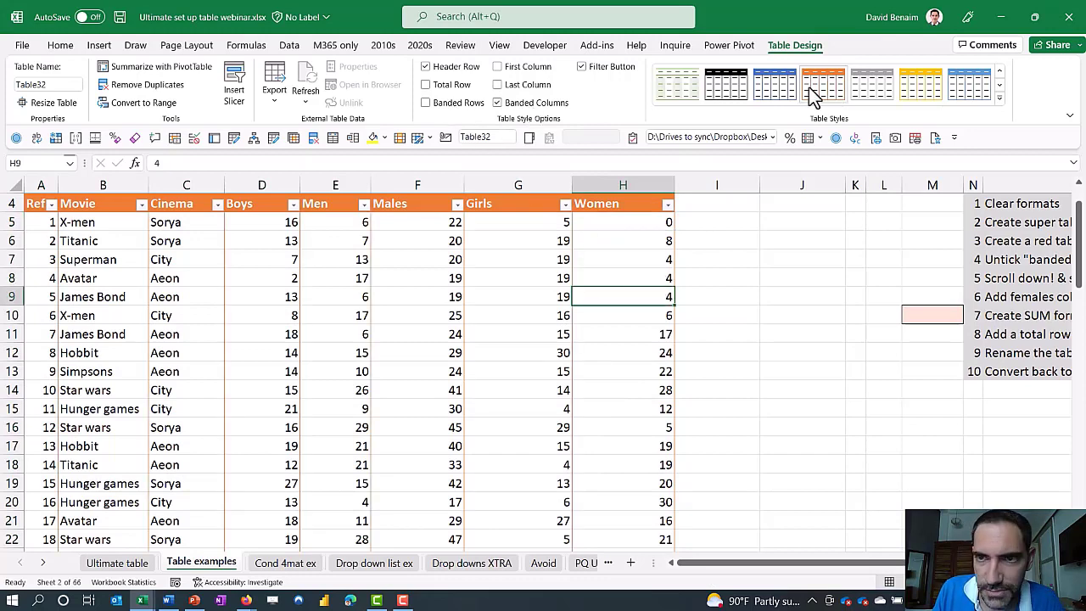
Give the movie attendance table an orange style with shaded bands and turn on First Column and Last Column emphasis, keeping the header row.
{"action": "left_click", "coordinate": [999, 100]}
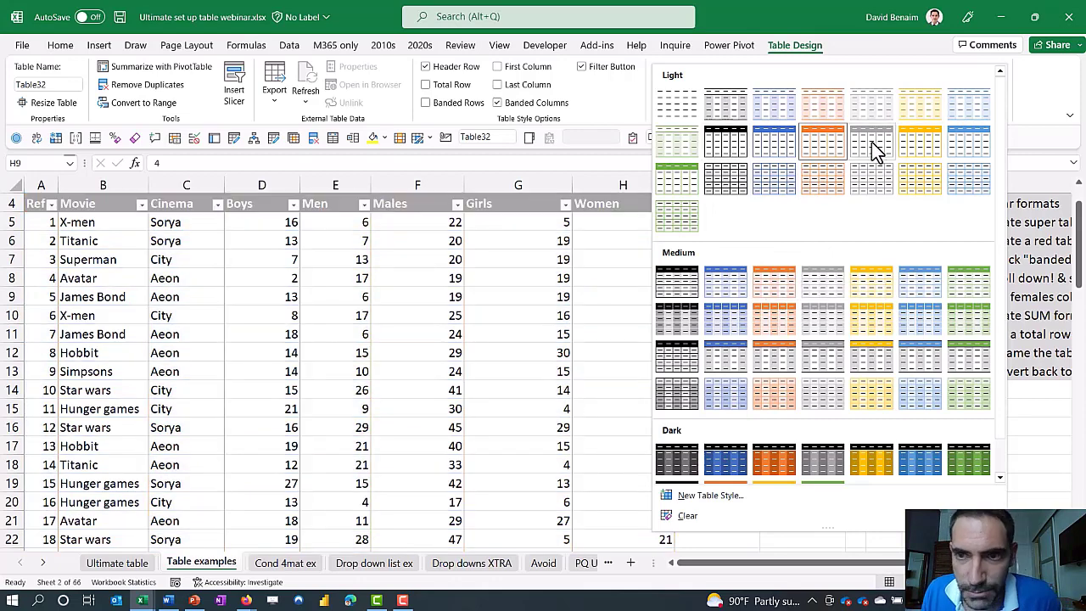
{"action": "key", "text": "Escape"}
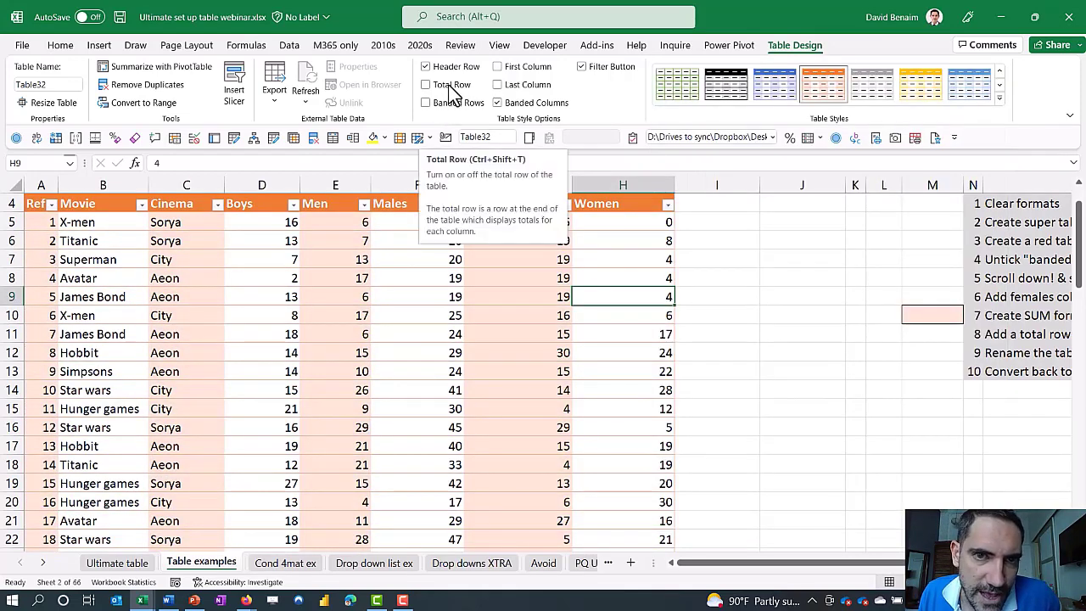
{"action": "left_click", "coordinate": [512, 71]}
{"action": "left_click", "coordinate": [517, 85]}
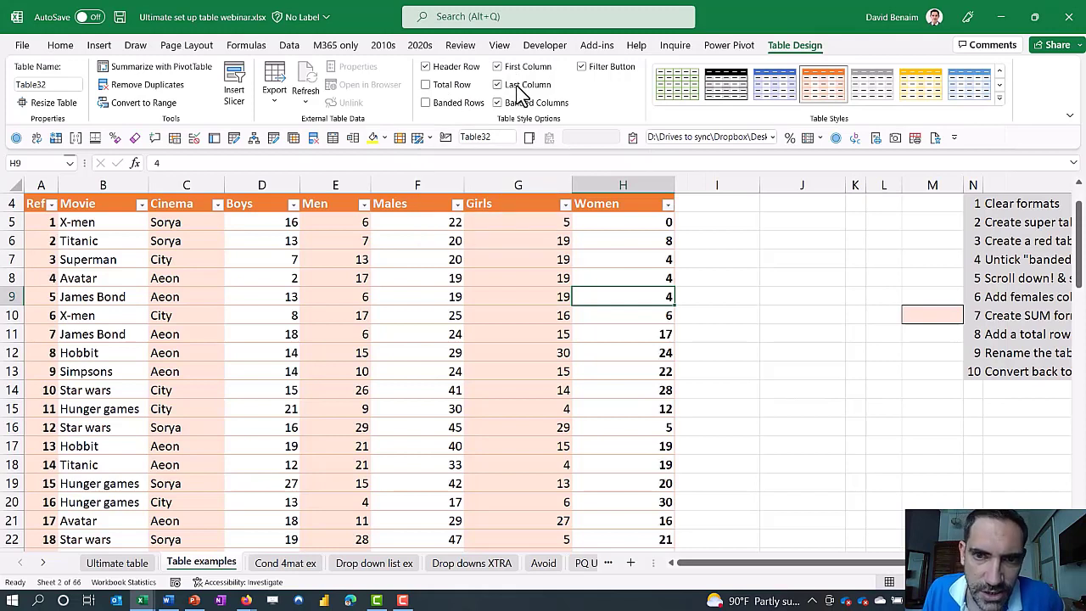
{"action": "left_click", "coordinate": [459, 68]}
{"action": "left_click", "coordinate": [456, 68]}
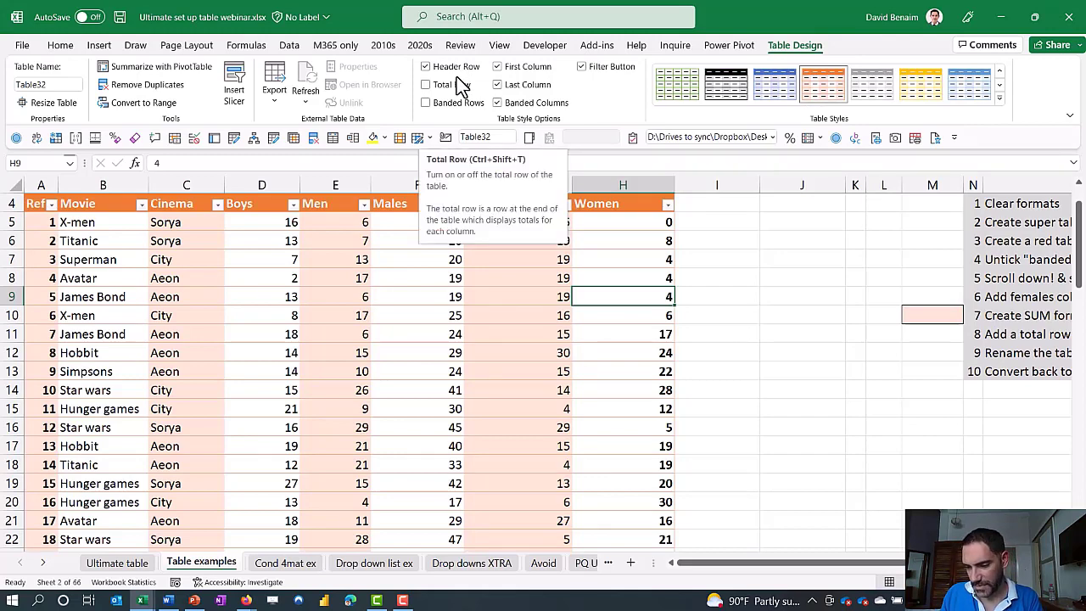
Turn on banded rows and turn off banded columns for the movie attendance table.
{"action": "left_click", "coordinate": [578, 246]}
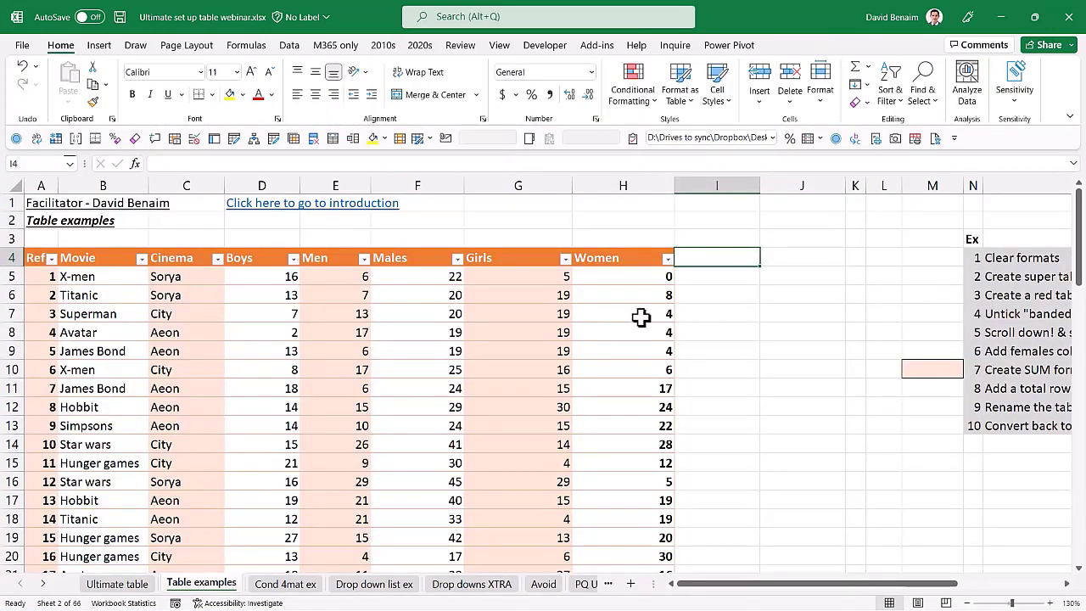
{"action": "left_click", "coordinate": [796, 55]}
{"action": "left_click", "coordinate": [339, 388]}
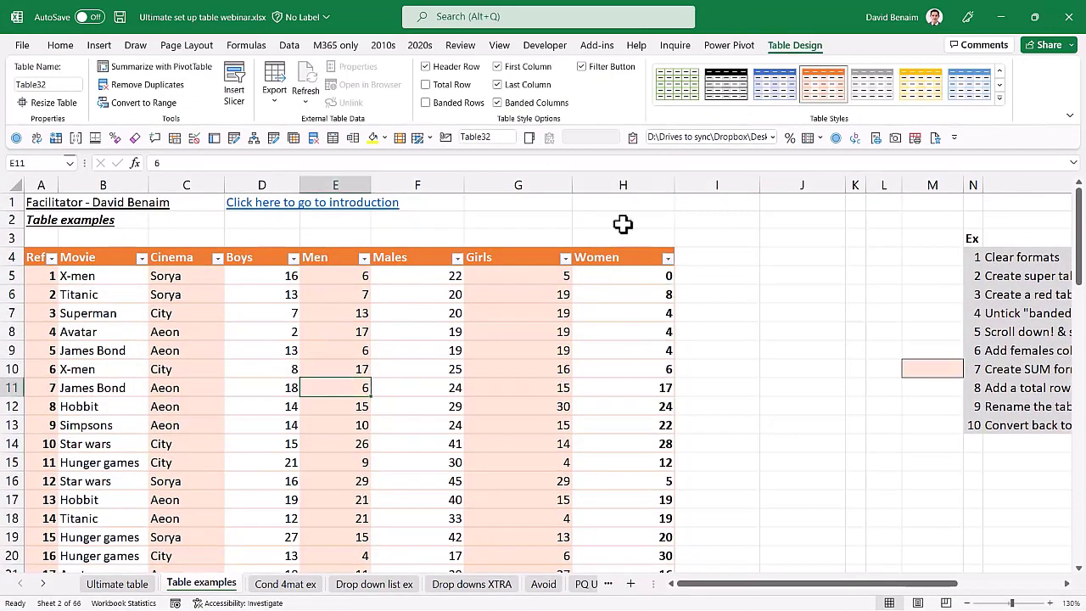
{"action": "left_click", "coordinate": [458, 103]}
{"action": "left_click", "coordinate": [500, 102]}
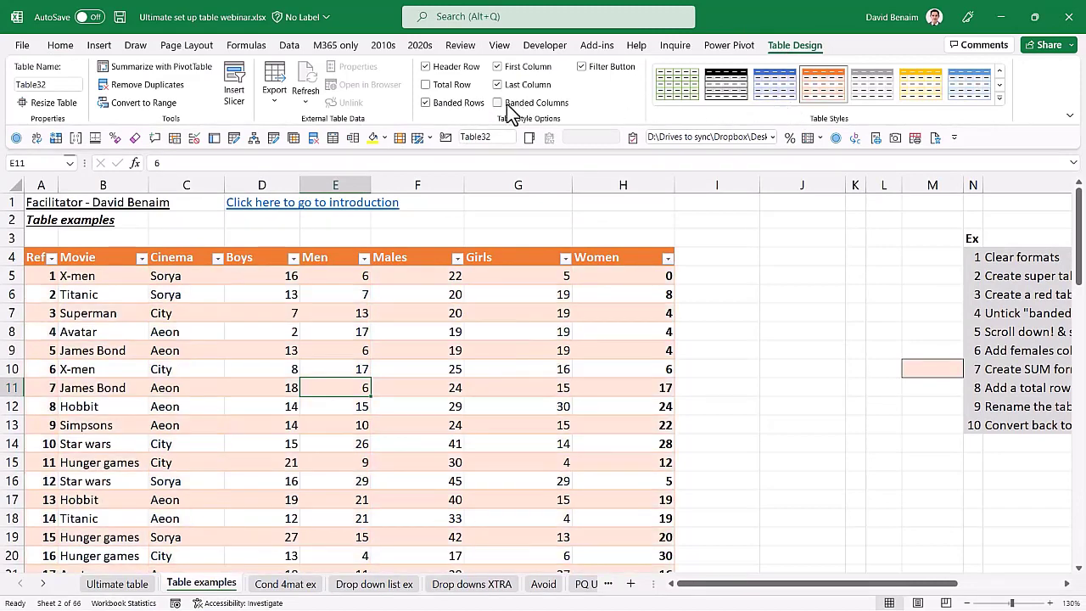
Compare the column headings in the scrolled-down view with cells selected inside and outside the movie attendance table.
{"action": "left_click", "coordinate": [596, 313]}
{"action": "scroll", "coordinate": [570, 358], "scroll_direction": "down", "scroll_amount": 3}
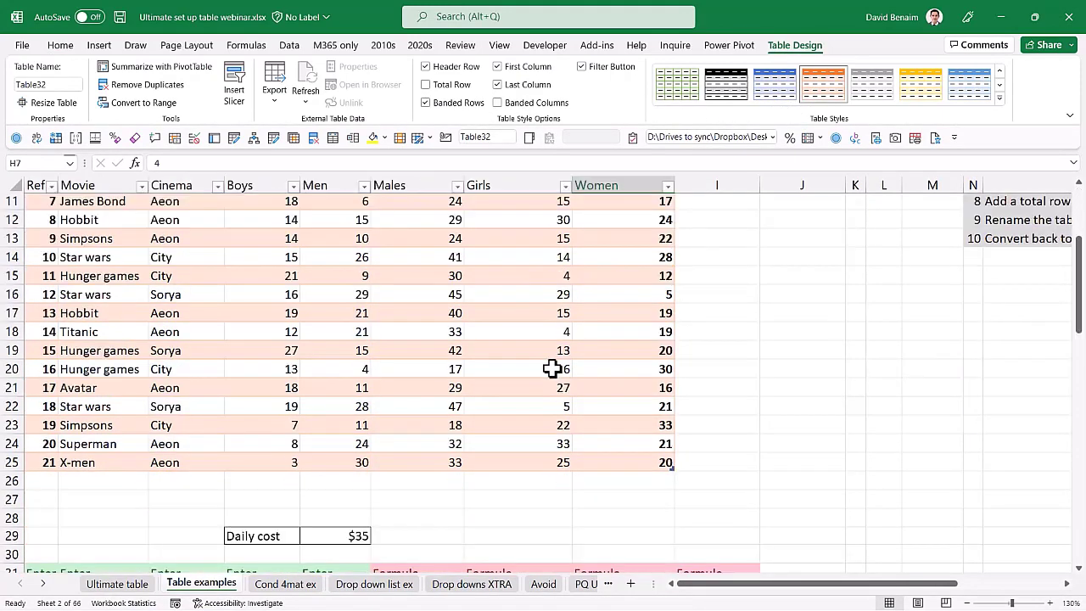
{"action": "left_click", "coordinate": [615, 341]}
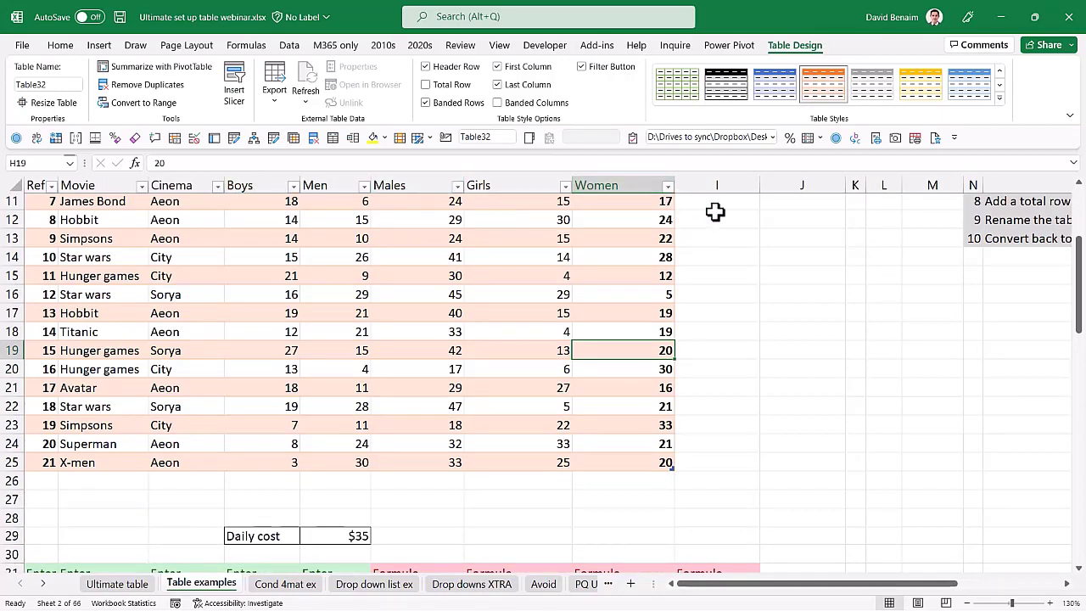
{"action": "left_click", "coordinate": [738, 295]}
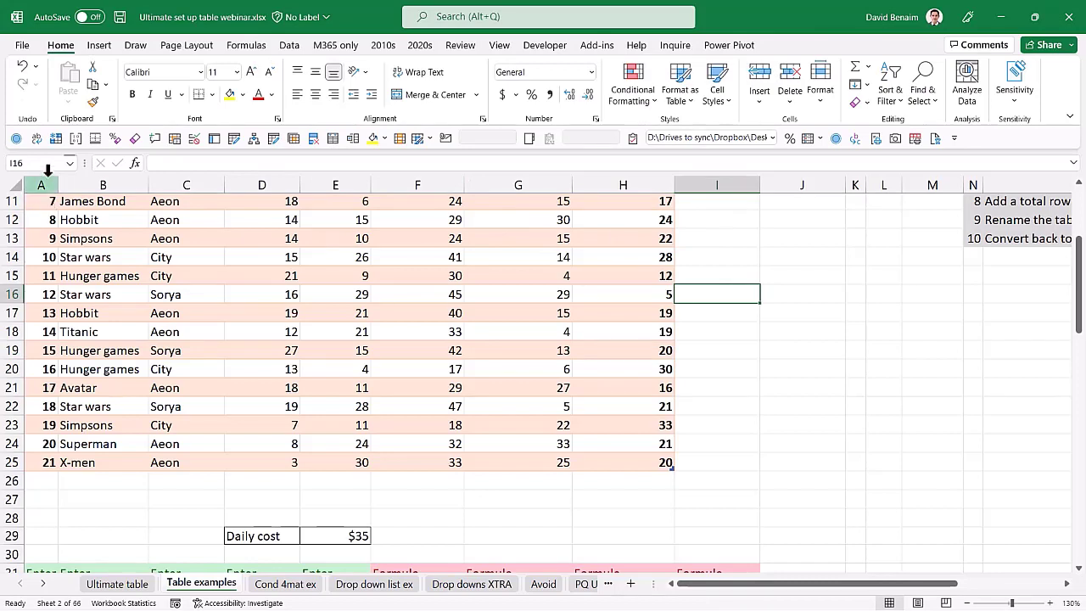
{"action": "left_click", "coordinate": [556, 261]}
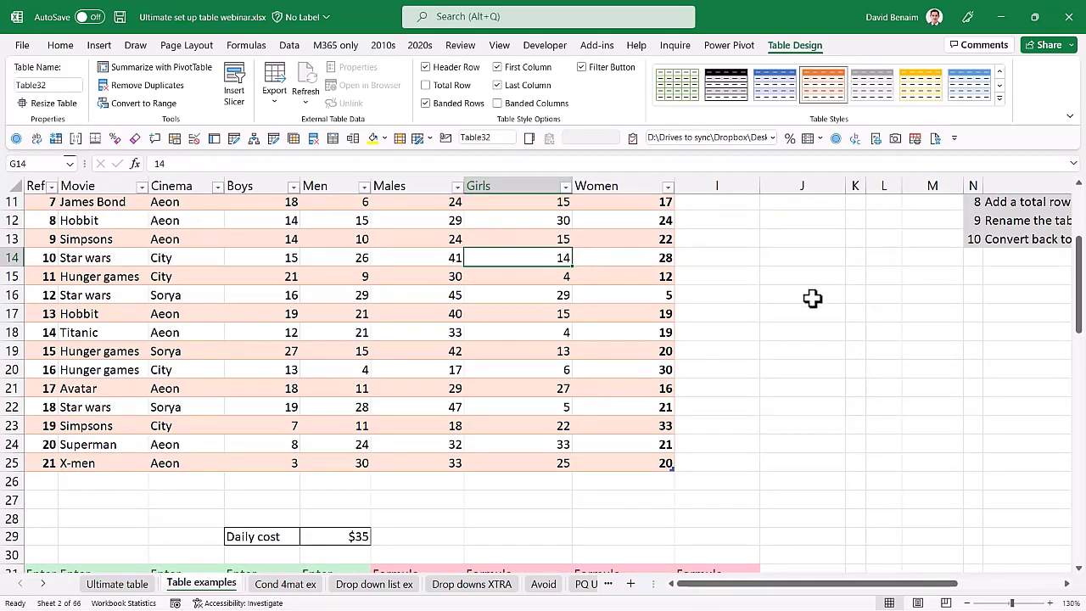
{"action": "scroll", "coordinate": [669, 349], "scroll_direction": "up", "scroll_amount": 4}
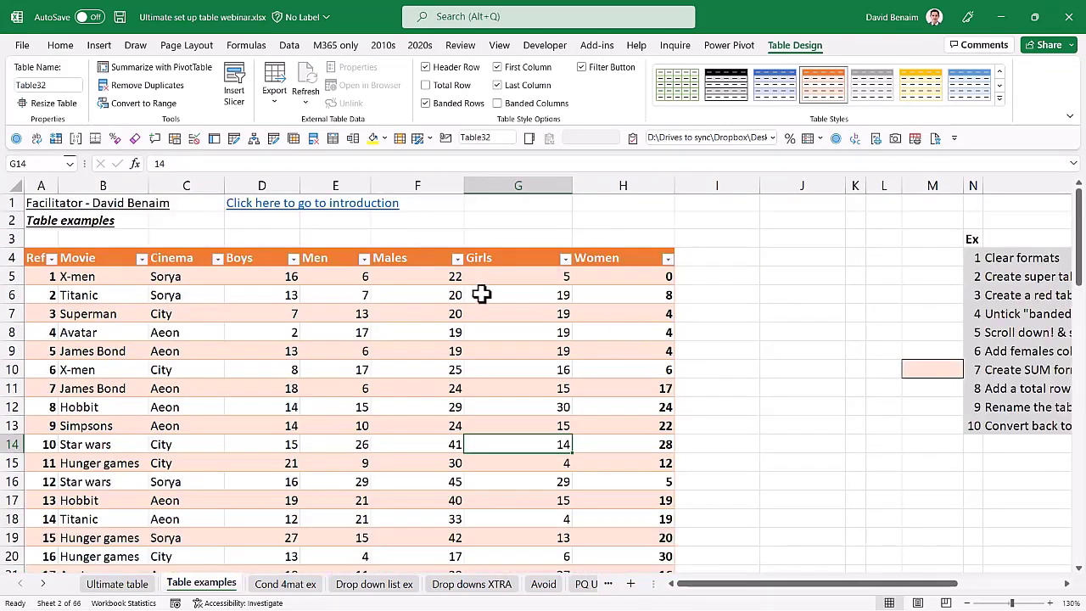
{"action": "left_click", "coordinate": [538, 386]}
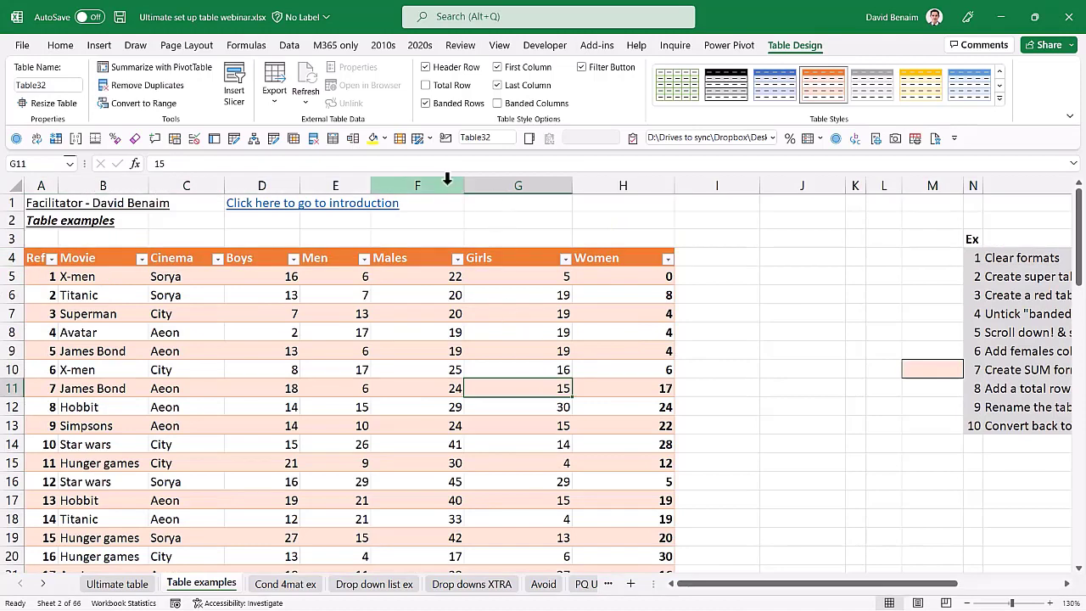
{"action": "scroll", "coordinate": [742, 313], "scroll_direction": "down", "scroll_amount": 3}
{"action": "left_click", "coordinate": [567, 353]}
{"action": "left_click", "coordinate": [662, 354]}
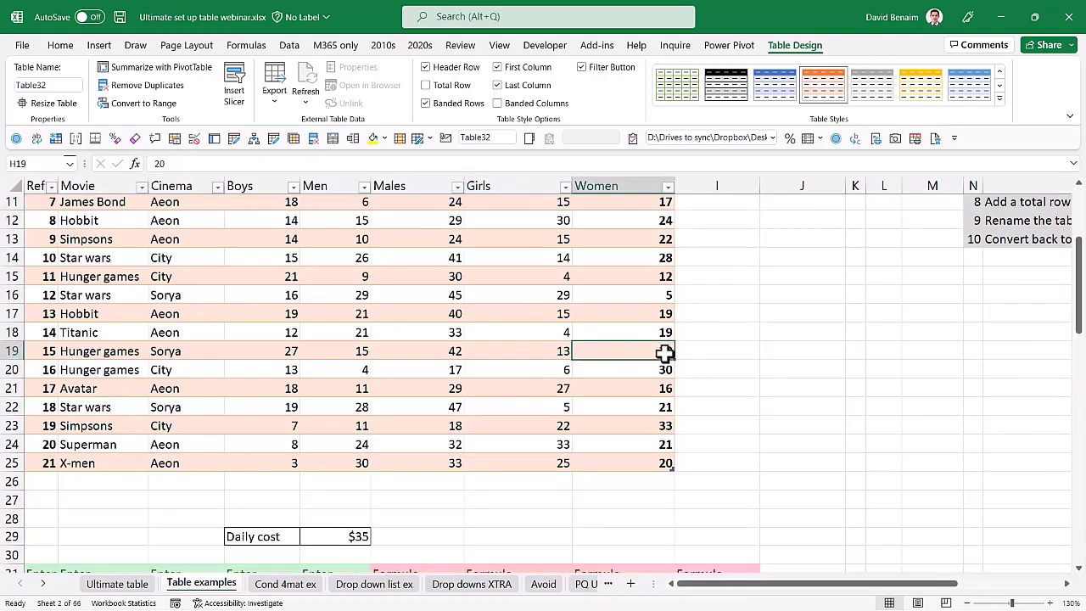
{"action": "left_click", "coordinate": [782, 343]}
{"action": "left_click", "coordinate": [529, 332]}
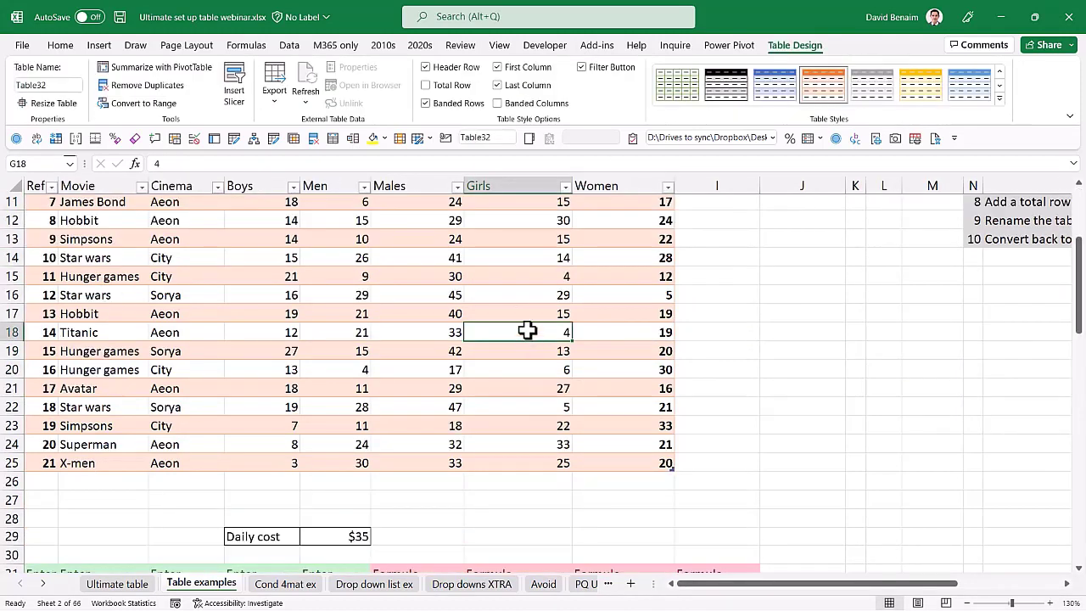
Select the table data of the Girls column, view its filter options, and select the Women column's data.
{"action": "left_click", "coordinate": [529, 179]}
{"action": "left_click", "coordinate": [565, 186]}
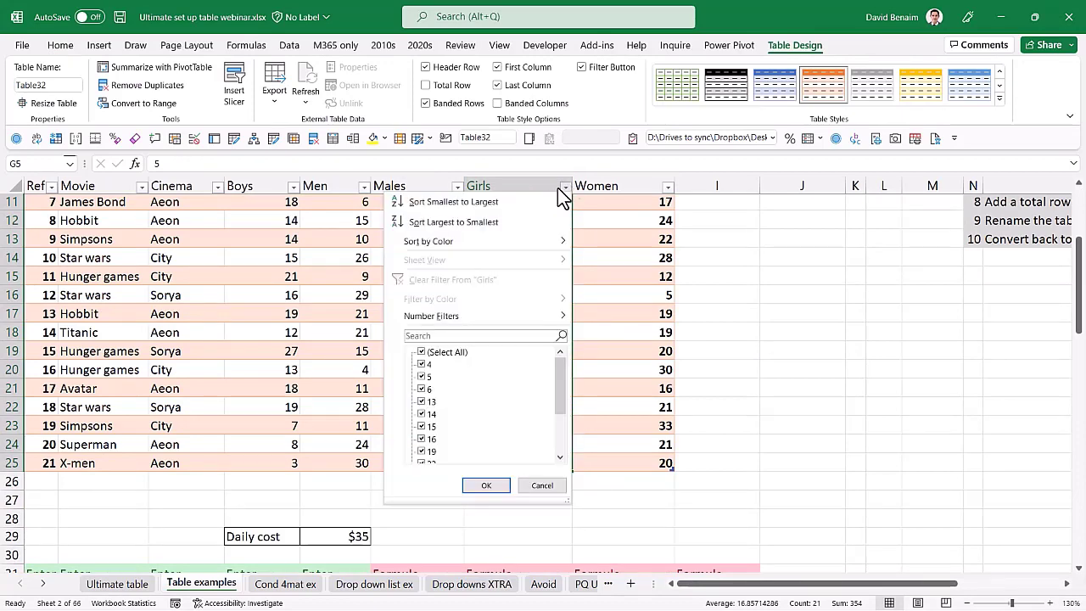
{"action": "left_click", "coordinate": [532, 180]}
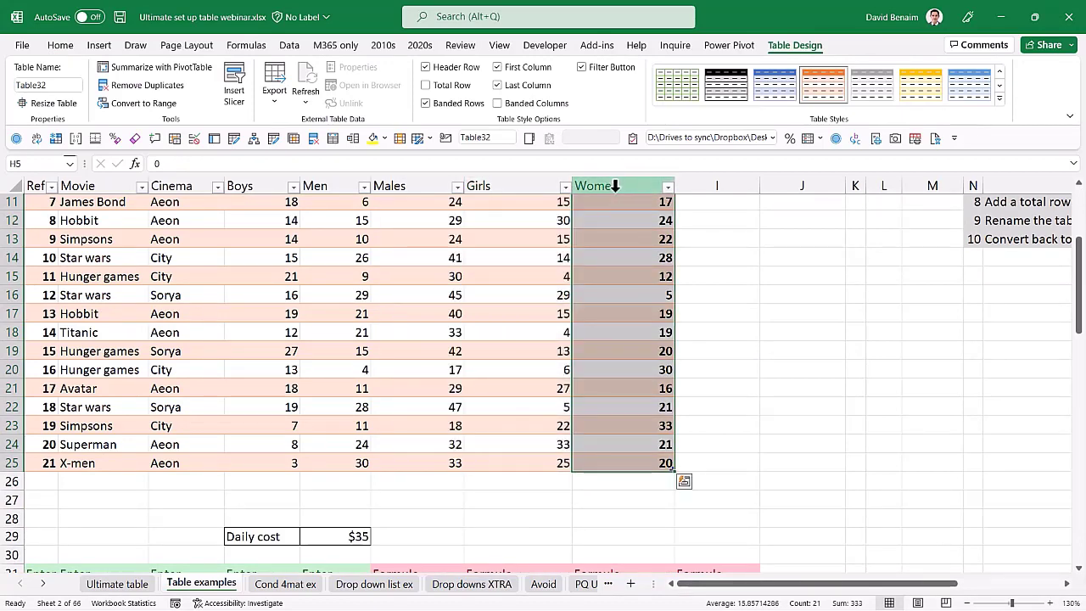
{"action": "left_click", "coordinate": [615, 186]}
Compare selecting the whole worksheet column H with selecting only the table data of the Girls column.
{"action": "scroll", "coordinate": [618, 249], "scroll_direction": "up", "scroll_amount": 3}
{"action": "left_click", "coordinate": [679, 330]}
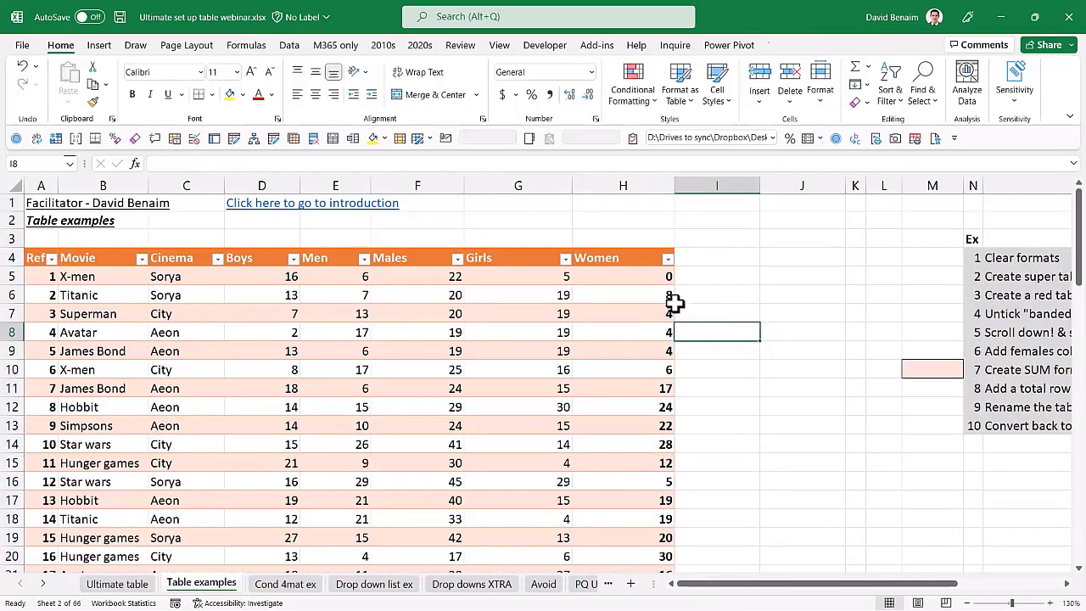
{"action": "scroll", "coordinate": [662, 297], "scroll_direction": "down", "scroll_amount": 3}
{"action": "left_click", "coordinate": [625, 186]}
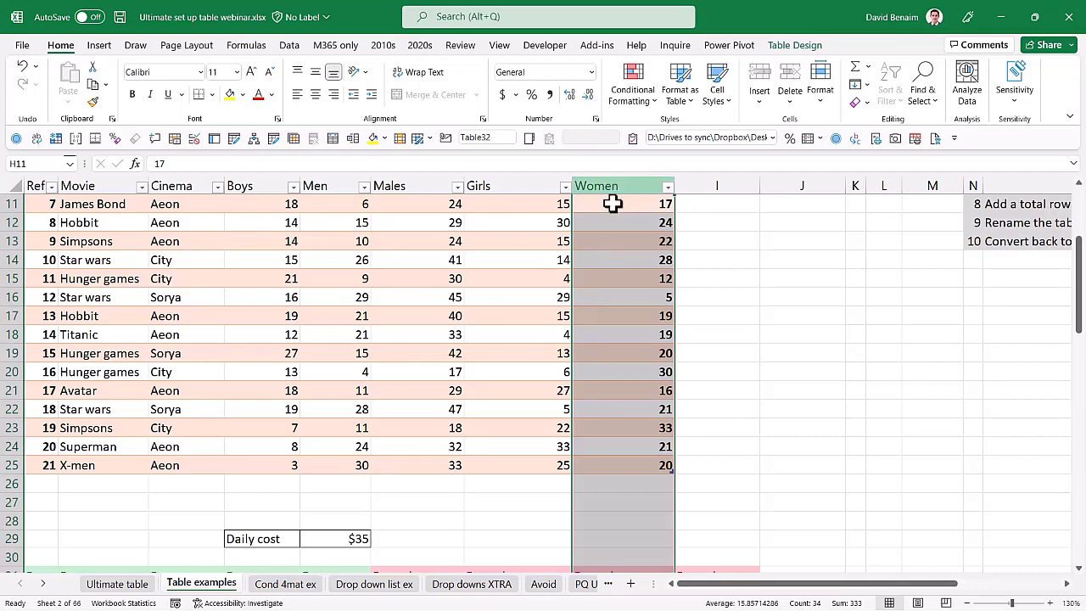
{"action": "left_click", "coordinate": [593, 280]}
{"action": "scroll", "coordinate": [576, 348], "scroll_direction": "up", "scroll_amount": 3}
{"action": "scroll", "coordinate": [513, 310], "scroll_direction": "down", "scroll_amount": 3}
{"action": "left_click", "coordinate": [504, 187]}
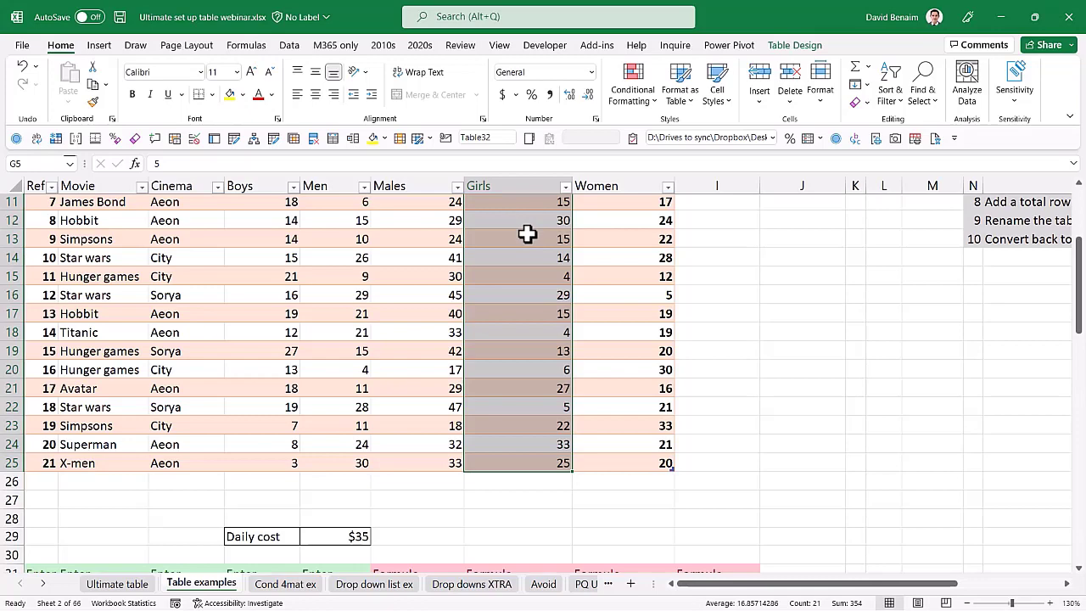
{"action": "scroll", "coordinate": [645, 291], "scroll_direction": "up", "scroll_amount": 4}
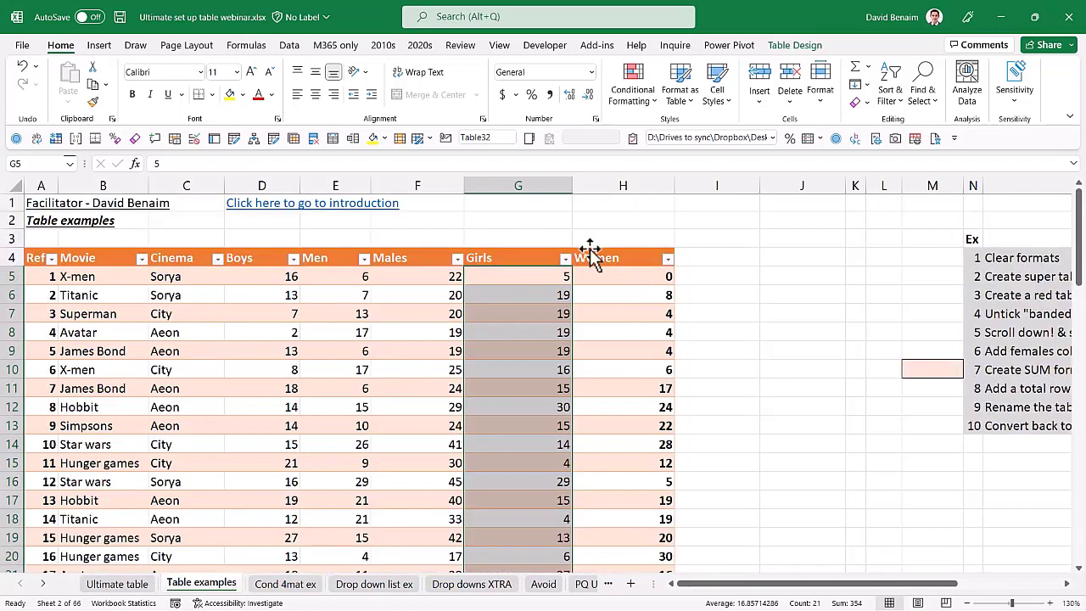
Add a Females heading in I4 beside the table and undo the automatic table expansion.
{"action": "left_click", "coordinate": [653, 293]}
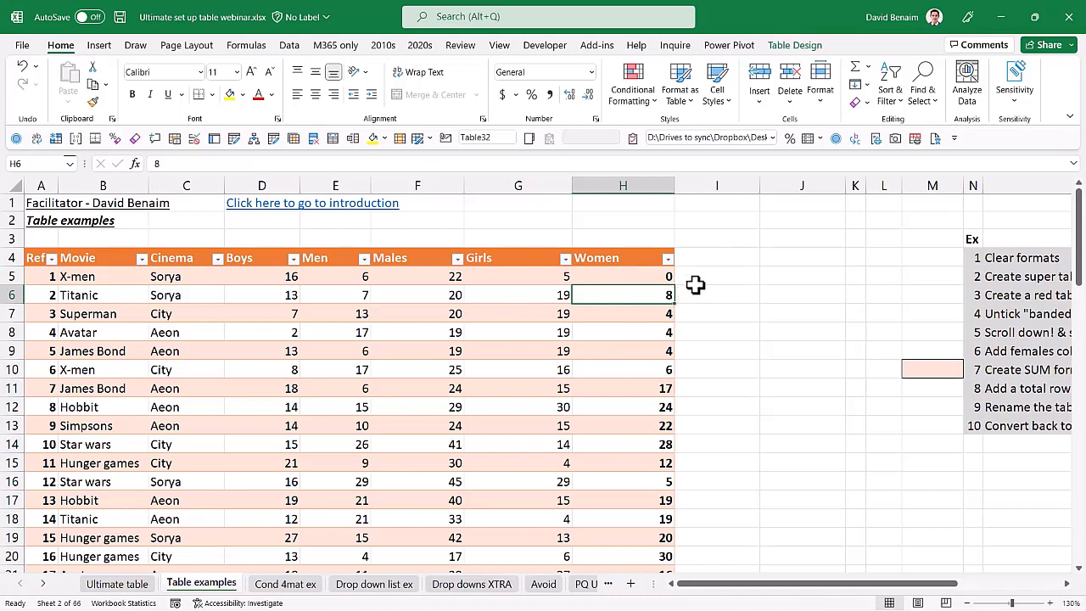
{"action": "left_click", "coordinate": [701, 264]}
{"action": "type", "text": "Females"}
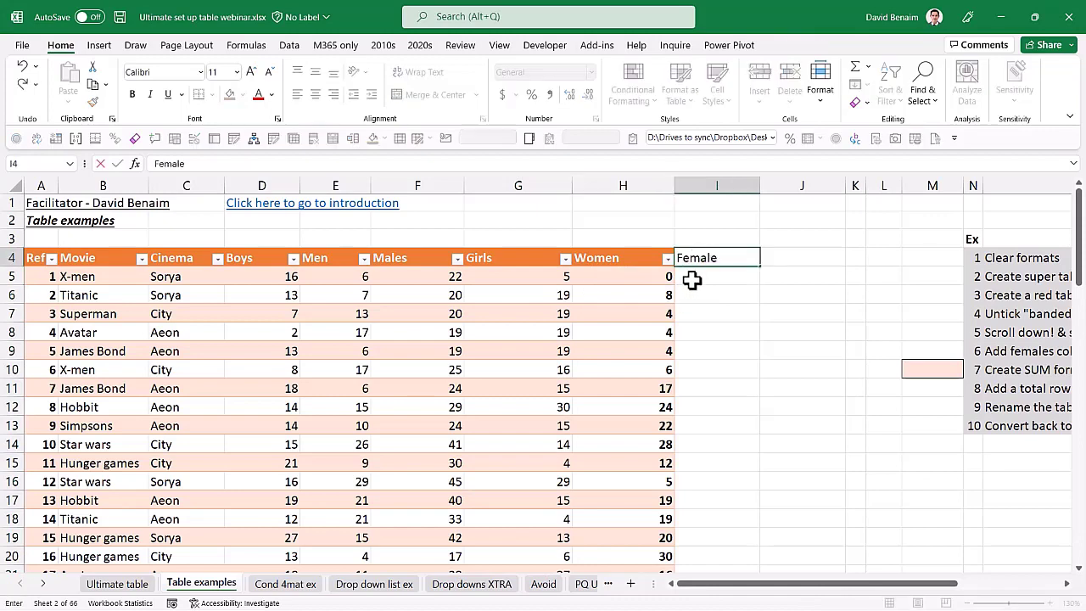
{"action": "key", "text": "Return"}
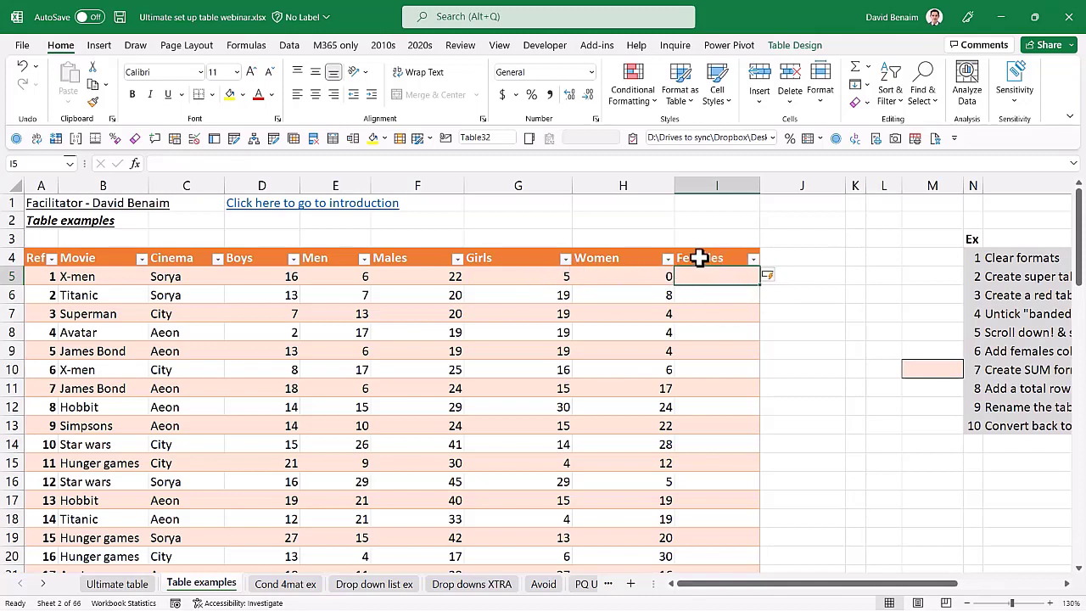
{"action": "left_click", "coordinate": [776, 277]}
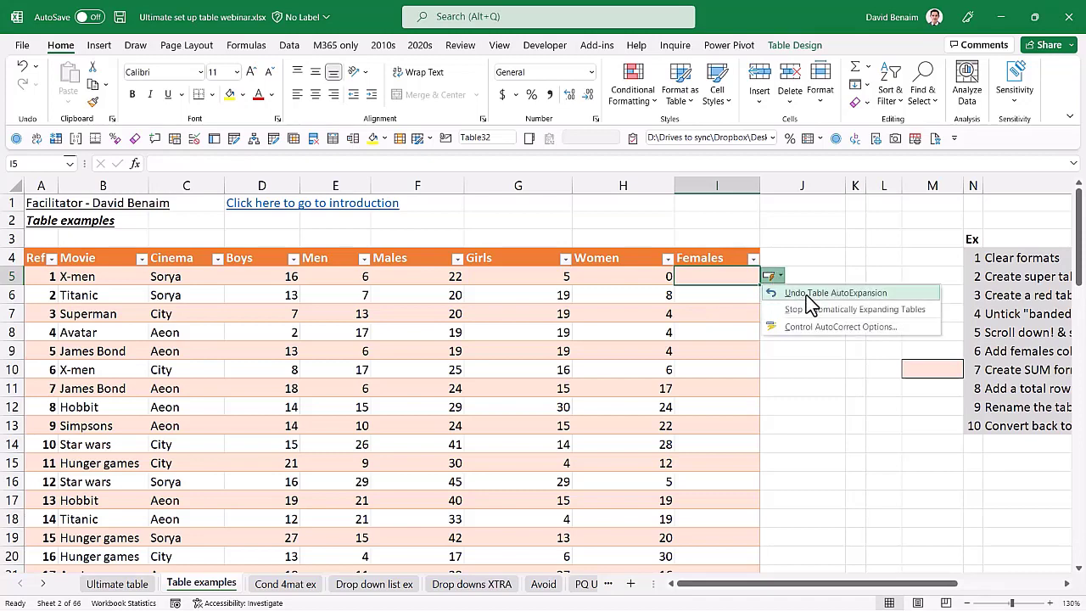
{"action": "left_click", "coordinate": [807, 294]}
Enter the reference numbers 2 and 23 in A26 and A27, directly beneath the table's last row.
{"action": "scroll", "coordinate": [453, 395], "scroll_direction": "down", "scroll_amount": 3}
{"action": "left_click", "coordinate": [53, 481]}
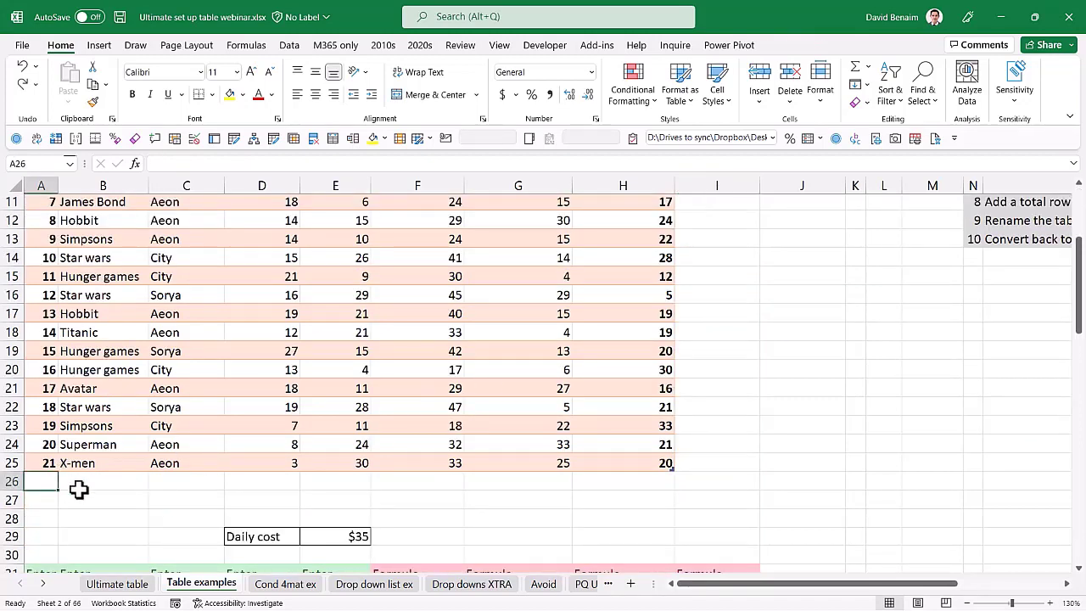
{"action": "type", "text": "22"}
{"action": "key", "text": "Return"}
{"action": "type", "text": "23"}
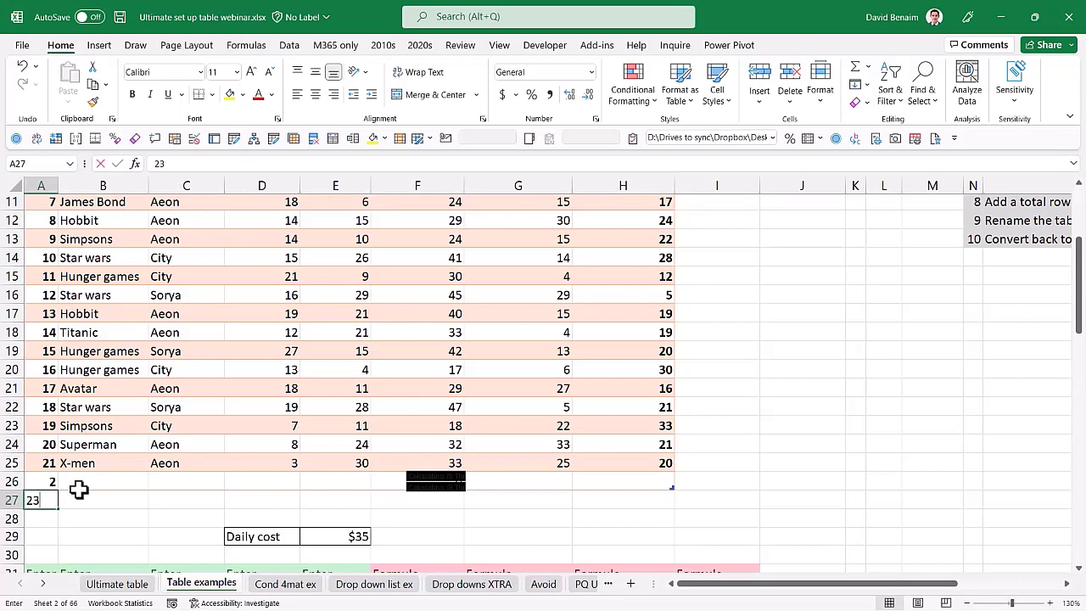
{"action": "key", "text": "Return"}
Inspect the Males formula in the newly added row 26, and undo both row additions.
{"action": "key", "text": "Up"}
{"action": "key", "text": "Up"}
{"action": "key", "text": "Right"}
{"action": "key", "text": "Right"}
{"action": "key", "text": "Right"}
{"action": "key", "text": "Right"}
{"action": "key", "text": "Right"}
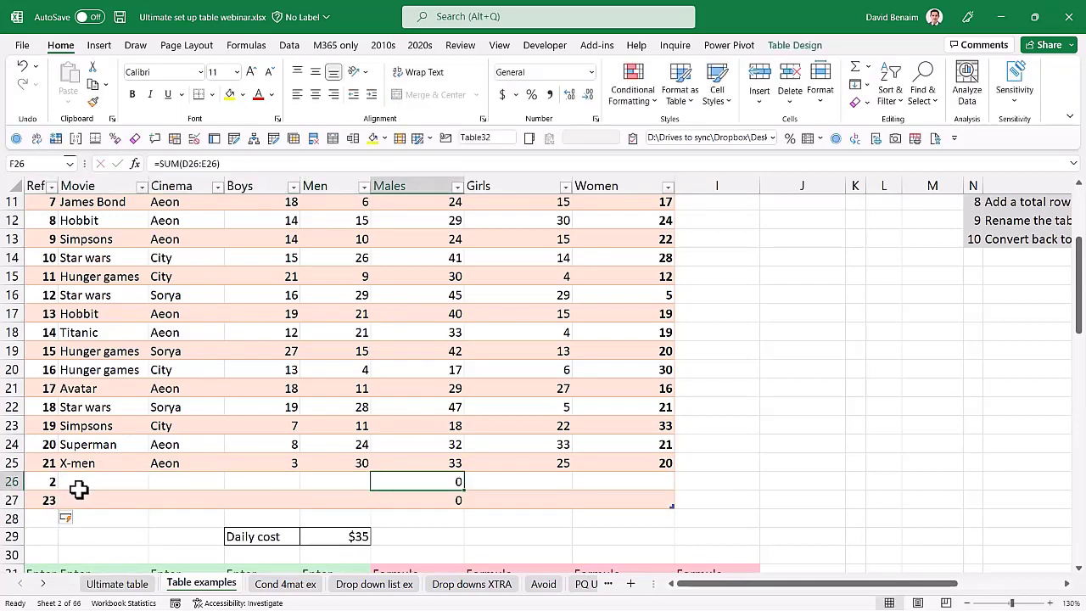
{"action": "key", "text": "Left"}
{"action": "key", "text": "ctrl+z"}
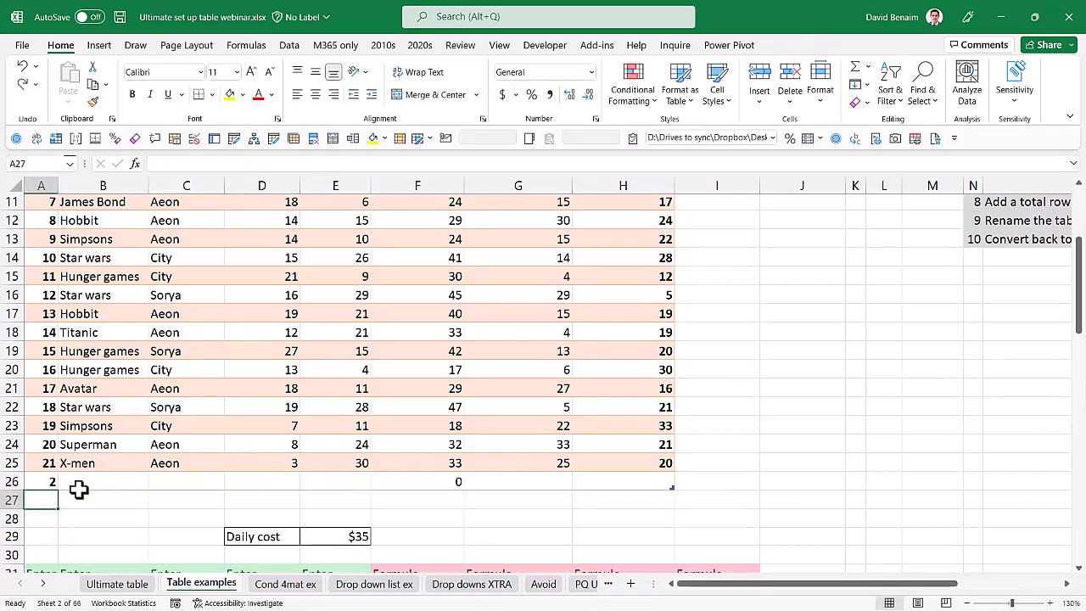
{"action": "key", "text": "ctrl+z"}
Re-enter the Females heading in I4, and undo and redo the table's automatic expansion over that column.
{"action": "scroll", "coordinate": [381, 465], "scroll_direction": "up", "scroll_amount": 4}
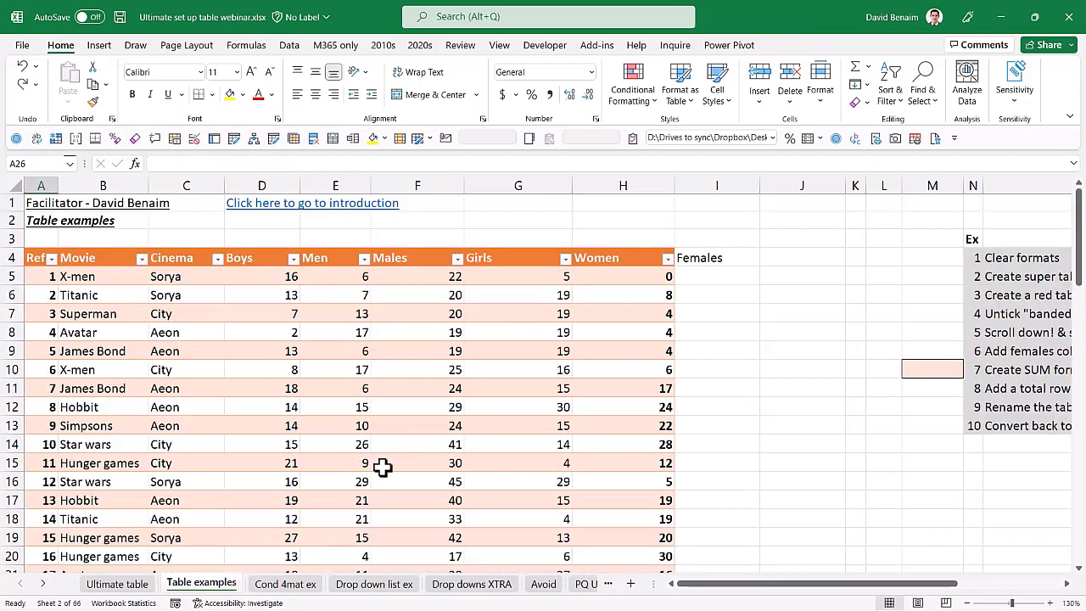
{"action": "left_click", "coordinate": [713, 258]}
{"action": "type", "text": "Females"}
{"action": "key", "text": "Return"}
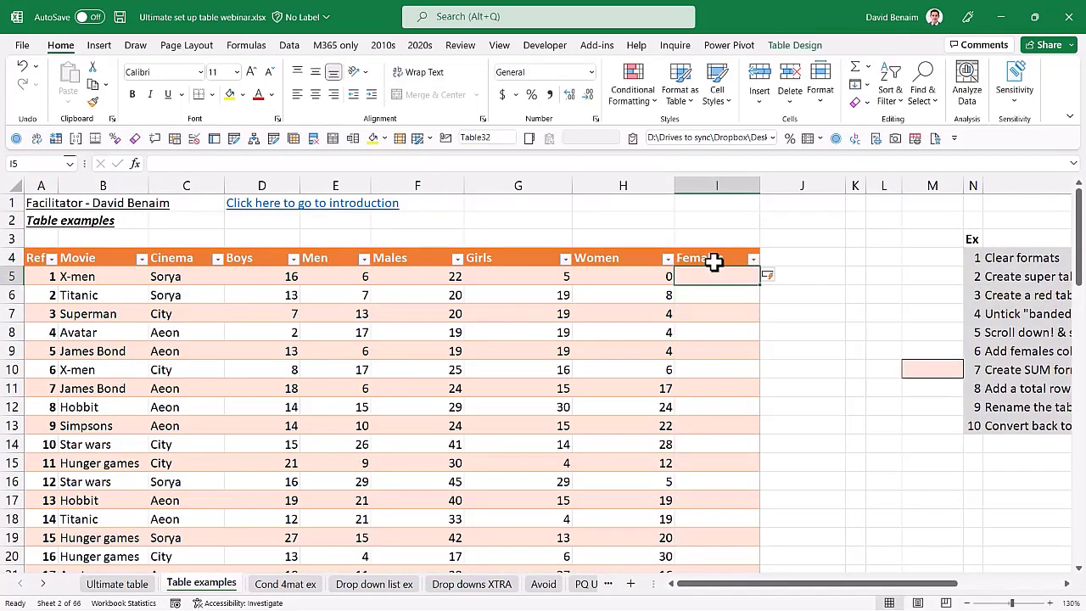
{"action": "key", "text": "ctrl+z"}
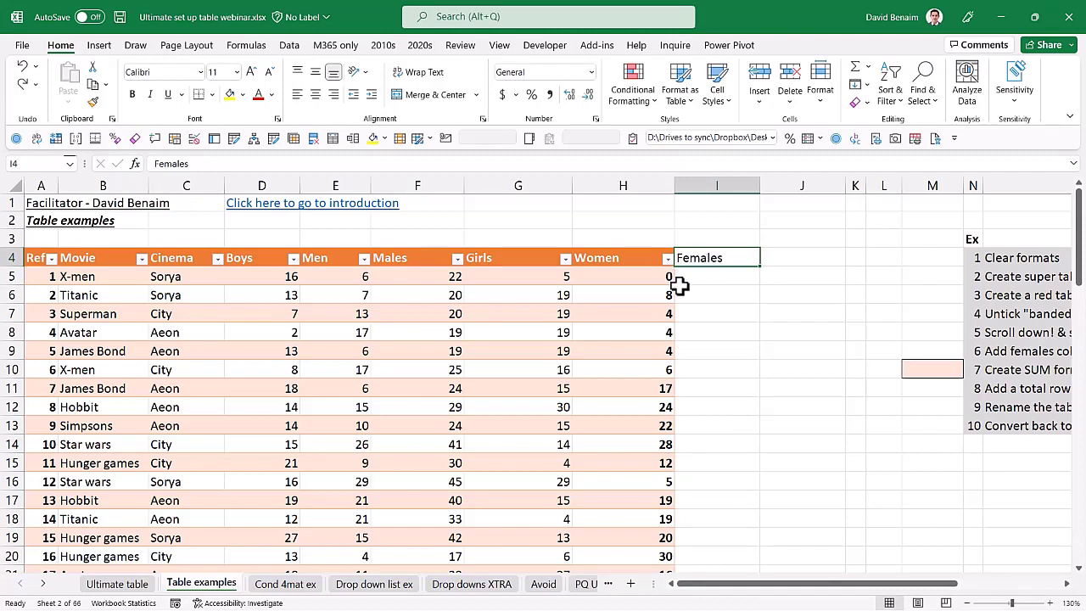
{"action": "key", "text": "ctrl+y"}
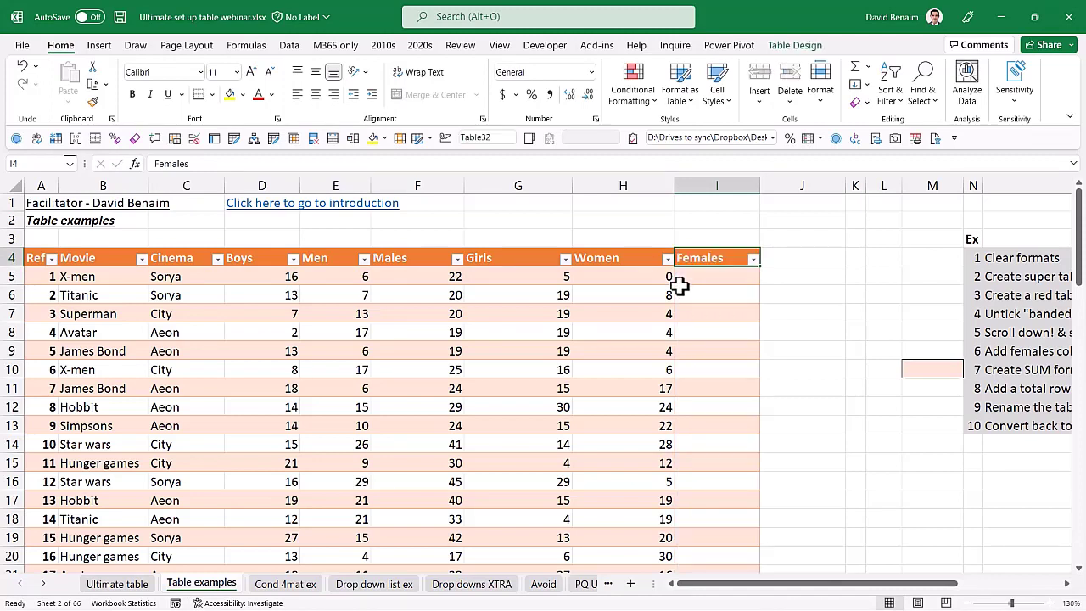
{"action": "left_click", "coordinate": [744, 280]}
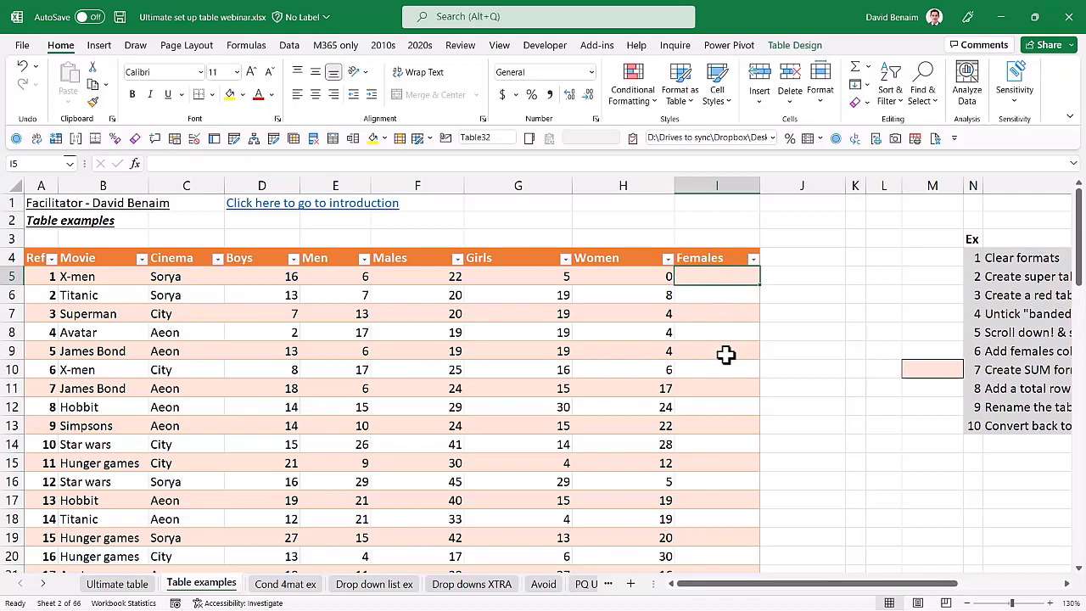
{"action": "type", "text": "="}
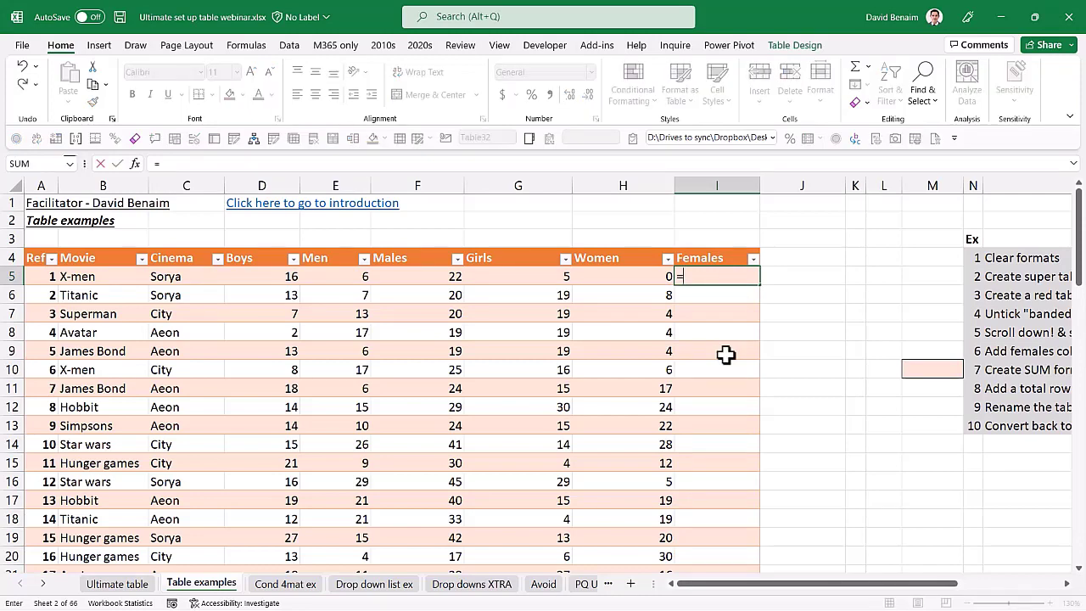
{"action": "key", "text": "Left"}
{"action": "key", "text": "Left"}
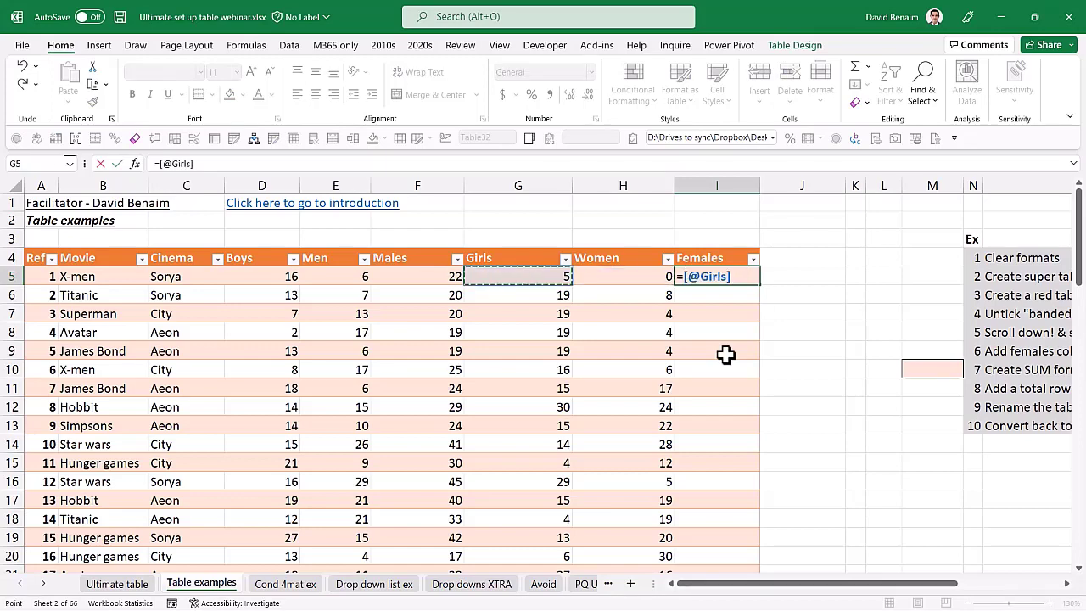
{"action": "type", "text": "+"}
{"action": "key", "text": "Left"}
{"action": "key", "text": "Return"}
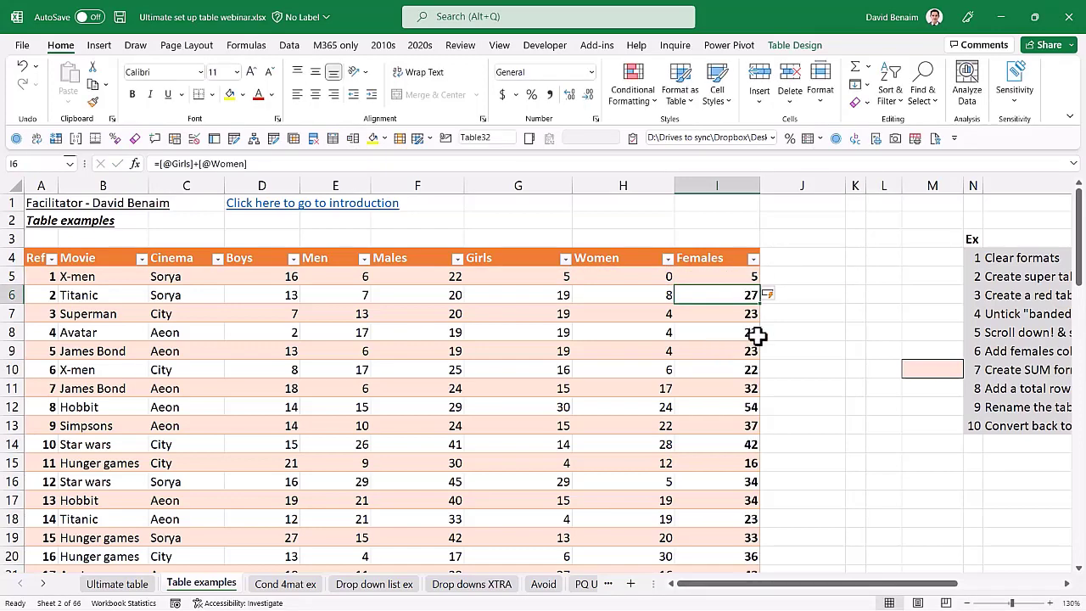
Compare the formula in several rows of the Females column and view the AutoCorrect options for the calculated column.
{"action": "left_click", "coordinate": [732, 277]}
{"action": "left_click", "coordinate": [730, 296]}
{"action": "left_click", "coordinate": [730, 333]}
{"action": "left_click", "coordinate": [730, 351]}
{"action": "left_click", "coordinate": [728, 407]}
{"action": "left_click", "coordinate": [727, 463]}
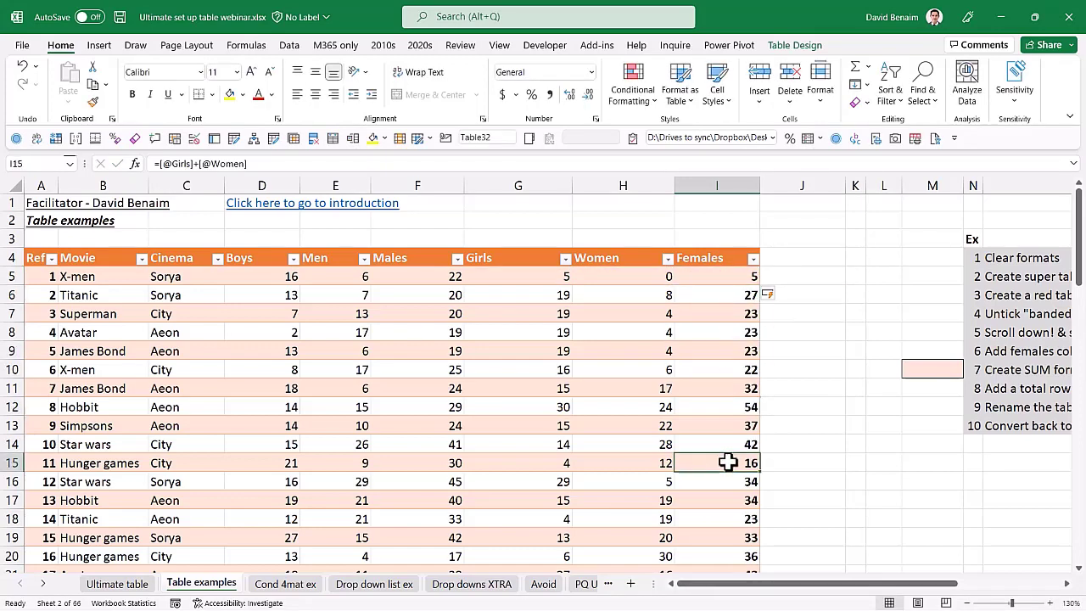
{"action": "left_click", "coordinate": [727, 410]}
{"action": "left_click", "coordinate": [770, 295]}
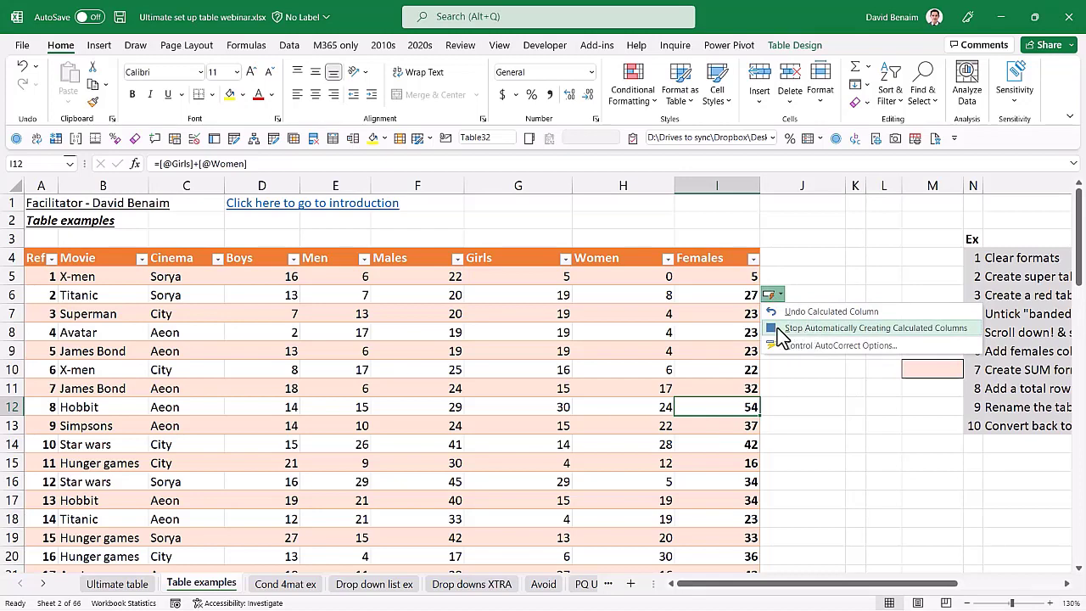
Add a New heading in J4 beside the table and stop Excel from automatically expanding tables.
{"action": "left_click", "coordinate": [786, 258]}
{"action": "type", "text": "New"}
{"action": "key", "text": "Return"}
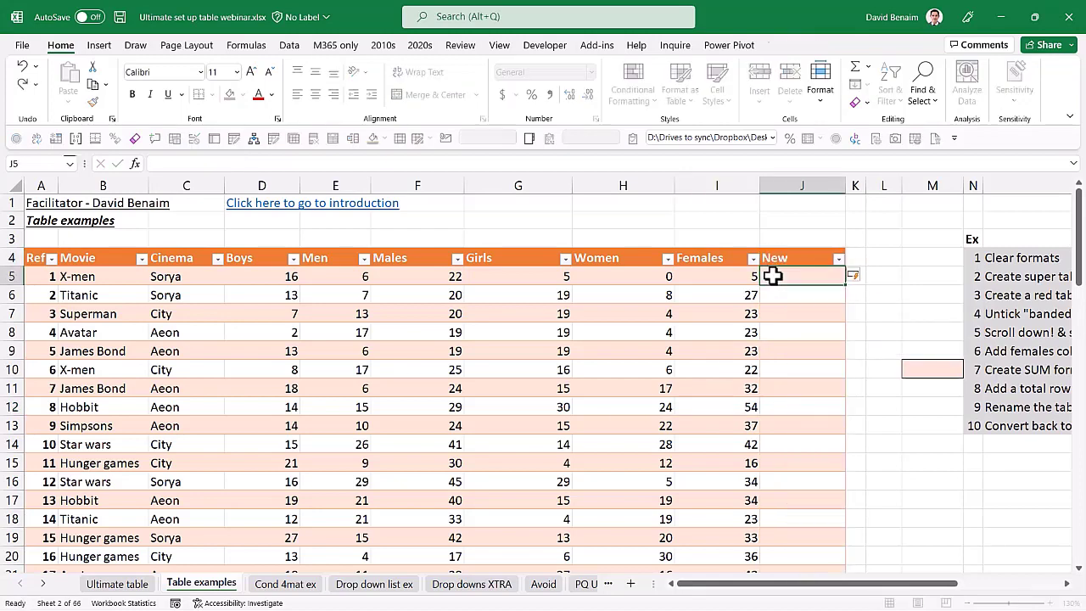
{"action": "left_click", "coordinate": [855, 277]}
{"action": "left_click", "coordinate": [885, 311]}
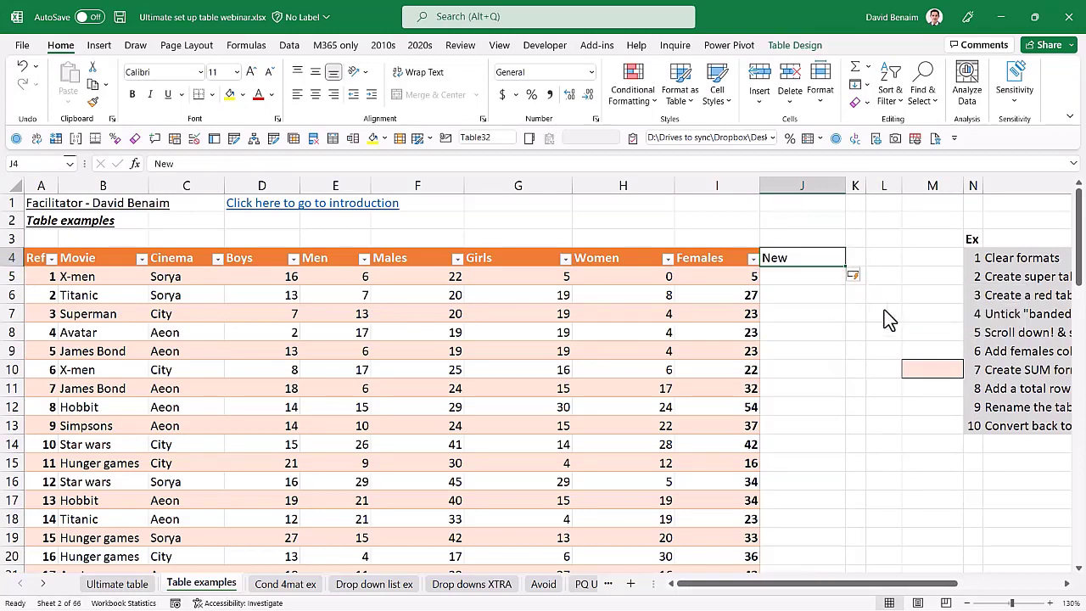
{"action": "left_click", "coordinate": [808, 332]}
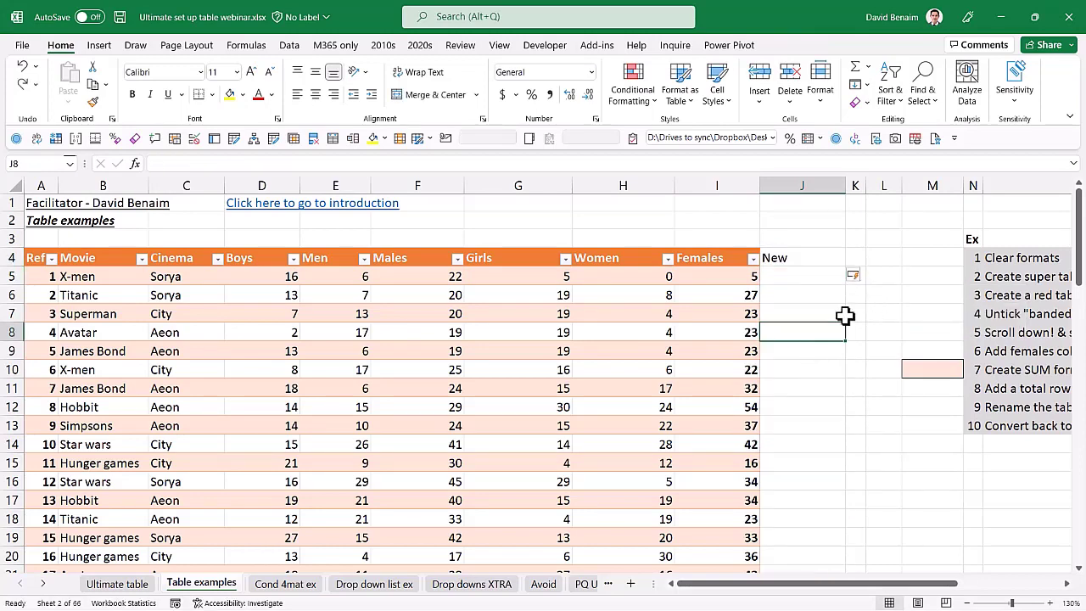
Replace the J4 heading with Add to test table growth with automatic expansion turned off.
{"action": "left_click", "coordinate": [810, 261]}
{"action": "type", "text": "Add"}
{"action": "key", "text": "Return"}
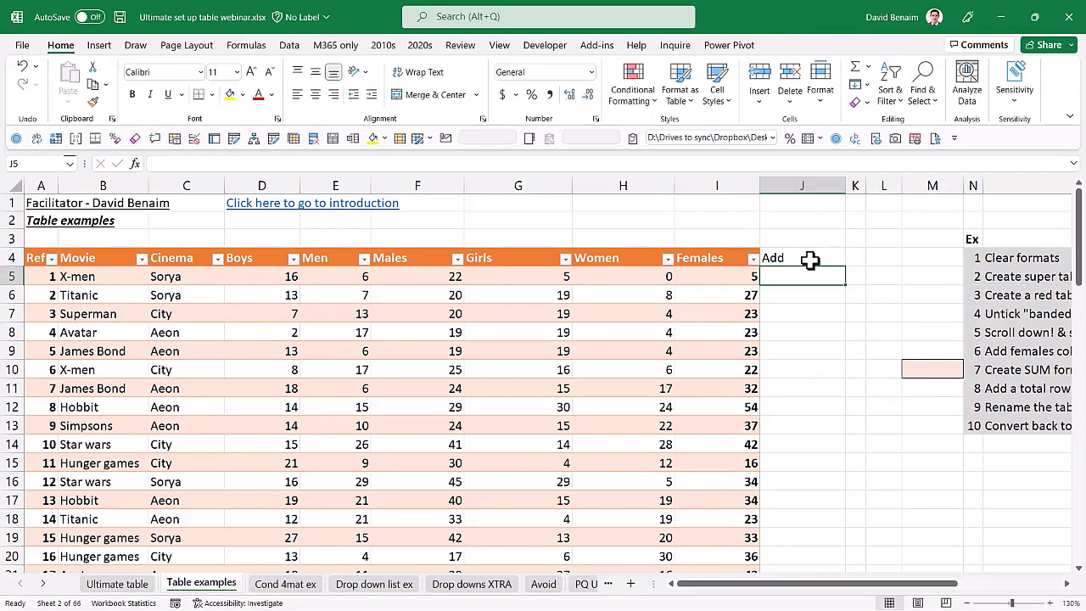
{"action": "left_click", "coordinate": [711, 276]}
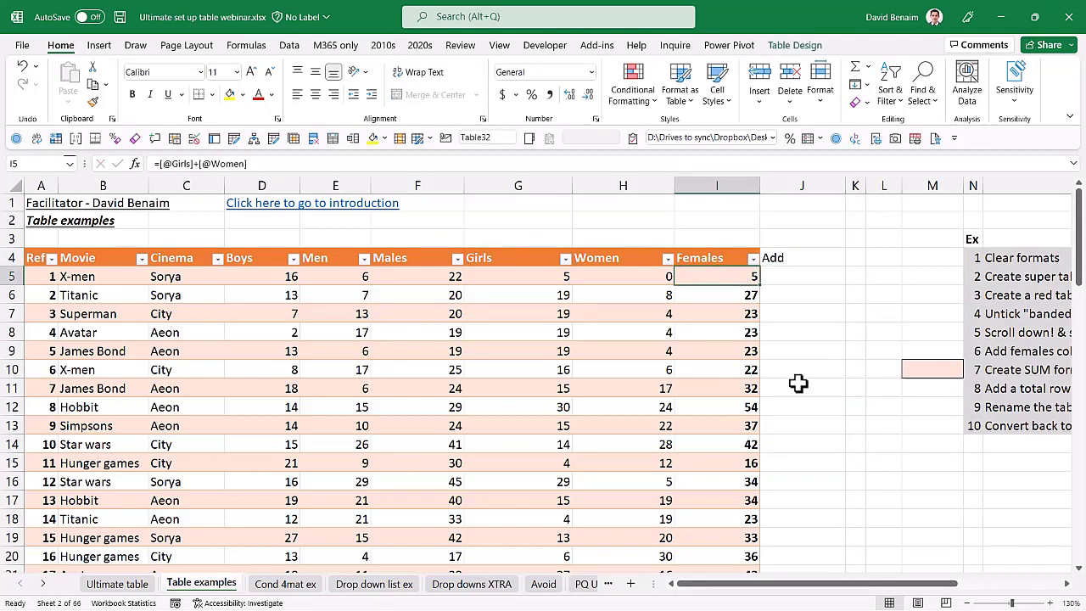
Enable "Include new rows and columns in table" in the AutoFormat As You Type settings of AutoCorrect.
{"action": "left_click", "coordinate": [22, 45]}
{"action": "left_click", "coordinate": [47, 585]}
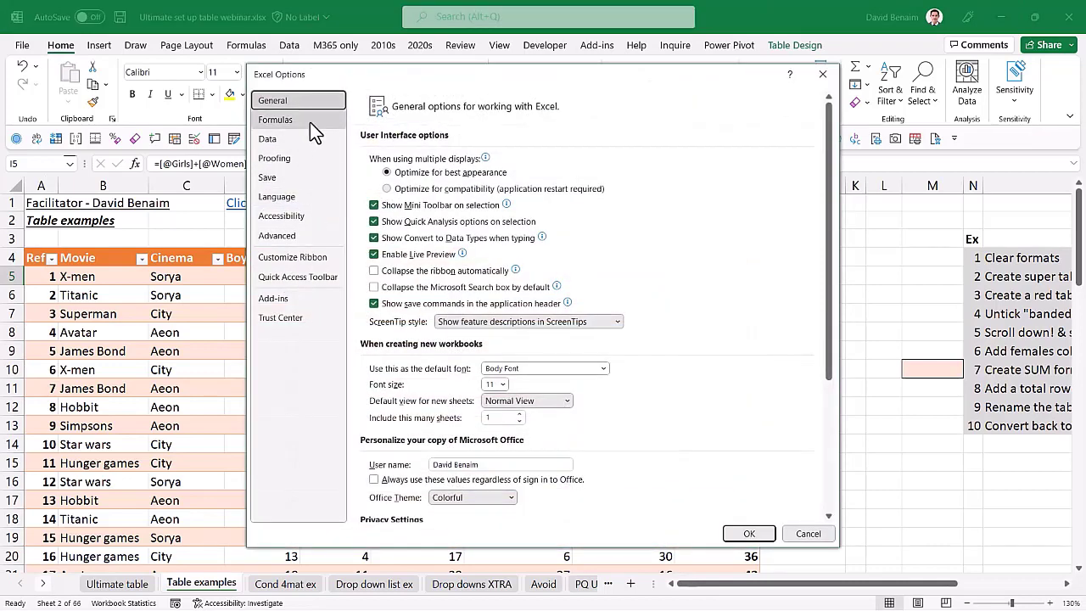
{"action": "left_click", "coordinate": [311, 161]}
{"action": "left_click", "coordinate": [633, 161]}
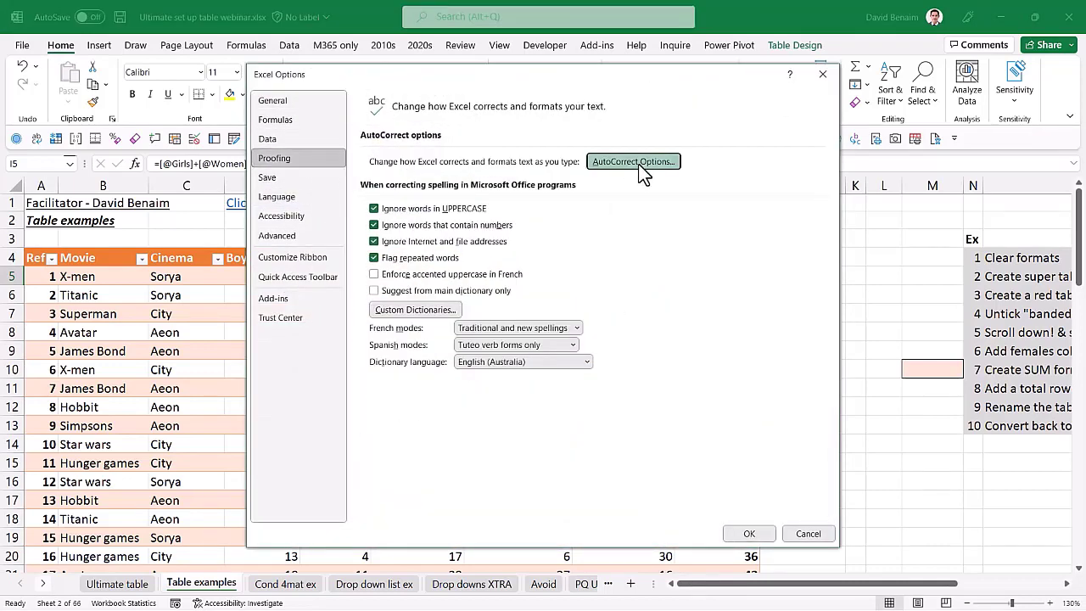
{"action": "left_click", "coordinate": [418, 170]}
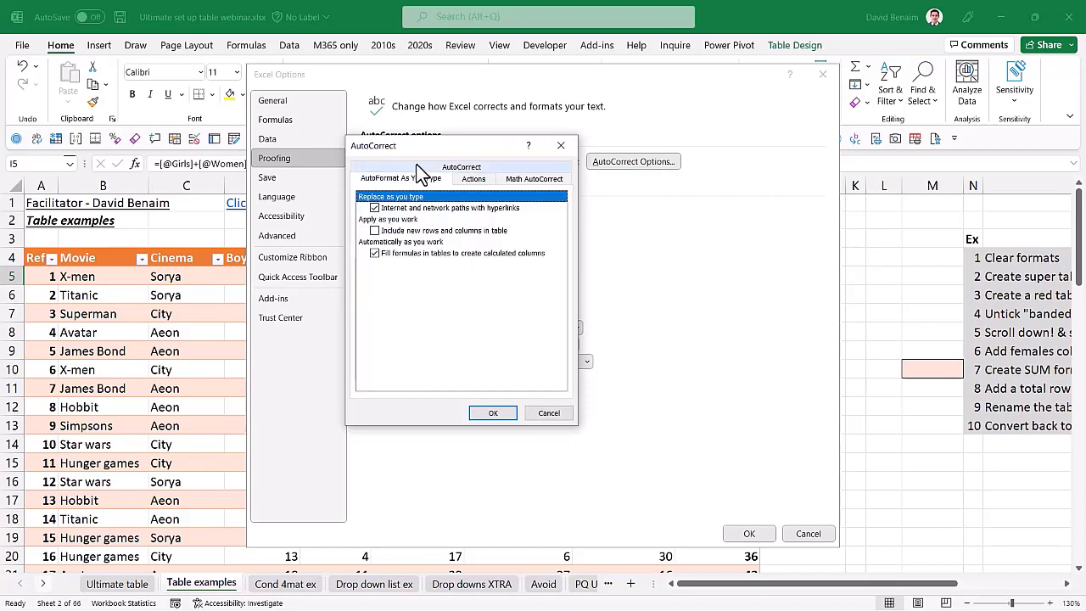
{"action": "left_click", "coordinate": [375, 231]}
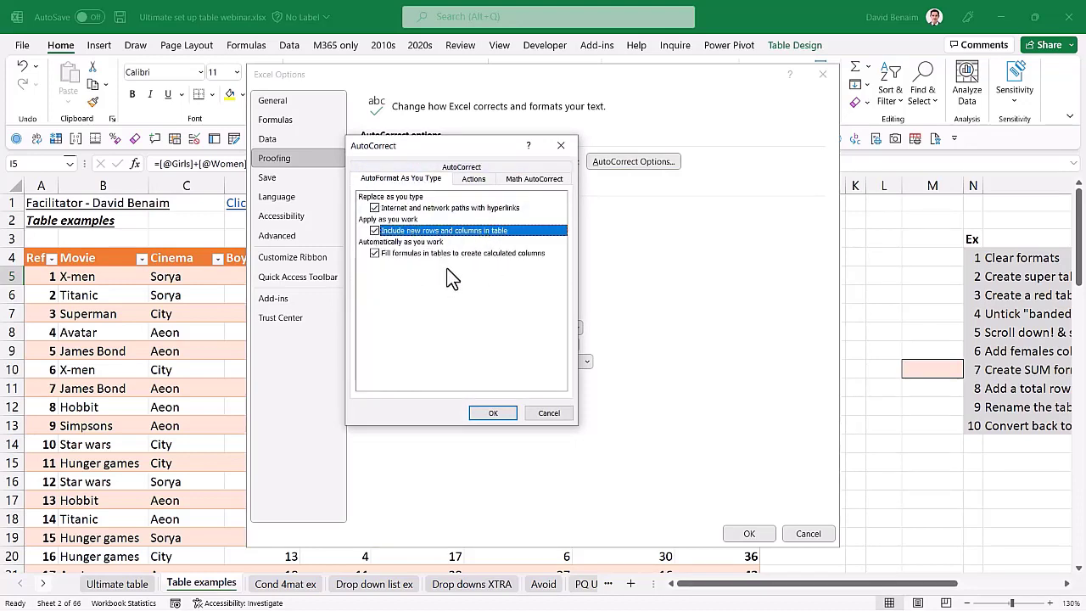
{"action": "left_click", "coordinate": [493, 413]}
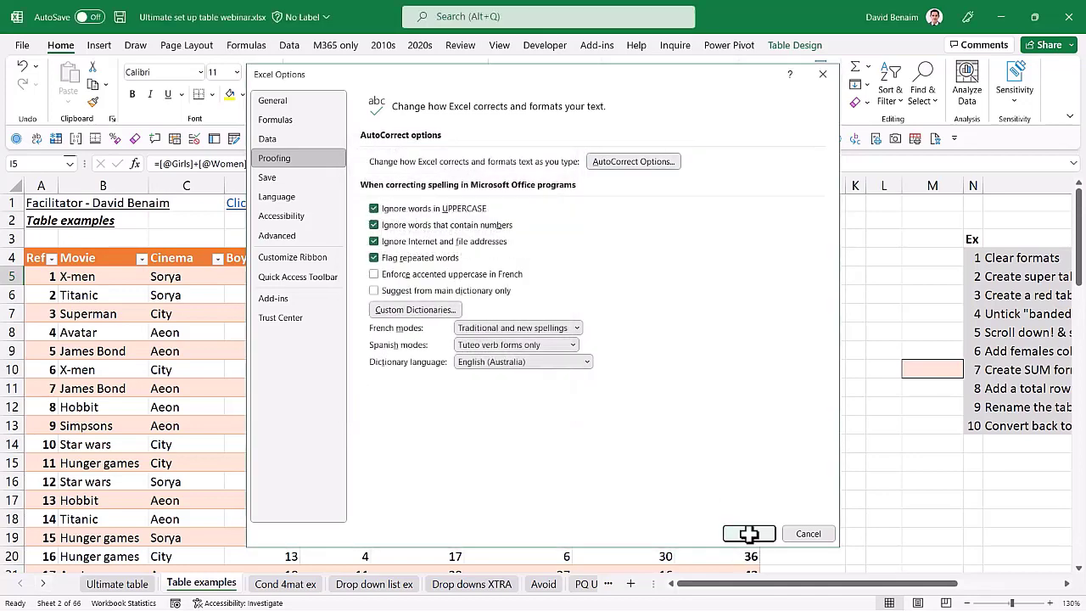
{"action": "left_click", "coordinate": [751, 533]}
Clear the Add heading from J4 beside the table.
{"action": "left_click", "coordinate": [785, 280]}
{"action": "key", "text": "Up"}
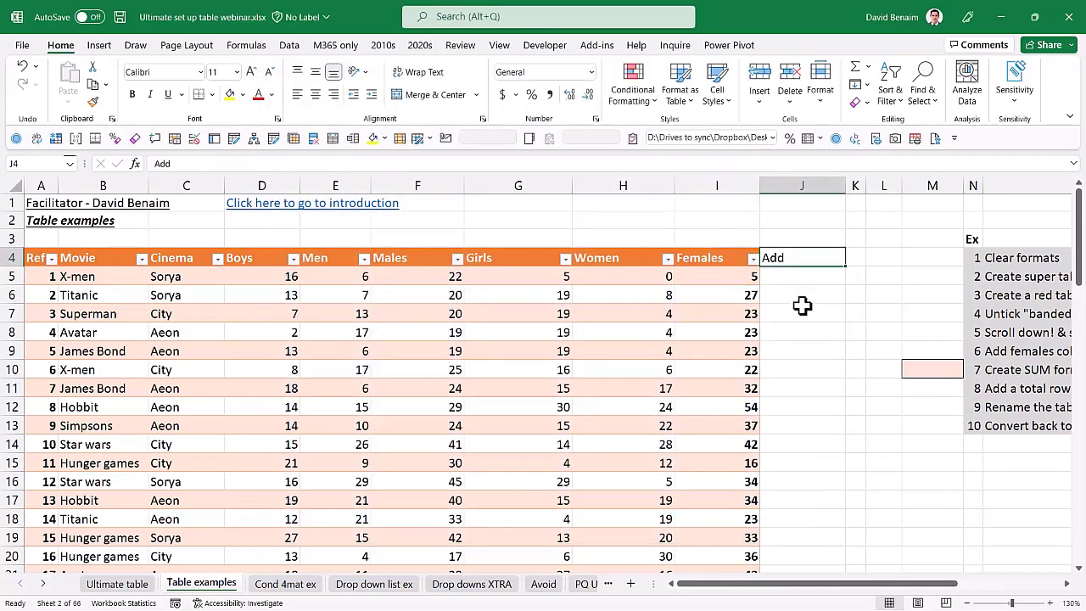
{"action": "key", "text": "Left"}
Examine the Girls and Women structured references in the Females formula in I6, leaving the formula as is.
{"action": "key", "text": "Down"}
{"action": "key", "text": "Down"}
{"action": "key", "text": "Down"}
{"action": "key", "text": "Down"}
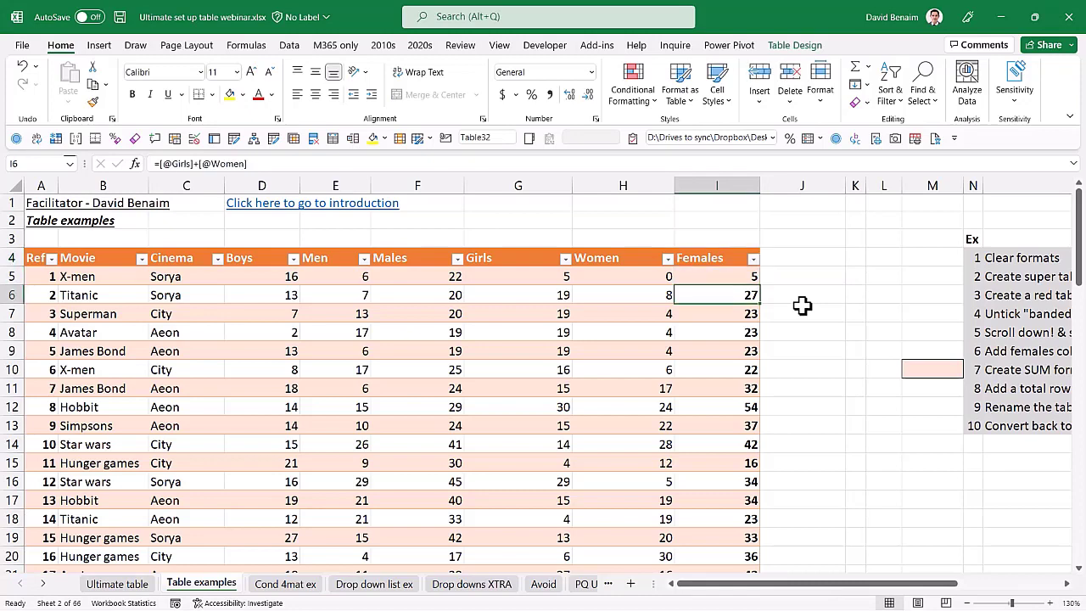
{"action": "double_click", "coordinate": [722, 295]}
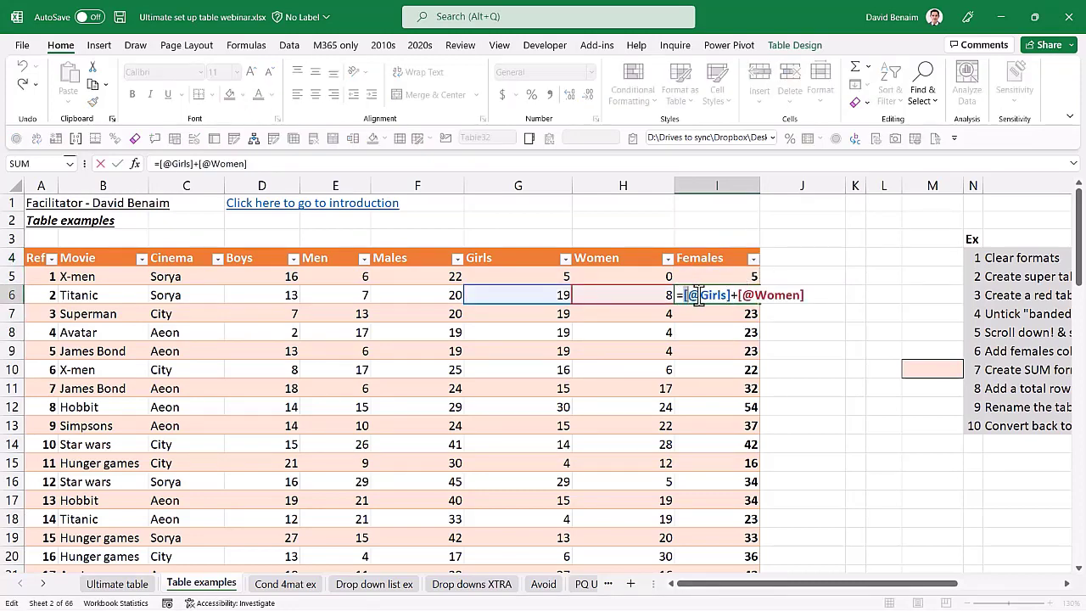
{"action": "left_click_drag", "start_coordinate": [697, 296], "coordinate": [812, 298]}
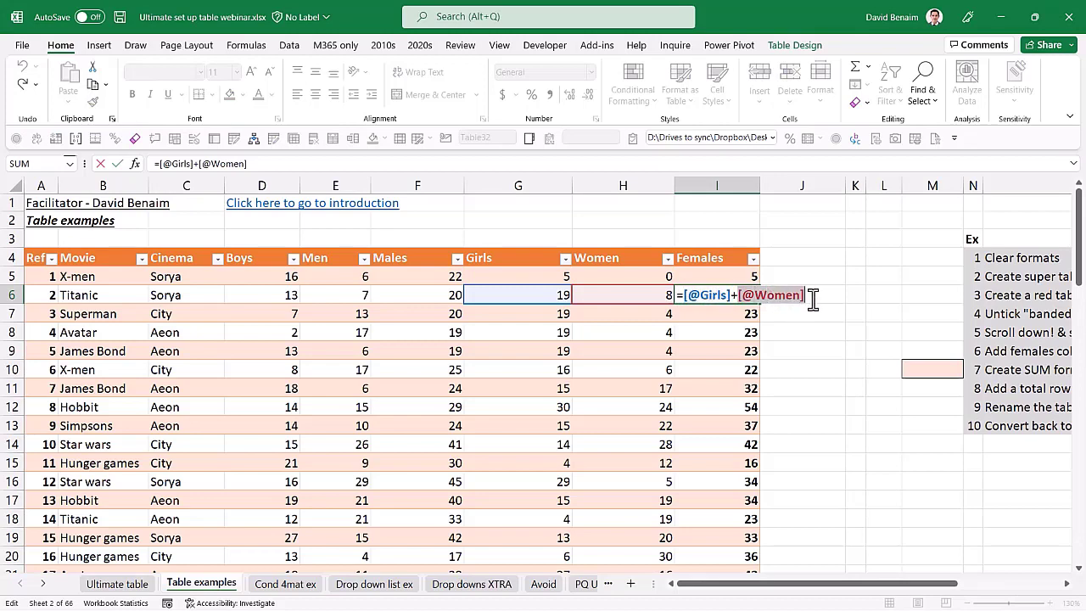
{"action": "key", "text": "Return"}
Enter the plain cell-reference formula =G2+H2 in I2, above the table.
{"action": "key", "text": "Up"}
{"action": "key", "text": "Up"}
{"action": "key", "text": "Up"}
{"action": "key", "text": "Up"}
{"action": "key", "text": "Up"}
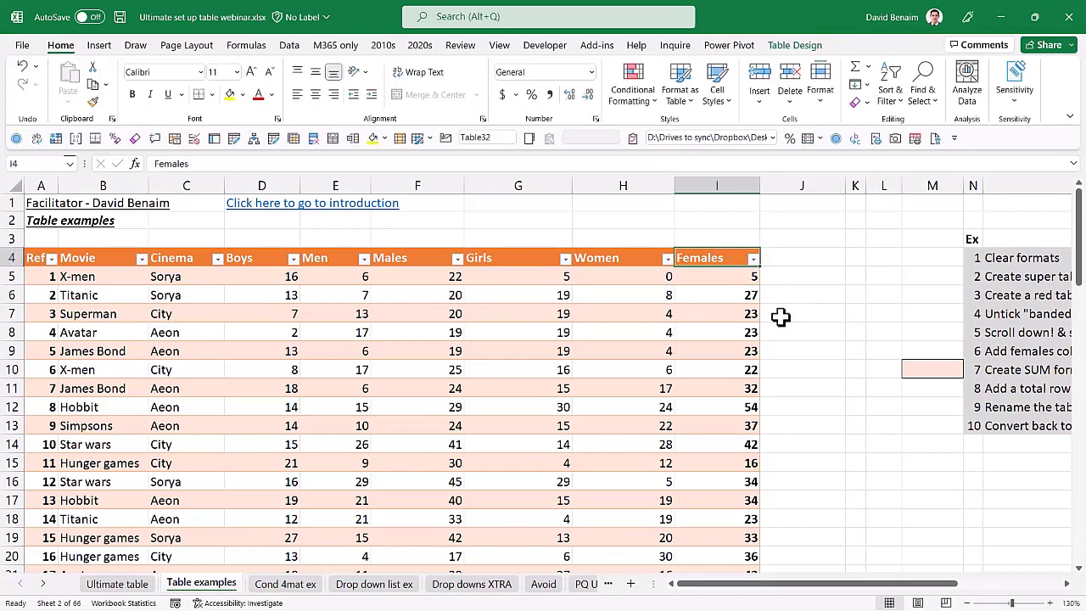
{"action": "type", "text": "="}
{"action": "key", "text": "Left"}
{"action": "key", "text": "Left"}
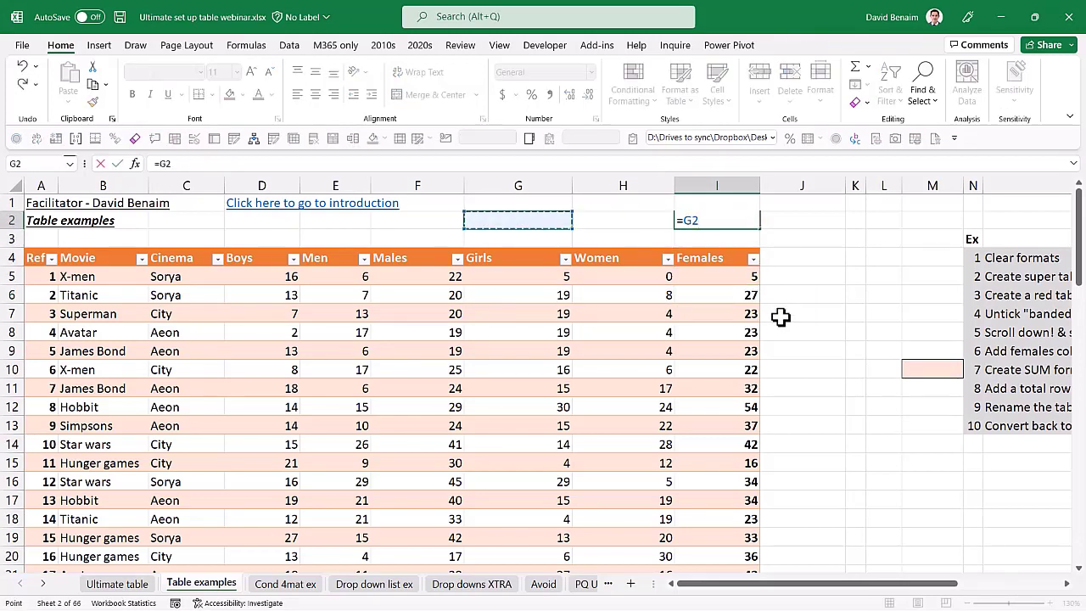
{"action": "type", "text": "+"}
{"action": "key", "text": "Left"}
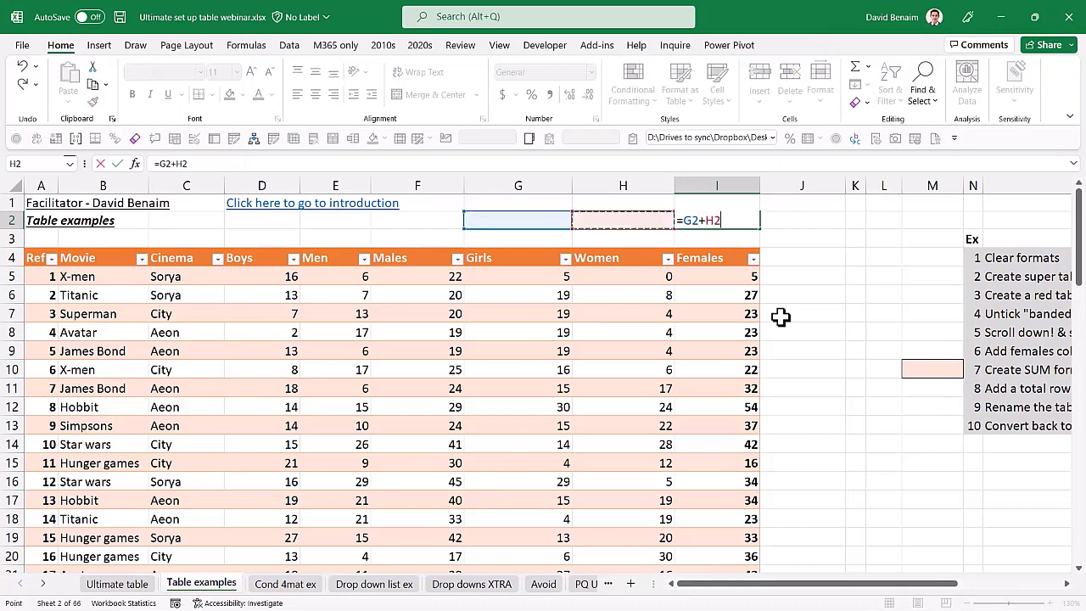
{"action": "key", "text": "Return"}
Check the structured references in the Females formula in I20, leaving the formula as is.
{"action": "key", "text": "ctrl+Down"}
{"action": "key", "text": "ctrl+Down"}
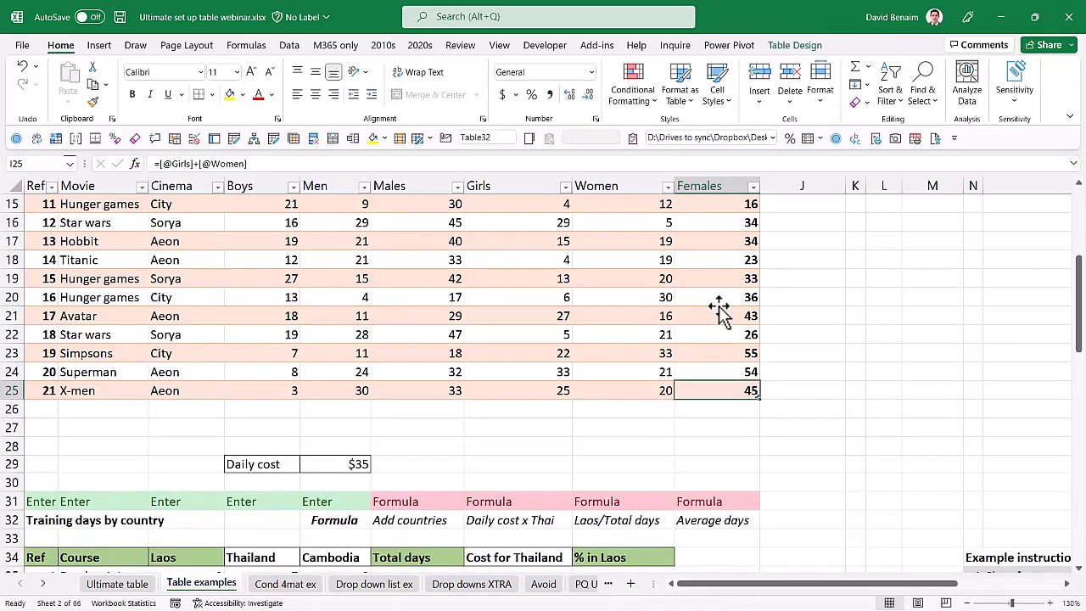
{"action": "left_click", "coordinate": [717, 297]}
{"action": "key", "text": "F2"}
{"action": "scroll", "coordinate": [698, 291], "scroll_direction": "up", "scroll_amount": 5}
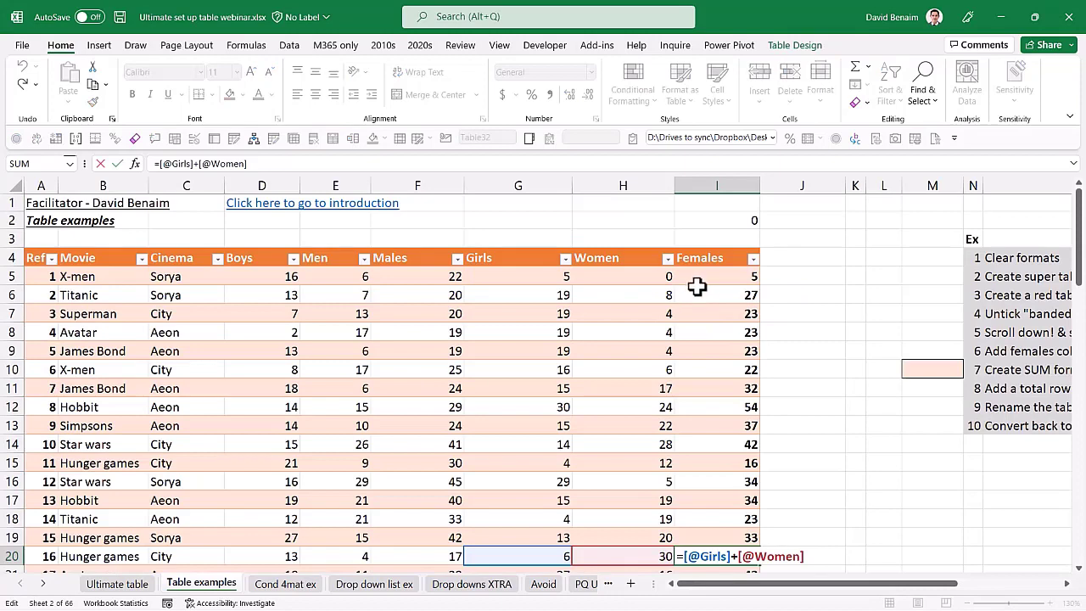
{"action": "key", "text": "Escape"}
Rename the Women heading in H4 to Beetles.
{"action": "left_click", "coordinate": [583, 262]}
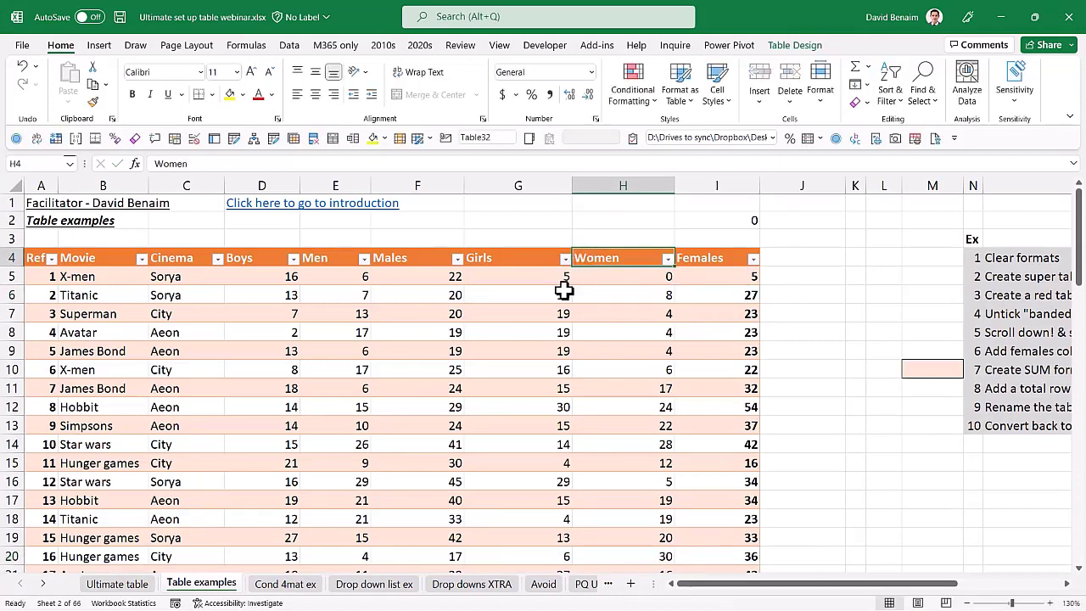
{"action": "type", "text": "Bettles"}
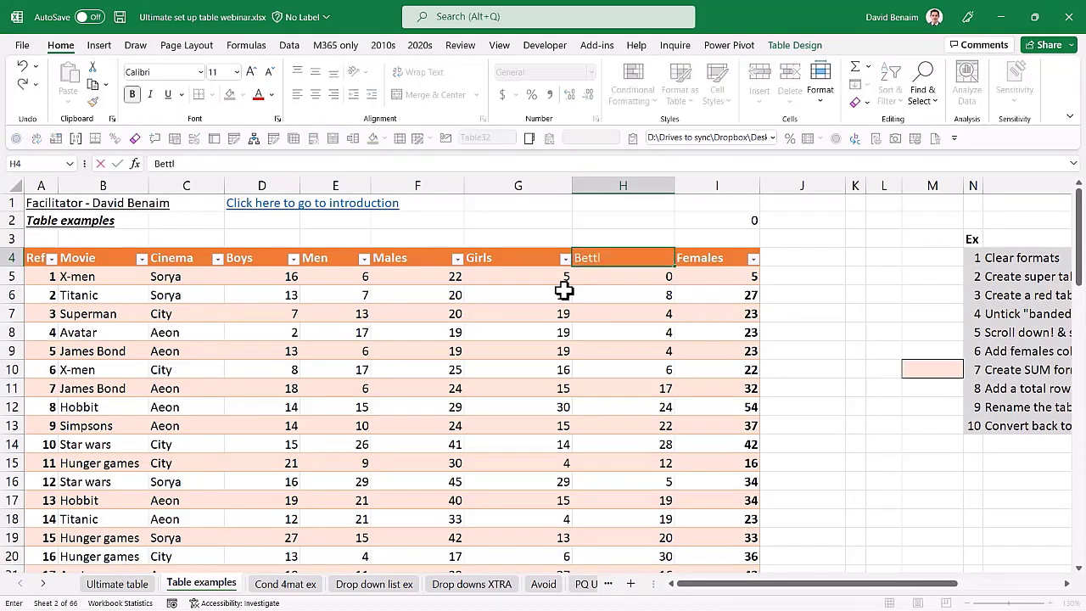
{"action": "key", "text": "Return"}
{"action": "key", "text": "Left"}
{"action": "key", "text": "Up"}
{"action": "key", "text": "Right"}
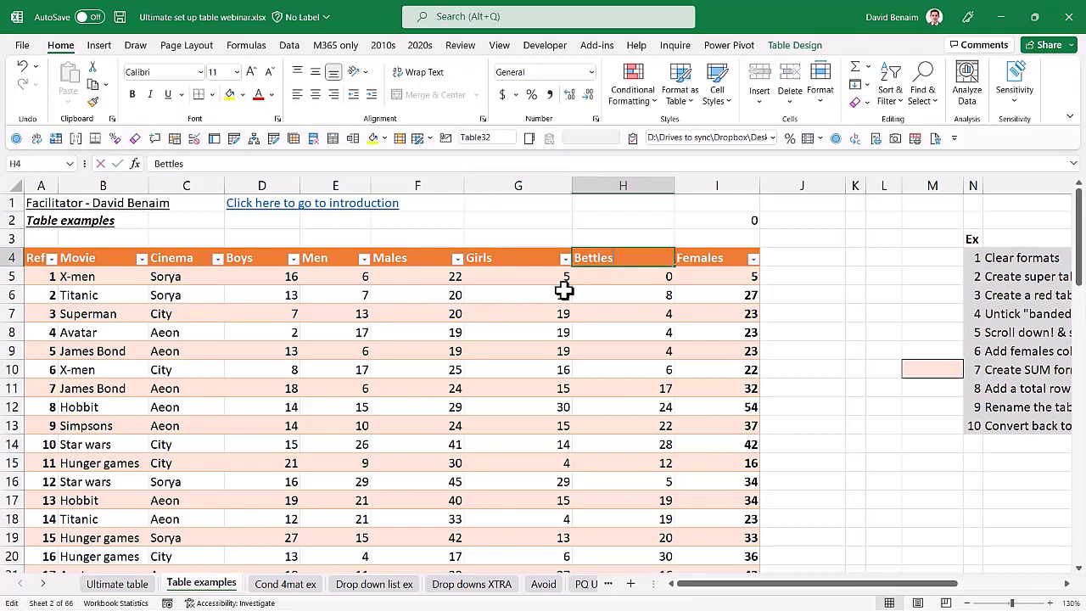
{"action": "key", "text": "F2"}
{"action": "type", "text": "e"}
{"action": "key", "text": "Return"}
Rename the Girls heading in G4 to Ants and check the Females formula in I6.
{"action": "key", "text": "Left"}
{"action": "key", "text": "Up"}
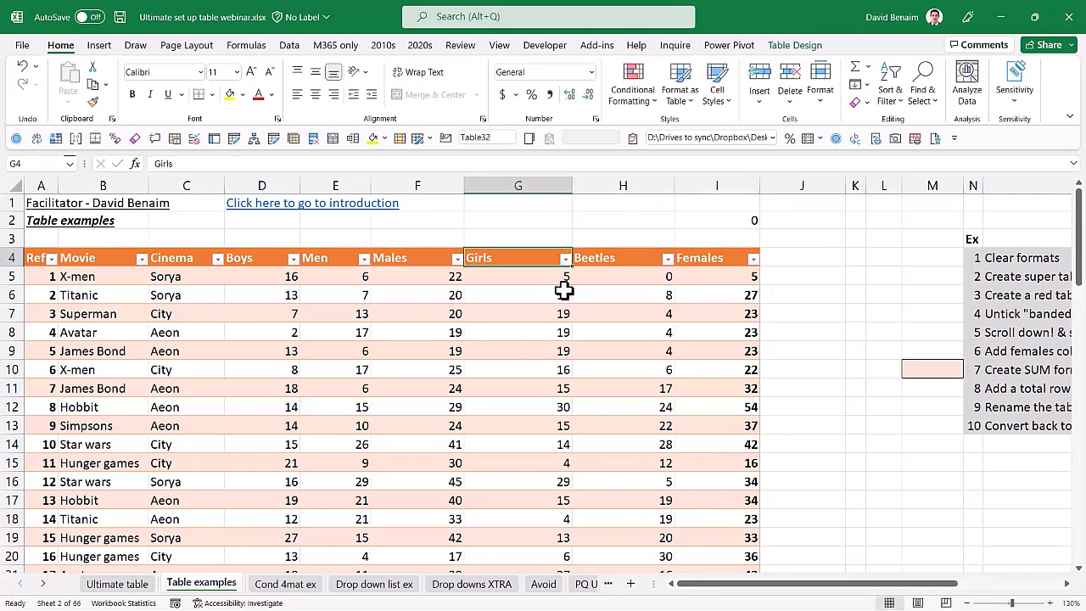
{"action": "type", "text": "Ants"}
{"action": "key", "text": "Return"}
{"action": "key", "text": "Down"}
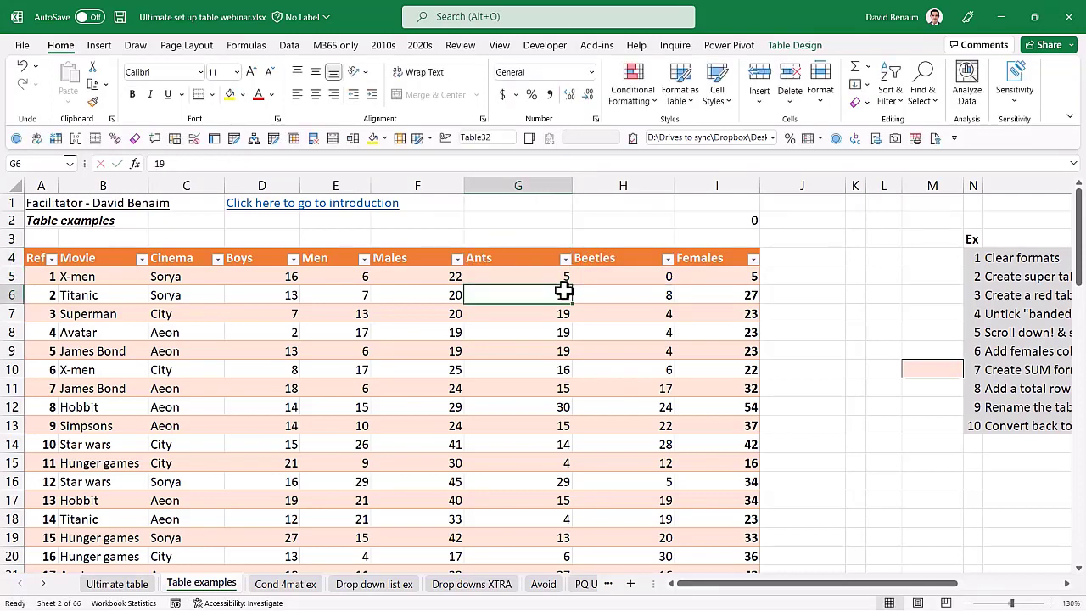
{"action": "key", "text": "Right"}
{"action": "key", "text": "Right"}
{"action": "key", "text": "F2"}
{"action": "key", "text": "Escape"}
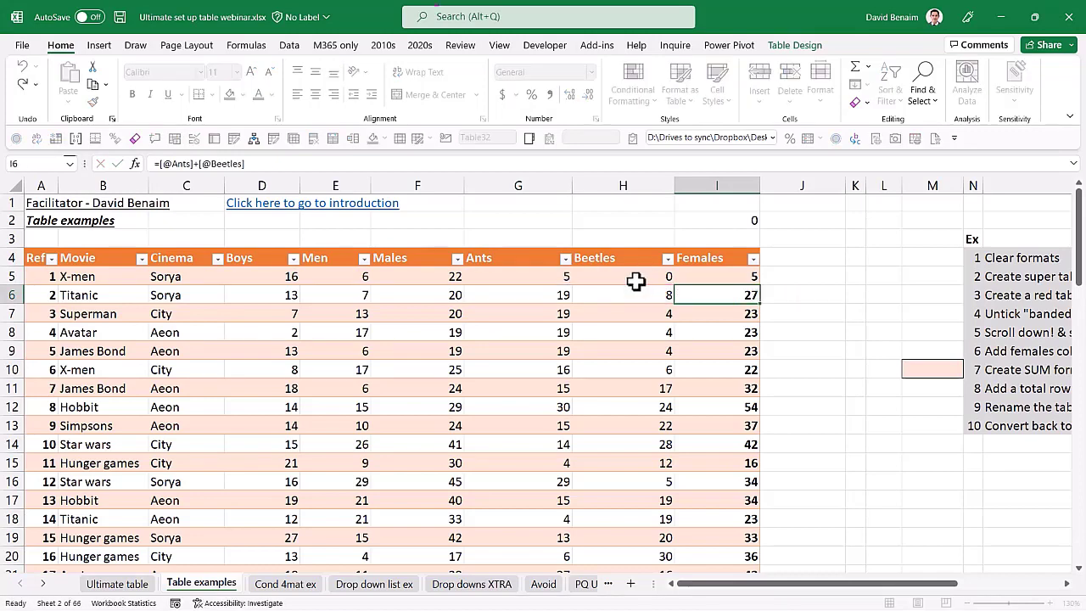
Replace the G4 heading with the two-word name Praying mantis.
{"action": "left_click", "coordinate": [530, 262]}
{"action": "type", "text": "P"}
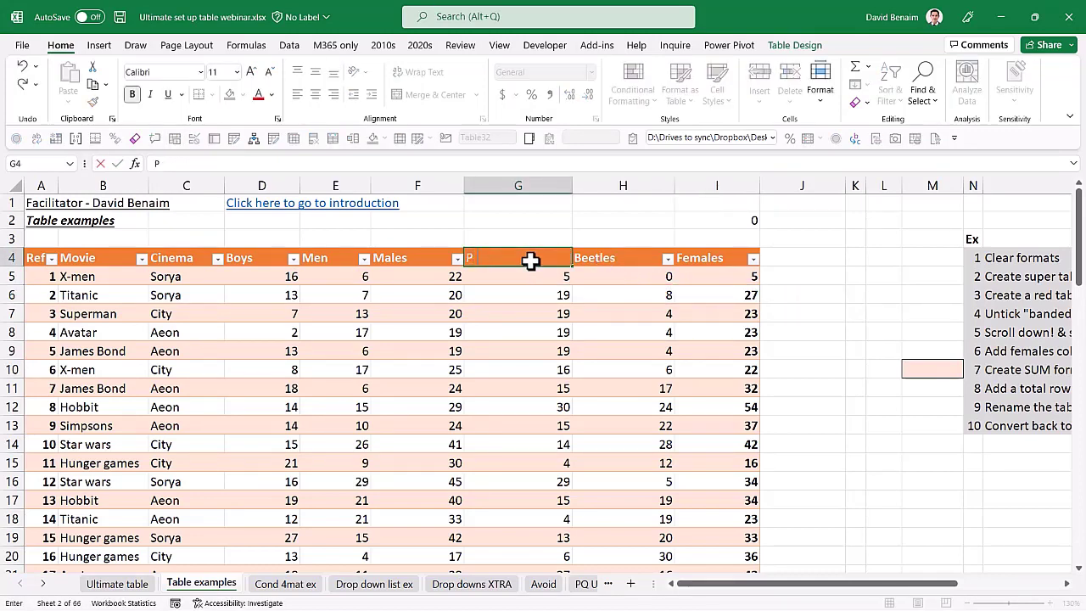
{"action": "type", "text": "raying mantis"}
{"action": "key", "text": "Return"}
Examine the Praying mantis and Beetles references in the Females formula in I6, leaving it as is.
{"action": "key", "text": "Down"}
{"action": "key", "text": "Right"}
{"action": "key", "text": "Right"}
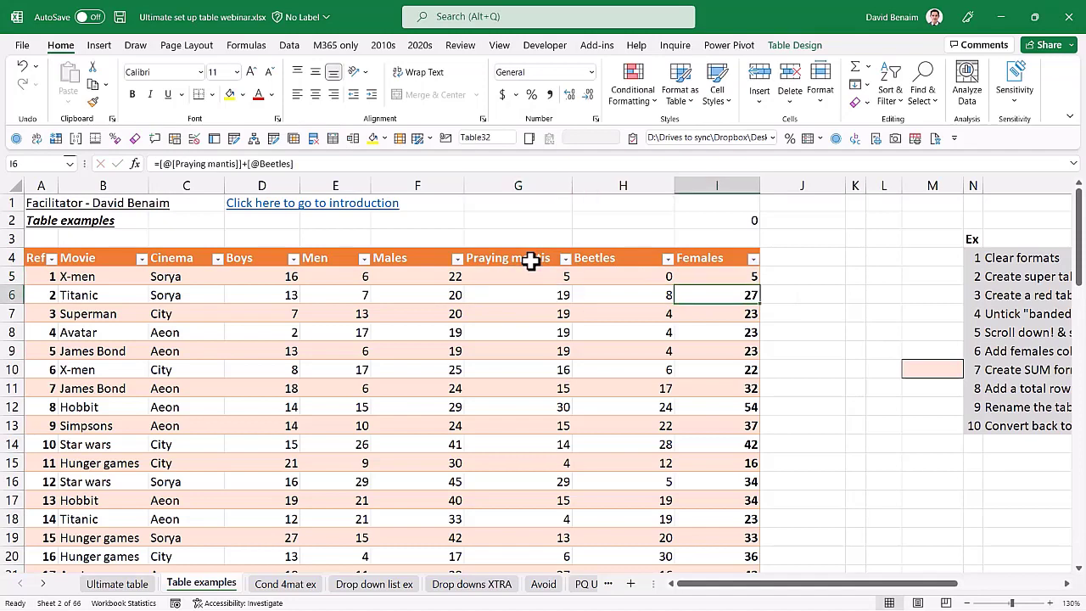
{"action": "key", "text": "F2"}
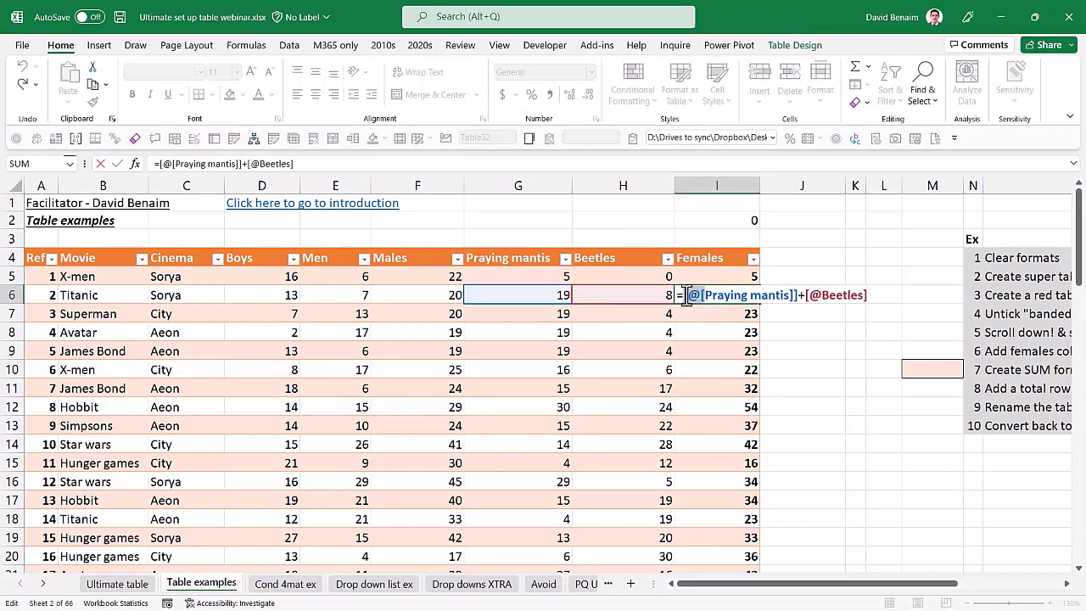
{"action": "left_click", "coordinate": [808, 294]}
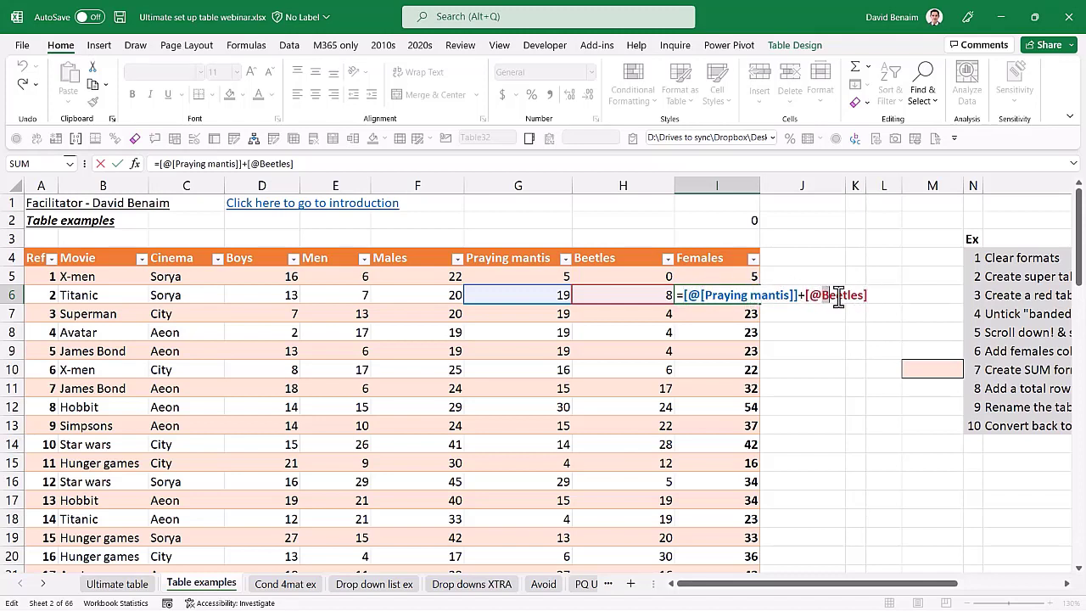
{"action": "left_click_drag", "start_coordinate": [837, 294], "coordinate": [866, 296]}
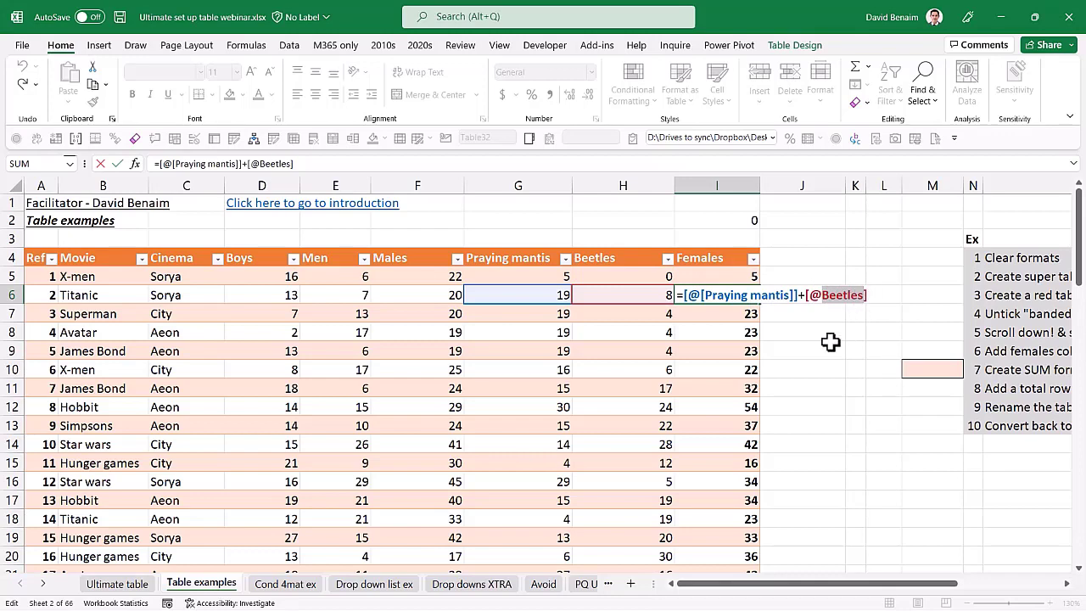
{"action": "key", "text": "ctrl+Return"}
Enter =SUM(Table32[Praying mantis]) in M10 to total the table's Praying mantis column.
{"action": "key", "text": "Down"}
{"action": "key", "text": "Down"}
{"action": "key", "text": "Right"}
{"action": "key", "text": "Right"}
{"action": "key", "text": "Right"}
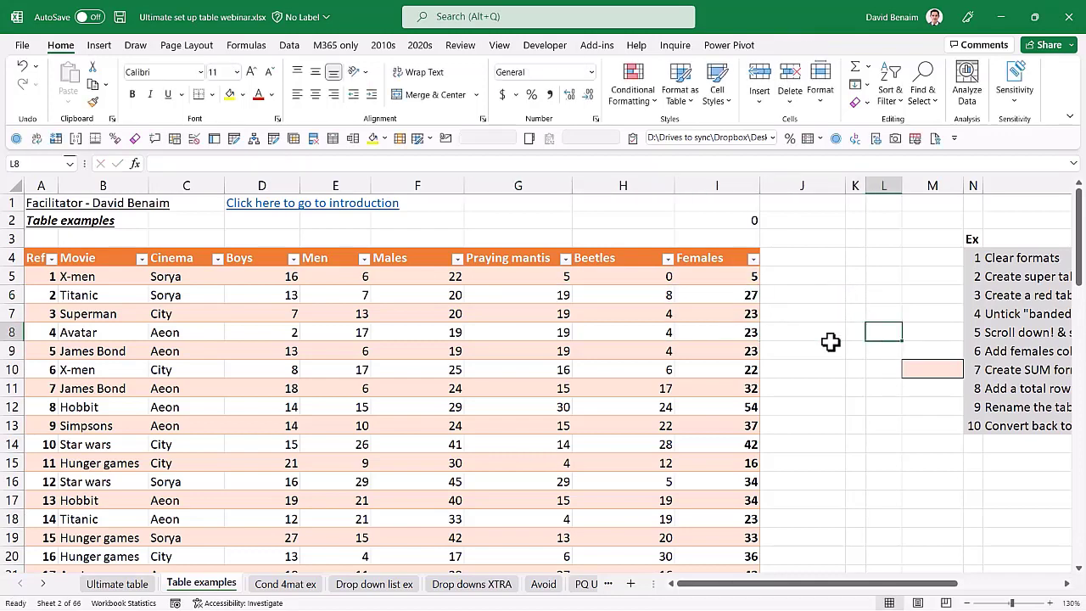
{"action": "key", "text": "Down"}
{"action": "key", "text": "Down"}
{"action": "key", "text": "Right"}
{"action": "type", "text": "=su"}
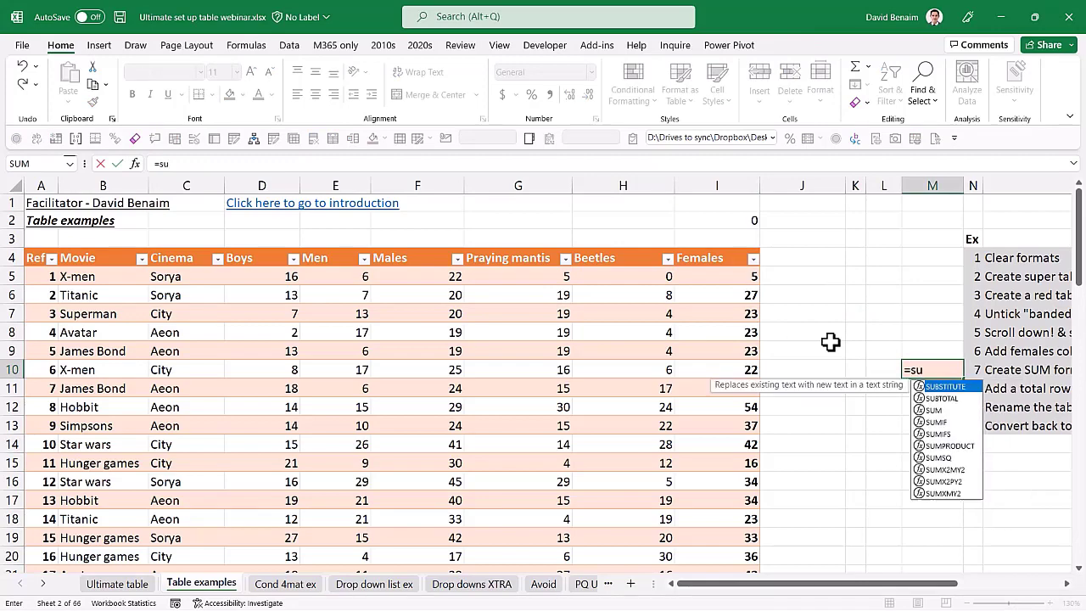
{"action": "key", "text": "Tab"}
{"action": "left_click_drag", "start_coordinate": [570, 276], "coordinate": [546, 536]}
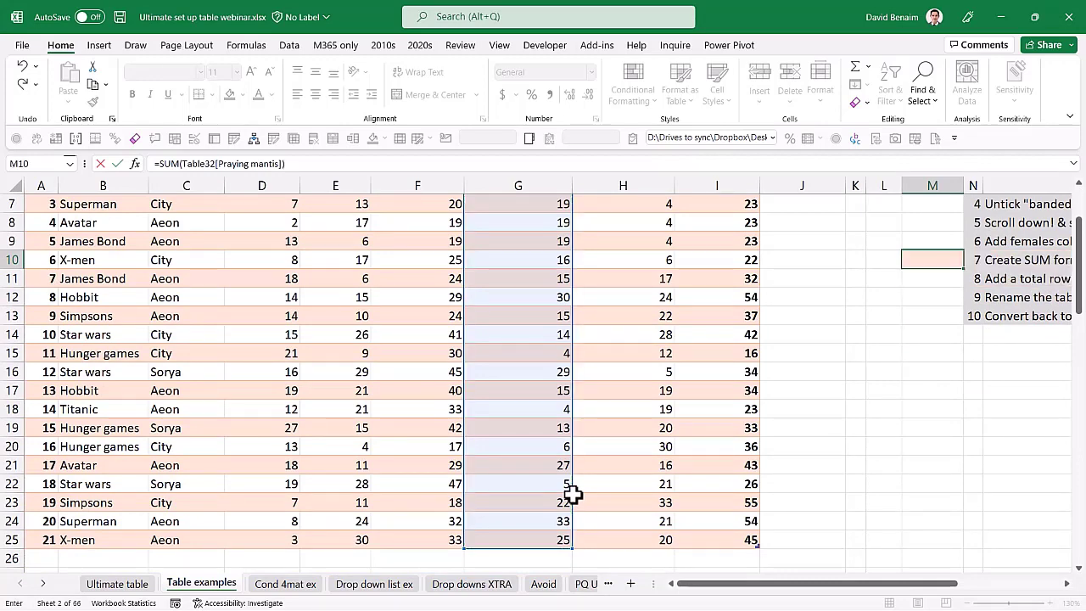
{"action": "key", "text": "ctrl+Return"}
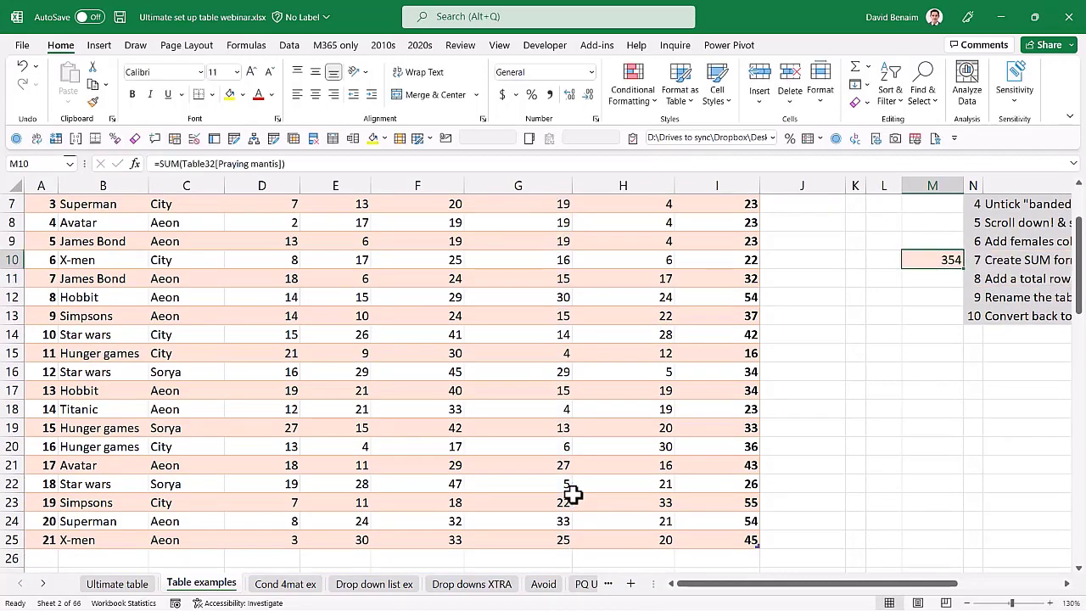
Examine the SUM formula in M10 and its reference to the table column.
{"action": "left_click", "coordinate": [939, 360]}
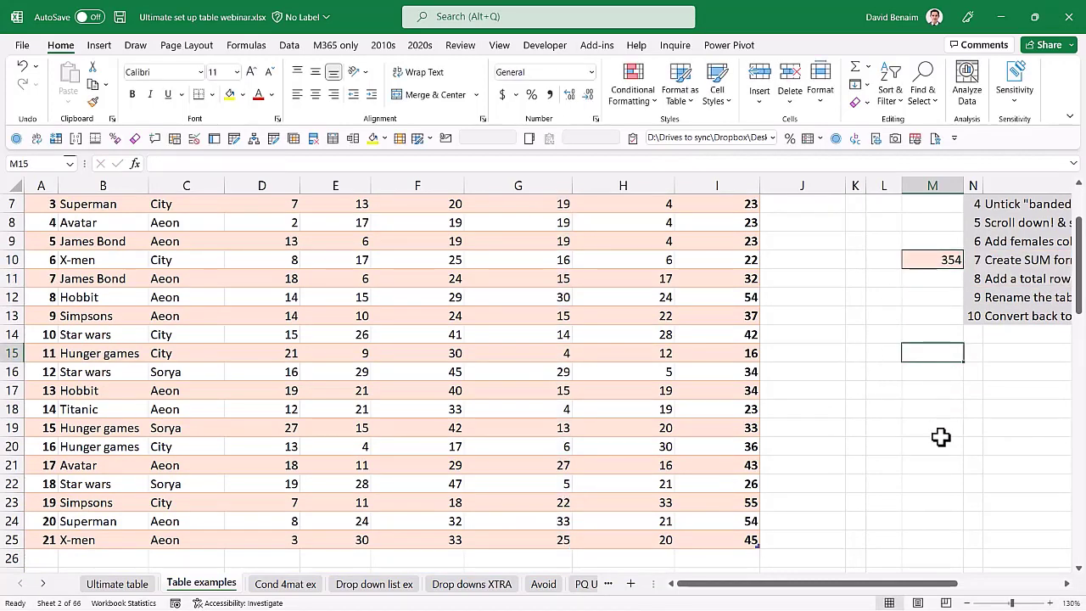
{"action": "key", "text": "Up"}
{"action": "key", "text": "Up"}
{"action": "key", "text": "Up"}
{"action": "key", "text": "Up"}
{"action": "key", "text": "Up"}
{"action": "key", "text": "Left"}
{"action": "key", "text": "Left"}
{"action": "key", "text": "Left"}
{"action": "key", "text": "Left"}
{"action": "key", "text": "Left"}
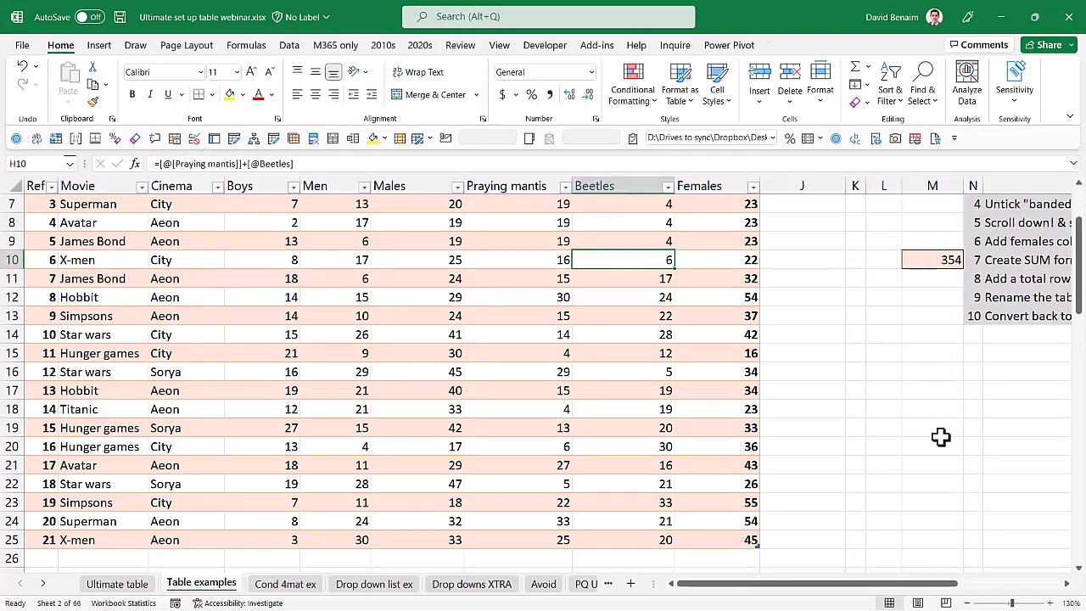
{"action": "key", "text": "Right"}
{"action": "key", "text": "Right"}
{"action": "key", "text": "Right"}
{"action": "key", "text": "Right"}
{"action": "key", "text": "Right"}
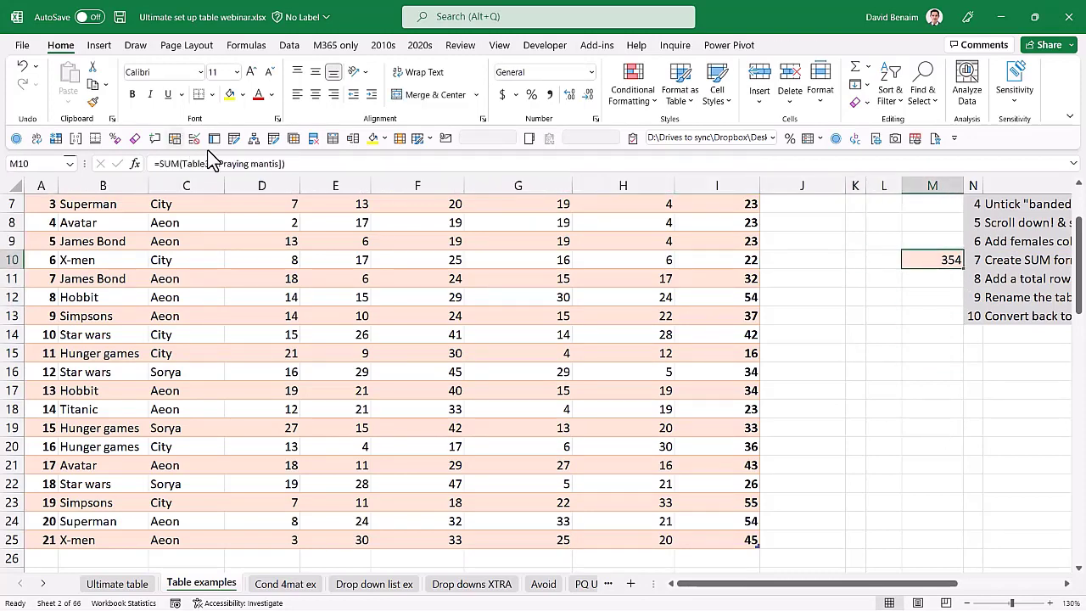
{"action": "left_click", "coordinate": [239, 163]}
Enter 72 in G26, directly below the last Praying mantis value, to extend the table.
{"action": "left_click", "coordinate": [519, 560]}
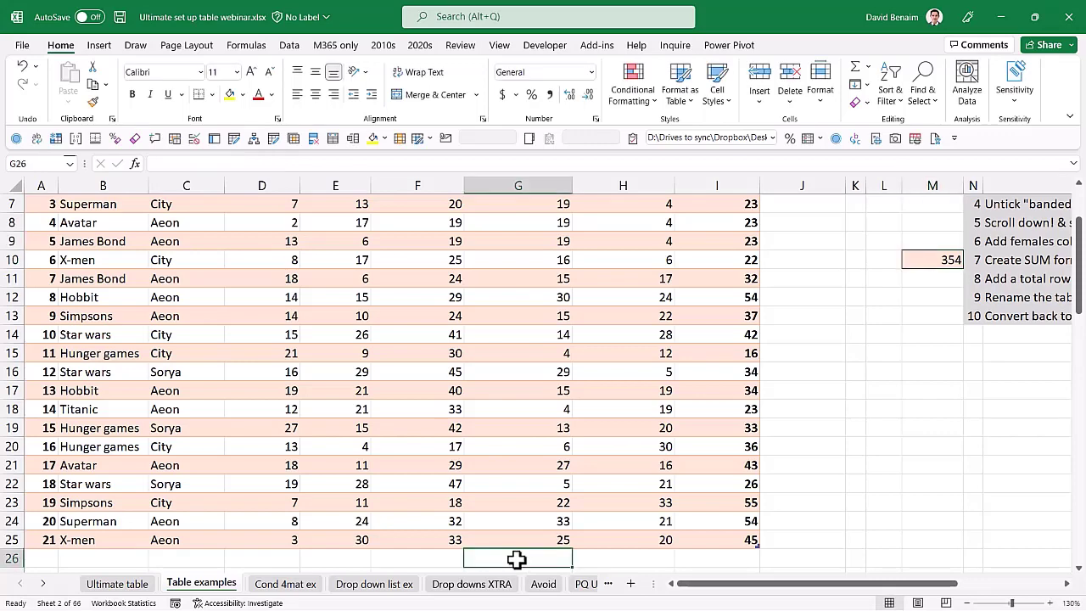
{"action": "type", "text": "72"}
{"action": "key", "text": "Return"}
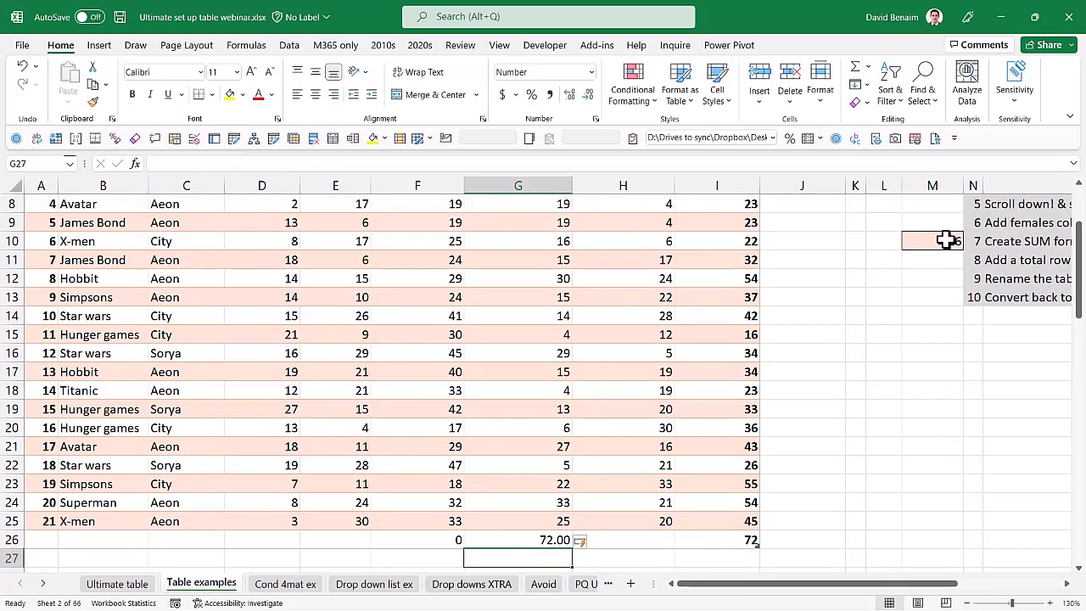
Fill the empty cells U14:U19 with =RANDBETWEEN(1,900) to make a plain range of sample numbers.
{"action": "left_click", "coordinate": [1023, 386]}
{"action": "key", "text": "Right"}
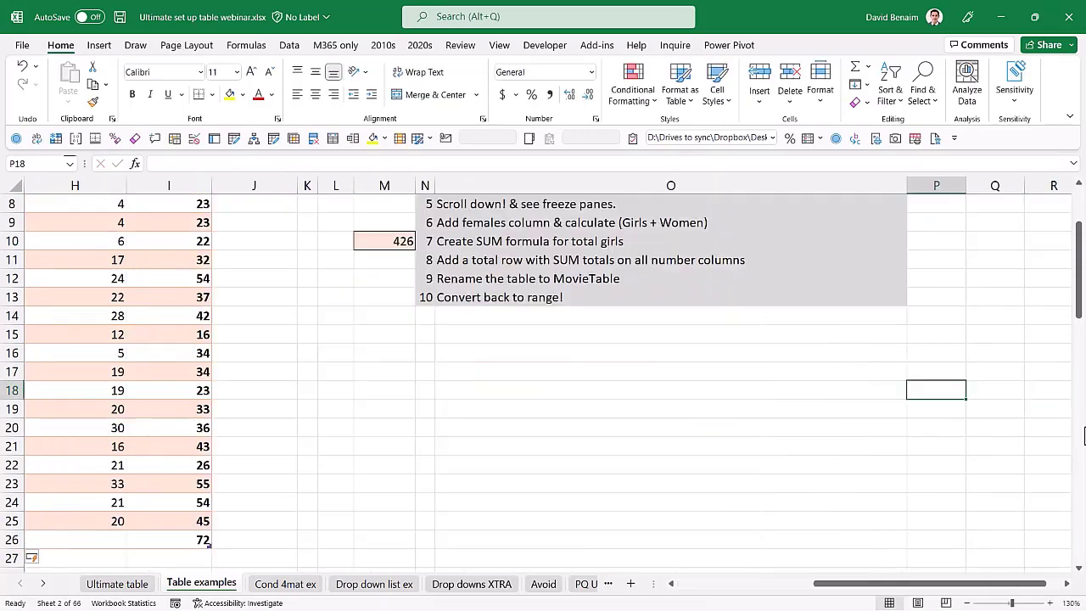
{"action": "key", "text": "Right"}
{"action": "key", "text": "Right"}
{"action": "key", "text": "Right"}
{"action": "key", "text": "Right"}
{"action": "key", "text": "Right"}
{"action": "key", "text": "Up"}
{"action": "key", "text": "Up"}
{"action": "key", "text": "Up"}
{"action": "key", "text": "Up"}
{"action": "key", "text": "shift+Down"}
{"action": "key", "text": "shift+Down"}
{"action": "key", "text": "shift+Down"}
{"action": "key", "text": "shift+Down"}
{"action": "key", "text": "shift+Down"}
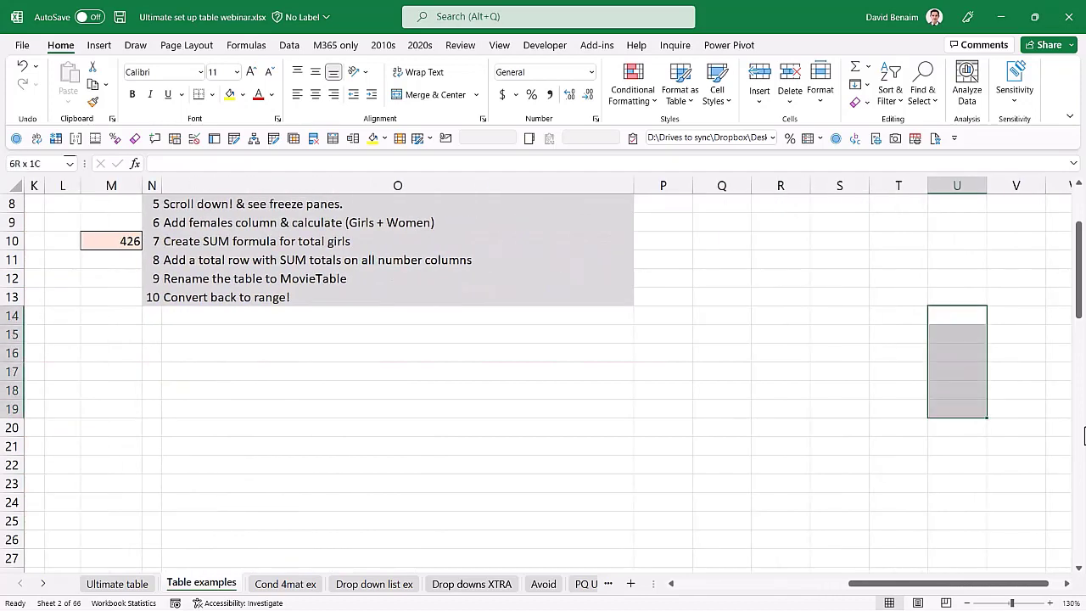
{"action": "type", "text": "=randb"}
{"action": "key", "text": "Tab"}
{"action": "type", "text": "1,90"}
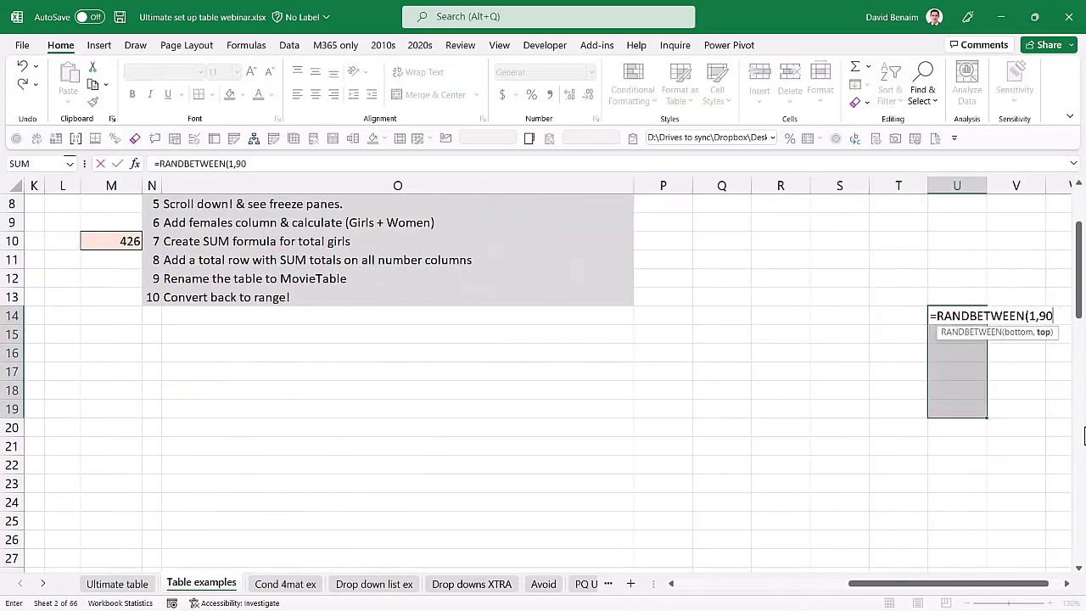
{"action": "type", "text": "0"}
{"action": "key", "text": "ctrl+Return"}
Enter =SUM(U14:U19) in W14 to total the plain range.
{"action": "key", "text": "Right"}
{"action": "key", "text": "Right"}
{"action": "type", "text": "=sy"}
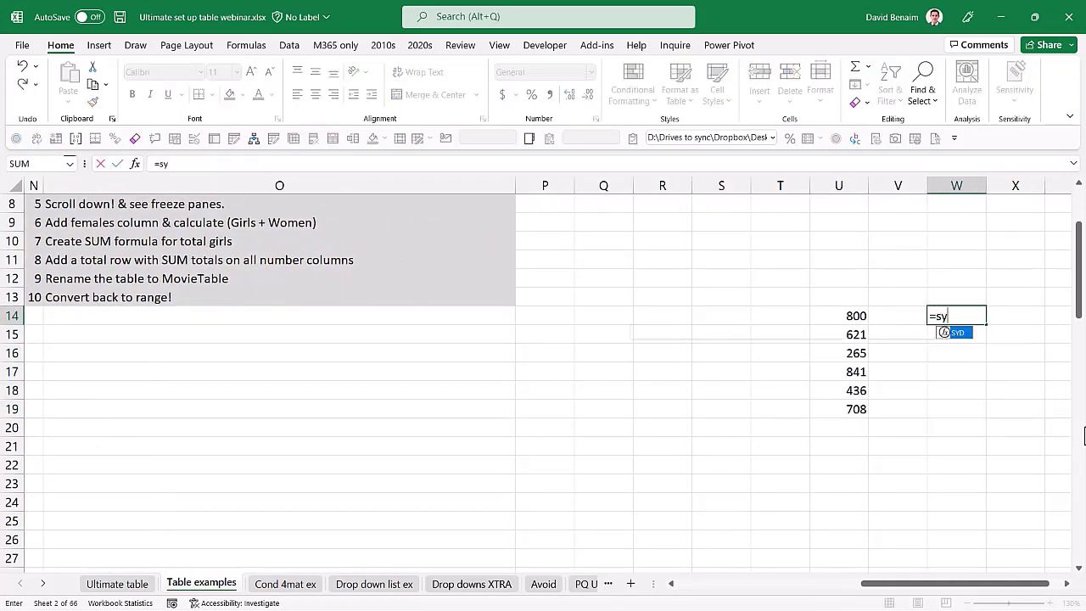
{"action": "key", "text": "BackSpace"}
{"action": "type", "text": "um"}
{"action": "key", "text": "Tab"}
{"action": "key", "text": "Left"}
{"action": "key", "text": "Left"}
{"action": "key", "text": "shift+Down"}
{"action": "key", "text": "shift+Down"}
{"action": "key", "text": "shift+Down"}
{"action": "key", "text": "shift+Down"}
{"action": "key", "text": "shift+Down"}
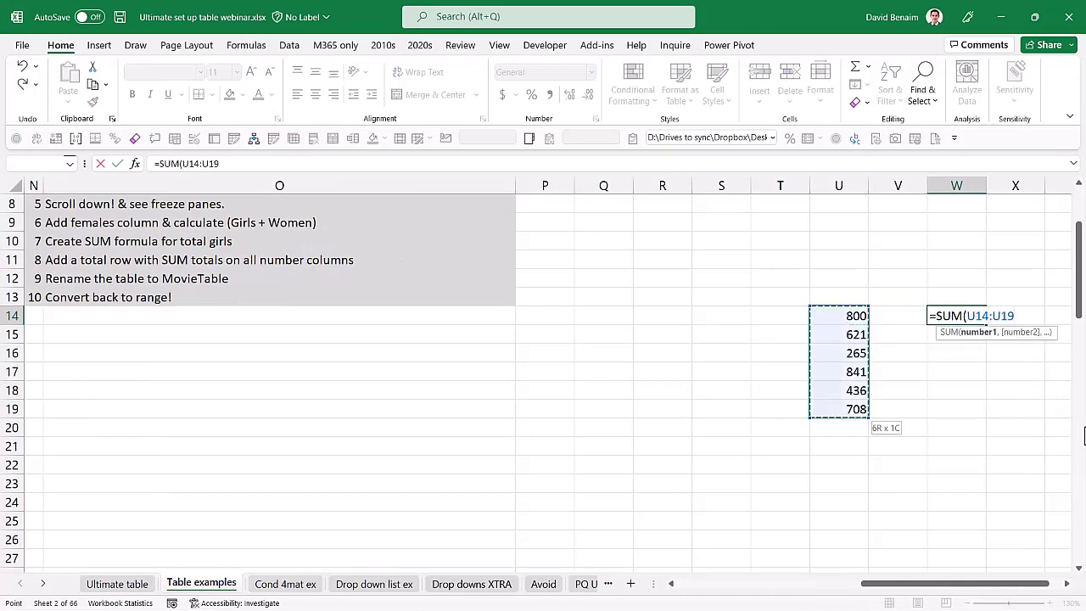
{"action": "key", "text": "Return"}
Replace the random-number formulas in U14:U19 with fixed values.
{"action": "key", "text": "Up"}
{"action": "key", "text": "Left"}
{"action": "key", "text": "Left"}
{"action": "key", "text": "shift+Down"}
{"action": "key", "text": "shift+Down"}
{"action": "key", "text": "shift+Down"}
{"action": "key", "text": "shift+Down"}
{"action": "key", "text": "shift+Down"}
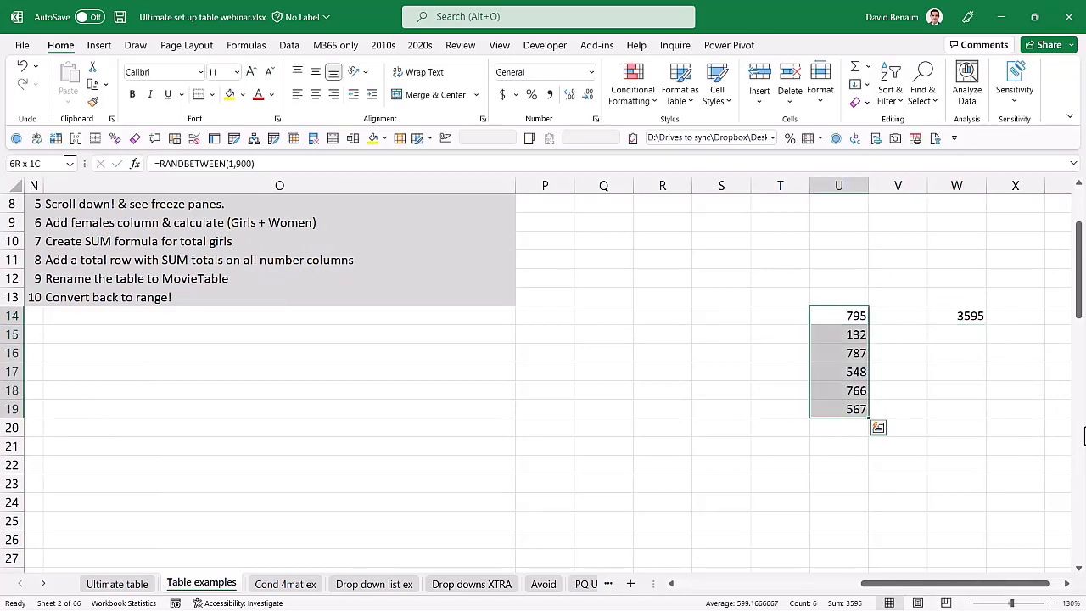
{"action": "key", "text": "ctrl+c"}
{"action": "key", "text": "ctrl+alt+v"}
{"action": "key", "text": "v"}
{"action": "key", "text": "Return"}
Enter 700 in U20 below the plain range and check which cells the SUM formula in W14 covers.
{"action": "key", "text": "Down"}
{"action": "key", "text": "Down"}
{"action": "key", "text": "Down"}
{"action": "key", "text": "Down"}
{"action": "key", "text": "Down"}
{"action": "key", "text": "Down"}
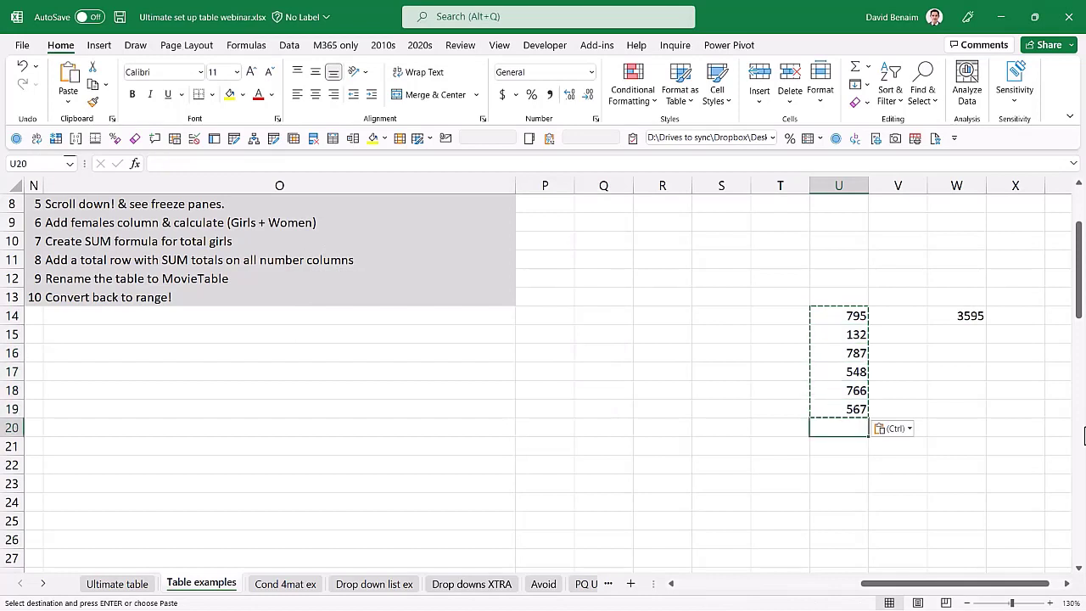
{"action": "key", "text": "Escape"}
{"action": "type", "text": "700"}
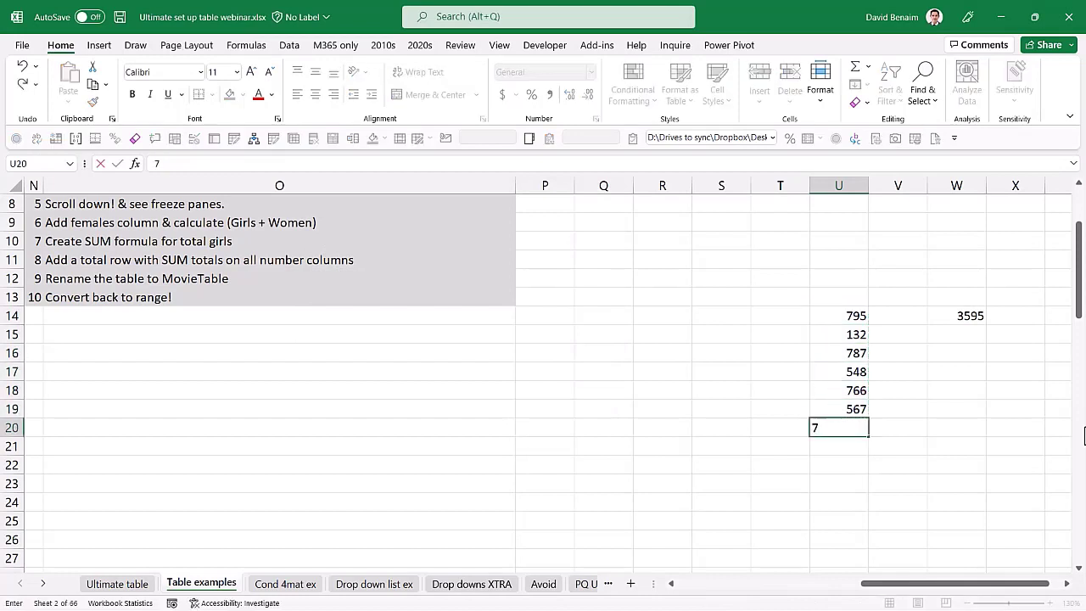
{"action": "key", "text": "Return"}
{"action": "double_click", "coordinate": [967, 327]}
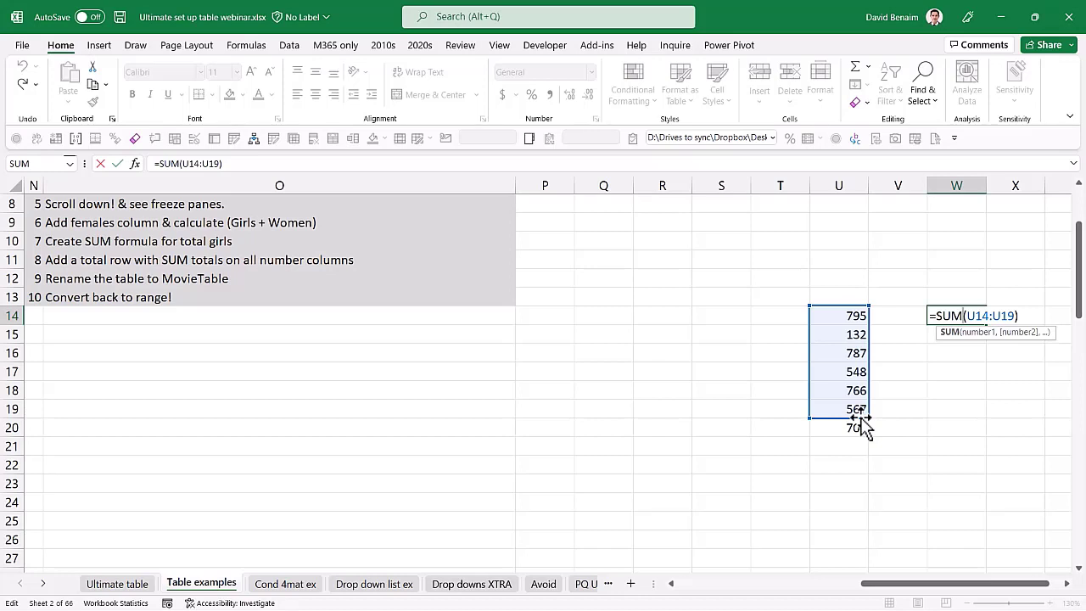
{"action": "key", "text": "ctrl+Return"}
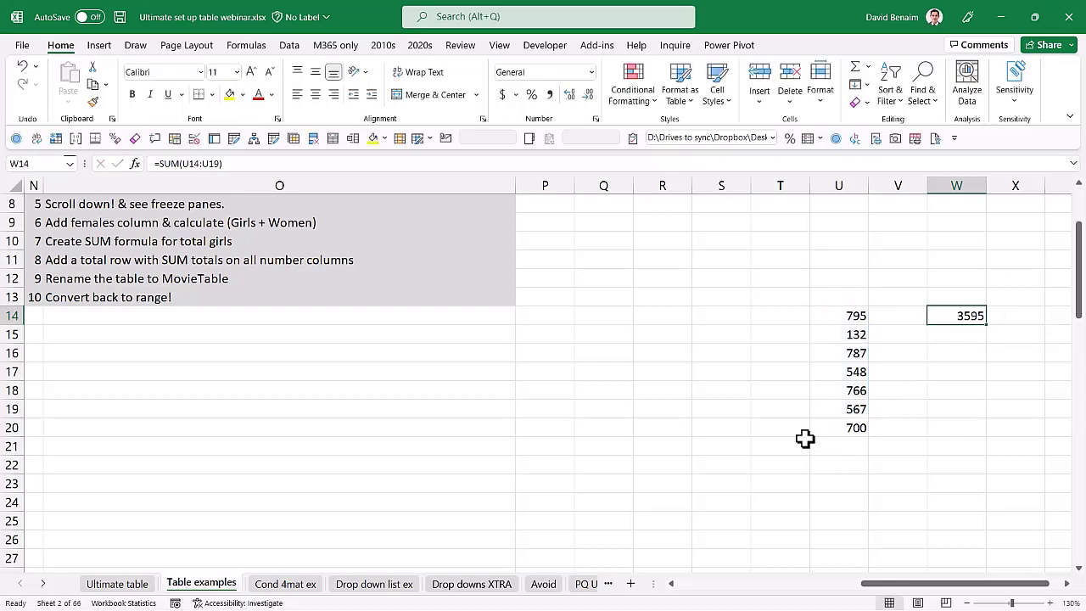
Return along row 14 to the movie table and examine the formulas behind its calculated columns.
{"action": "key", "text": "Left"}
{"action": "key", "text": "Left"}
{"action": "key", "text": "Left"}
{"action": "key", "text": "Left"}
{"action": "key", "text": "Left"}
{"action": "key", "text": "Left"}
{"action": "key", "text": "Left"}
{"action": "key", "text": "Left"}
{"action": "key", "text": "Left"}
{"action": "key", "text": "Left"}
{"action": "key", "text": "Left"}
{"action": "key", "text": "Left"}
{"action": "key", "text": "Left"}
{"action": "key", "text": "Left"}
{"action": "key", "text": "Left"}
{"action": "key", "text": "Left"}
{"action": "key", "text": "Left"}
{"action": "key", "text": "Left"}
{"action": "key", "text": "Left"}
{"action": "key", "text": "Left"}
{"action": "key", "text": "Right"}
{"action": "key", "text": "Right"}
{"action": "key", "text": "Right"}
{"action": "key", "text": "Right"}
{"action": "key", "text": "Right"}
{"action": "key", "text": "Right"}
{"action": "key", "text": "Right"}
{"action": "key", "text": "Right"}
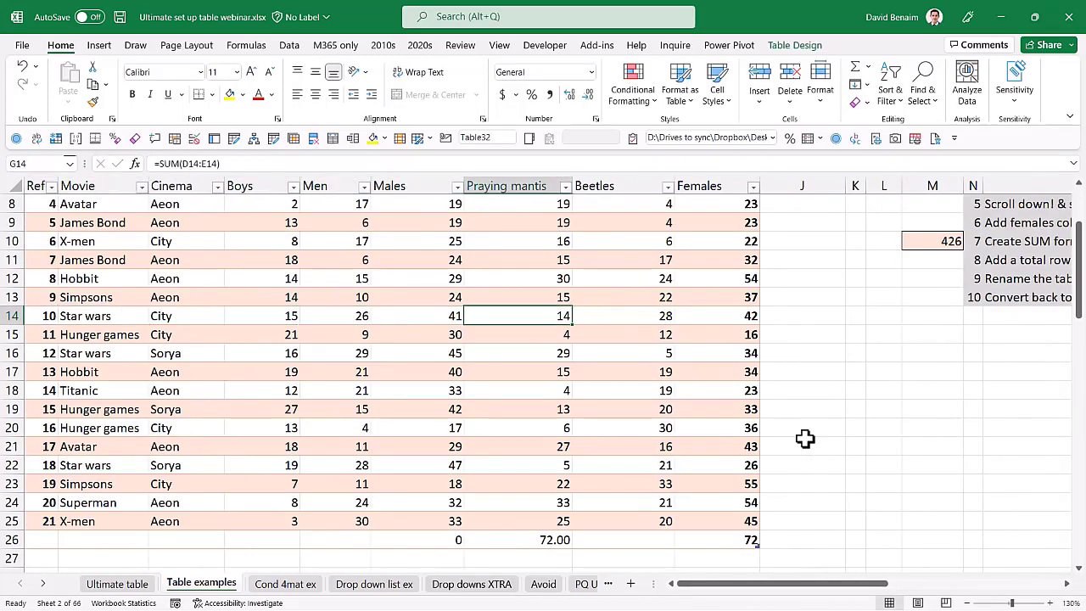
{"action": "key", "text": "Left"}
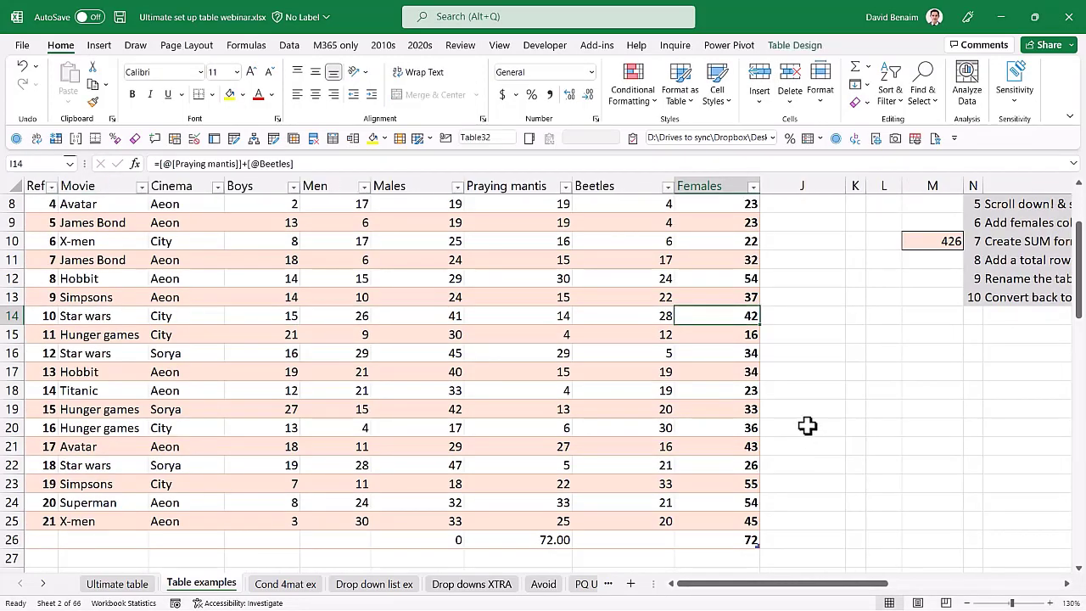
{"action": "key", "text": "Right"}
Examine the two commands for creating a table: the Format as Table style gallery and Insert Table.
{"action": "left_click", "coordinate": [933, 350]}
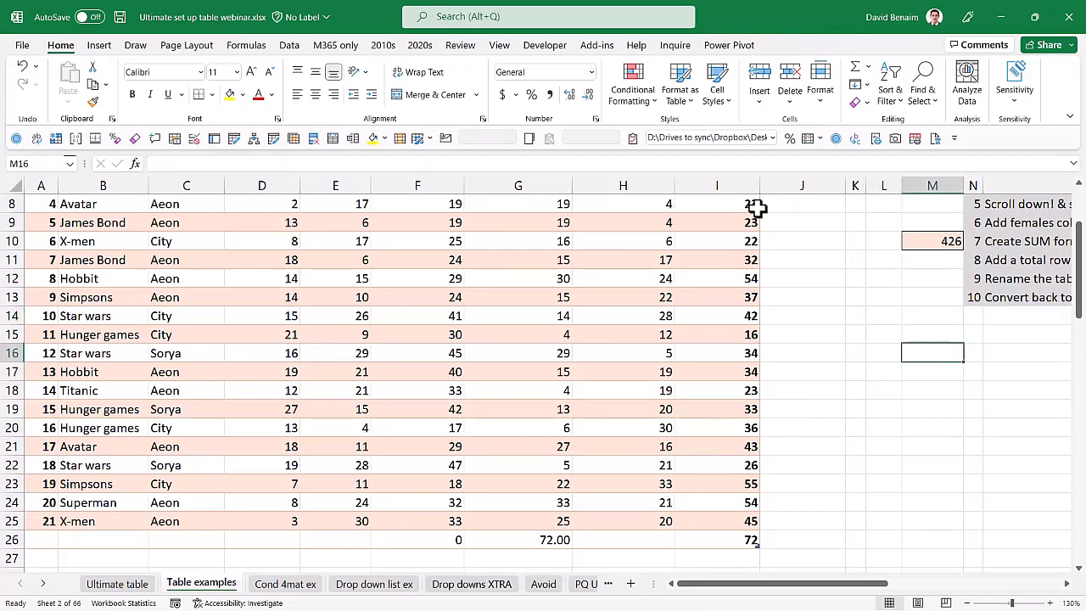
{"action": "left_click", "coordinate": [680, 95]}
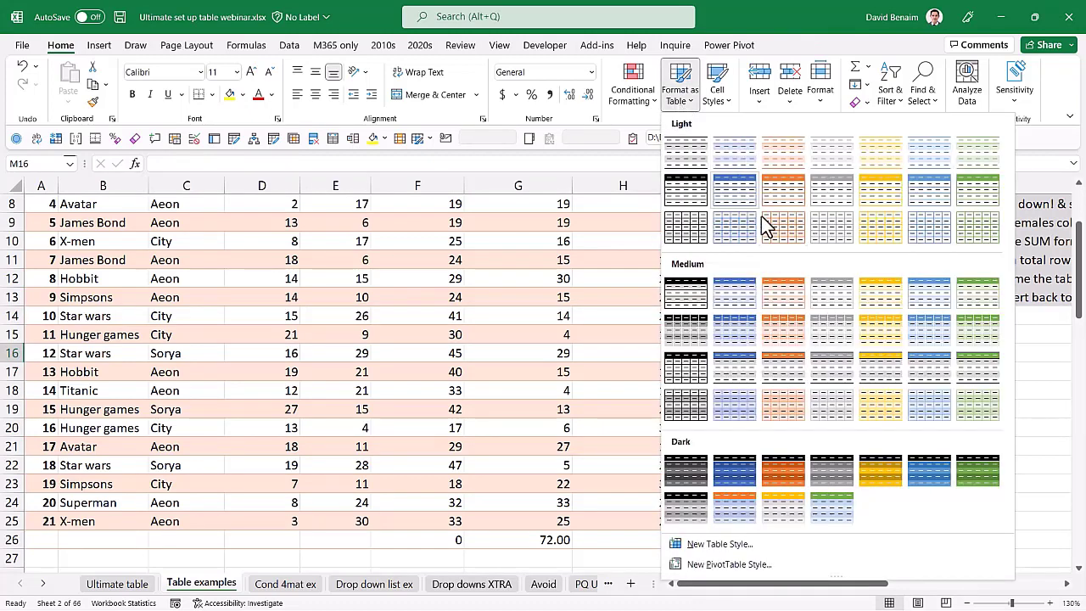
{"action": "left_click", "coordinate": [731, 252]}
{"action": "left_click", "coordinate": [614, 246]}
{"action": "scroll", "coordinate": [617, 253], "scroll_direction": "up", "scroll_amount": 3}
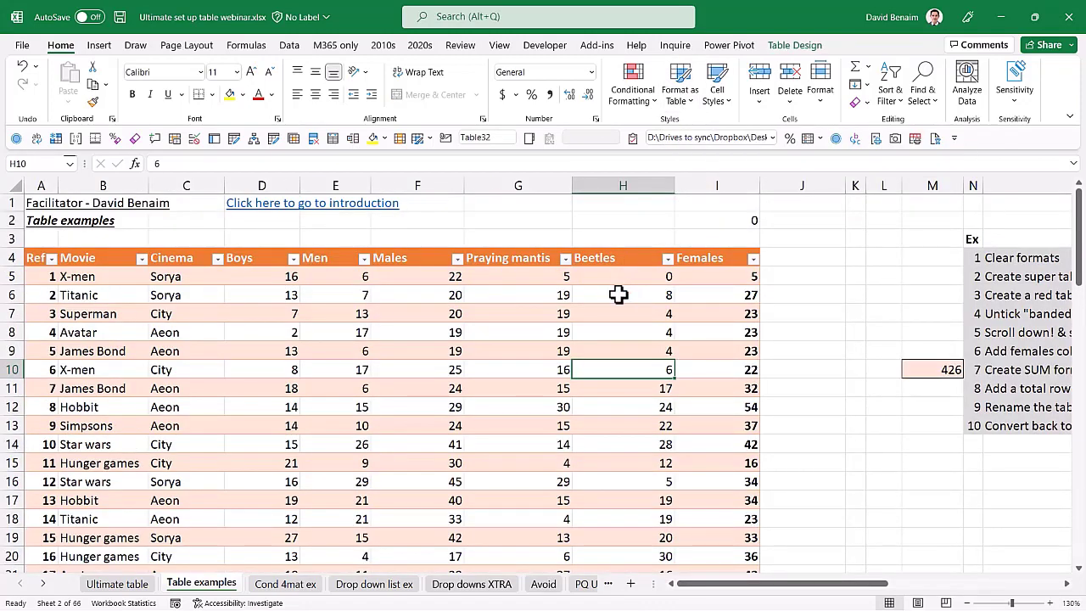
{"action": "scroll", "coordinate": [693, 339], "scroll_direction": "down", "scroll_amount": 3}
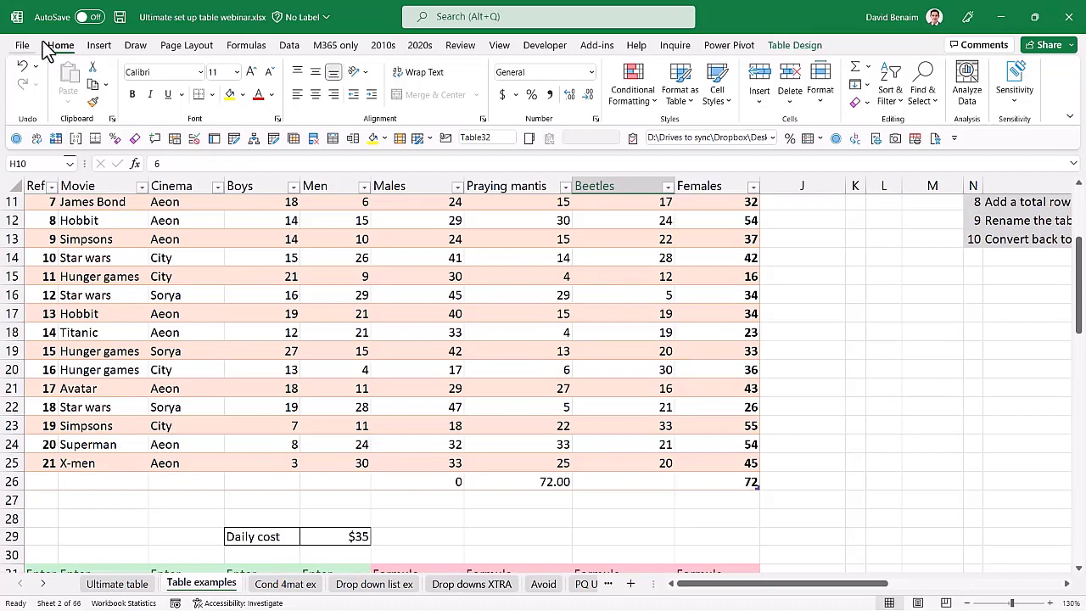
{"action": "left_click", "coordinate": [99, 45]}
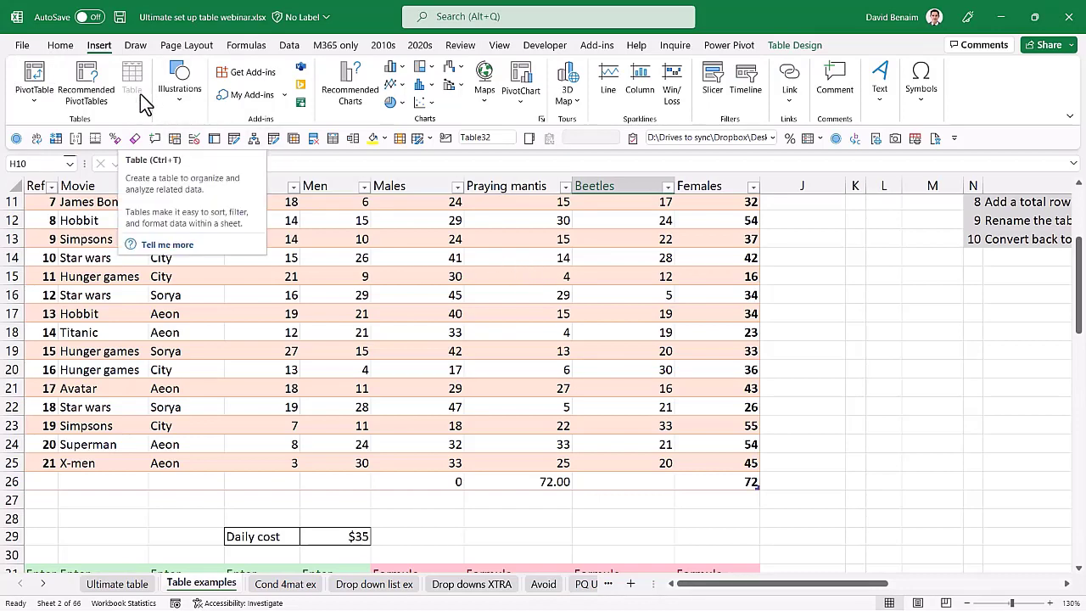
Inspect the table name used inside the SUM formula in M10, leaving the formula unchanged.
{"action": "scroll", "coordinate": [460, 388], "scroll_direction": "up", "scroll_amount": 4}
{"action": "left_click", "coordinate": [926, 365]}
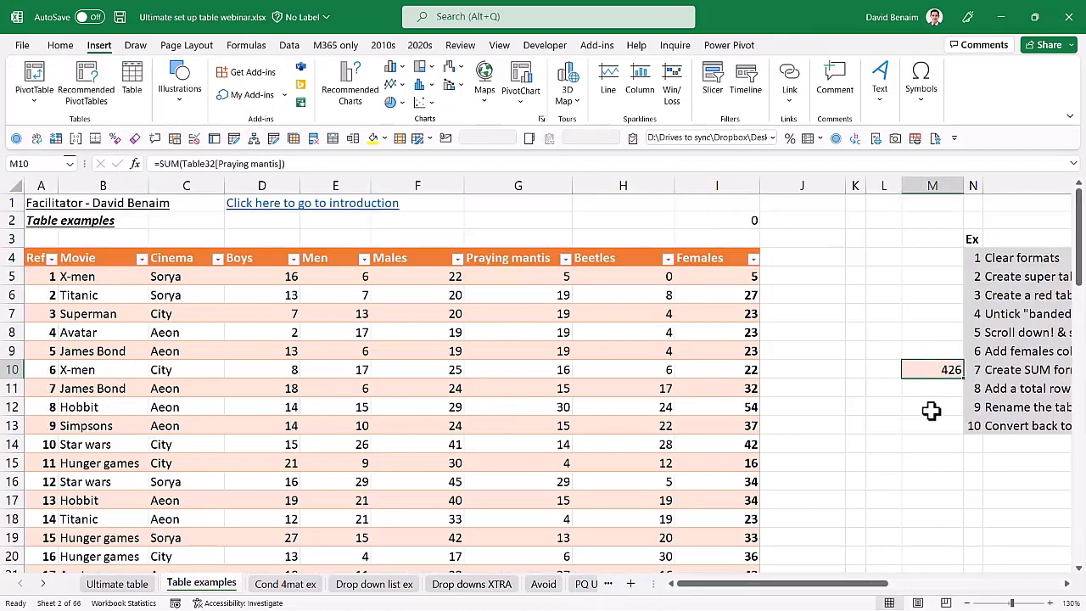
{"action": "left_click", "coordinate": [930, 409]}
{"action": "left_click", "coordinate": [930, 378]}
{"action": "double_click", "coordinate": [933, 371]}
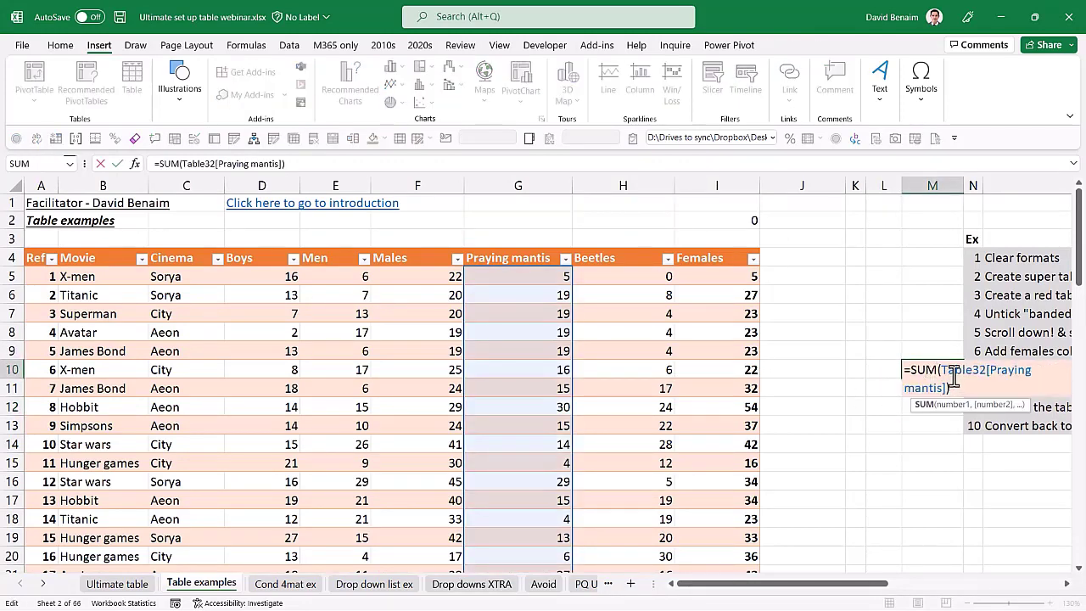
{"action": "left_click_drag", "start_coordinate": [940, 370], "coordinate": [986, 370]}
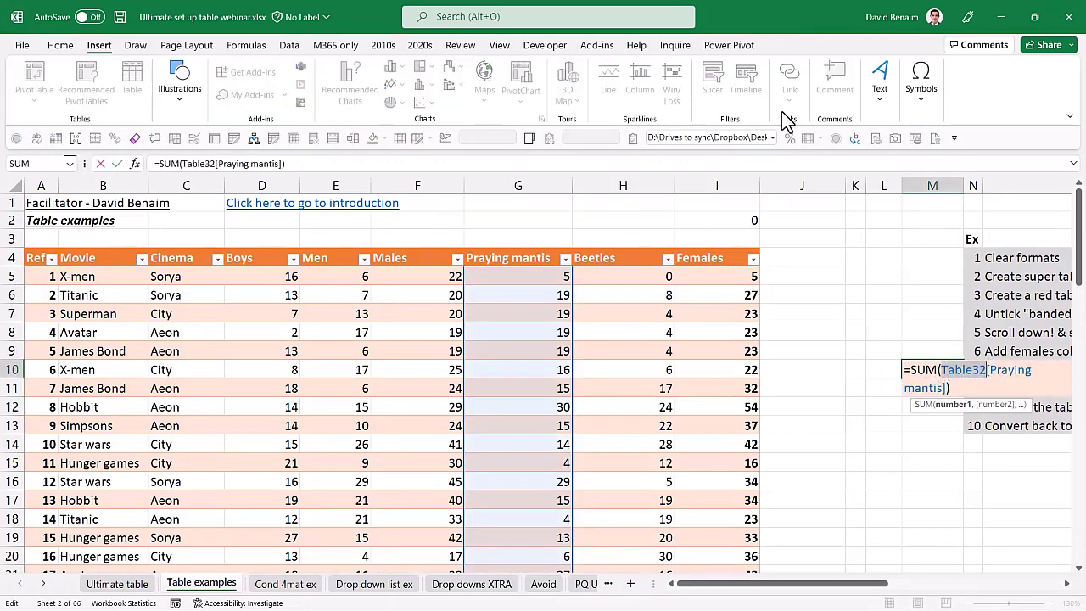
{"action": "key", "text": "Escape"}
Try "Movies table" as the movie table's name, then rename the table MoviesTable without a space.
{"action": "left_click", "coordinate": [702, 331]}
{"action": "left_click", "coordinate": [795, 45]}
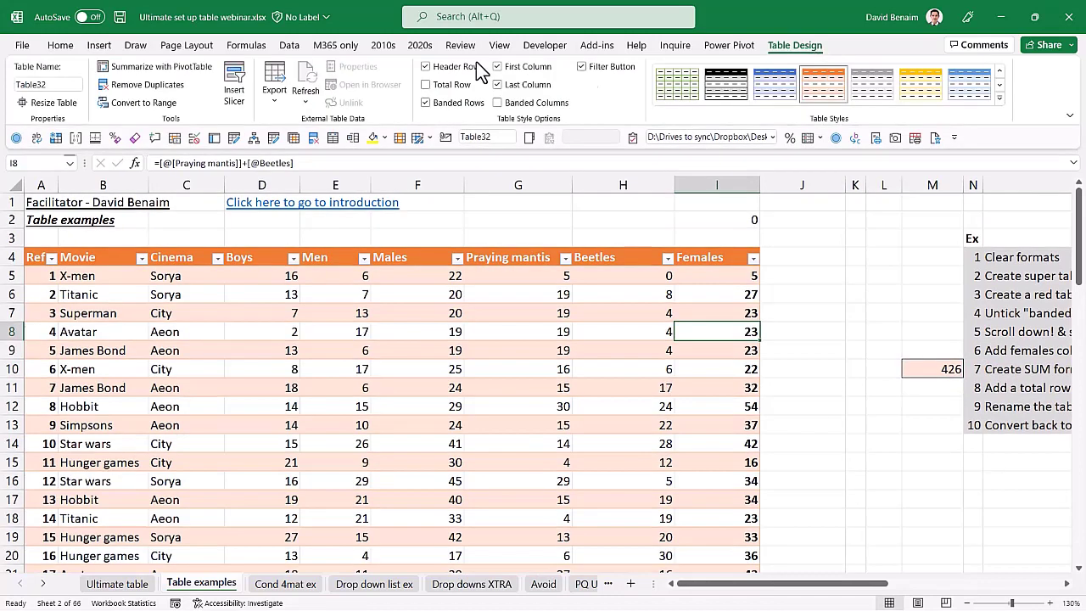
{"action": "left_click", "coordinate": [47, 85]}
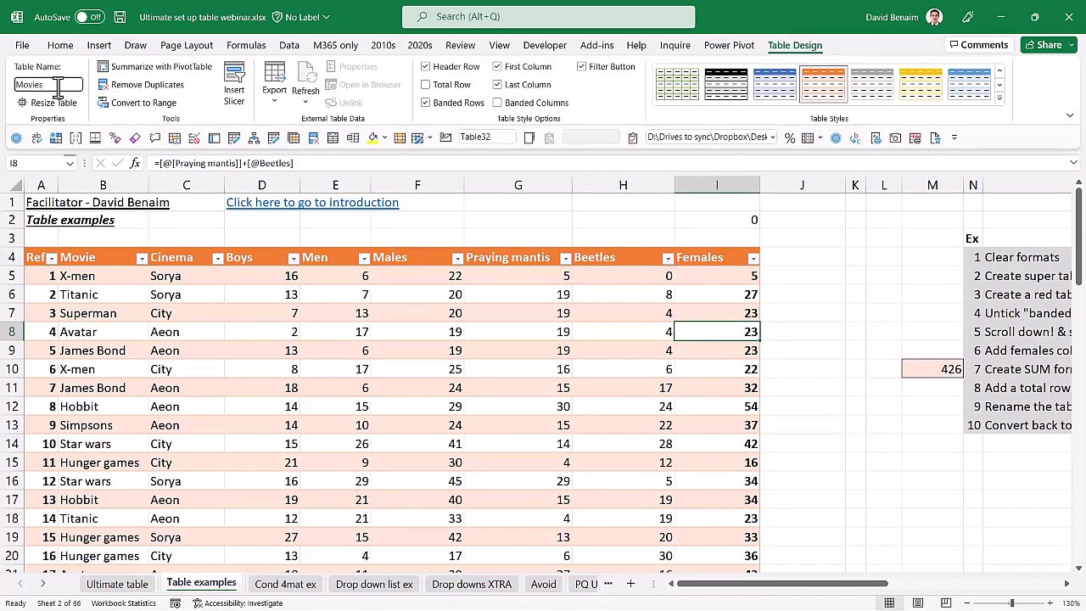
{"action": "type", "text": "Movies ta"}
{"action": "key", "text": "Return"}
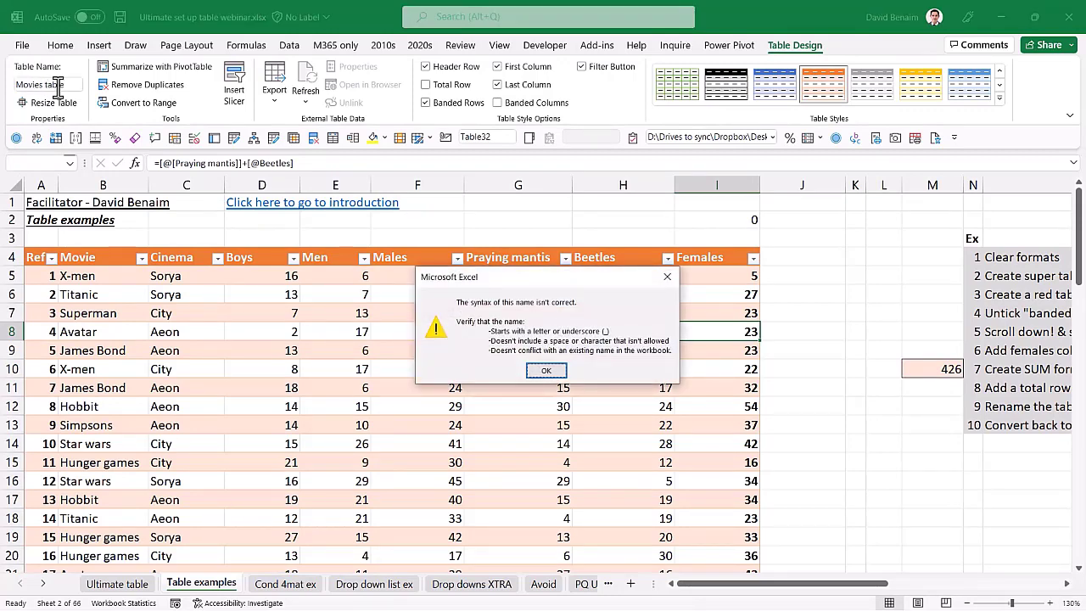
{"action": "key", "text": "Return"}
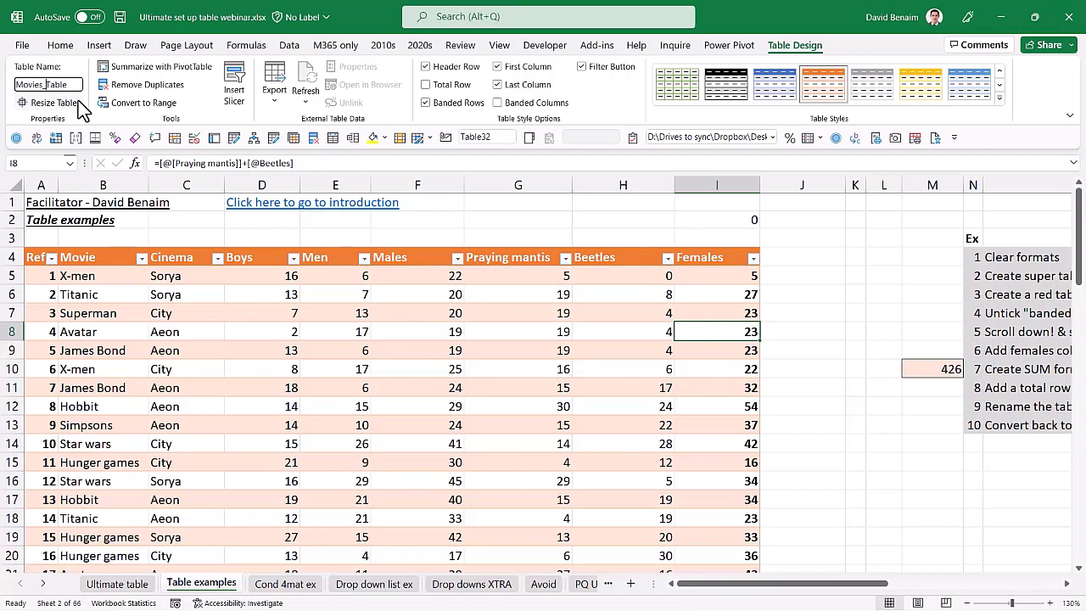
{"action": "key", "text": "Return"}
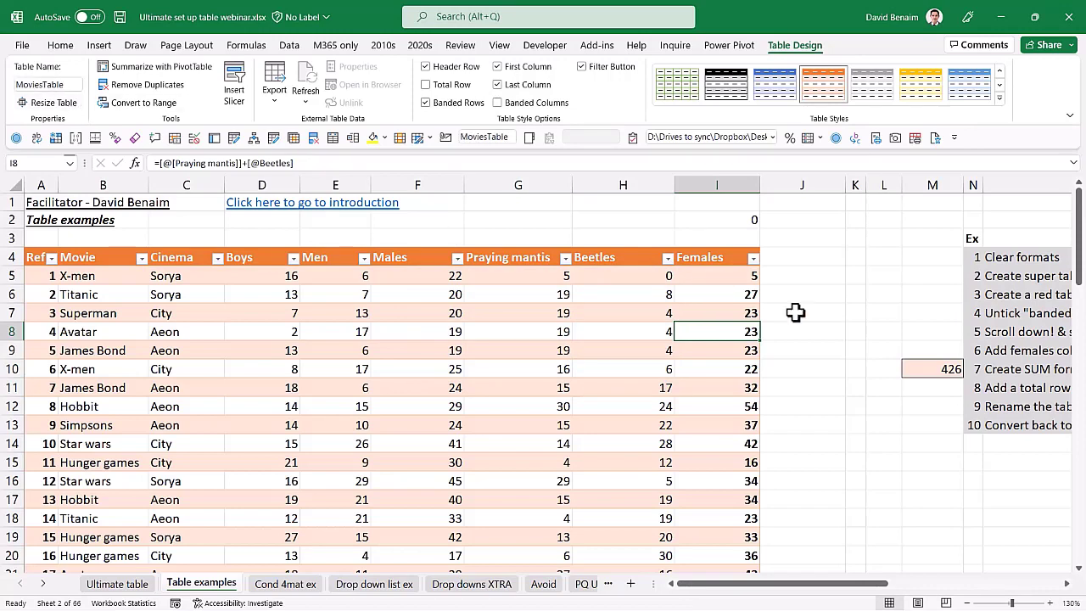
Check how the SUM formula in M10 refers to the renamed table, leaving the formula as it is.
{"action": "double_click", "coordinate": [930, 369]}
{"action": "left_click_drag", "start_coordinate": [942, 370], "coordinate": [956, 392]}
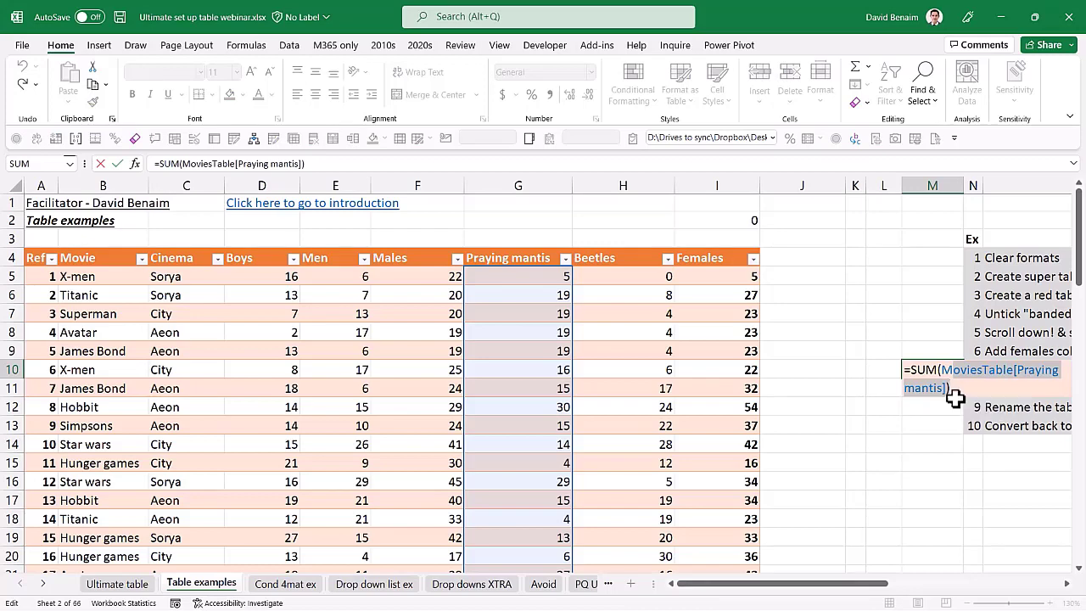
{"action": "left_click", "coordinate": [960, 387]}
{"action": "left_click", "coordinate": [731, 350]}
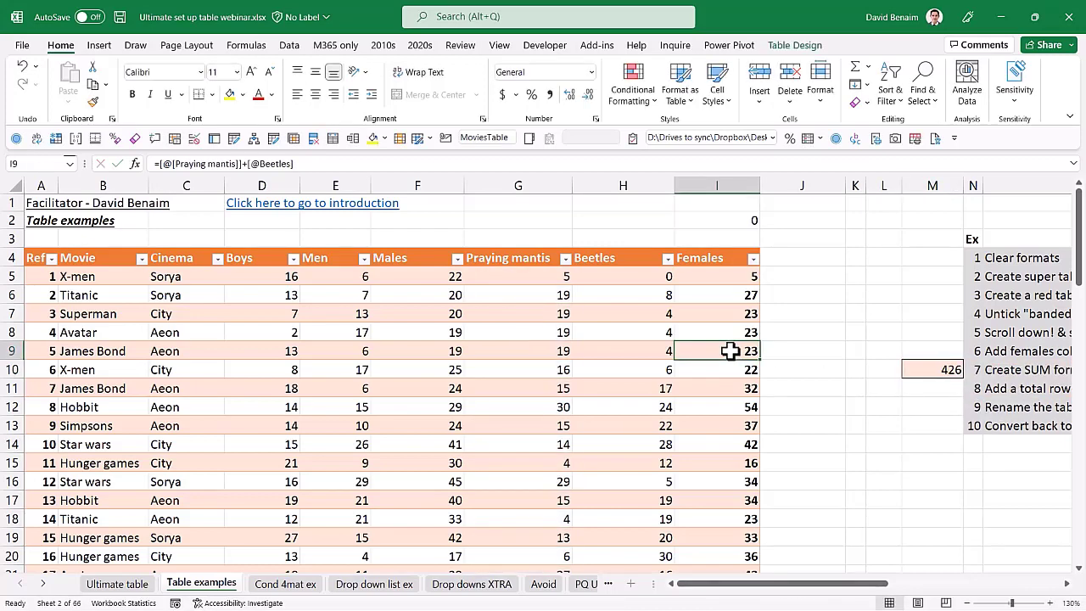
Add a column headed Auto directly beside the Females column of the movie table.
{"action": "left_click", "coordinate": [794, 45]}
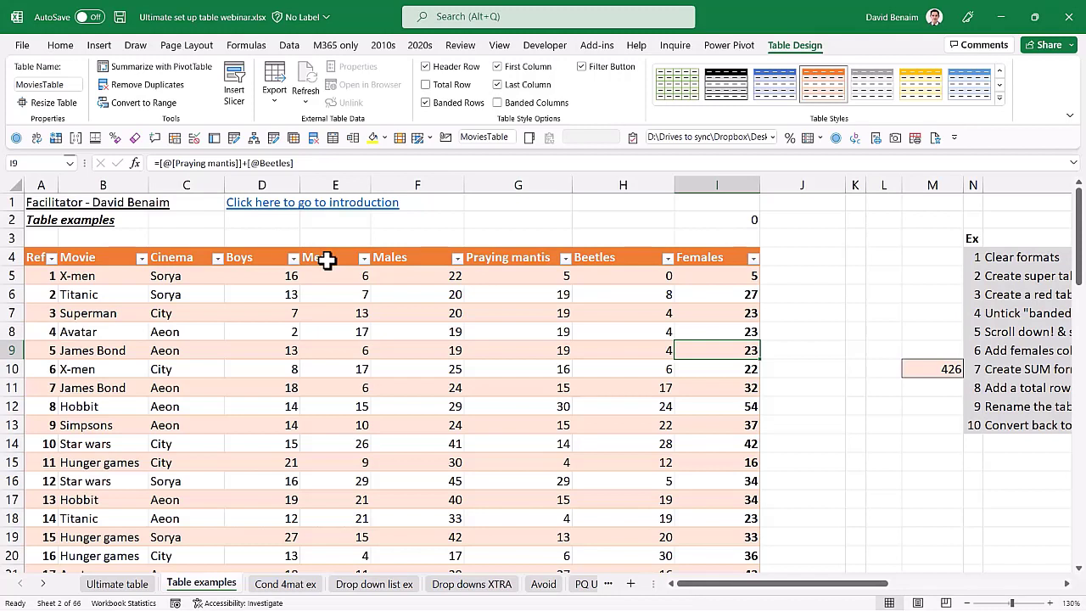
{"action": "left_click_drag", "start_coordinate": [135, 406], "coordinate": [34, 390]}
{"action": "scroll", "coordinate": [684, 436], "scroll_direction": "down", "scroll_amount": 3}
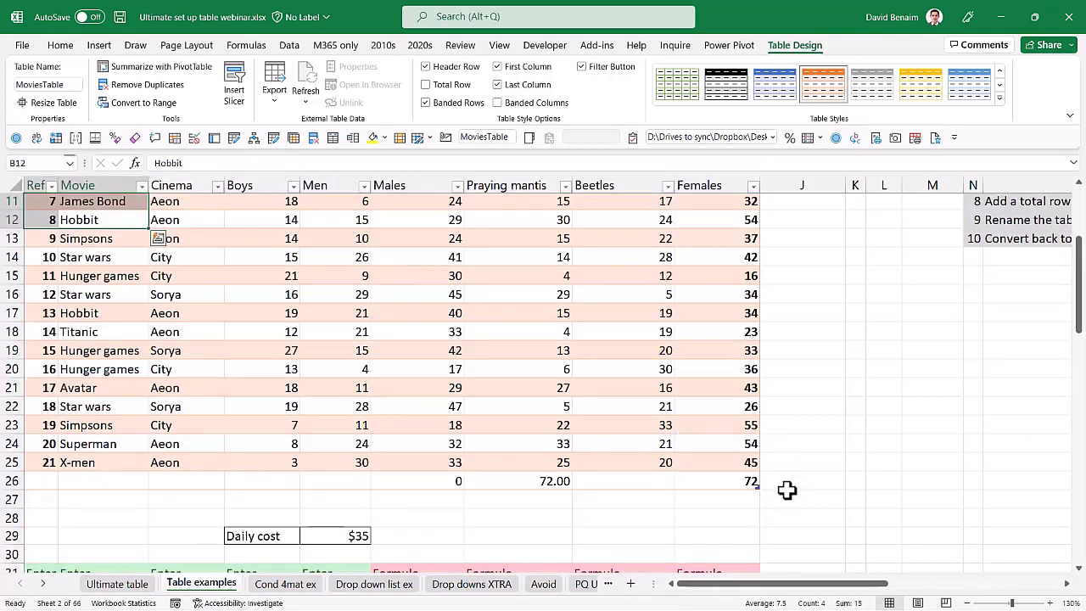
{"action": "scroll", "coordinate": [792, 354], "scroll_direction": "up", "scroll_amount": 3}
{"action": "left_click", "coordinate": [805, 261]}
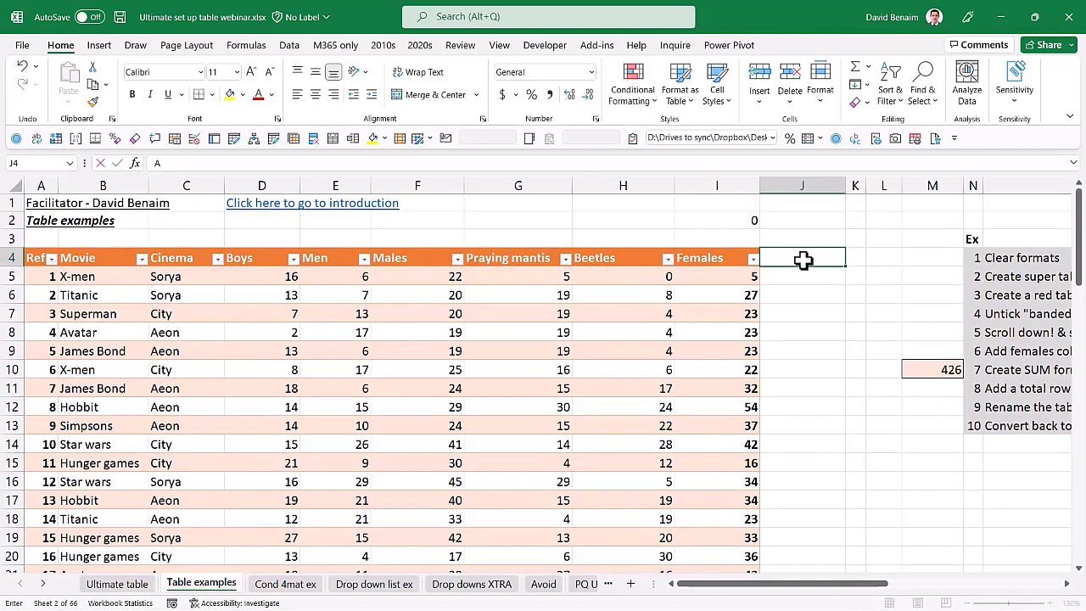
{"action": "type", "text": "Auto"}
{"action": "key", "text": "Return"}
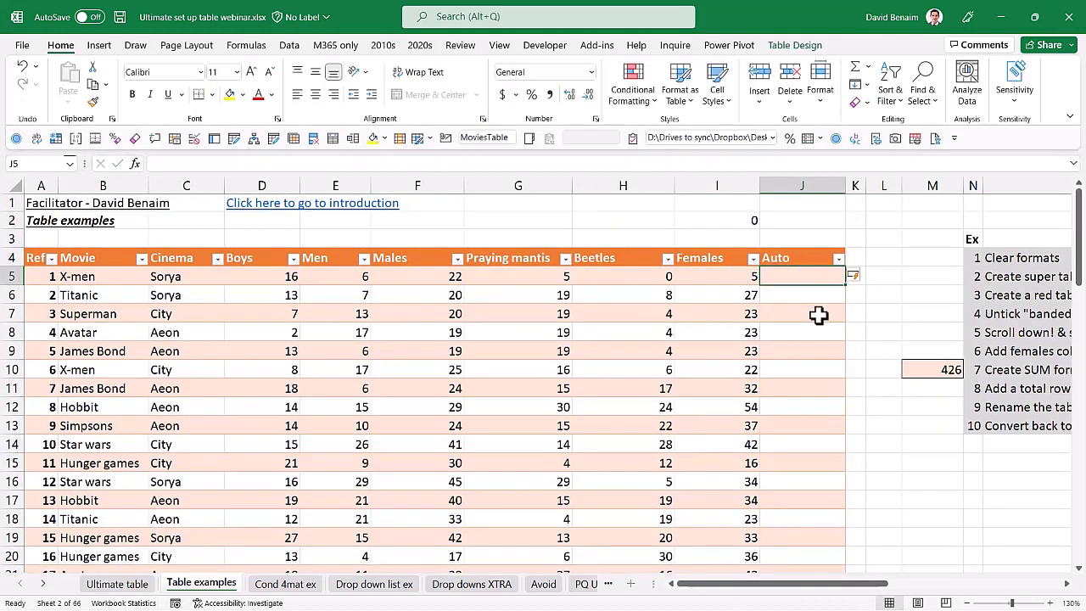
Shrink MoviesTable so that it ends at row 17 and inspect the Females formulas left outside in I18:I26.
{"action": "scroll", "coordinate": [832, 391], "scroll_direction": "down", "scroll_amount": 3}
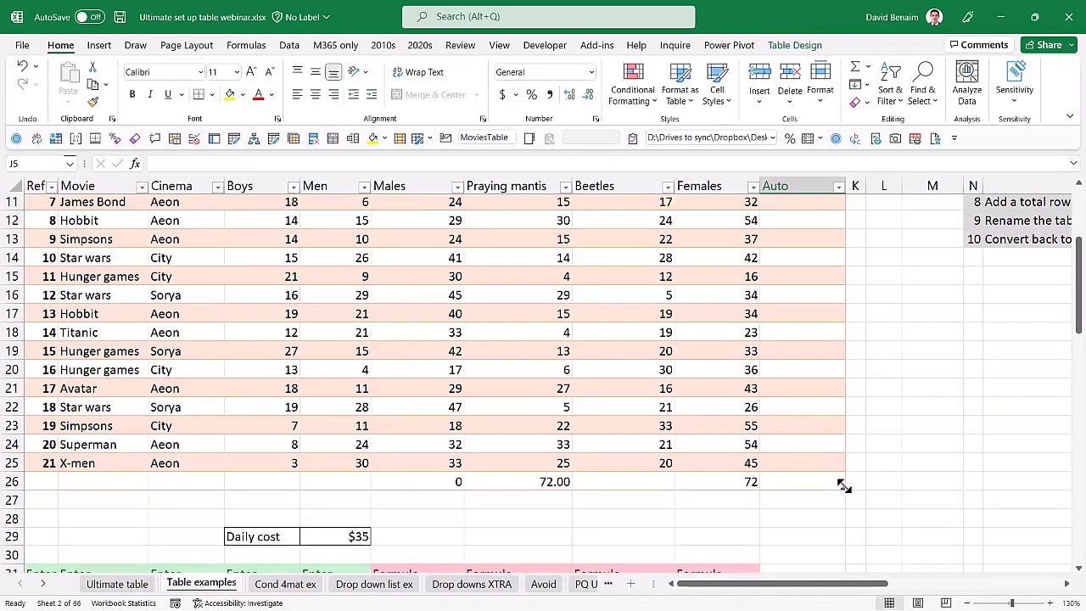
{"action": "left_click_drag", "start_coordinate": [842, 486], "coordinate": [836, 323]}
{"action": "left_click_drag", "start_coordinate": [724, 329], "coordinate": [717, 481]}
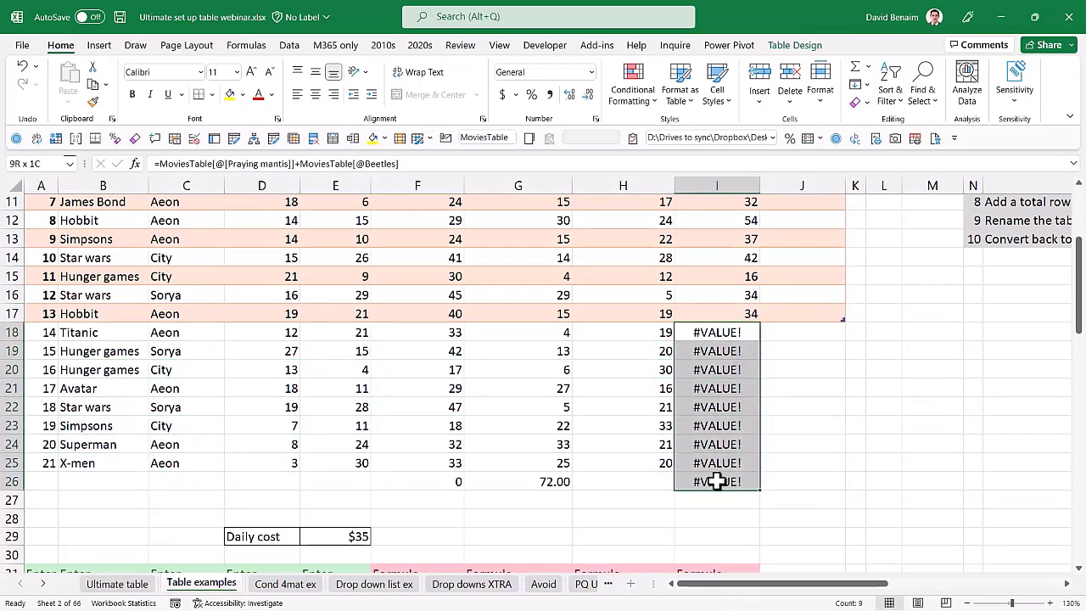
{"action": "double_click", "coordinate": [722, 334]}
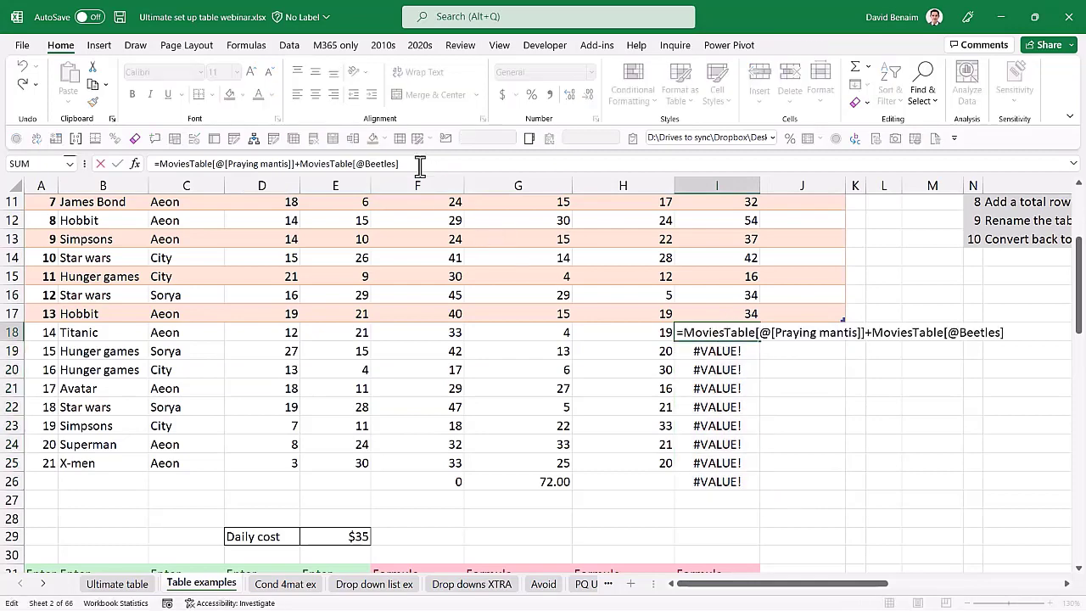
{"action": "key", "text": "Escape"}
Extend MoviesTable back down so that it ends at row 26.
{"action": "left_click_drag", "start_coordinate": [841, 320], "coordinate": [814, 482]}
{"action": "left_click", "coordinate": [175, 390]}
{"action": "scroll", "coordinate": [59, 235], "scroll_direction": "up", "scroll_amount": 3}
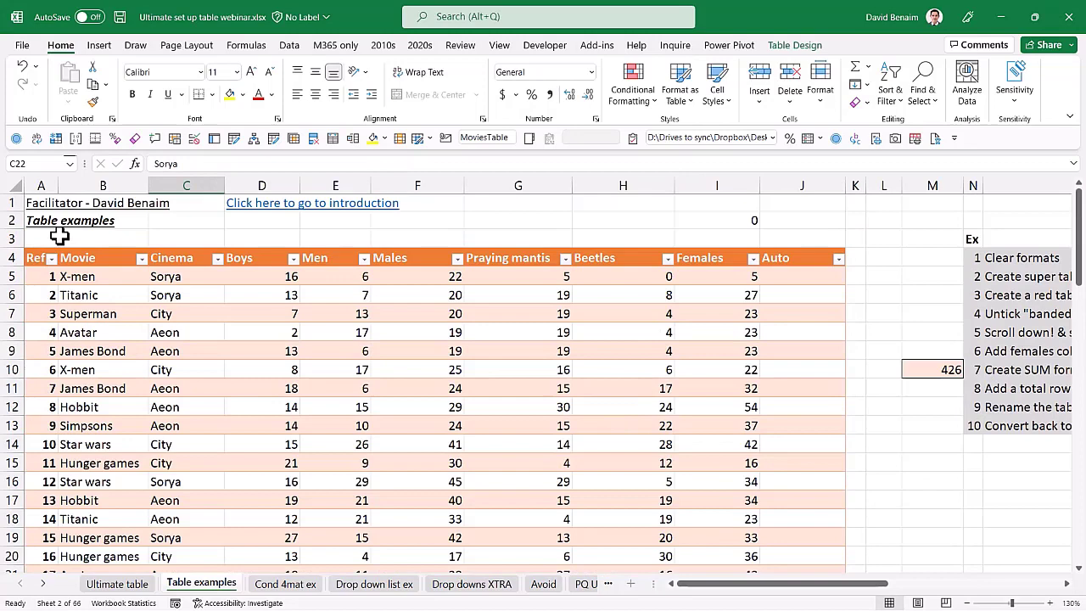
Insert two blank sheet columns before the Ref column of the movie table.
{"action": "left_click", "coordinate": [40, 184]}
{"action": "key", "text": "ctrl+shift+equal"}
{"action": "key", "text": "ctrl+shift+equal"}
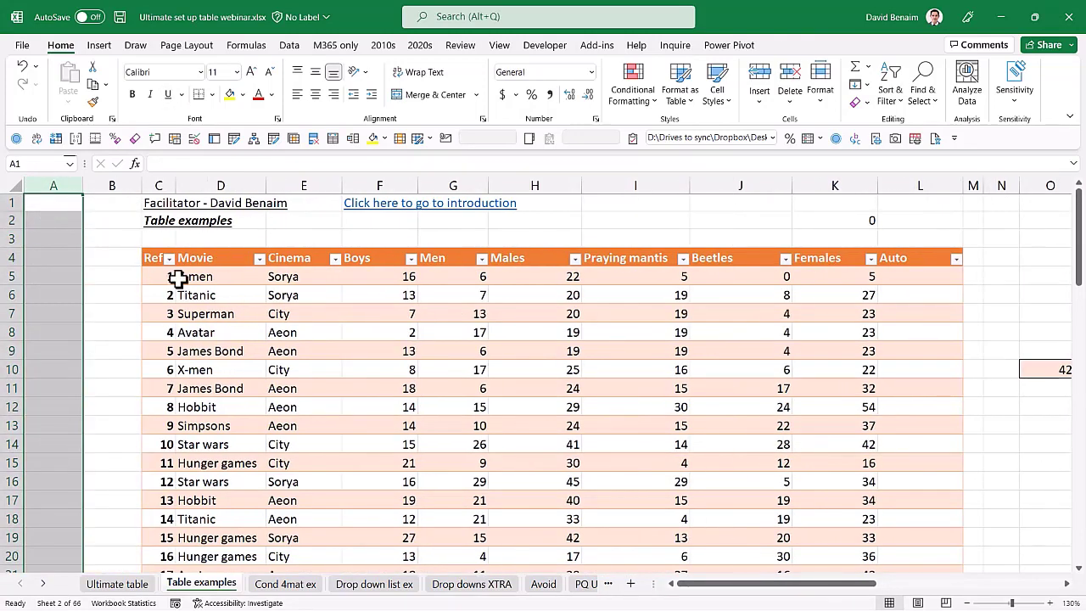
Resize MoviesTable to A4:L26 so that it takes in the two blank columns A and B.
{"action": "left_click", "coordinate": [203, 296]}
{"action": "left_click", "coordinate": [795, 45]}
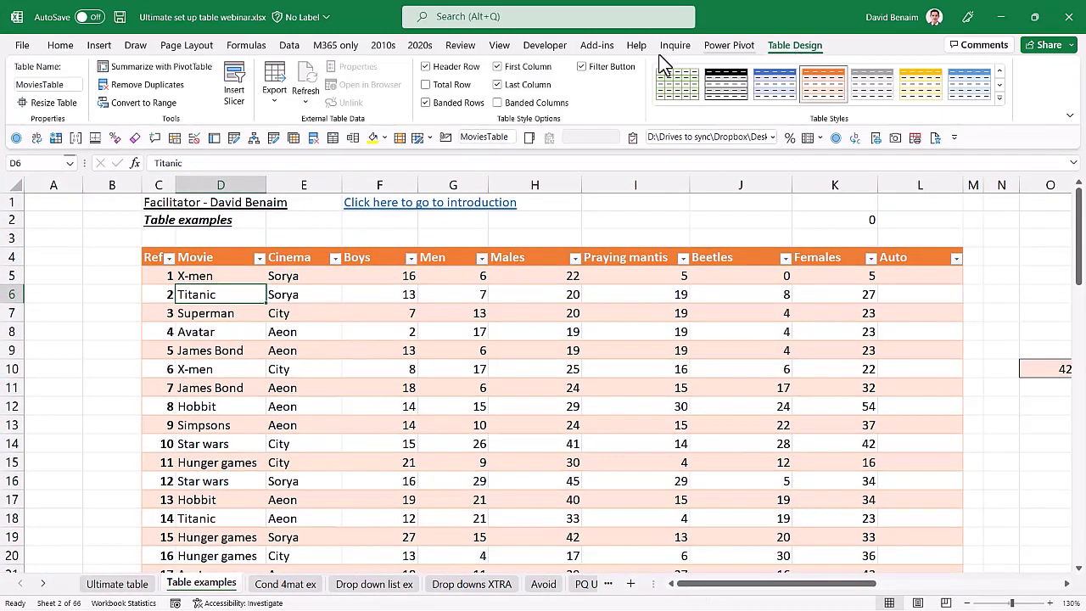
{"action": "left_click", "coordinate": [47, 103]}
{"action": "left_click", "coordinate": [501, 290]}
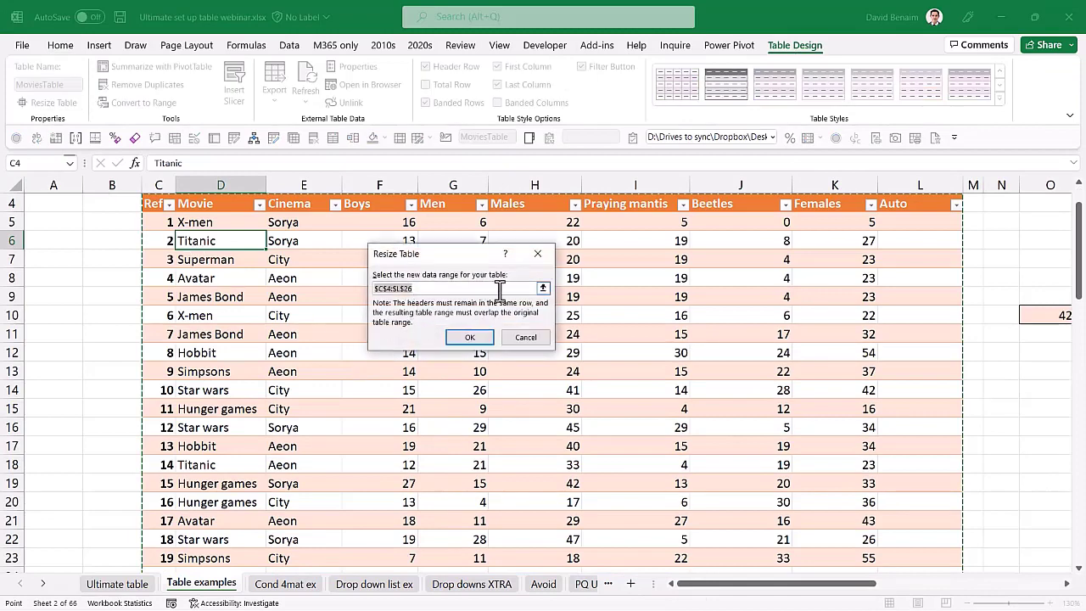
{"action": "left_click", "coordinate": [543, 288]}
{"action": "left_click_drag", "start_coordinate": [85, 210], "coordinate": [919, 359]}
{"action": "key", "text": "Return"}
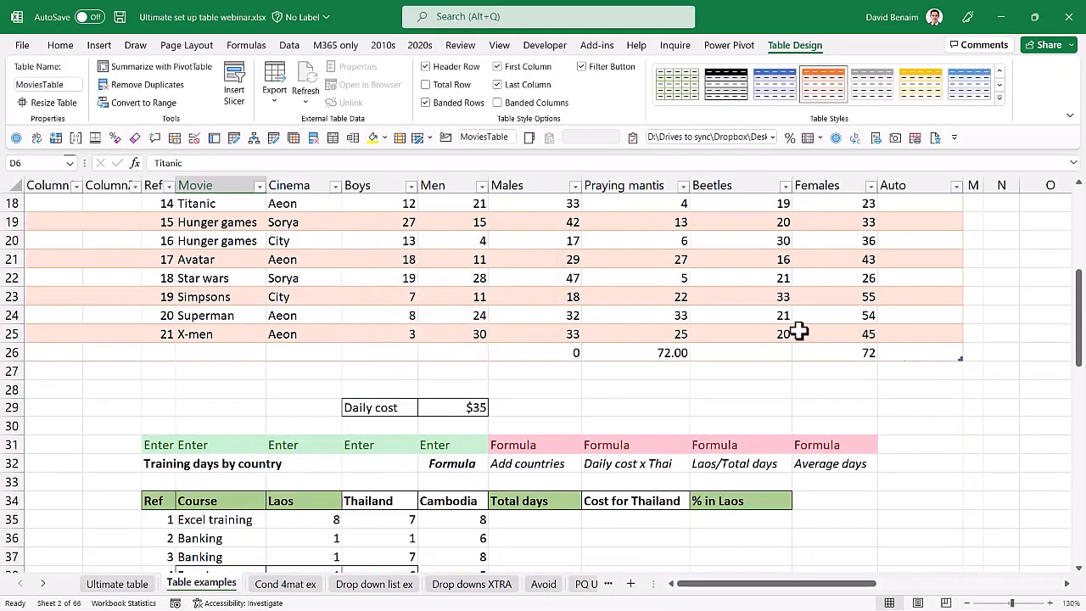
Turn off the table's filter buttons so the headings of the two added columns can be read.
{"action": "scroll", "coordinate": [799, 331], "scroll_direction": "up", "scroll_amount": 6}
{"action": "left_click", "coordinate": [114, 262]}
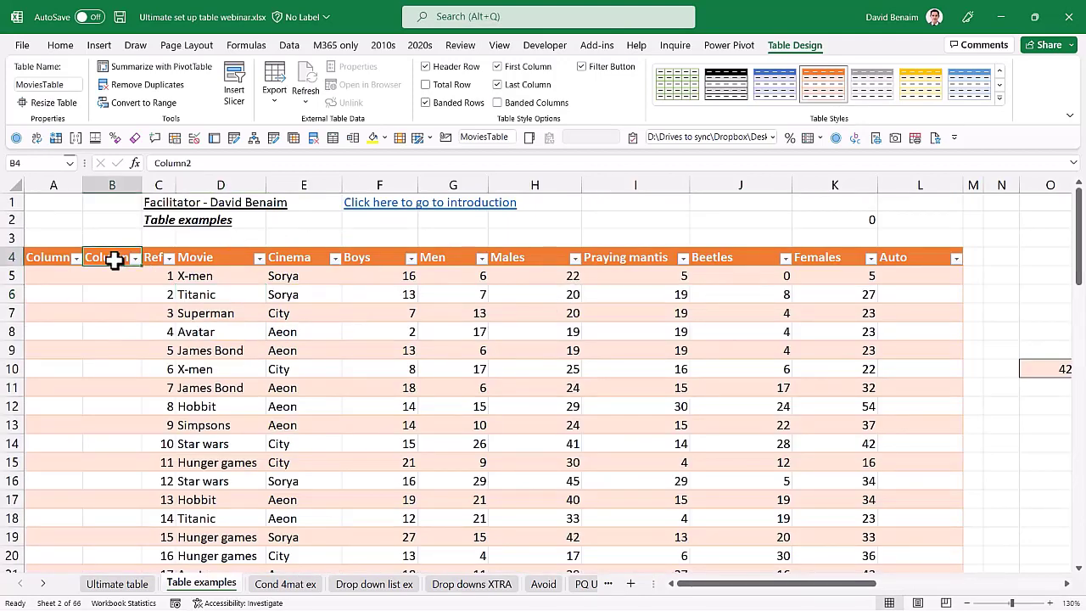
{"action": "key", "text": "ctrl+shift+l"}
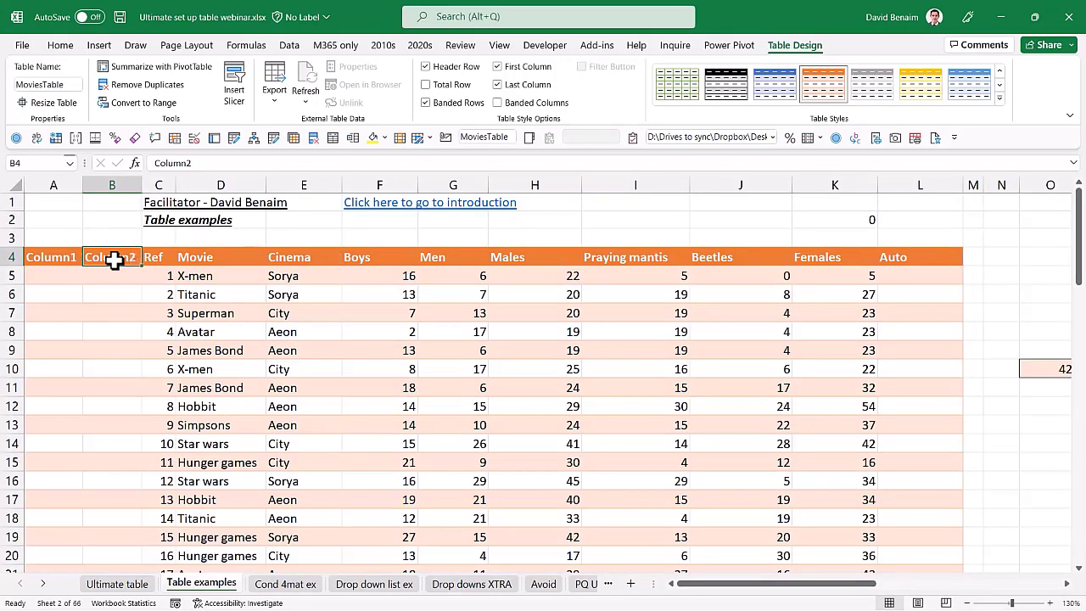
Delete the two added sheet columns A and B, together with their table headings.
{"action": "left_click", "coordinate": [53, 262]}
{"action": "left_click", "coordinate": [105, 262]}
{"action": "key", "text": "ctrl+space"}
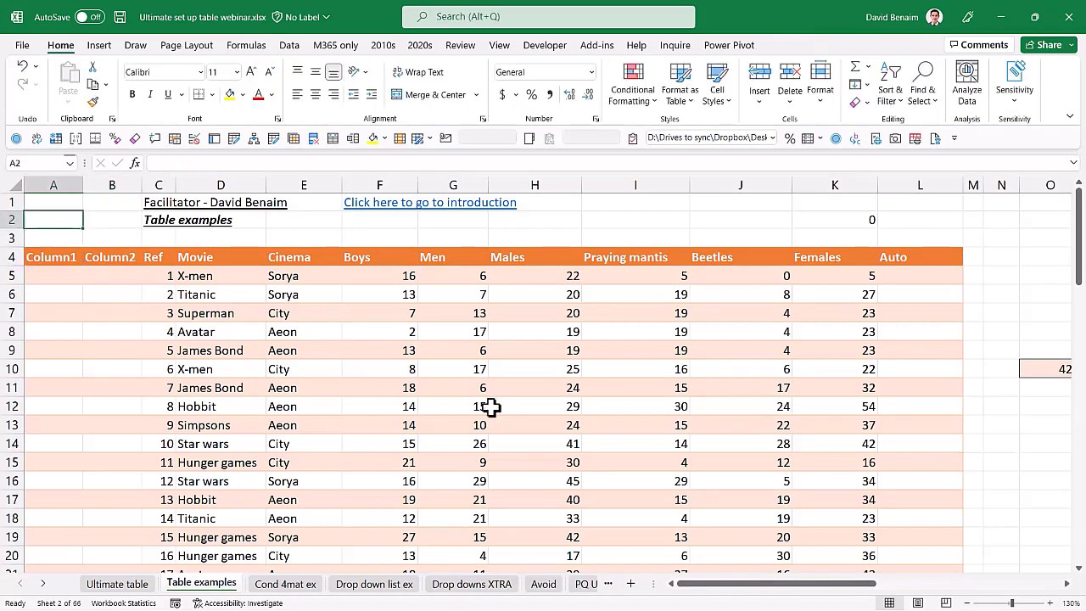
{"action": "key", "text": "shift+Right"}
{"action": "key", "text": "ctrl+minus"}
{"action": "key", "text": "Down"}
{"action": "key", "text": "Down"}
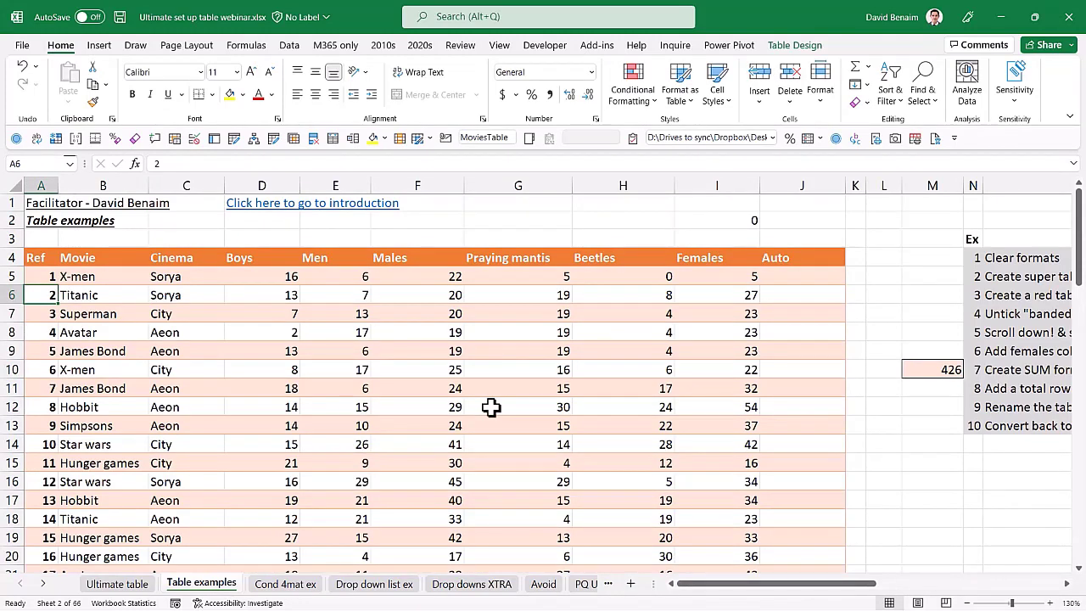
Format the training days range A34:H51 as a table with headers in the orange Medium style, clearing its existing formatting.
{"action": "scroll", "coordinate": [358, 427], "scroll_direction": "down", "scroll_amount": 10}
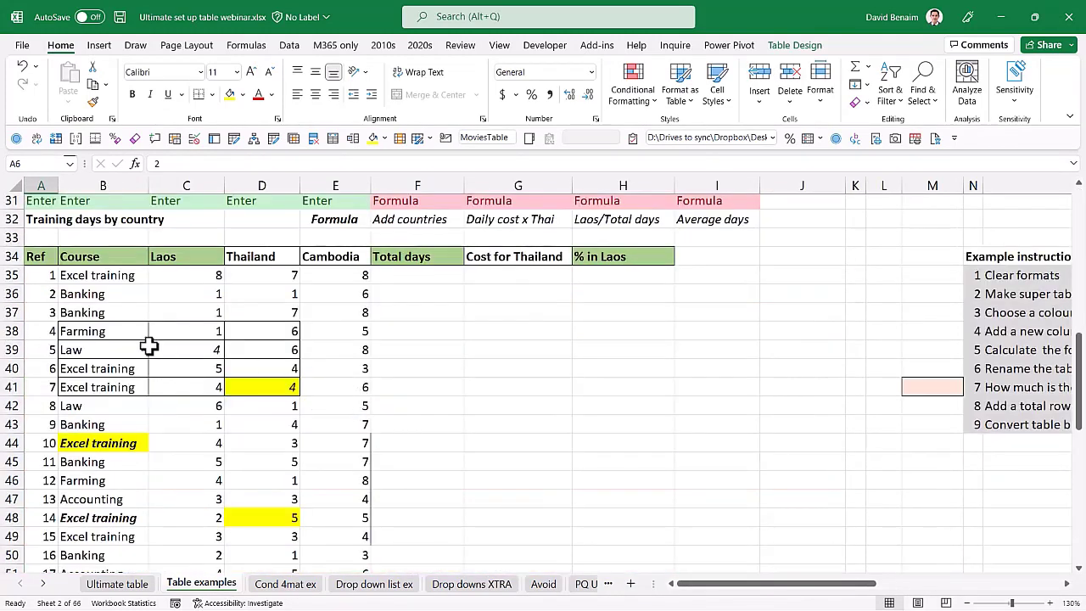
{"action": "left_click_drag", "start_coordinate": [42, 263], "coordinate": [637, 529]}
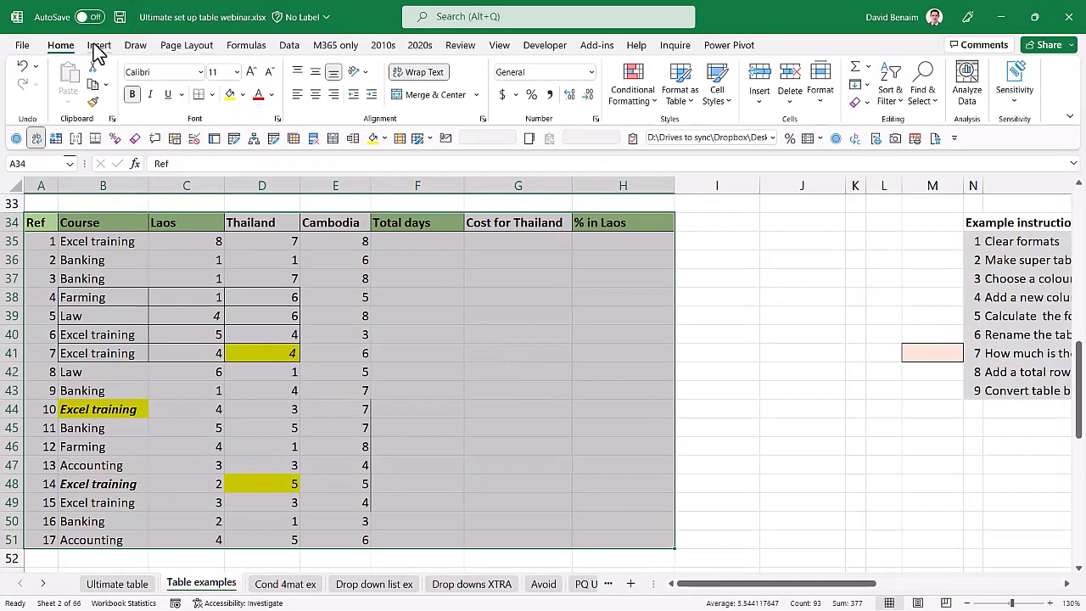
{"action": "left_click", "coordinate": [683, 95]}
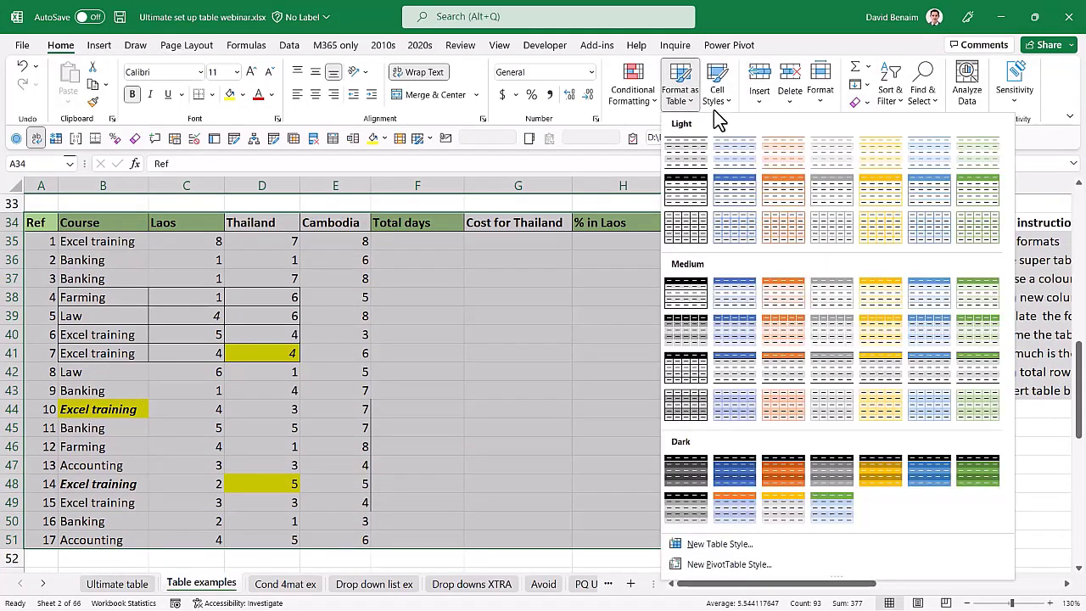
{"action": "right_click", "coordinate": [791, 293]}
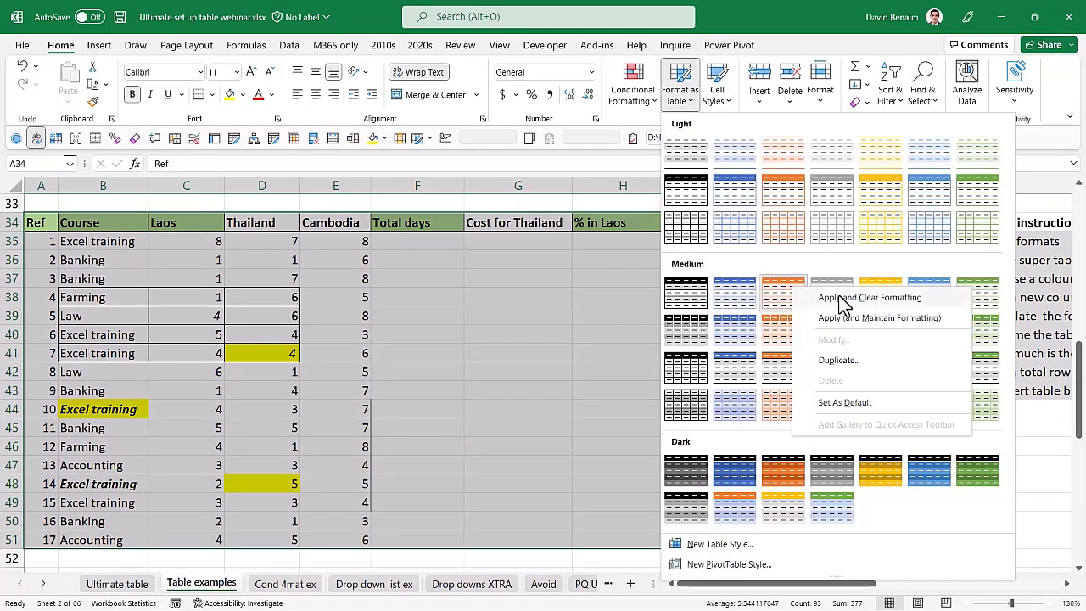
{"action": "left_click", "coordinate": [874, 298]}
{"action": "left_click", "coordinate": [466, 328]}
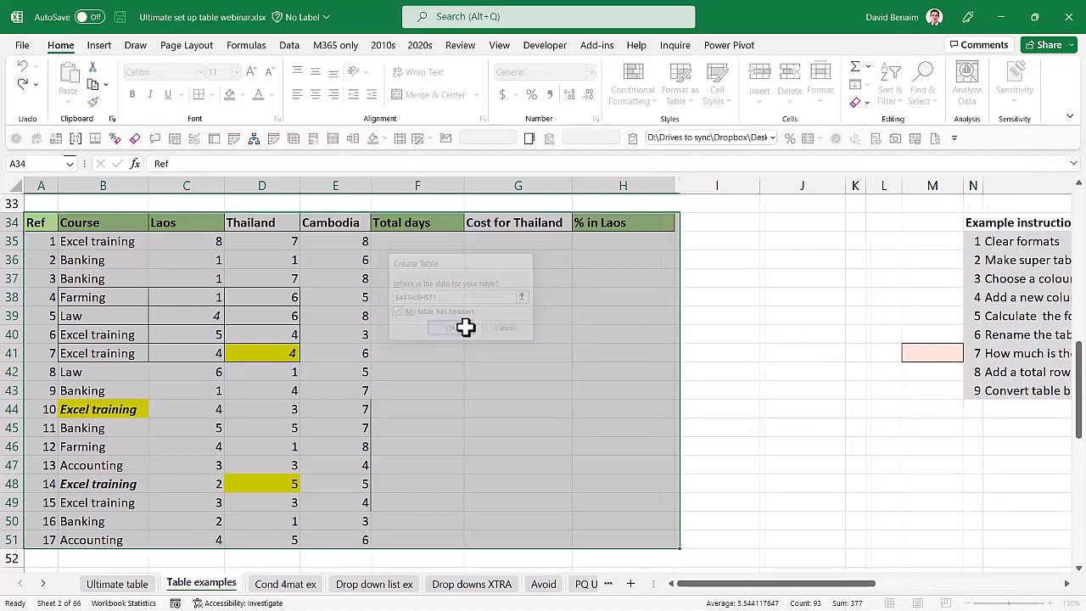
Fill the Total days column with a SUM of the Laos to Cambodia columns of each row.
{"action": "left_click", "coordinate": [449, 265]}
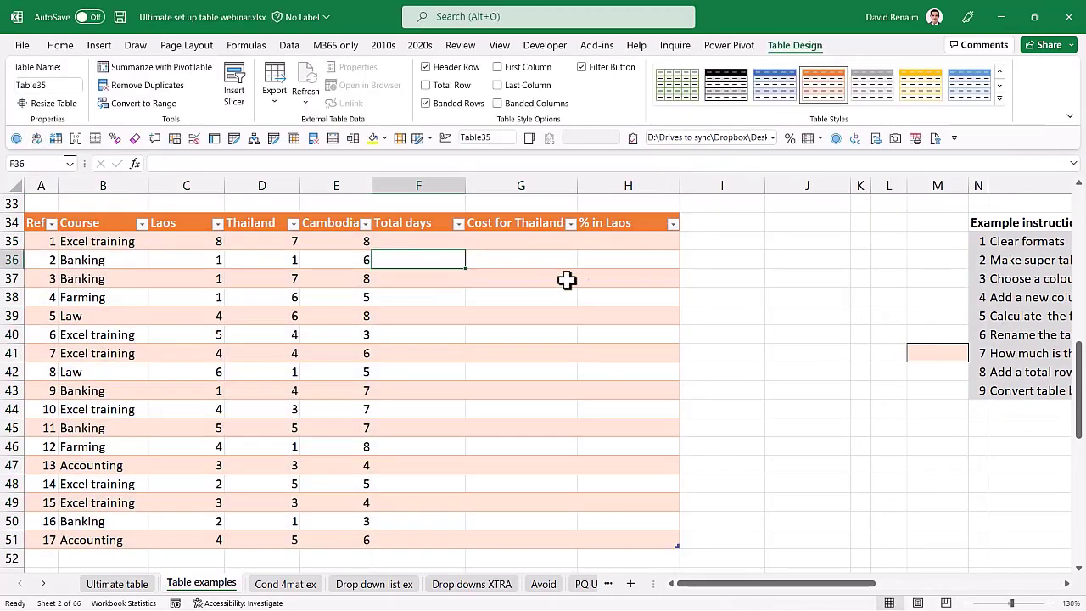
{"action": "key", "text": "Up"}
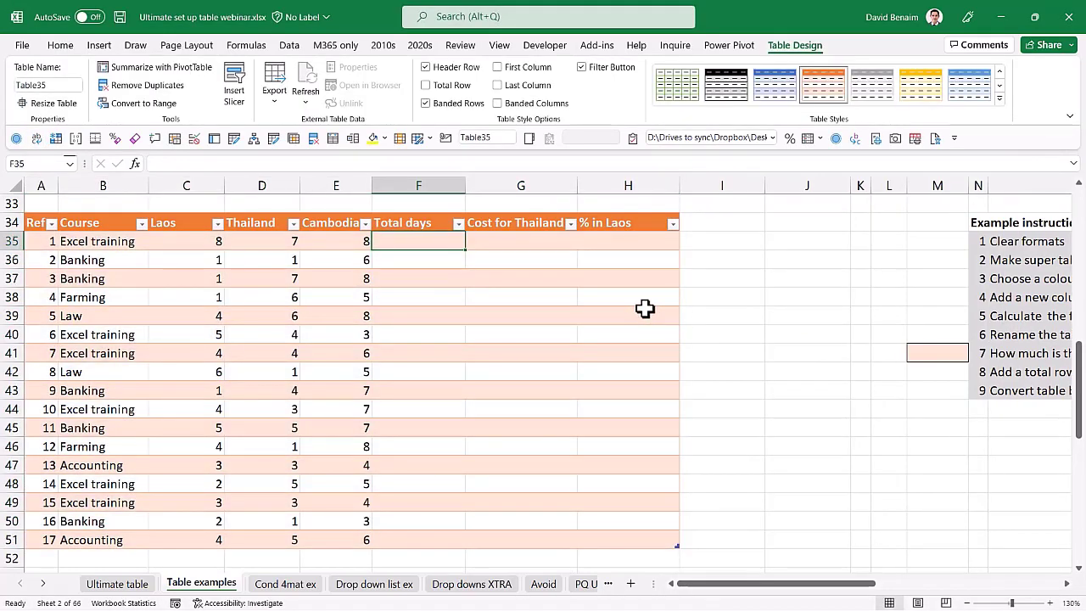
{"action": "type", "text": "=SUM("}
{"action": "key", "text": "Left"}
{"action": "key", "text": "shift+Left"}
{"action": "key", "text": "shift+Left"}
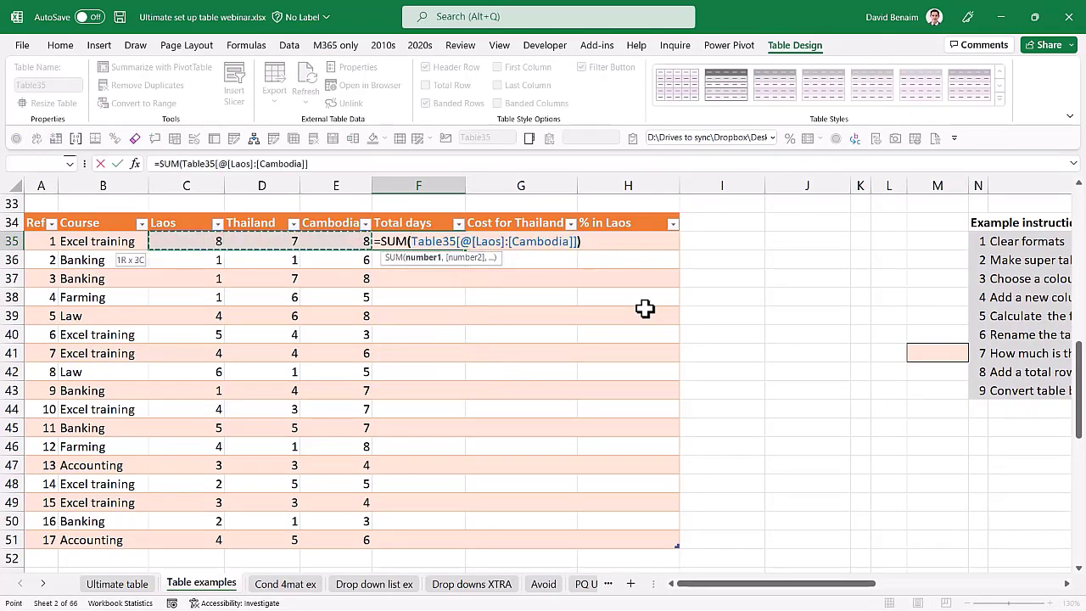
{"action": "key", "text": "Tab"}
Fill the Cost for Thailand column with each row's Thailand days multiplied by a fixed reference to the daily cost in E29.
{"action": "type", "text": "="}
{"action": "key", "text": "Left"}
{"action": "key", "text": "Left"}
{"action": "key", "text": "Left"}
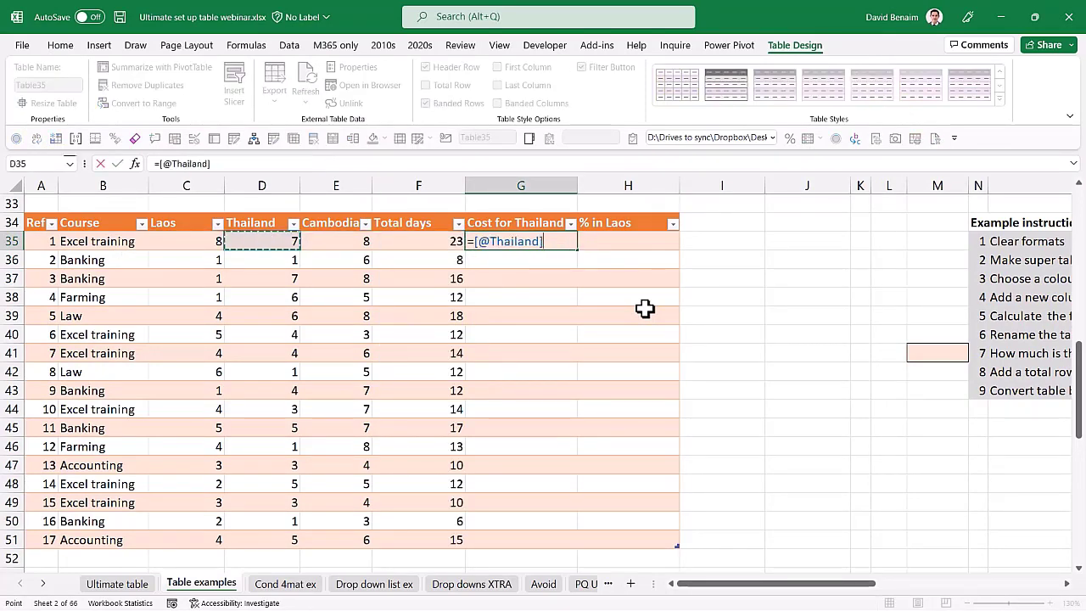
{"action": "type", "text": "*"}
{"action": "key", "text": "Up"}
{"action": "key", "text": "Up"}
{"action": "key", "text": "Up"}
{"action": "key", "text": "Up"}
{"action": "key", "text": "Left"}
{"action": "key", "text": "Left"}
{"action": "key", "text": "Up"}
{"action": "key", "text": "Up"}
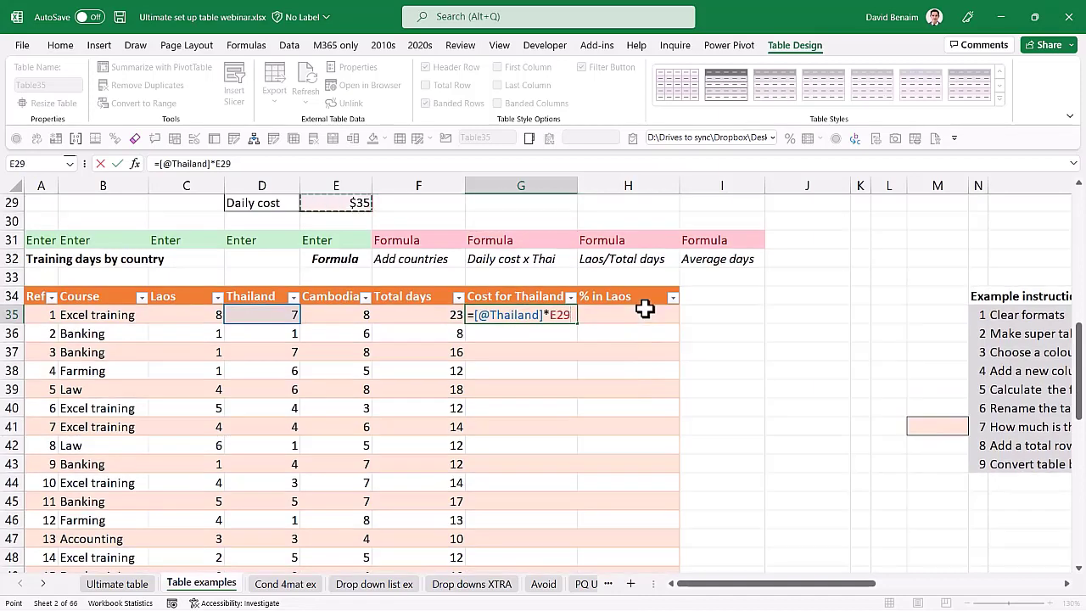
{"action": "key", "text": "Tab"}
{"action": "type", "text": "="}
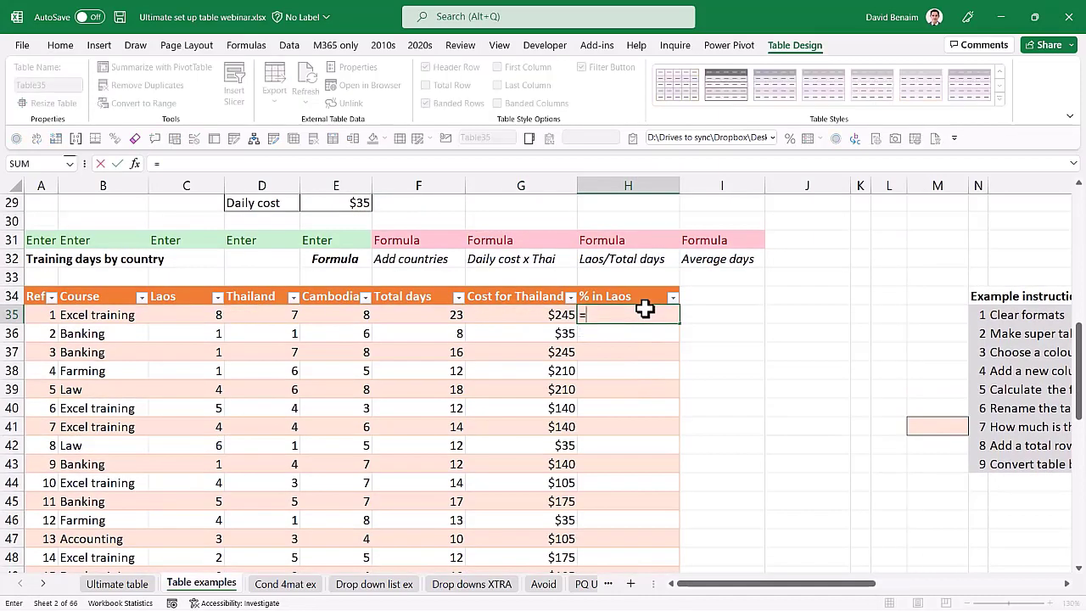
{"action": "key", "text": "Left"}
{"action": "key", "text": "Left"}
{"action": "key", "text": "Left"}
{"action": "key", "text": "Left"}
{"action": "key", "text": "Left"}
{"action": "type", "text": "/"}
{"action": "key", "text": "Left"}
{"action": "key", "text": "Left"}
{"action": "key", "text": "Left"}
{"action": "key", "text": "Right"}
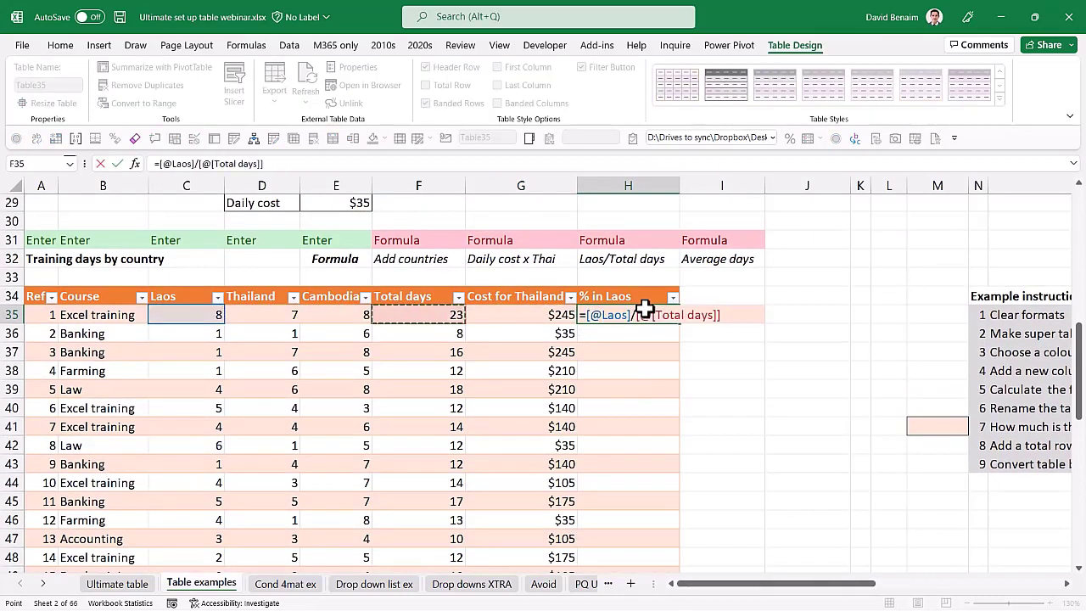
{"action": "key", "text": "Return"}
Compare selecting only the table data of % in Laos with selecting the entire sheet column H.
{"action": "key", "text": "Up"}
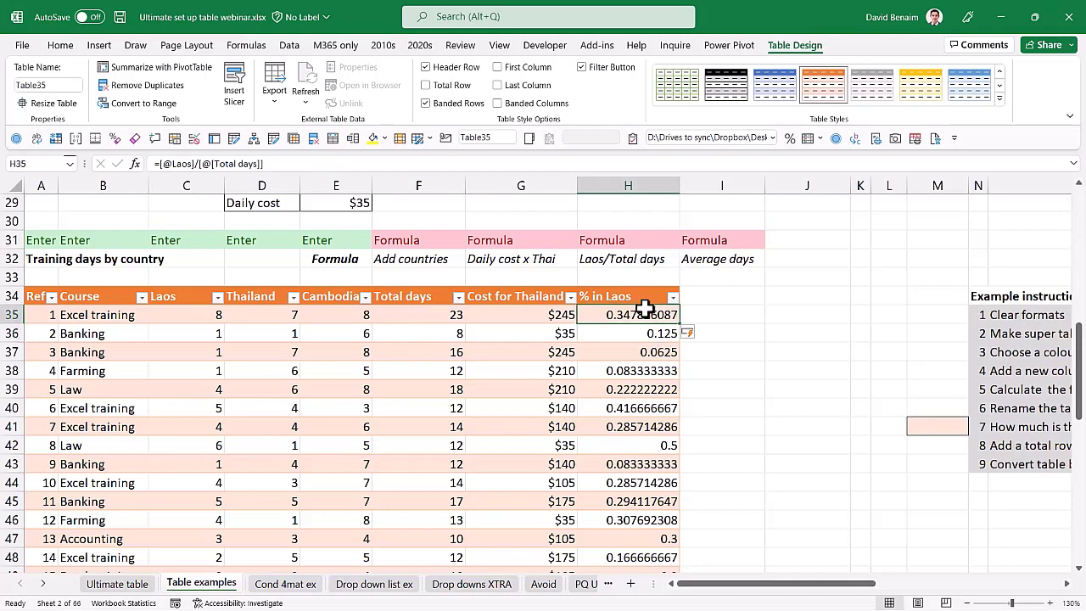
{"action": "key", "text": "ctrl+shift+Down"}
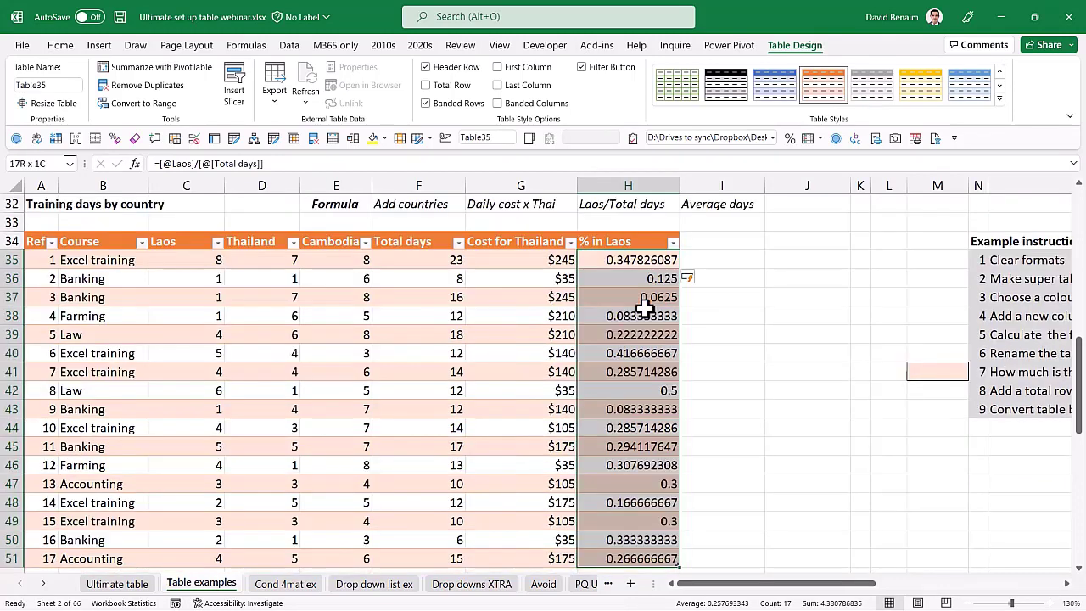
{"action": "left_click", "coordinate": [642, 263]}
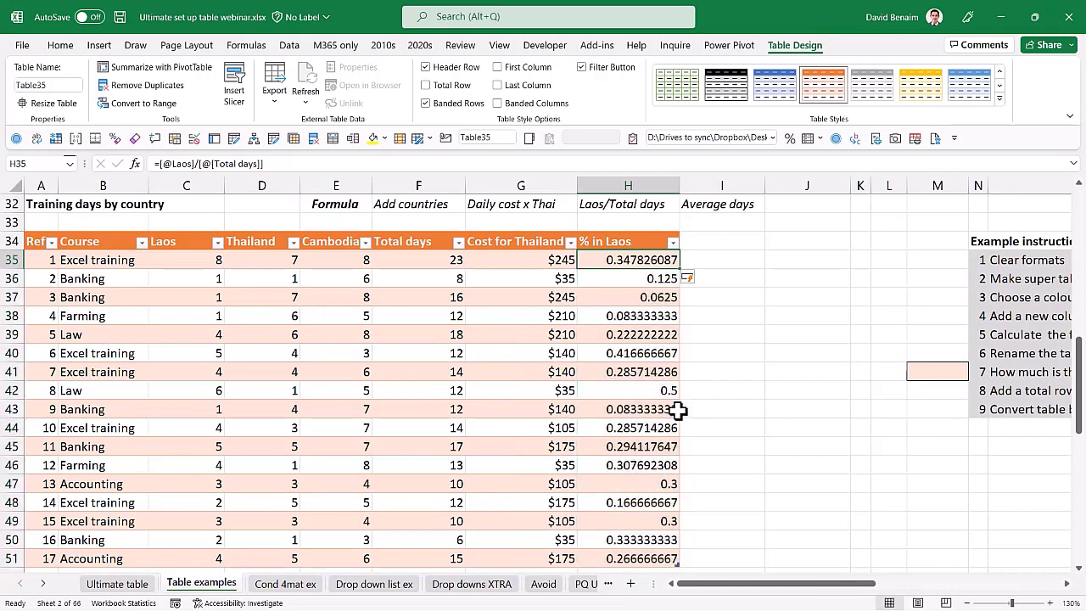
{"action": "key", "text": "Down"}
{"action": "key", "text": "Down"}
{"action": "key", "text": "Down"}
{"action": "key", "text": "ctrl+space"}
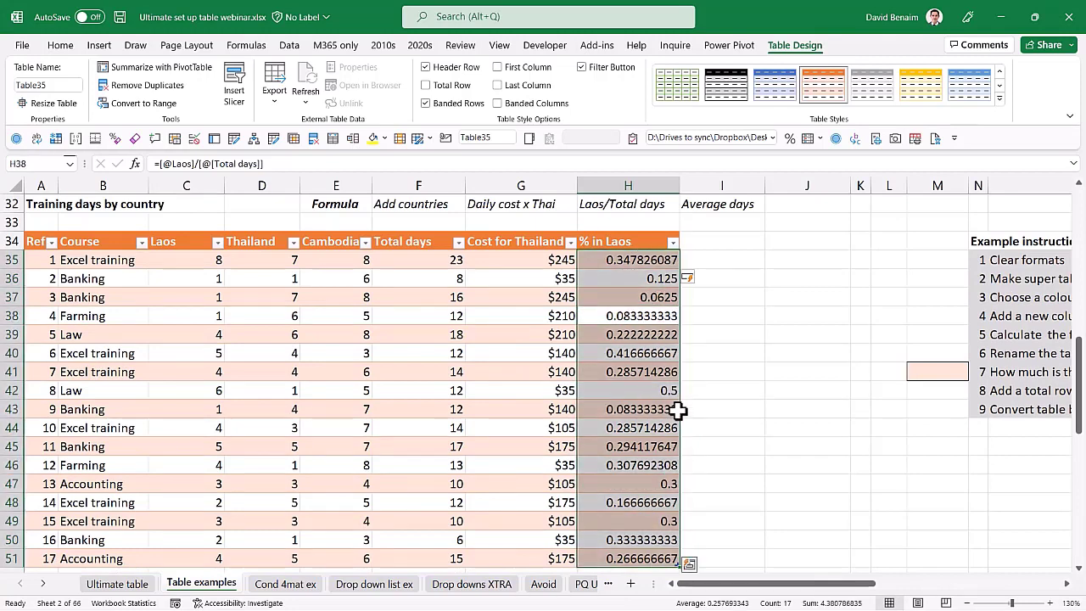
{"action": "key", "text": "shift+space"}
{"action": "key", "text": "ctrl+space"}
{"action": "left_click", "coordinate": [628, 176]}
{"action": "scroll", "coordinate": [625, 252], "scroll_direction": "up", "scroll_amount": 10}
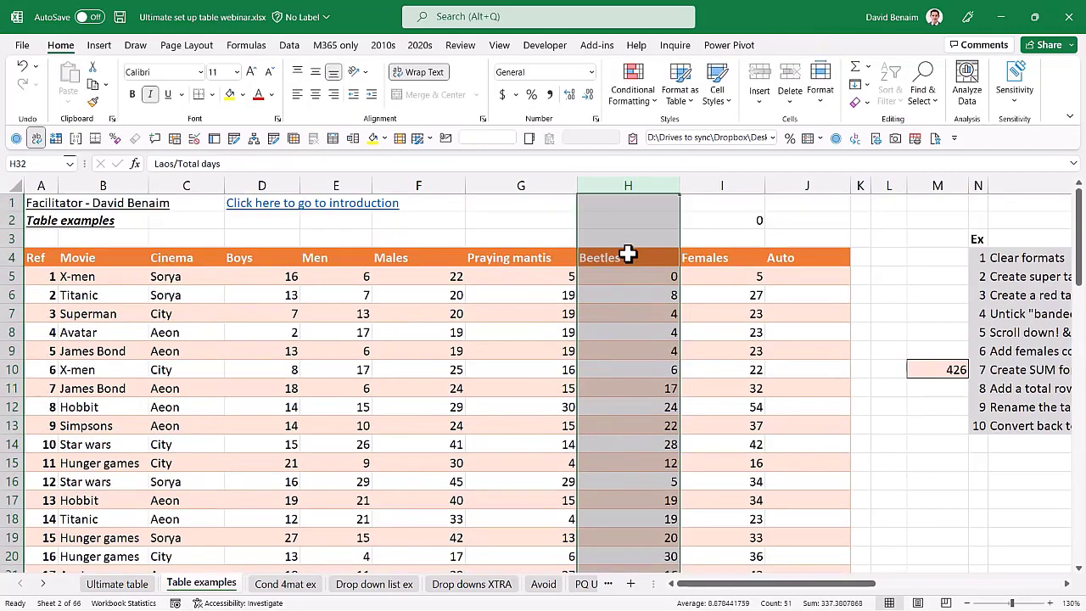
Format the table data of the % in Laos column as Percentage without decimals.
{"action": "scroll", "coordinate": [626, 252], "scroll_direction": "down", "scroll_amount": 10}
{"action": "left_click", "coordinate": [628, 331]}
{"action": "key", "text": "ctrl+space"}
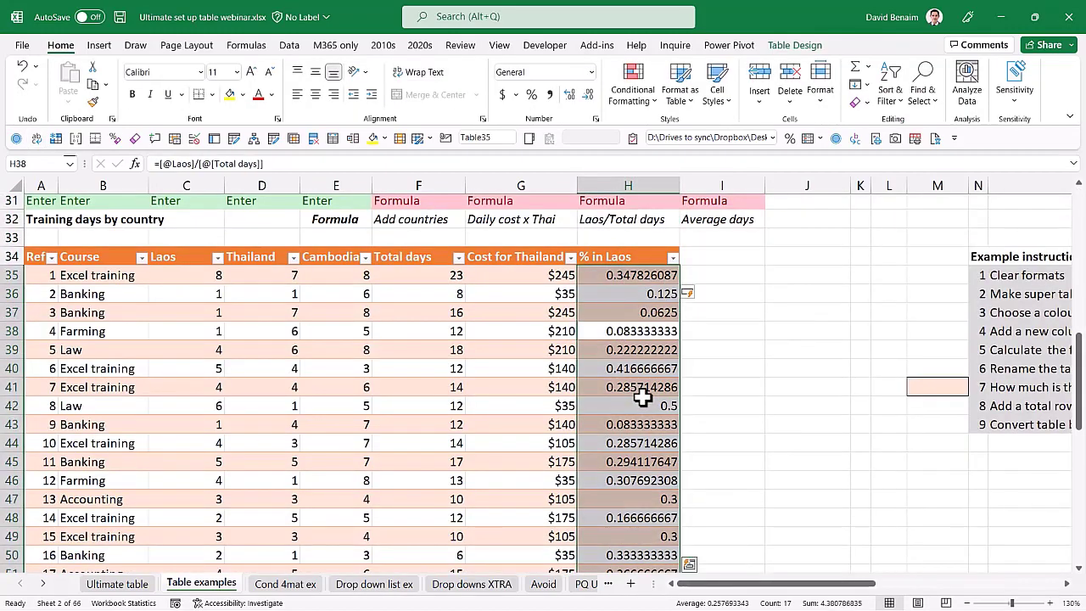
{"action": "key", "text": "ctrl+shift+5"}
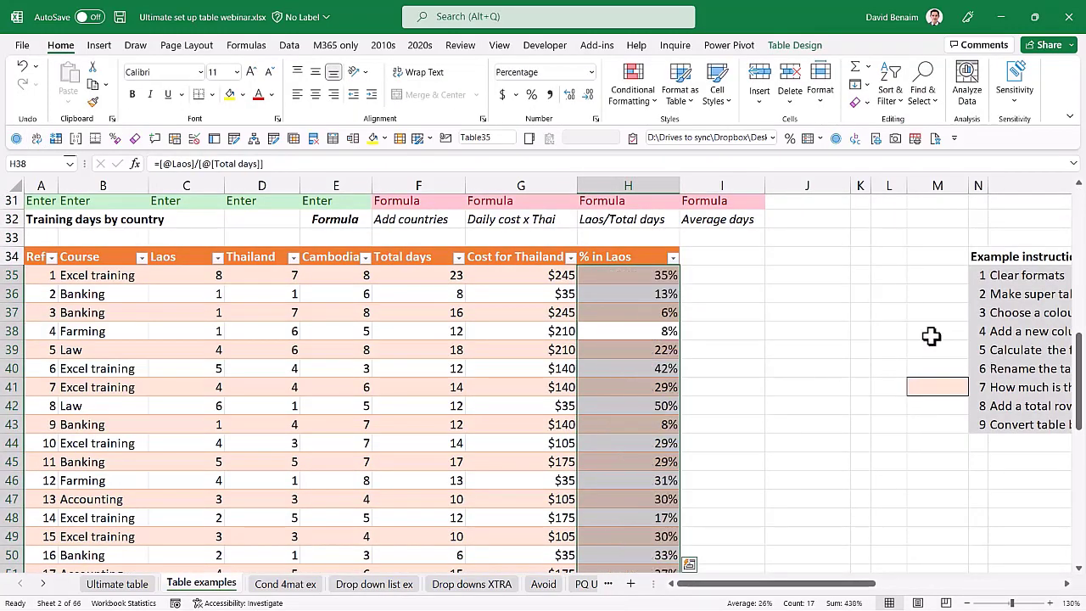
Add a total row to the training table and set its % in Laos cell to Average.
{"action": "left_click", "coordinate": [646, 339]}
{"action": "left_click", "coordinate": [801, 47]}
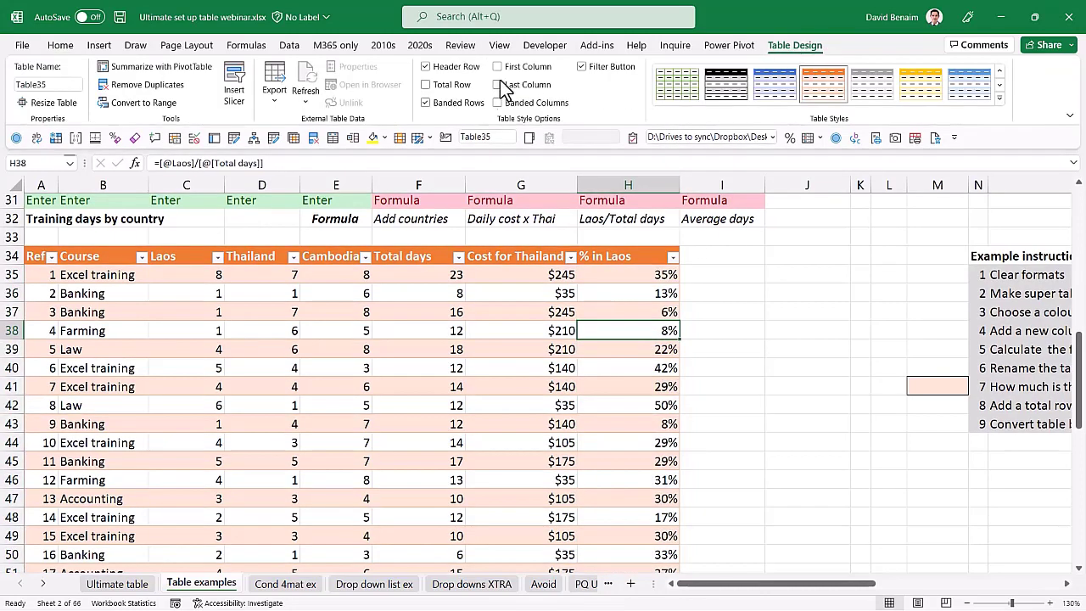
{"action": "scroll", "coordinate": [458, 203], "scroll_direction": "down", "scroll_amount": 7}
{"action": "scroll", "coordinate": [509, 271], "scroll_direction": "up", "scroll_amount": 3}
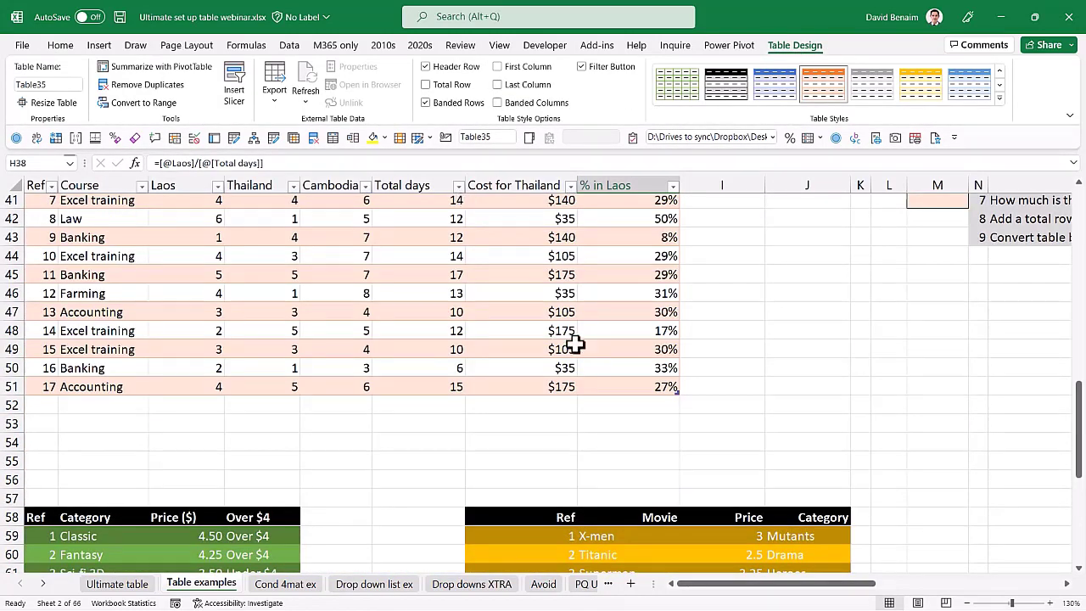
{"action": "left_click", "coordinate": [427, 85]}
{"action": "left_click", "coordinate": [648, 407]}
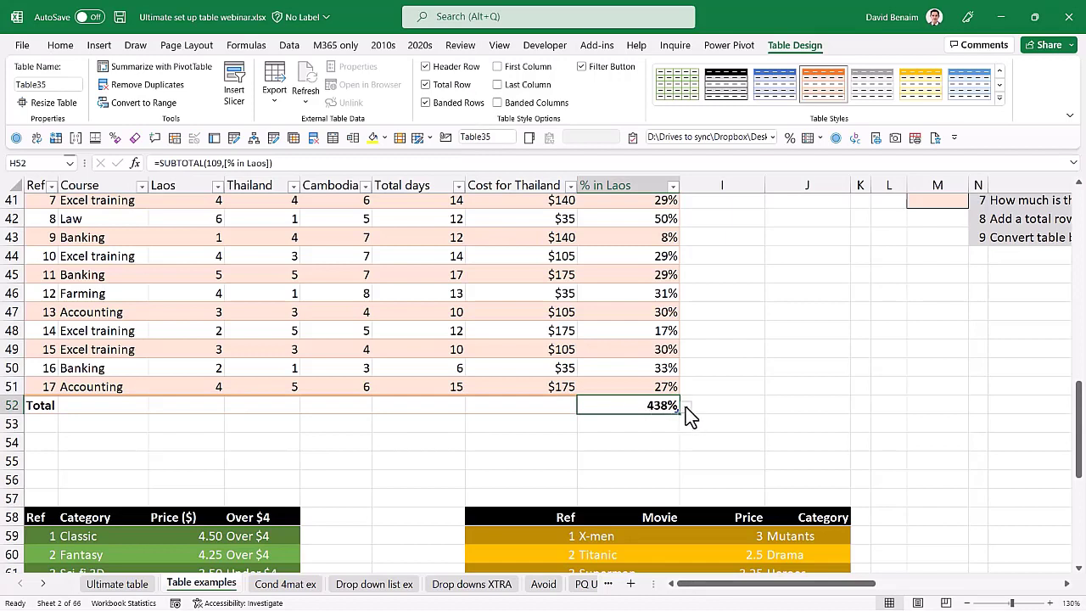
{"action": "left_click", "coordinate": [685, 407]}
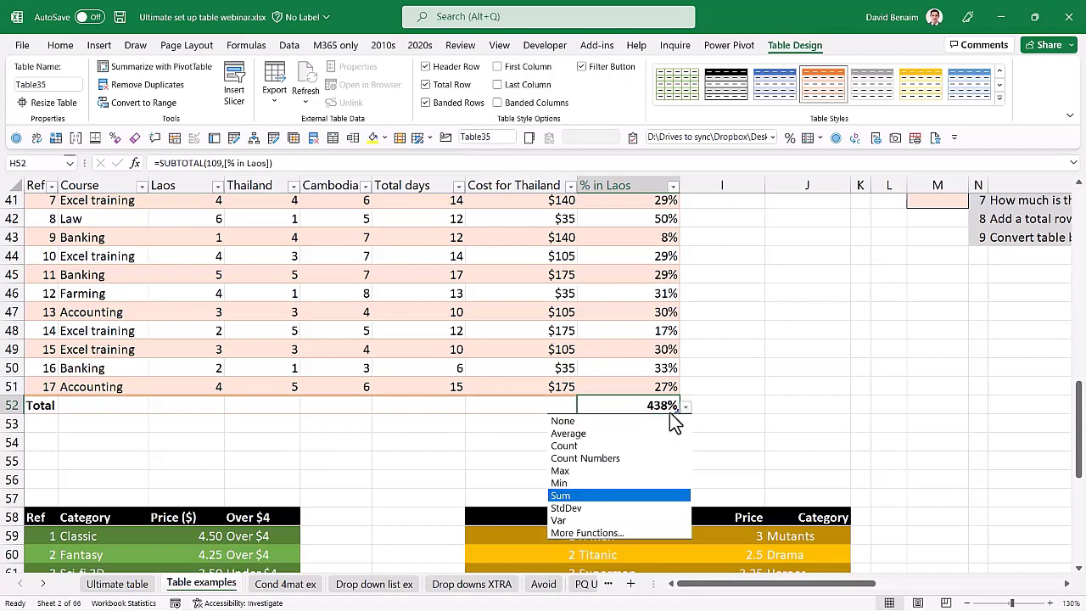
{"action": "left_click", "coordinate": [614, 434]}
Set the total row's Laos cell to Sum.
{"action": "left_click", "coordinate": [219, 406]}
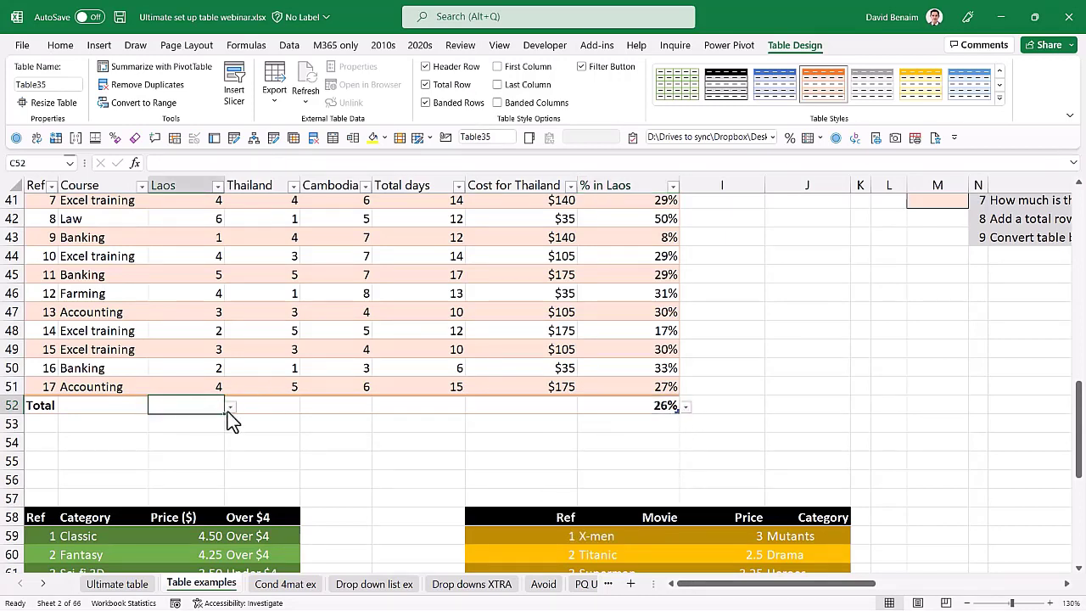
{"action": "left_click", "coordinate": [230, 407]}
{"action": "left_click", "coordinate": [196, 494]}
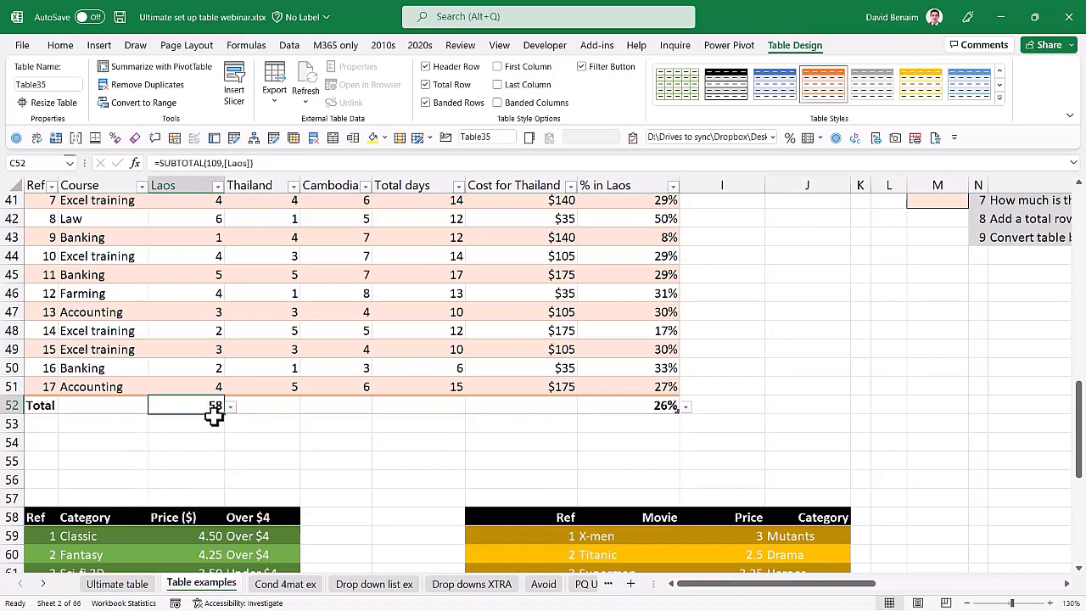
Try filling the Laos total right through Cost for Thailand, inspect the formula copied under Cambodia and clear the copies.
{"action": "left_click_drag", "start_coordinate": [223, 413], "coordinate": [545, 406]}
{"action": "key", "text": "ctrl+z"}
{"action": "left_click_drag", "start_coordinate": [215, 405], "coordinate": [507, 408]}
{"action": "key", "text": "ctrl+r"}
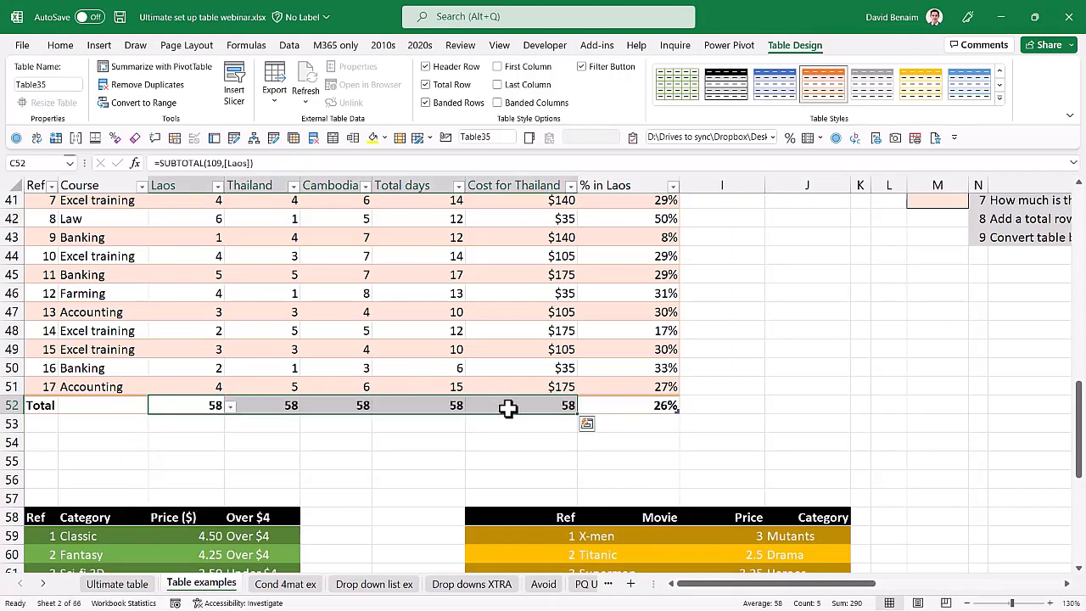
{"action": "key", "text": "Right"}
{"action": "key", "text": "Right"}
{"action": "key", "text": "F2"}
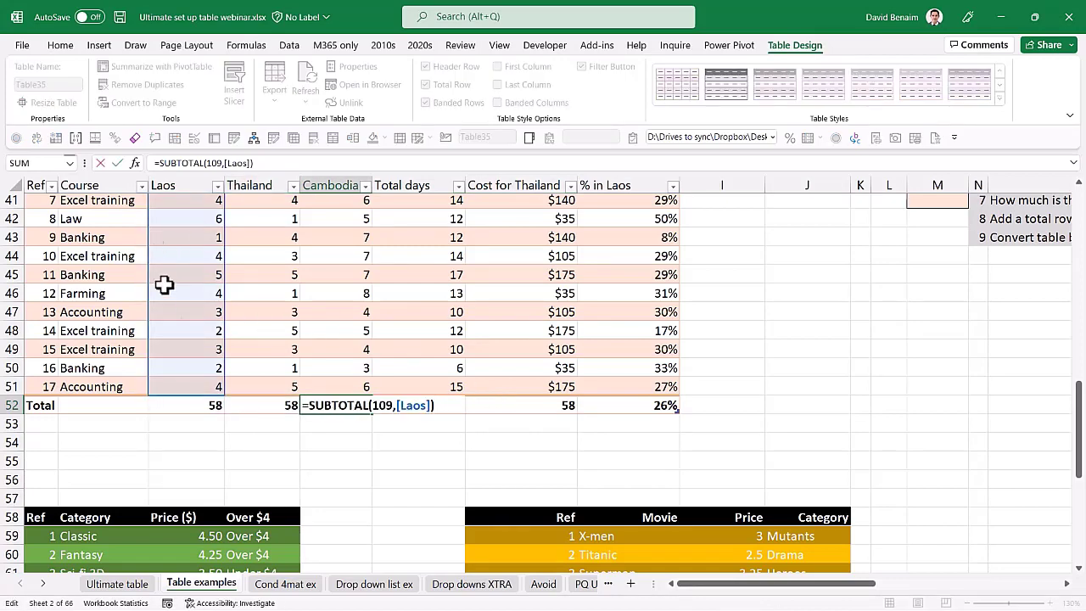
{"action": "key", "text": "Escape"}
{"action": "left_click_drag", "start_coordinate": [270, 406], "coordinate": [549, 405]}
{"action": "key", "text": "Delete"}
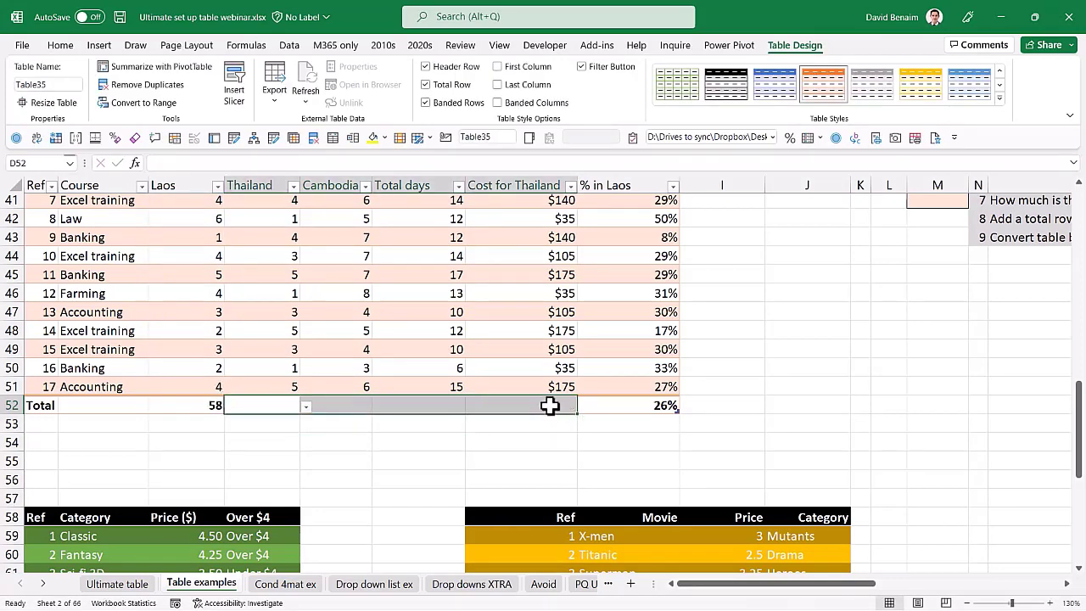
Autofill the Laos total across to Cost for Thailand so that each column sums its own data.
{"action": "left_click", "coordinate": [218, 406]}
{"action": "left_click_drag", "start_coordinate": [219, 408], "coordinate": [467, 405]}
Filter the Course column to Farming only and check the Laos total against the visible rows.
{"action": "scroll", "coordinate": [424, 399], "scroll_direction": "up", "scroll_amount": 7}
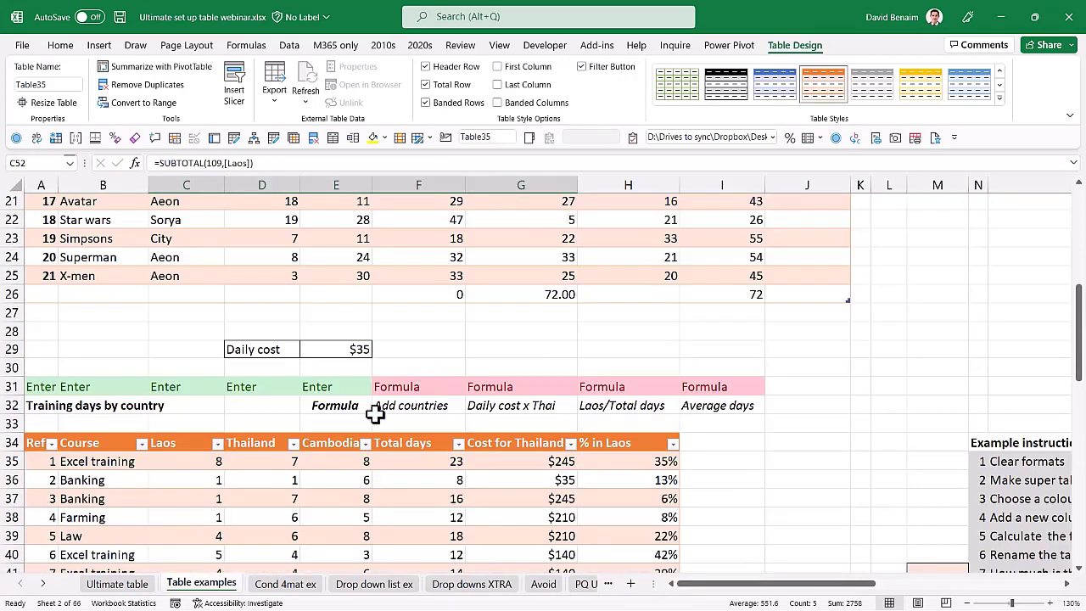
{"action": "left_click", "coordinate": [141, 443]}
{"action": "left_click", "coordinate": [37, 286]}
{"action": "left_click", "coordinate": [38, 336]}
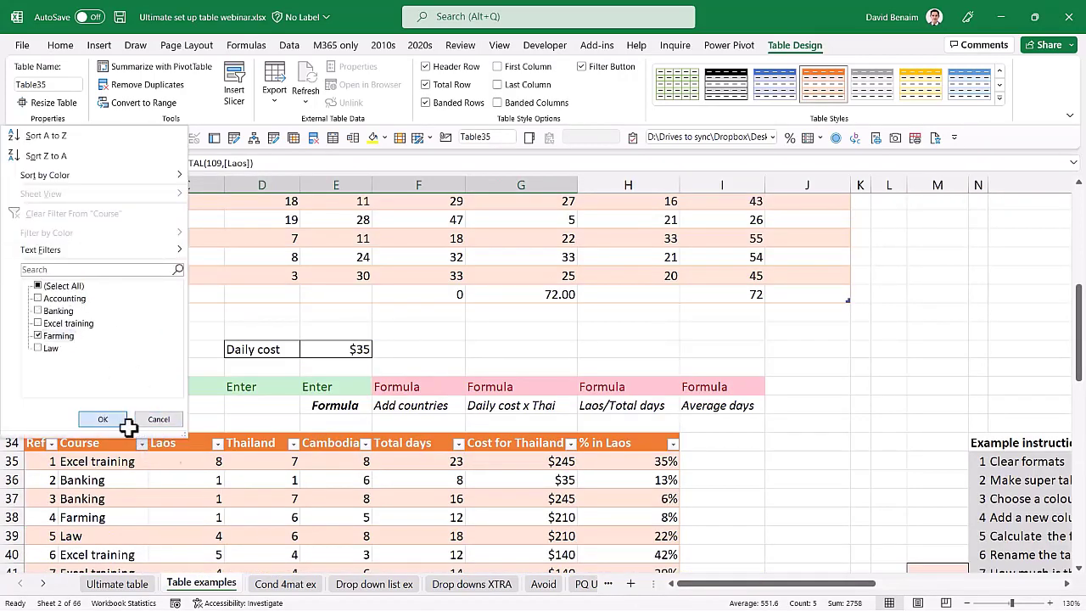
{"action": "left_click", "coordinate": [114, 419]}
{"action": "left_click_drag", "start_coordinate": [212, 275], "coordinate": [212, 303]}
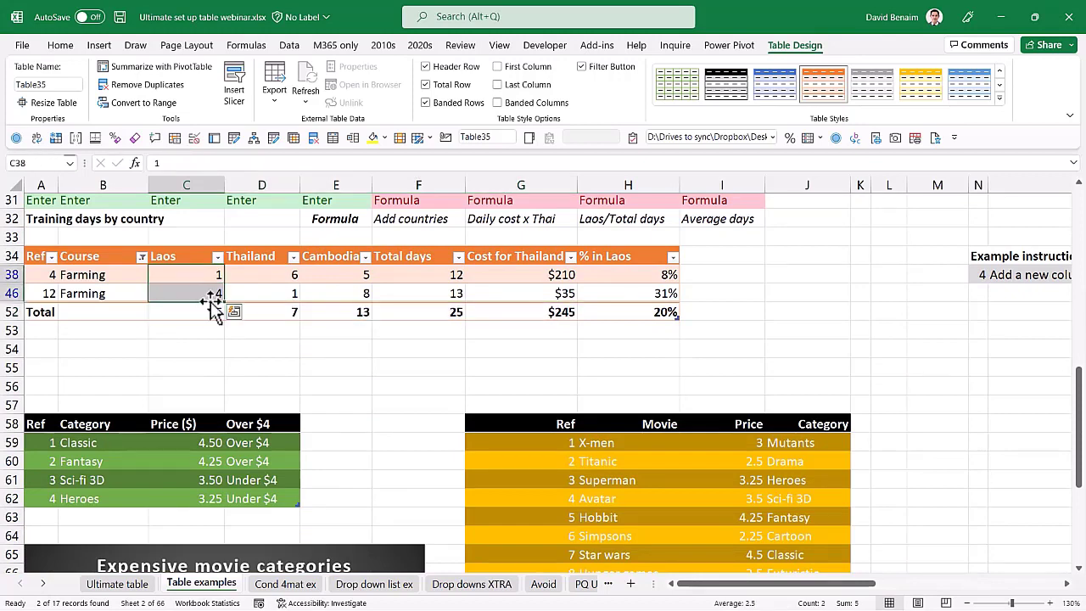
{"action": "key", "text": "ctrl+a"}
{"action": "left_click", "coordinate": [212, 312]}
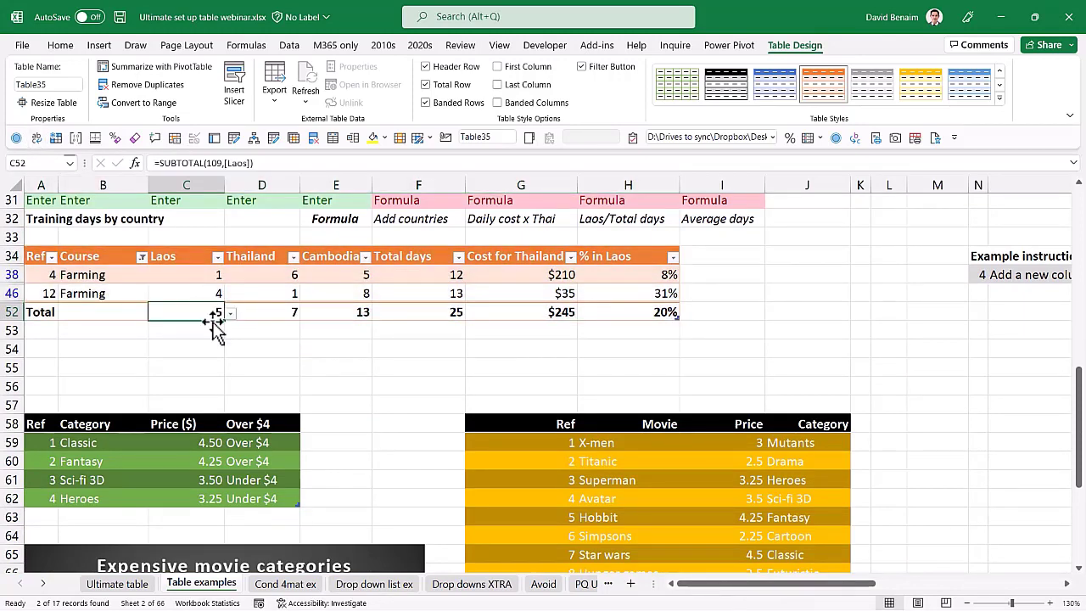
Clear the Course filter by switching the table's filter buttons off and on again.
{"action": "key", "text": "Up"}
{"action": "key", "text": "ctrl+shift+l"}
{"action": "key", "text": "Left"}
{"action": "key", "text": "ctrl+Up"}
{"action": "key", "text": "Left"}
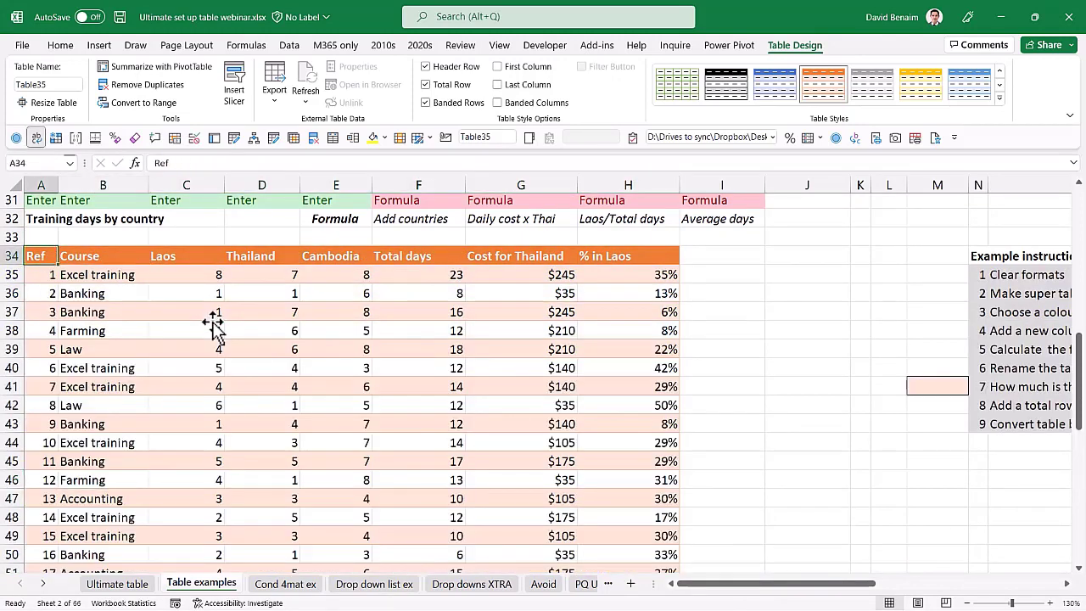
{"action": "key", "text": "ctrl+shift+l"}
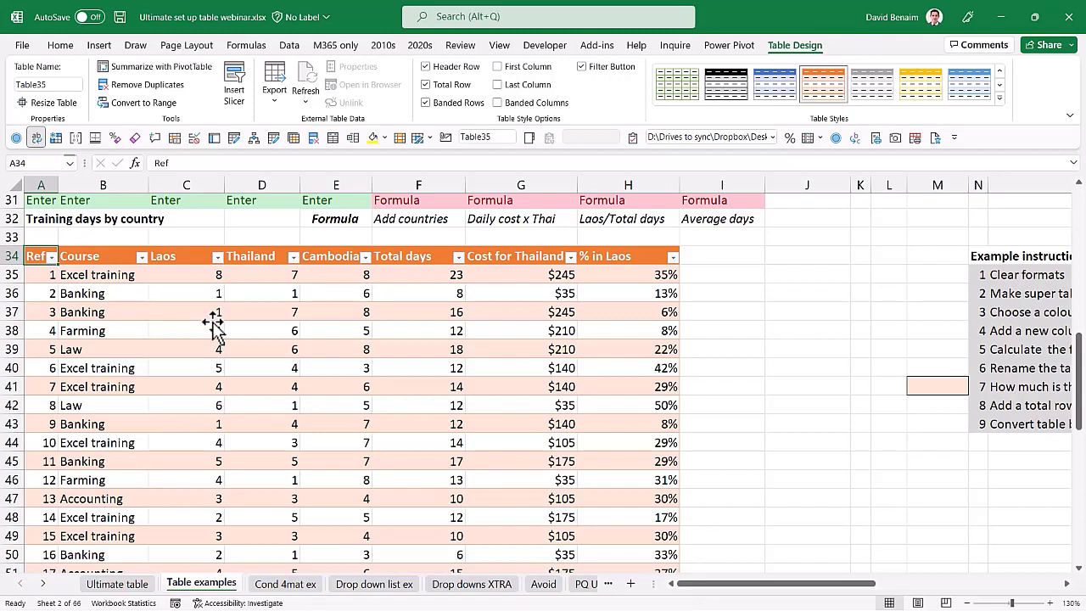
Convert the training days by country table to a normal range.
{"action": "left_click_drag", "start_coordinate": [424, 293], "coordinate": [628, 293]}
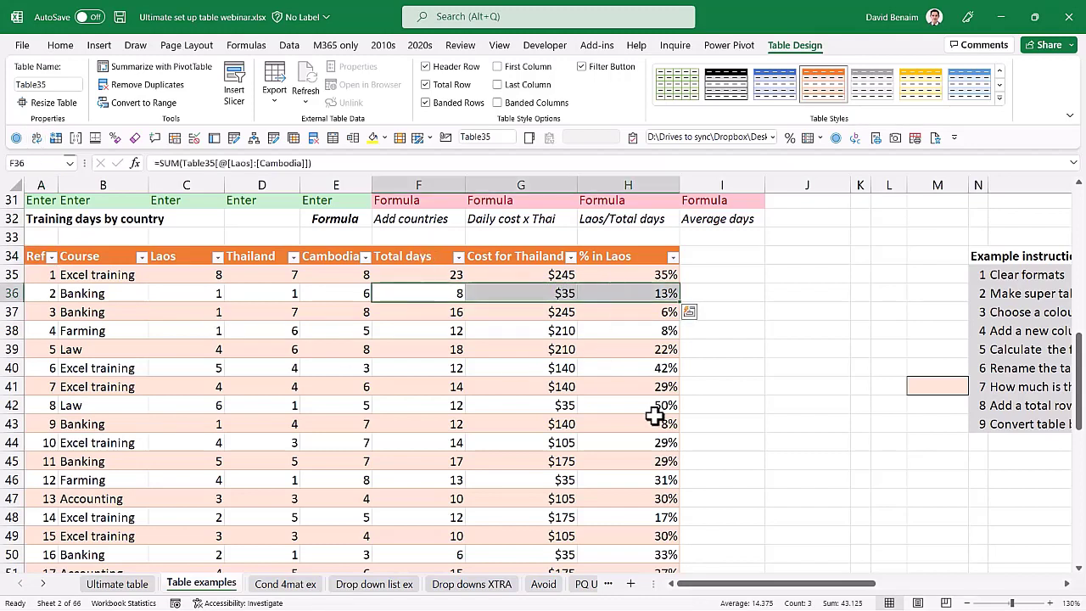
{"action": "key", "text": "Up"}
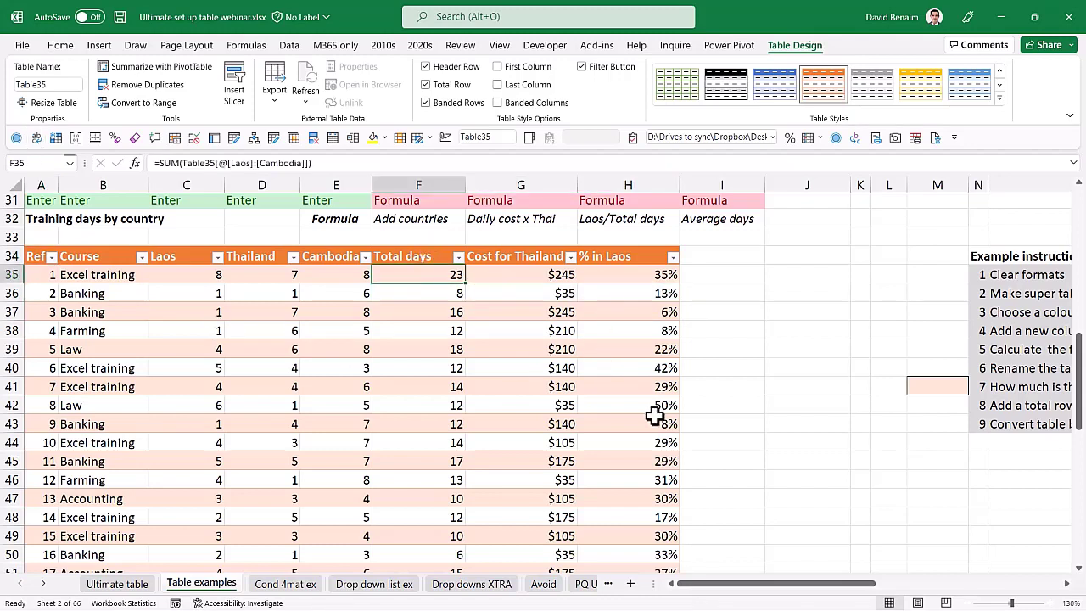
{"action": "left_click", "coordinate": [559, 352]}
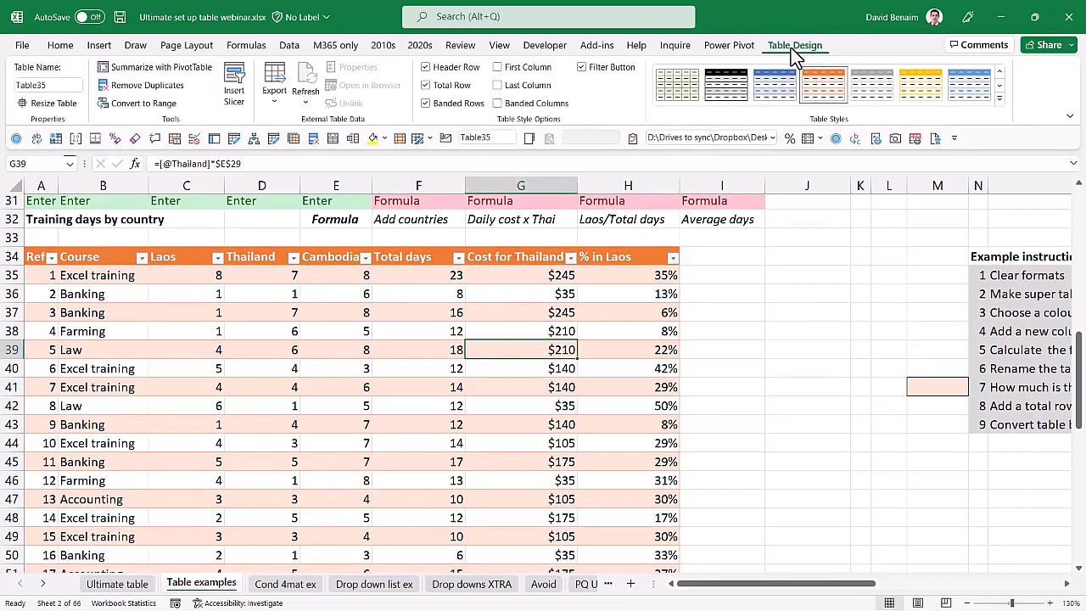
{"action": "left_click", "coordinate": [144, 103]}
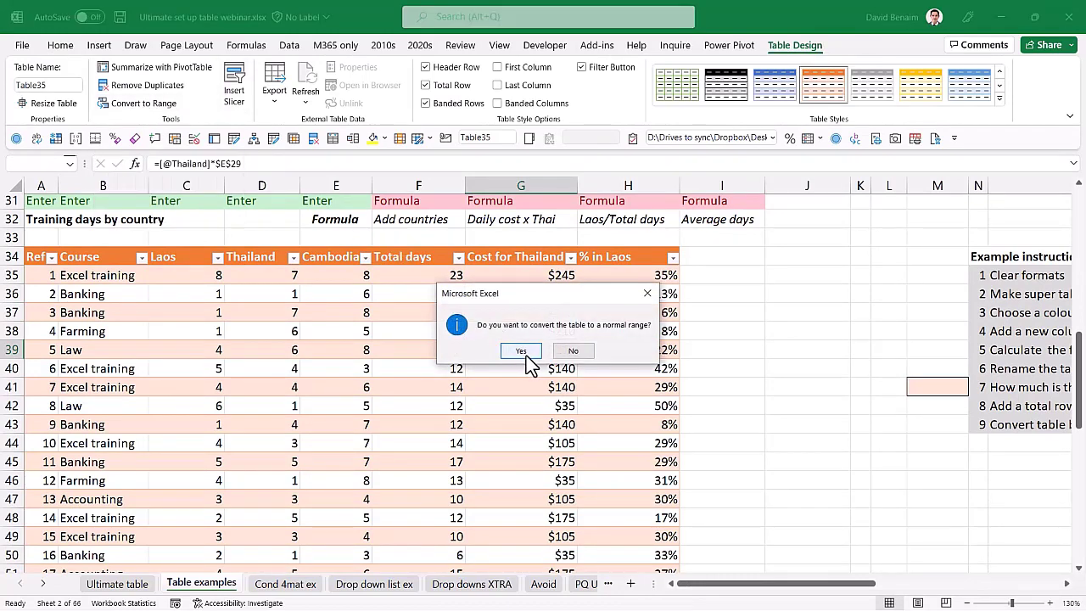
{"action": "left_click", "coordinate": [521, 351]}
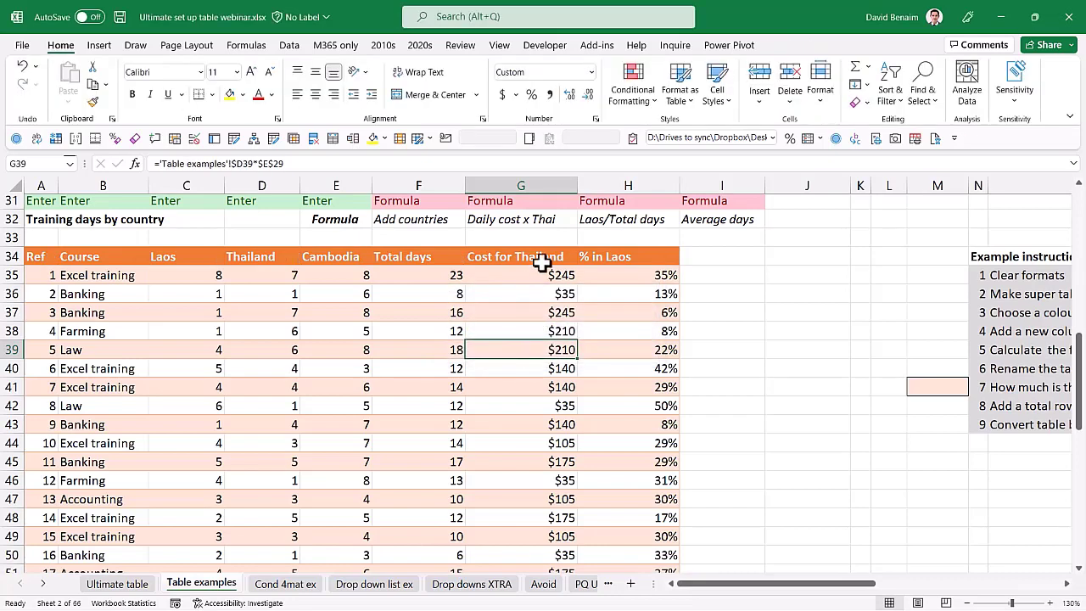
Inspect the cell references in the % in Laos and Cost for Thailand formulas and the header row of the converted range.
{"action": "double_click", "coordinate": [646, 276]}
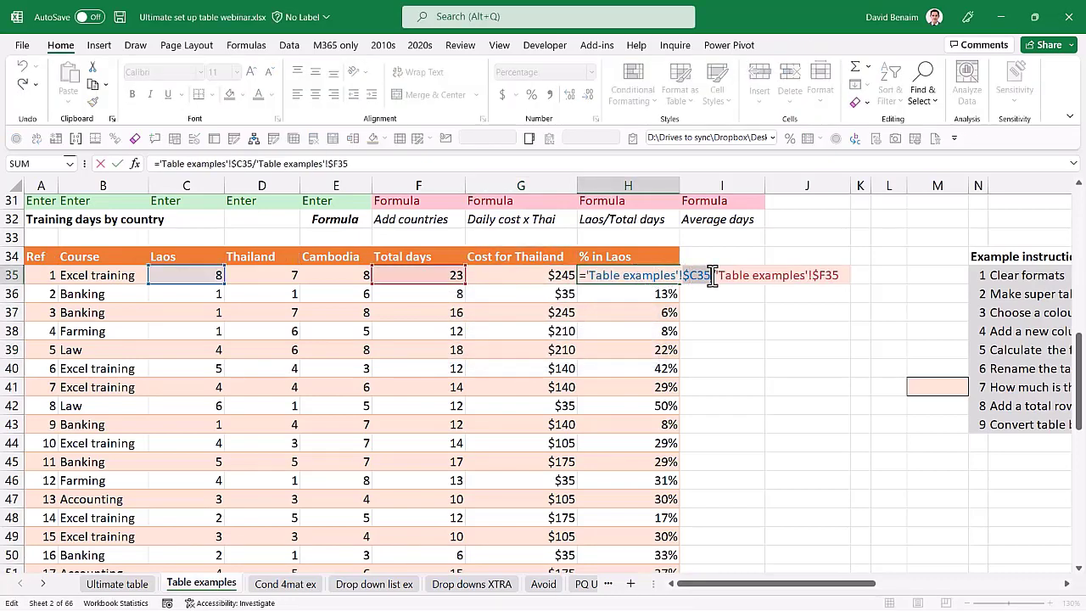
{"action": "key", "text": "Escape"}
{"action": "left_click", "coordinate": [570, 297]}
{"action": "mouse_move", "coordinate": [581, 300]}
{"action": "left_mouse_down"}
{"action": "mouse_move", "coordinate": [582, 388]}
{"action": "mouse_move", "coordinate": [560, 293]}
{"action": "left_mouse_up"}
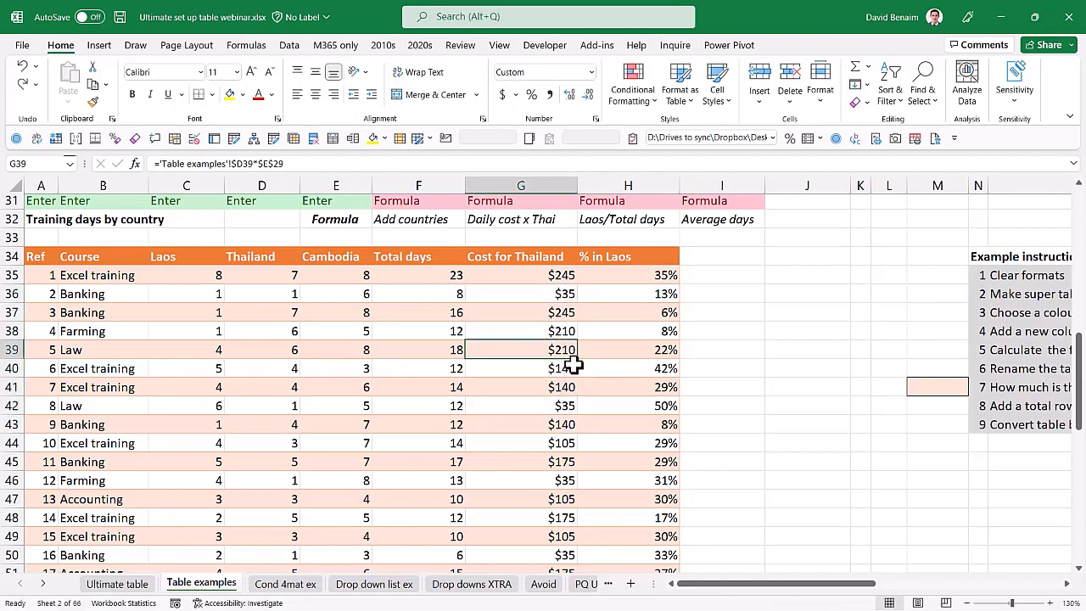
{"action": "left_click_drag", "start_coordinate": [609, 258], "coordinate": [36, 243]}
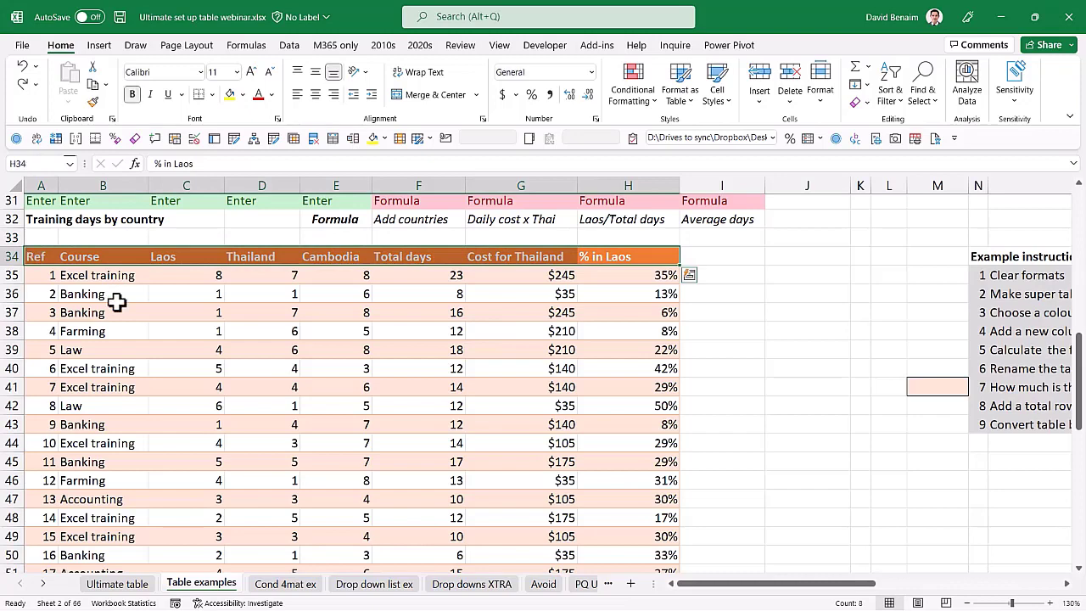
{"action": "left_click", "coordinate": [488, 342]}
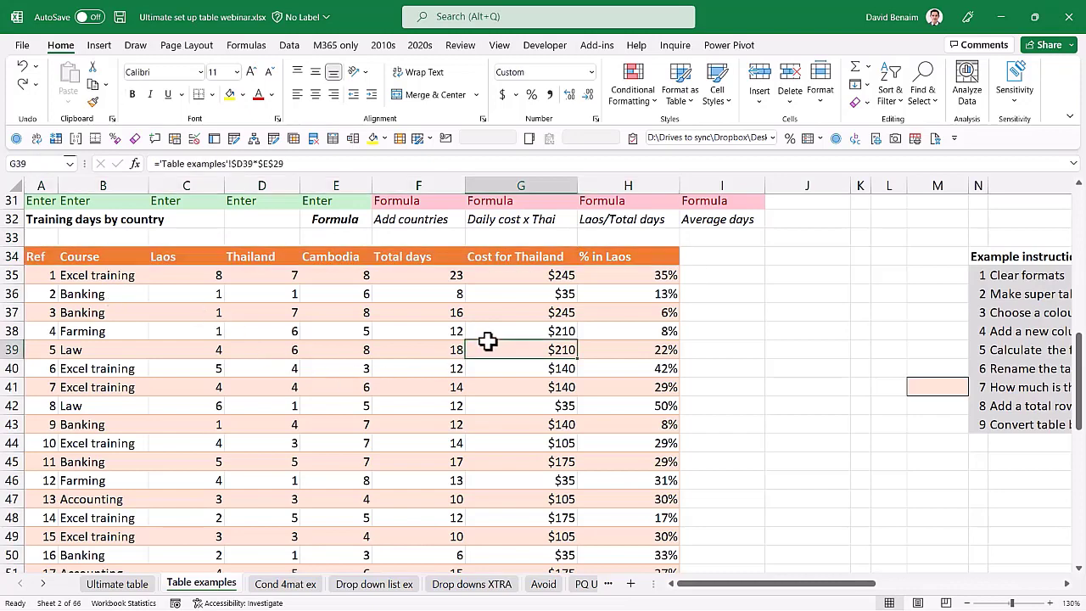
{"action": "left_click", "coordinate": [486, 272]}
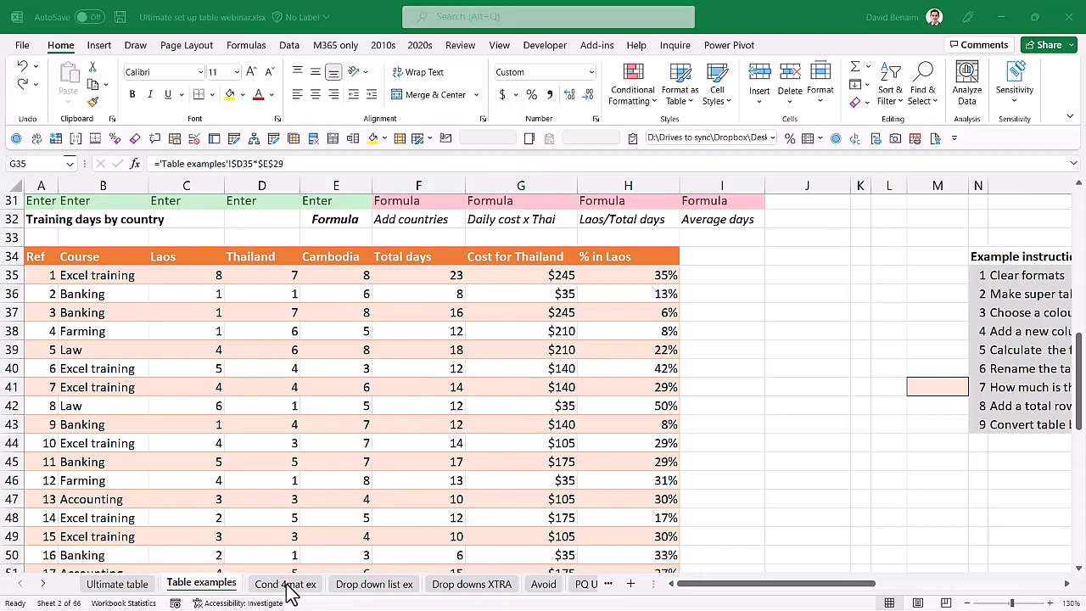
Switch to the PowerPoint presentation, highlight super table benefits such as Auto-format, and start the slide show at the Super tables slide.
{"action": "key", "text": "alt+Tab"}
{"action": "left_click", "coordinate": [399, 344]}
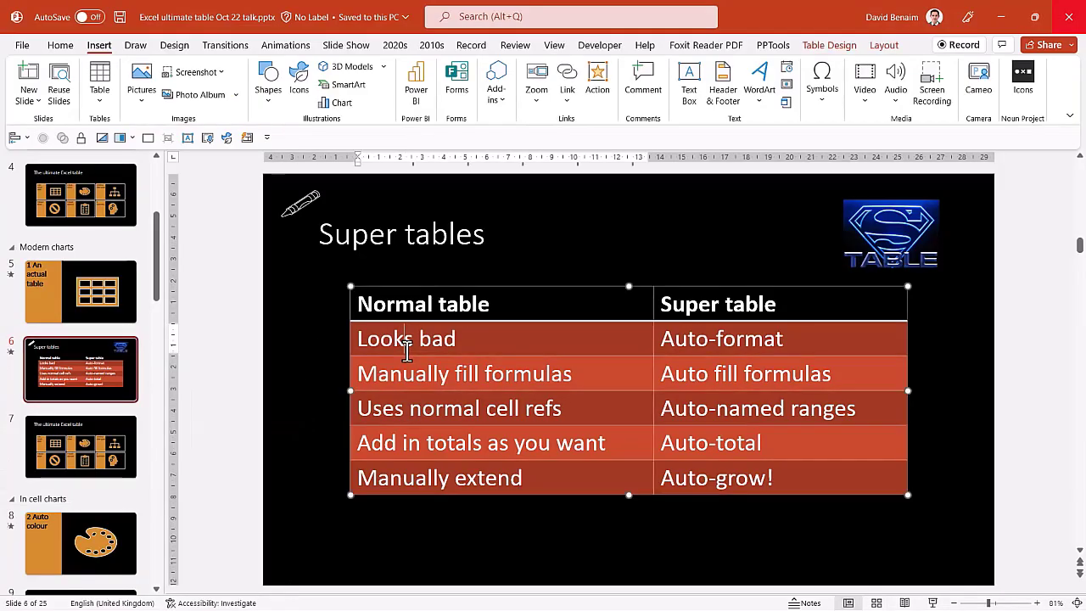
{"action": "left_click_drag", "start_coordinate": [386, 339], "coordinate": [479, 339]}
{"action": "left_click_drag", "start_coordinate": [671, 341], "coordinate": [777, 341]}
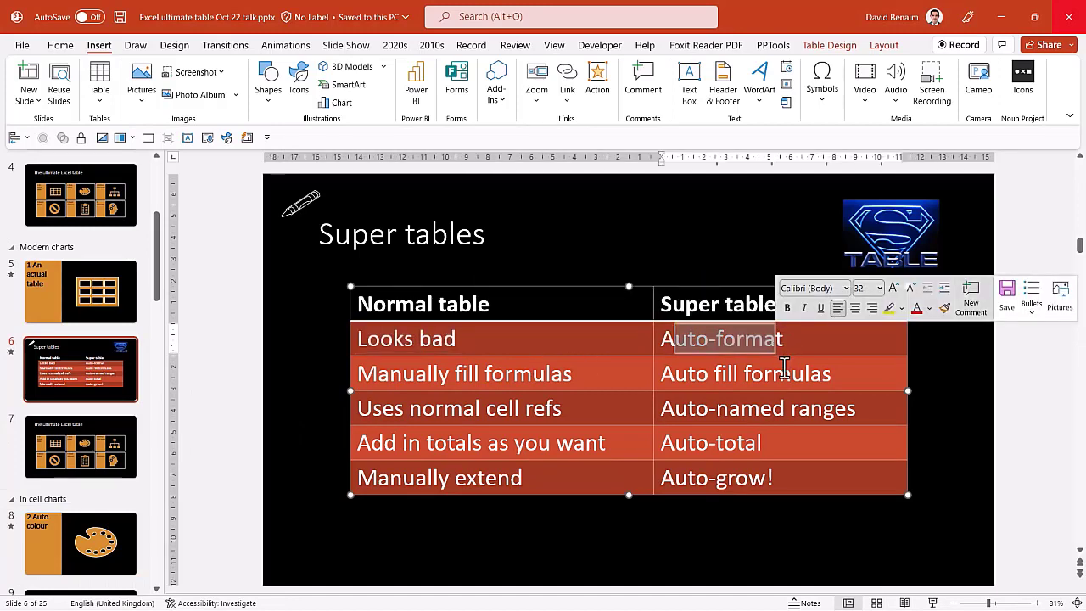
{"action": "left_click_drag", "start_coordinate": [661, 408], "coordinate": [858, 411]}
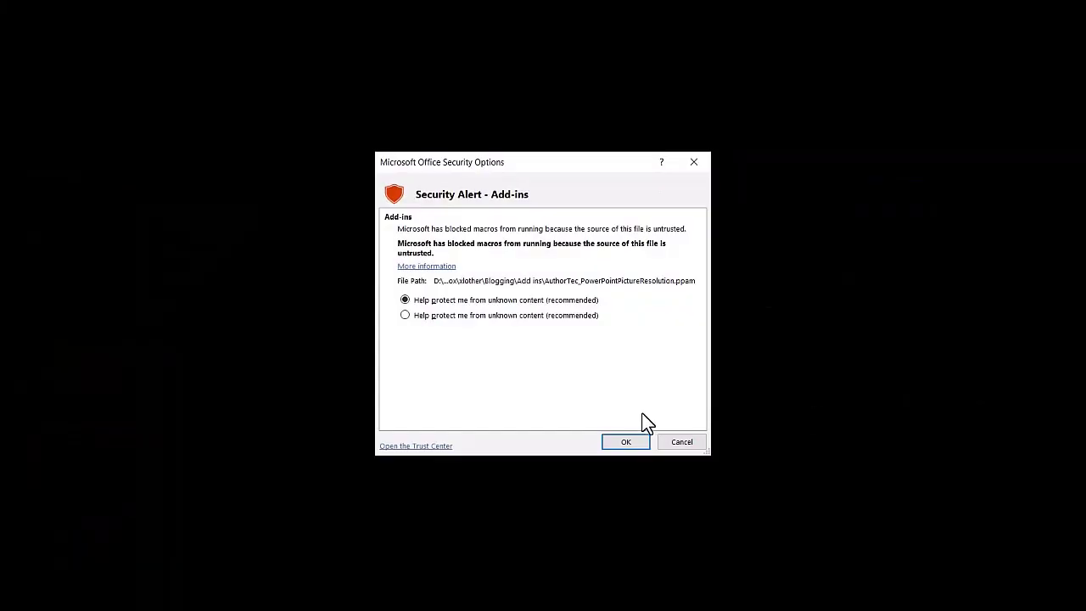
{"action": "left_click", "coordinate": [626, 442]}
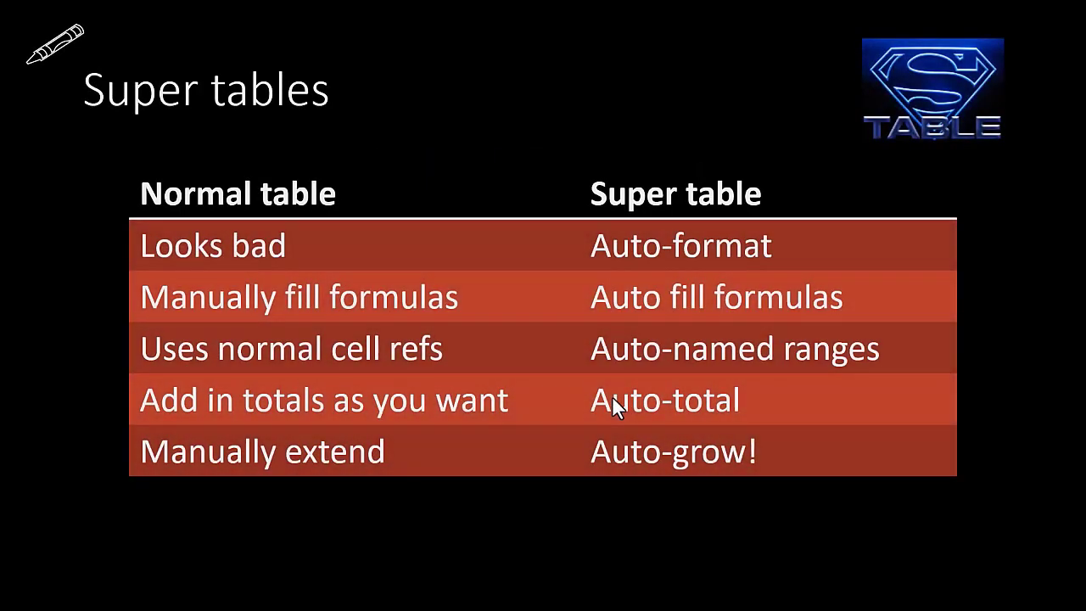
Advance to The ultimate Excel table overview and go through its 2 Auto colour section to the conditional formatting types.
{"action": "left_click", "coordinate": [651, 460]}
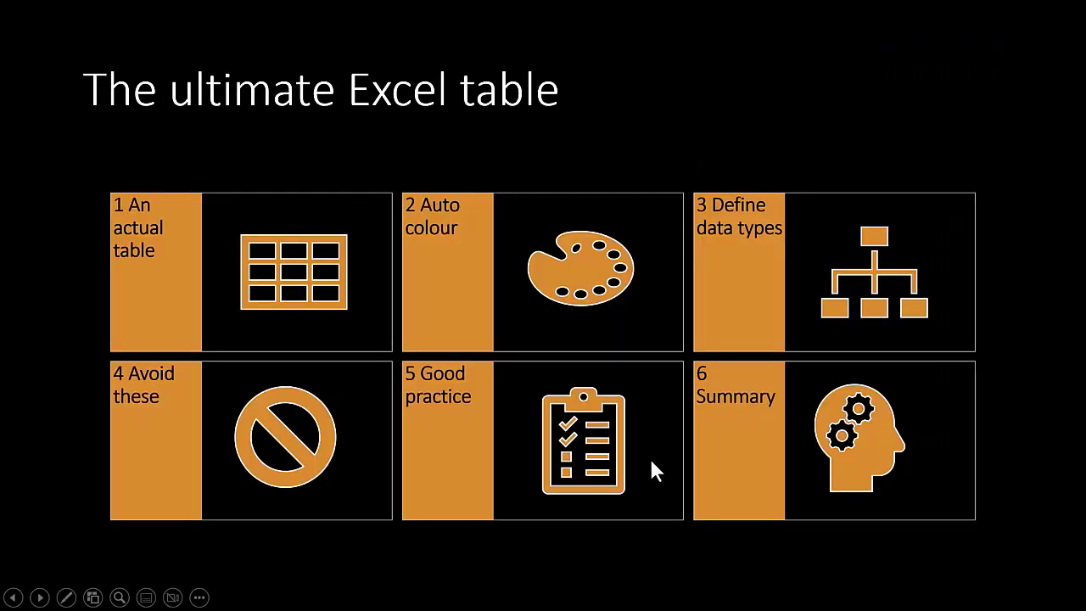
{"action": "left_click", "coordinate": [461, 294]}
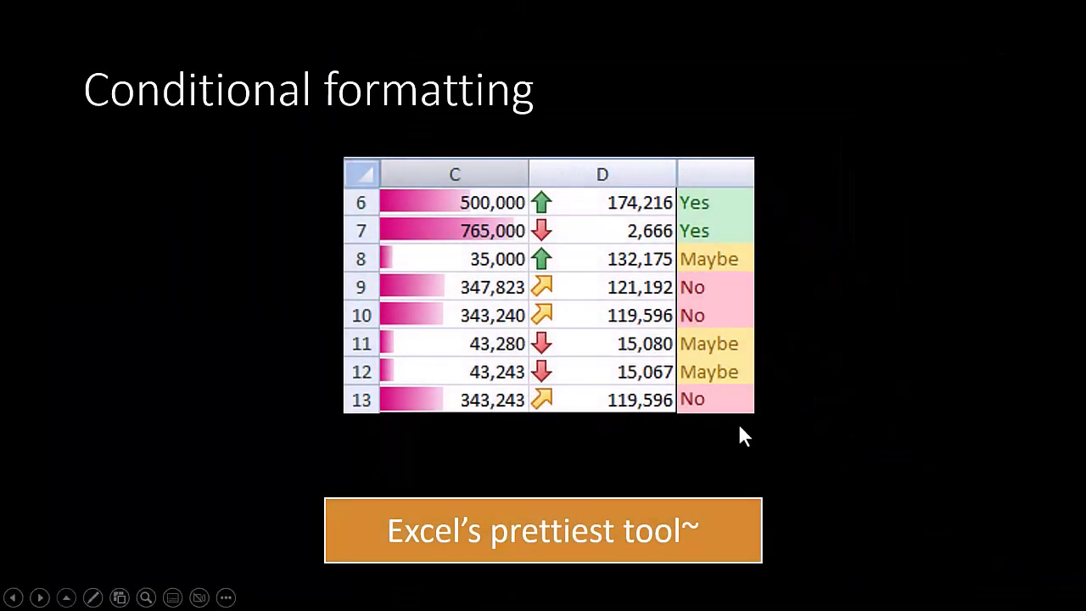
{"action": "left_click", "coordinate": [276, 153]}
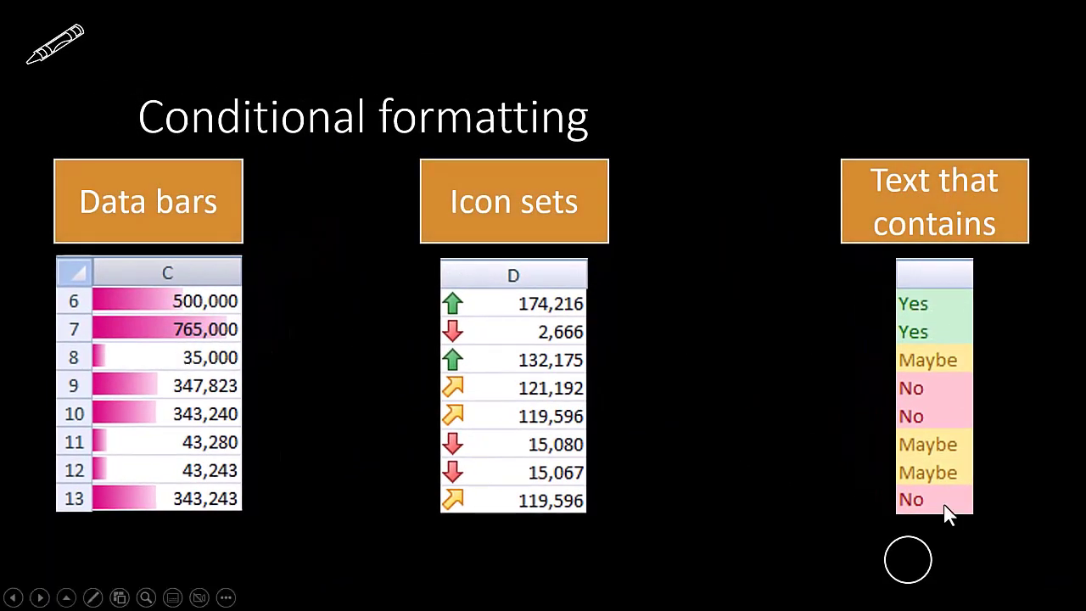
Switch back to the Excel workbook, open the Cond 4mat ex sheet and select the highlighted expenses Office supplies, Printing and Raw materials.
{"action": "key", "text": "alt+Tab"}
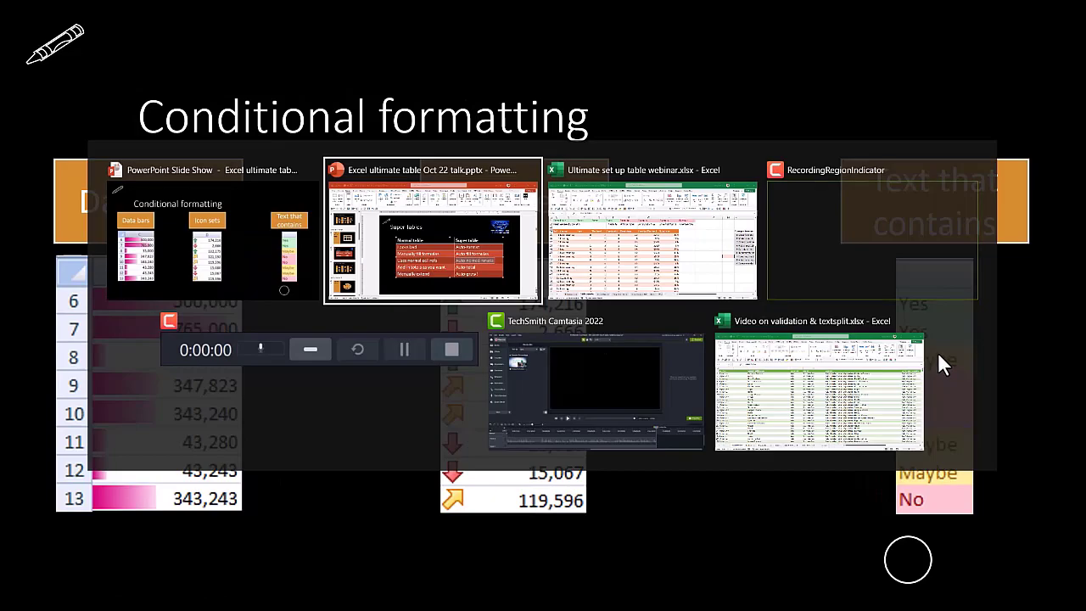
{"action": "key", "text": "Tab"}
{"action": "scroll", "coordinate": [158, 308], "scroll_direction": "up", "scroll_amount": 10}
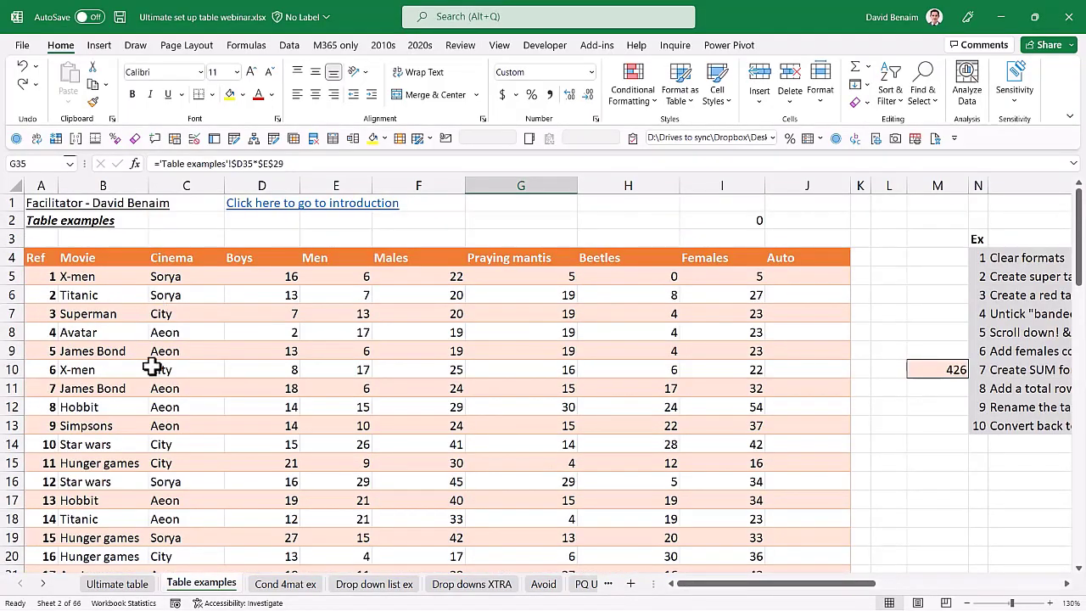
{"action": "left_click", "coordinate": [285, 584]}
{"action": "left_click_drag", "start_coordinate": [85, 308], "coordinate": [286, 441]}
{"action": "left_click", "coordinate": [62, 316]}
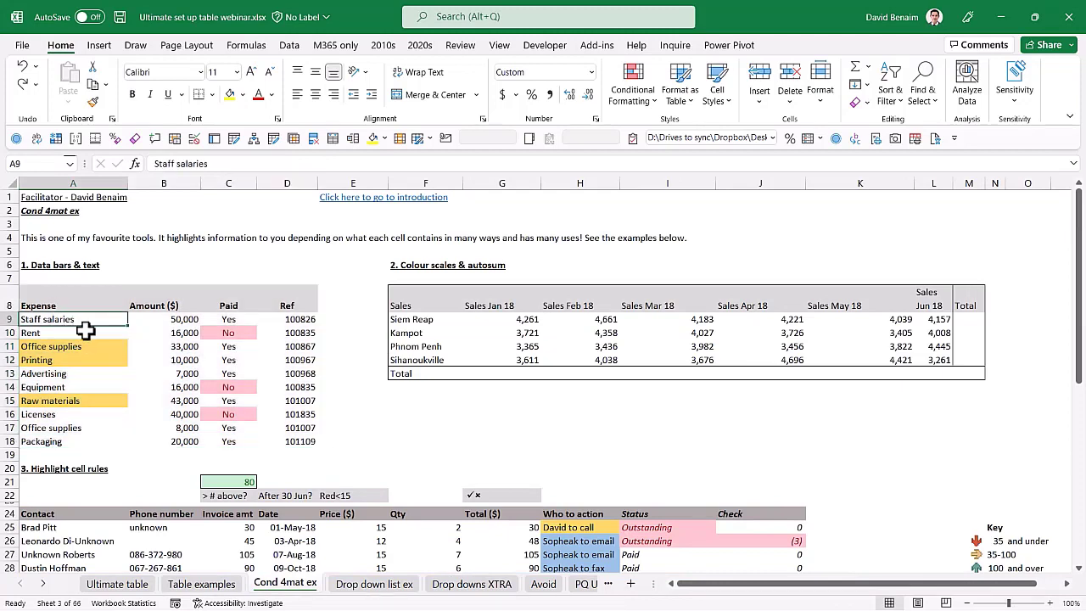
{"action": "left_click_drag", "start_coordinate": [89, 346], "coordinate": [95, 359]}
{"action": "left_click", "coordinate": [100, 400], "text": "ctrl"}
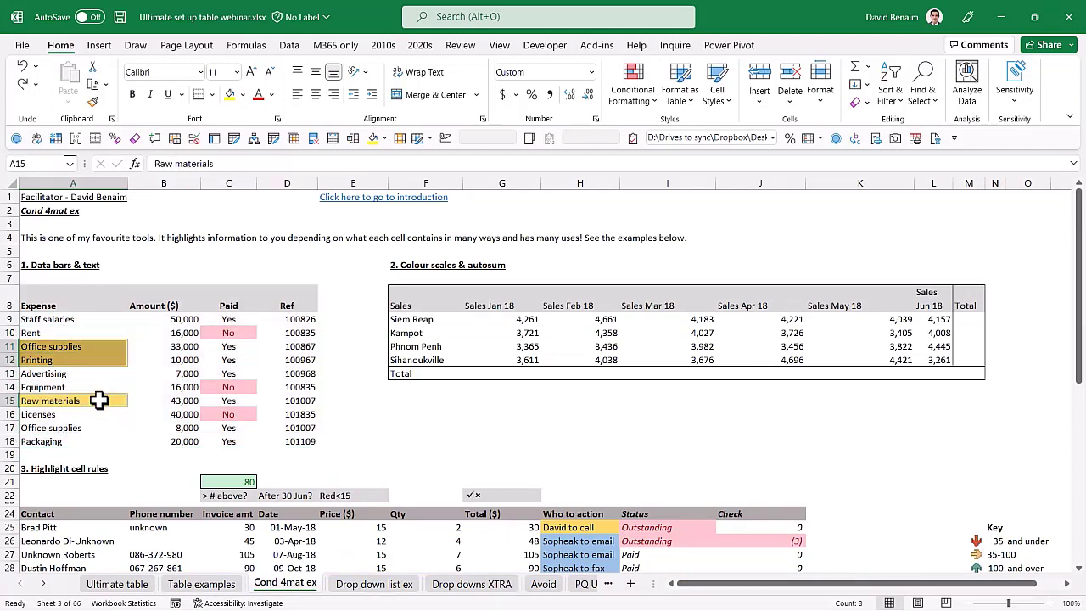
Change the Paid entries to no for Printing and yes for Rent to test the existing conditional formatting.
{"action": "left_click", "coordinate": [223, 332]}
{"action": "left_click", "coordinate": [246, 362]}
{"action": "type", "text": "no"}
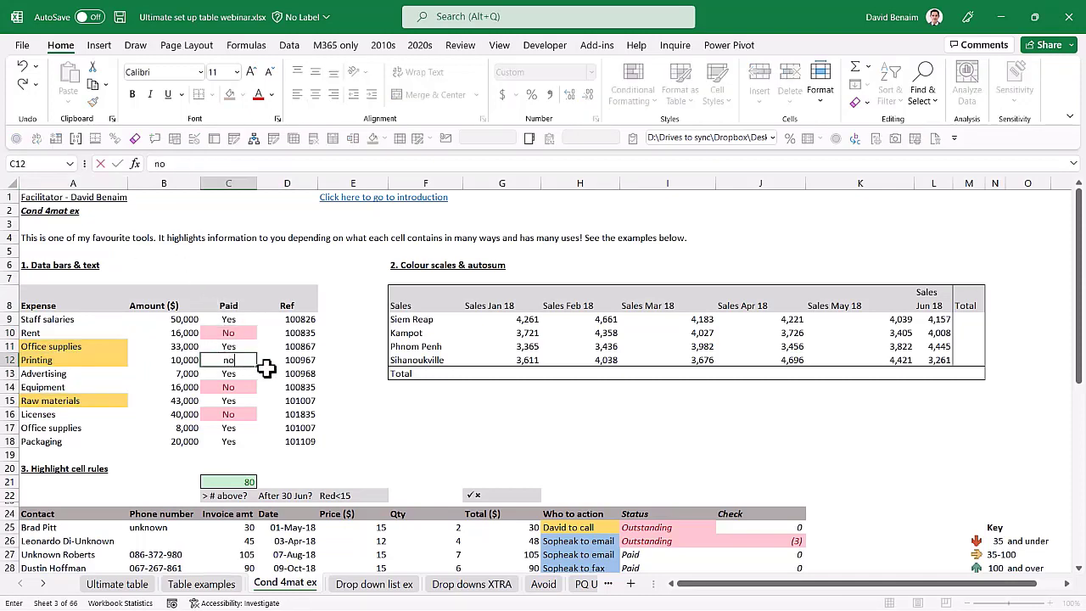
{"action": "key", "text": "Return"}
{"action": "key", "text": "Up"}
{"action": "key", "text": "Up"}
{"action": "key", "text": "Up"}
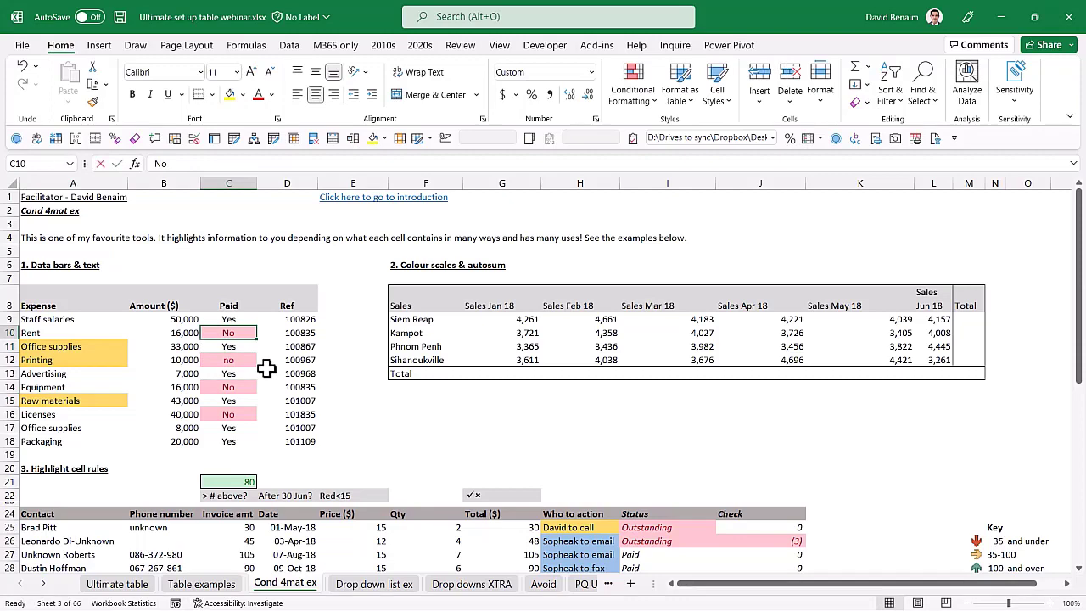
{"action": "type", "text": "yes"}
{"action": "key", "text": "Return"}
{"action": "key", "text": "Down"}
{"action": "key", "text": "Down"}
{"action": "key", "text": "Down"}
{"action": "key", "text": "Down"}
{"action": "key", "text": "Down"}
{"action": "key", "text": "Down"}
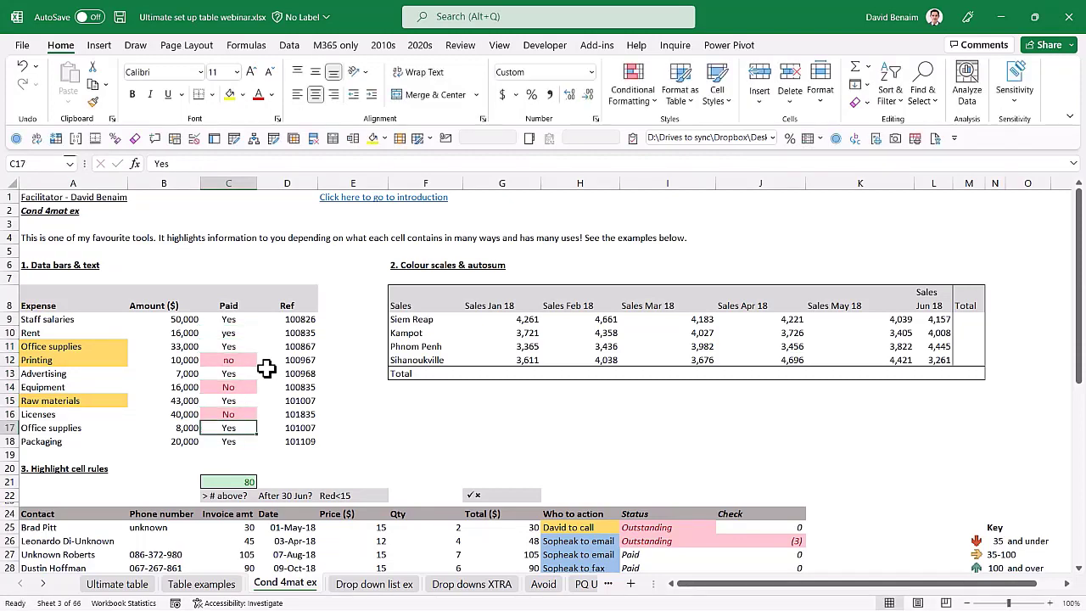
{"action": "key", "text": "Up"}
{"action": "key", "text": "Up"}
{"action": "key", "text": "Up"}
{"action": "key", "text": "Up"}
{"action": "key", "text": "Up"}
{"action": "key", "text": "Up"}
{"action": "key", "text": "Up"}
{"action": "key", "text": "Up"}
{"action": "key", "text": "Left"}
{"action": "key", "text": "Left"}
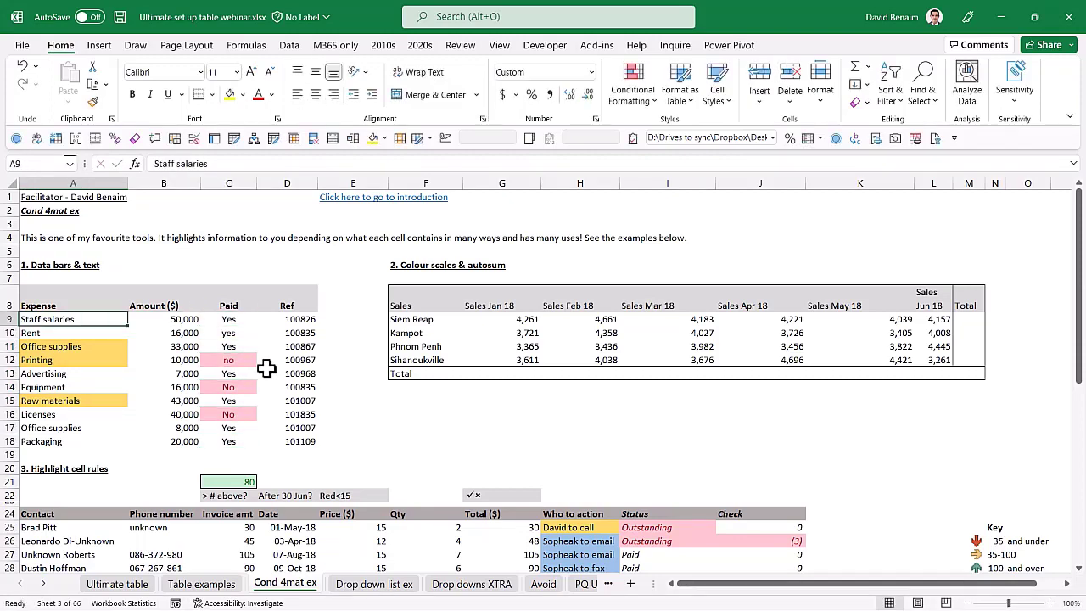
Add a Text That Contains rule to all Paid entries, formatting "yes" with Green Fill with Dark Green Text.
{"action": "key", "text": "Right"}
{"action": "key", "text": "Right"}
{"action": "key", "text": "ctrl+shift+Down"}
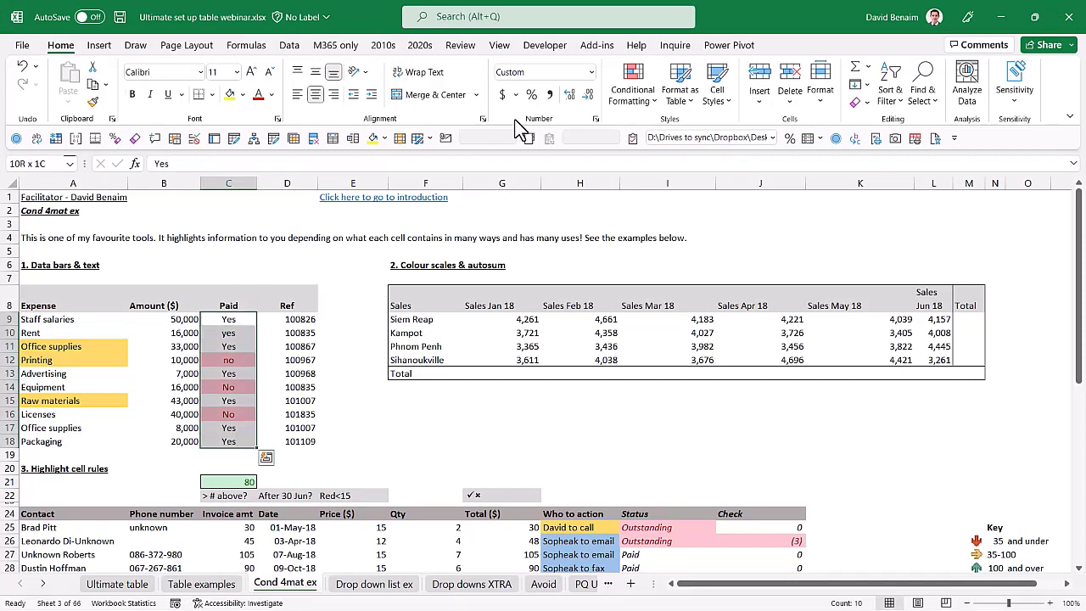
{"action": "left_click", "coordinate": [633, 94]}
{"action": "mouse_move", "coordinate": [687, 133]}
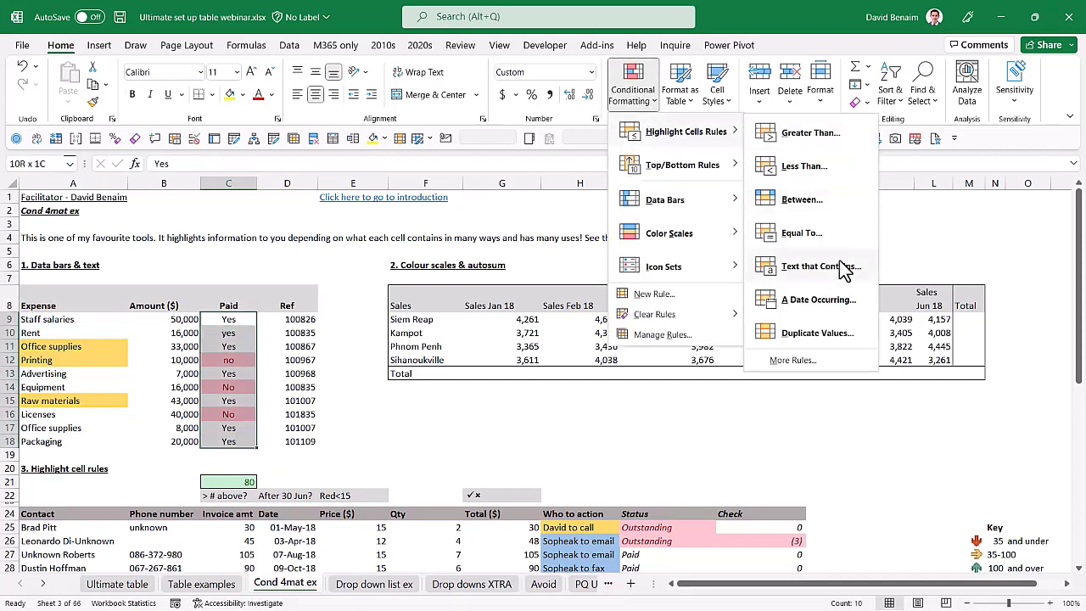
{"action": "left_click", "coordinate": [814, 266]}
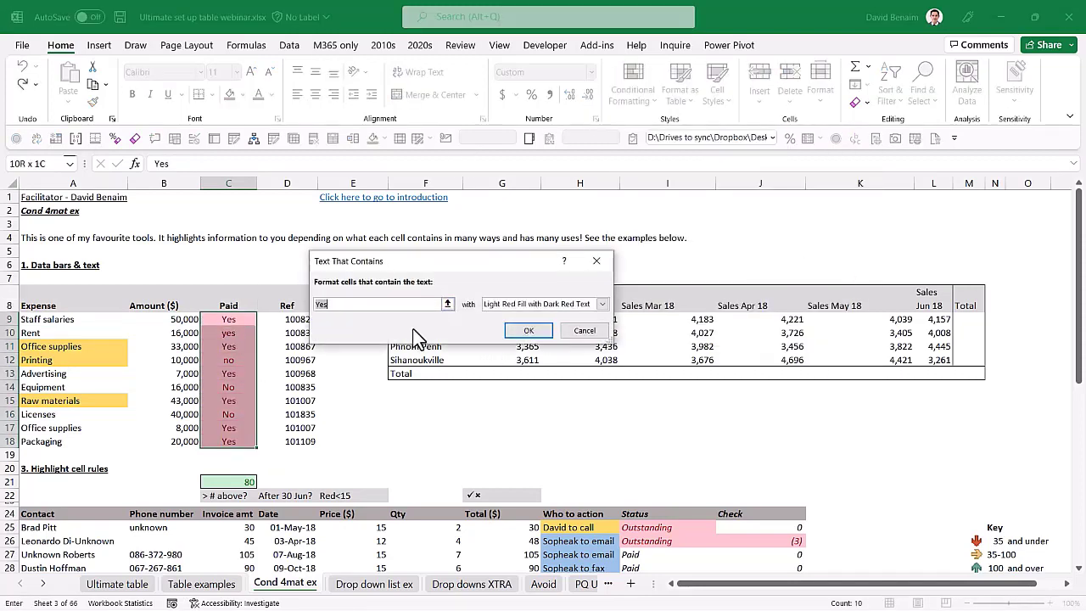
{"action": "type", "text": "yes"}
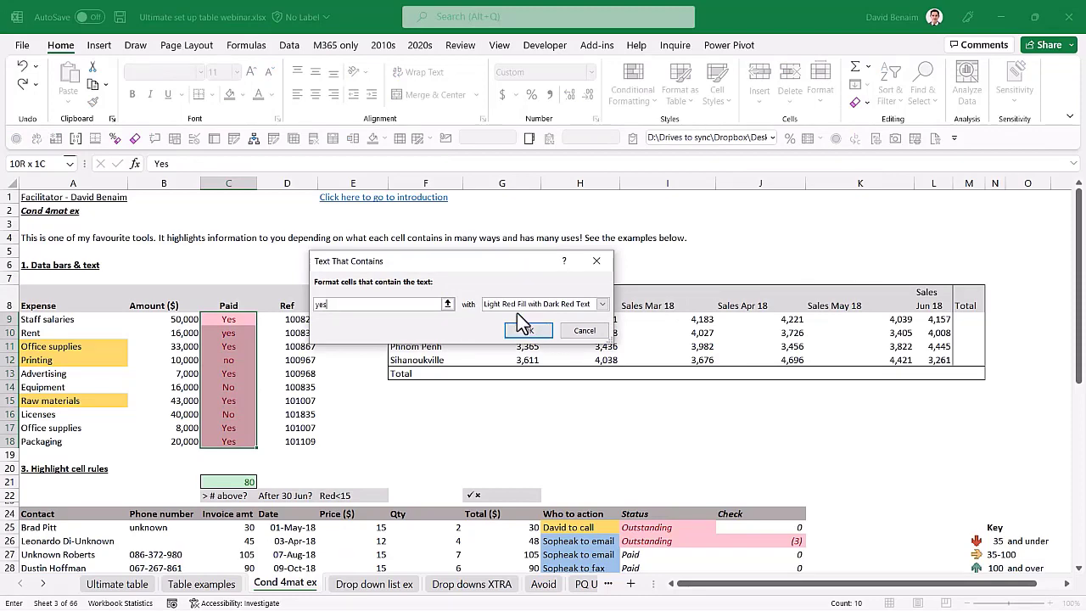
{"action": "left_click", "coordinate": [601, 304]}
{"action": "left_click", "coordinate": [543, 336]}
{"action": "left_click", "coordinate": [529, 330]}
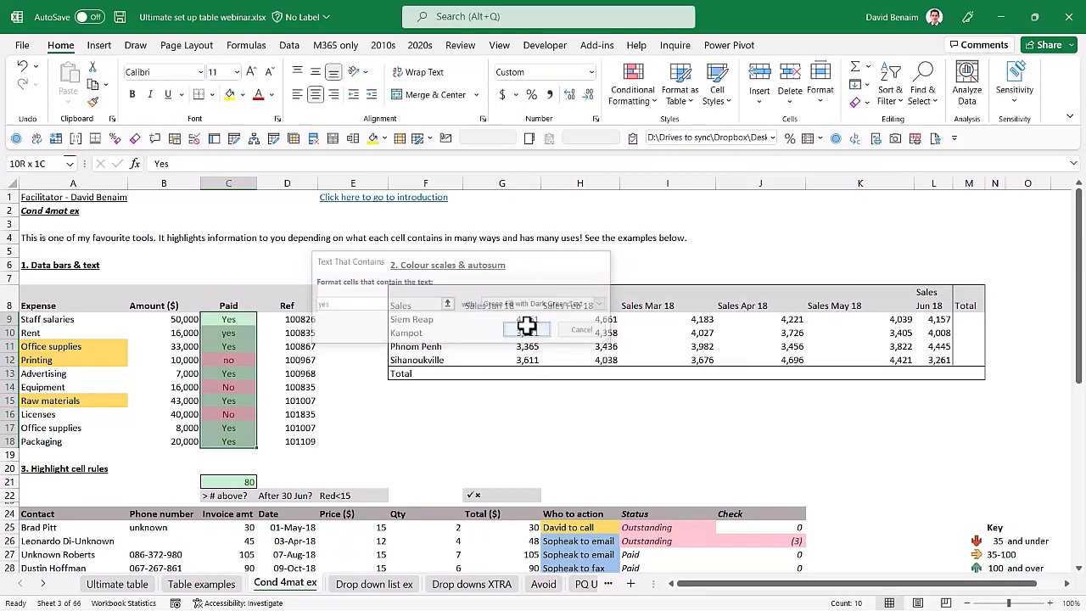
Check the conditional formatting across the Paid column of the expense list.
{"action": "left_click", "coordinate": [239, 333]}
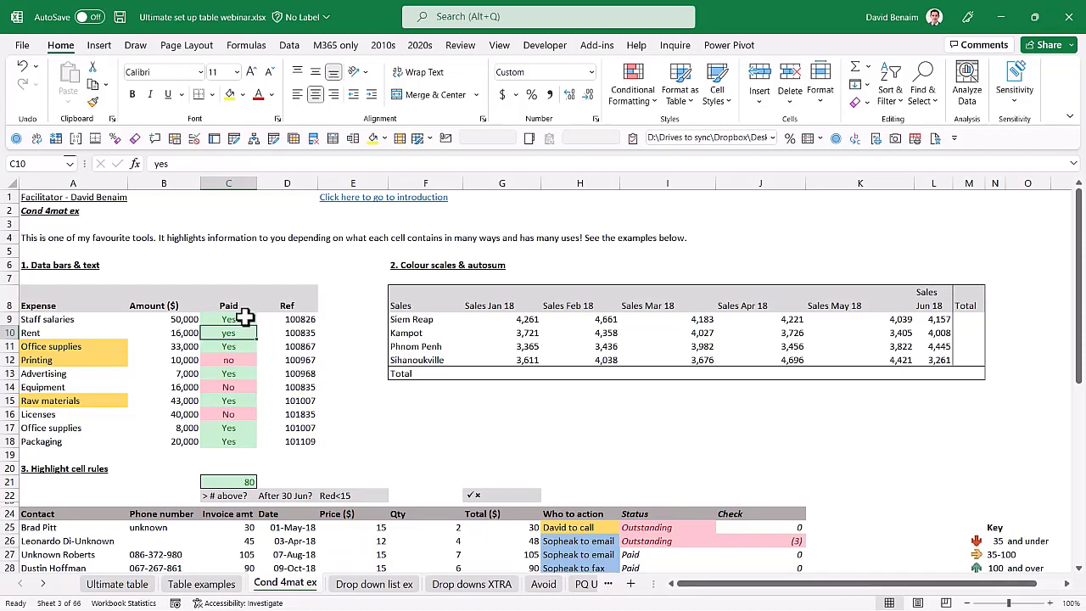
{"action": "left_click_drag", "start_coordinate": [239, 305], "coordinate": [241, 434]}
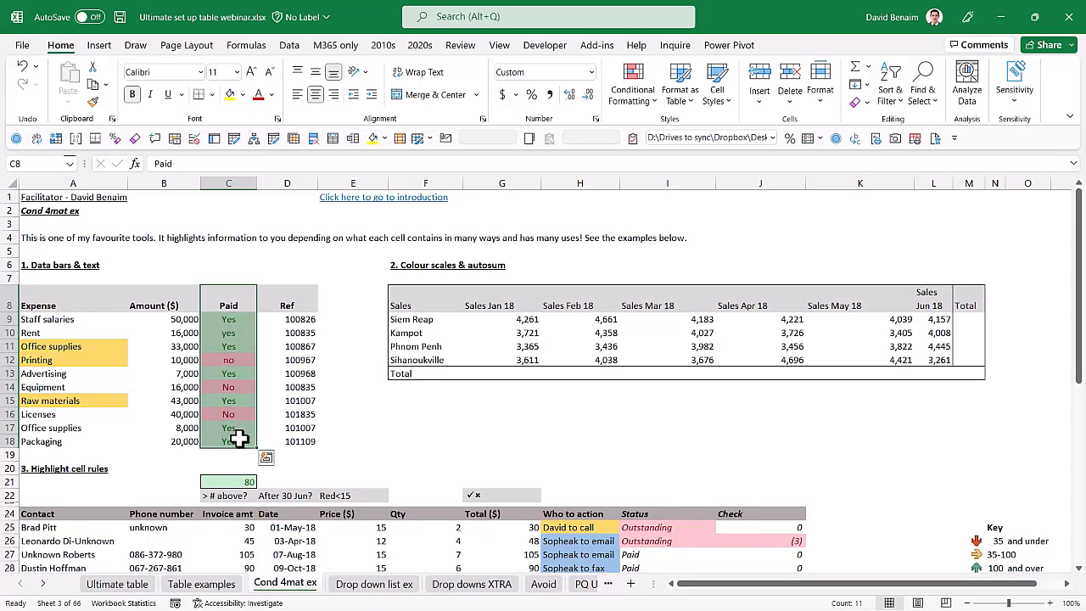
{"action": "left_click", "coordinate": [117, 317]}
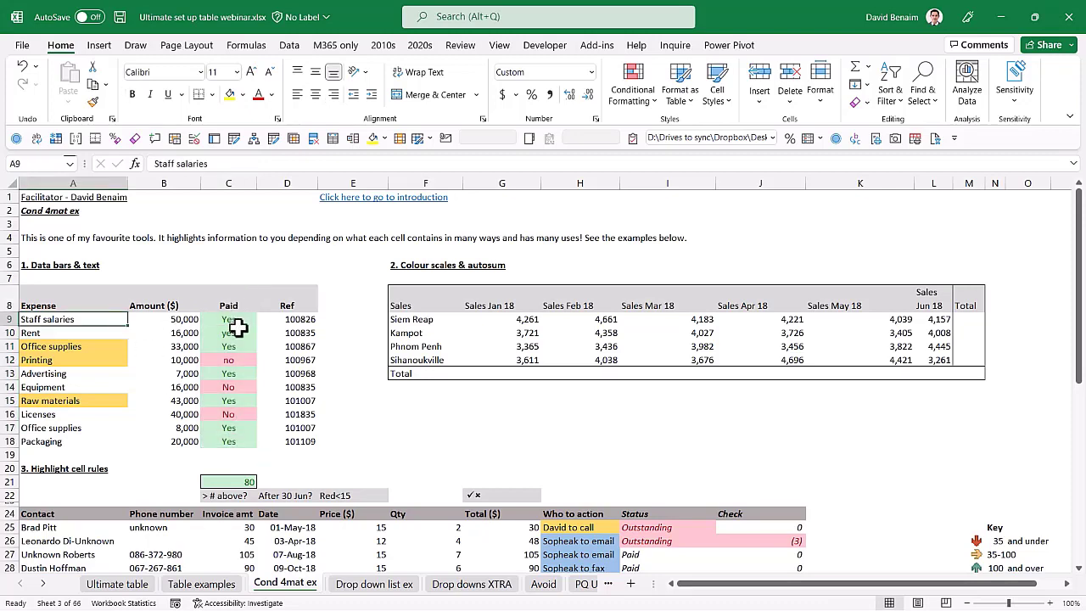
Extend the Paid entry for Rent to "yes paid last week" and left-align it to test the text rule.
{"action": "left_click", "coordinate": [240, 333]}
{"action": "key", "text": "F2"}
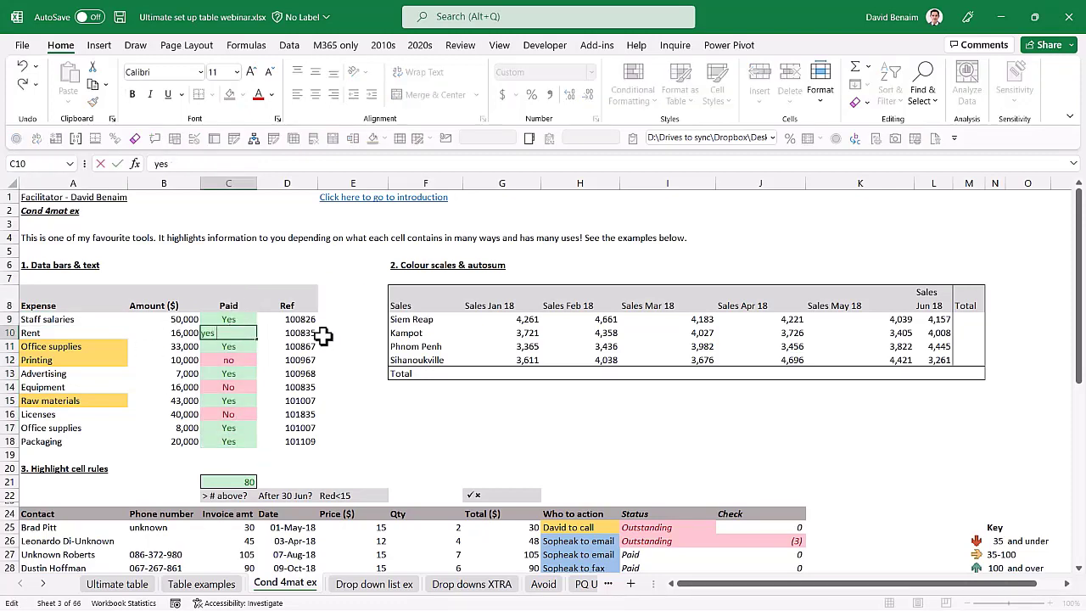
{"action": "type", "text": "paid last week"}
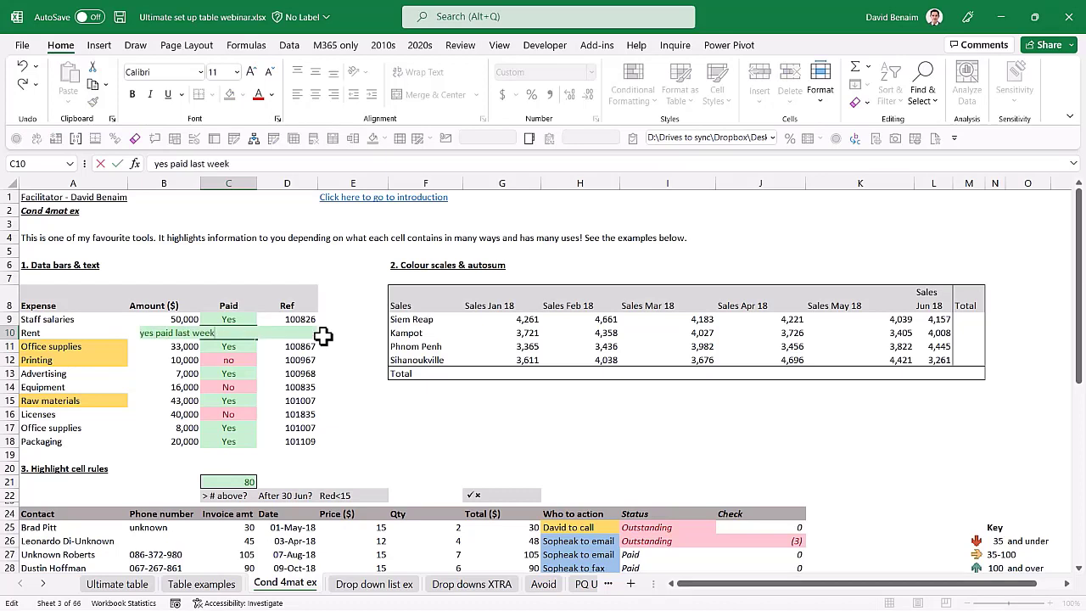
{"action": "key", "text": "ctrl+Return"}
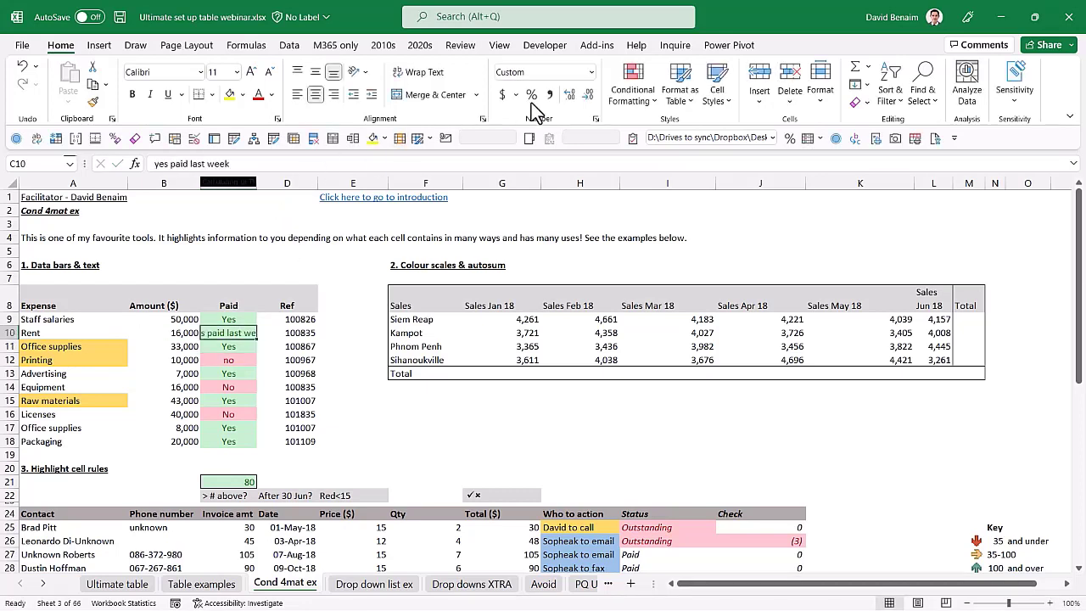
{"action": "left_click", "coordinate": [316, 95]}
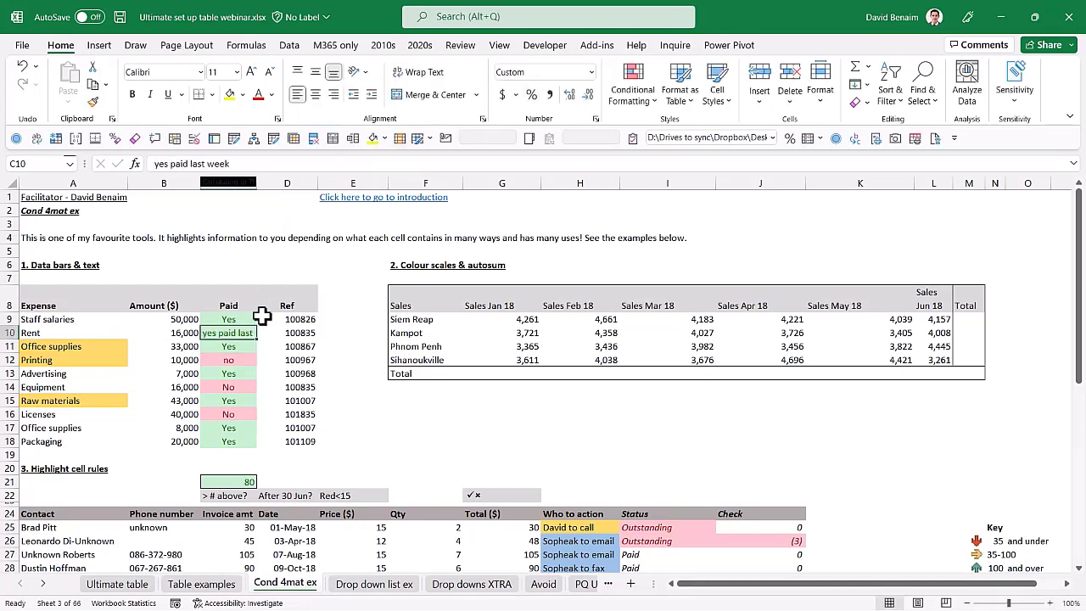
Inspect the Paid entry for Office supplies and the other entries in the Paid column without changing them.
{"action": "left_click", "coordinate": [229, 346]}
{"action": "double_click", "coordinate": [229, 346]}
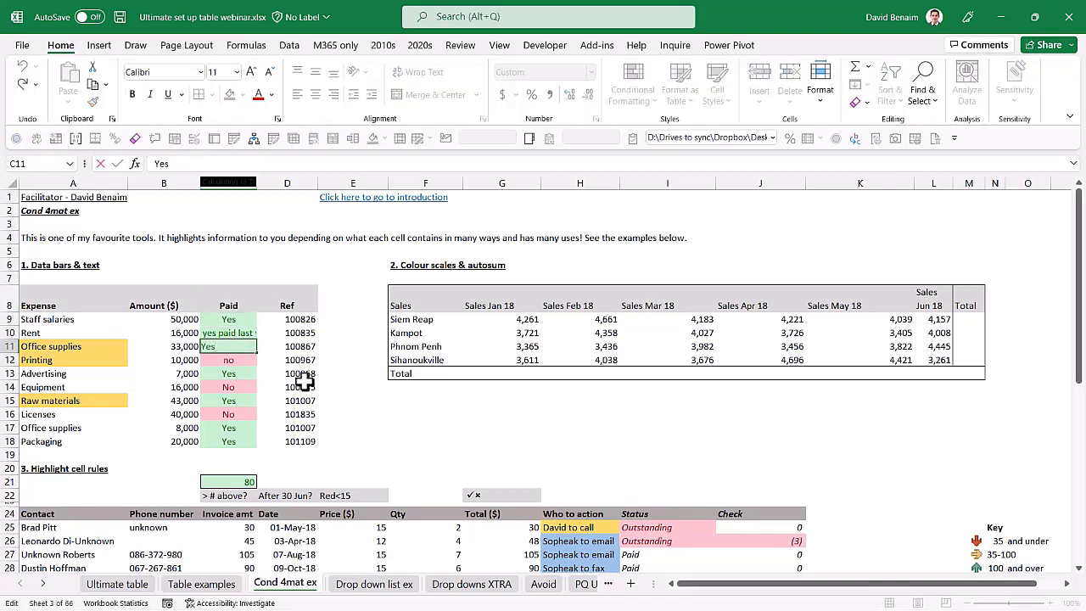
{"action": "key", "text": "Escape"}
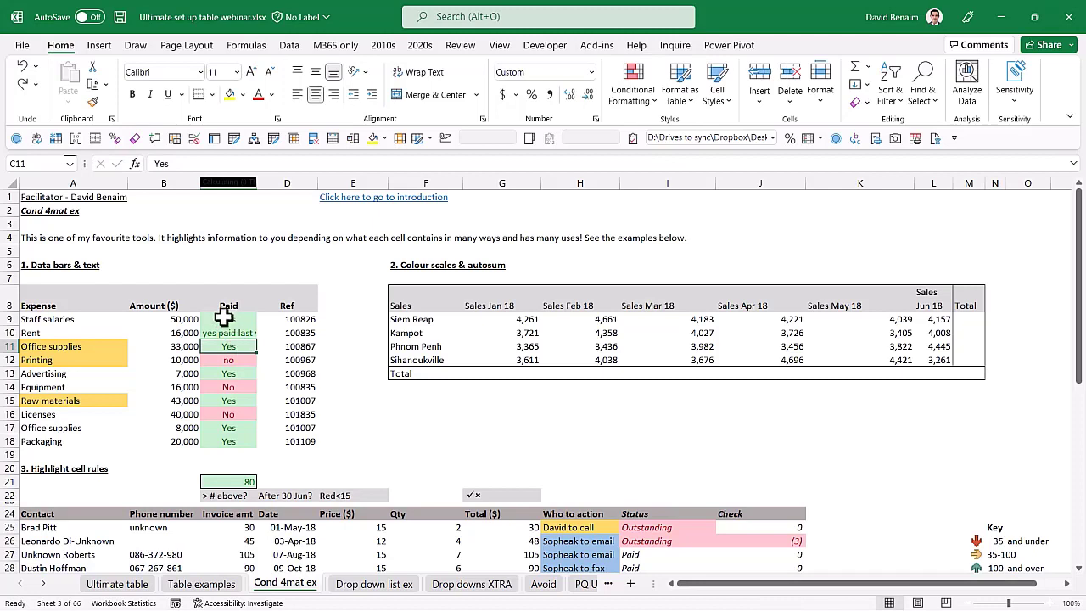
{"action": "left_click_drag", "start_coordinate": [222, 316], "coordinate": [221, 444]}
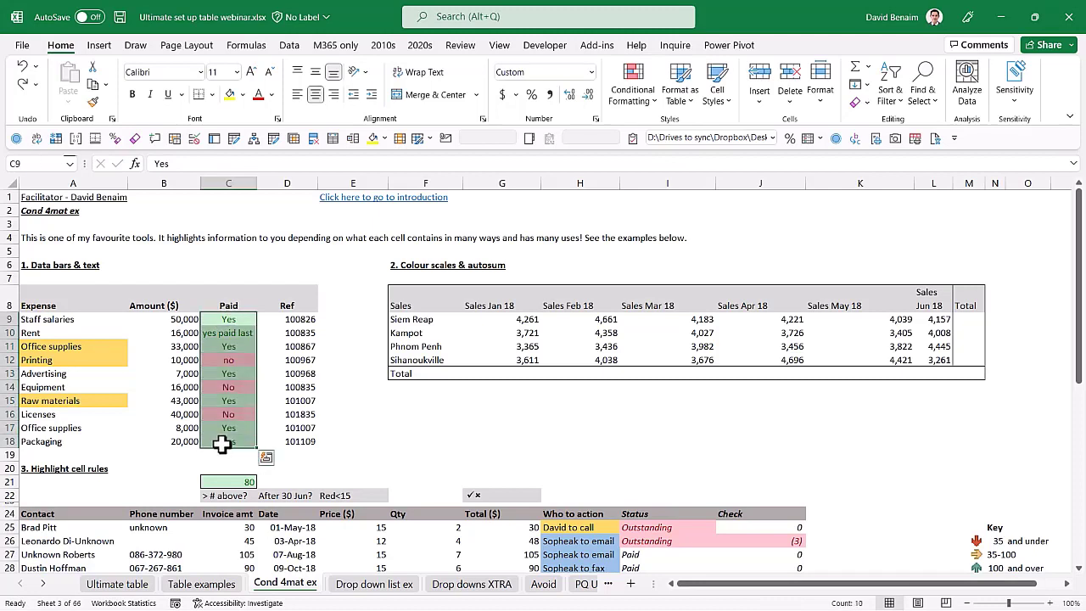
Highlight duplicate values in the expense list's Ref column with Light Red Fill with Dark Red Text.
{"action": "left_click_drag", "start_coordinate": [286, 320], "coordinate": [291, 440]}
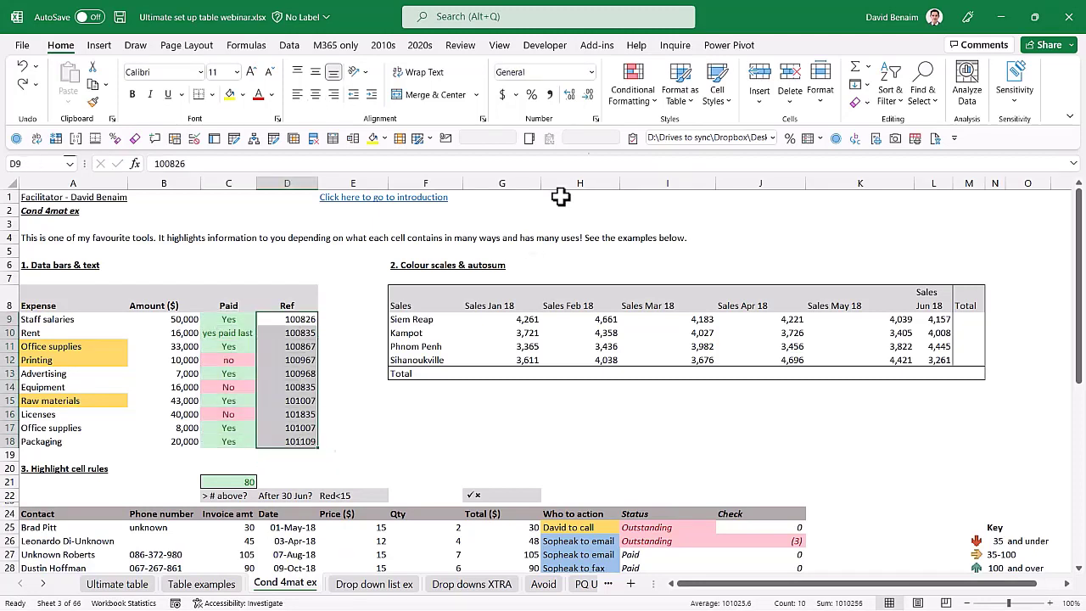
{"action": "left_click", "coordinate": [643, 95]}
{"action": "mouse_move", "coordinate": [679, 119]}
{"action": "left_click", "coordinate": [824, 335]}
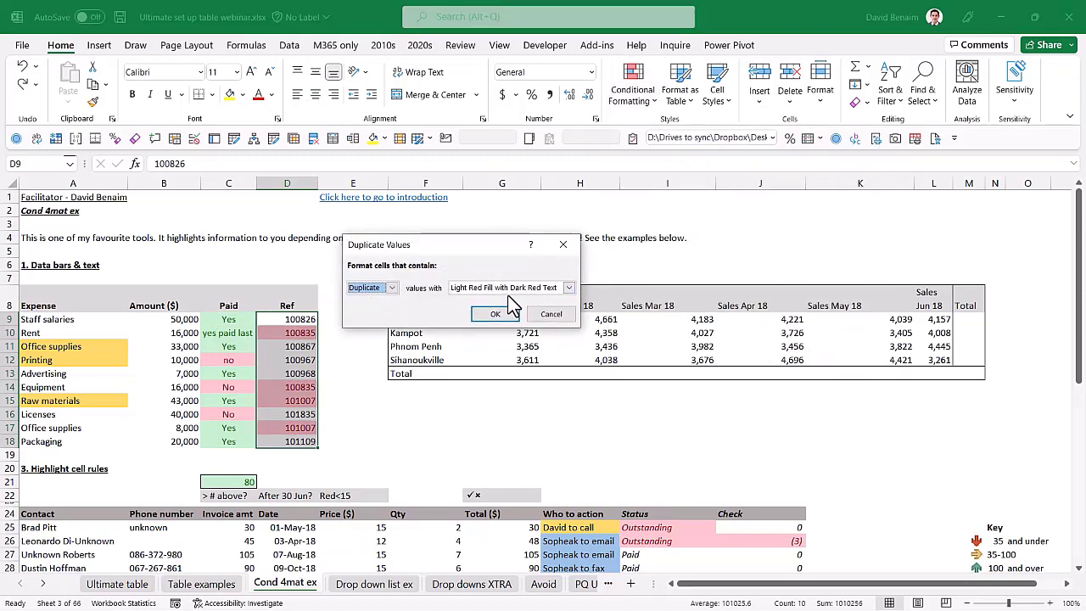
{"action": "left_click", "coordinate": [494, 314]}
{"action": "left_click", "coordinate": [293, 386]}
{"action": "key", "text": "F2"}
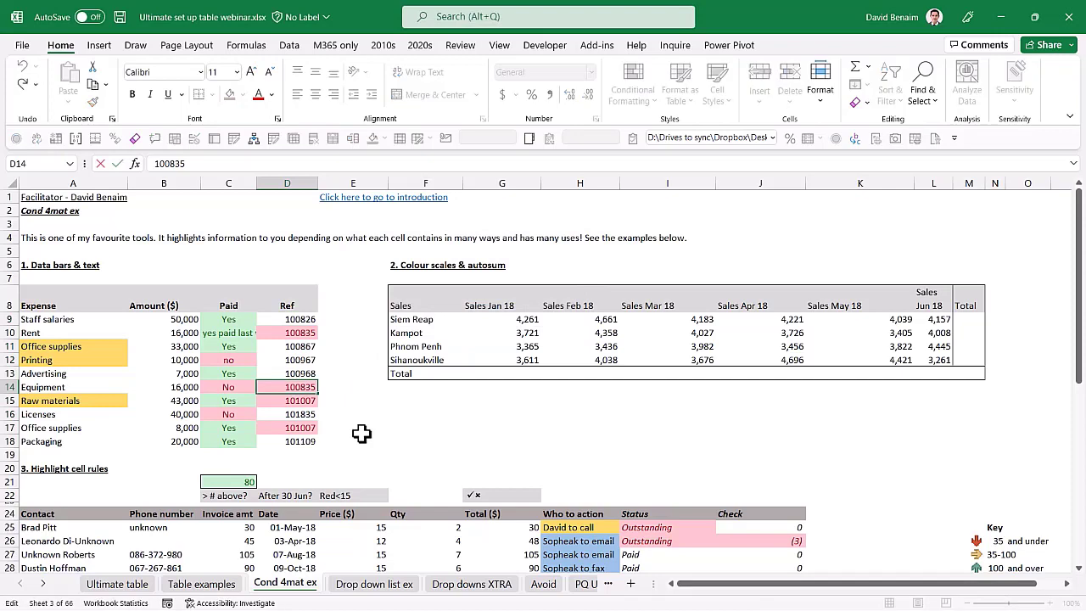
{"action": "key", "text": "Escape"}
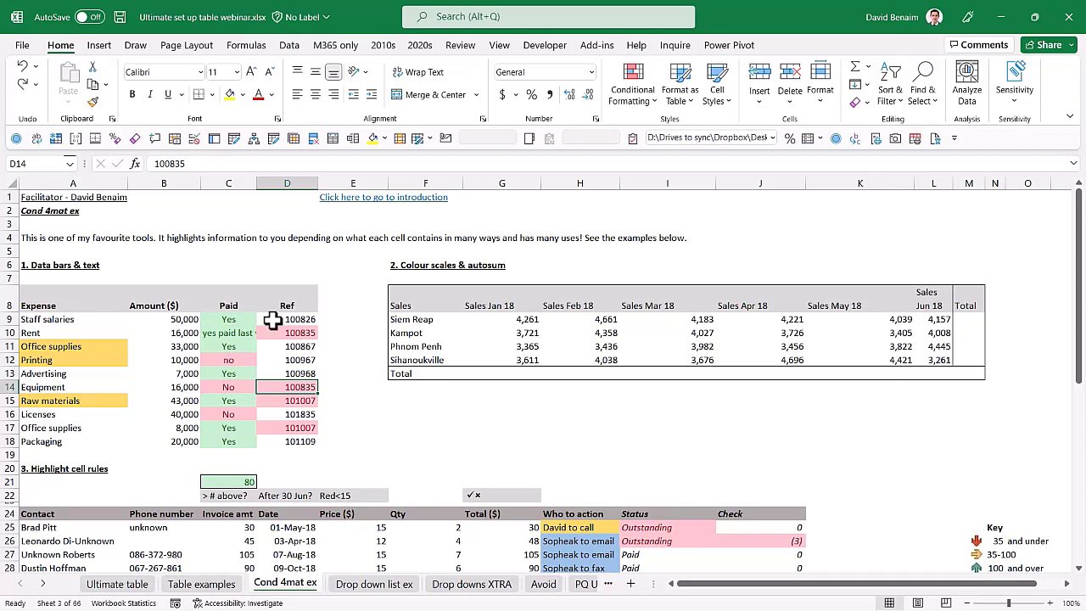
Apply green gradient data bars to all values in the expense list's Amount ($) column.
{"action": "left_click_drag", "start_coordinate": [163, 318], "coordinate": [163, 439]}
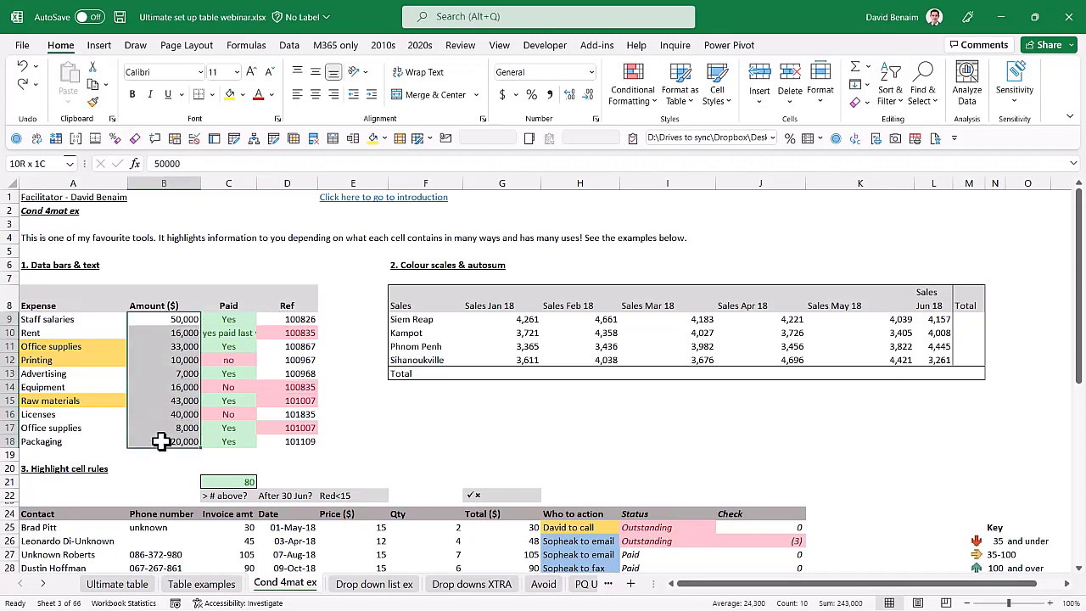
{"action": "left_click", "coordinate": [632, 85]}
{"action": "mouse_move", "coordinate": [678, 208]}
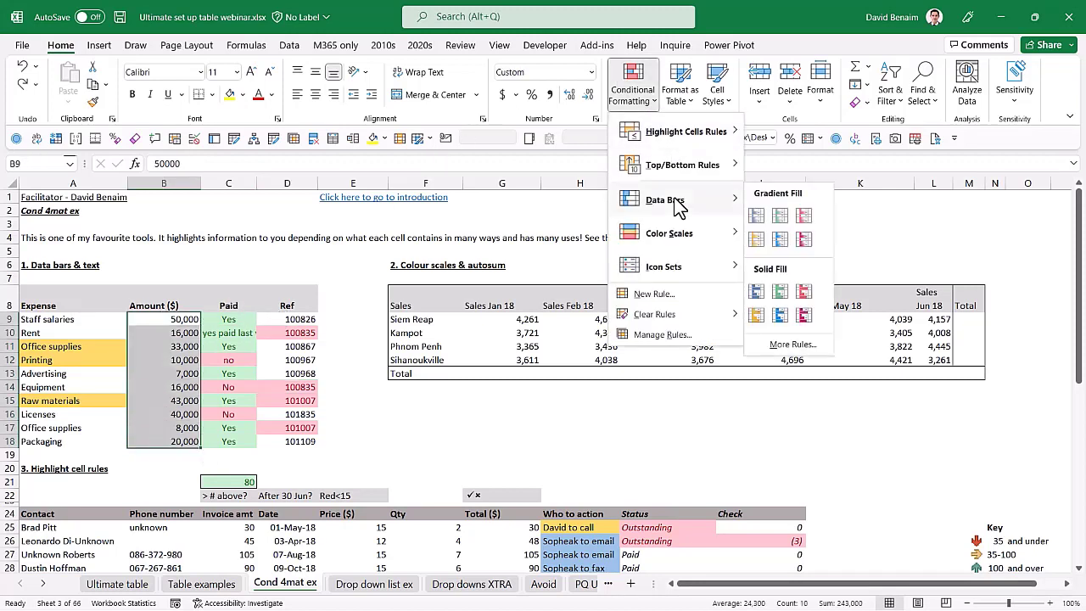
{"action": "left_click", "coordinate": [780, 217]}
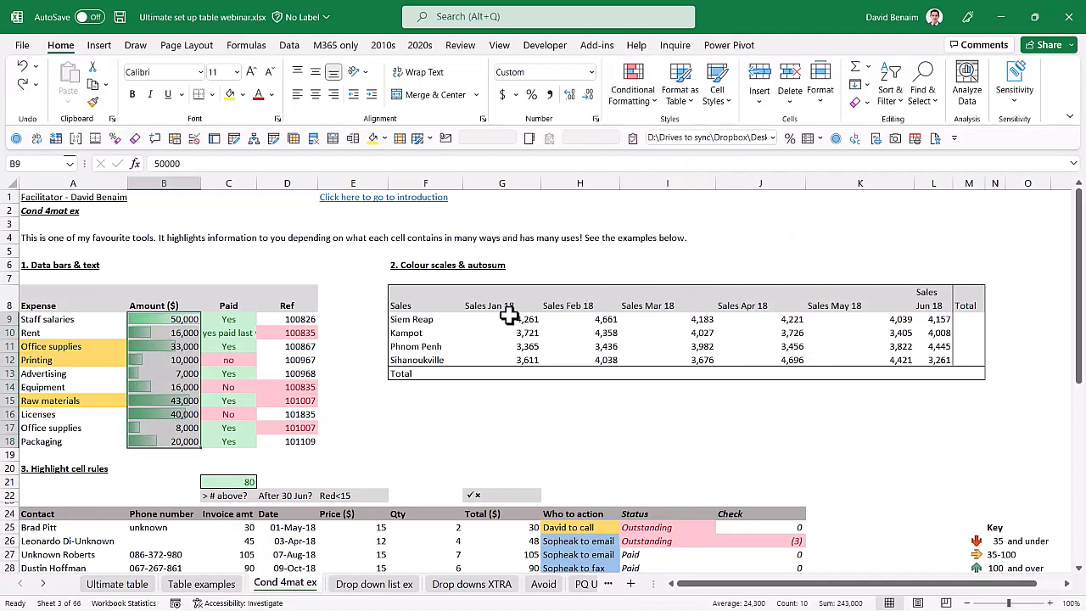
Apply the green-yellow-red color scale to the January to June sales figures of all four cities.
{"action": "left_click_drag", "start_coordinate": [509, 319], "coordinate": [939, 360]}
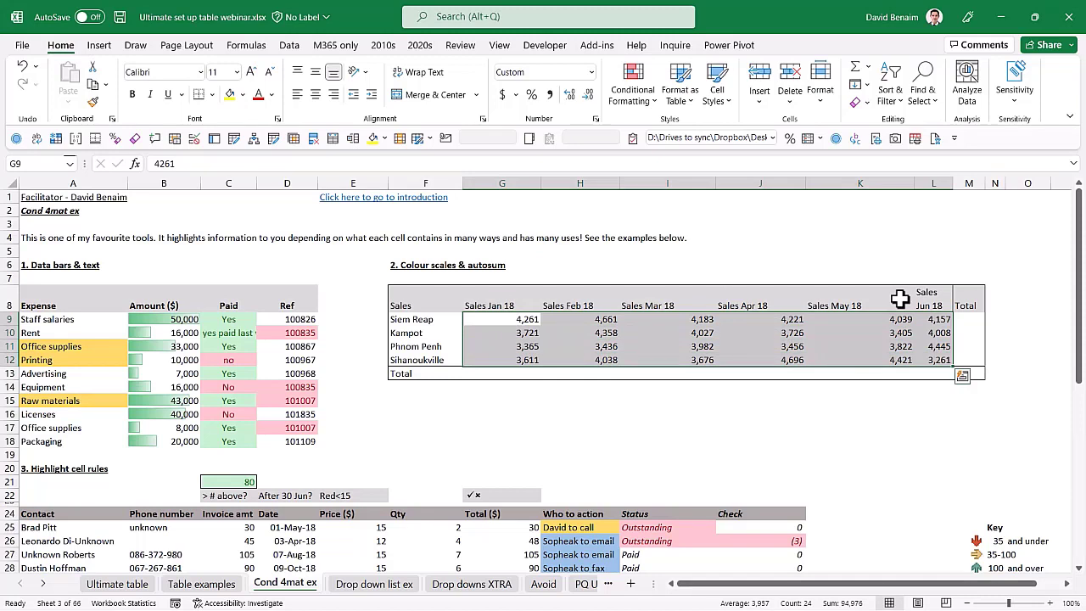
{"action": "left_click", "coordinate": [631, 89]}
{"action": "mouse_move", "coordinate": [669, 234]}
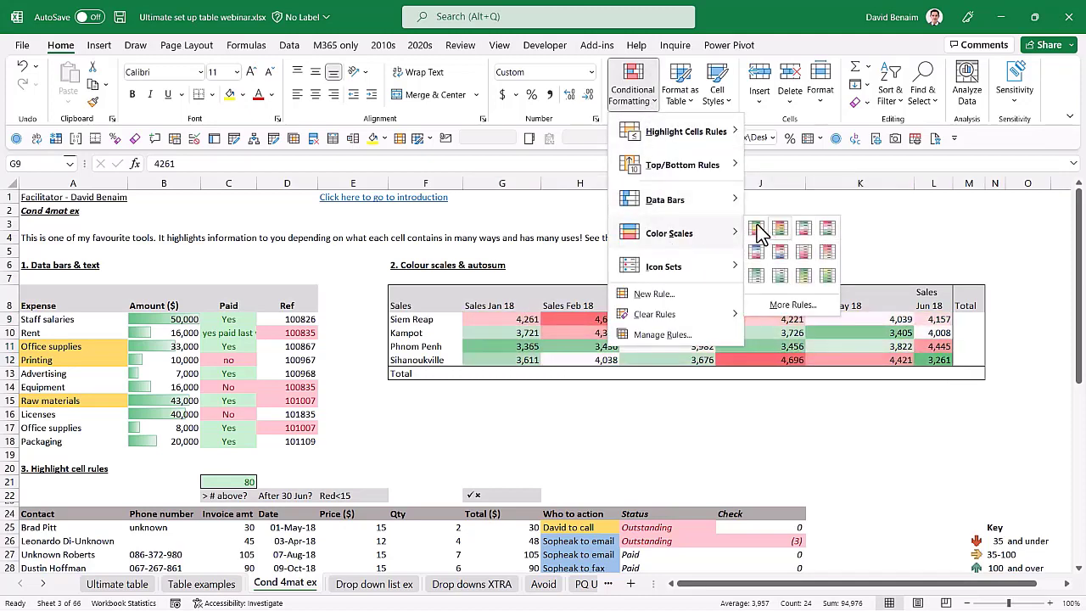
{"action": "left_click", "coordinate": [758, 230]}
Test the color scale with 90000 as Sihanoukville's Apr 18 sales and undo the entry.
{"action": "left_click", "coordinate": [766, 361]}
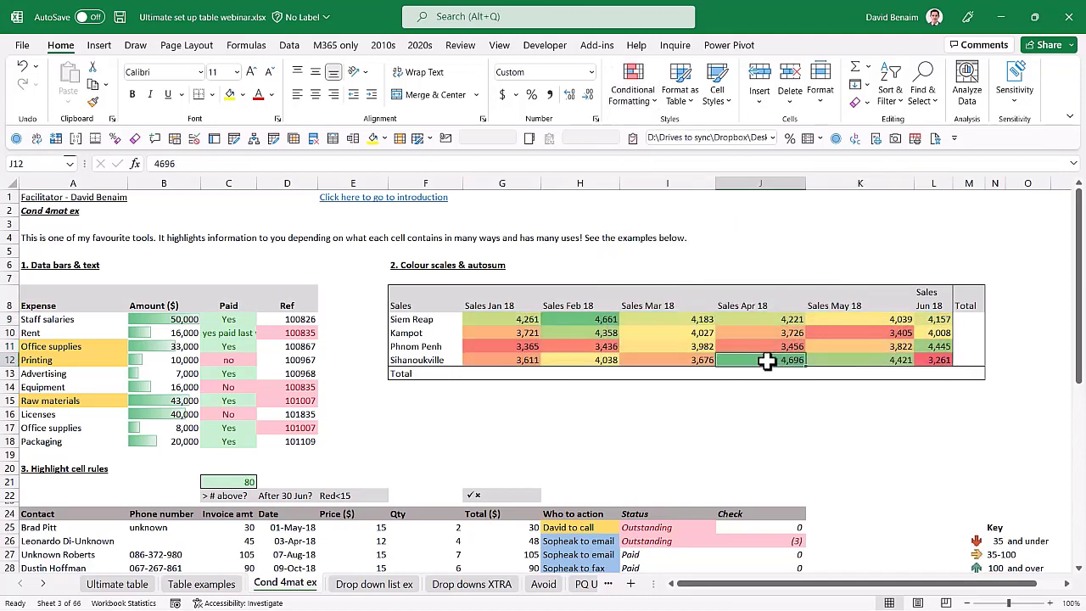
{"action": "type", "text": "90000"}
{"action": "key", "text": "ctrl+Return"}
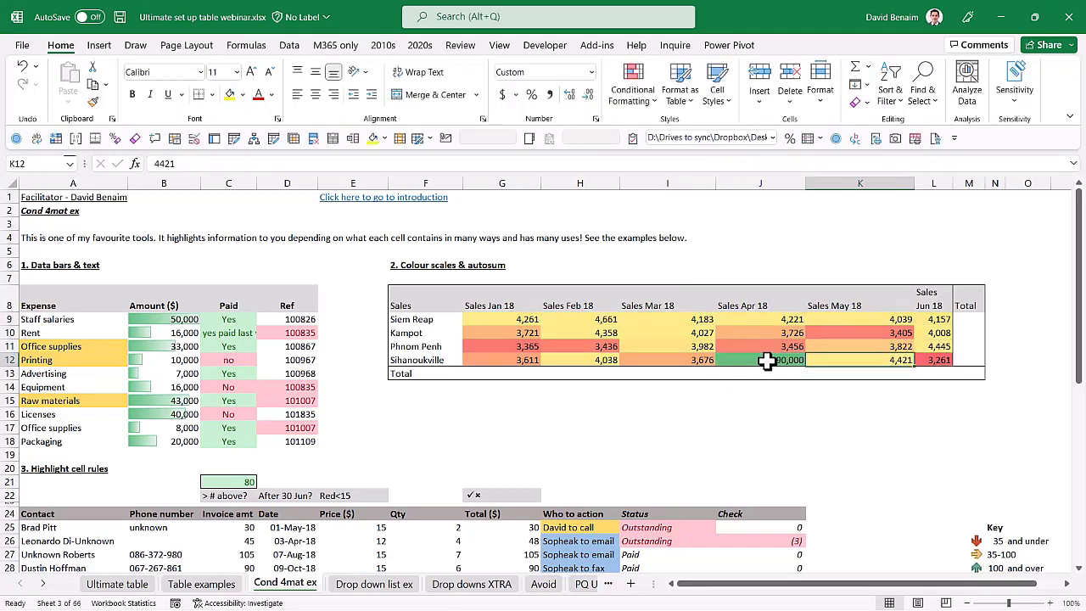
{"action": "key", "text": "ctrl+z"}
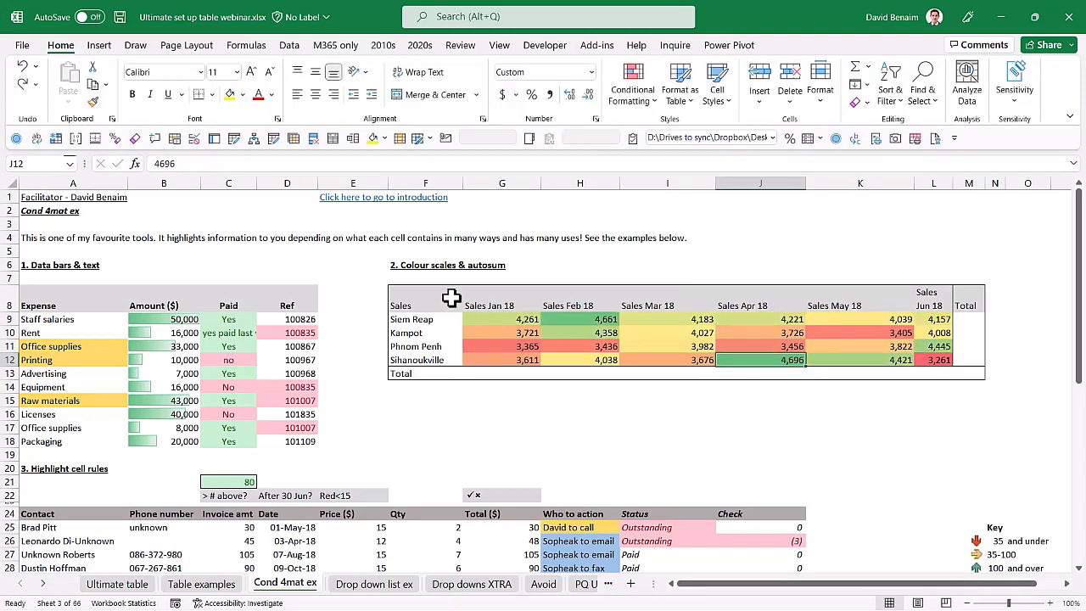
Note the AutoSum shortcut as "Alt =" in cell G15 beneath the sales table.
{"action": "left_click_drag", "start_coordinate": [451, 300], "coordinate": [969, 368]}
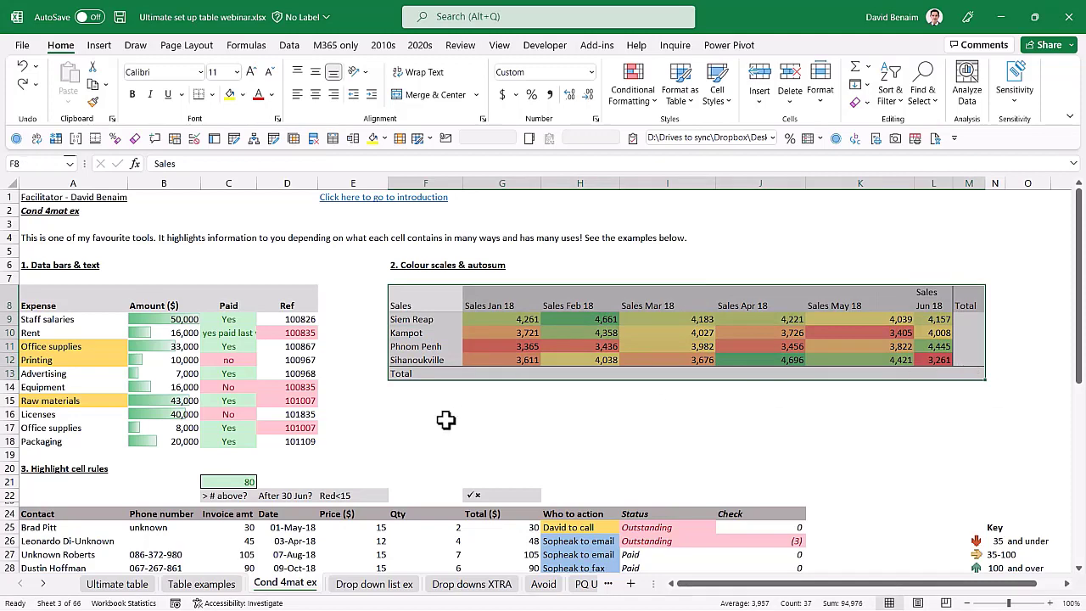
{"action": "left_click", "coordinate": [504, 401]}
{"action": "type", "text": "Al"}
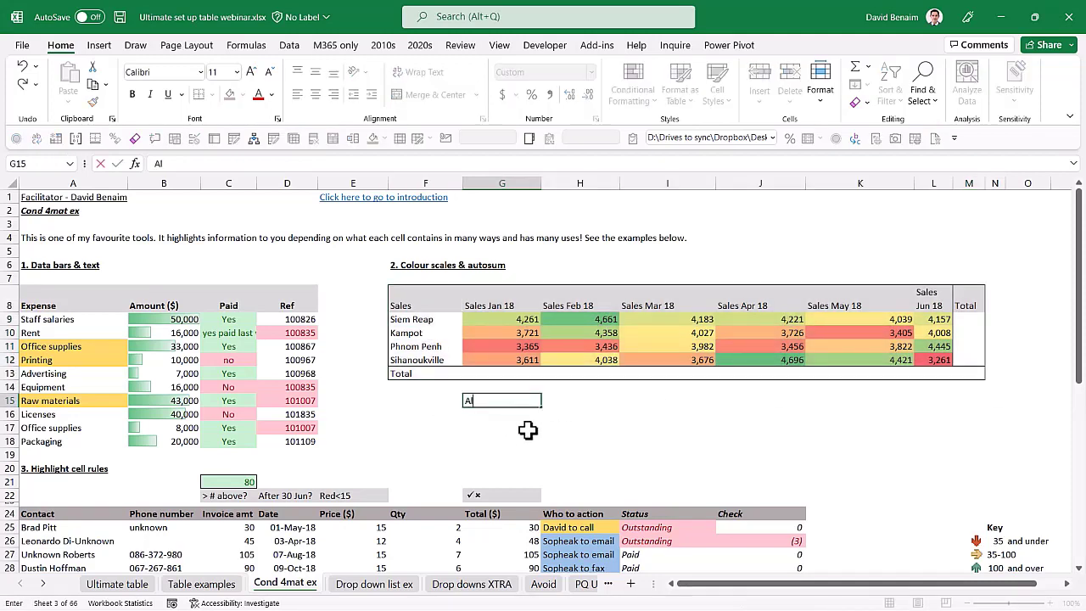
{"action": "type", "text": "t ="}
{"action": "key", "text": "Return"}
Total the Jan 18 sales of the four cities with AutoSum in cell G13.
{"action": "key", "text": "Up"}
{"action": "key", "text": "Up"}
{"action": "key", "text": "Up"}
{"action": "key", "text": "alt+equal"}
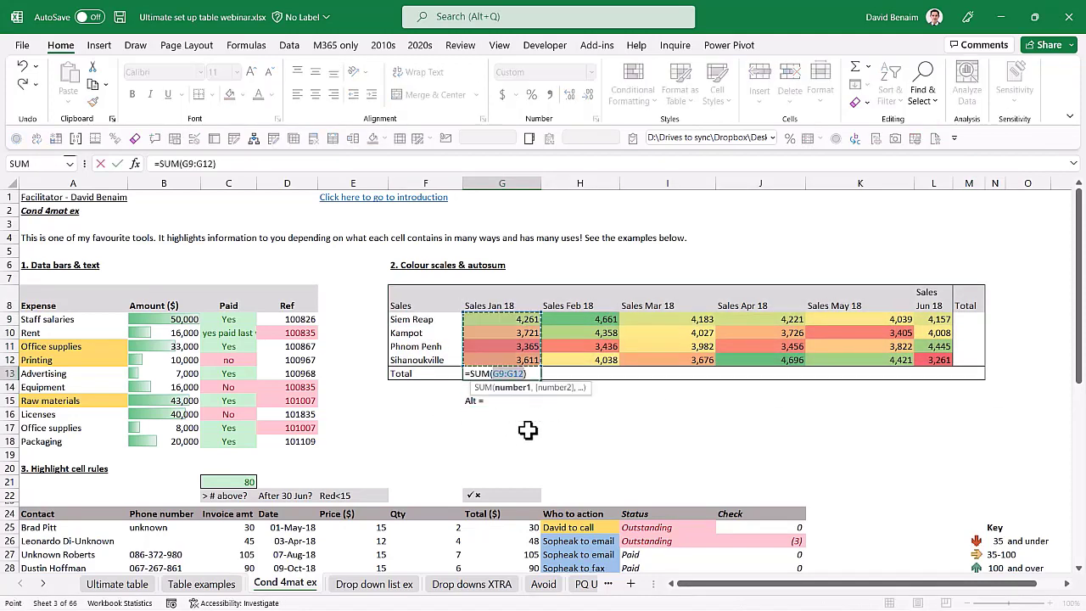
{"action": "key", "text": "Return"}
Fill the whole Total row and Total column of the sales table with AutoSum in one go.
{"action": "key", "text": "Up"}
{"action": "key", "text": "Up"}
{"action": "key", "text": "Up"}
{"action": "key", "text": "ctrl+a"}
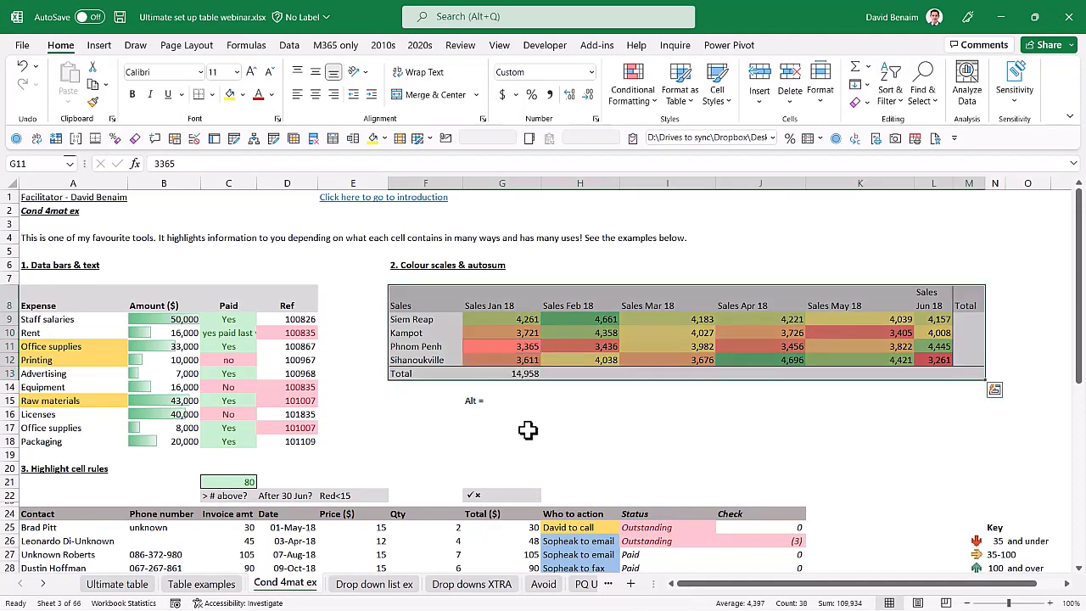
{"action": "key", "text": "alt+equal"}
Inspect the SUM formulas behind Kampot's row total and the Apr 18 column total.
{"action": "double_click", "coordinate": [967, 332]}
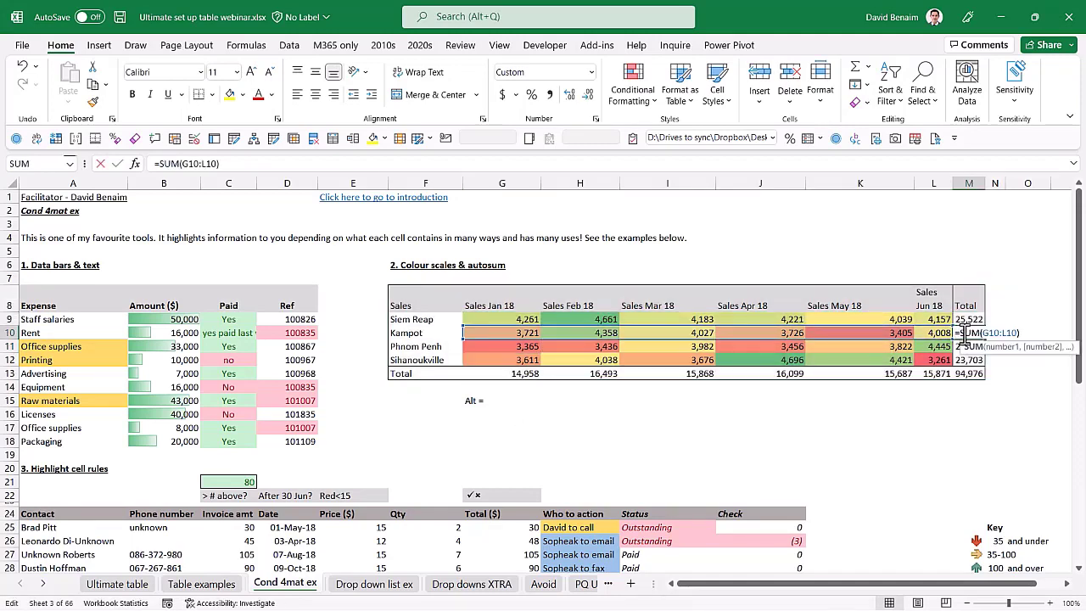
{"action": "left_click", "coordinate": [749, 378]}
{"action": "double_click", "coordinate": [749, 378]}
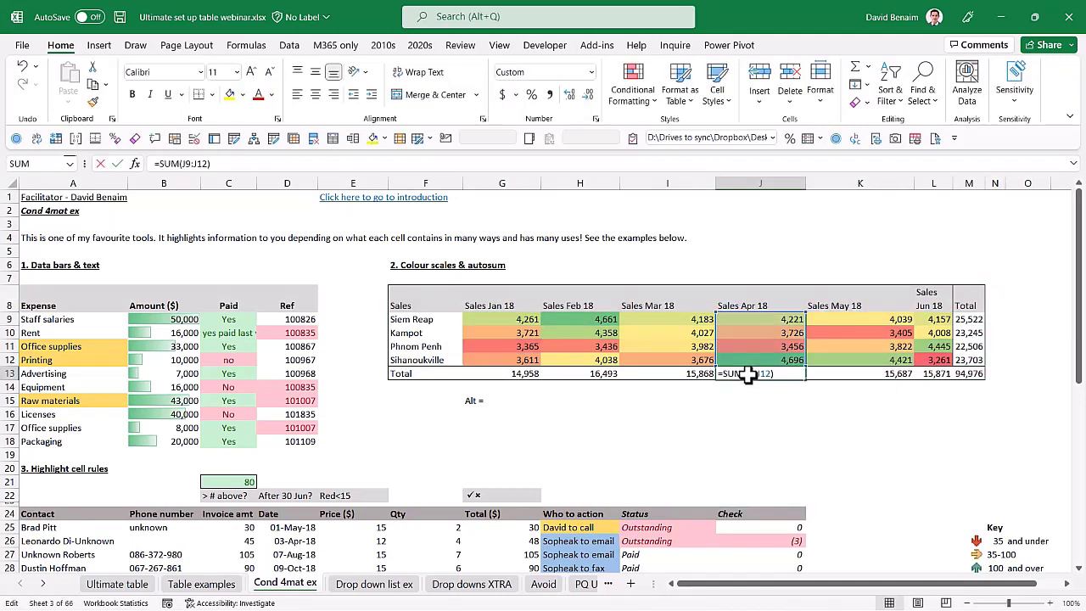
{"action": "left_click", "coordinate": [475, 399]}
{"action": "left_click_drag", "start_coordinate": [492, 374], "coordinate": [971, 375]}
{"action": "left_click", "coordinate": [378, 429]}
{"action": "left_click", "coordinate": [481, 402]}
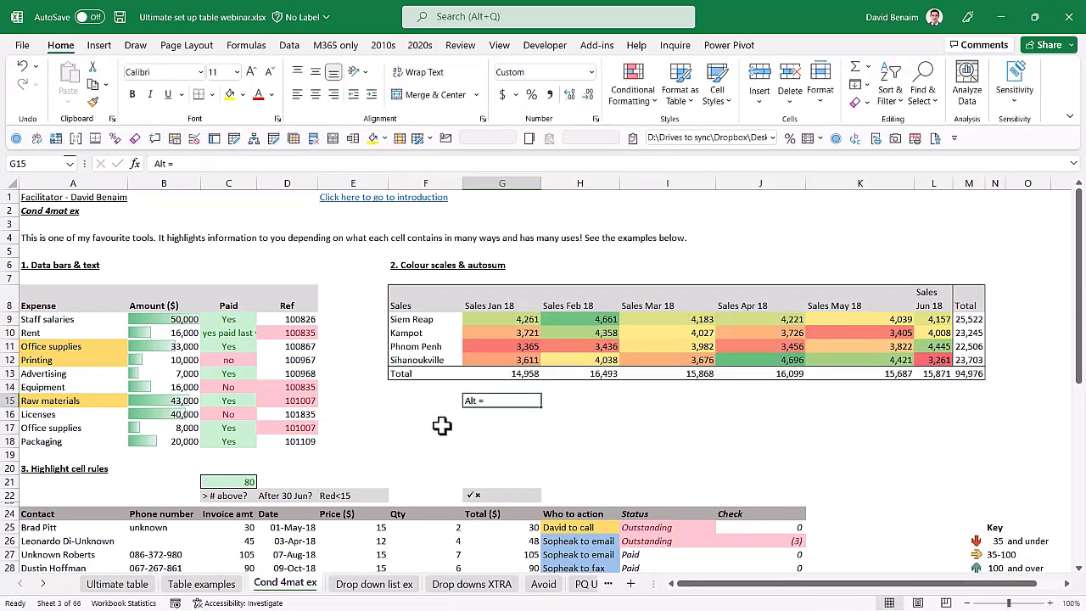
Add a Greater Than rule to the Invoice amt values, comparing with =$C$21 and using Green Fill with Dark Green Text.
{"action": "scroll", "coordinate": [443, 425], "scroll_direction": "down", "scroll_amount": 3}
{"action": "left_click_drag", "start_coordinate": [222, 389], "coordinate": [226, 440]}
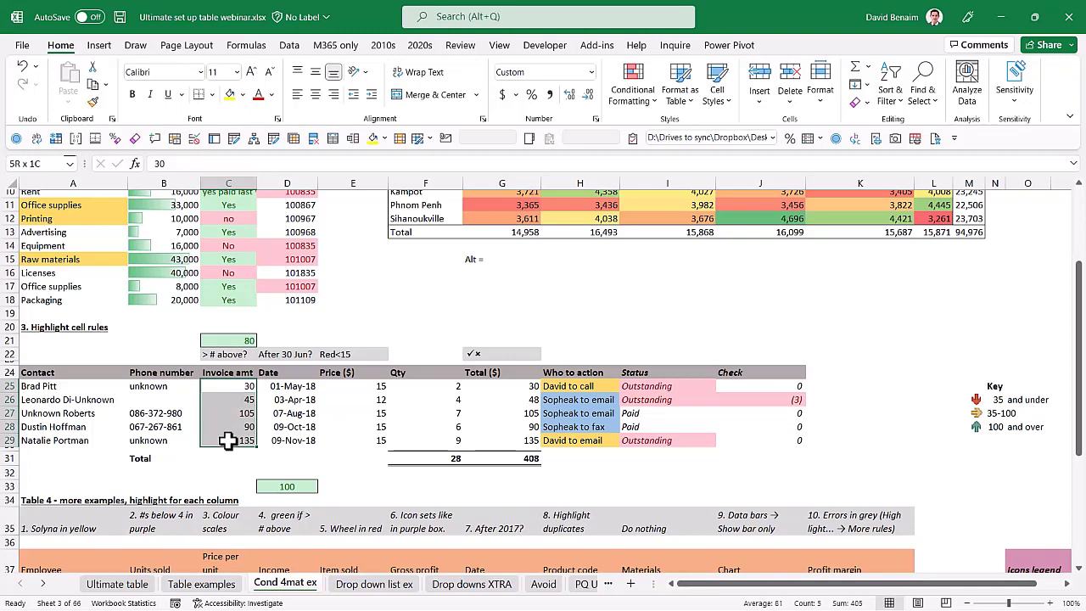
{"action": "left_click", "coordinate": [632, 89]}
{"action": "mouse_move", "coordinate": [666, 132]}
{"action": "left_click", "coordinate": [735, 145]}
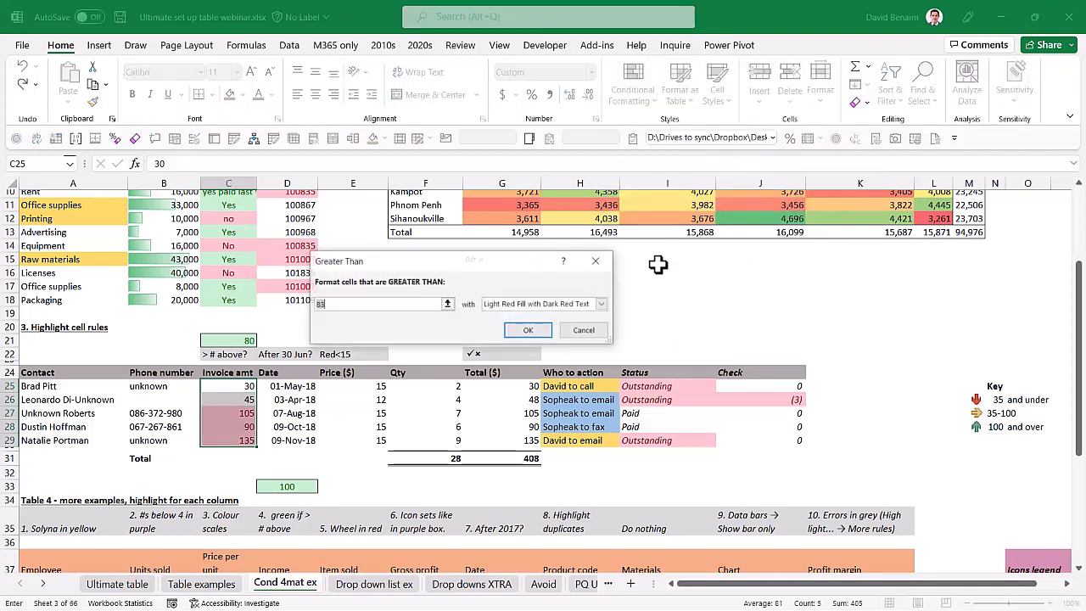
{"action": "left_click", "coordinate": [312, 331]}
{"action": "left_click_drag", "start_coordinate": [312, 331], "coordinate": [228, 338]}
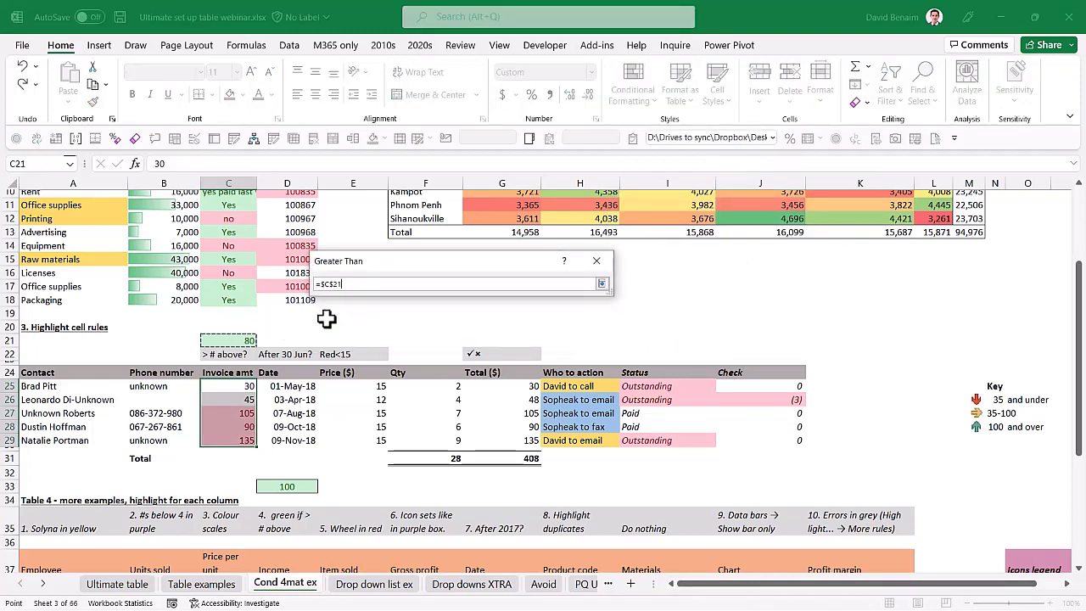
{"action": "left_click", "coordinate": [543, 304]}
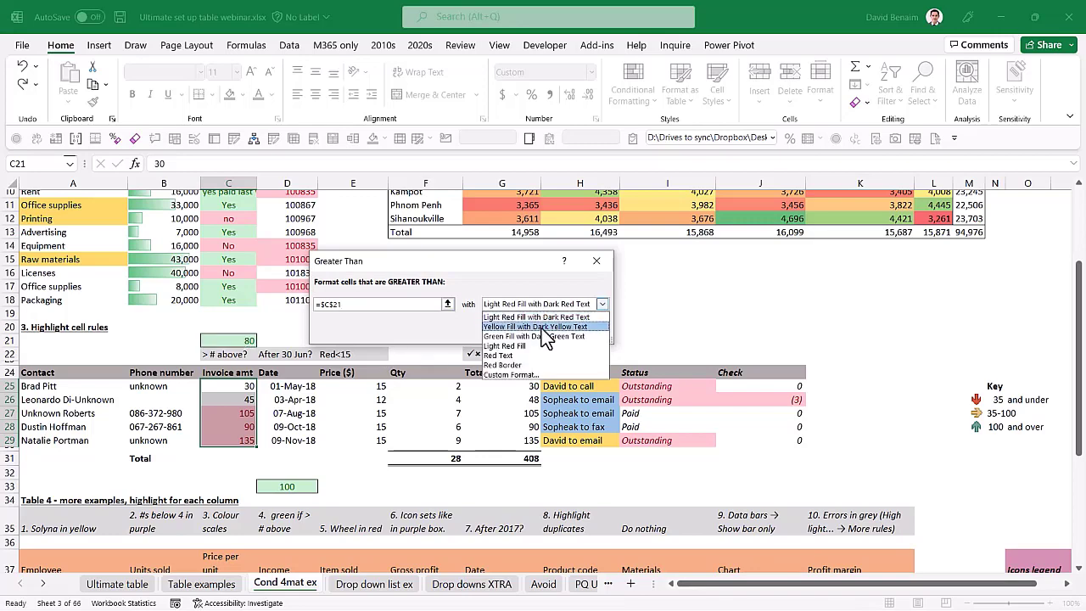
{"action": "left_click", "coordinate": [534, 331]}
{"action": "left_click", "coordinate": [529, 330]}
Select the Date entries in D25:D29 and start a conditional formatting rule for them.
{"action": "key", "text": "Right"}
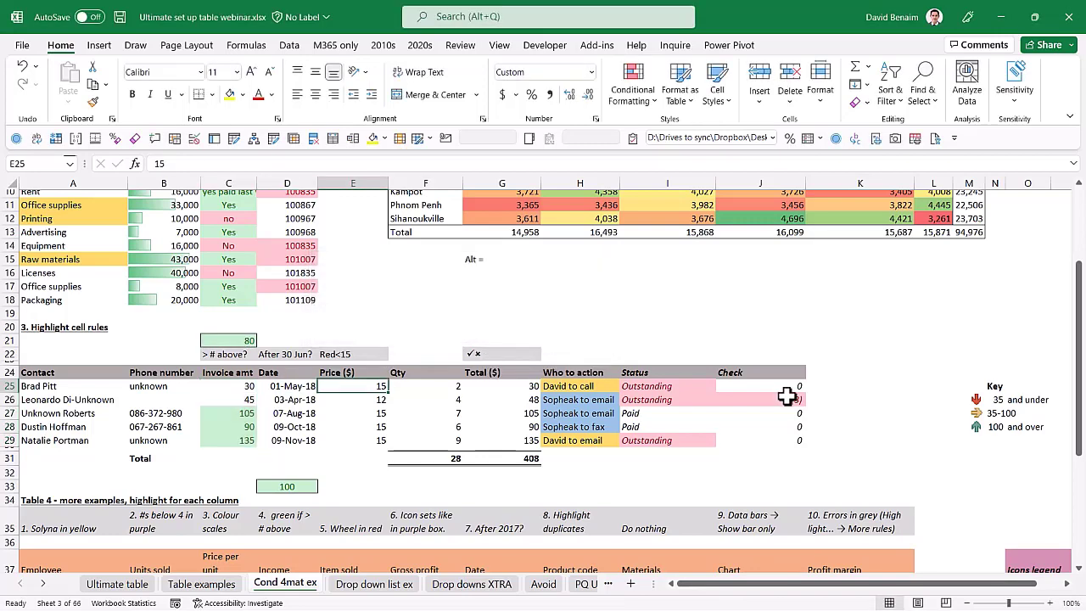
{"action": "key", "text": "ctrl+shift+Down"}
{"action": "left_click", "coordinate": [642, 88]}
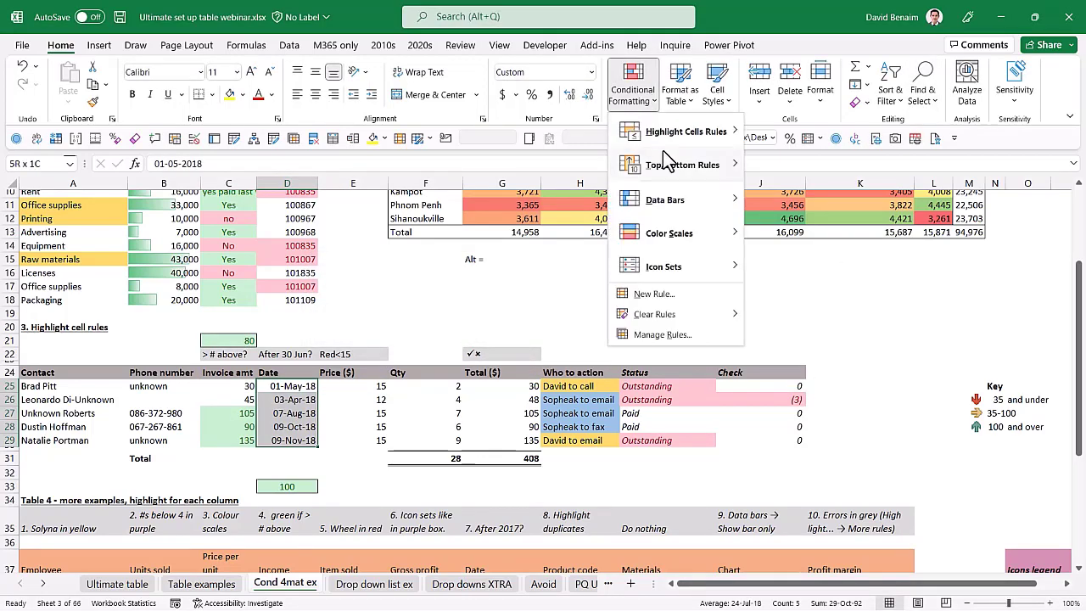
Start a Greater Than highlight rule on the selected Date cells with 1 Jul 2018 as the threshold.
{"action": "mouse_move", "coordinate": [678, 141]}
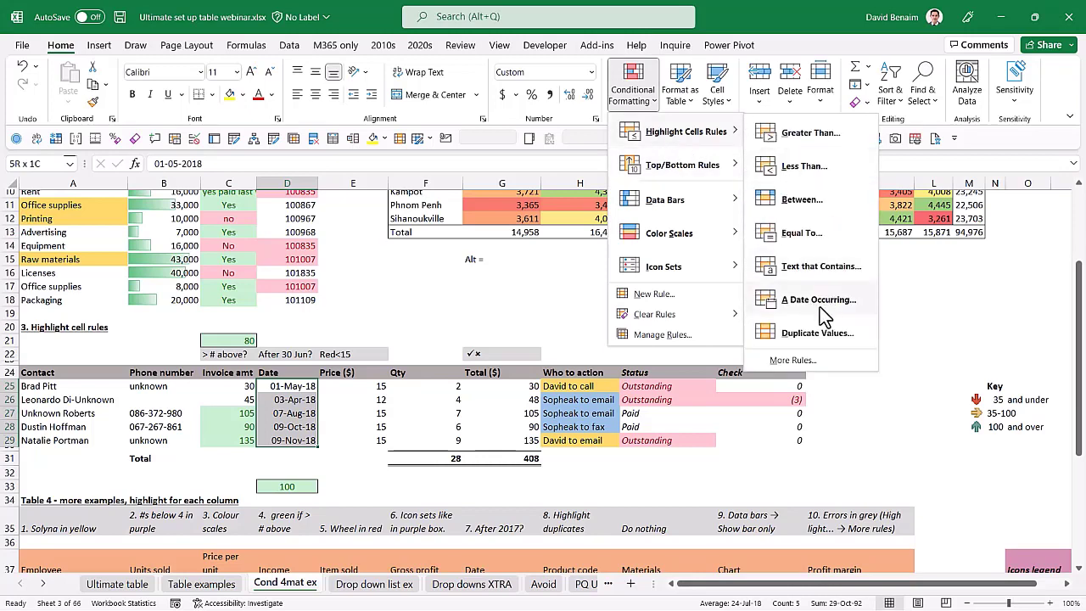
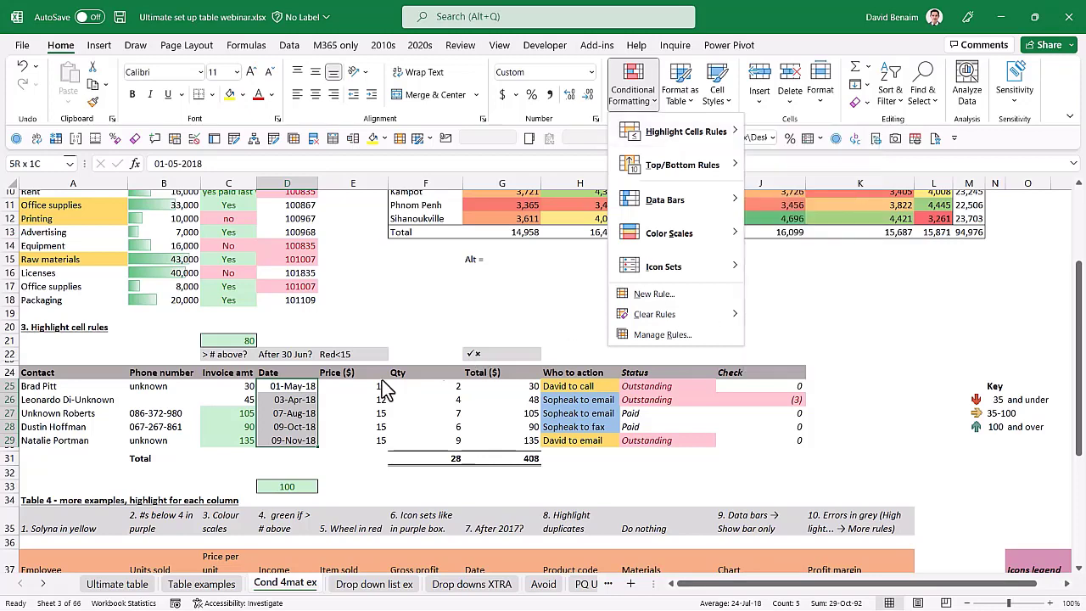
{"action": "mouse_move", "coordinate": [692, 123]}
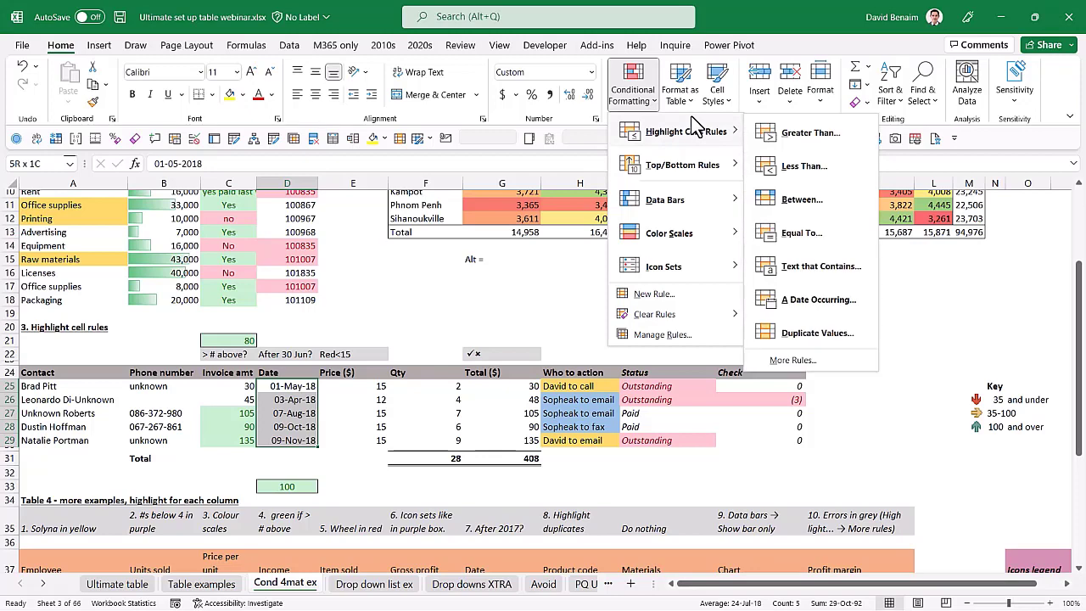
{"action": "left_click", "coordinate": [834, 144]}
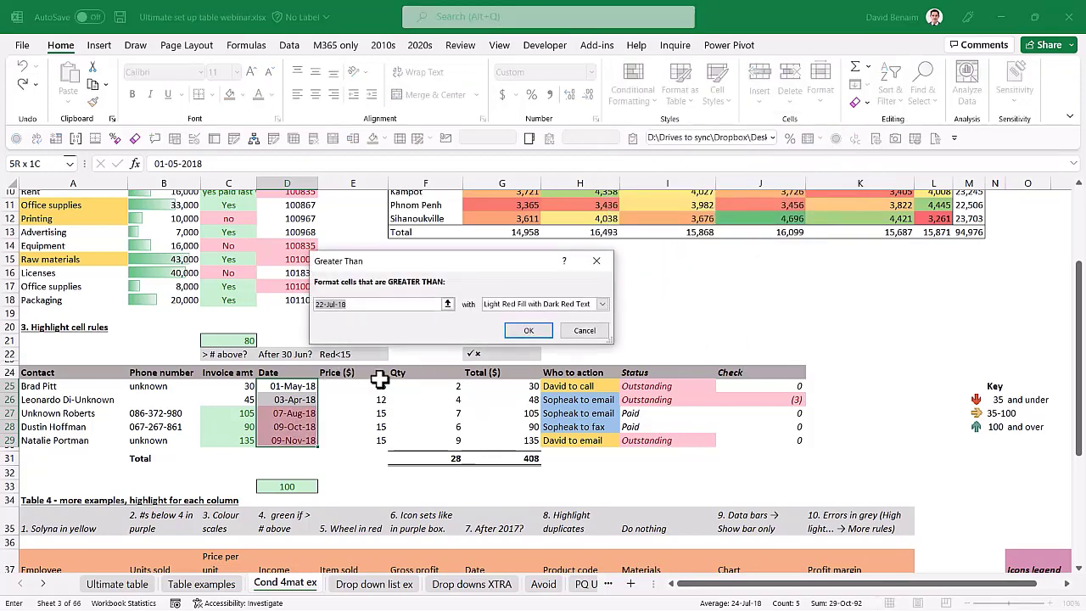
{"action": "type", "text": "1 Ju"}
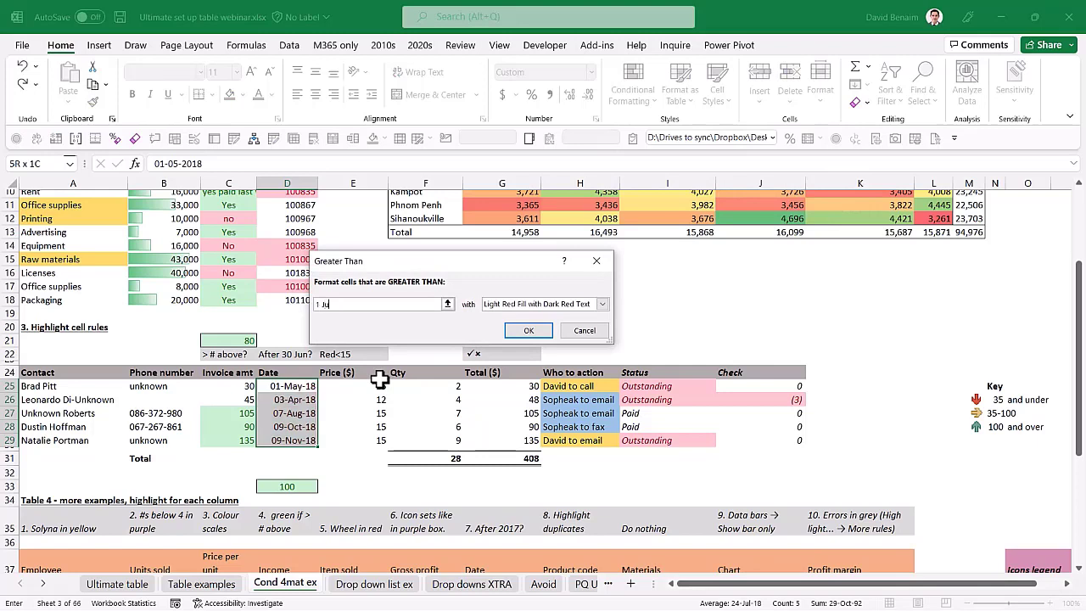
{"action": "type", "text": "l 20218"}
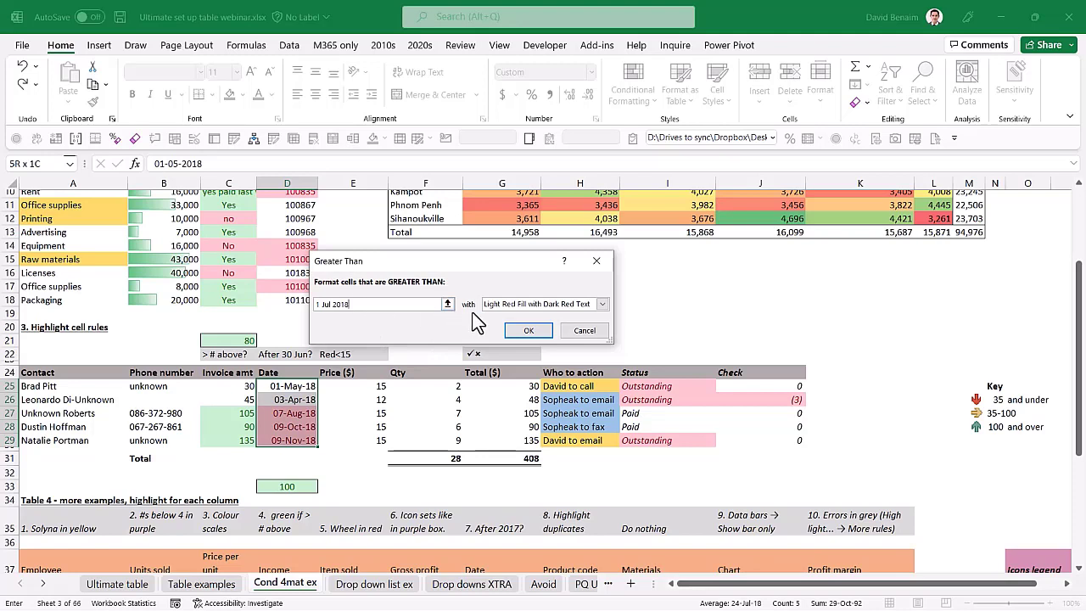
Try writing the highlight rule's threshold date as 1/7/2018.
{"action": "double_click", "coordinate": [329, 303]}
{"action": "key", "text": "BackSpace"}
{"action": "key", "text": "BackSpace"}
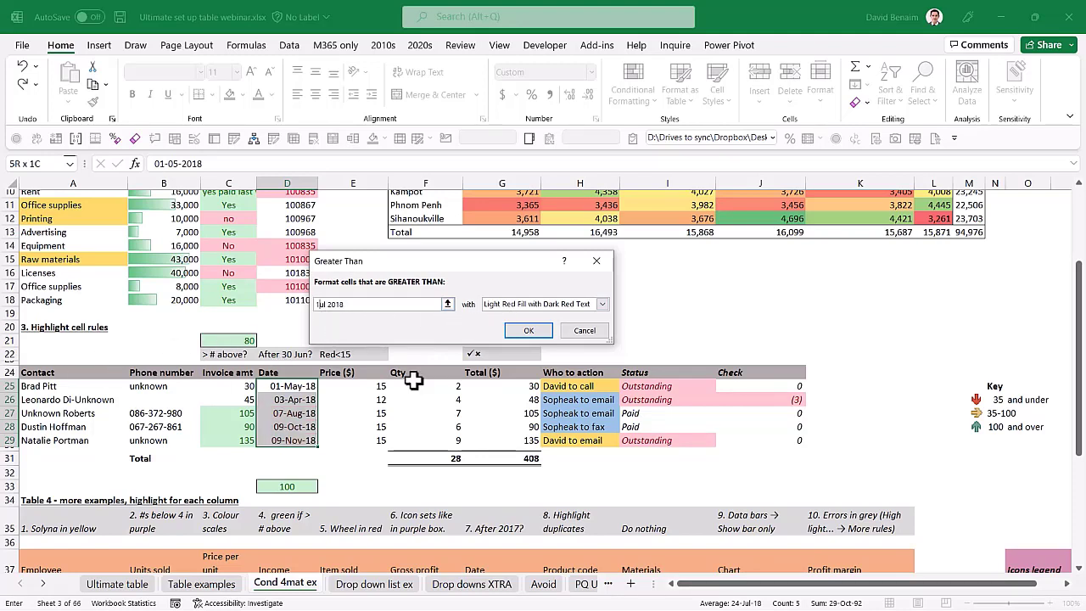
{"action": "key", "text": "Delete"}
{"action": "type", "text": "/7/"}
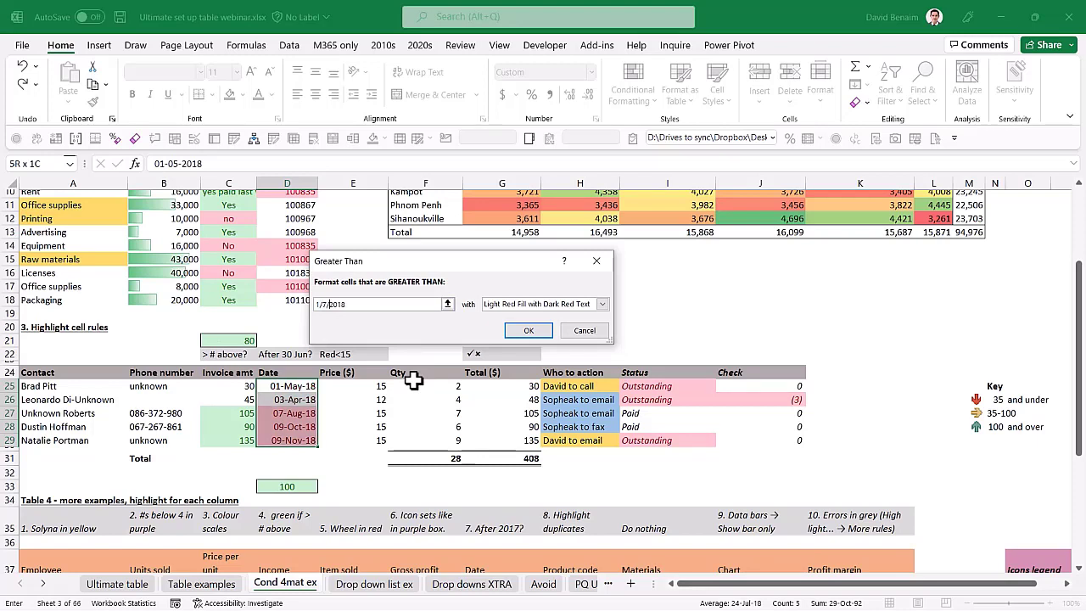
Enter the threshold date as 1 jul 2018 and apply the rule with light red fill and dark red text.
{"action": "key", "text": "BackSpace"}
{"action": "key", "text": "BackSpace"}
{"action": "key", "text": "BackSpace"}
{"action": "type", "text": "jun"}
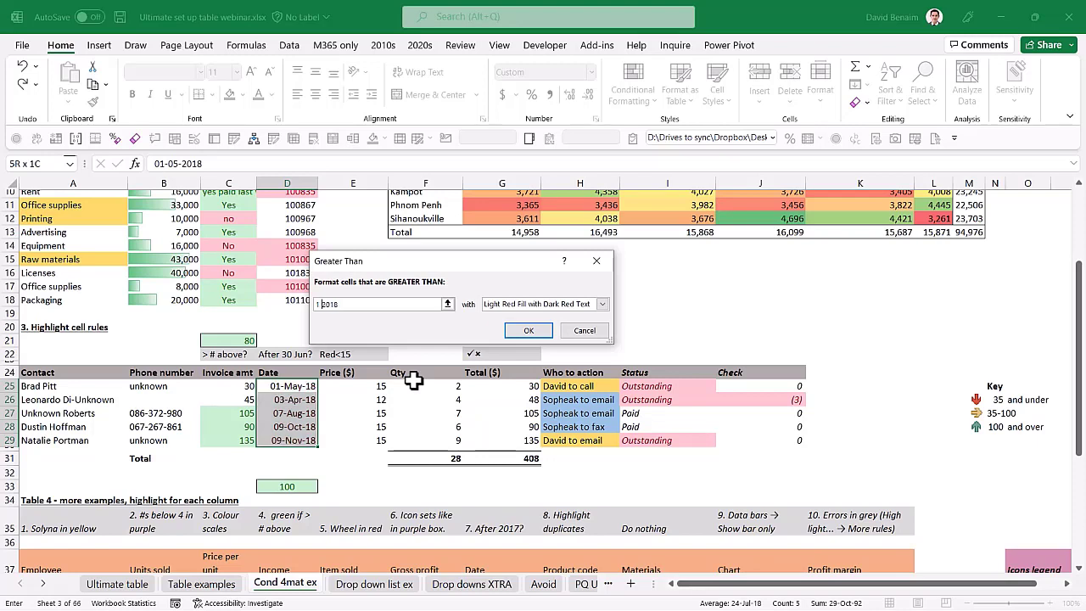
{"action": "key", "text": "BackSpace"}
{"action": "type", "text": "jul"}
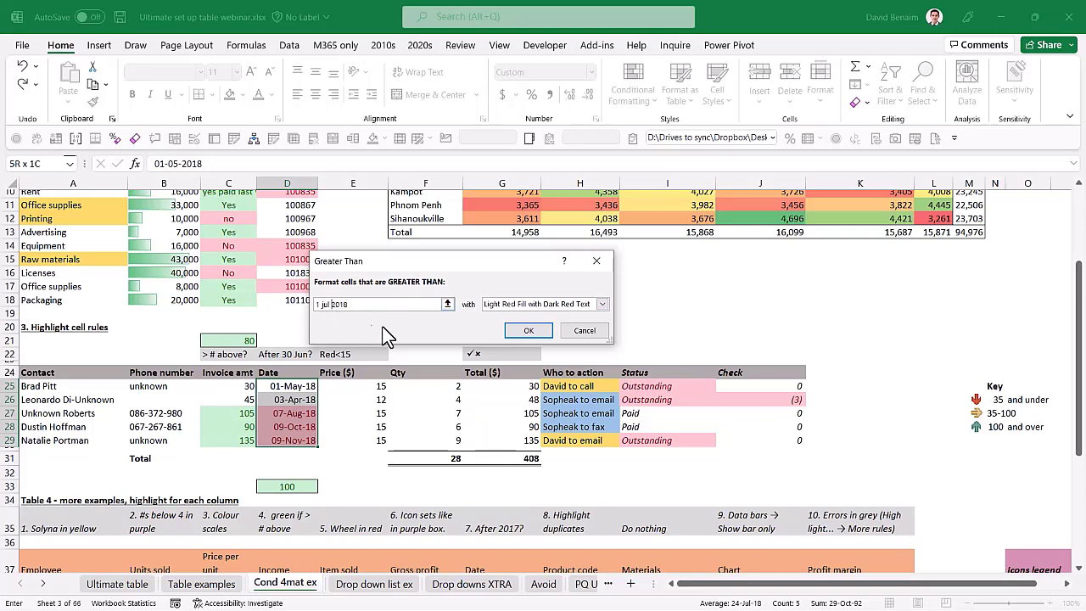
{"action": "left_click", "coordinate": [529, 330]}
Apply the coloured three-arrow icon set to the Total ($) values in G25:G29.
{"action": "left_click", "coordinate": [373, 385]}
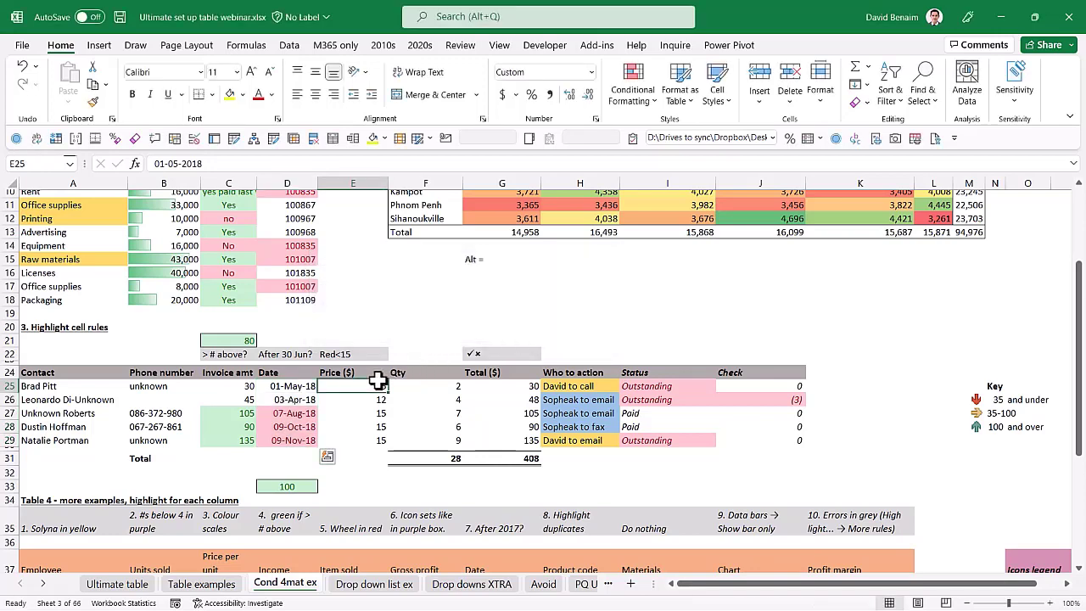
{"action": "key", "text": "Up"}
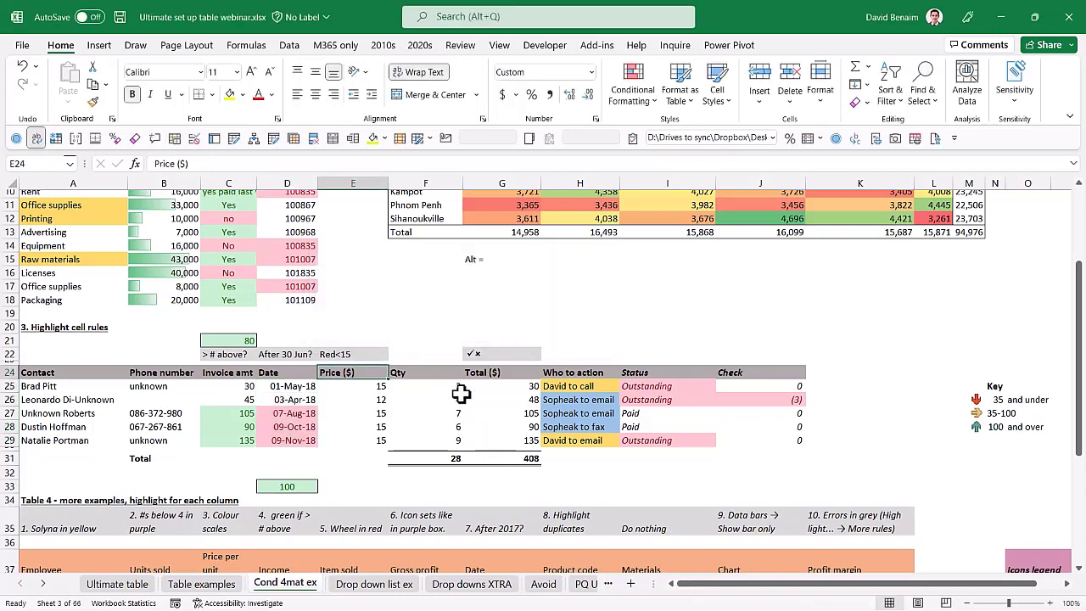
{"action": "left_click", "coordinate": [460, 391]}
{"action": "key", "text": "Right"}
{"action": "key", "text": "ctrl+shift+Down"}
{"action": "left_click", "coordinate": [632, 89]}
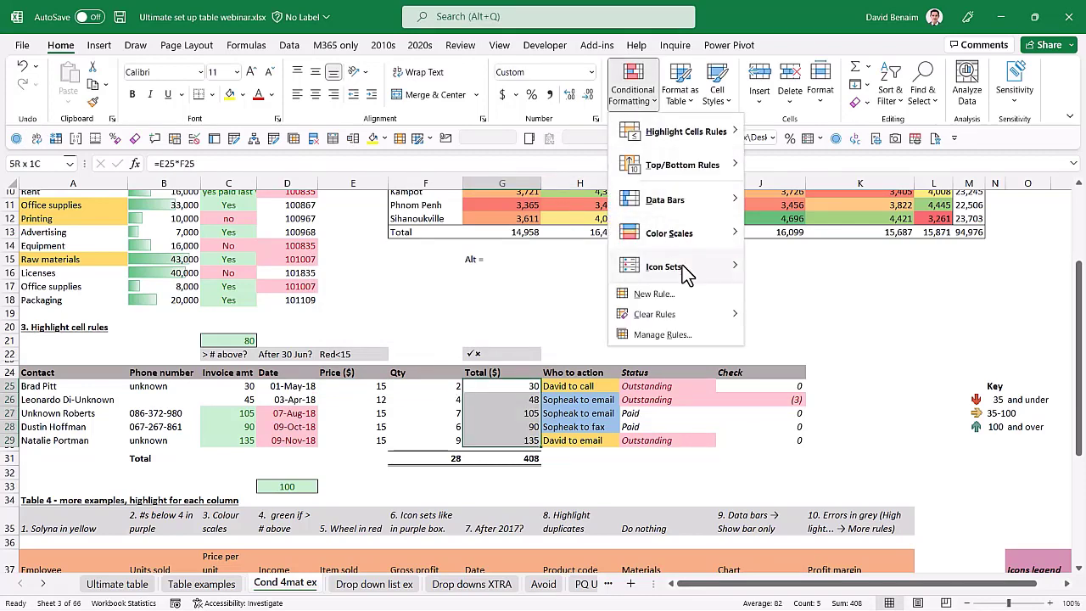
{"action": "mouse_move", "coordinate": [685, 273]}
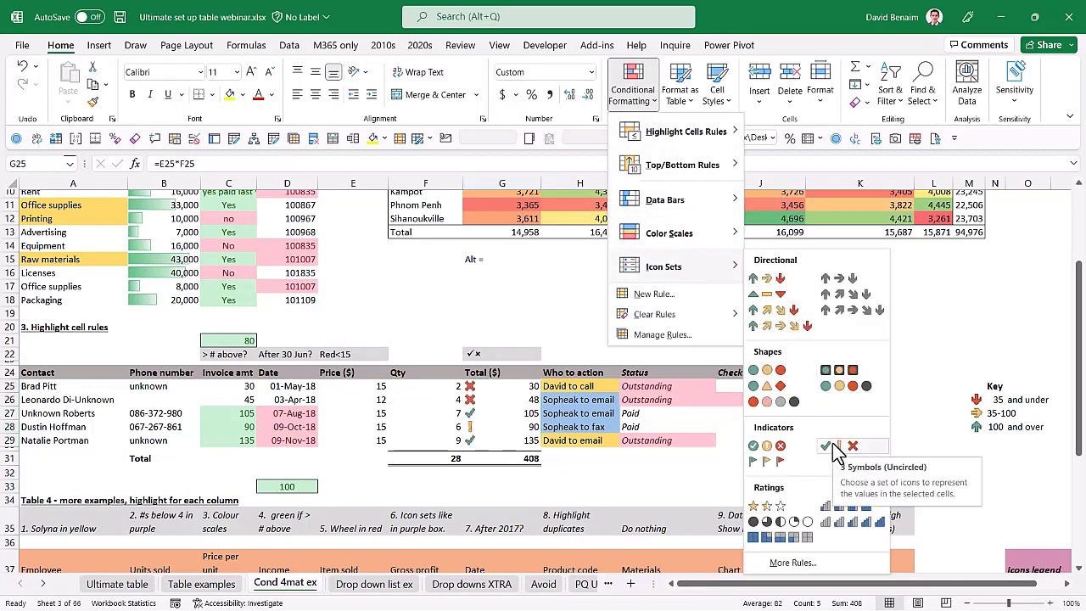
{"action": "left_click", "coordinate": [766, 279]}
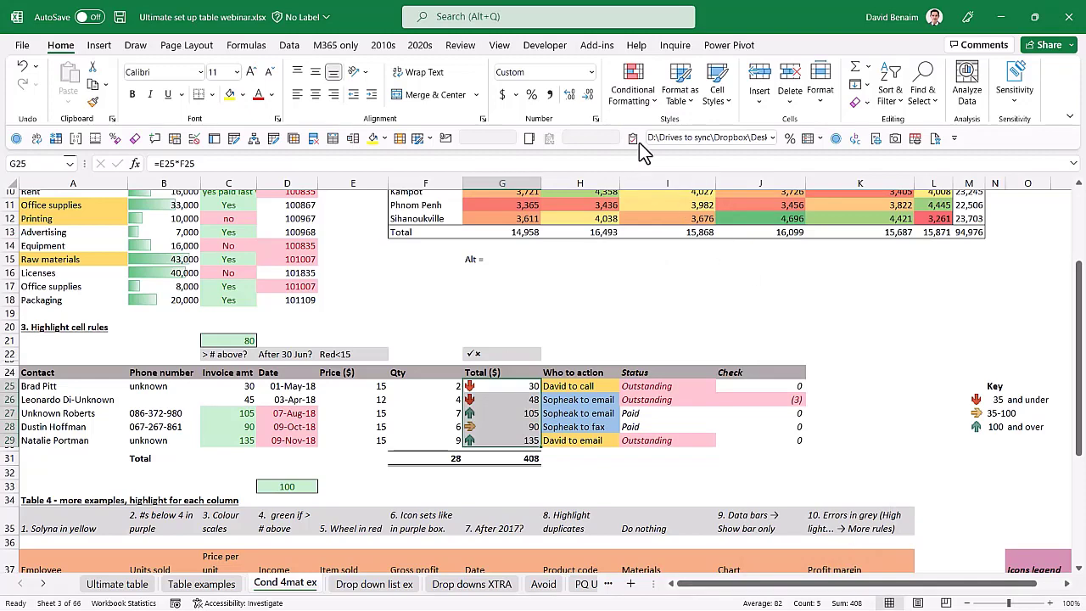
Open the Total ($) icon set rule for editing and set both threshold types to Number.
{"action": "left_click", "coordinate": [632, 87]}
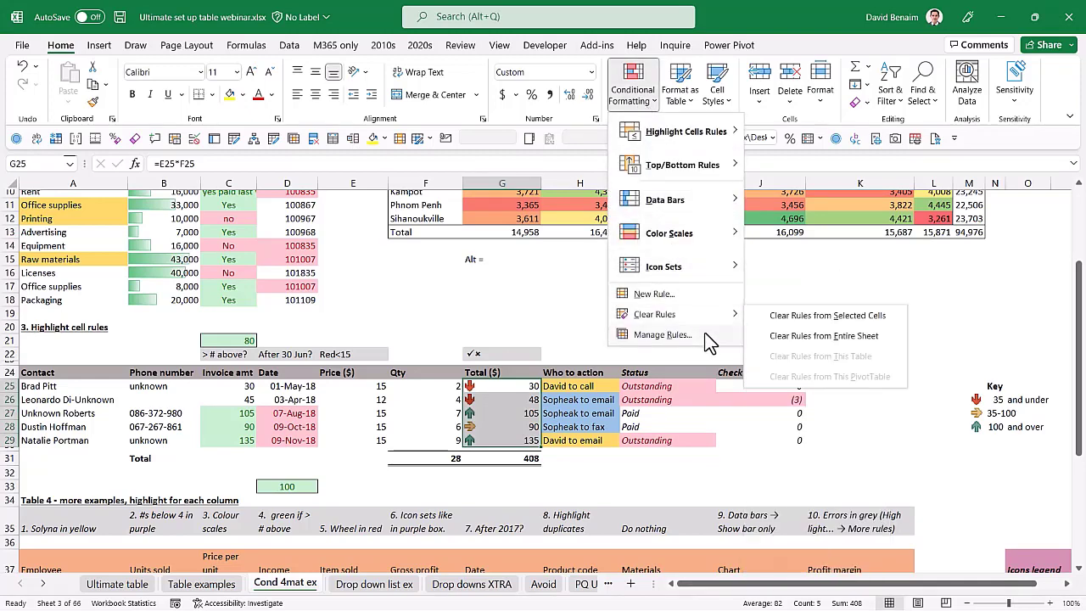
{"action": "left_click", "coordinate": [662, 334]}
{"action": "left_click", "coordinate": [289, 246]}
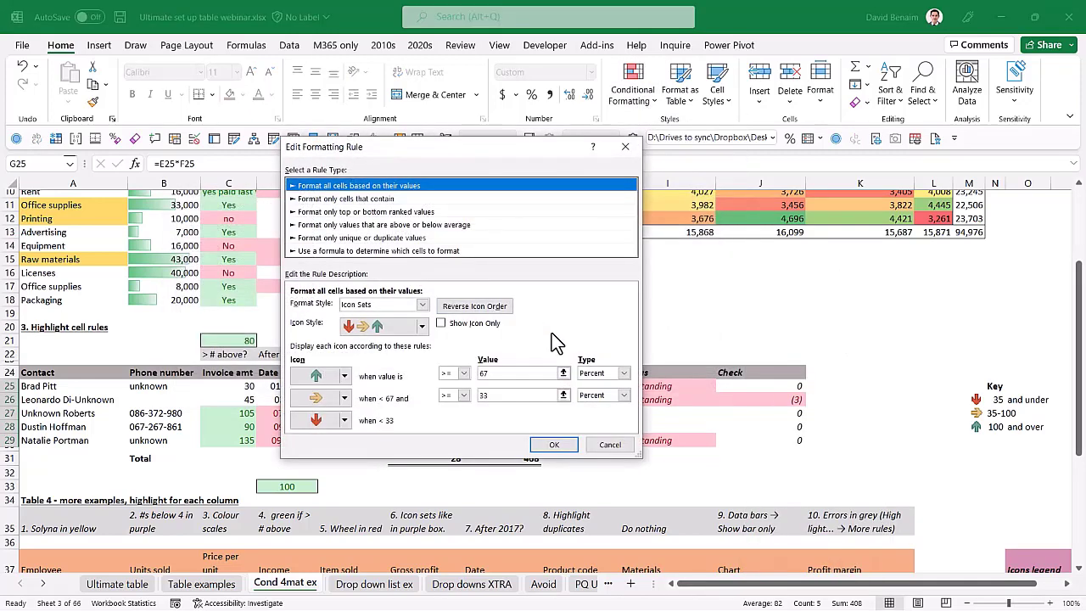
{"action": "left_click", "coordinate": [624, 373]}
{"action": "left_click", "coordinate": [604, 383]}
{"action": "left_click", "coordinate": [623, 395]}
{"action": "left_click", "coordinate": [606, 405]}
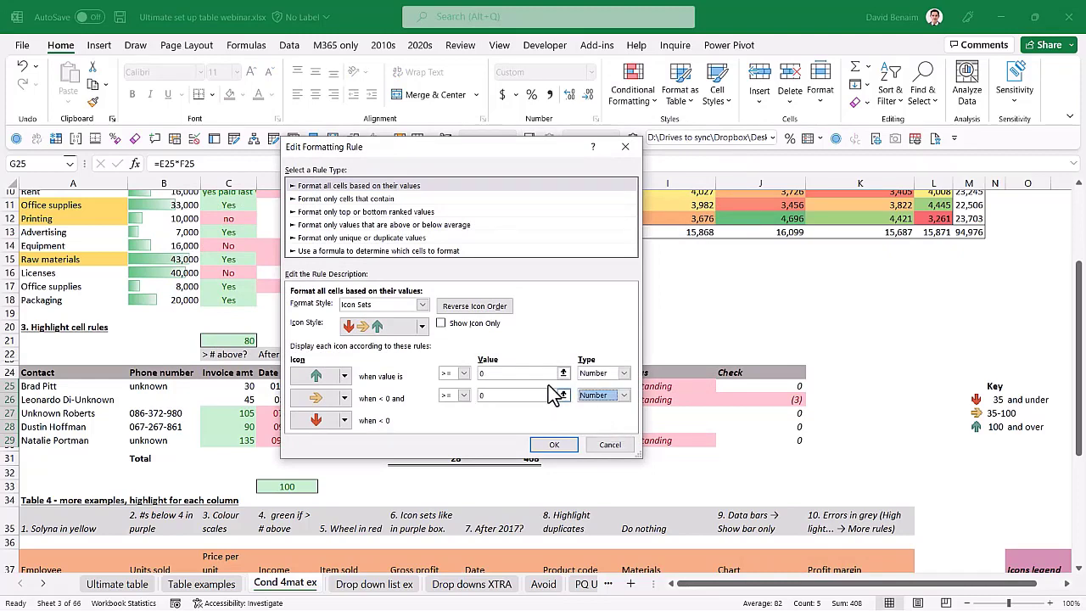
Set the green arrow threshold to 100 and the yellow arrow threshold to 35, then apply the edited rule.
{"action": "left_click", "coordinate": [536, 373]}
{"action": "key", "text": "BackSpace"}
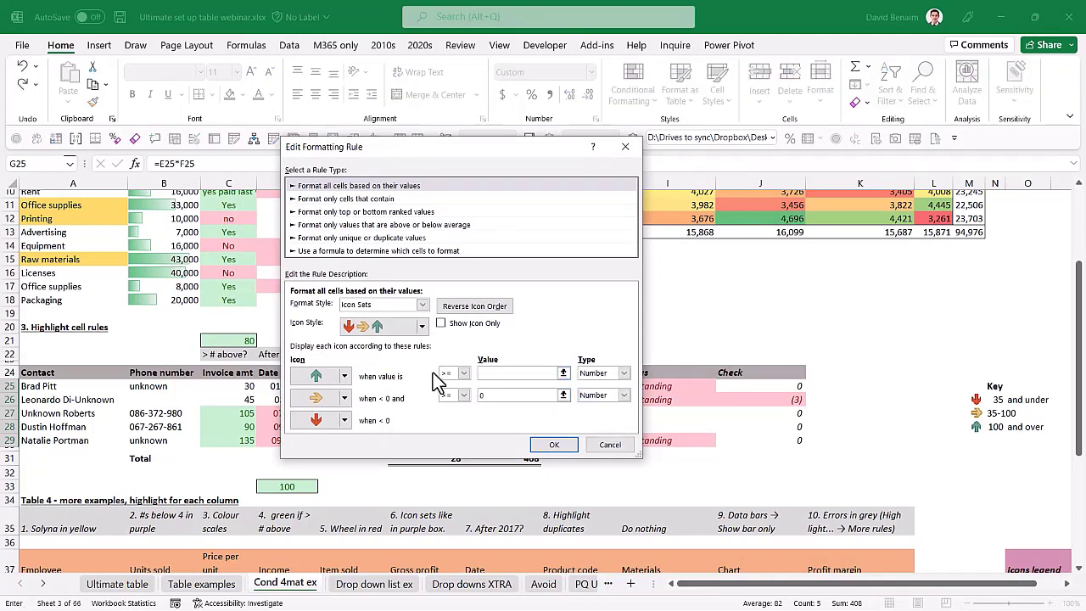
{"action": "type", "text": "100"}
{"action": "left_click", "coordinate": [533, 395]}
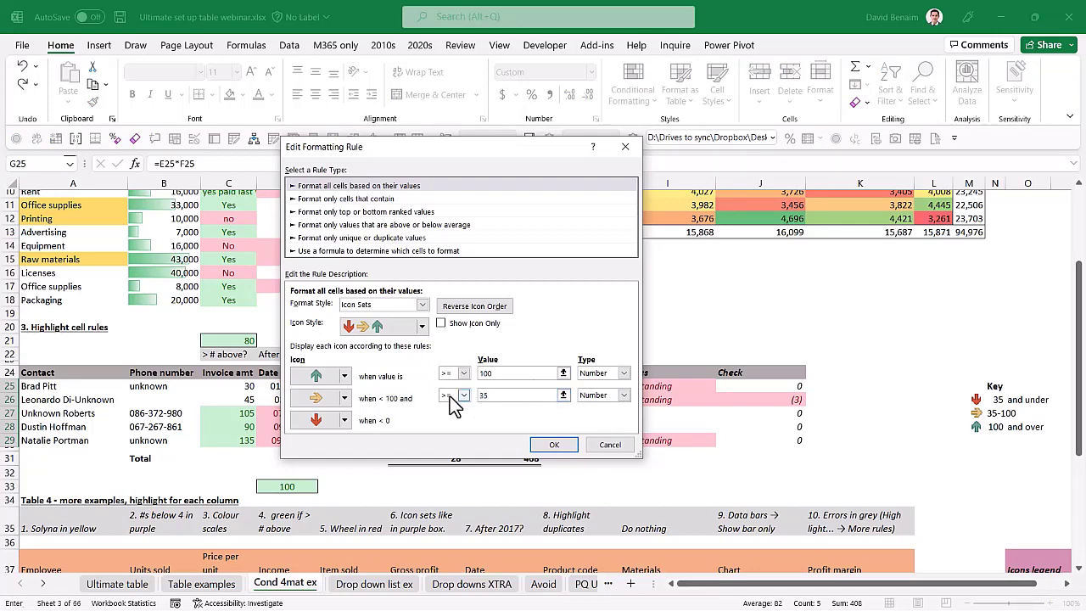
{"action": "type", "text": "35"}
{"action": "left_click", "coordinate": [554, 444]}
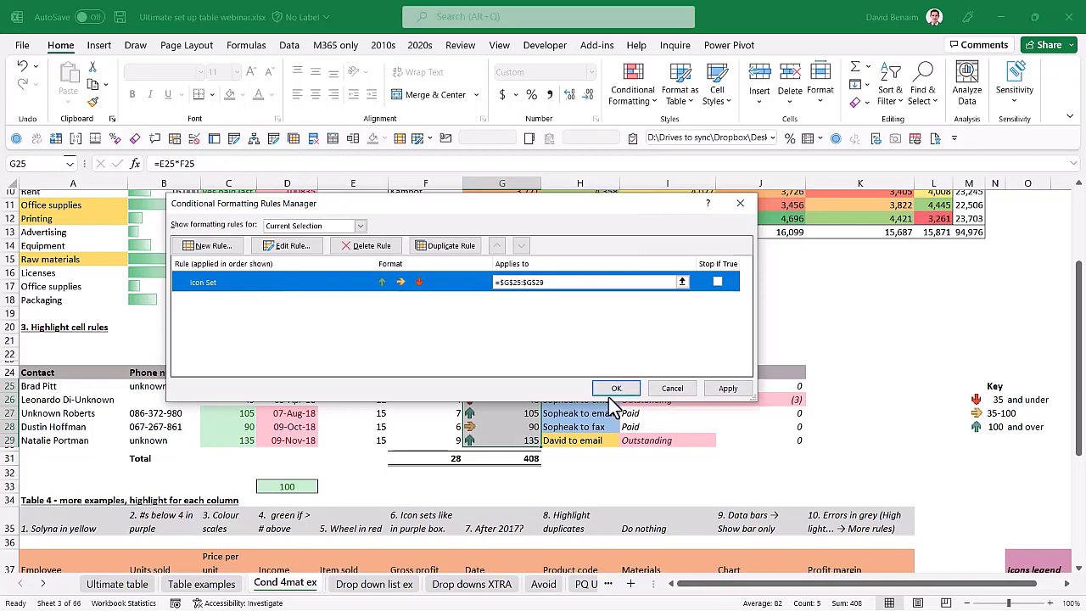
{"action": "left_click", "coordinate": [616, 389]}
Compare the arrow icons in the Total ($) column with the ranges in the key.
{"action": "left_click", "coordinate": [538, 413]}
{"action": "left_click", "coordinate": [518, 427]}
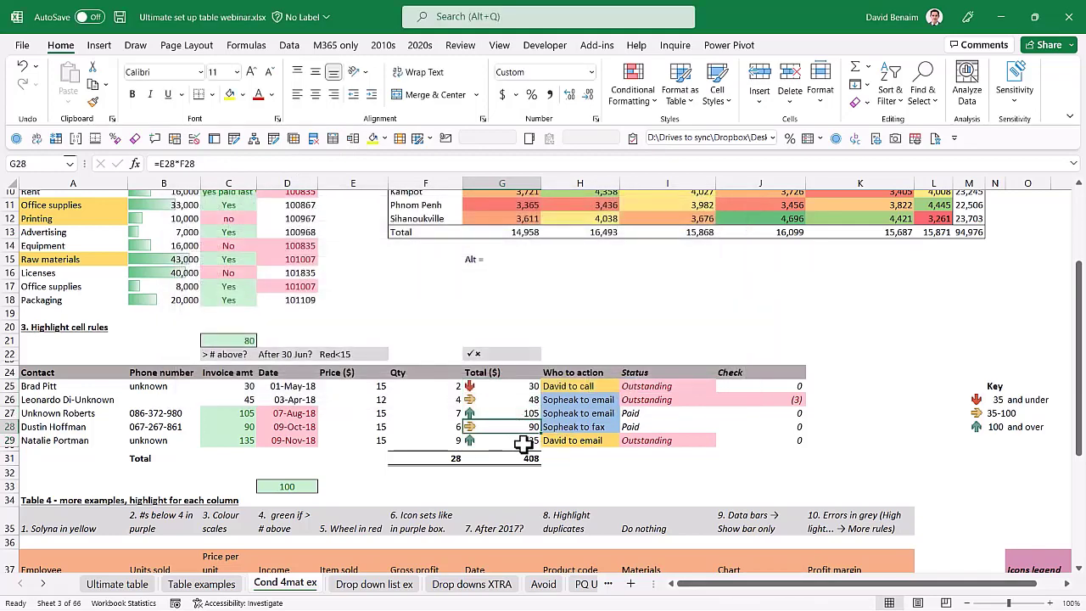
{"action": "left_click_drag", "start_coordinate": [521, 389], "coordinate": [517, 441]}
{"action": "left_click", "coordinate": [977, 388]}
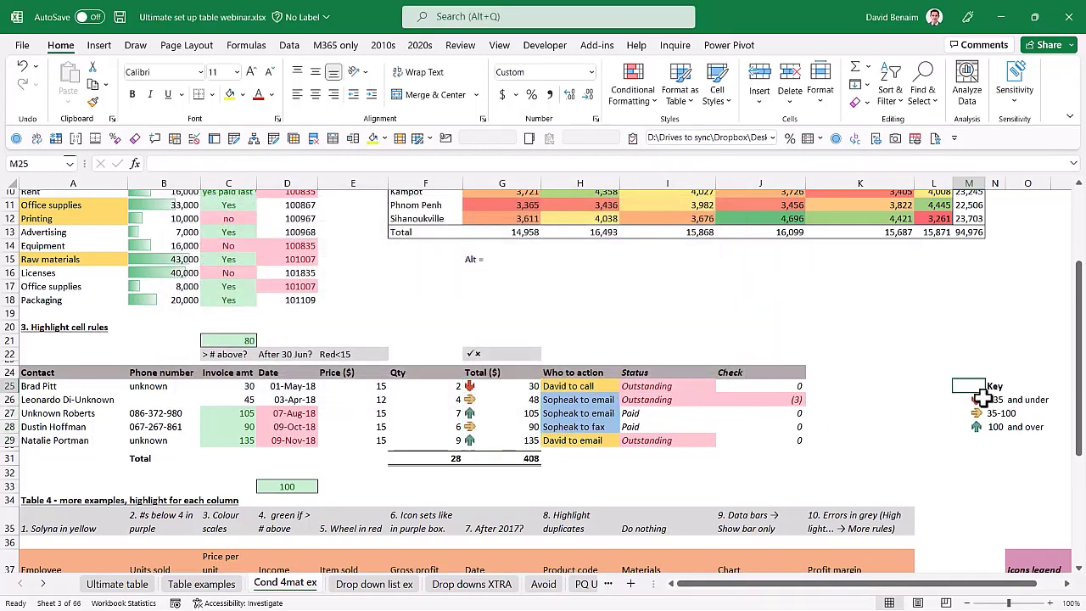
{"action": "left_click_drag", "start_coordinate": [982, 398], "coordinate": [971, 439]}
Switch away from the workbook and launch the Firefox browser.
{"action": "key", "text": "alt+Tab"}
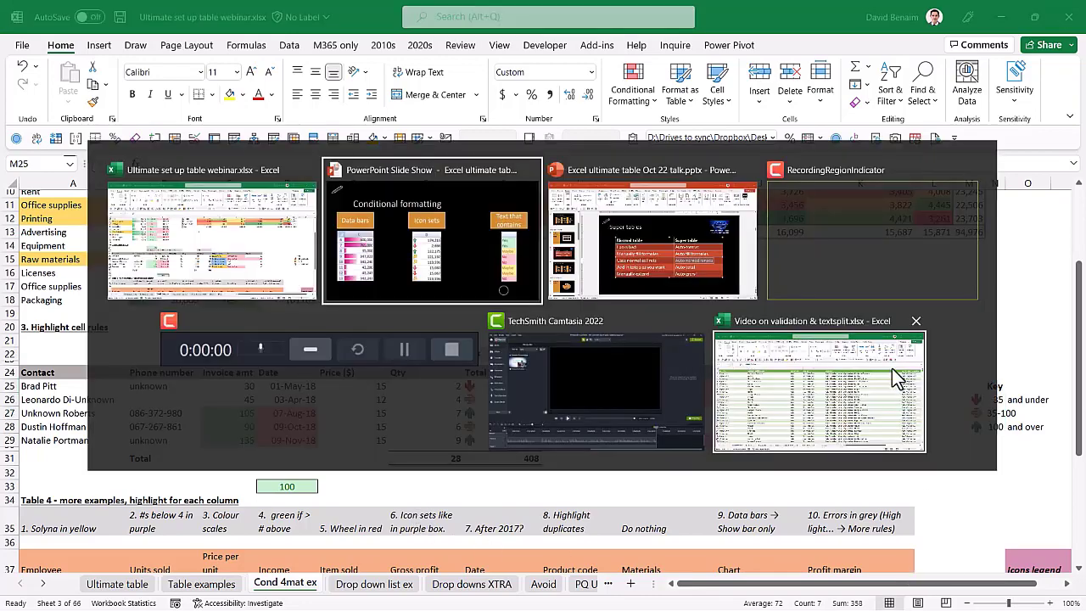
{"action": "key", "text": "alt+Tab"}
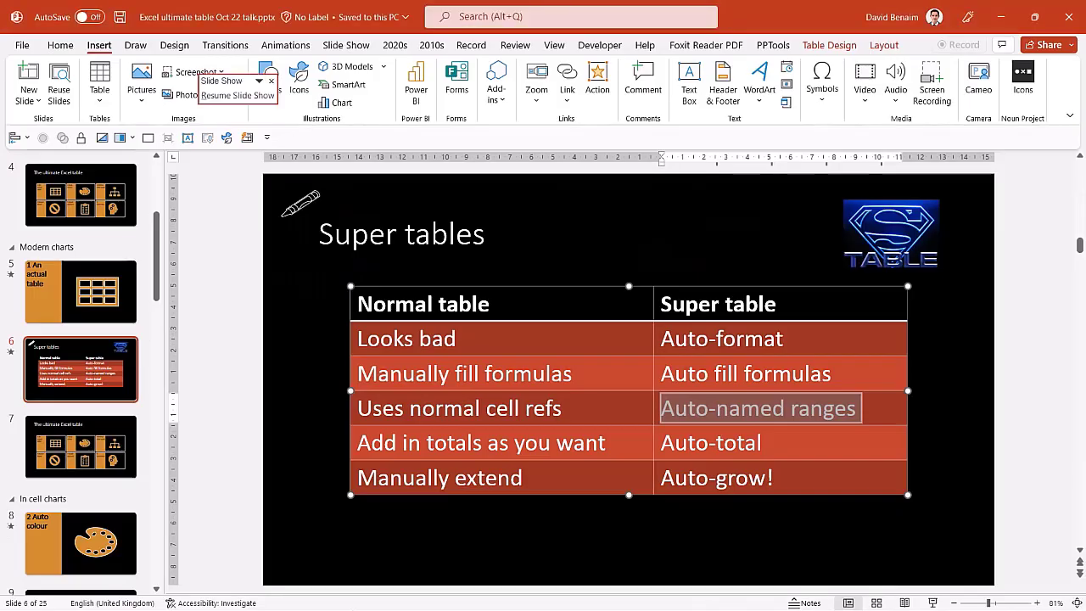
{"action": "key", "text": "super"}
{"action": "left_click", "coordinate": [246, 601]}
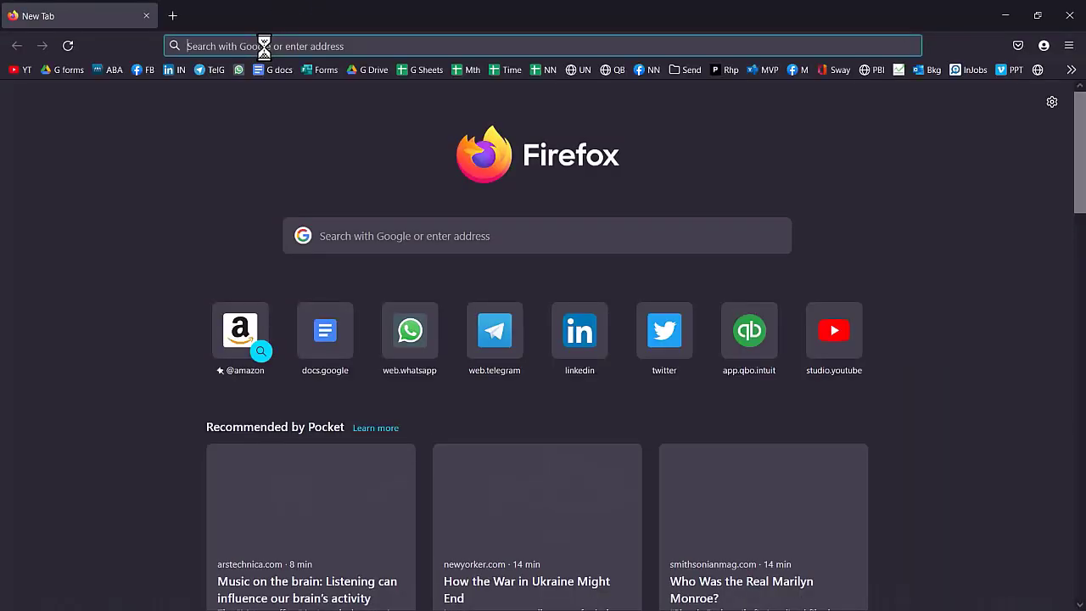
Look up "you" in the address bar and open the suggested bookmarked YouTube channel page.
{"action": "type", "text": "you"}
{"action": "key", "text": "Down"}
{"action": "key", "text": "Down"}
{"action": "key", "text": "Down"}
{"action": "key", "text": "Down"}
{"action": "key", "text": "Down"}
{"action": "key", "text": "Down"}
{"action": "key", "text": "Down"}
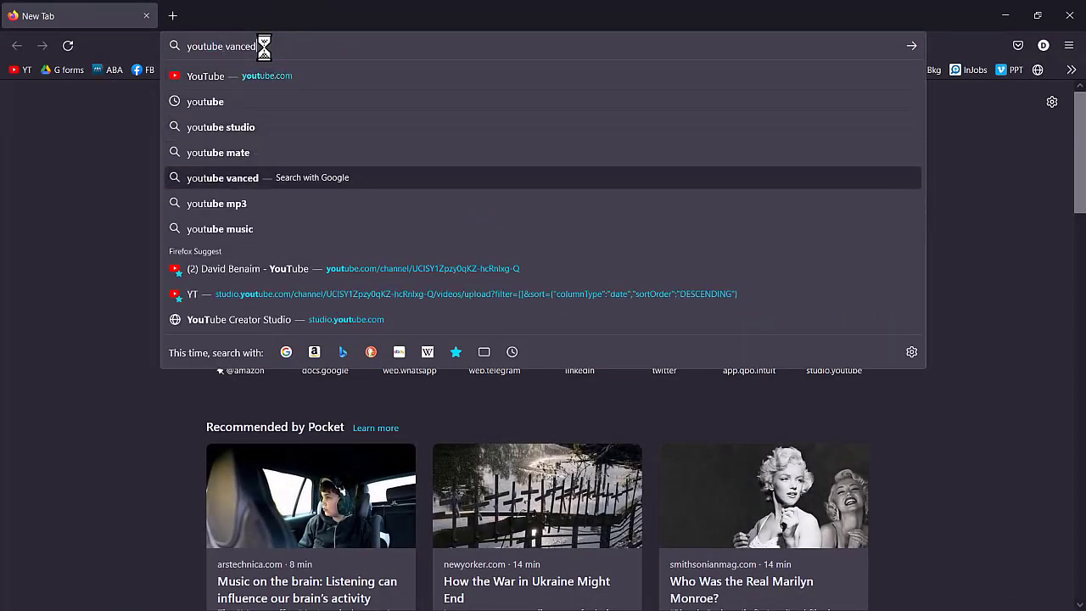
{"action": "key", "text": "Return"}
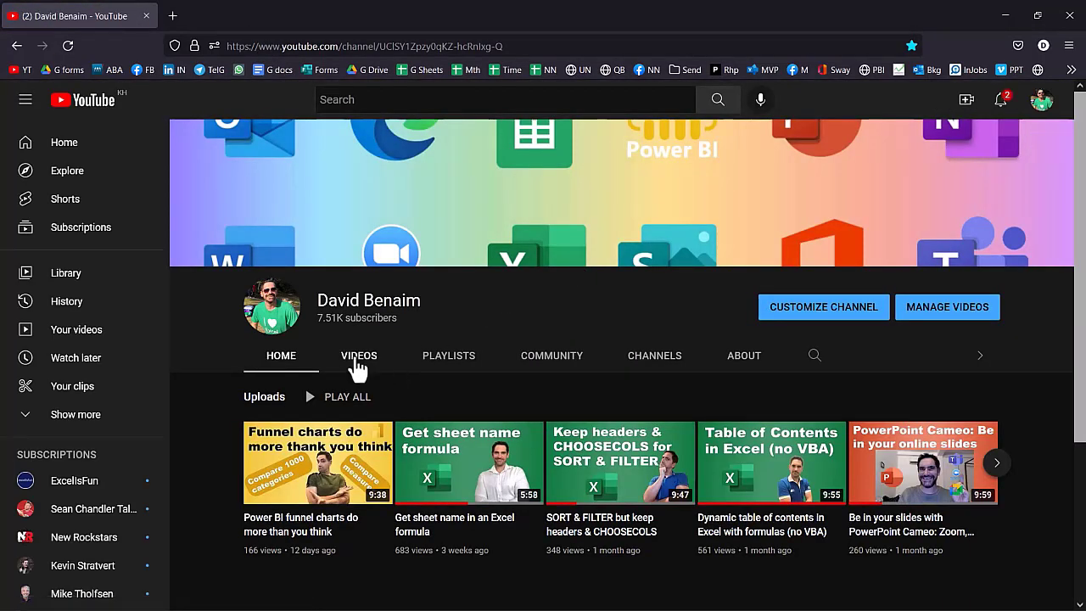
Browse the channel's list of uploaded videos for Excel, Power Query, Power BI and PowerPoint topics.
{"action": "left_click", "coordinate": [357, 363]}
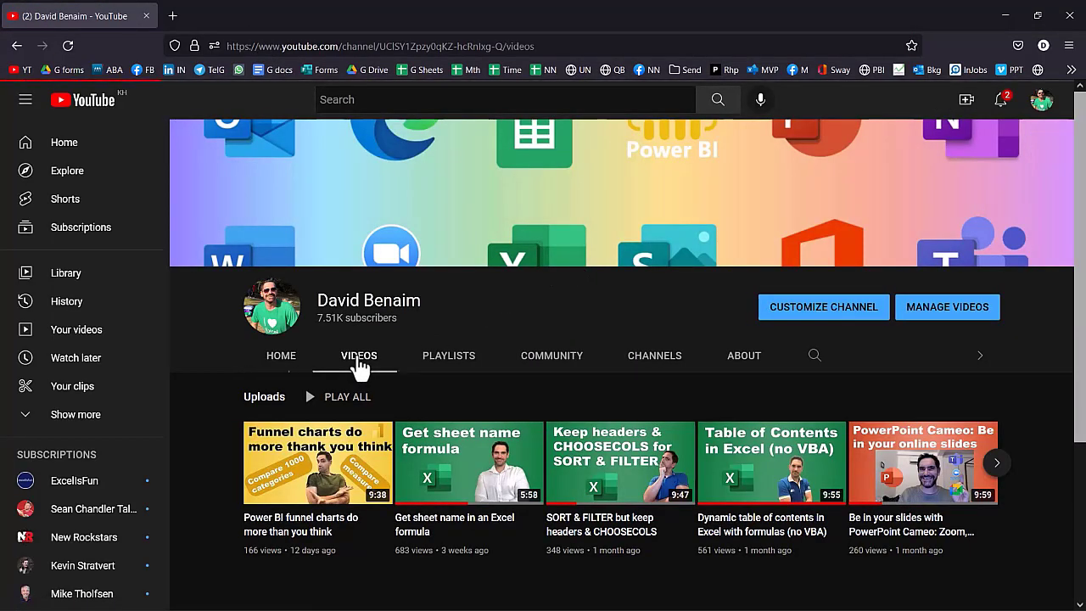
{"action": "scroll", "coordinate": [1025, 348], "scroll_direction": "down", "scroll_amount": 2}
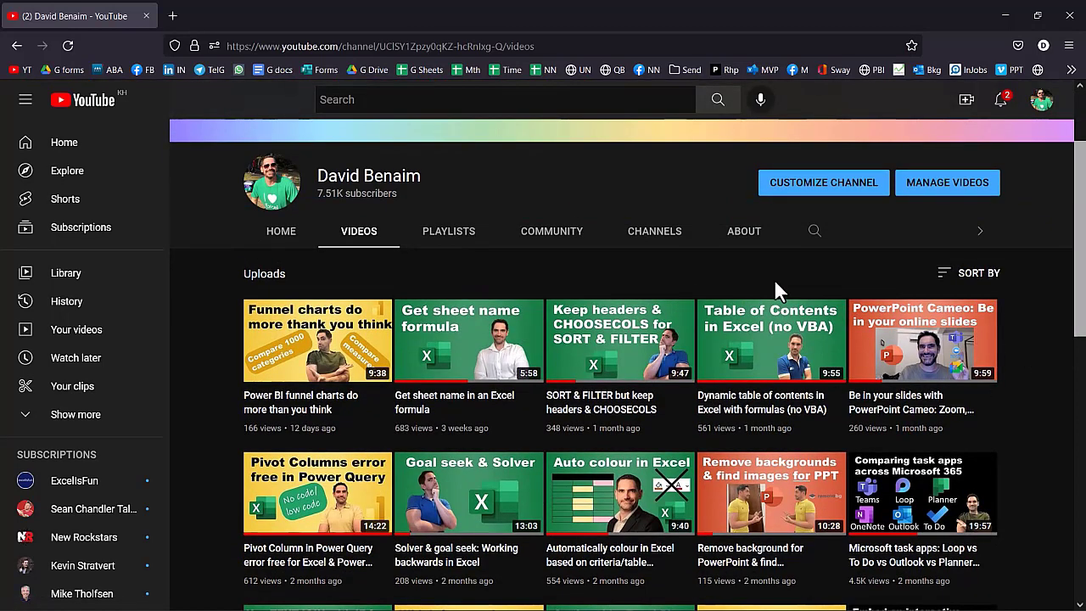
{"action": "mouse_move", "coordinate": [524, 346]}
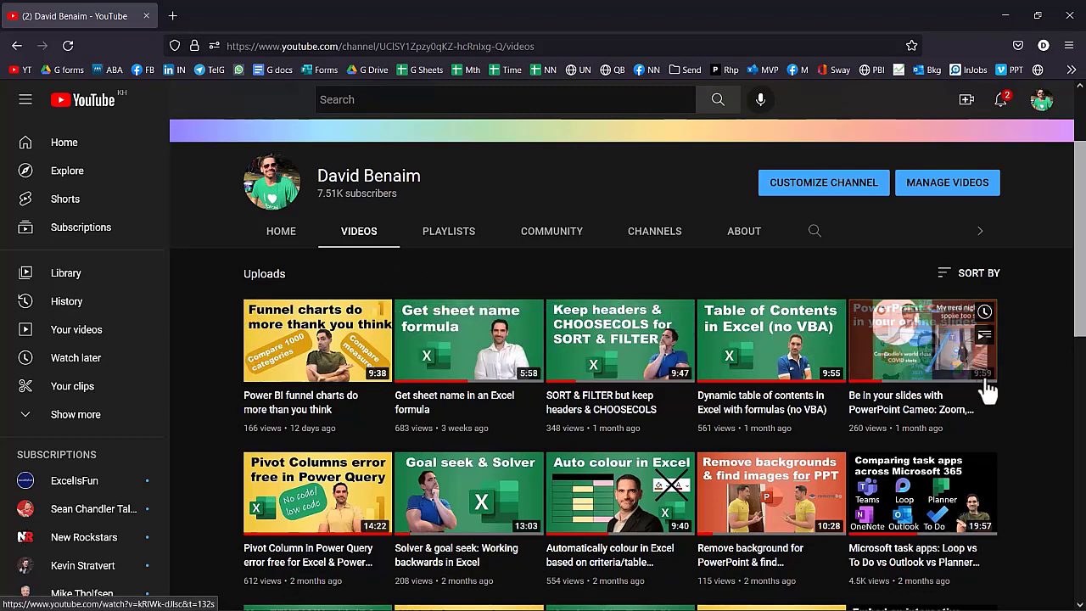
{"action": "scroll", "coordinate": [988, 403], "scroll_direction": "down", "scroll_amount": 2}
{"action": "scroll", "coordinate": [1056, 376], "scroll_direction": "down", "scroll_amount": 1}
{"action": "scroll", "coordinate": [1056, 376], "scroll_direction": "down", "scroll_amount": 3}
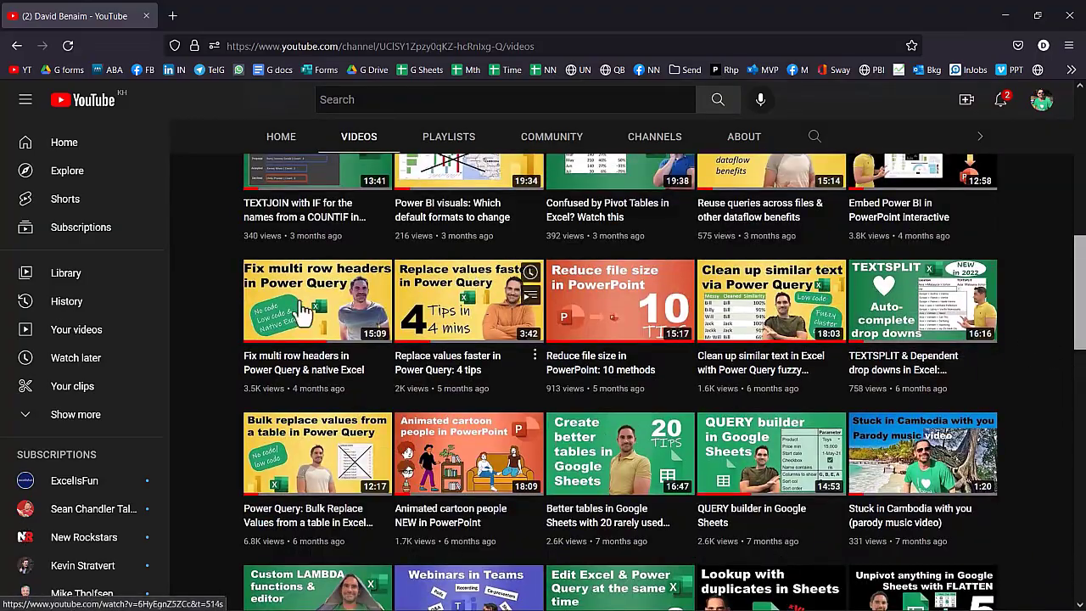
{"action": "scroll", "coordinate": [147, 432], "scroll_direction": "down", "scroll_amount": 1}
{"action": "scroll", "coordinate": [425, 481], "scroll_direction": "down", "scroll_amount": 2}
{"action": "scroll", "coordinate": [1019, 457], "scroll_direction": "down", "scroll_amount": 4}
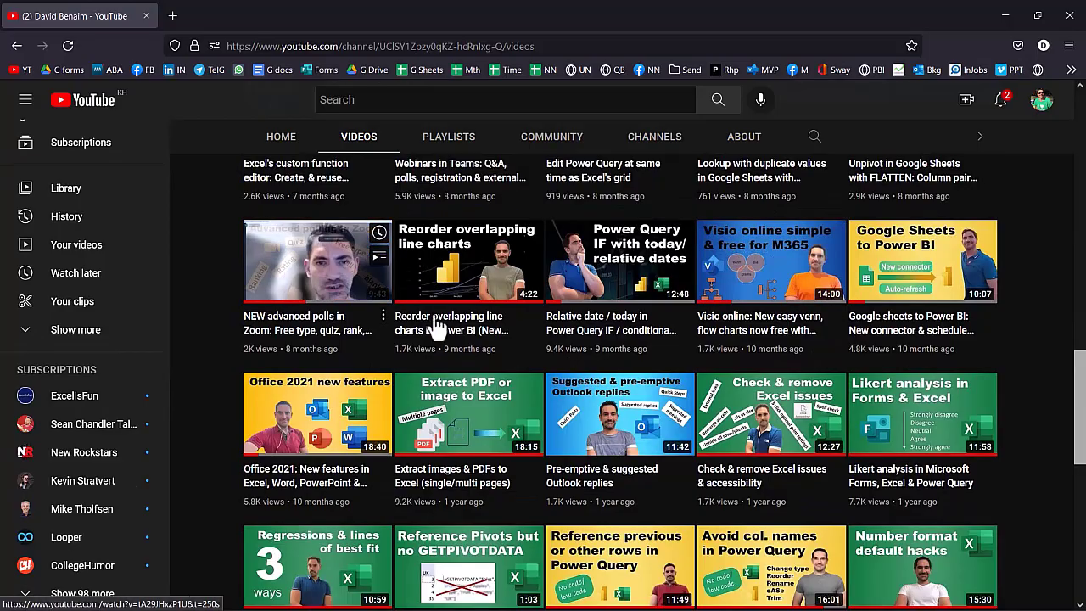
{"action": "scroll", "coordinate": [768, 490], "scroll_direction": "down", "scroll_amount": 2}
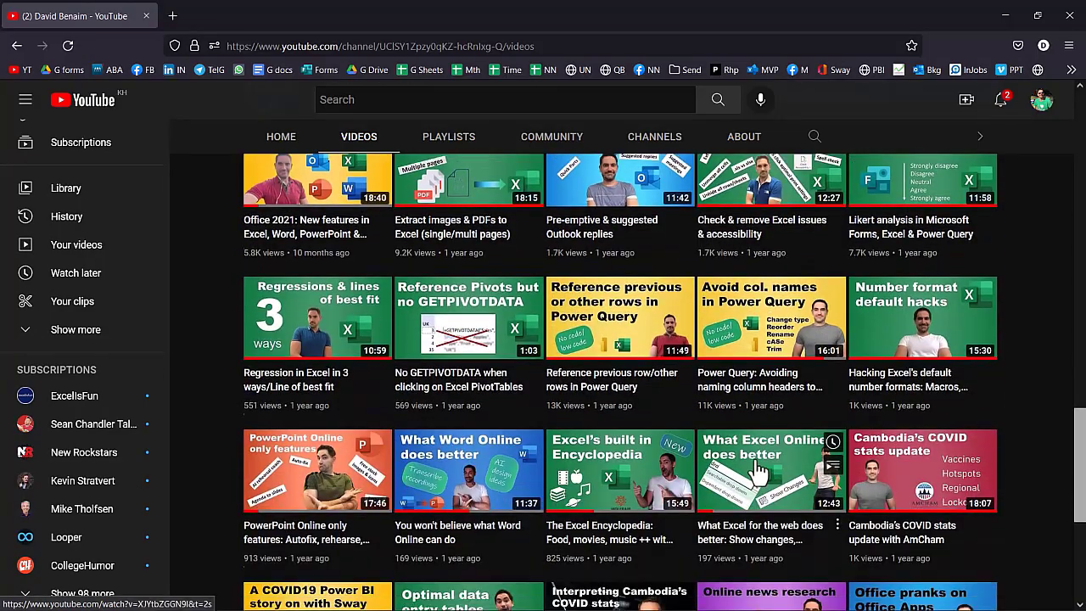
{"action": "scroll", "coordinate": [759, 479], "scroll_direction": "up", "scroll_amount": 15}
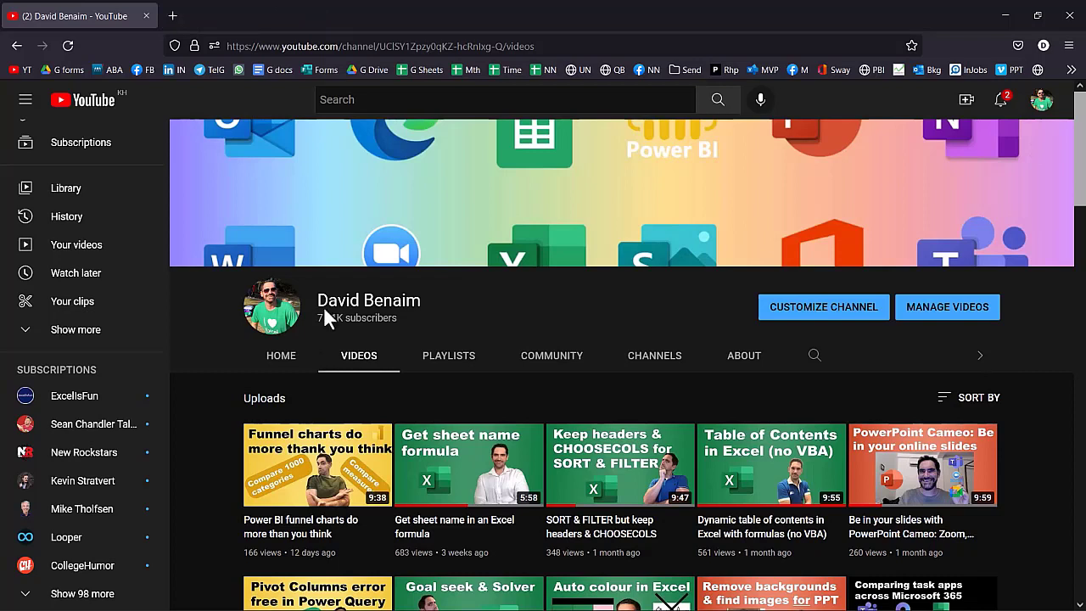
Look up "link" in a new browser tab and open the suggested LinkedIn profile page of the channel's owner.
{"action": "left_click_drag", "start_coordinate": [318, 297], "coordinate": [443, 329]}
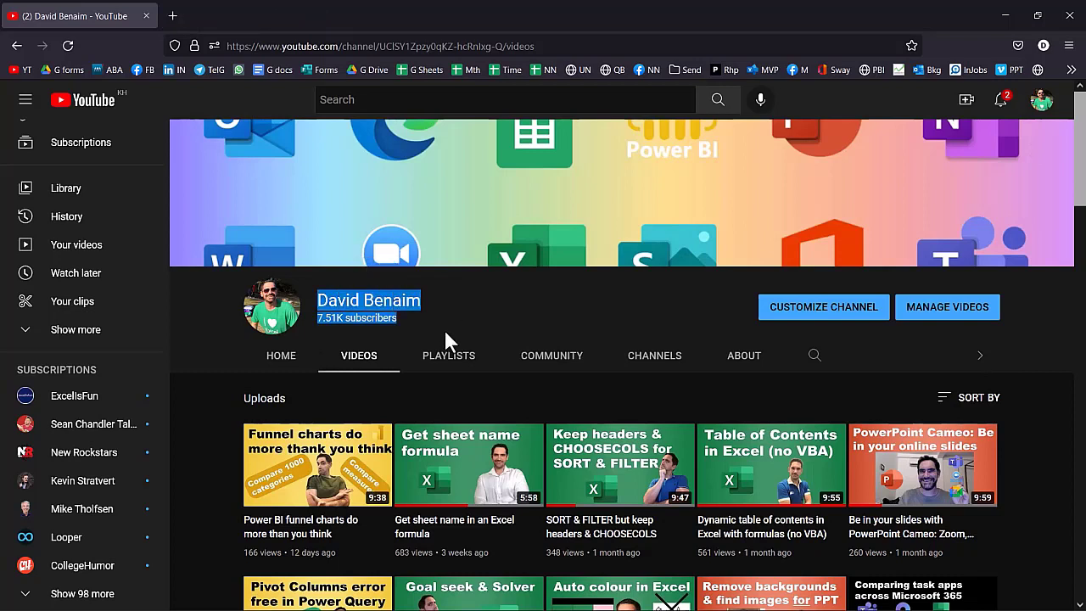
{"action": "left_click", "coordinate": [443, 329]}
{"action": "left_click", "coordinate": [173, 16]}
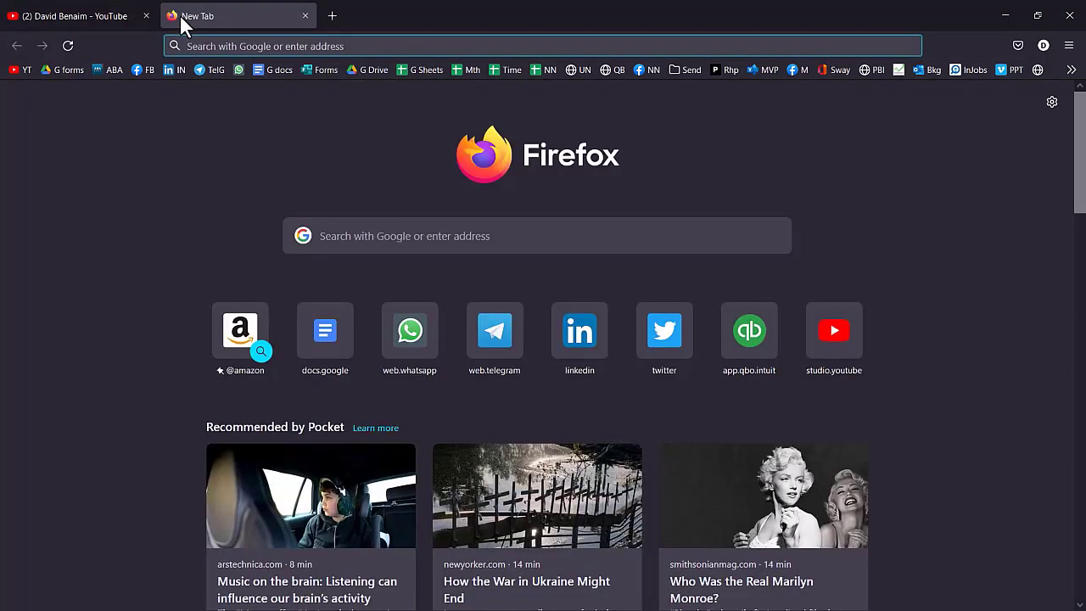
{"action": "type", "text": "link"}
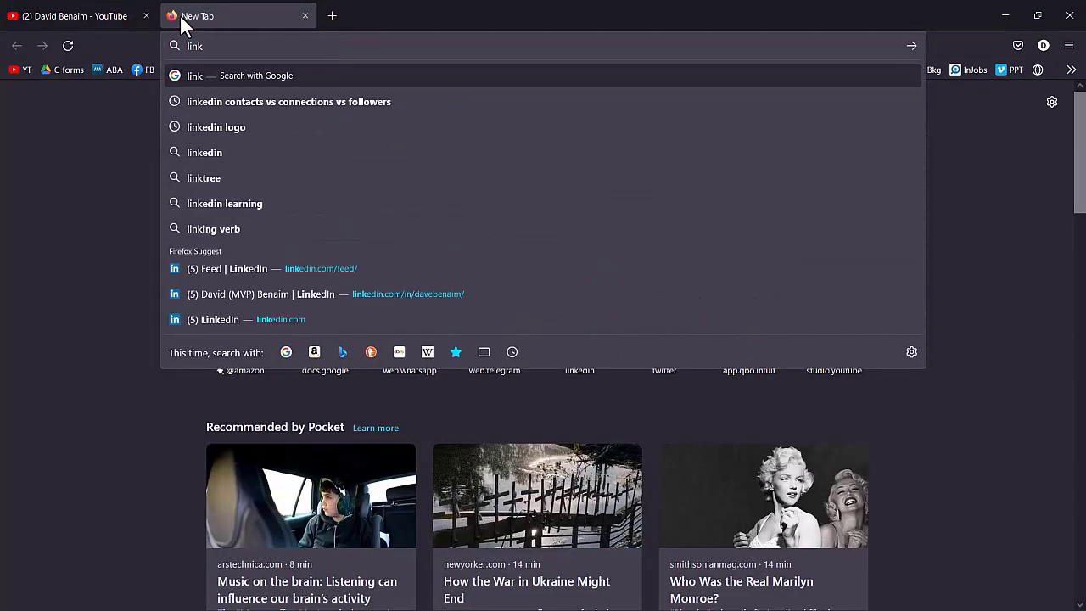
{"action": "key", "text": "Down"}
{"action": "key", "text": "Down"}
{"action": "key", "text": "Down"}
{"action": "key", "text": "Down"}
{"action": "key", "text": "Down"}
{"action": "key", "text": "Down"}
{"action": "key", "text": "Down"}
{"action": "key", "text": "Down"}
{"action": "key", "text": "Down"}
{"action": "key", "text": "Up"}
{"action": "key", "text": "Return"}
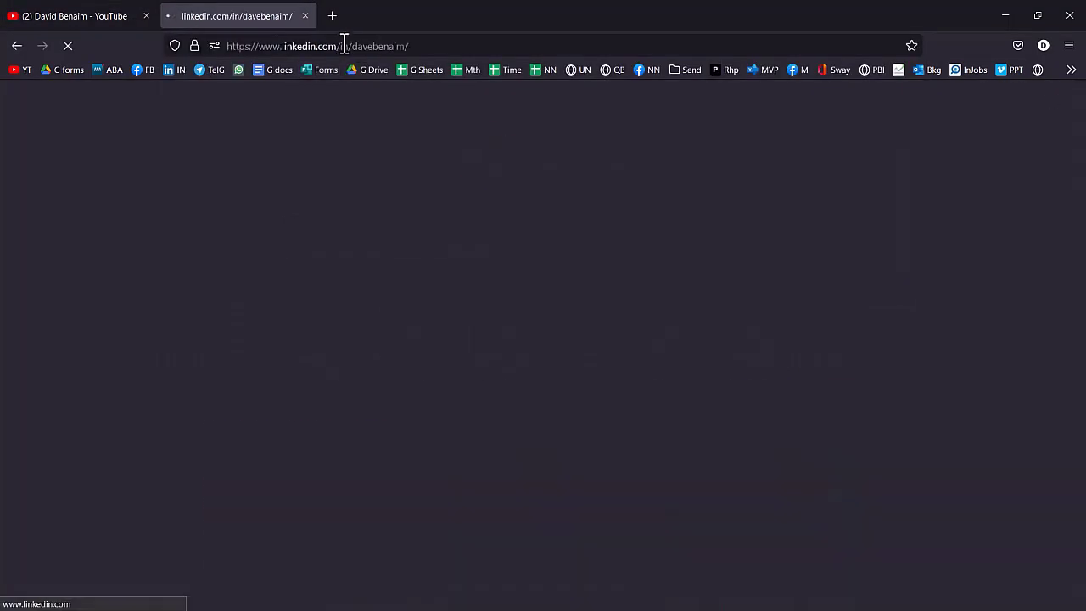
Switch back to the Excel workbook and look over the Table 4 exercises on the Cond 4mat ex sheet.
{"action": "key", "text": "alt+Tab"}
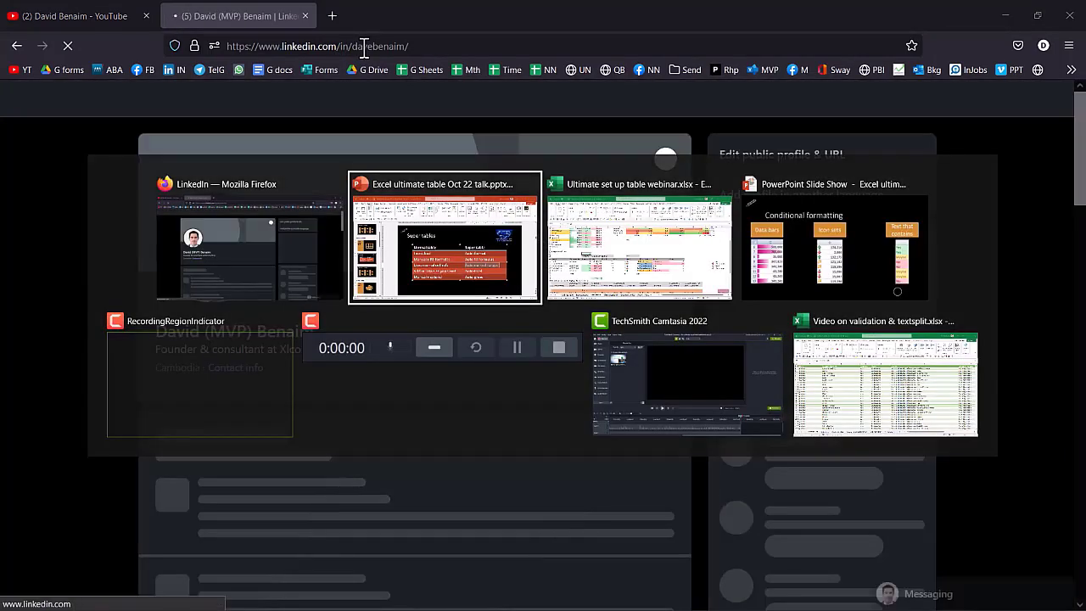
{"action": "key", "text": "alt+Tab"}
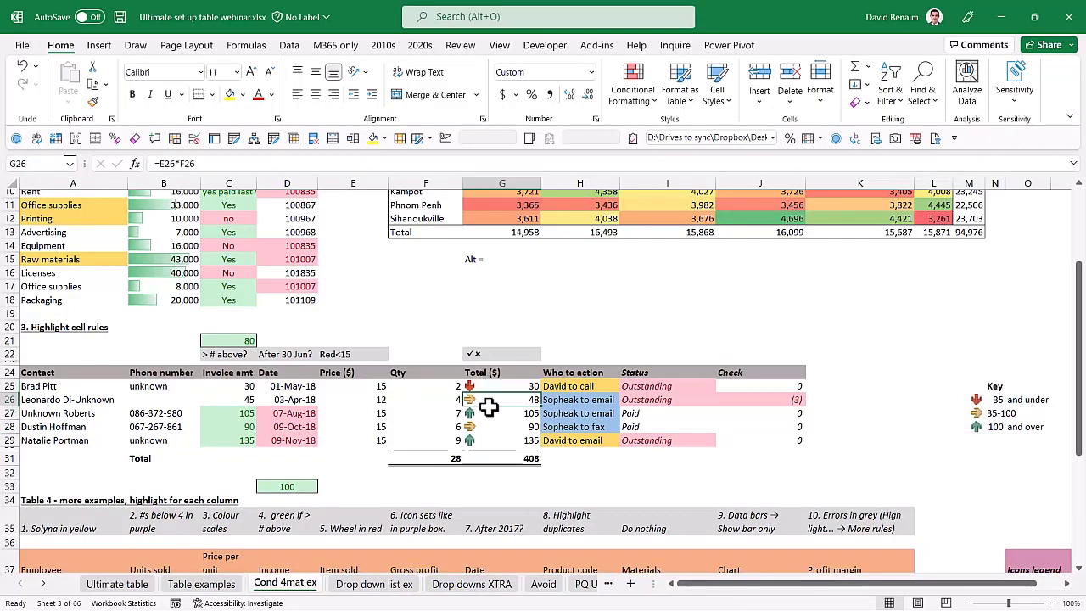
{"action": "left_click_drag", "start_coordinate": [497, 399], "coordinate": [507, 411]}
{"action": "left_click", "coordinate": [505, 411]}
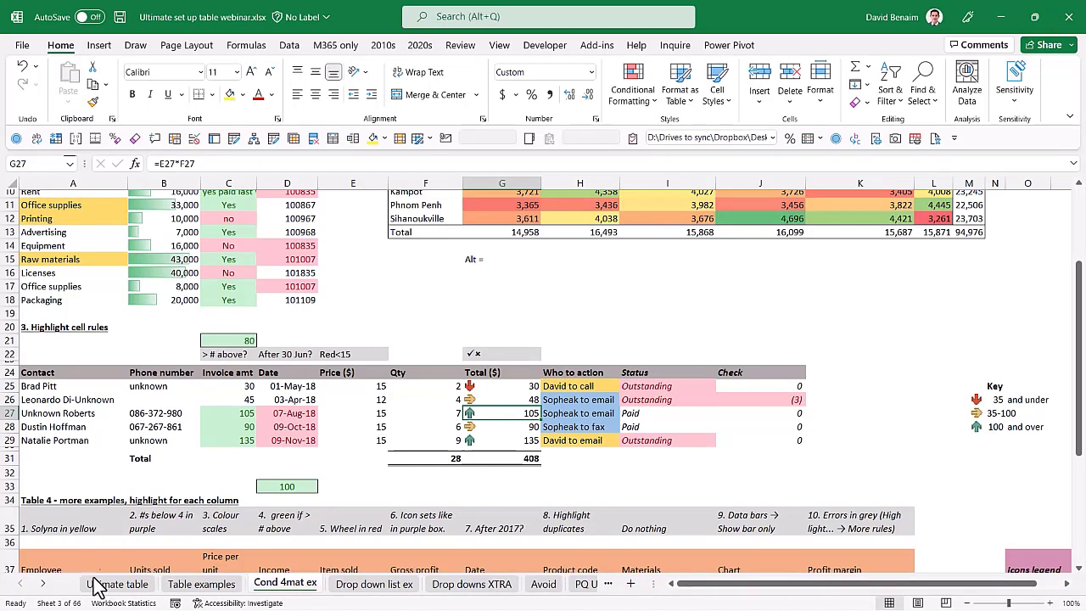
{"action": "scroll", "coordinate": [213, 485], "scroll_direction": "down", "scroll_amount": 7}
{"action": "left_click", "coordinate": [160, 343]}
{"action": "key", "text": "Right"}
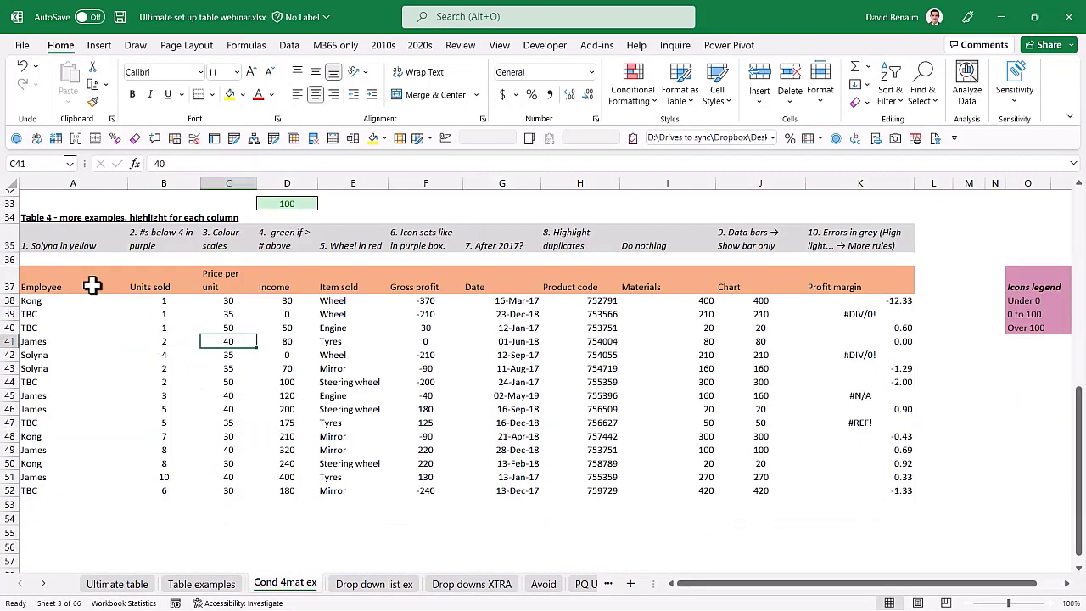
Open the Ultimate table sheet and select the first rows of the table's data from Day of wk to Gender.
{"action": "left_click", "coordinate": [115, 584]}
{"action": "left_click_drag", "start_coordinate": [142, 386], "coordinate": [4, 363]}
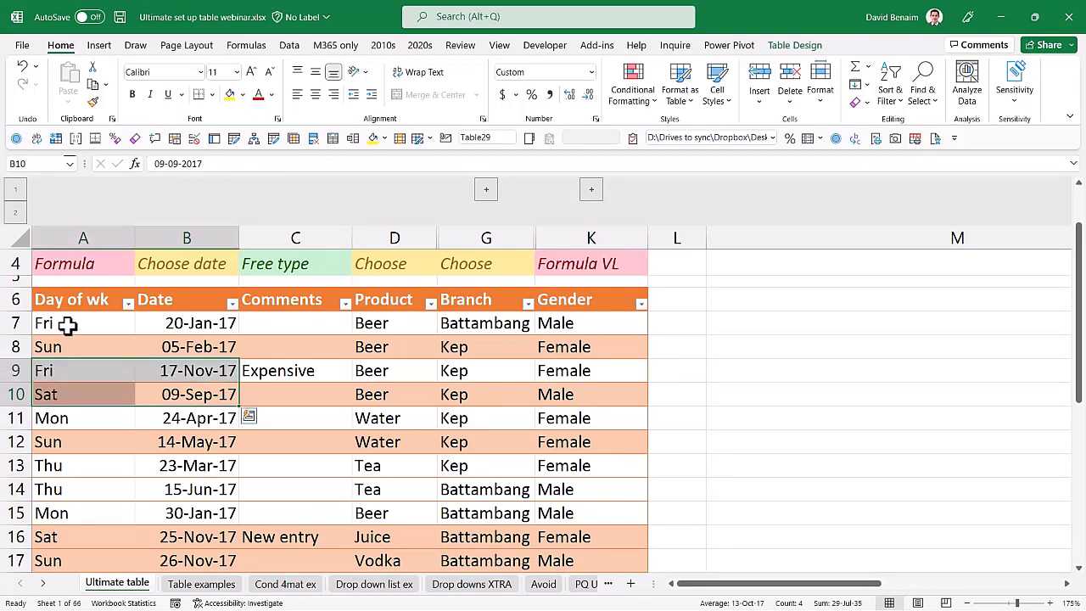
{"action": "left_click_drag", "start_coordinate": [68, 322], "coordinate": [605, 518]}
Try changing the date in cell B12 to 16-05-2017 and undo the edit.
{"action": "left_click", "coordinate": [175, 444]}
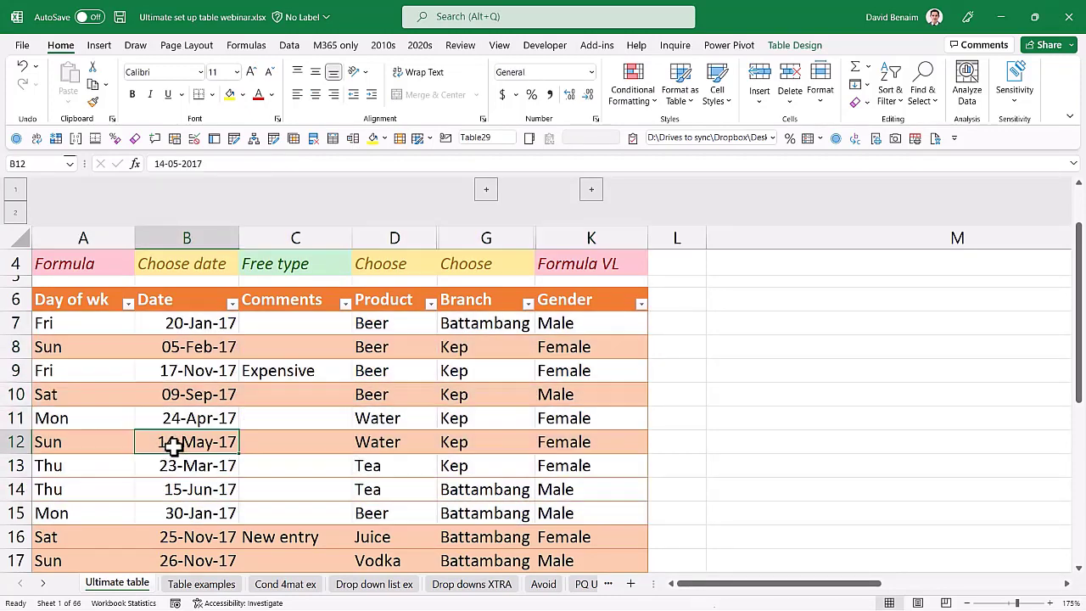
{"action": "key", "text": "F2"}
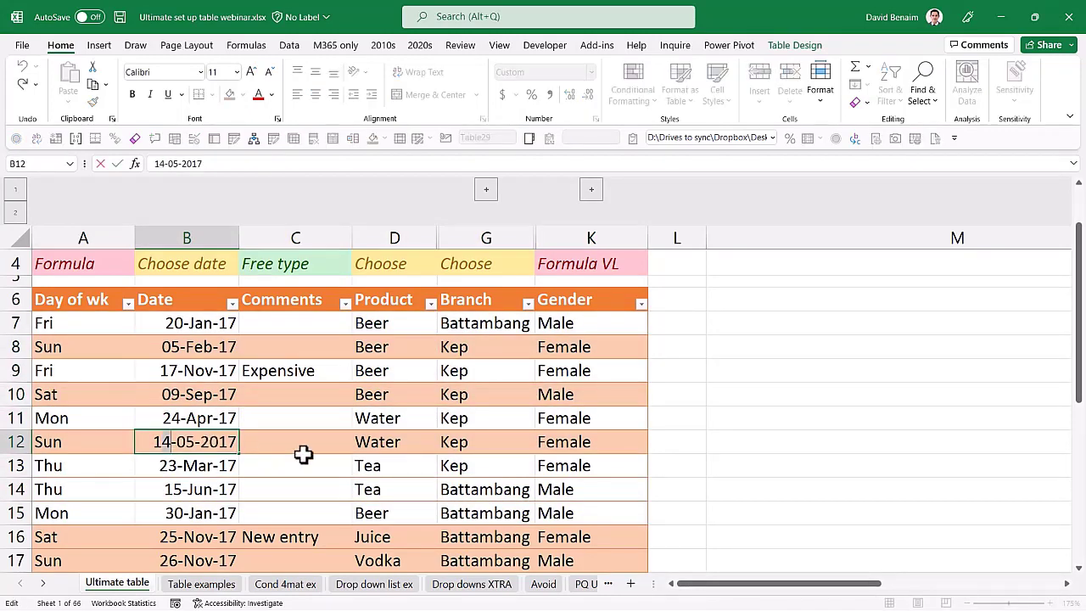
{"action": "key", "text": "BackSpace"}
{"action": "type", "text": "6"}
{"action": "key", "text": "Return"}
{"action": "key", "text": "Up"}
{"action": "key", "text": "ctrl+z"}
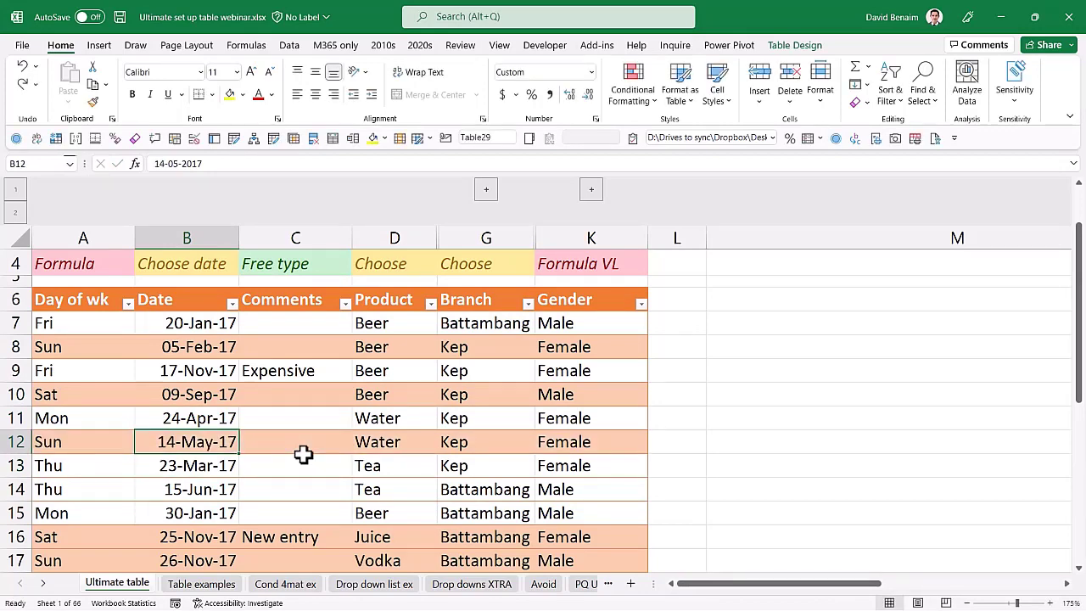
Examine the highlighted Saturday and Sunday rows across the table, such as rows 8, 10 and 12.
{"action": "left_click_drag", "start_coordinate": [107, 352], "coordinate": [636, 359]}
{"action": "left_click_drag", "start_coordinate": [605, 395], "coordinate": [68, 404]}
{"action": "left_click_drag", "start_coordinate": [84, 443], "coordinate": [585, 439]}
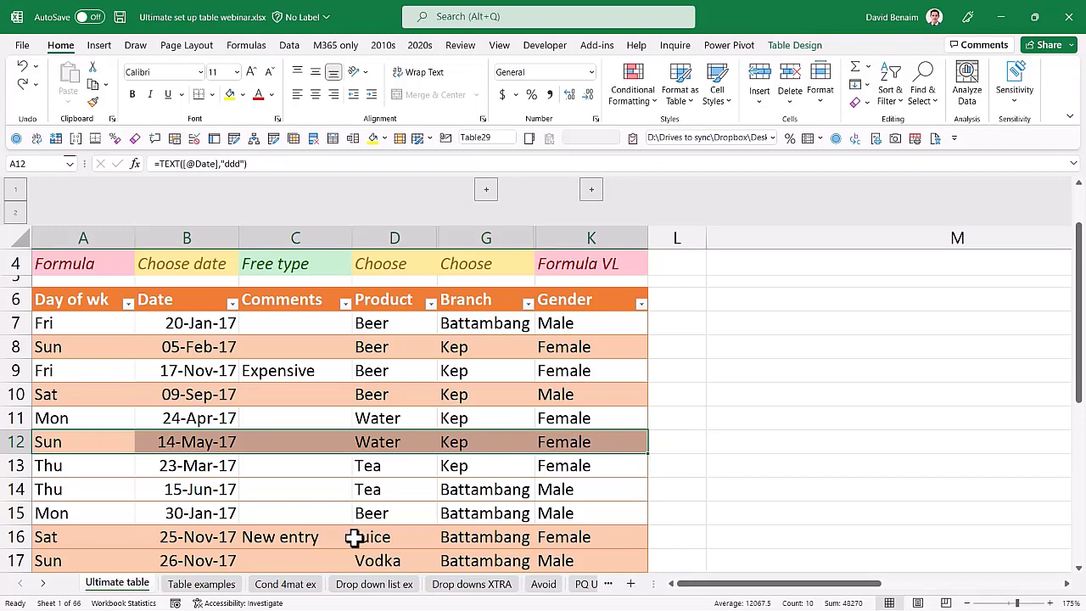
{"action": "scroll", "coordinate": [356, 539], "scroll_direction": "down", "scroll_amount": 3}
{"action": "scroll", "coordinate": [219, 458], "scroll_direction": "up", "scroll_amount": 5}
{"action": "key", "text": "ctrl+a"}
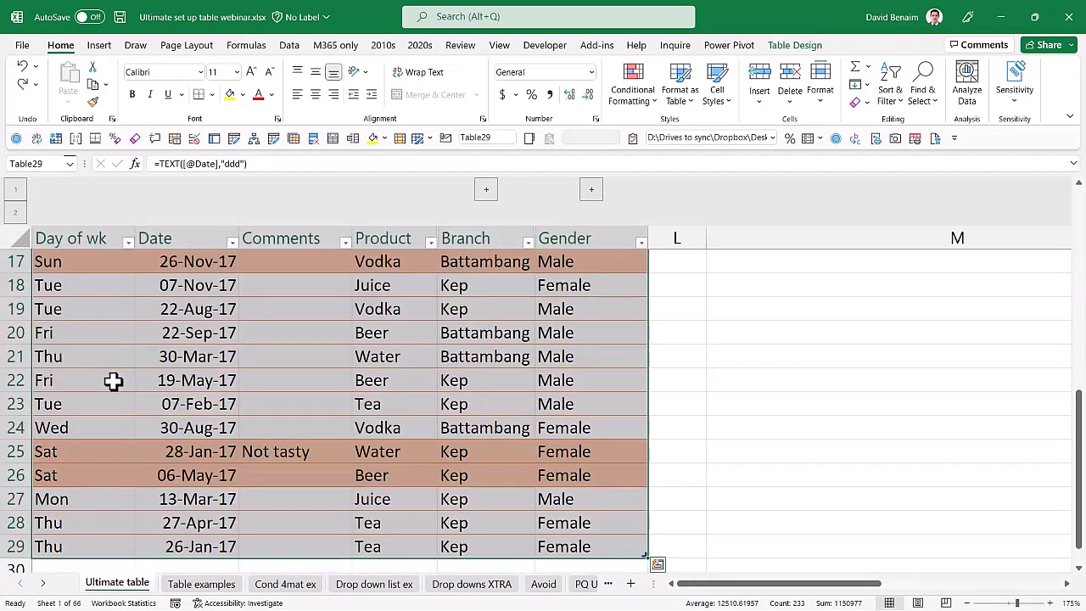
{"action": "left_click", "coordinate": [647, 110]}
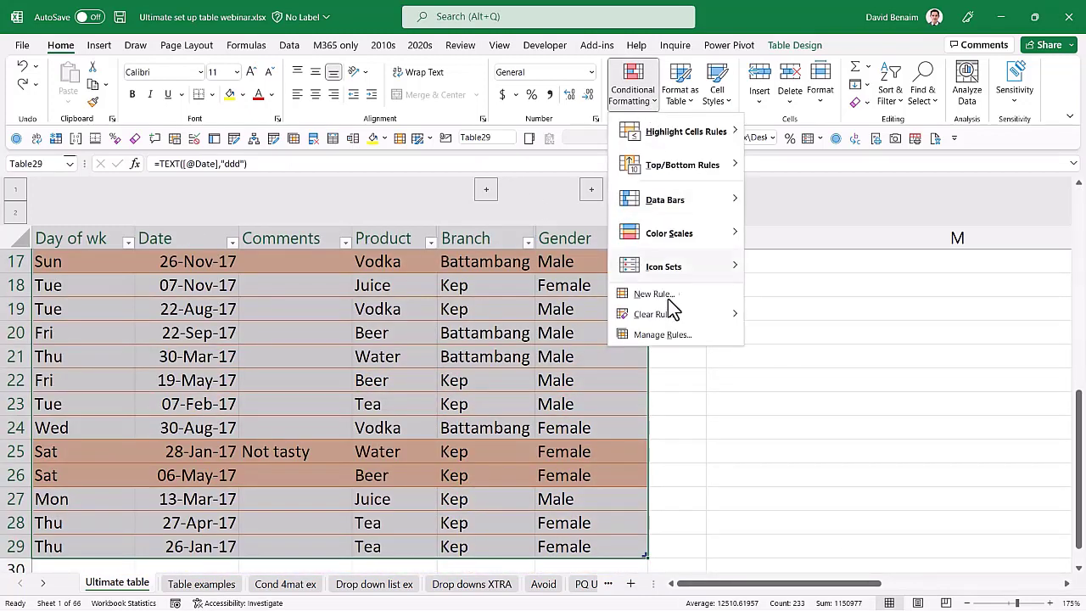
{"action": "left_click", "coordinate": [670, 292]}
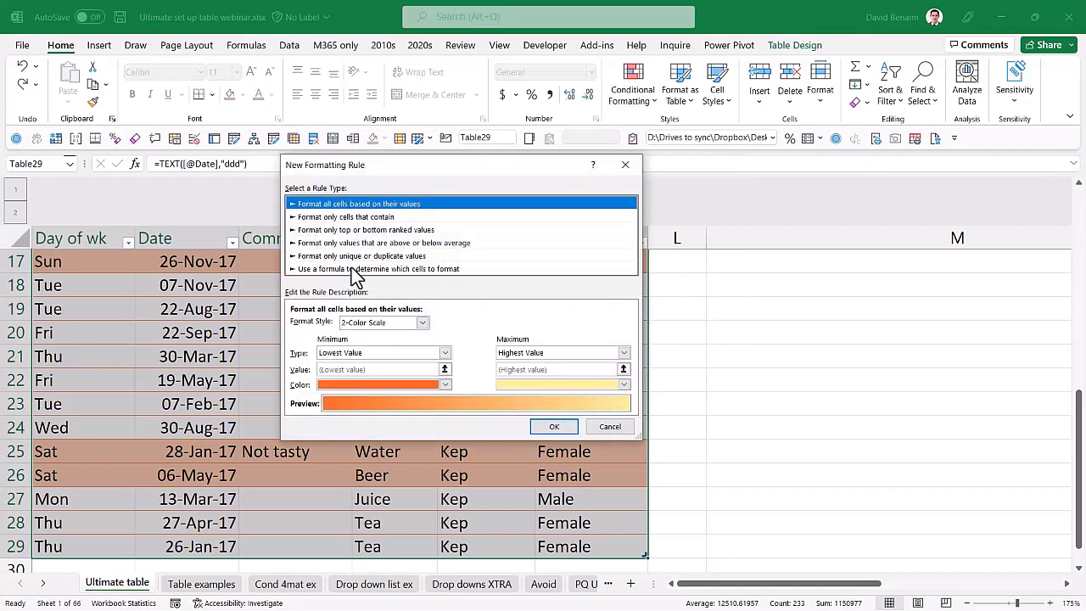
{"action": "left_click", "coordinate": [354, 268]}
{"action": "left_click", "coordinate": [609, 399]}
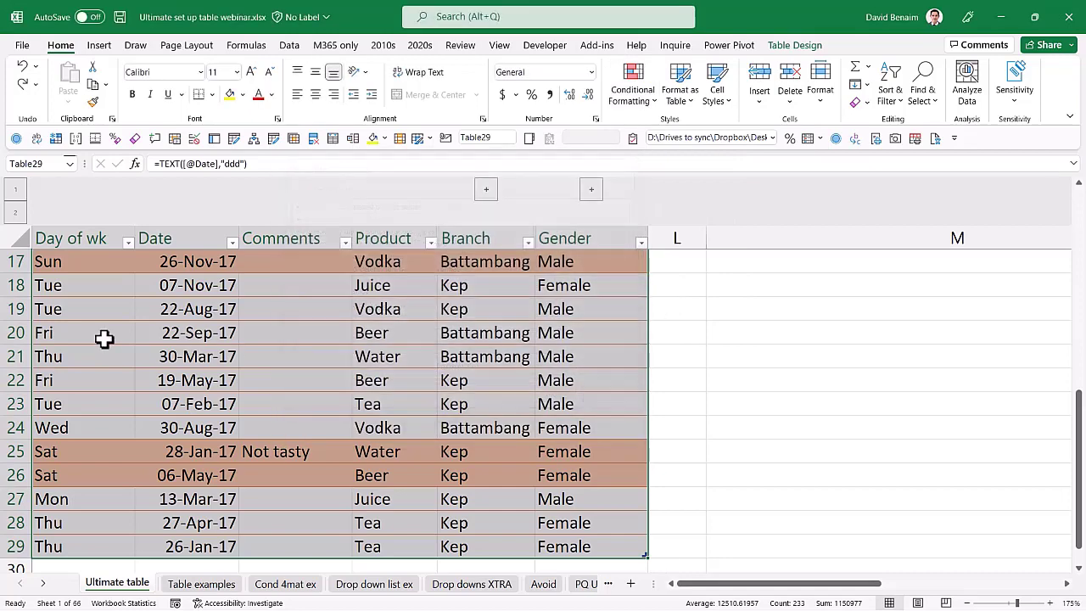
Try a yellow fill and red font on all the table's data cells, and undo both.
{"action": "scroll", "coordinate": [93, 356], "scroll_direction": "up", "scroll_amount": 6}
{"action": "left_click", "coordinate": [82, 381]}
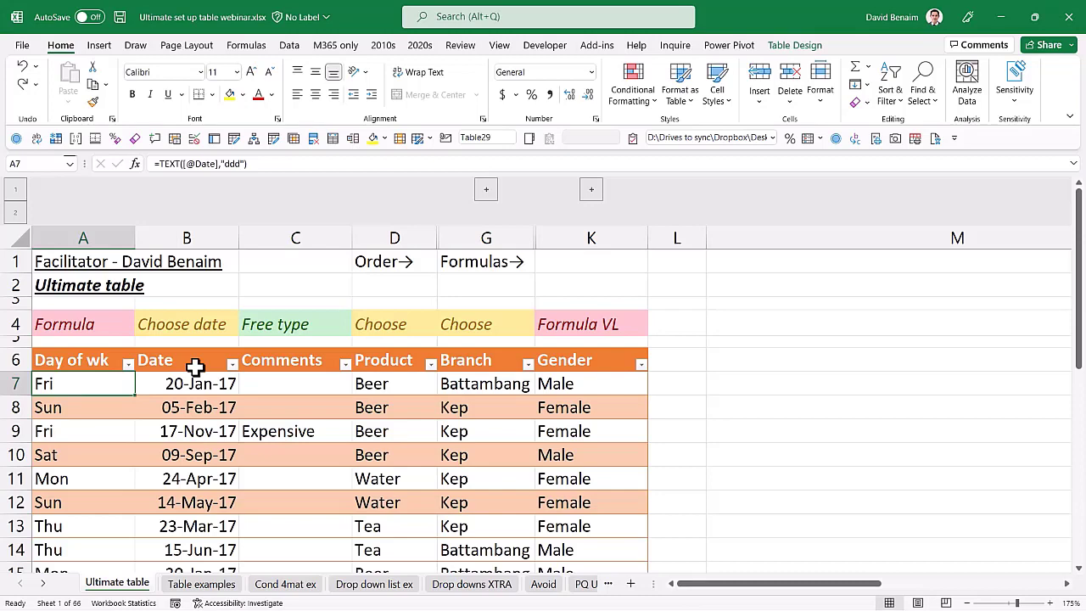
{"action": "key", "text": "ctrl+a"}
{"action": "scroll", "coordinate": [121, 387], "scroll_direction": "down", "scroll_amount": 3}
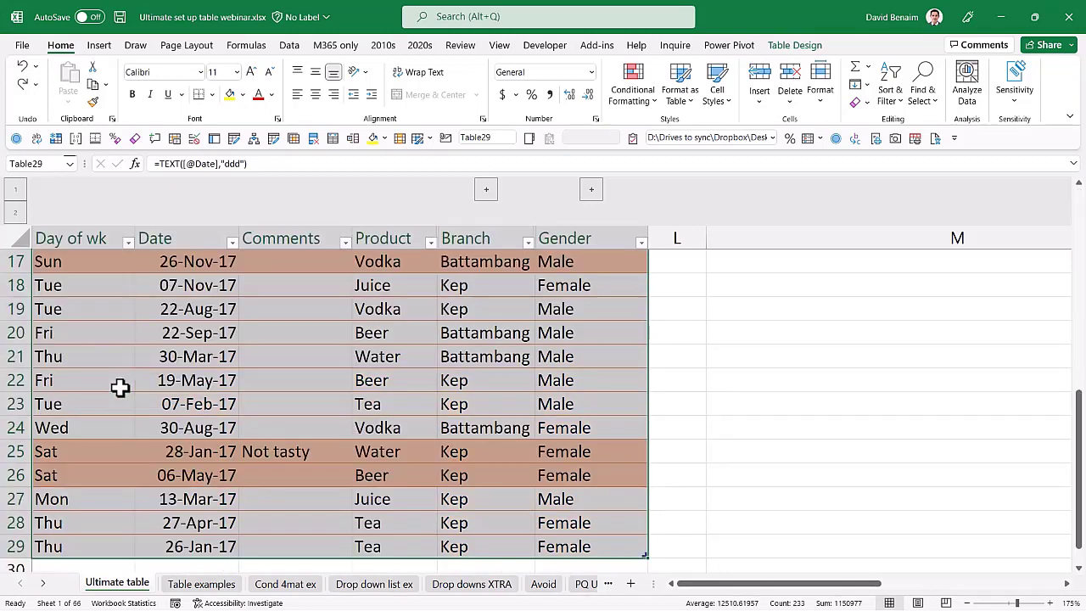
{"action": "scroll", "coordinate": [121, 387], "scroll_direction": "up", "scroll_amount": 4}
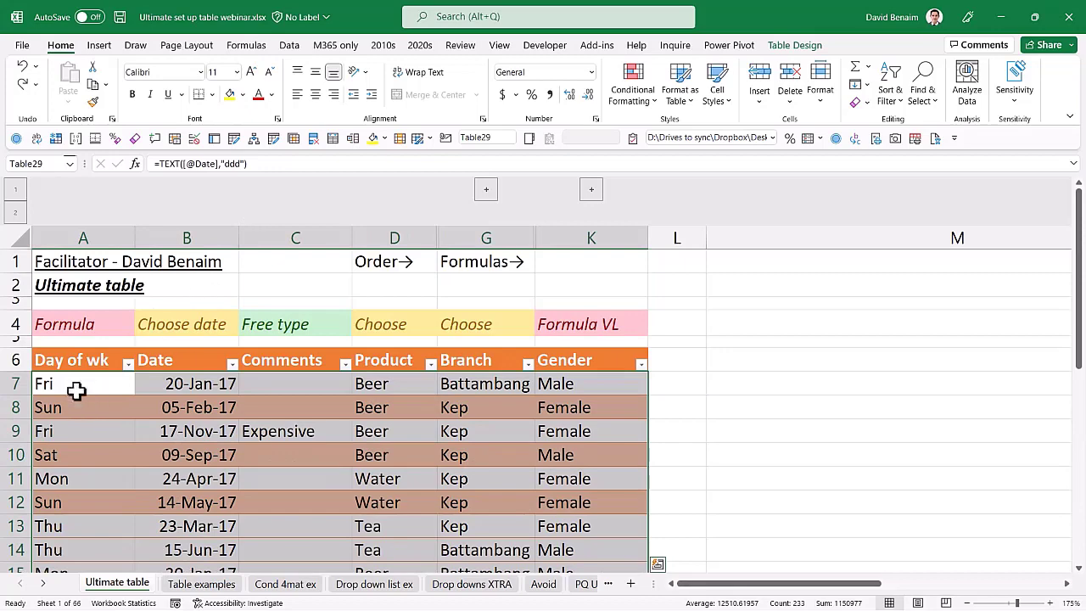
{"action": "left_click", "coordinate": [230, 94]}
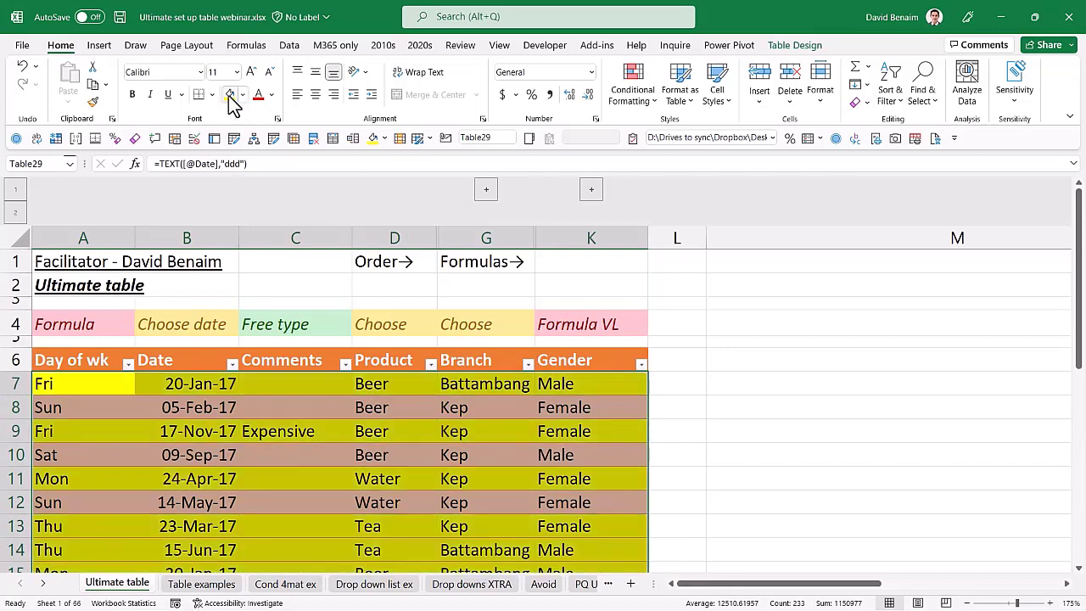
{"action": "left_click", "coordinate": [258, 95]}
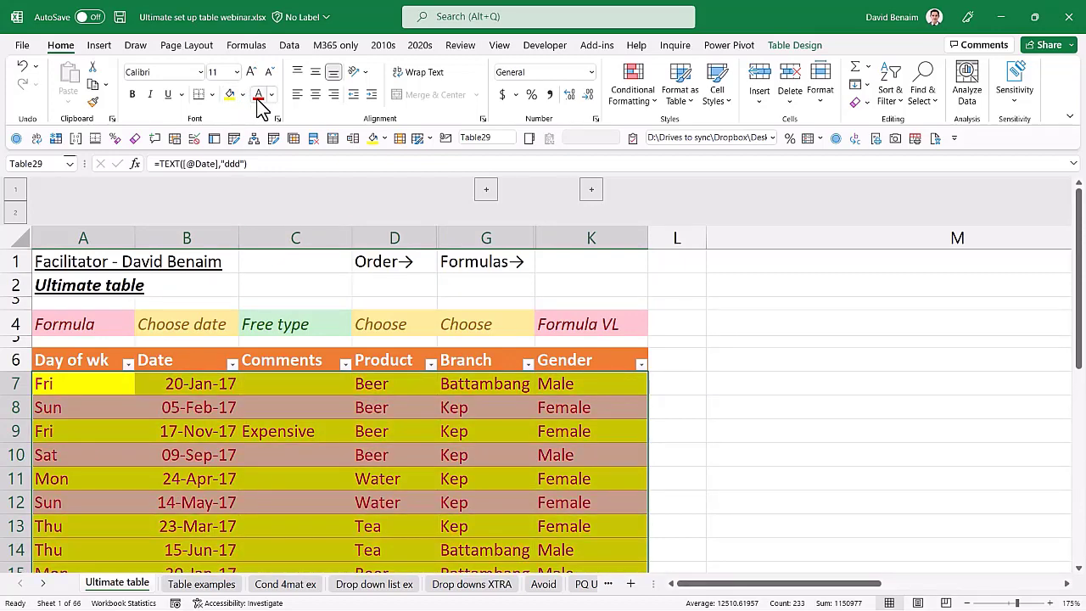
{"action": "key", "text": "ctrl+Home"}
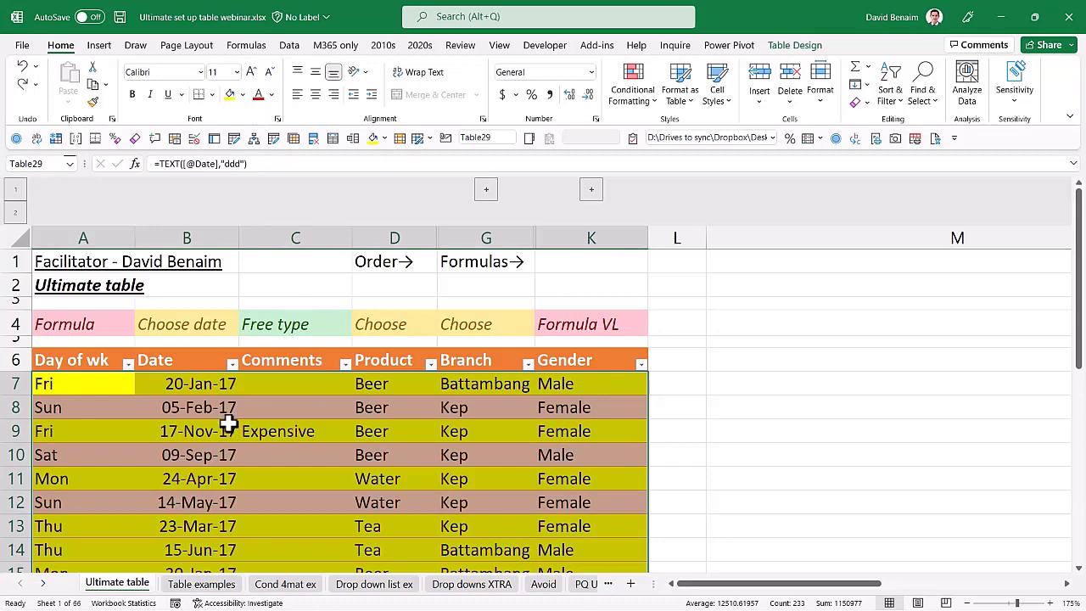
{"action": "key", "text": "ctrl+z"}
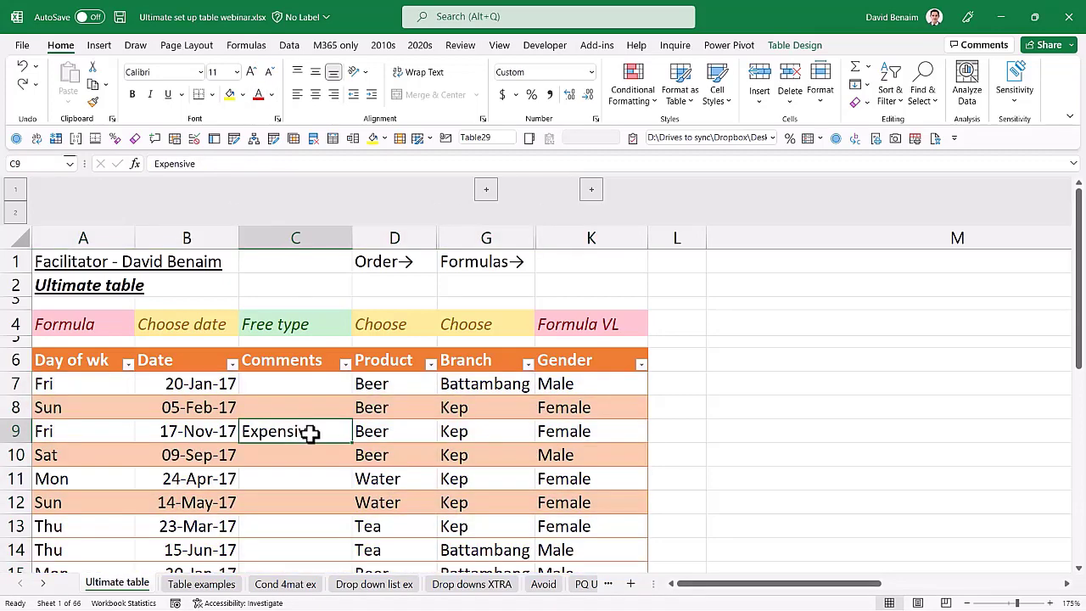
Create a formula-based conditional formatting rule for all the table's data with the formula =$A$7="Tue".
{"action": "scroll", "coordinate": [95, 377], "scroll_direction": "down", "scroll_amount": 5}
{"action": "scroll", "coordinate": [98, 370], "scroll_direction": "up", "scroll_amount": 5}
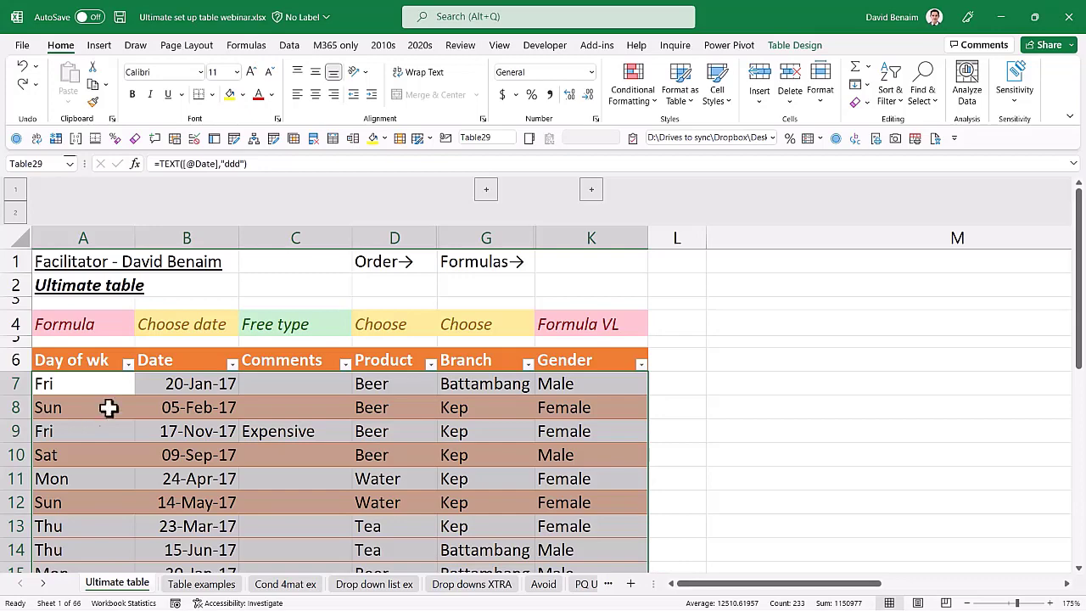
{"action": "left_click", "coordinate": [632, 95]}
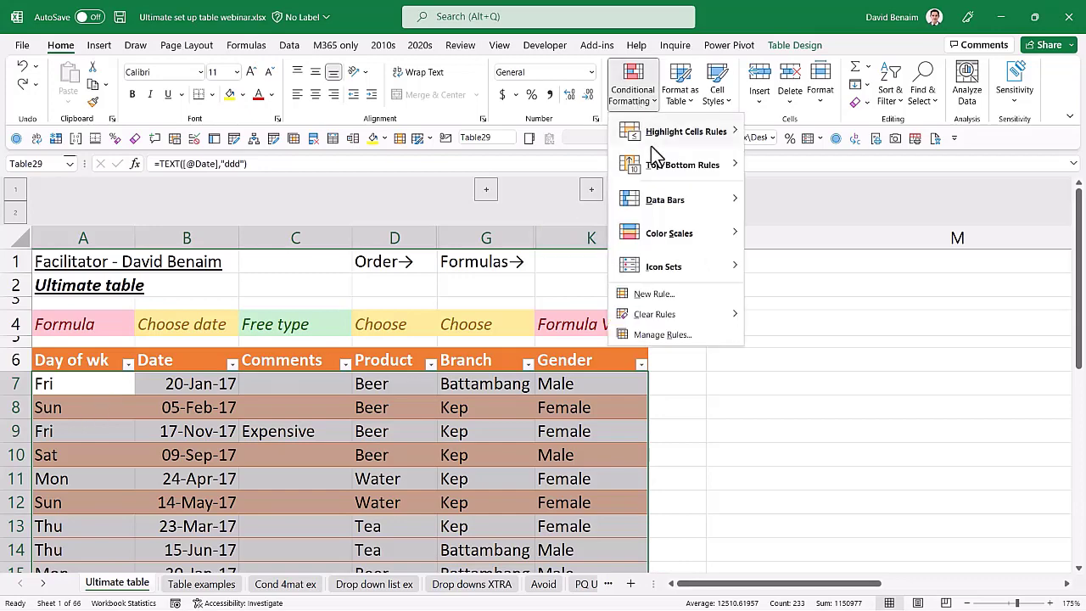
{"action": "left_click", "coordinate": [670, 291]}
{"action": "left_click", "coordinate": [306, 255]}
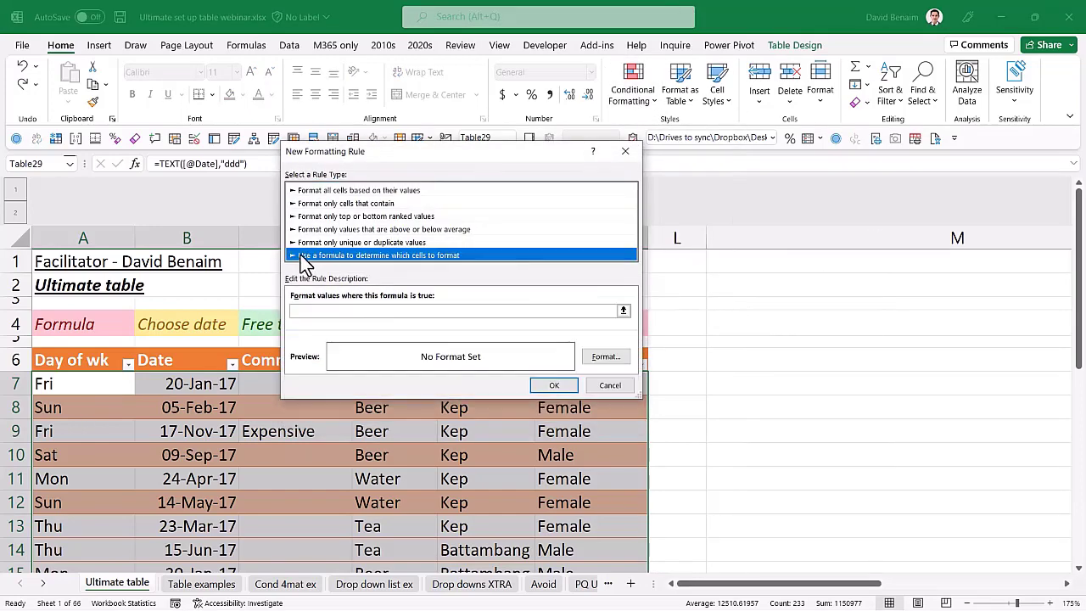
{"action": "left_click", "coordinate": [331, 312]}
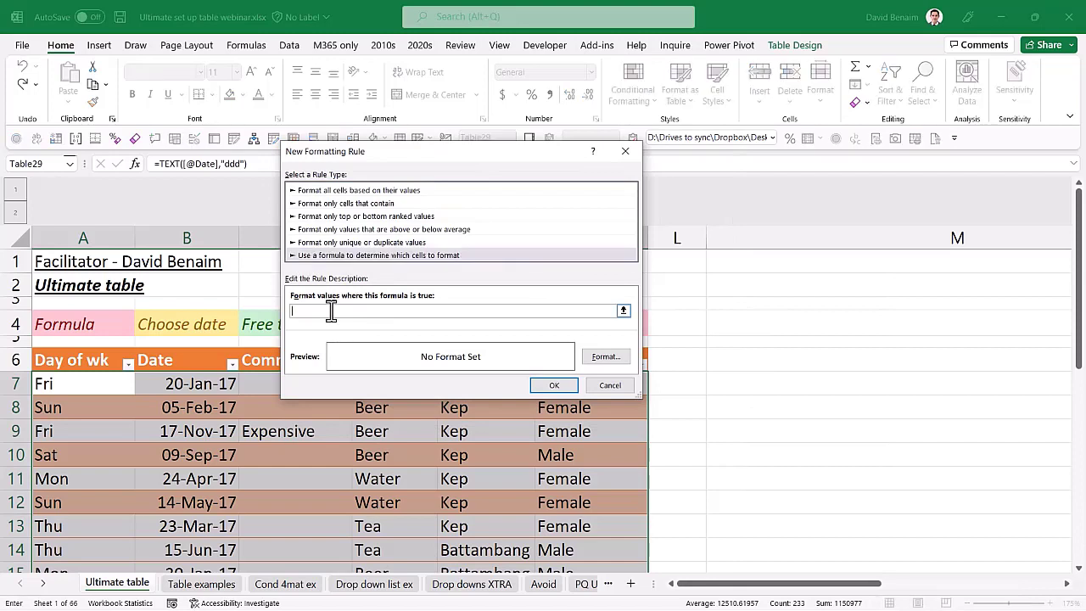
{"action": "type", "text": "="}
{"action": "left_click", "coordinate": [85, 381]}
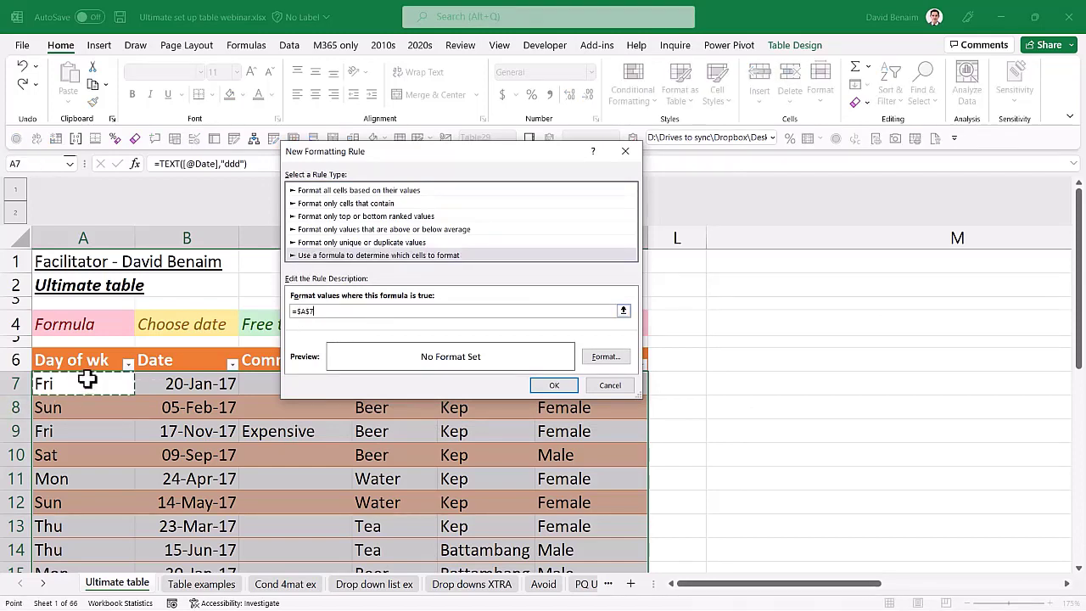
{"action": "type", "text": "=\"Tue"}
Set a light blue fill as the new rule's format.
{"action": "left_click", "coordinate": [606, 356]}
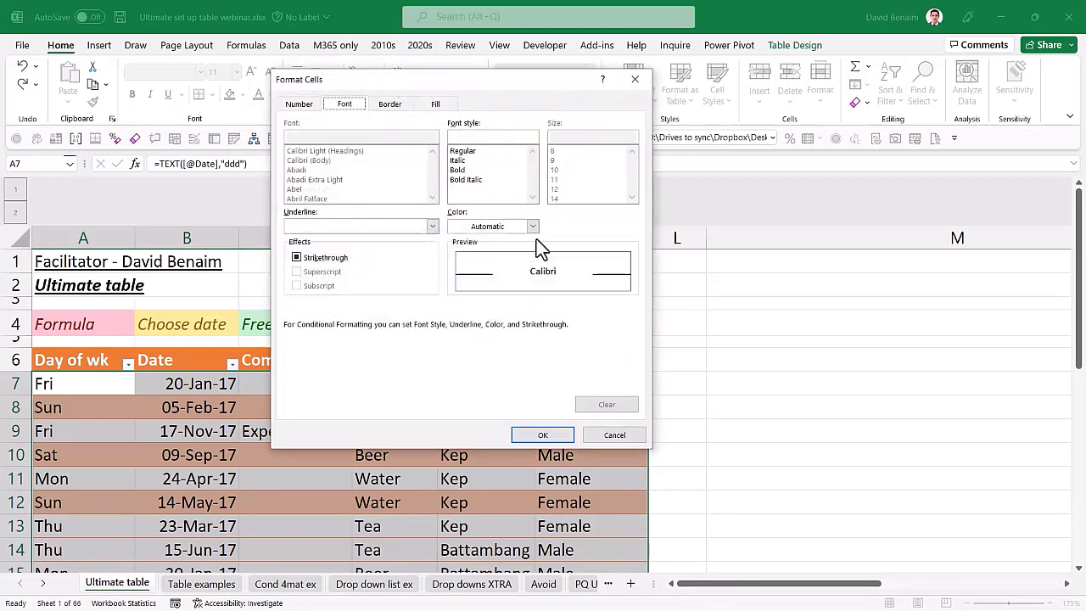
{"action": "left_click", "coordinate": [447, 104]}
{"action": "left_click", "coordinate": [394, 179]}
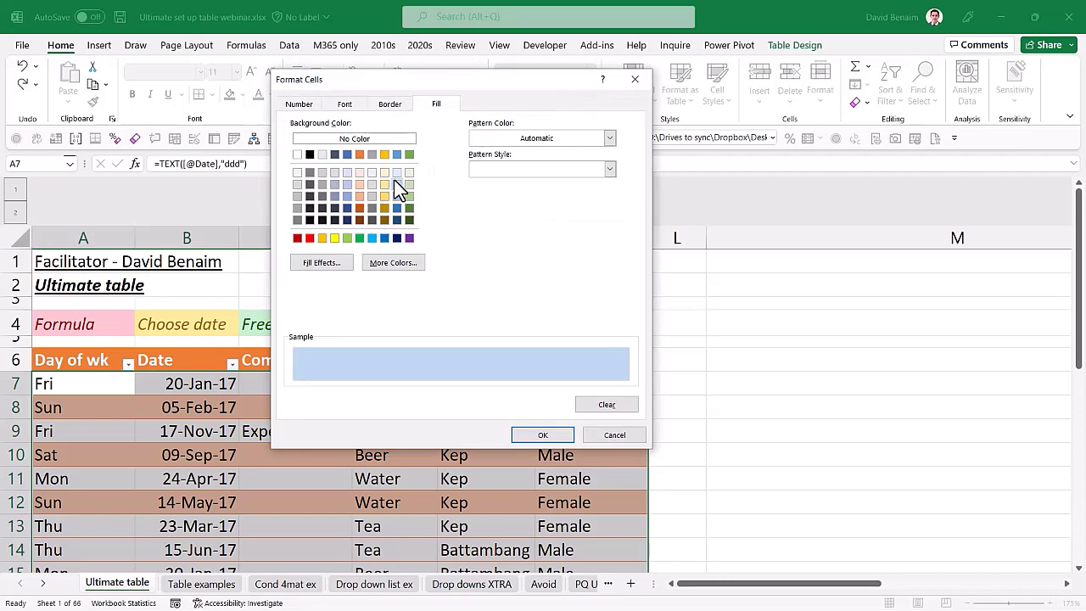
{"action": "left_click", "coordinate": [542, 435]}
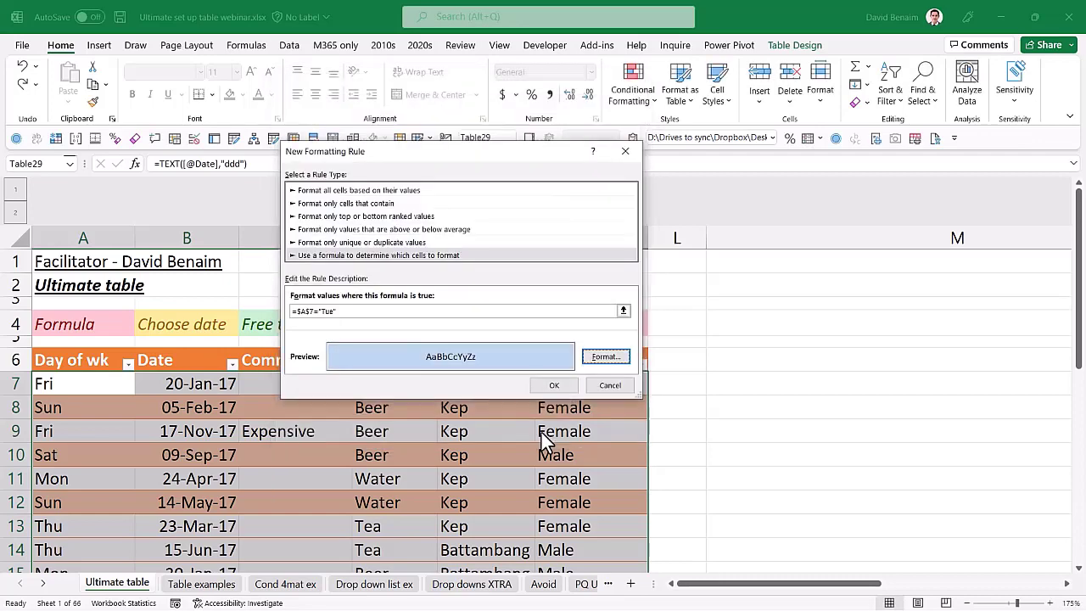
Apply the new rule with its absolute $A$7 reference and check the Tuesday rows 18 and 19.
{"action": "left_click", "coordinate": [315, 310]}
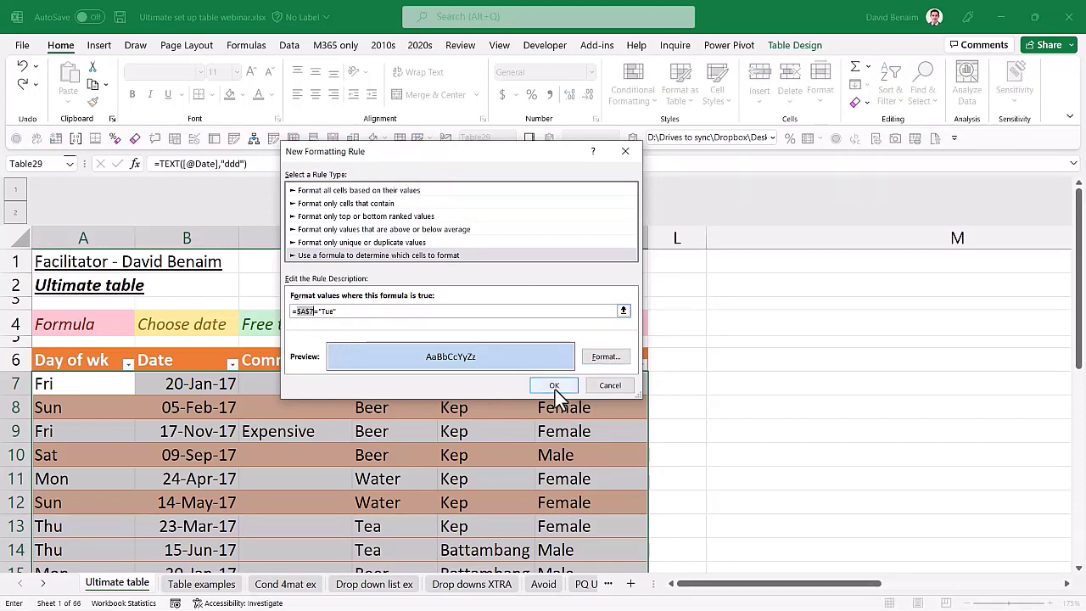
{"action": "left_click", "coordinate": [556, 389]}
{"action": "scroll", "coordinate": [92, 487], "scroll_direction": "down", "scroll_amount": 3}
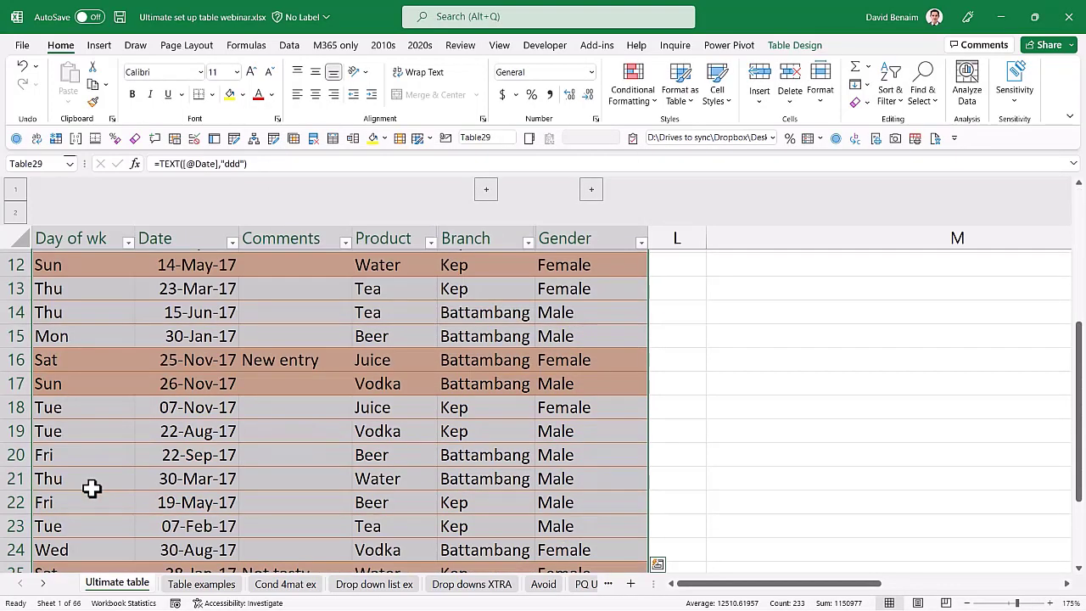
{"action": "left_click_drag", "start_coordinate": [73, 430], "coordinate": [601, 414]}
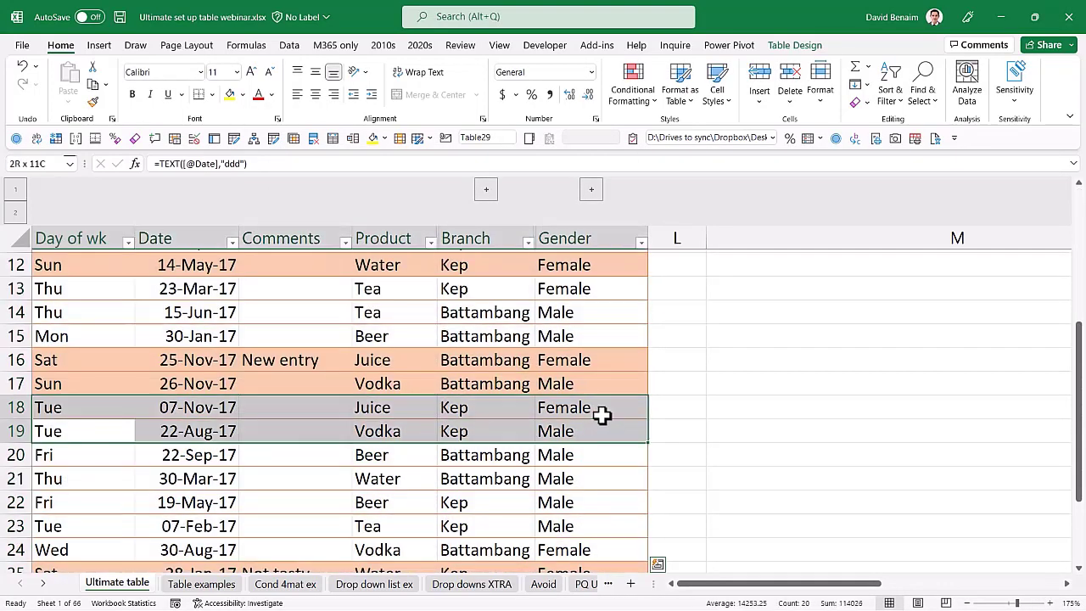
Examine the date in B7 and the day-of-week formula in A7 of the table's first data row.
{"action": "scroll", "coordinate": [223, 417], "scroll_direction": "up", "scroll_amount": 4}
{"action": "left_click", "coordinate": [75, 385]}
{"action": "left_click", "coordinate": [170, 387]}
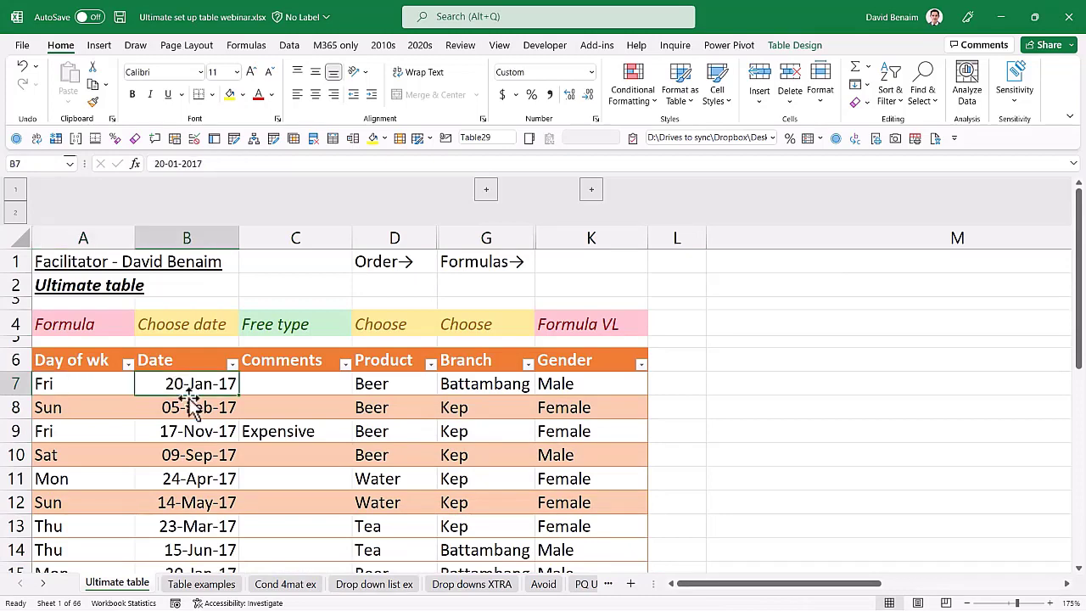
{"action": "key", "text": "F2"}
{"action": "key", "text": "Escape"}
{"action": "key", "text": "Left"}
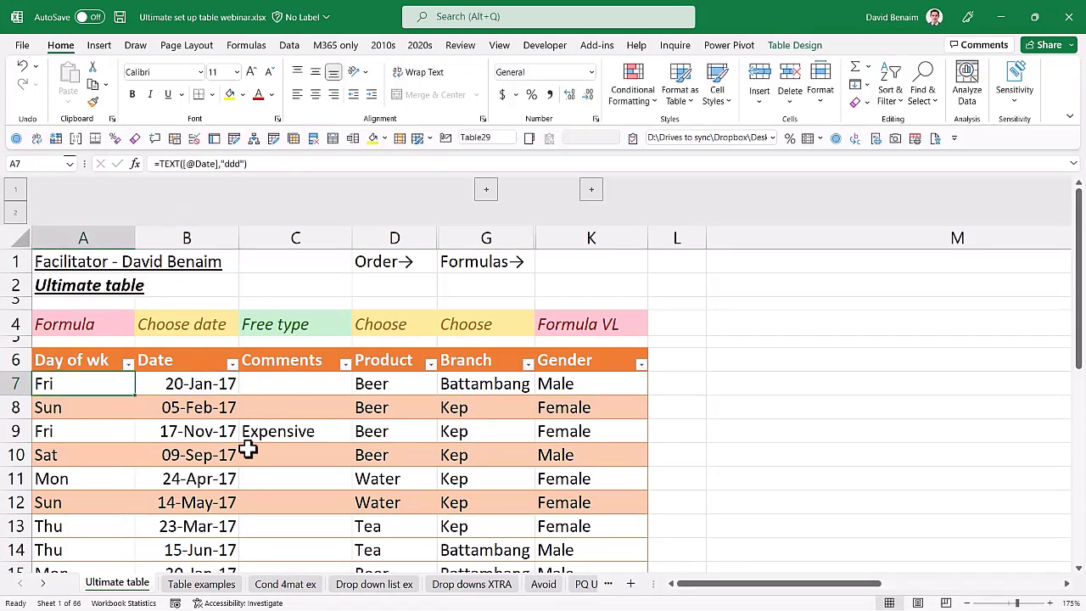
{"action": "key", "text": "F2"}
{"action": "key", "text": "Escape"}
Set the date in B7 to 16-01-2017.
{"action": "key", "text": "Right"}
{"action": "key", "text": "F2"}
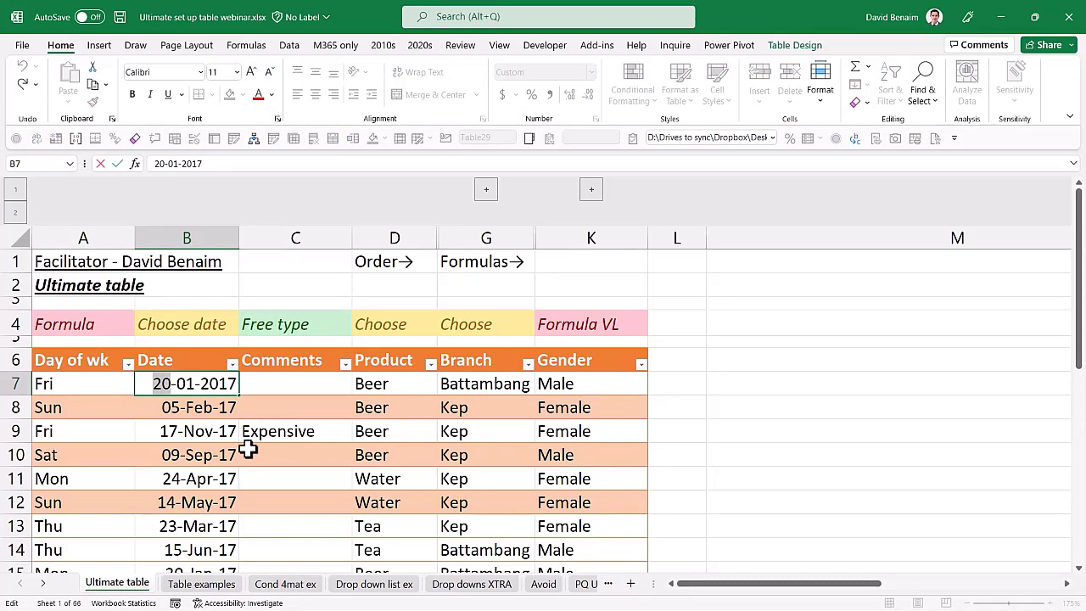
{"action": "type", "text": "6"}
{"action": "key", "text": "Return"}
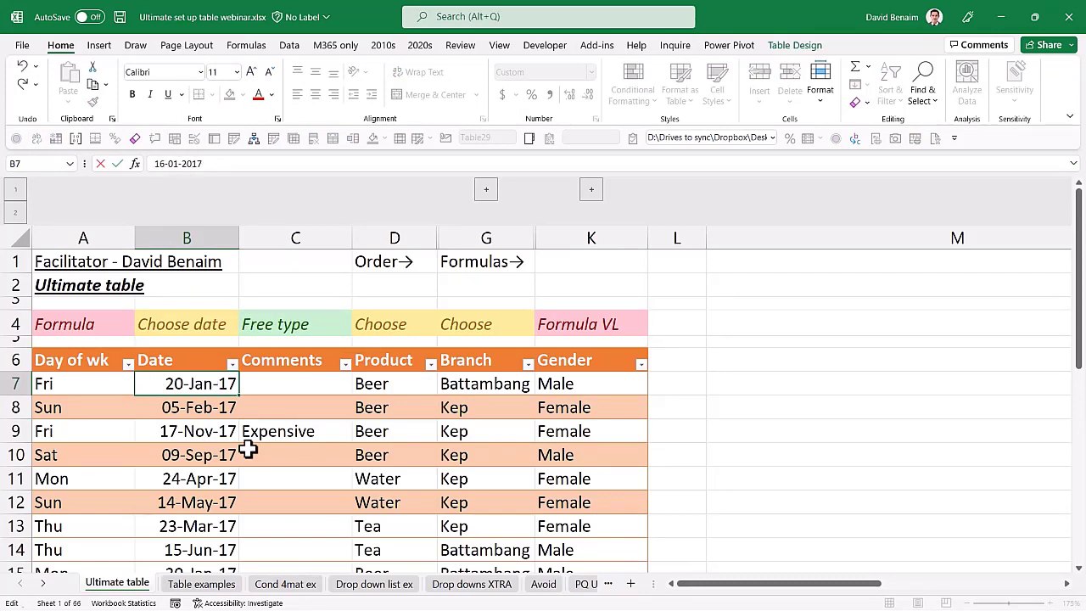
Test the absolute Tuesday rule by setting the date in B7 to 17-01-2017, and undo that change.
{"action": "key", "text": "F2"}
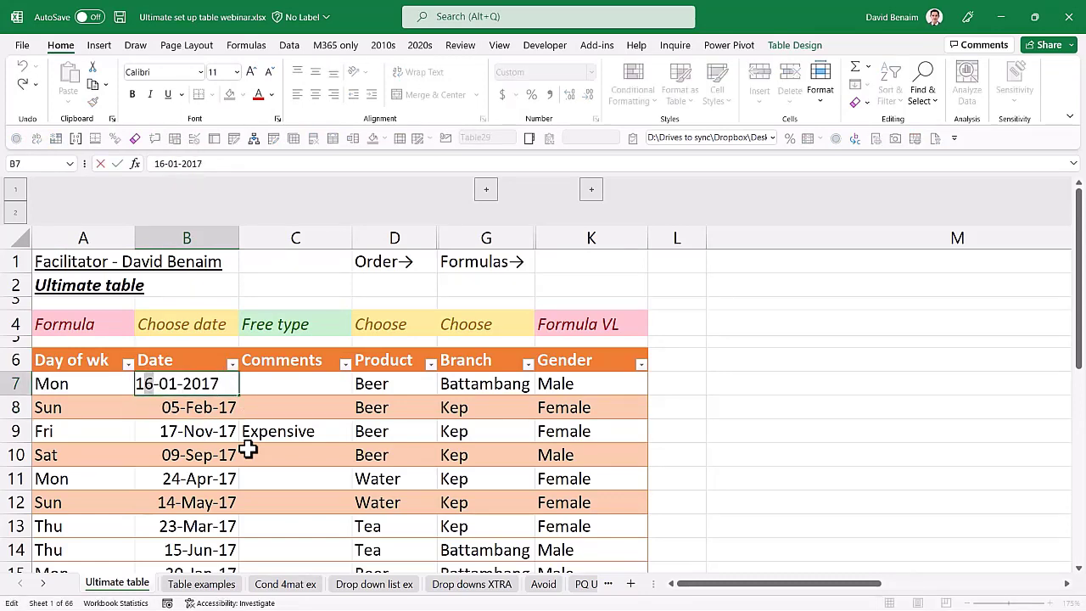
{"action": "type", "text": "7"}
{"action": "key", "text": "Return"}
{"action": "key", "text": "ctrl+a"}
{"action": "key", "text": "shift+Return"}
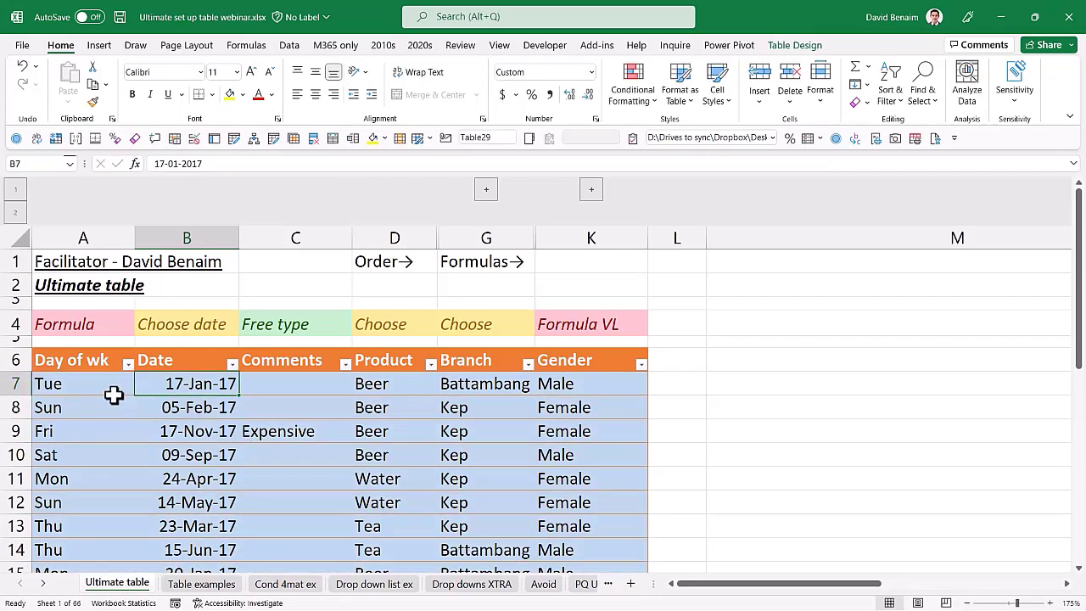
{"action": "key", "text": "shift+Tab"}
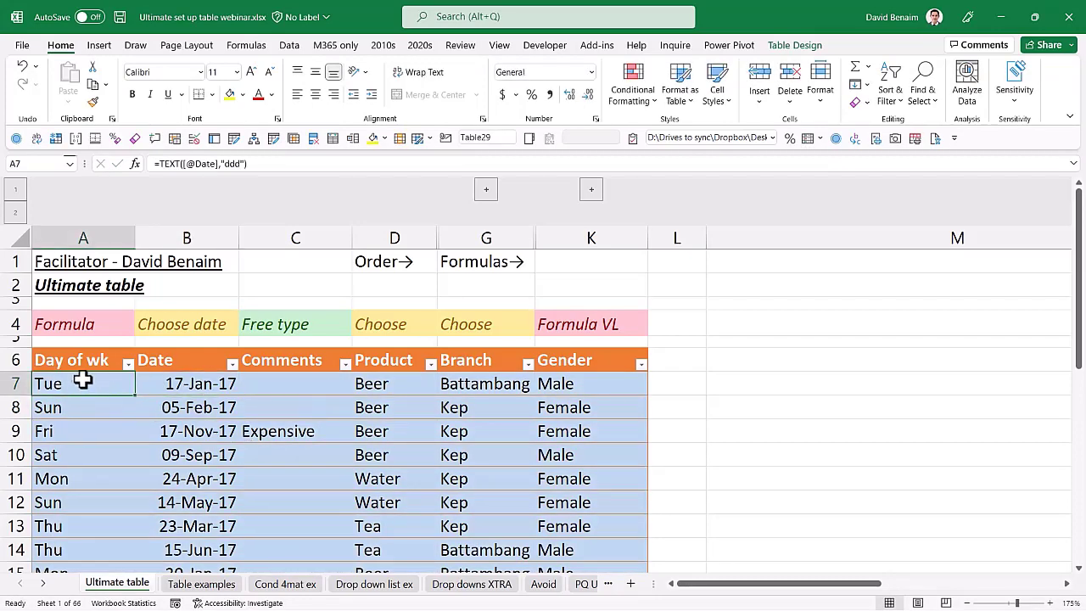
{"action": "key", "text": "ctrl+z"}
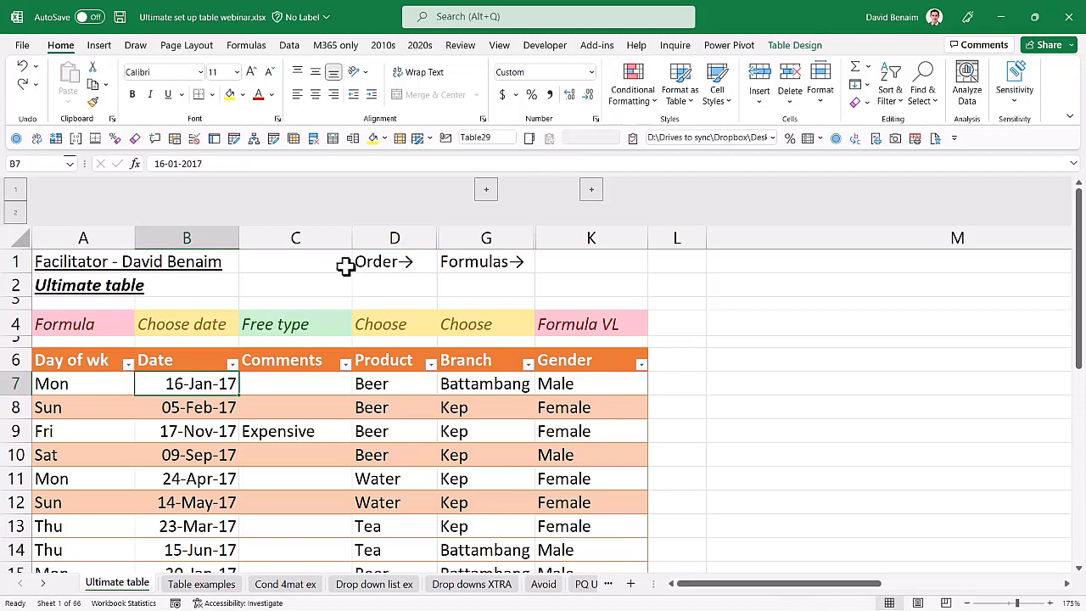
Bring up the table's conditional formatting rules and compare the Tuesday formula's cell reference with the Sunday and Saturday ones.
{"action": "left_click_drag", "start_coordinate": [85, 384], "coordinate": [121, 383]}
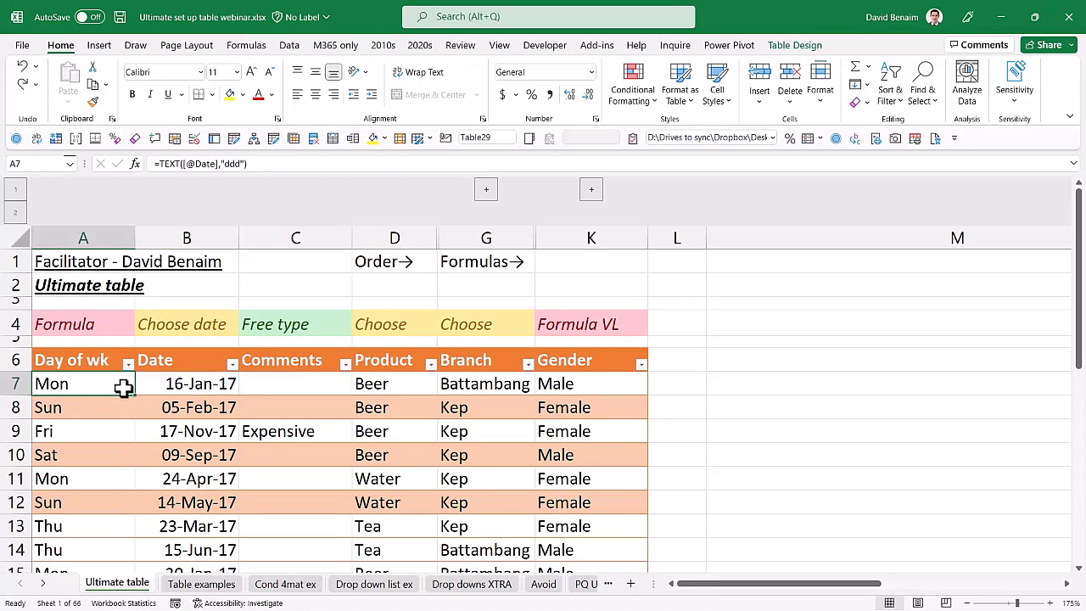
{"action": "left_click", "coordinate": [632, 89]}
{"action": "left_click", "coordinate": [682, 336]}
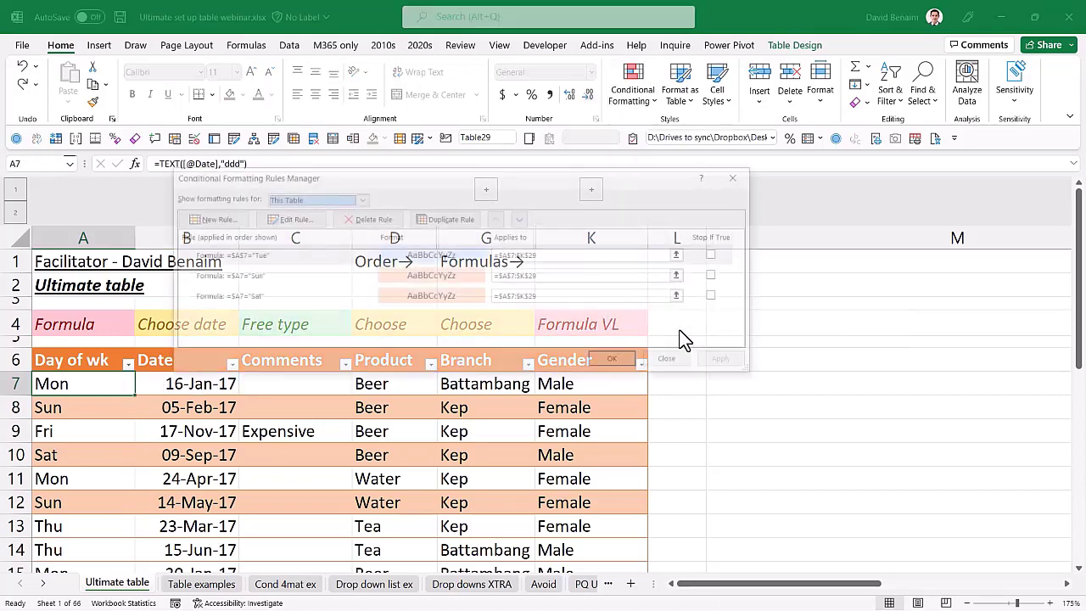
{"action": "left_click", "coordinate": [324, 249]}
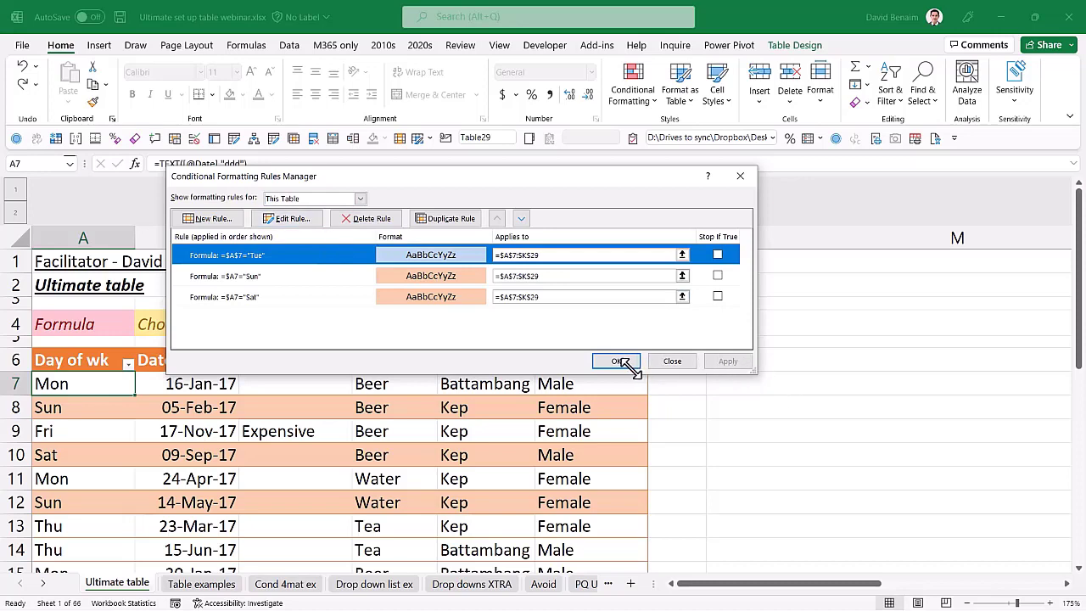
{"action": "left_click_drag", "start_coordinate": [751, 374], "coordinate": [521, 388]}
{"action": "left_click", "coordinate": [289, 300]}
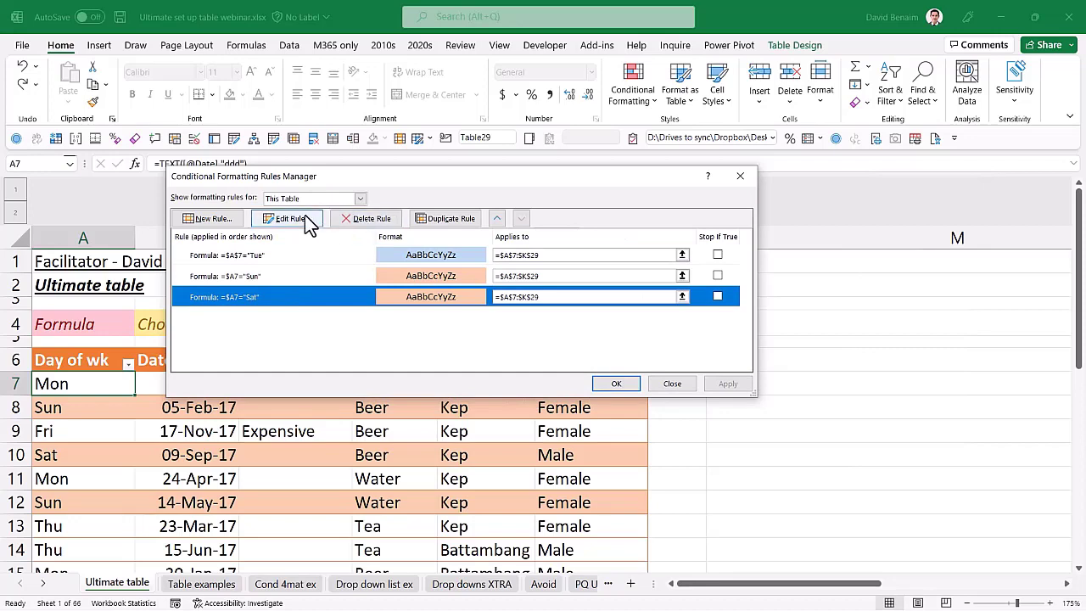
{"action": "left_click", "coordinate": [293, 276]}
{"action": "left_click", "coordinate": [365, 292]}
{"action": "left_click", "coordinate": [272, 278]}
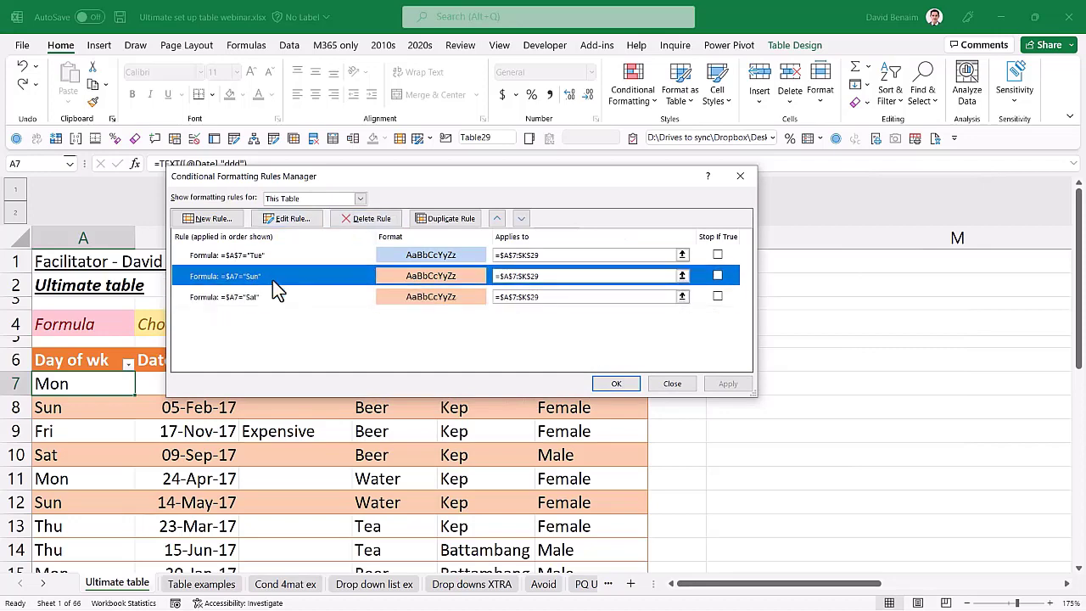
Change the Tuesday rule's formula to =$A7="Tue", apply it and check the Tuesday rows.
{"action": "left_click", "coordinate": [297, 254]}
{"action": "left_click", "coordinate": [299, 221]}
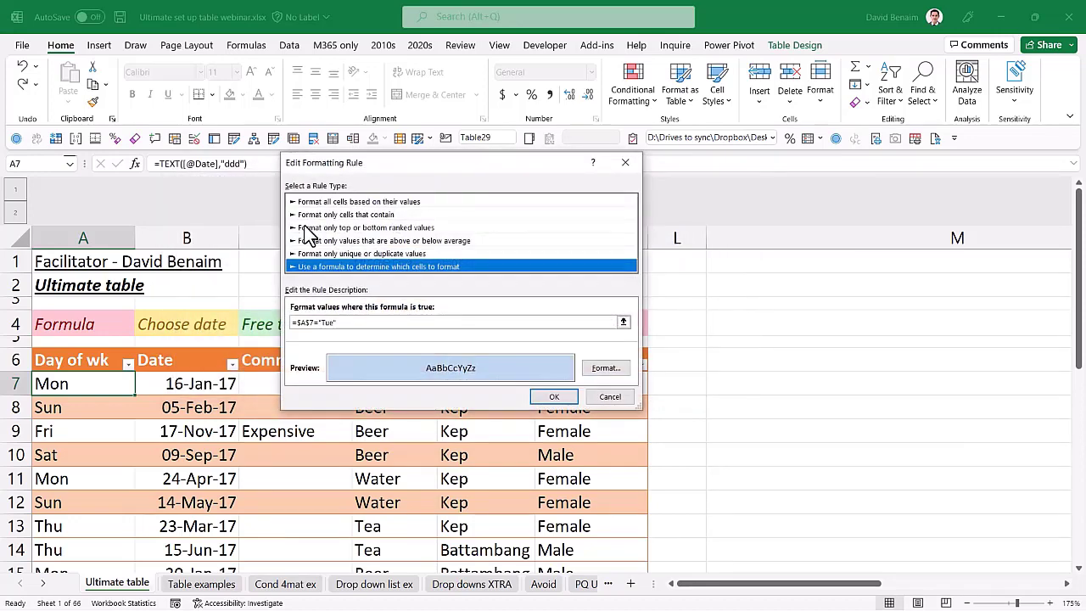
{"action": "left_click", "coordinate": [311, 325]}
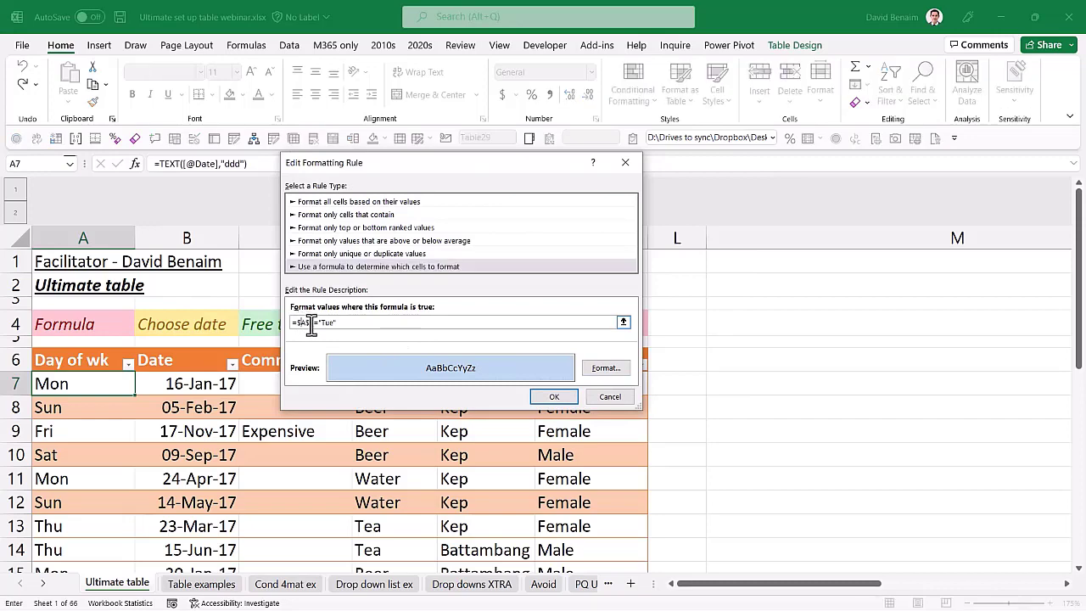
{"action": "left_click", "coordinate": [554, 396]}
{"action": "left_click", "coordinate": [612, 383]}
{"action": "scroll", "coordinate": [215, 488], "scroll_direction": "down", "scroll_amount": 2}
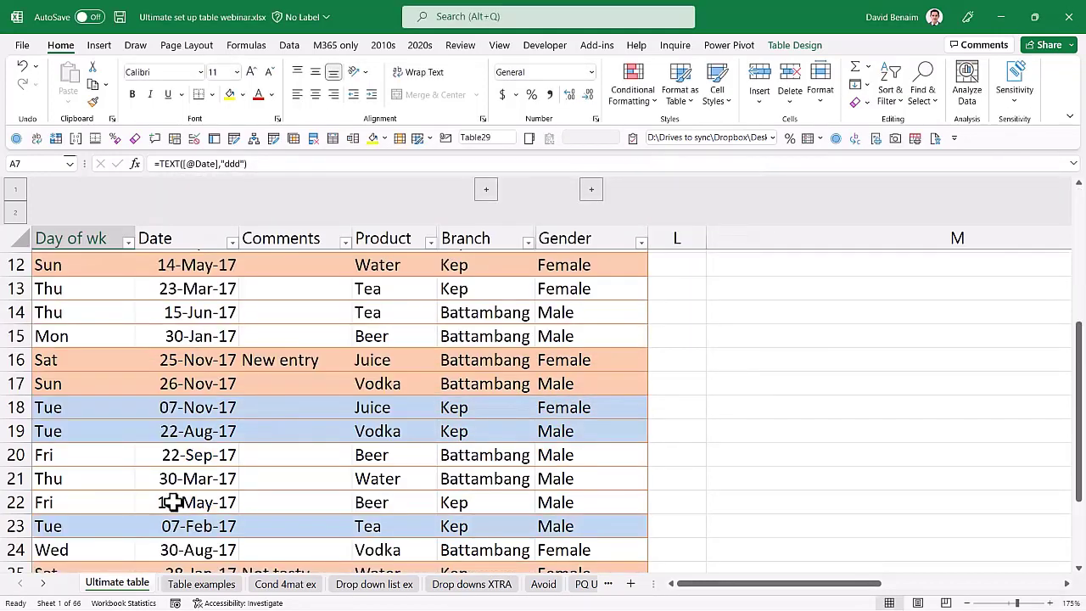
{"action": "left_click", "coordinate": [70, 429]}
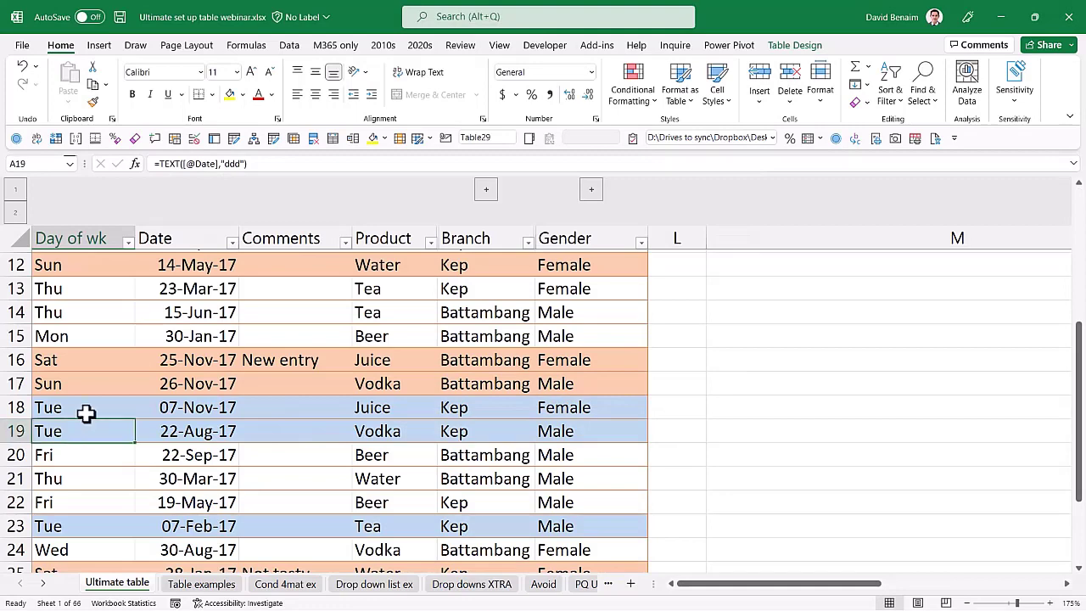
Set the date in B13 to 21-03-2017 to test the corrected Tuesday rule.
{"action": "left_click", "coordinate": [176, 297]}
{"action": "key", "text": "F2"}
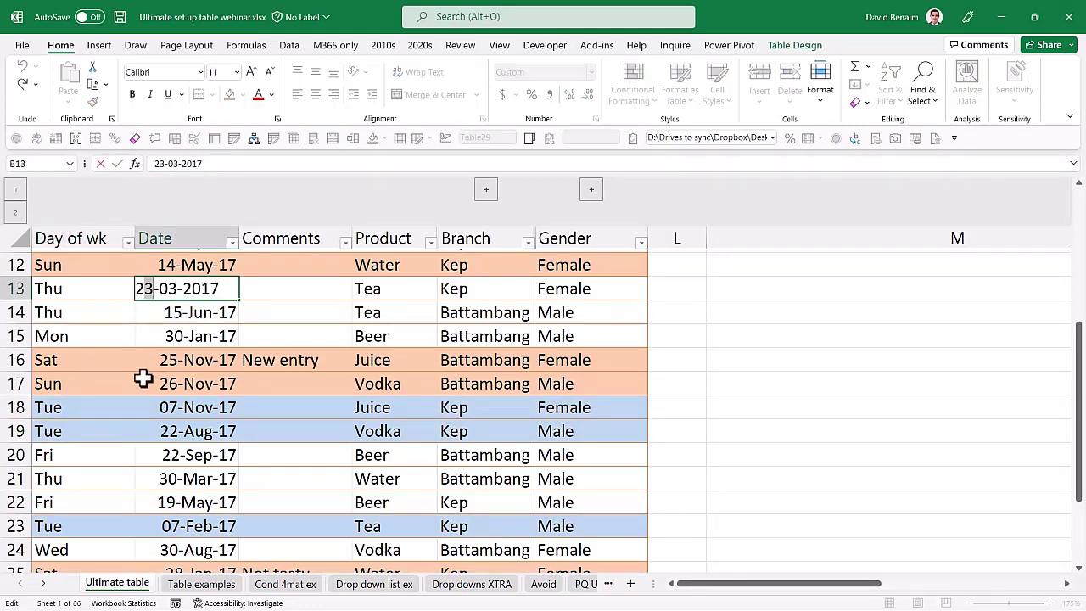
{"action": "key", "text": "BackSpace"}
{"action": "type", "text": "1"}
{"action": "key", "text": "Return"}
Add a column headed "New" to the table in L6, directly after Gender, and check its formatting.
{"action": "key", "text": "Up"}
{"action": "key", "text": "Up"}
{"action": "key", "text": "Right"}
{"action": "key", "text": "Right"}
{"action": "key", "text": "Up"}
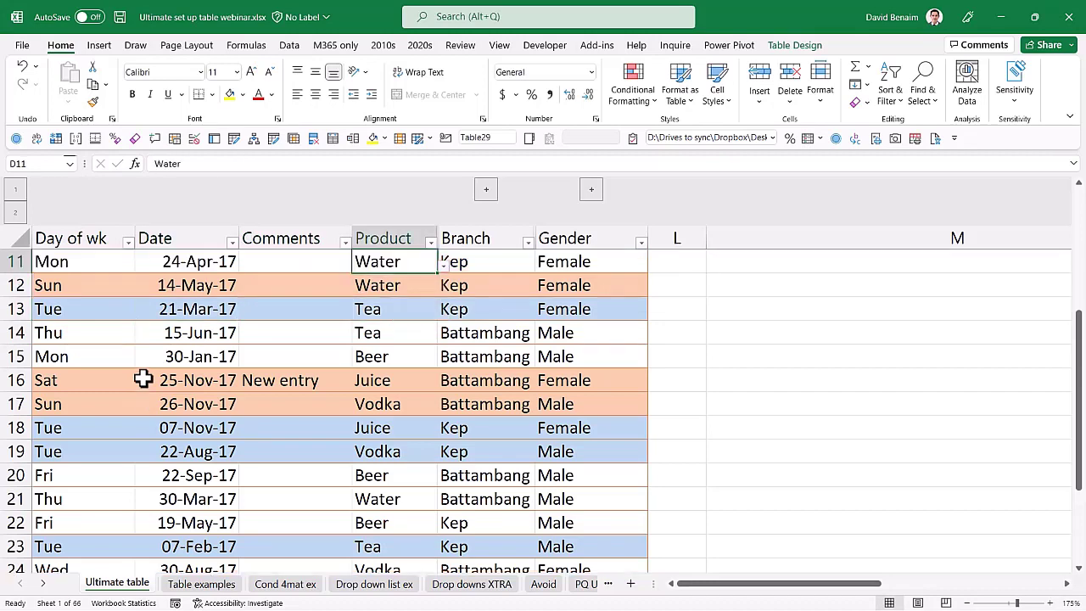
{"action": "key", "text": "Up"}
{"action": "key", "text": "Up"}
{"action": "key", "text": "Up"}
{"action": "key", "text": "Up"}
{"action": "key", "text": "Up"}
{"action": "key", "text": "Right"}
{"action": "key", "text": "Right"}
{"action": "key", "text": "Right"}
{"action": "key", "text": "Right"}
{"action": "key", "text": "Left"}
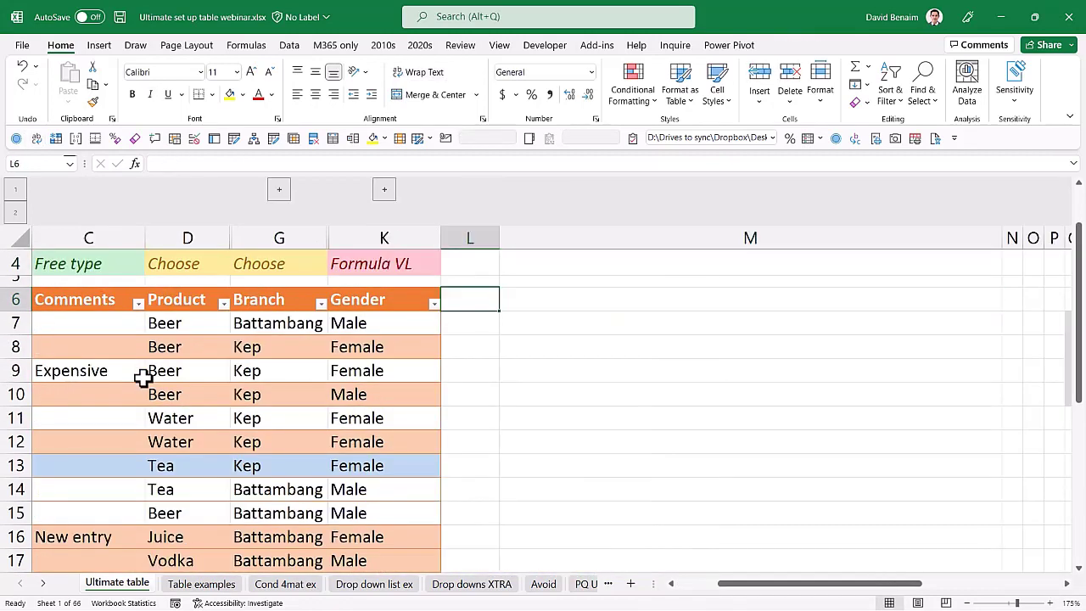
{"action": "type", "text": "New"}
{"action": "key", "text": "Return"}
{"action": "key", "text": "Down"}
{"action": "key", "text": "Down"}
{"action": "key", "text": "Down"}
{"action": "key", "text": "Down"}
{"action": "key", "text": "Down"}
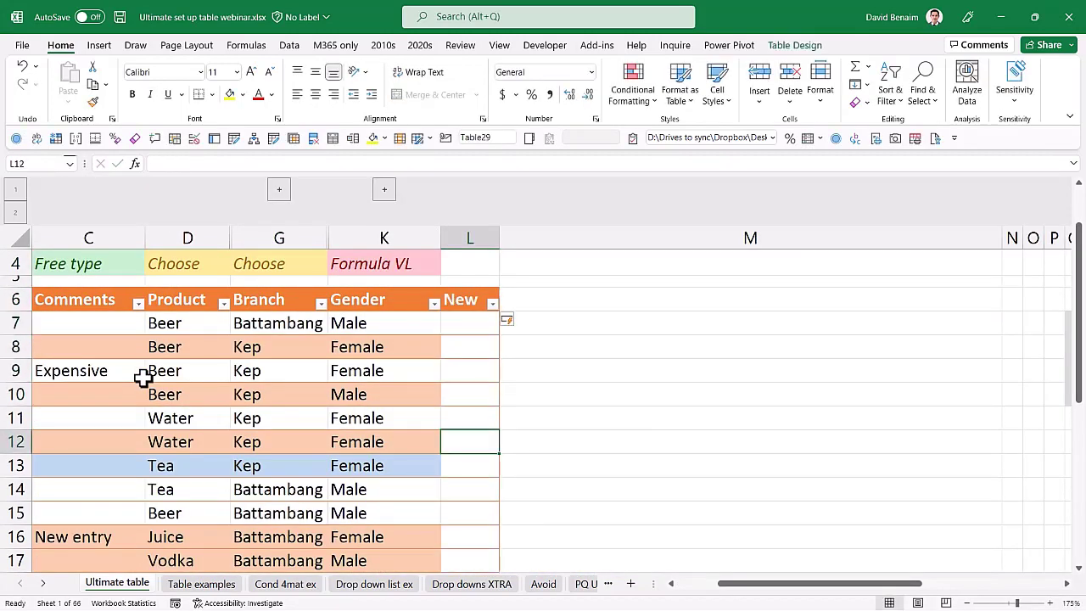
Extend the Tuesday conditional formatting rule's range to include the New column, and check that column's cells.
{"action": "key", "text": "Left"}
{"action": "left_click", "coordinate": [632, 95]}
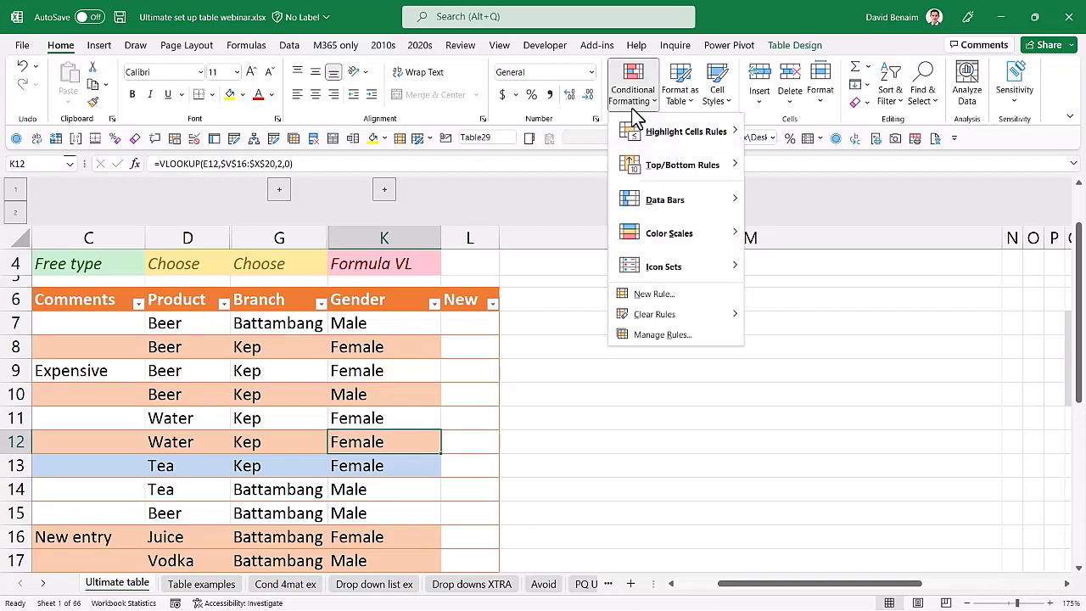
{"action": "left_click", "coordinate": [693, 337]}
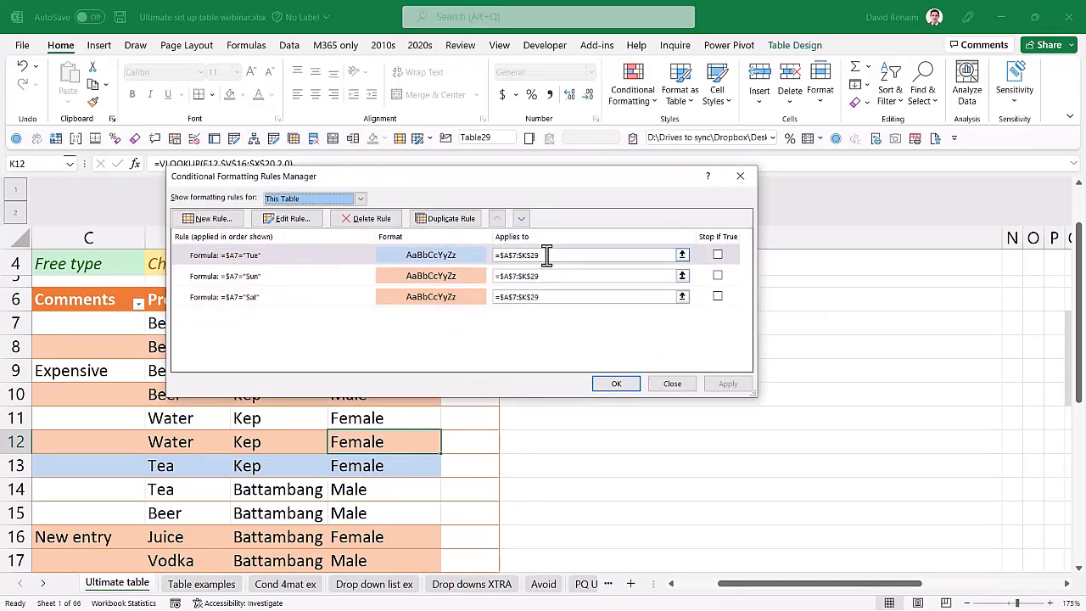
{"action": "left_click_drag", "start_coordinate": [531, 253], "coordinate": [732, 431]}
{"action": "left_click", "coordinate": [731, 430]}
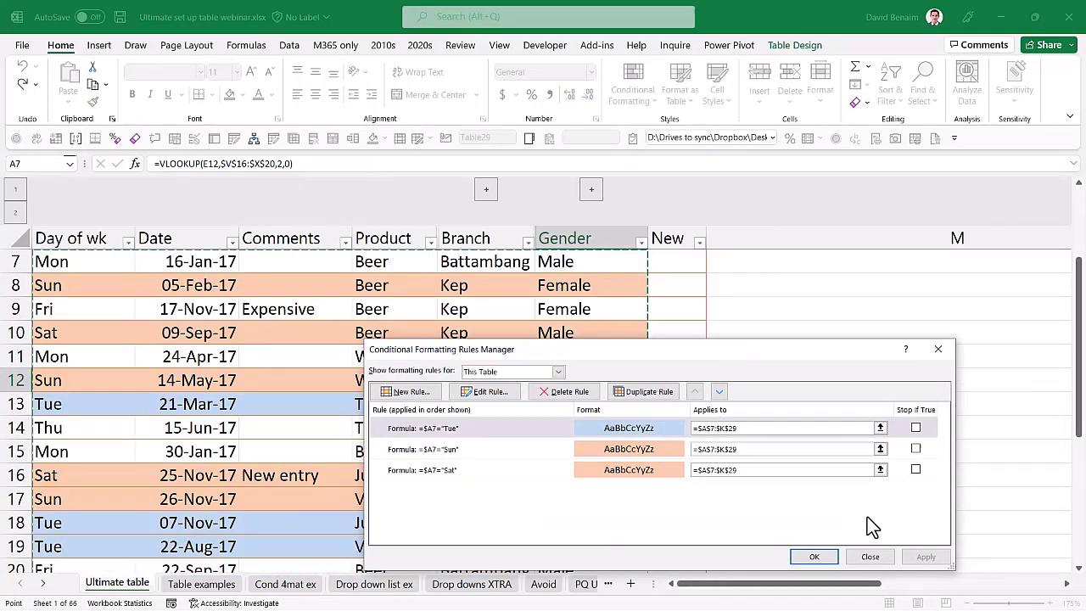
{"action": "left_click", "coordinate": [819, 555]}
{"action": "scroll", "coordinate": [684, 473], "scroll_direction": "up", "scroll_amount": 2}
{"action": "left_click", "coordinate": [671, 425]}
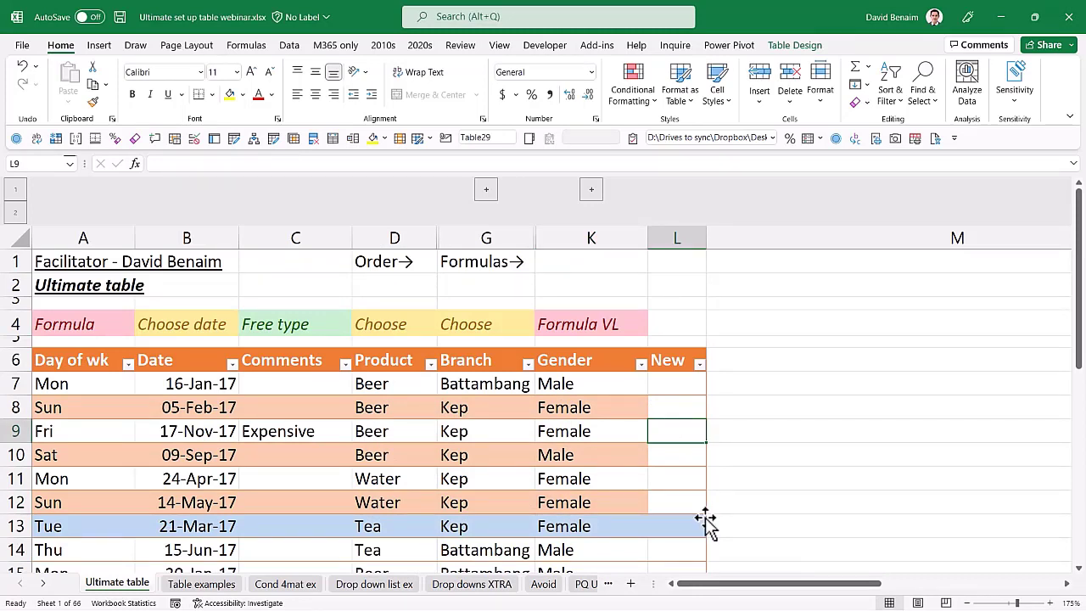
{"action": "key", "text": "Down"}
{"action": "key", "text": "Down"}
{"action": "key", "text": "Up"}
{"action": "key", "text": "Up"}
Switch to the PowerPoint slide show and advance from the Conditional formatting slide to The ultimate Excel table overview.
{"action": "key", "text": "alt+Tab"}
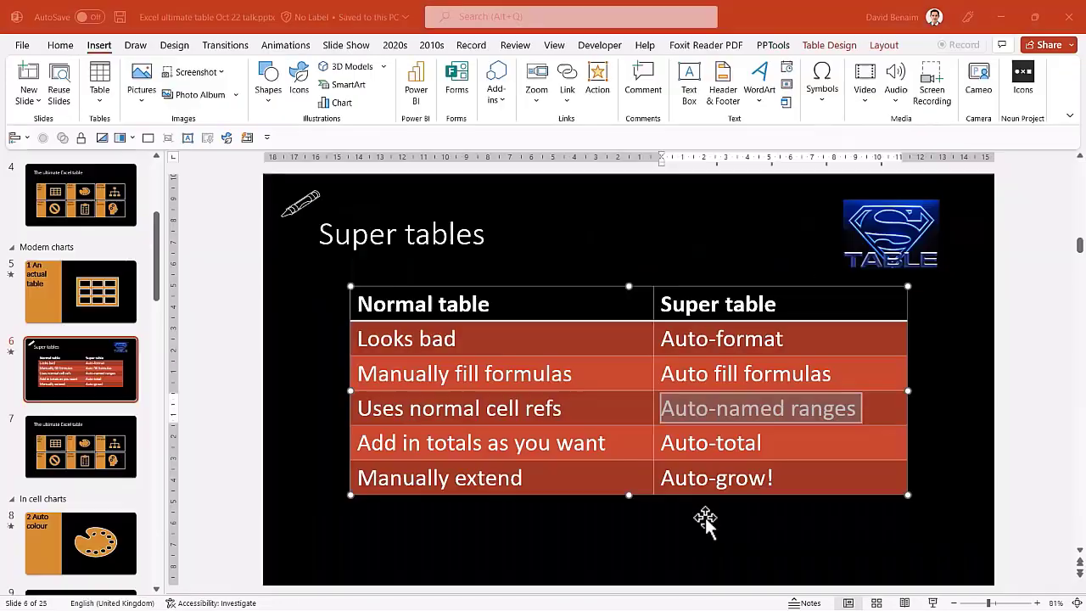
{"action": "key", "text": "alt+Tab"}
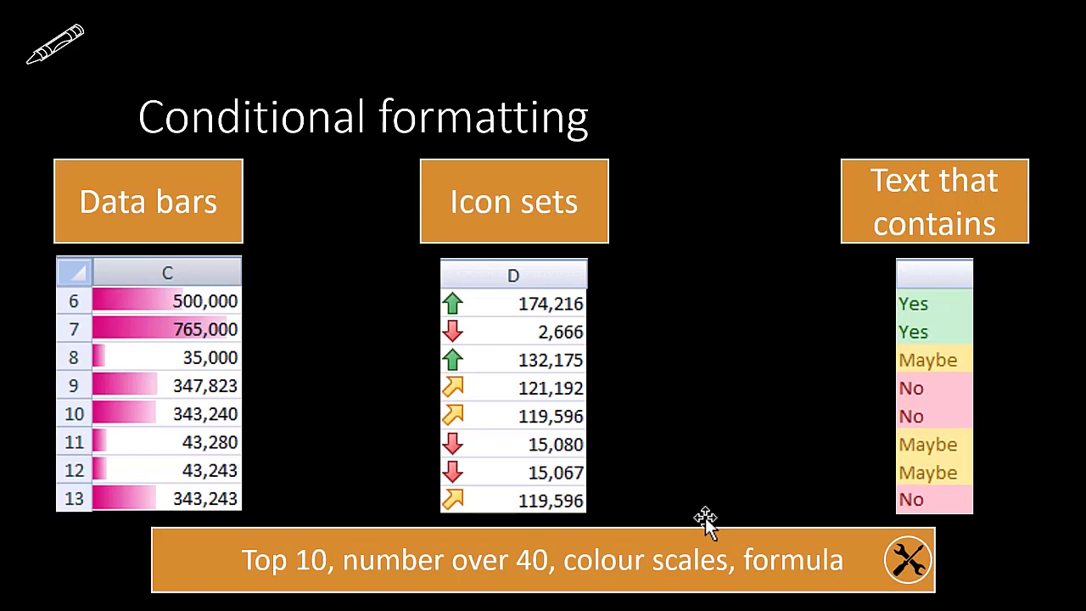
{"action": "left_click", "coordinate": [705, 517]}
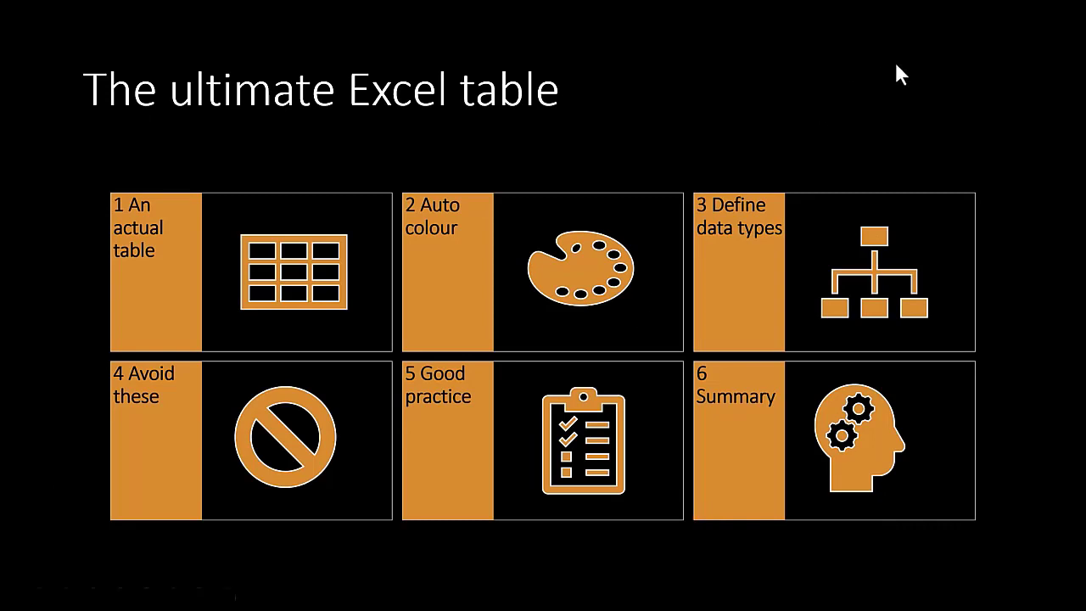
Return to Excel on the Drop down list ex sheet and examine the text date in C14 and its dependent Overdue formula.
{"action": "key", "text": "alt+Tab"}
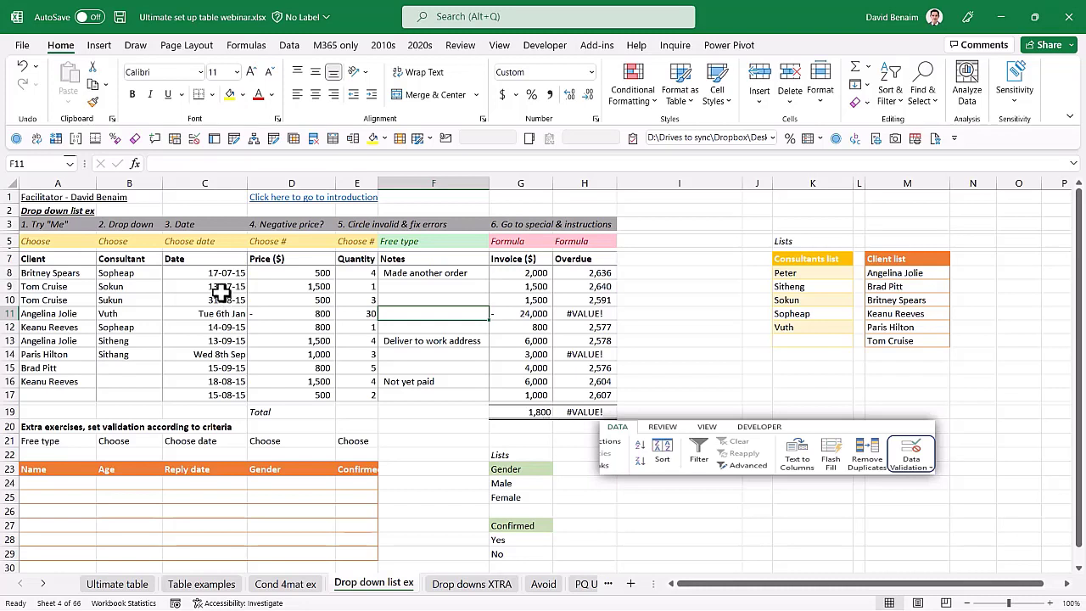
{"action": "key", "text": "super+plus"}
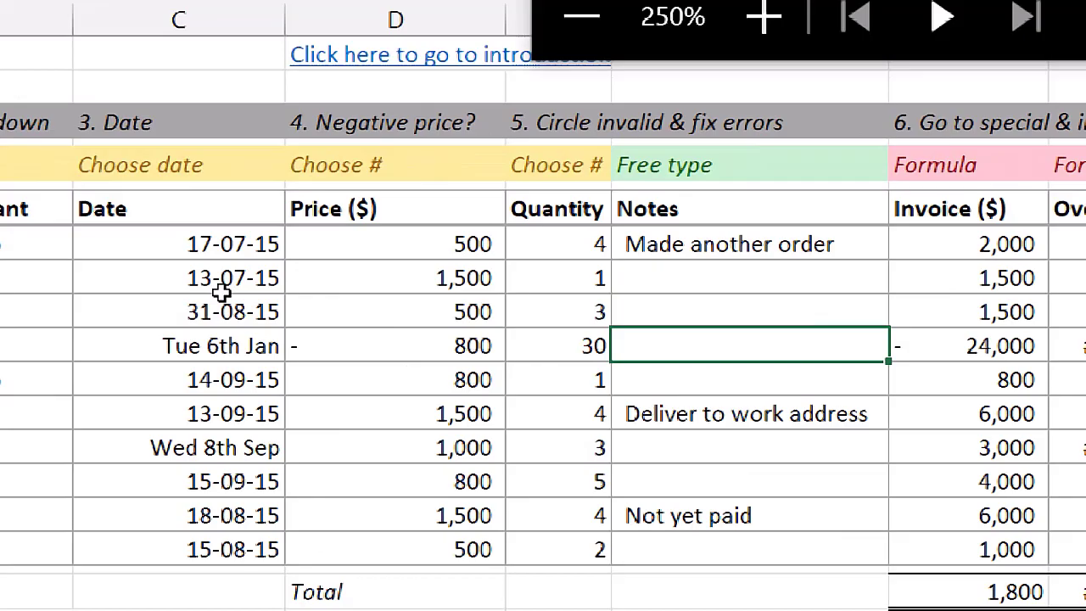
{"action": "key", "text": "super+minus"}
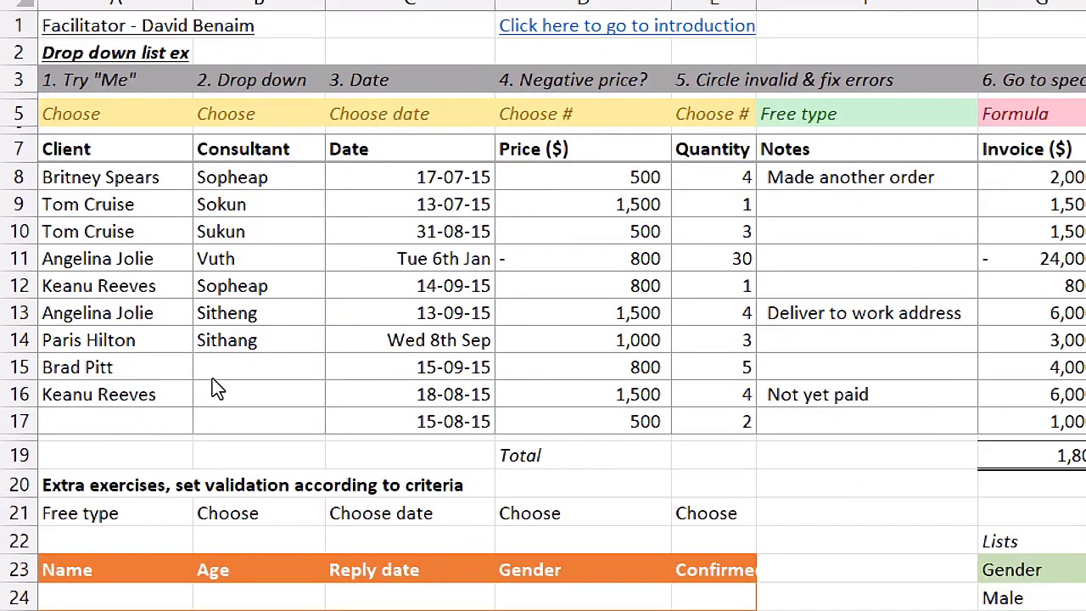
{"action": "key", "text": "Up"}
{"action": "key", "text": "Up"}
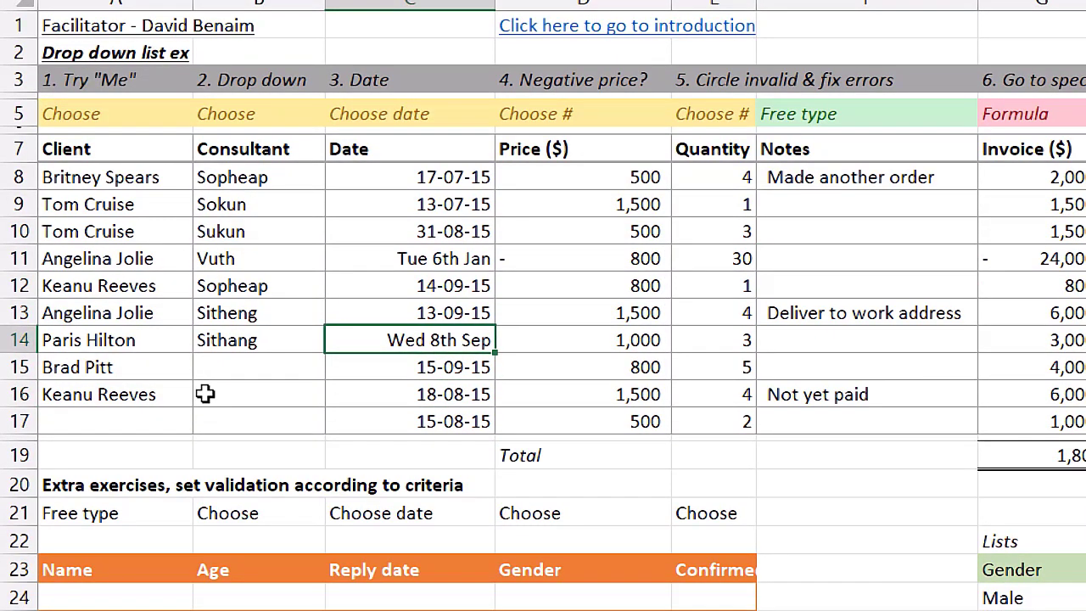
{"action": "key", "text": "ctrl+]"}
{"action": "key", "text": "F2"}
{"action": "key", "text": "Escape"}
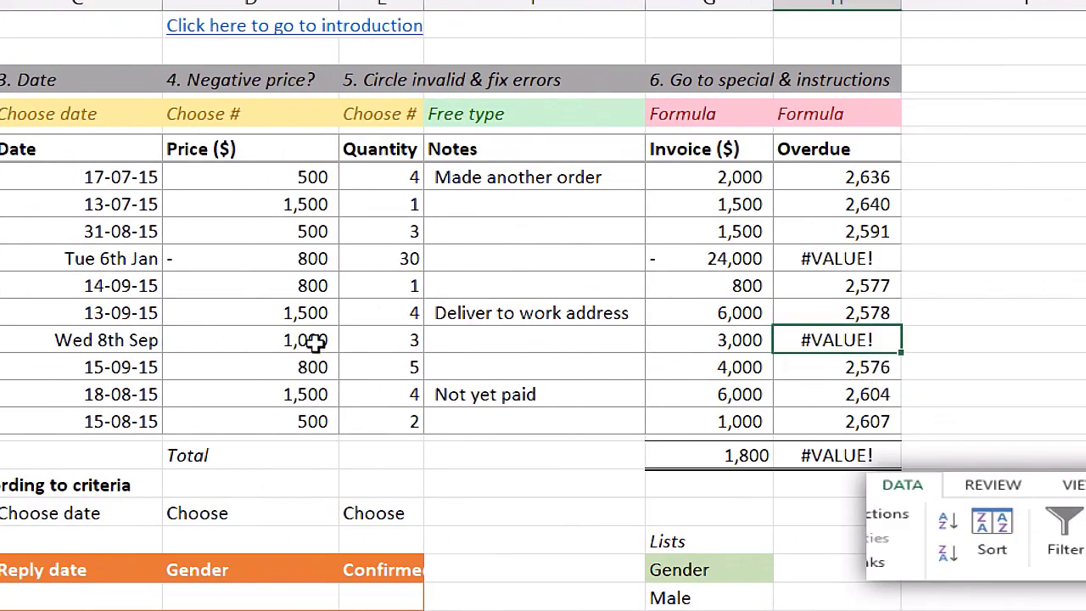
Examine the Consultant column's entries around rows 13 to 15 for inconsistent spellings and blanks.
{"action": "key", "text": "Up"}
{"action": "key", "text": "Up"}
{"action": "key", "text": "Up"}
{"action": "key", "text": "Down"}
{"action": "key", "text": "Down"}
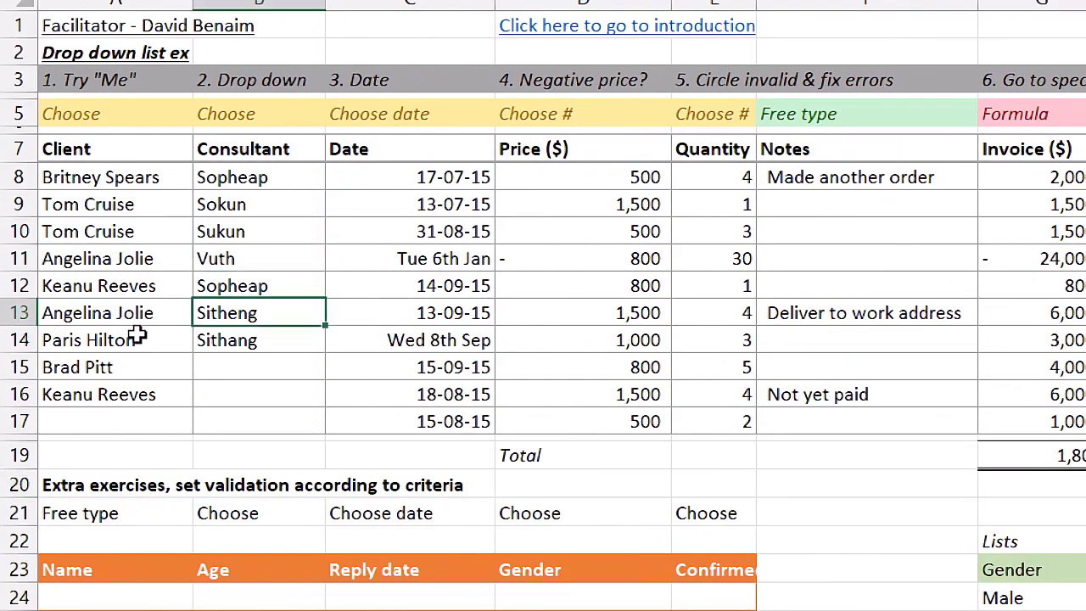
{"action": "key", "text": "Down"}
{"action": "key", "text": "Down"}
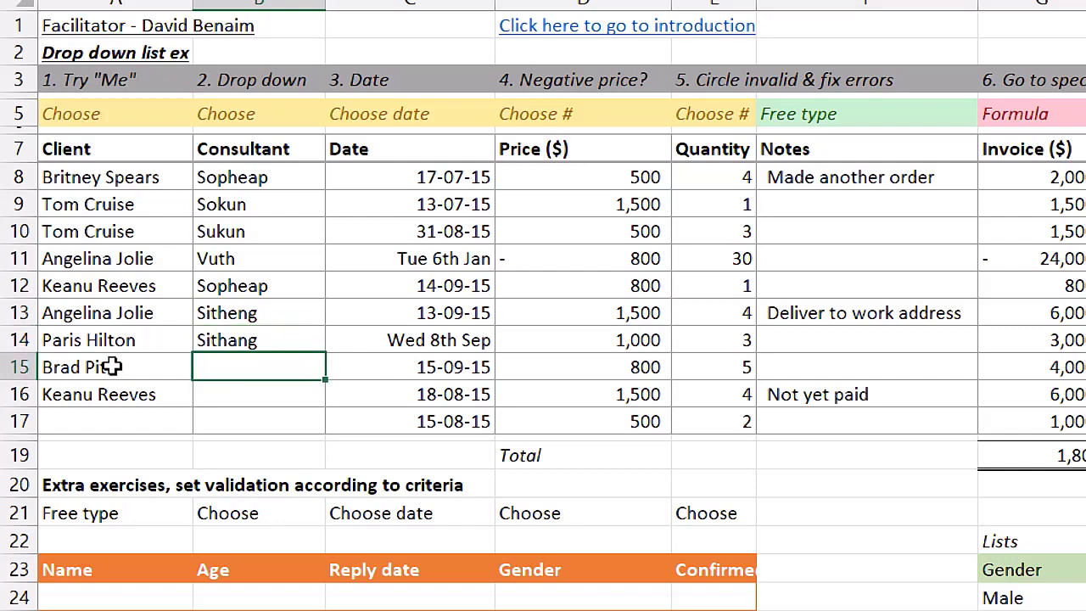
Fill the blank Consultant cell B15 with the name from B9 prefixed by "Mr", and compare the two cells.
{"action": "key", "text": "Down"}
{"action": "key", "text": "Down"}
{"action": "key", "text": "Up"}
{"action": "key", "text": "Up"}
{"action": "type", "text": "qwe"}
{"action": "key", "text": "Return"}
{"action": "key", "text": "Up"}
{"action": "type", "text": "Mr"}
{"action": "key", "text": "Return"}
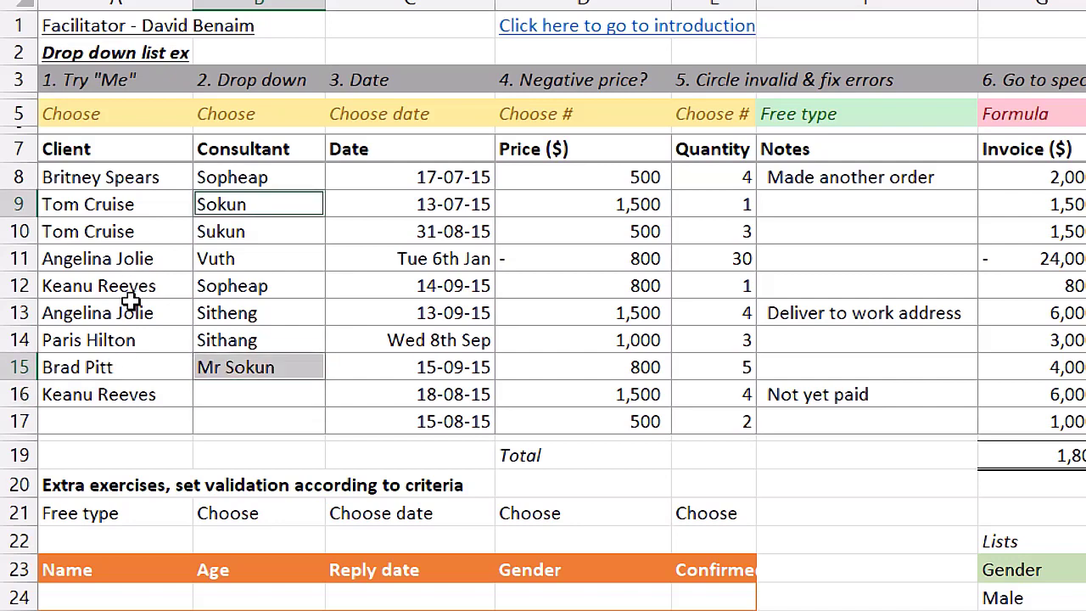
{"action": "key", "text": "Down"}
Check the Client column's drop-down and try to enter the invalid value "me" in A17.
{"action": "left_click", "coordinate": [54, 416]}
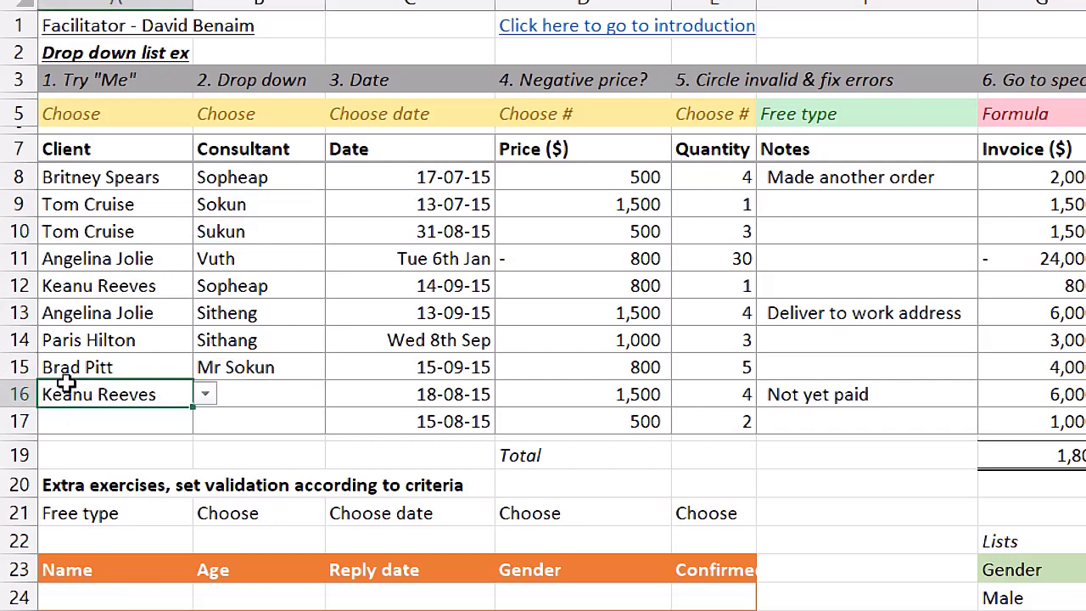
{"action": "key", "text": "alt+Down"}
{"action": "key", "text": "Escape"}
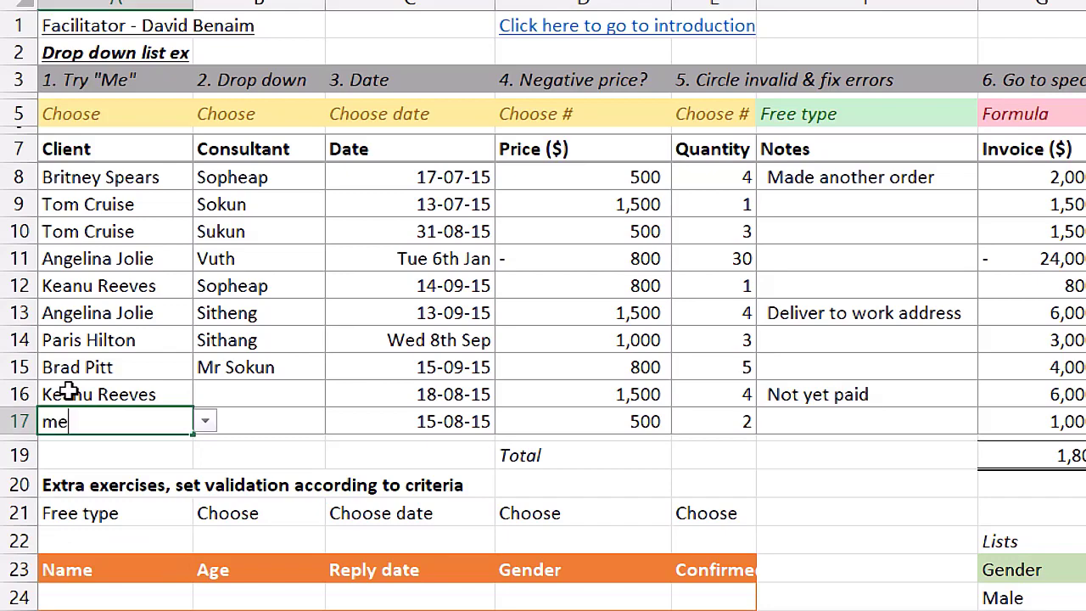
{"action": "key", "text": "Return"}
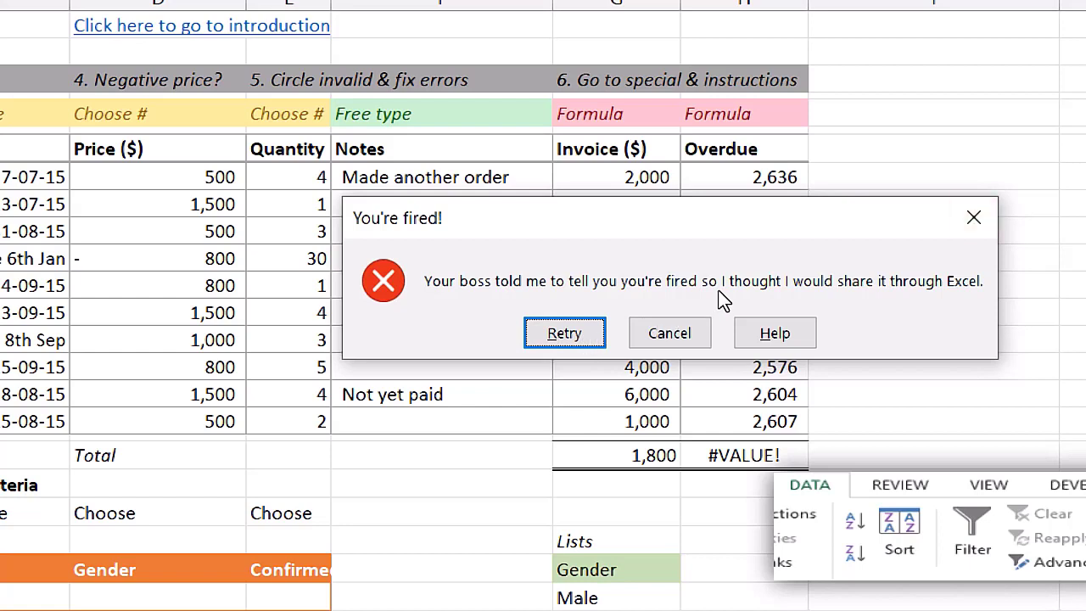
{"action": "key", "text": "Escape"}
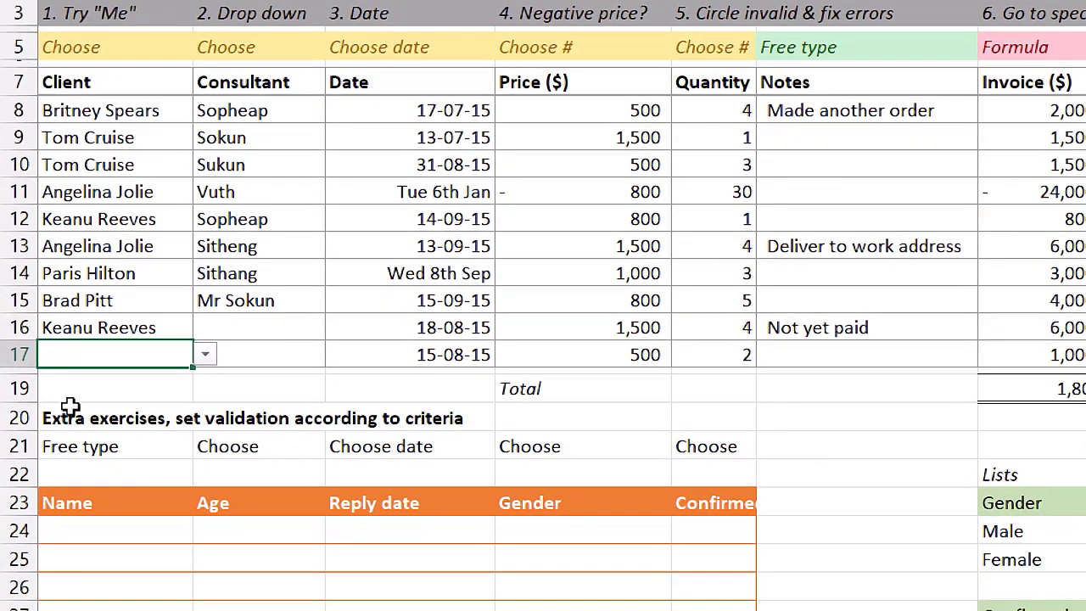
Start a data validation rule on the Consultant cells B8:B17 that allows values from a List.
{"action": "key", "text": "Down"}
{"action": "key", "text": "shift+Up"}
{"action": "key", "text": "shift+Up"}
{"action": "key", "text": "shift+Up"}
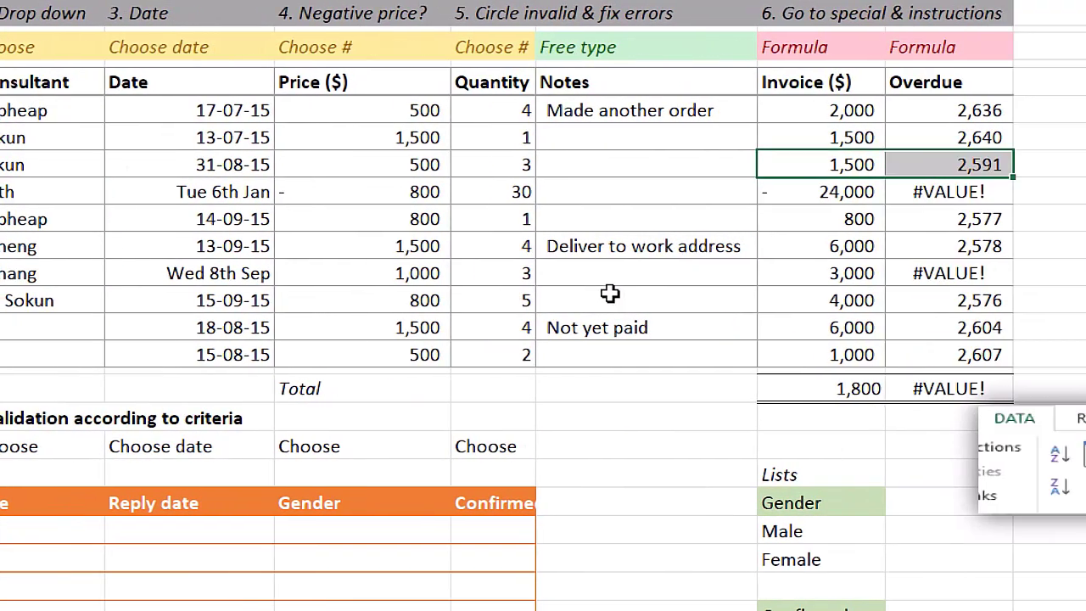
{"action": "key", "text": "shift+Down"}
{"action": "key", "text": "shift+Down"}
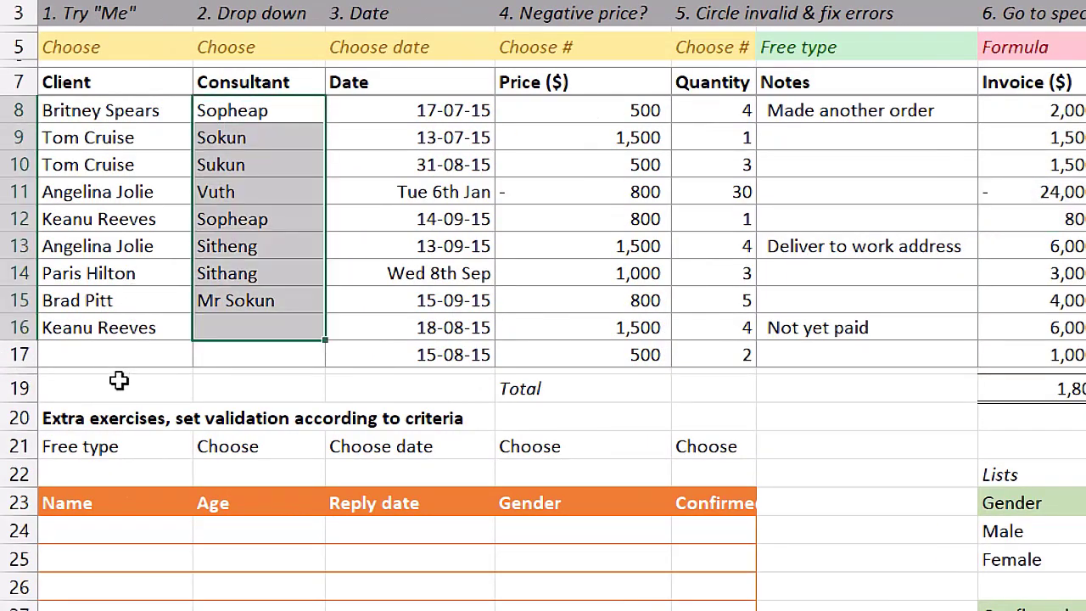
{"action": "scroll", "coordinate": [99, 61], "scroll_direction": "down", "scroll_amount": 1}
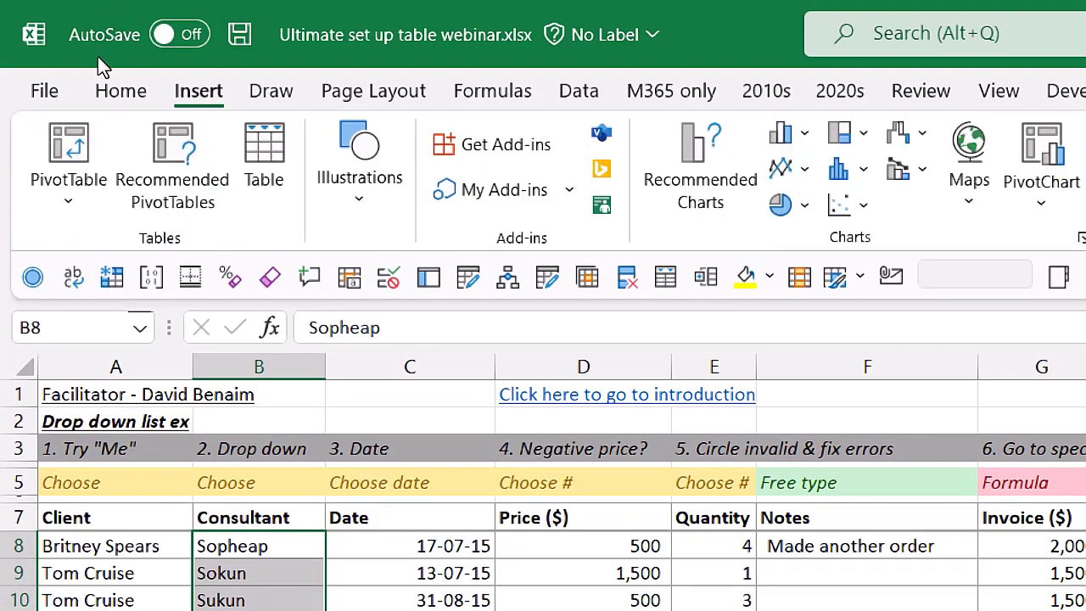
{"action": "scroll", "coordinate": [451, 80], "scroll_direction": "down", "scroll_amount": 4}
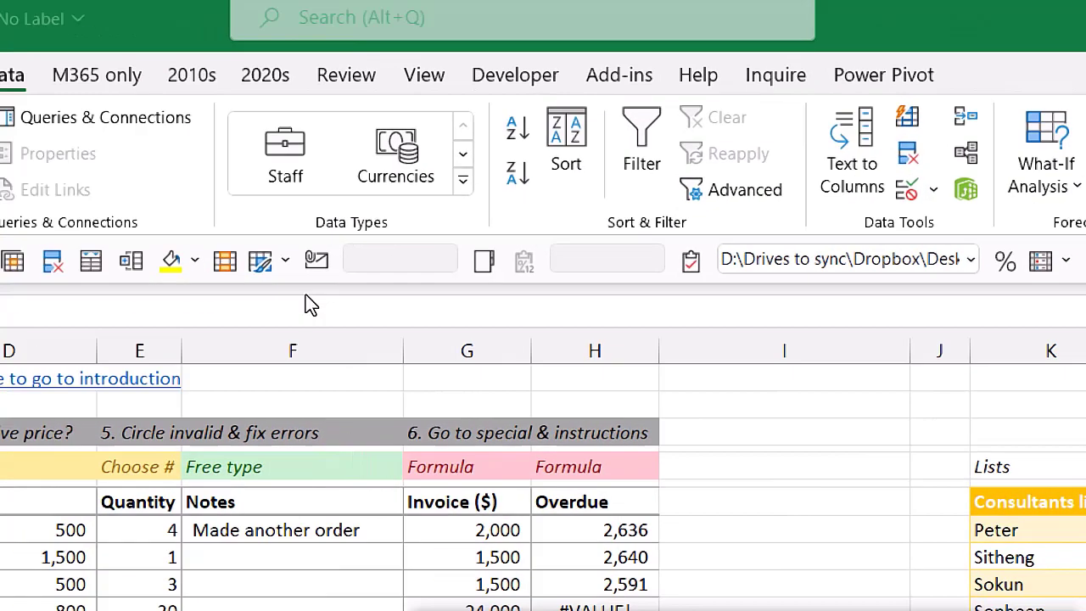
{"action": "key", "text": "alt+a"}
{"action": "key", "text": "v"}
{"action": "key", "text": "v"}
{"action": "key", "text": "alt+Down"}
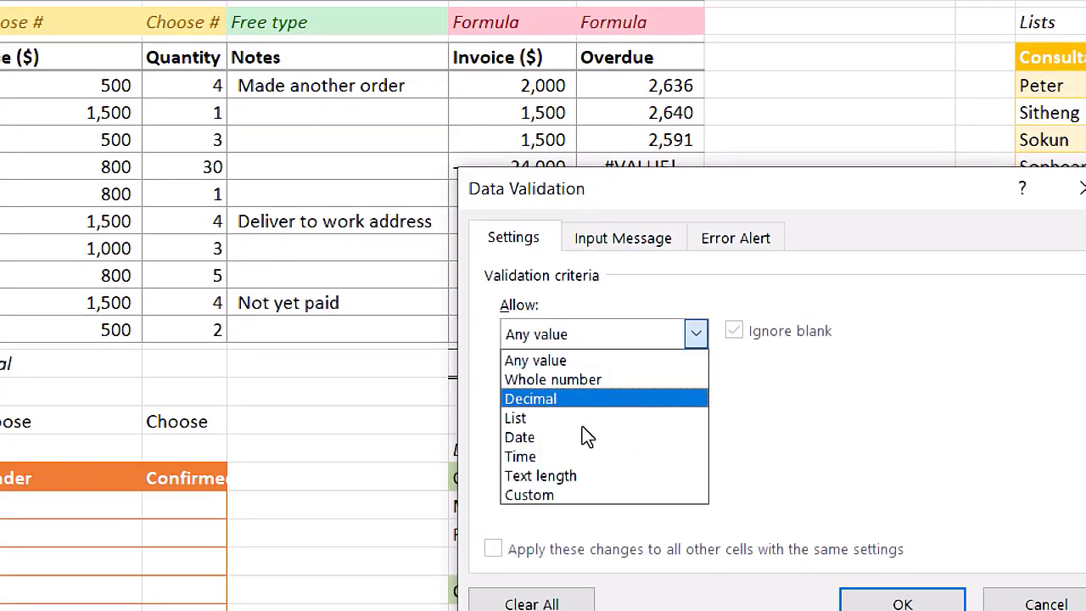
{"action": "left_click", "coordinate": [582, 417]}
Use the Consultants list cells K8:K14 as the validation source and apply the rule.
{"action": "left_click", "coordinate": [914, 383]}
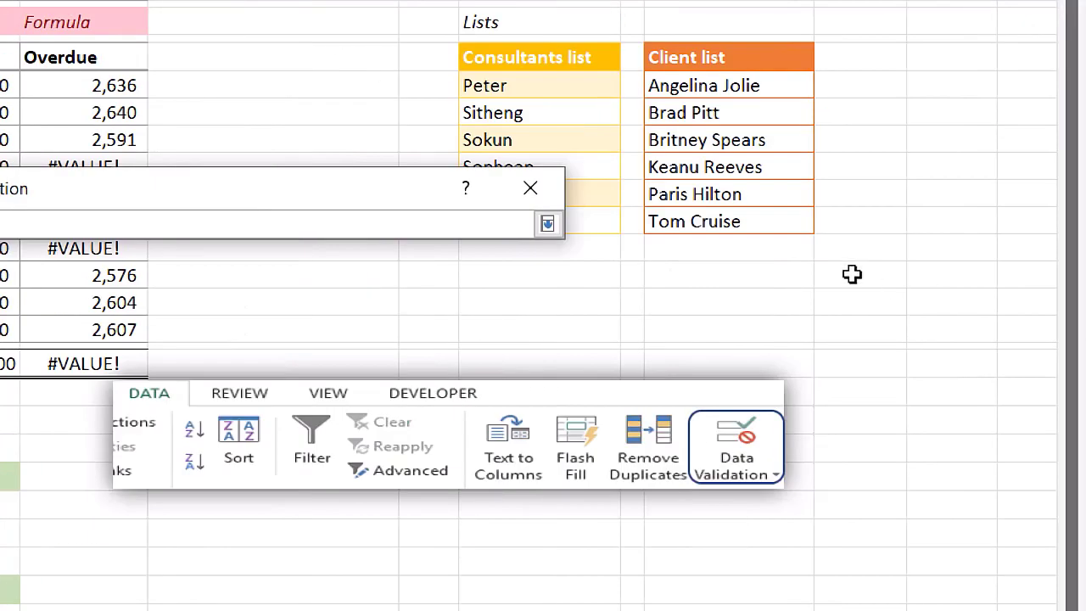
{"action": "left_click_drag", "start_coordinate": [803, 266], "coordinate": [841, 374]}
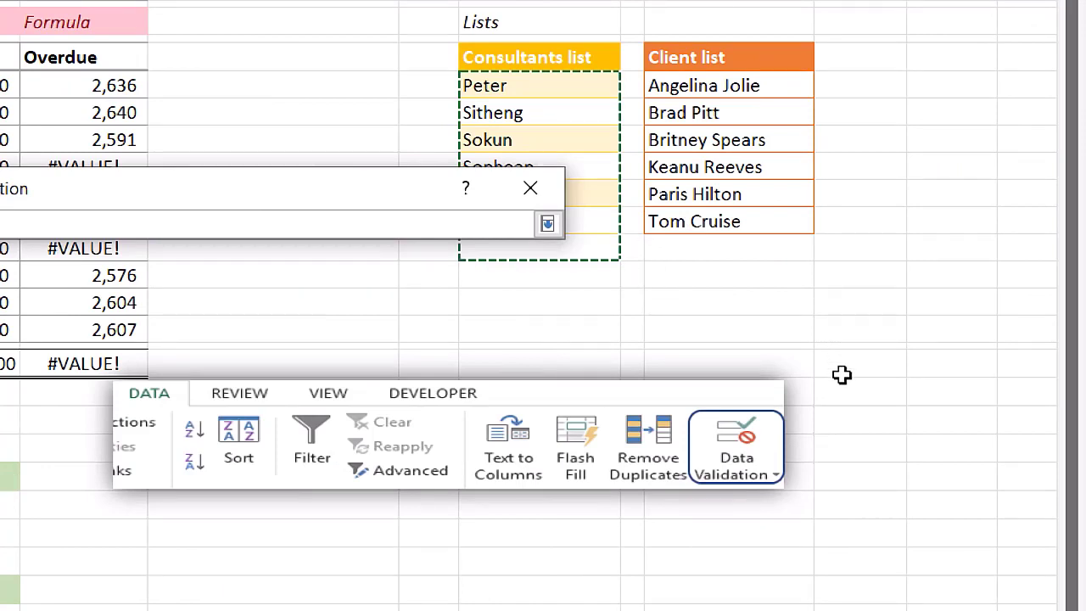
{"action": "left_click_drag", "start_coordinate": [841, 374], "coordinate": [842, 374]}
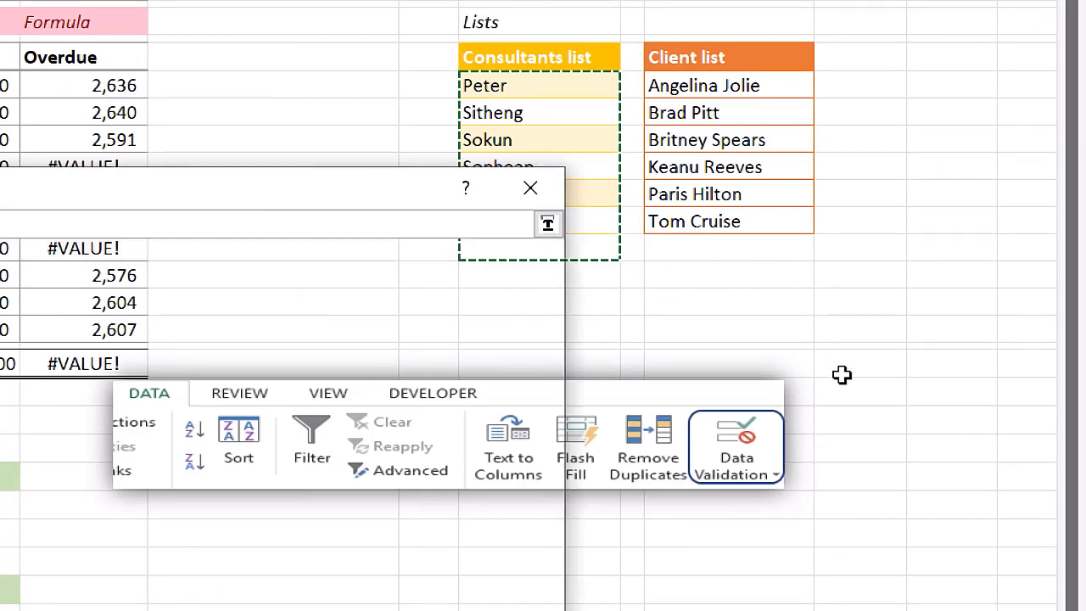
{"action": "key", "text": "Return"}
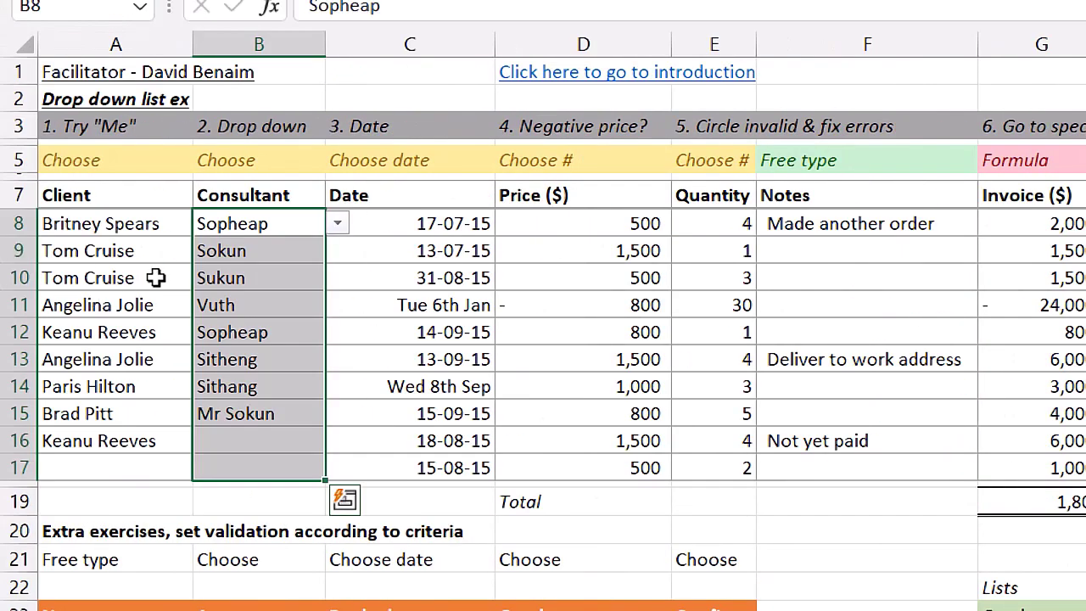
Examine the choices in B8's Consultant drop-down and check the column's existing entries down to row 11.
{"action": "key", "text": "alt+Down"}
{"action": "key", "text": "Escape"}
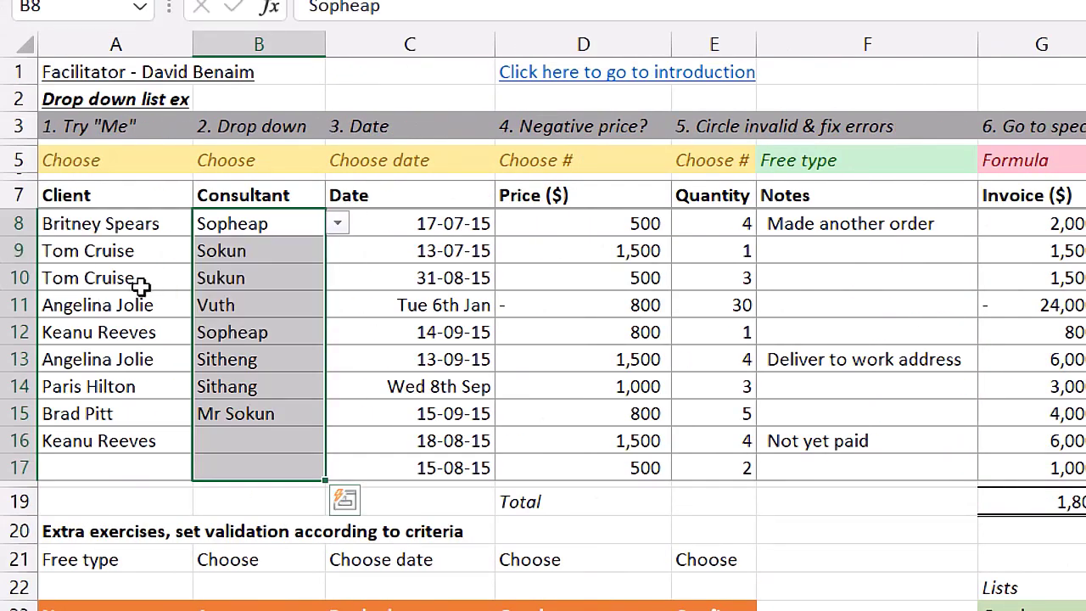
{"action": "key", "text": "Down"}
{"action": "key", "text": "Down"}
{"action": "key", "text": "Down"}
{"action": "key", "text": "Down"}
{"action": "key", "text": "Down"}
{"action": "left_click", "coordinate": [111, 343]}
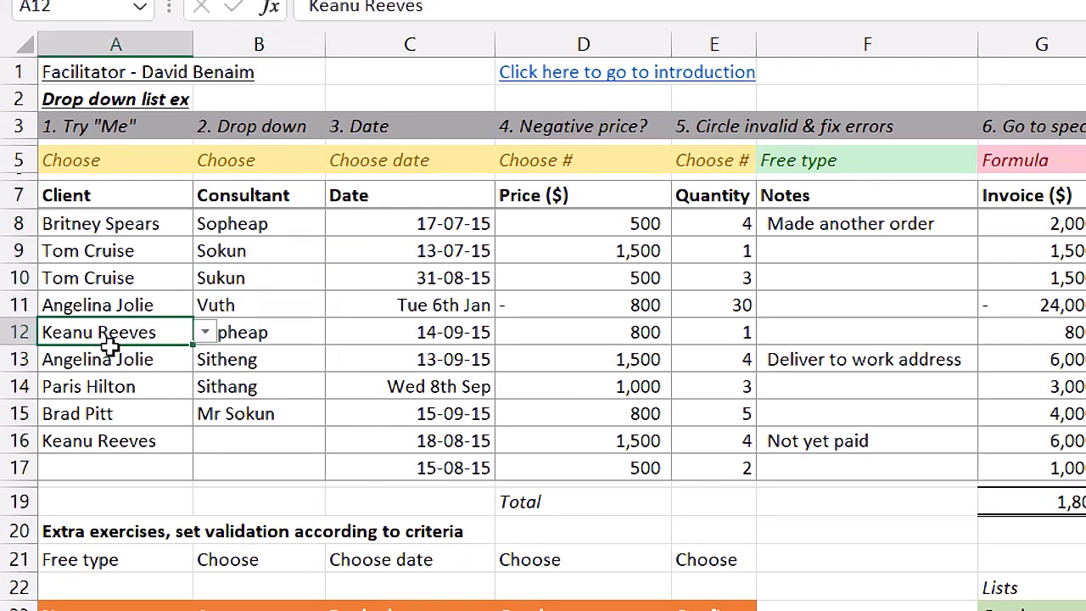
{"action": "key", "text": "Up"}
{"action": "key", "text": "Up"}
{"action": "key", "text": "Up"}
{"action": "key", "text": "Up"}
{"action": "key", "text": "Tab"}
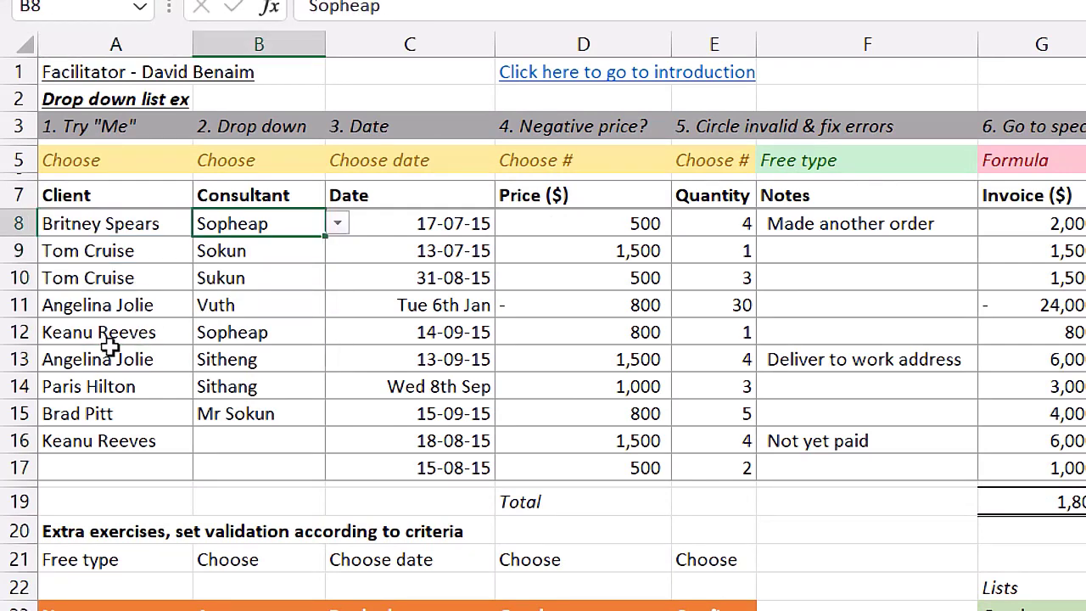
{"action": "key", "text": "Return"}
{"action": "key", "text": "Down"}
{"action": "key", "text": "Down"}
{"action": "key", "text": "Tab"}
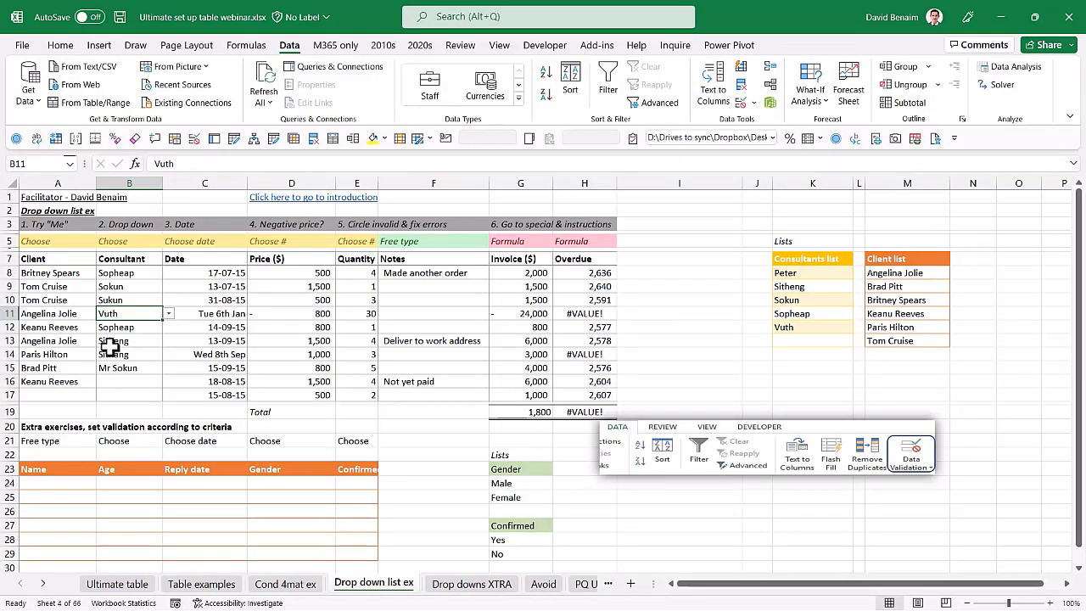
{"action": "left_click", "coordinate": [119, 300]}
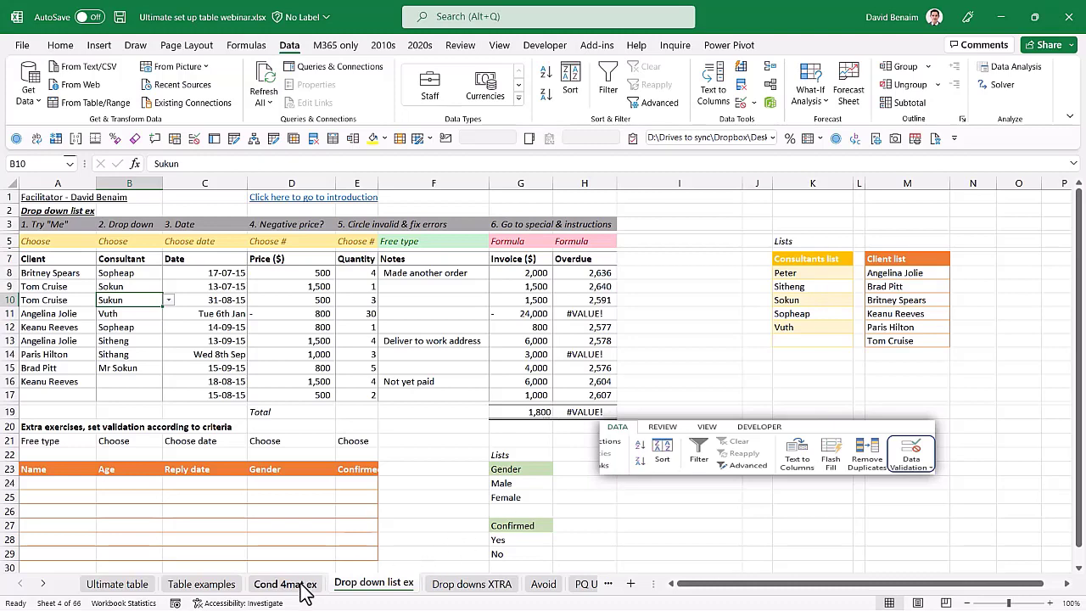
View the choices in B9's Consultant drop-down, and check the price and client entries in row 11.
{"action": "left_click", "coordinate": [443, 594]}
{"action": "left_click", "coordinate": [390, 590]}
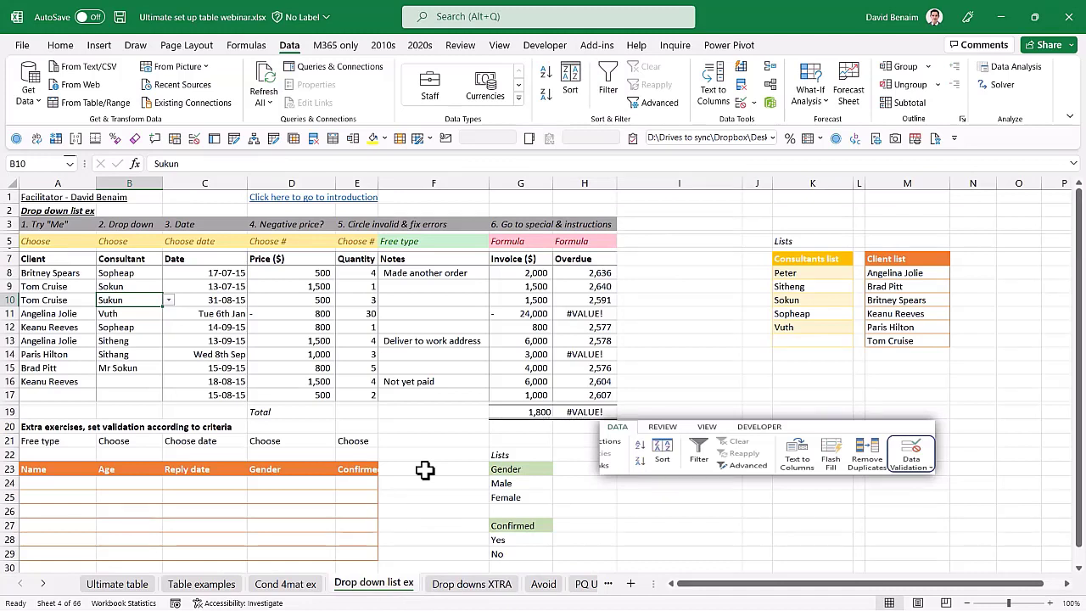
{"action": "key", "text": "Up"}
{"action": "left_click", "coordinate": [170, 287]}
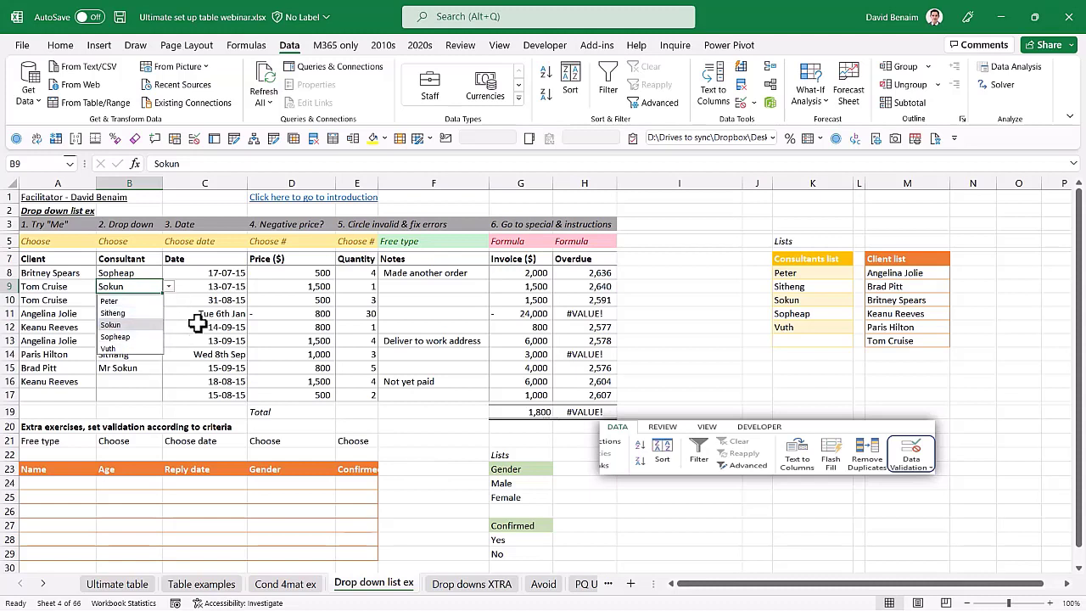
{"action": "left_click", "coordinate": [197, 322]}
{"action": "left_click", "coordinate": [283, 315]}
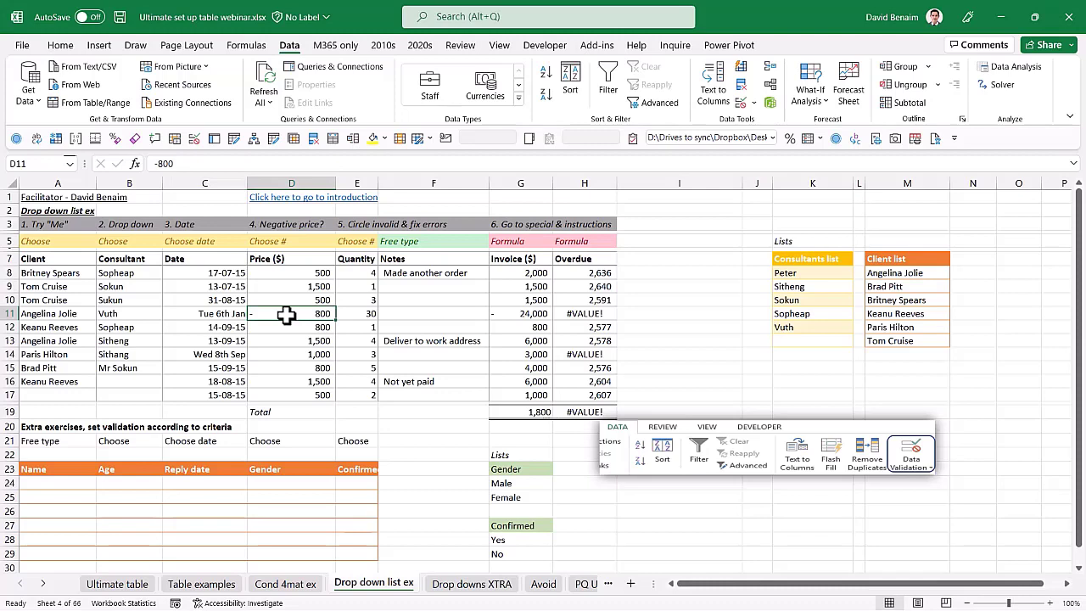
{"action": "key", "text": "Left"}
{"action": "key", "text": "Left"}
{"action": "key", "text": "Left"}
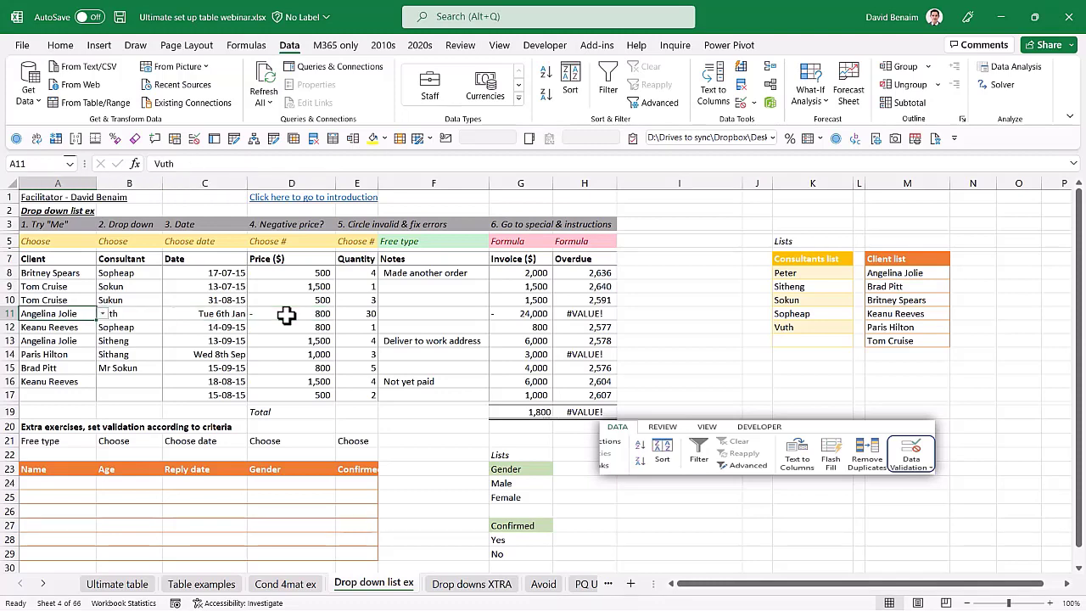
Switch to the Video on validation & textsplit.xlsx workbook and browse the long Location drop-down in B8 on the Data entry sheet.
{"action": "key", "text": "alt+Tab"}
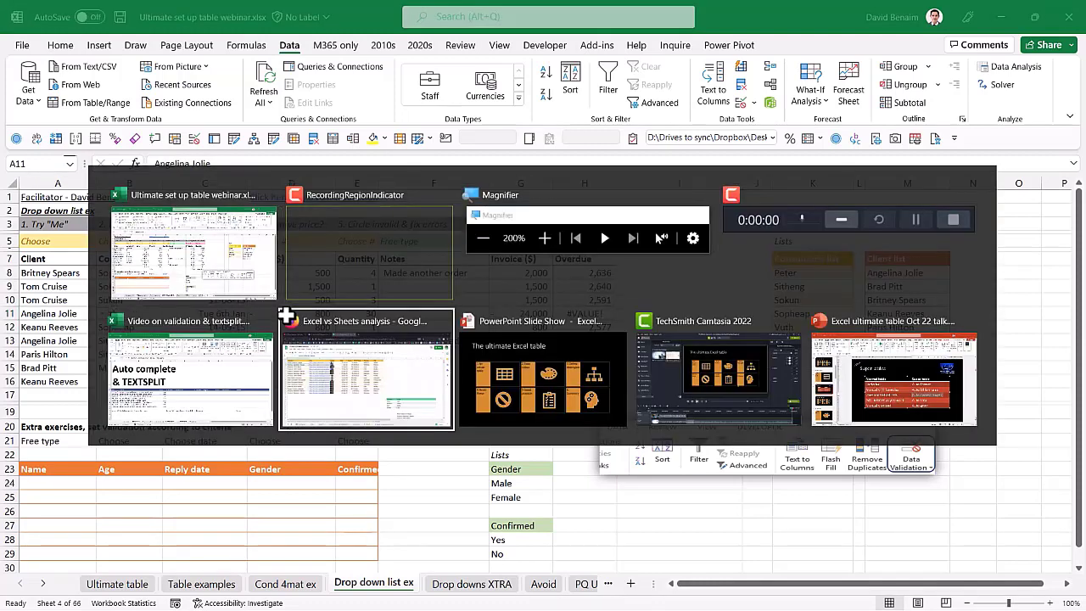
{"action": "left_click", "coordinate": [250, 392]}
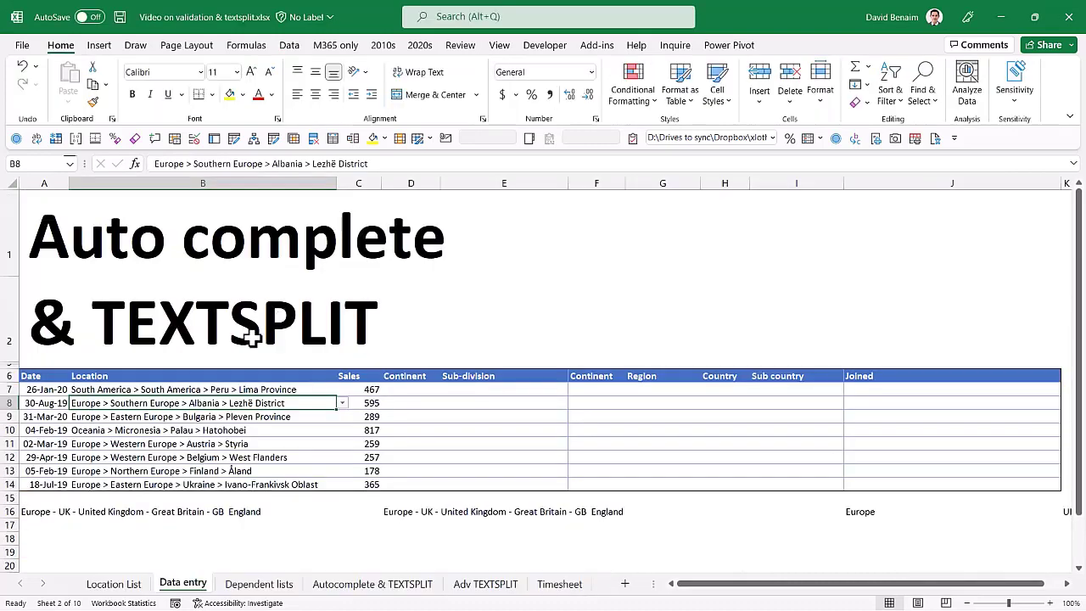
{"action": "left_click", "coordinate": [344, 406]}
{"action": "left_click_drag", "start_coordinate": [410, 431], "coordinate": [426, 547]}
{"action": "left_click_drag", "start_coordinate": [413, 536], "coordinate": [413, 469]}
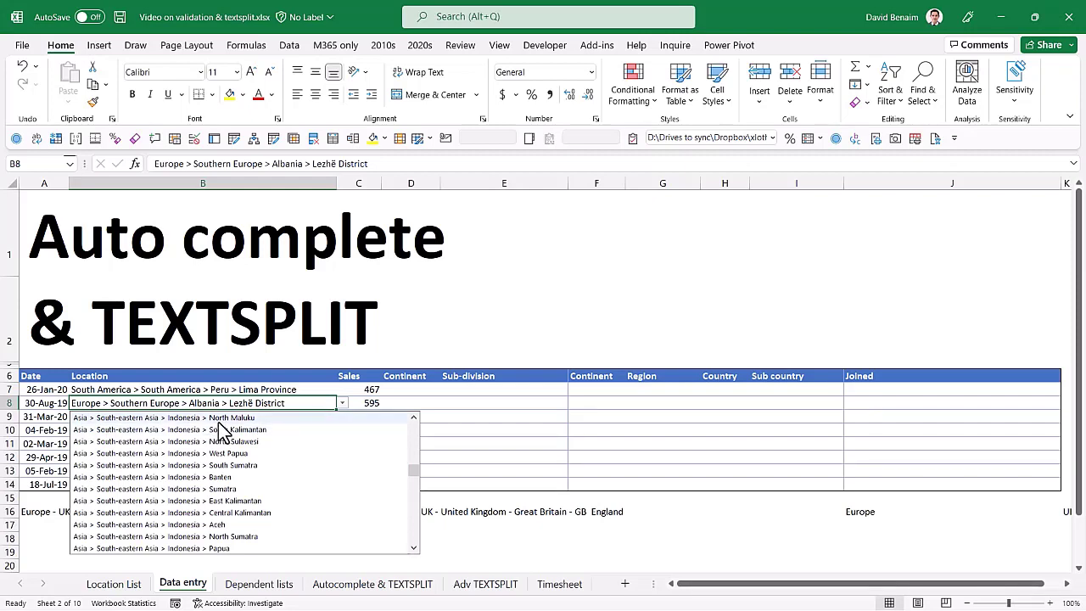
{"action": "scroll", "coordinate": [241, 526], "scroll_direction": "down", "scroll_amount": 3}
{"action": "scroll", "coordinate": [238, 520], "scroll_direction": "down", "scroll_amount": 10}
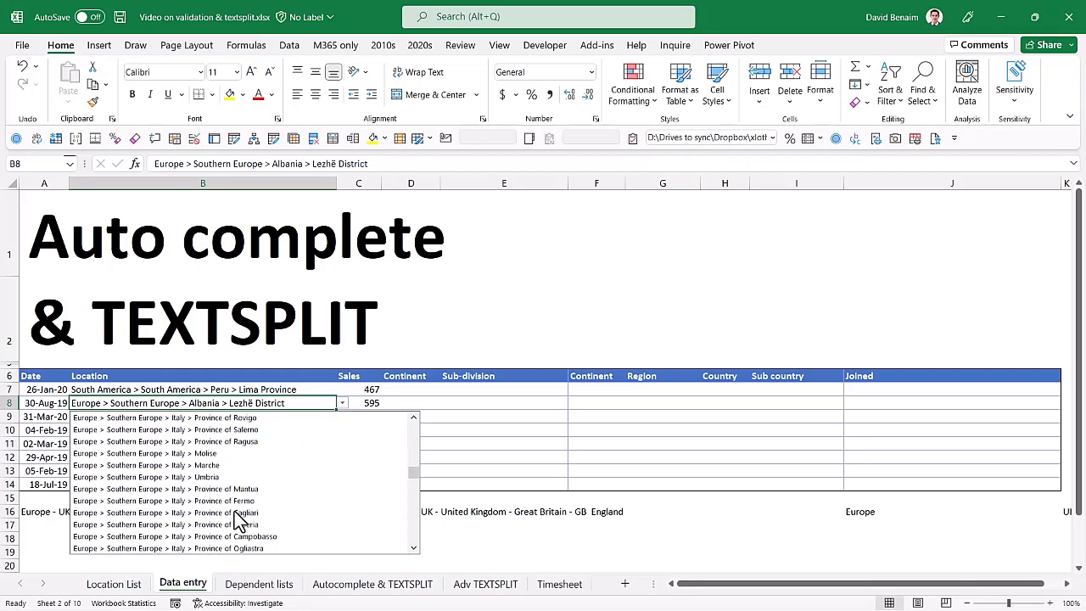
{"action": "left_click", "coordinate": [225, 389]}
{"action": "left_click", "coordinate": [236, 404]}
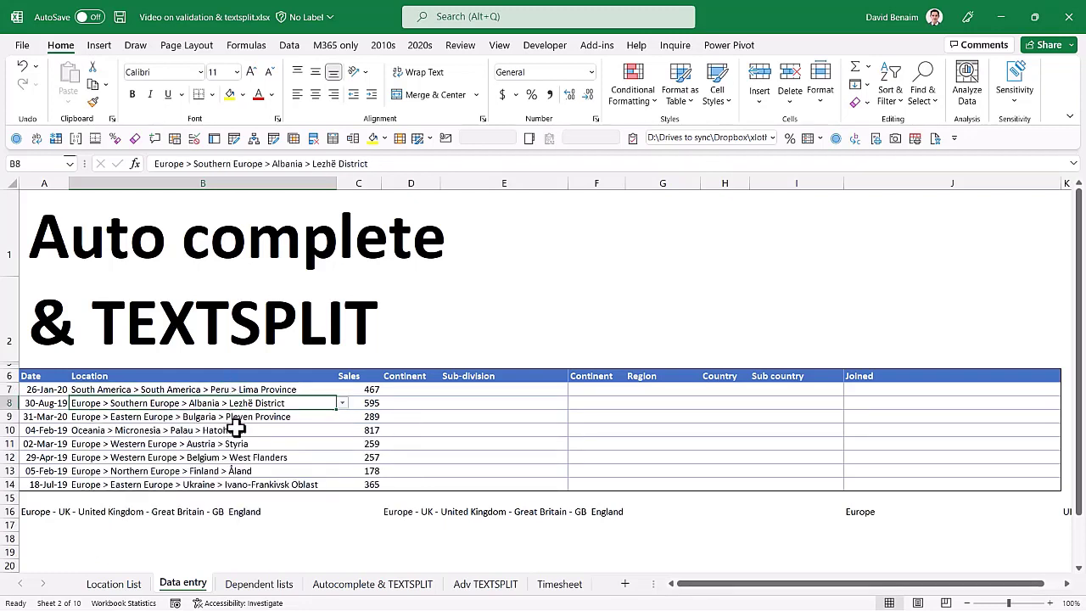
Search B10's Location drop-down for "micr", browse the matching locations, and leave the cell without choosing one.
{"action": "left_click", "coordinate": [219, 430]}
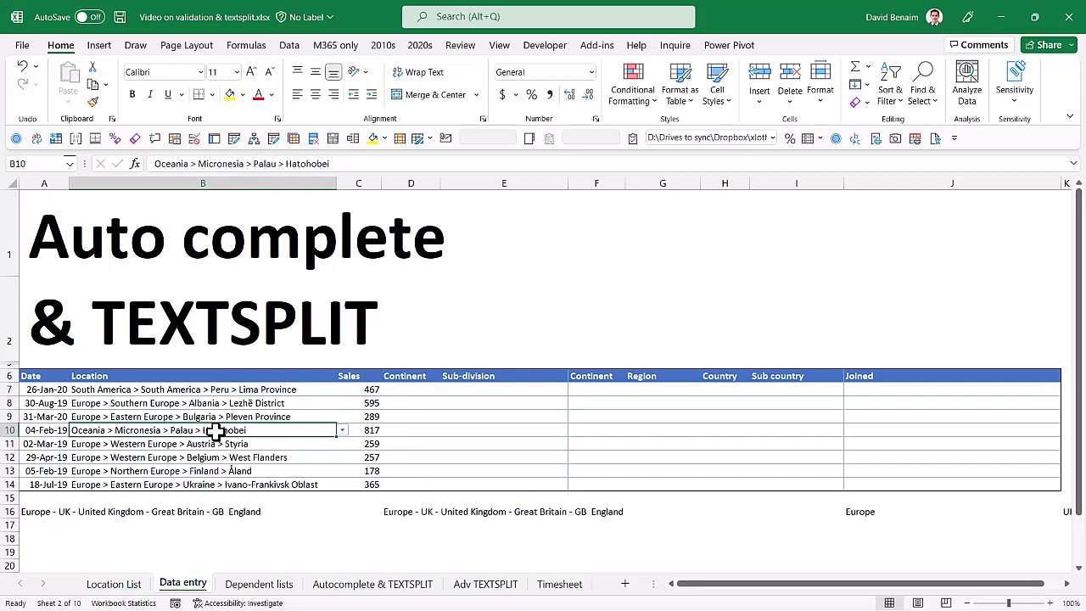
{"action": "type", "text": "mic"}
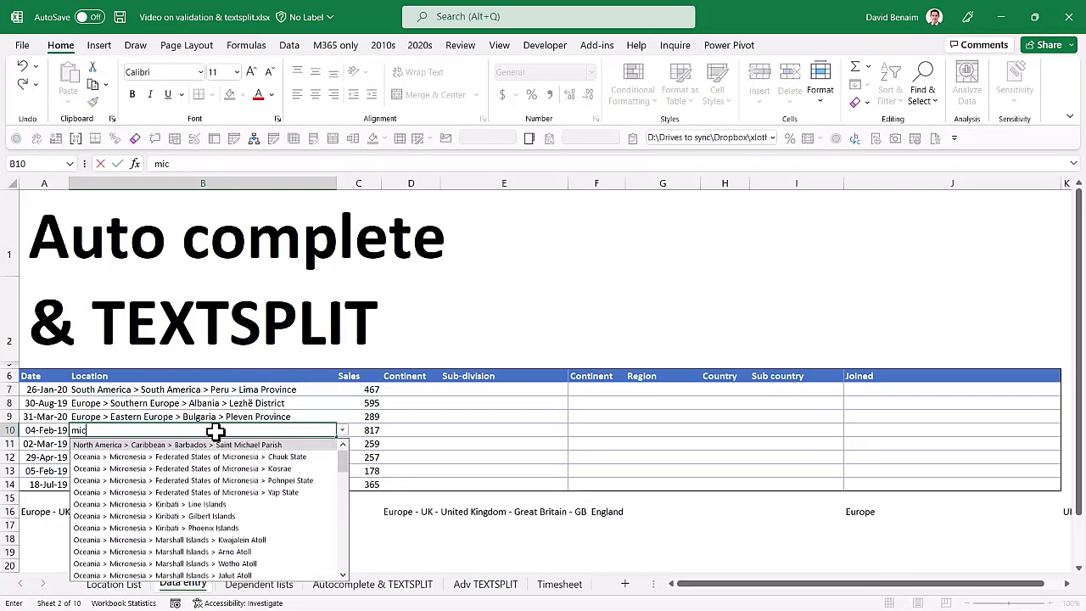
{"action": "type", "text": "r"}
{"action": "key", "text": "Down"}
{"action": "key", "text": "Down"}
{"action": "key", "text": "Down"}
{"action": "key", "text": "Down"}
{"action": "key", "text": "Down"}
{"action": "key", "text": "Down"}
{"action": "key", "text": "Down"}
{"action": "key", "text": "Down"}
{"action": "key", "text": "Down"}
{"action": "key", "text": "Down"}
{"action": "key", "text": "Down"}
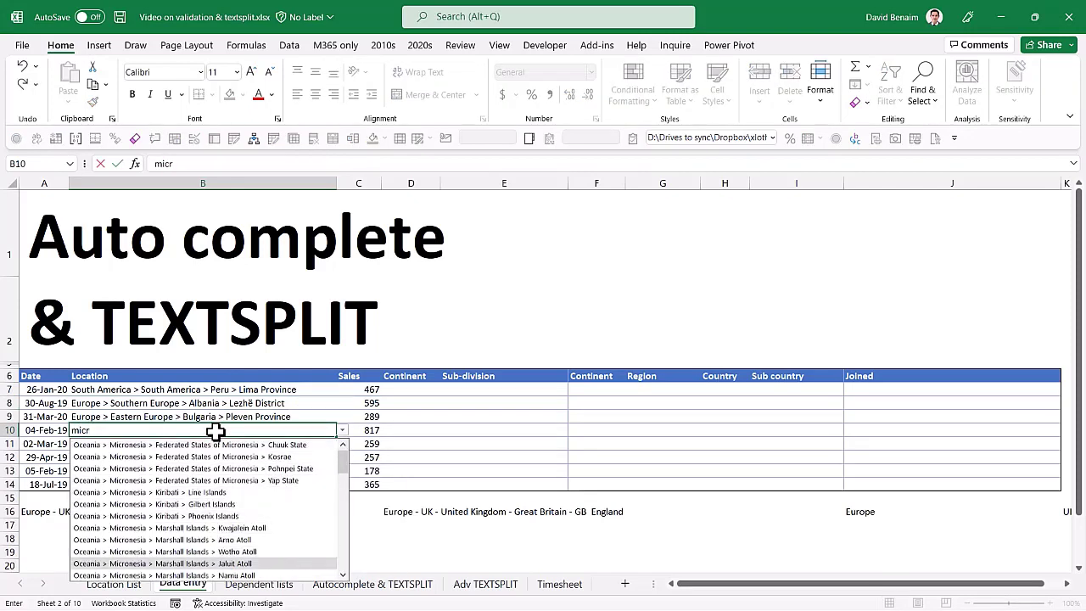
{"action": "key", "text": "Down"}
{"action": "key", "text": "Down"}
{"action": "key", "text": "Down"}
{"action": "key", "text": "Down"}
{"action": "key", "text": "Down"}
{"action": "key", "text": "Down"}
{"action": "key", "text": "Down"}
{"action": "key", "text": "Down"}
{"action": "key", "text": "Down"}
{"action": "key", "text": "Down"}
{"action": "key", "text": "Down"}
{"action": "key", "text": "Down"}
{"action": "key", "text": "Escape"}
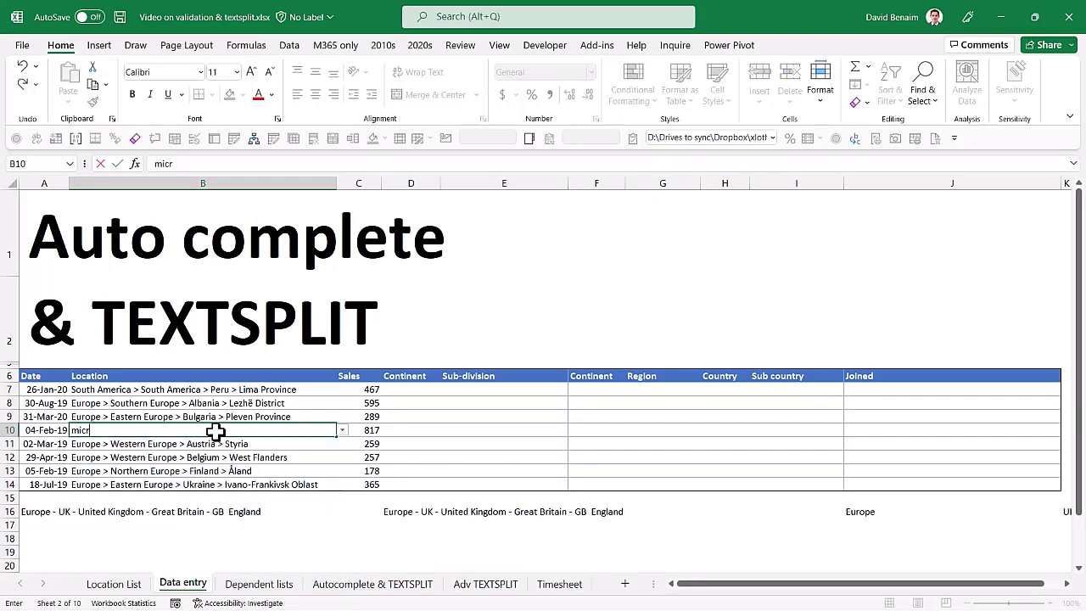
{"action": "key", "text": "Escape"}
Search B10's Location list for "palau" and choose Oceania > Micronesia > Palau > Hatohobei.
{"action": "type", "text": "palau"}
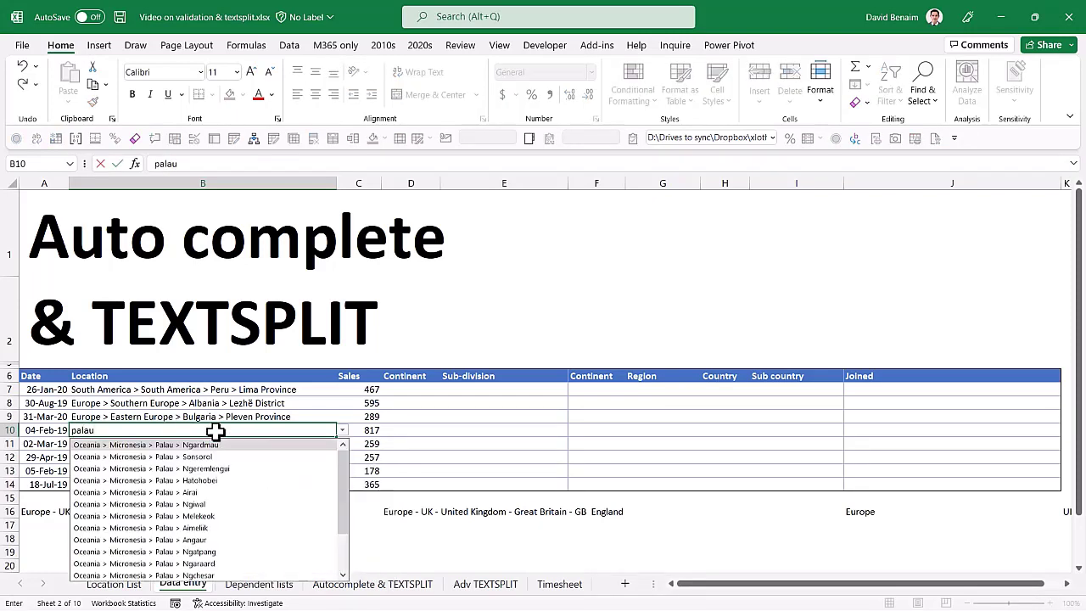
{"action": "key", "text": "Down"}
{"action": "key", "text": "Down"}
{"action": "key", "text": "Down"}
{"action": "key", "text": "Return"}
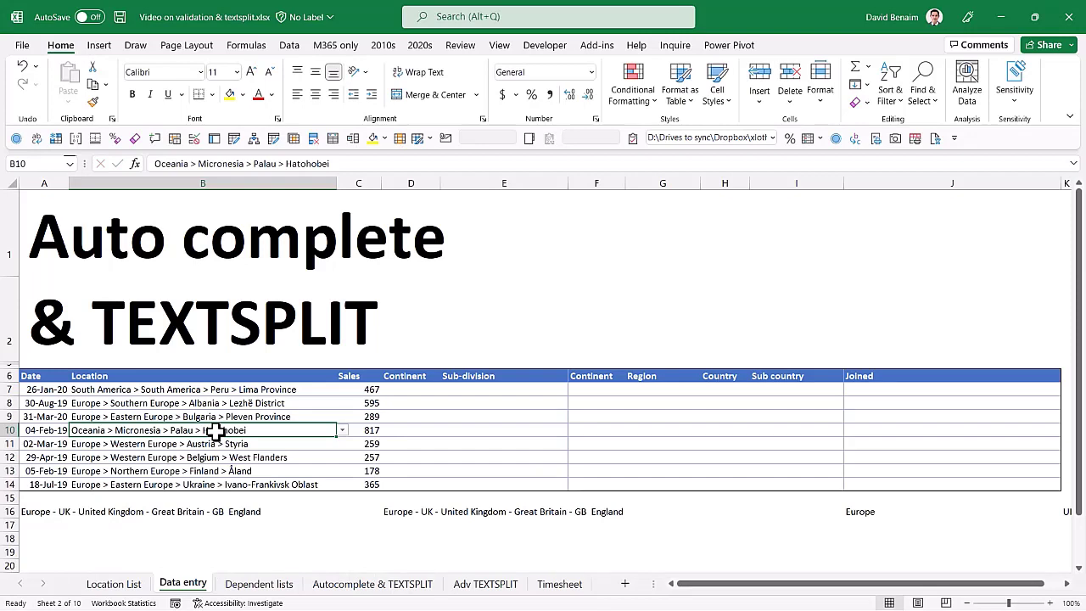
Search B10's Location drop-down for "hr", view the matching locations, and leave the cell without choosing one.
{"action": "type", "text": "hr"}
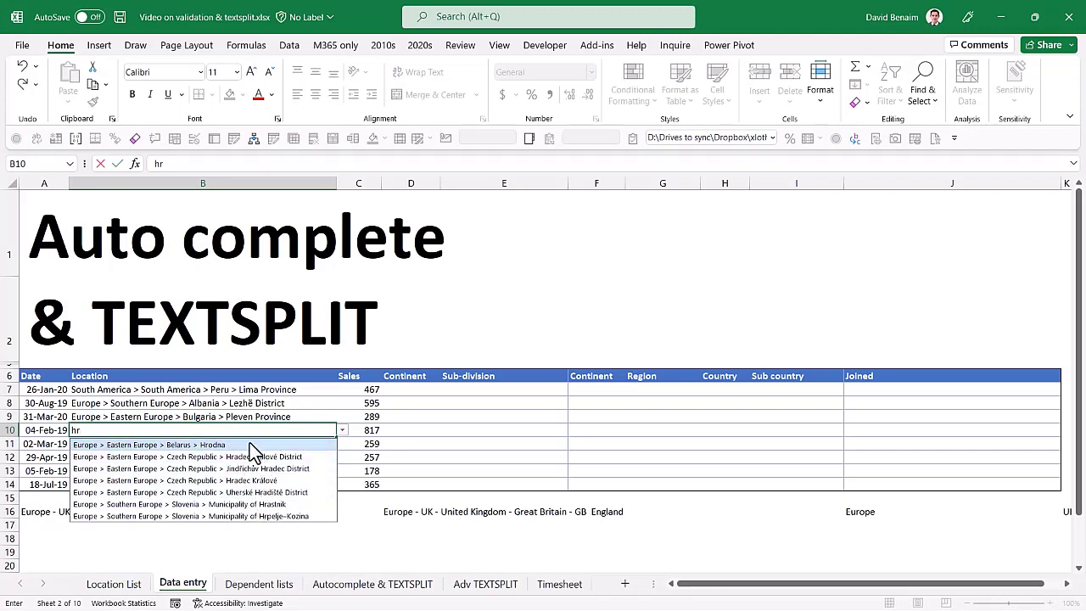
{"action": "key", "text": "Escape"}
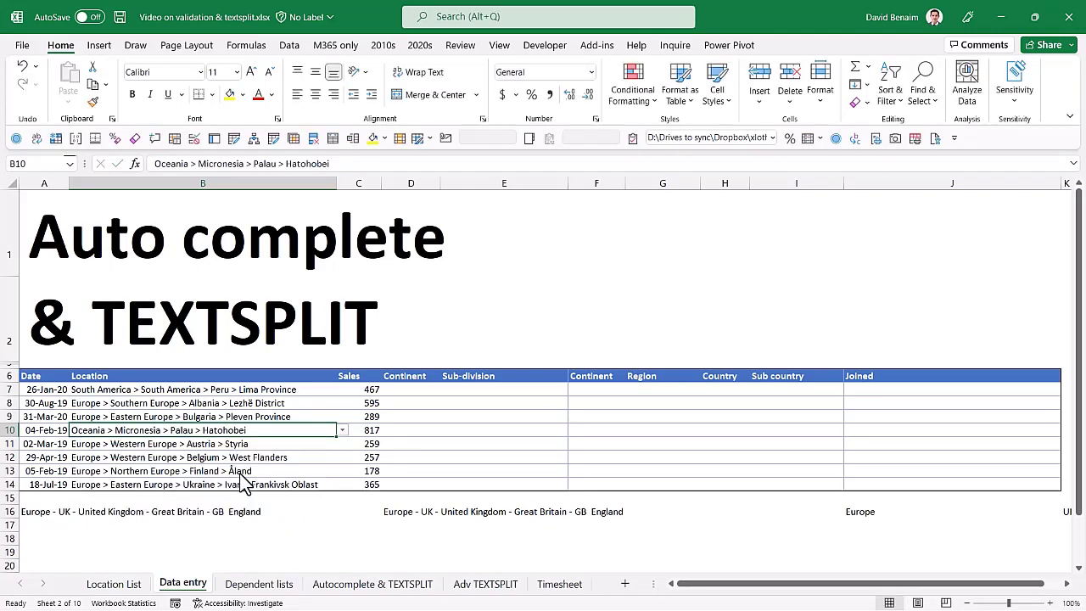
{"action": "key", "text": "Left"}
{"action": "key", "text": "Right"}
Go to the Timesheet sheet, check the Client and Task entries, and view the Task drop-down in D10.
{"action": "left_click", "coordinate": [543, 585]}
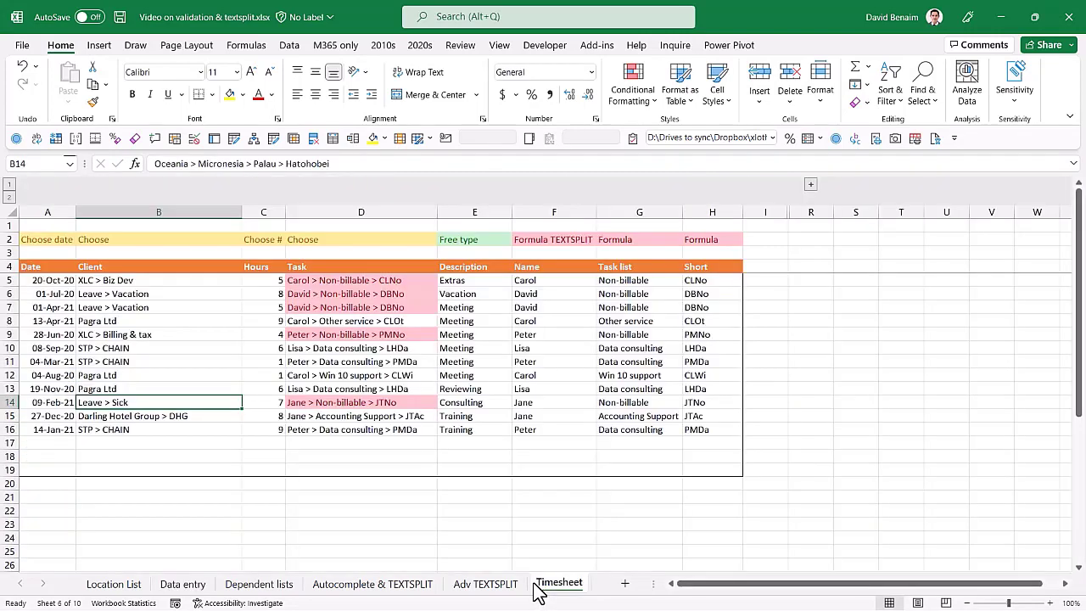
{"action": "left_click", "coordinate": [182, 373]}
{"action": "left_click", "coordinate": [328, 373]}
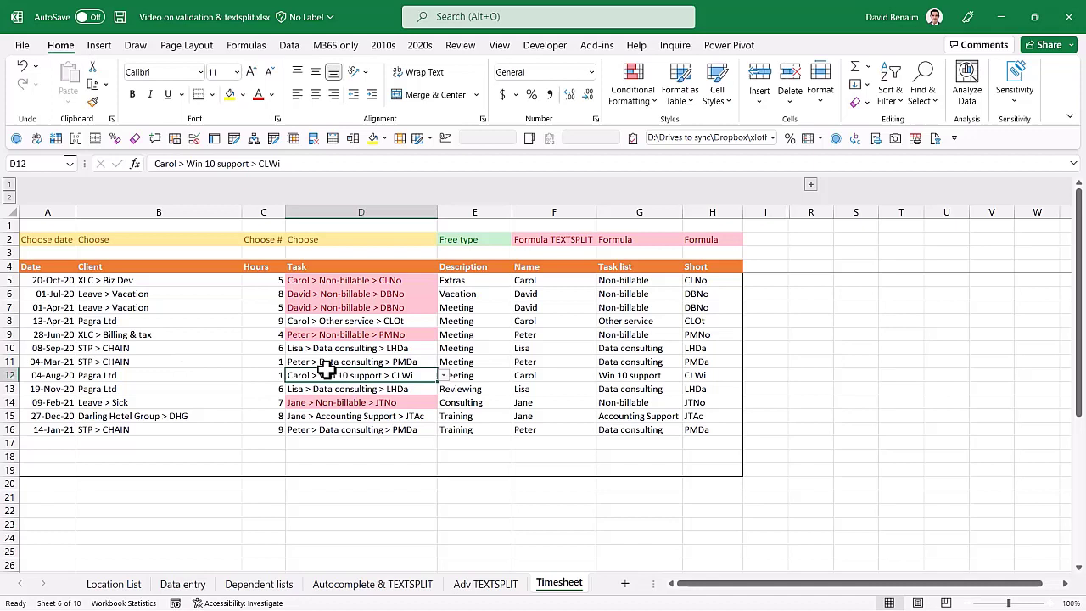
{"action": "left_click", "coordinate": [384, 399]}
{"action": "key", "text": "Down"}
{"action": "key", "text": "Down"}
{"action": "key", "text": "Down"}
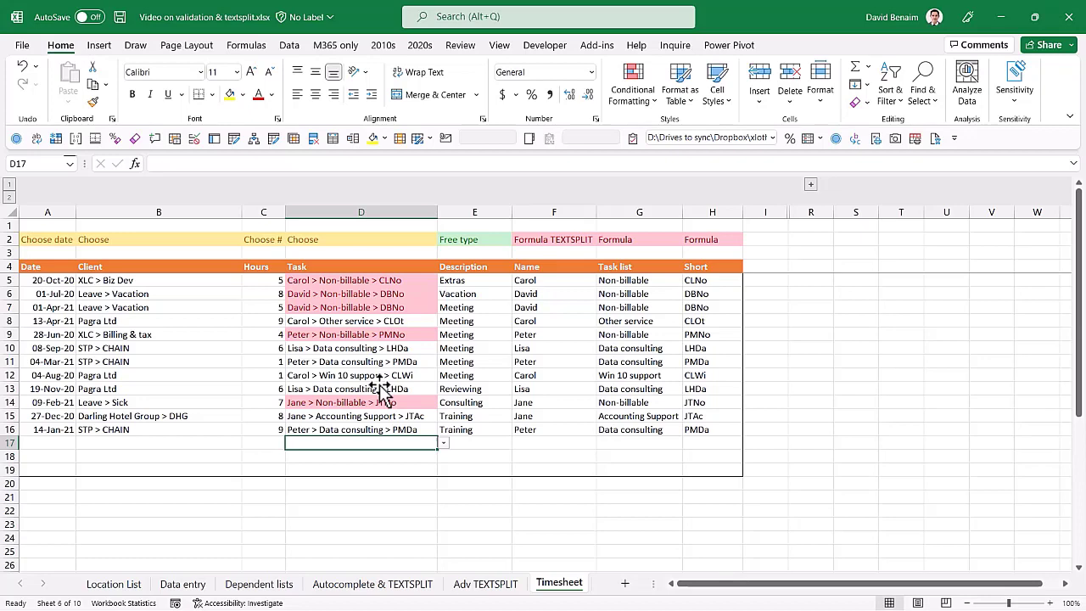
{"action": "key", "text": "Up"}
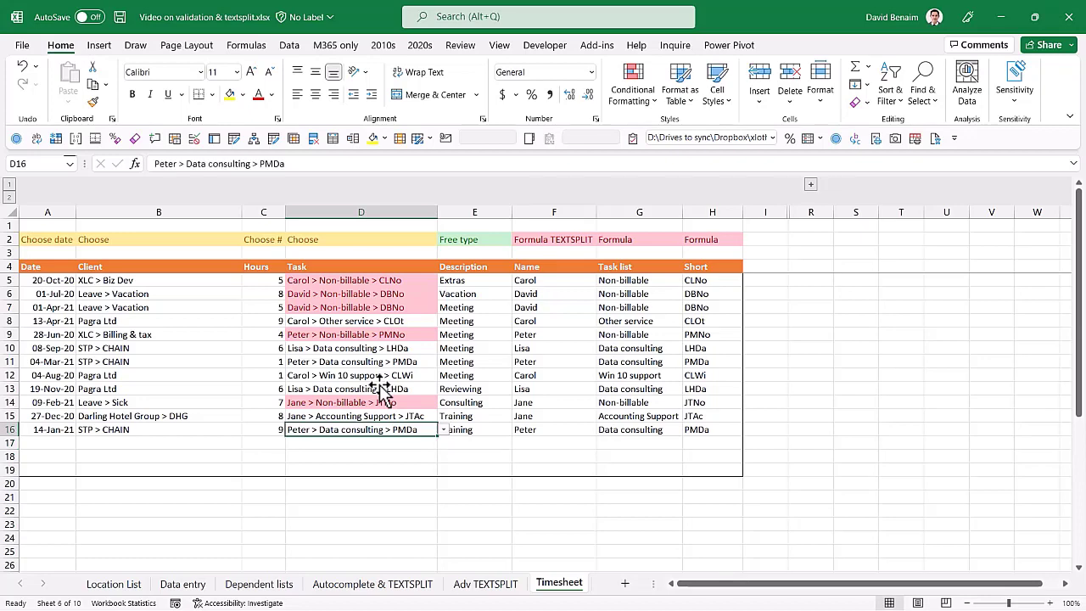
{"action": "left_click", "coordinate": [426, 348]}
{"action": "left_click", "coordinate": [443, 347]}
{"action": "left_click", "coordinate": [443, 348]}
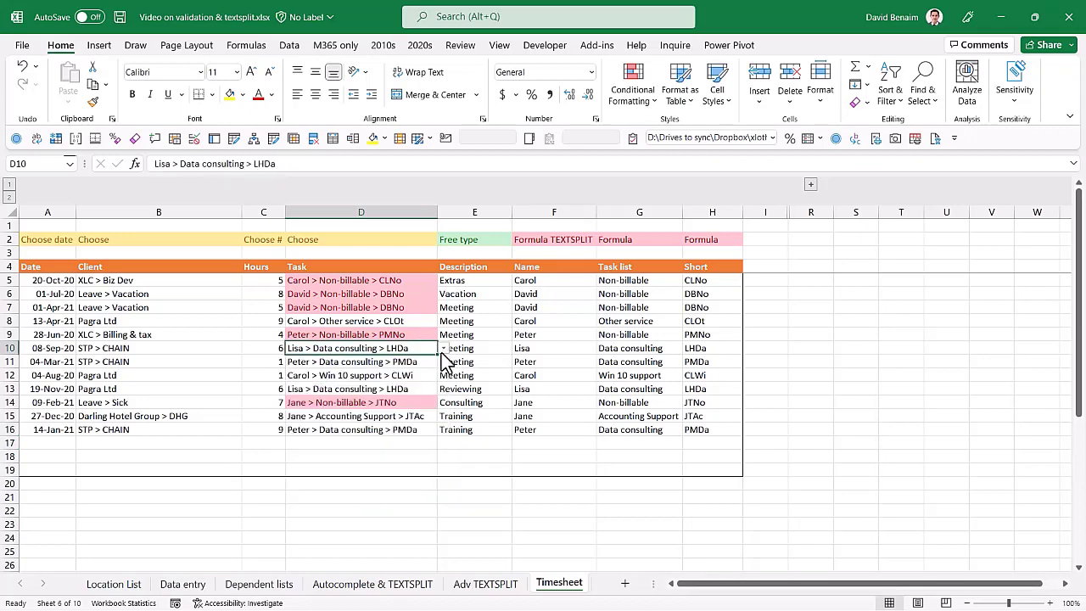
Search the Task list for "dbd" in D17 and choose the Data consulting entry, then search "dbt" in D18 and choose the Training entry.
{"action": "left_click", "coordinate": [364, 454]}
{"action": "key", "text": "Up"}
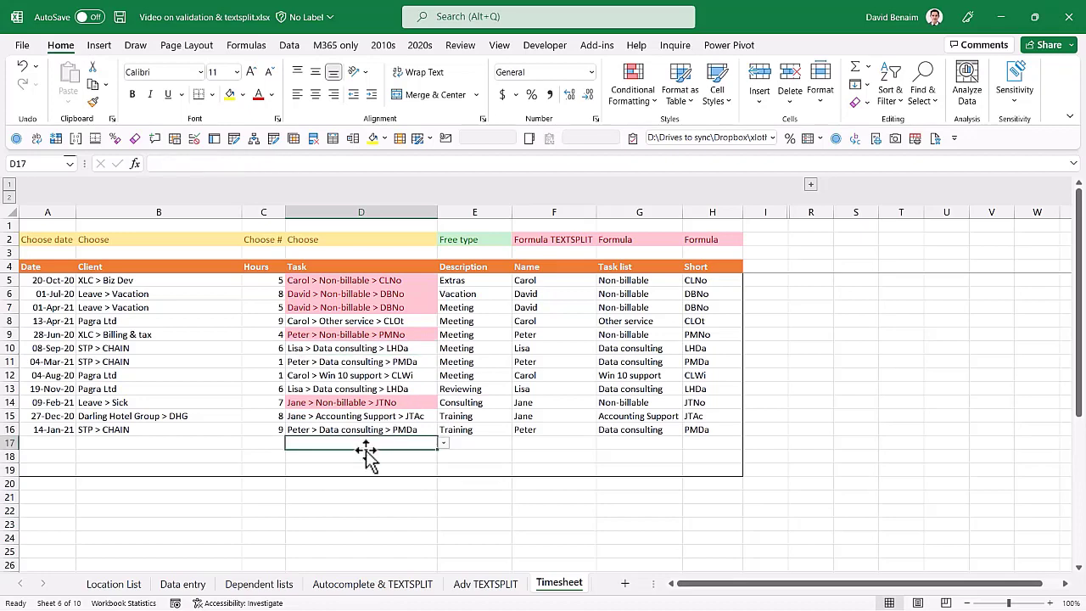
{"action": "type", "text": "dbd"}
{"action": "key", "text": "Return"}
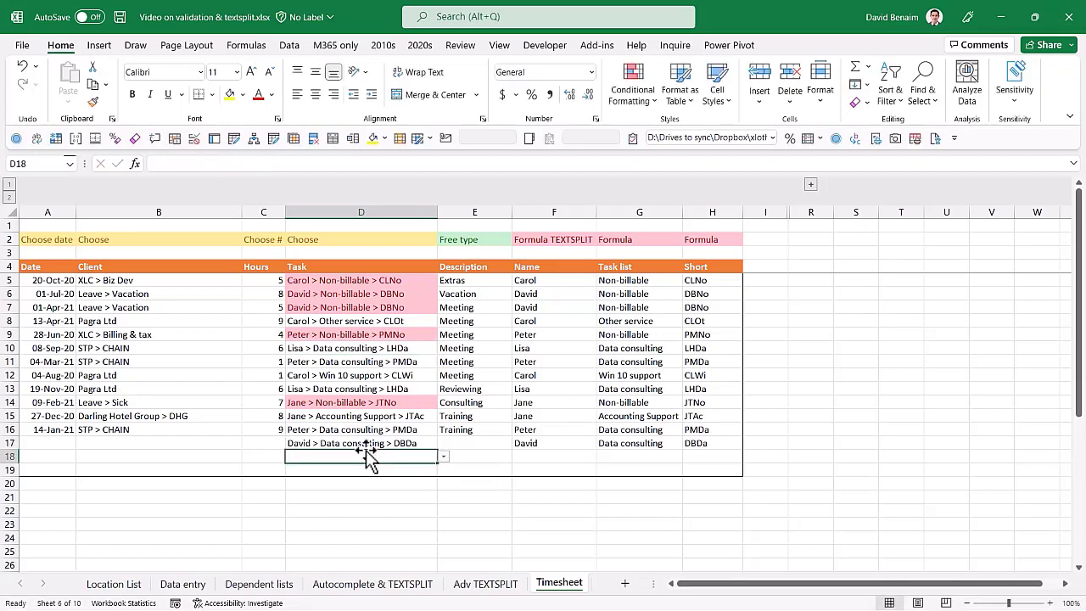
{"action": "type", "text": "dbt"}
{"action": "key", "text": "Down"}
{"action": "key", "text": "Return"}
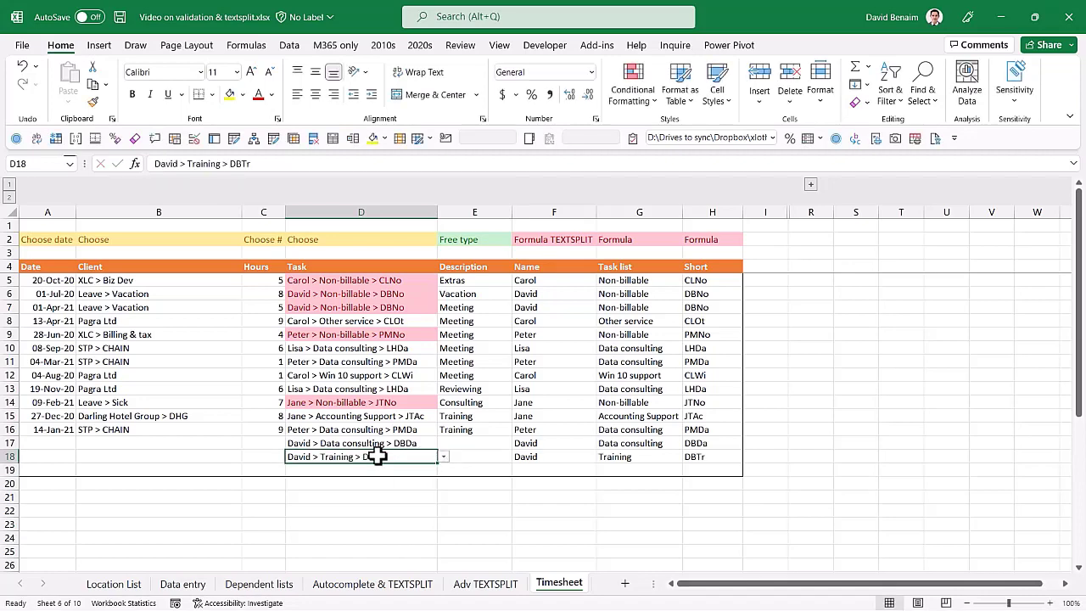
In B17, search the Client list for "ch", replace the search with "stp", and choose STP > CHAIN.
{"action": "left_click", "coordinate": [183, 292]}
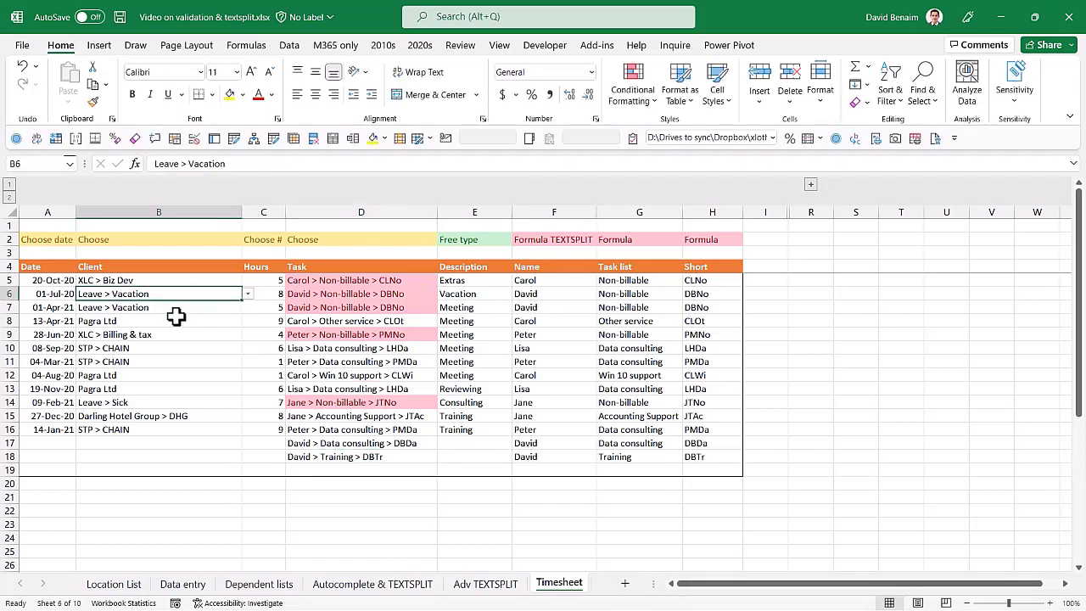
{"action": "left_click", "coordinate": [175, 320]}
{"action": "left_click", "coordinate": [173, 361]}
{"action": "left_click", "coordinate": [164, 443]}
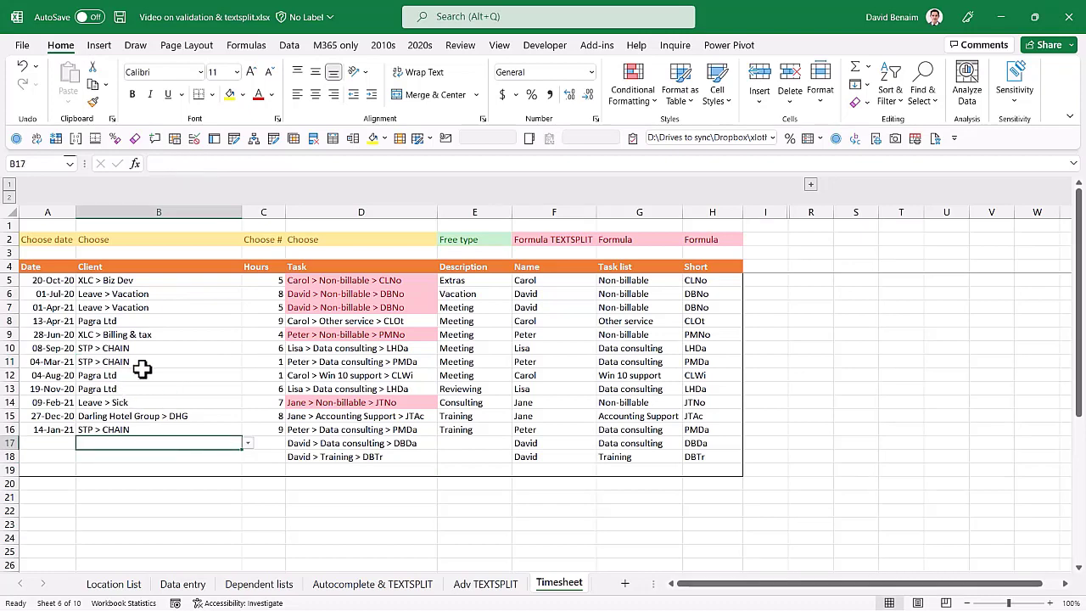
{"action": "type", "text": "ch"}
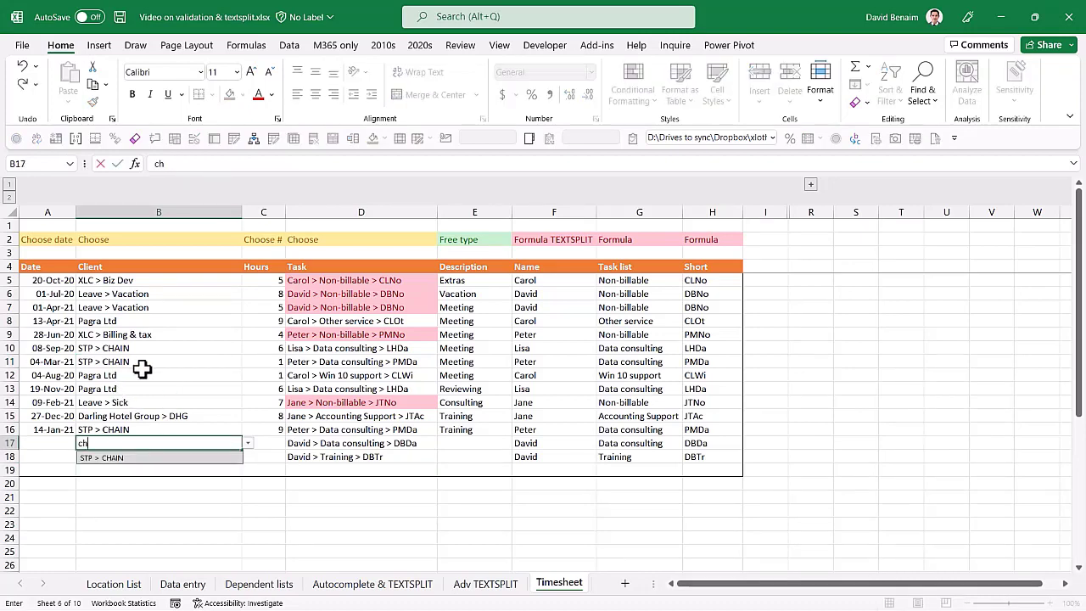
{"action": "key", "text": "BackSpace"}
{"action": "key", "text": "BackSpace"}
{"action": "type", "text": "stp"}
{"action": "key", "text": "Down"}
{"action": "key", "text": "Return"}
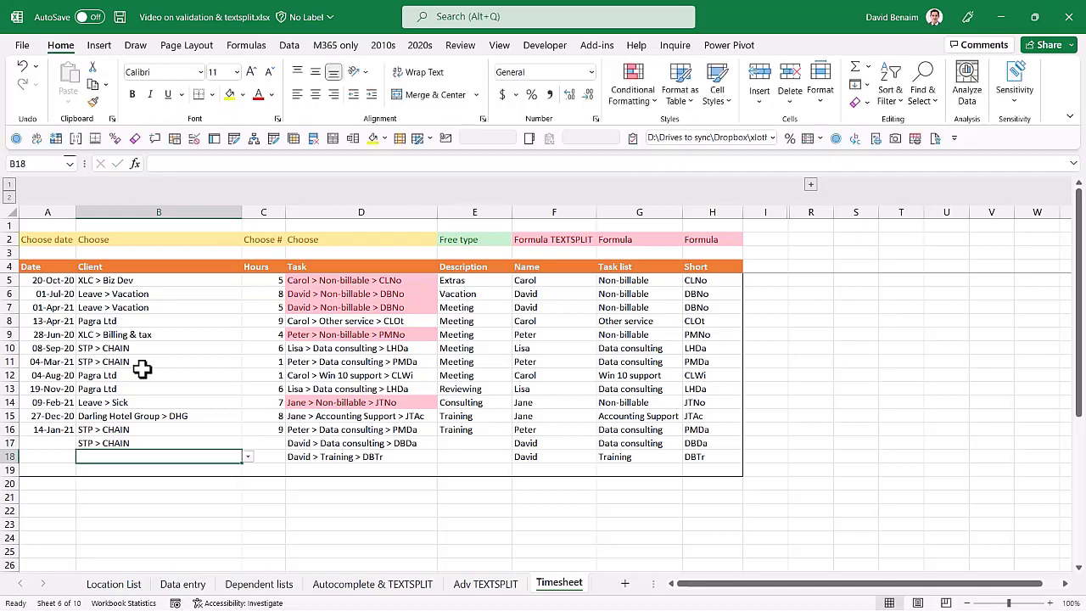
Clear the test entries from B17:E19.
{"action": "key", "text": "Up"}
{"action": "key", "text": "Down"}
{"action": "key", "text": "Up"}
{"action": "key", "text": "shift+Down"}
{"action": "key", "text": "shift+Down"}
{"action": "key", "text": "shift+Right"}
{"action": "key", "text": "shift+Right"}
{"action": "key", "text": "shift+Right"}
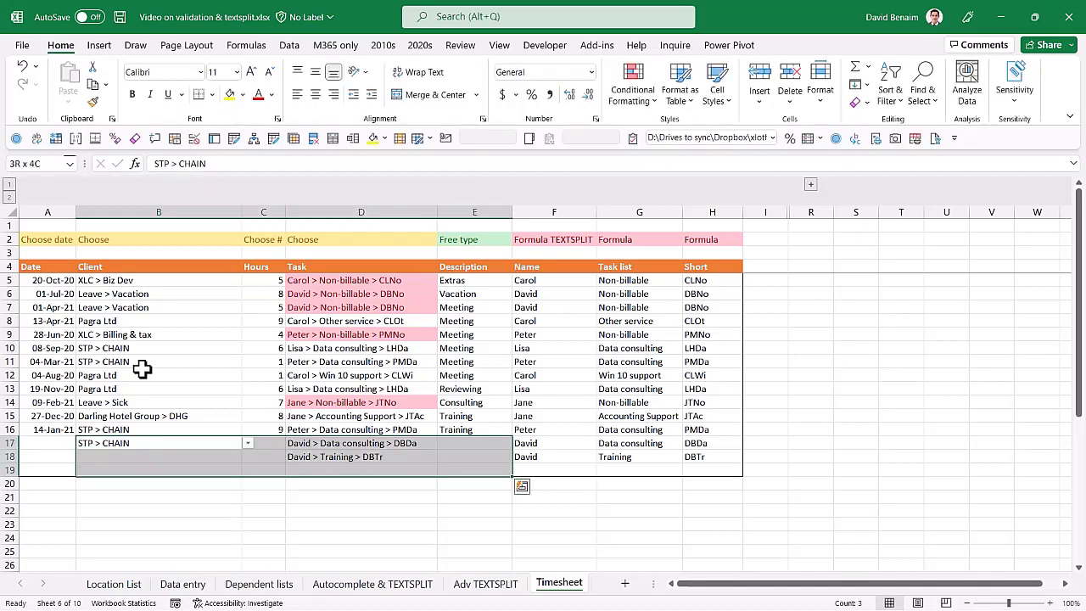
{"action": "key", "text": "Delete"}
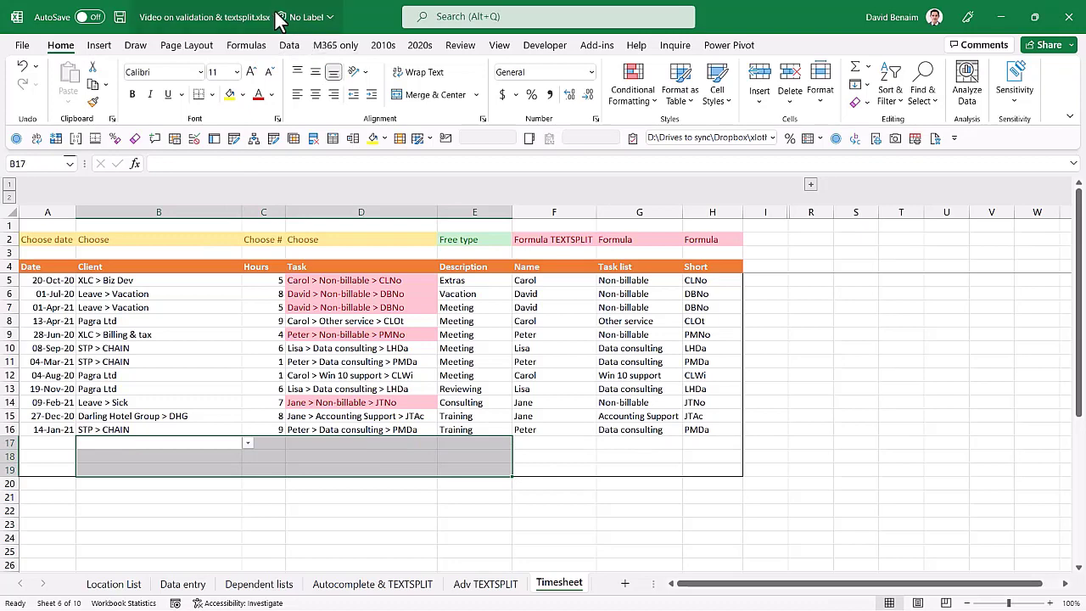
View the Auto-complete dropdown entry among the M365-only features, and return to the empty Task cell D17.
{"action": "left_click", "coordinate": [290, 48]}
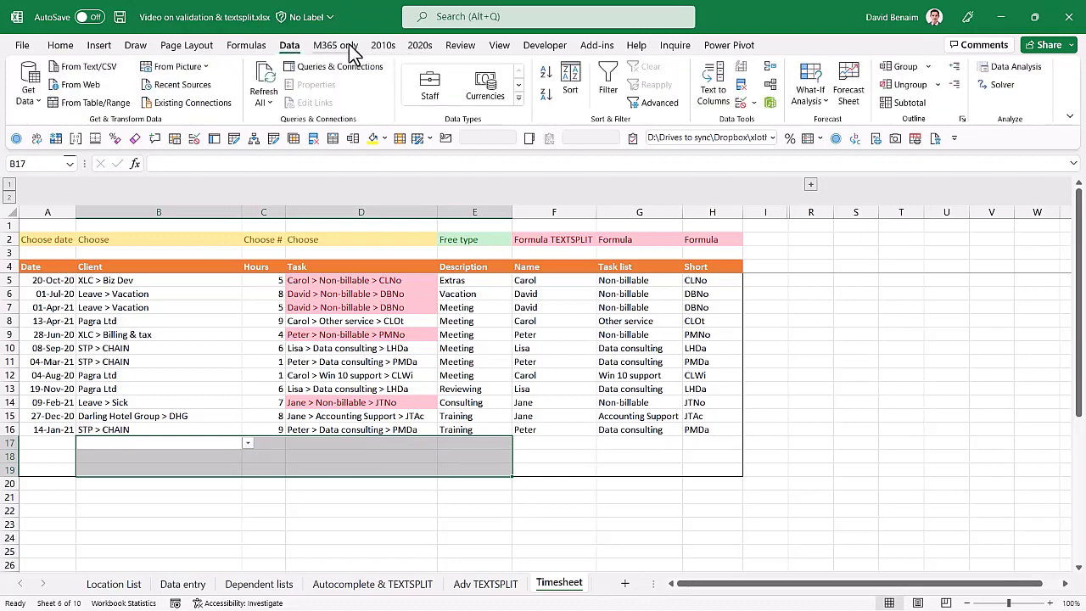
{"action": "left_click", "coordinate": [347, 48]}
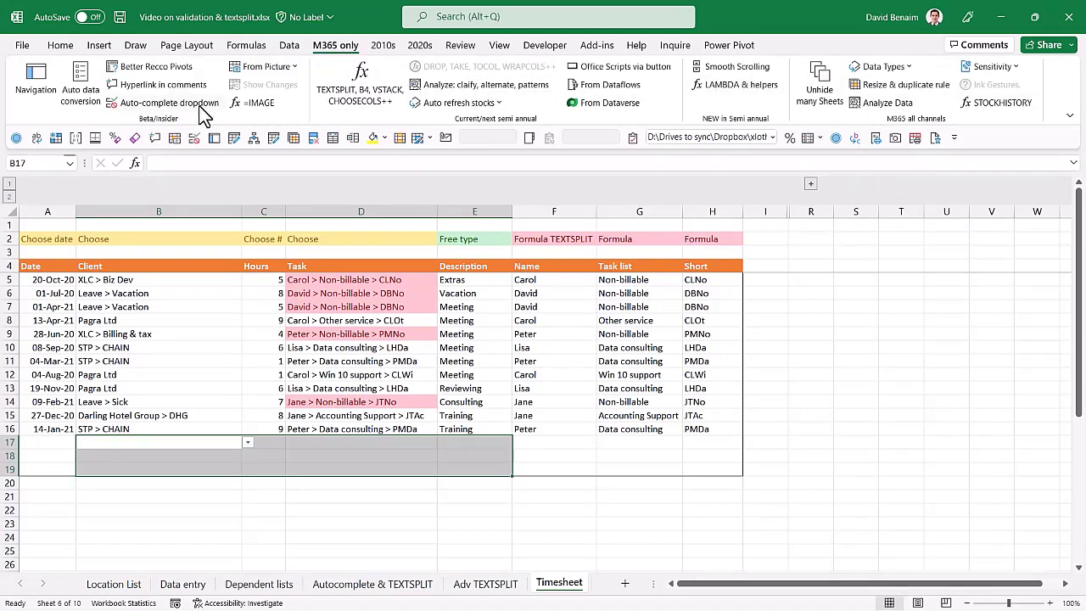
{"action": "left_click", "coordinate": [396, 415]}
{"action": "left_click", "coordinate": [404, 429]}
{"action": "left_click", "coordinate": [422, 442]}
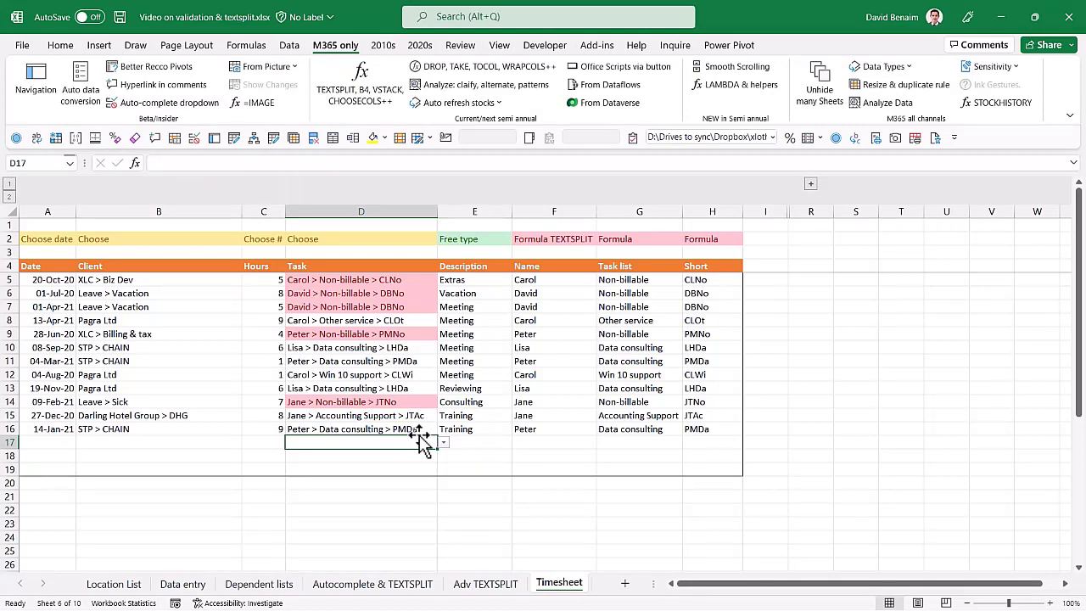
Switch to the Excel vs Sheets analysis file in Google Sheets, try searches in A7's Location list, and choose Asia> Cambodia> Sihanoukville.
{"action": "key", "text": "alt+Tab"}
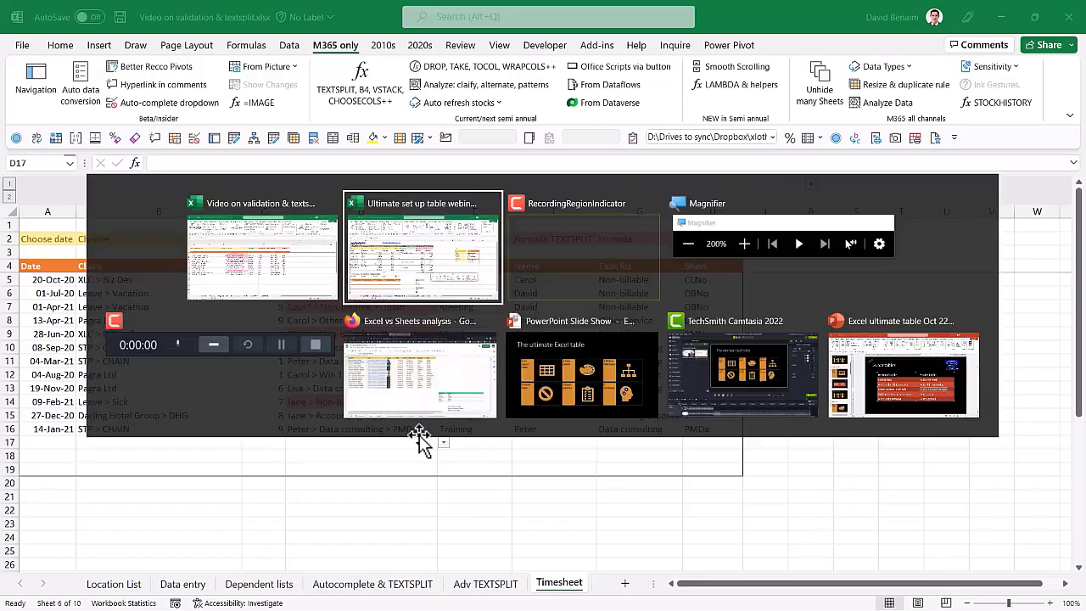
{"action": "left_click", "coordinate": [434, 341]}
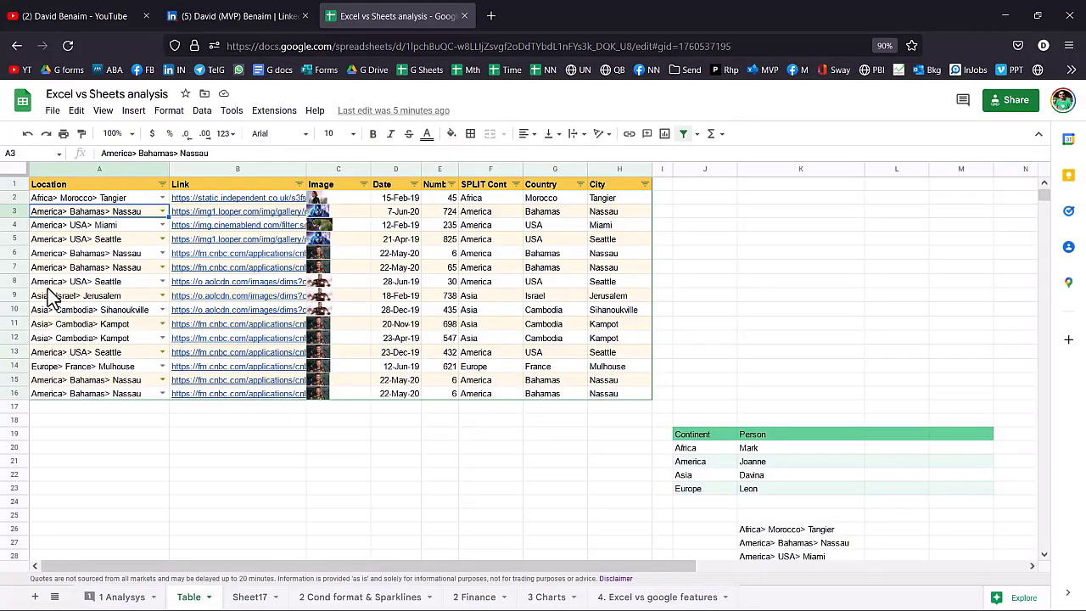
{"action": "left_click", "coordinate": [82, 270]}
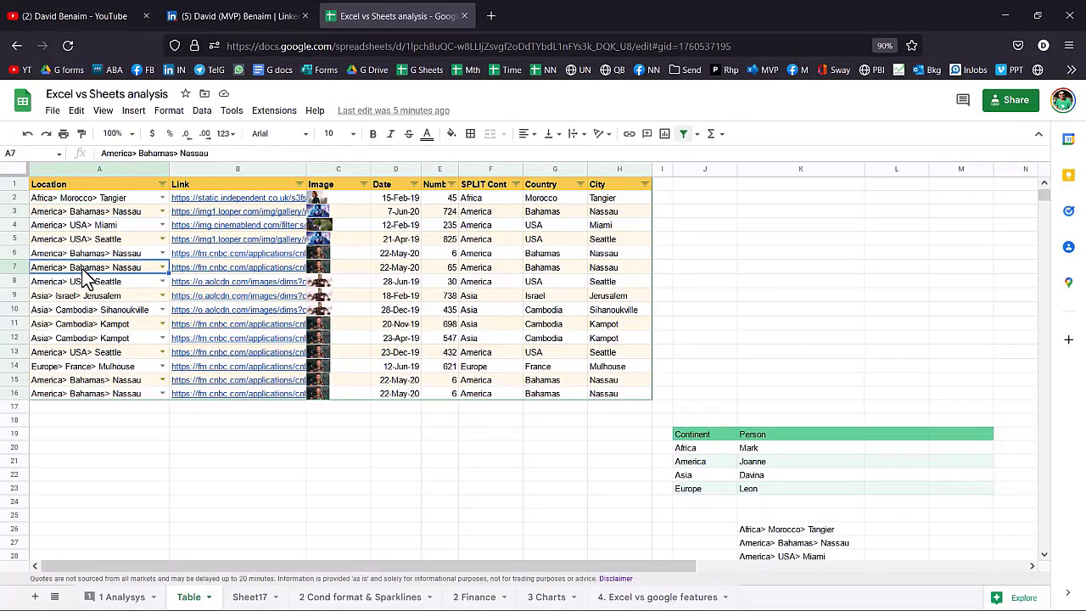
{"action": "type", "text": "n"}
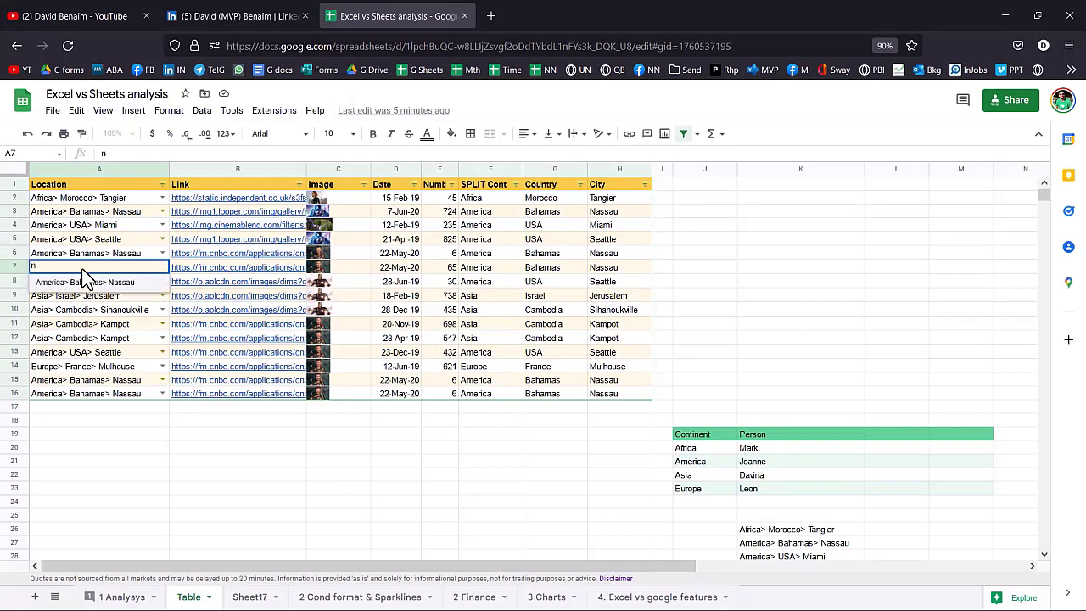
{"action": "key", "text": "BackSpace"}
{"action": "type", "text": "k"}
{"action": "key", "text": "BackSpace"}
{"action": "type", "text": "s"}
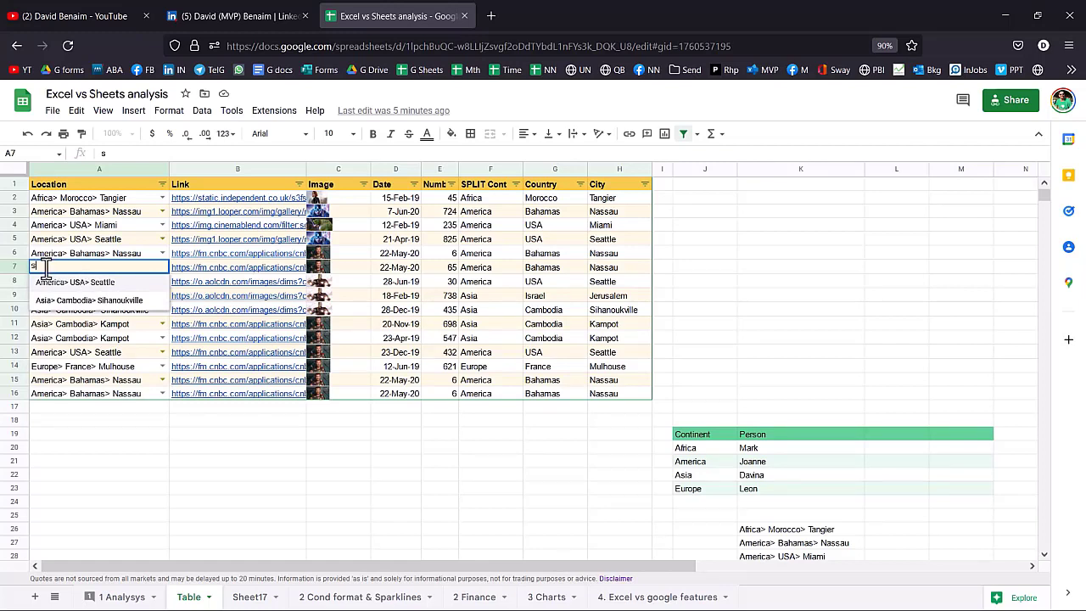
{"action": "left_click", "coordinate": [79, 301]}
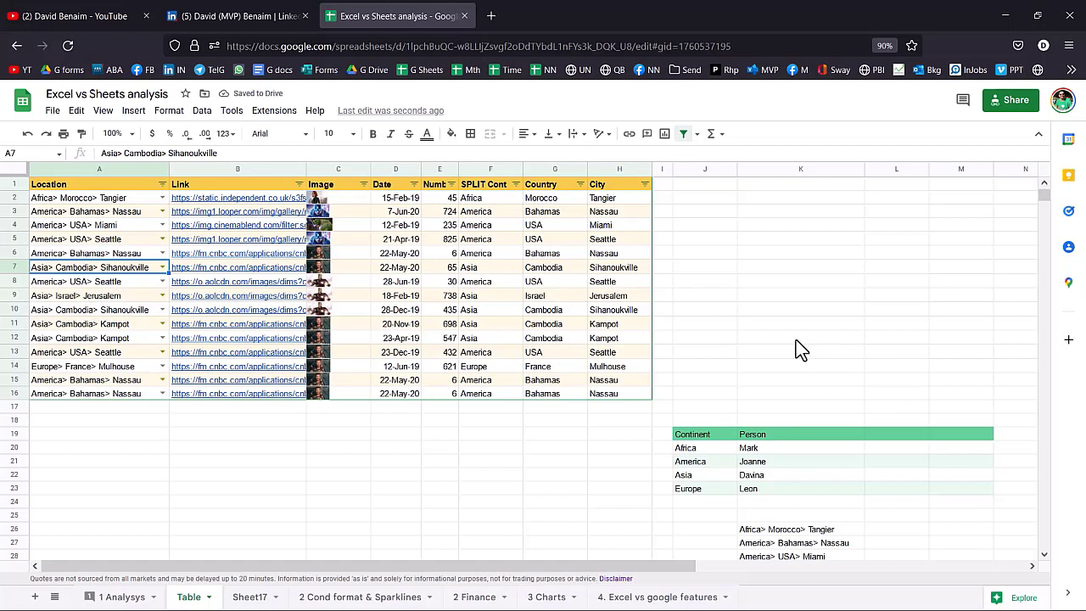
Inspect the IMAGE formula in C7 of the Image column without changing it, and copy its source link from B7.
{"action": "left_click", "coordinate": [746, 270]}
{"action": "left_click", "coordinate": [717, 265]}
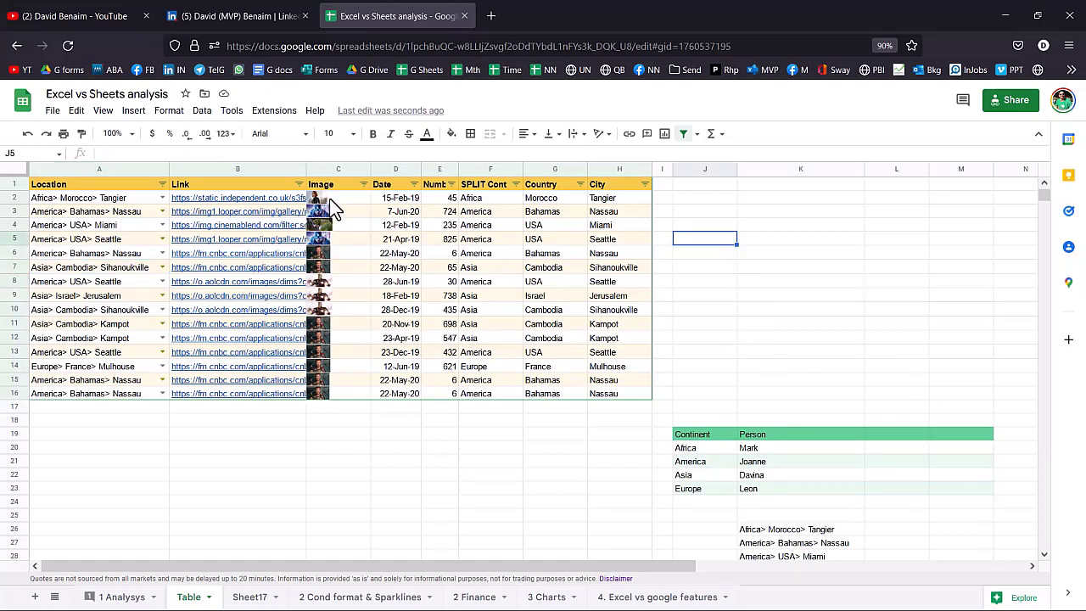
{"action": "left_click", "coordinate": [338, 212]}
{"action": "left_click", "coordinate": [340, 225]}
{"action": "left_click", "coordinate": [341, 253]}
{"action": "left_click", "coordinate": [346, 267]}
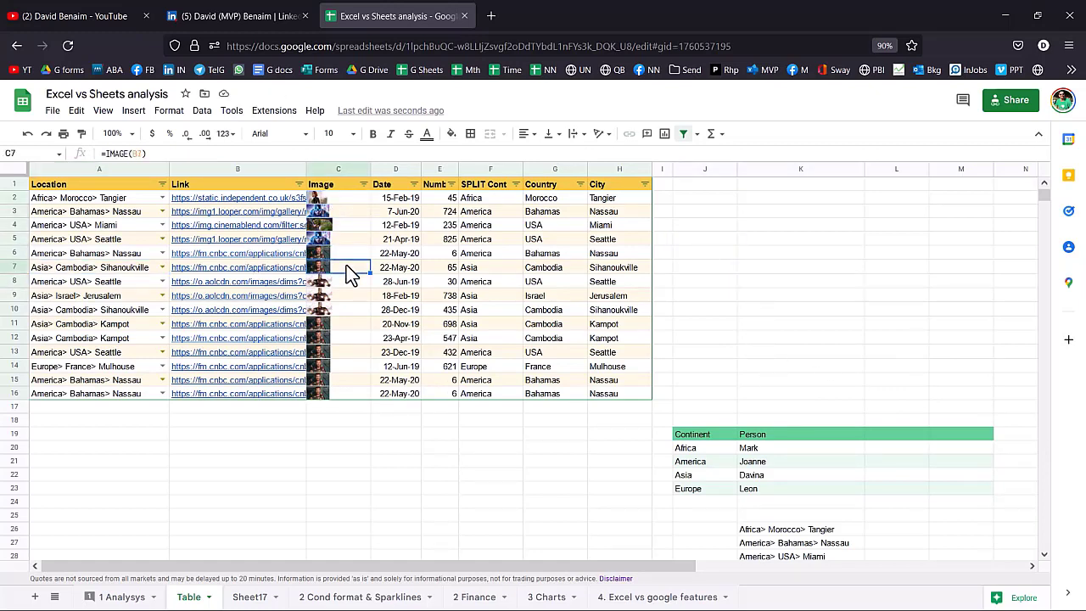
{"action": "left_click", "coordinate": [113, 155]}
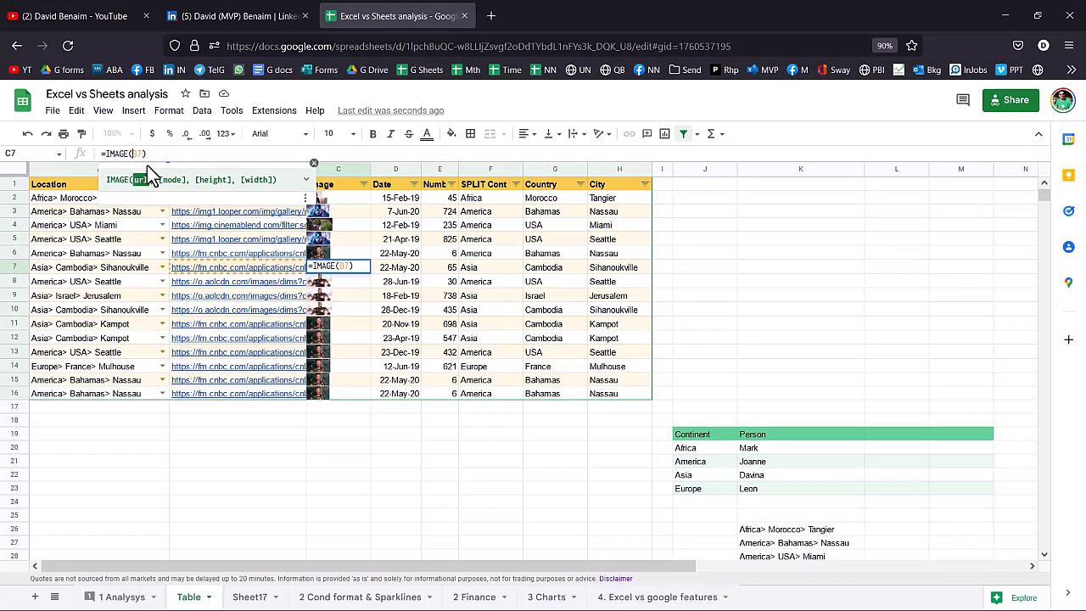
{"action": "key", "text": "Escape"}
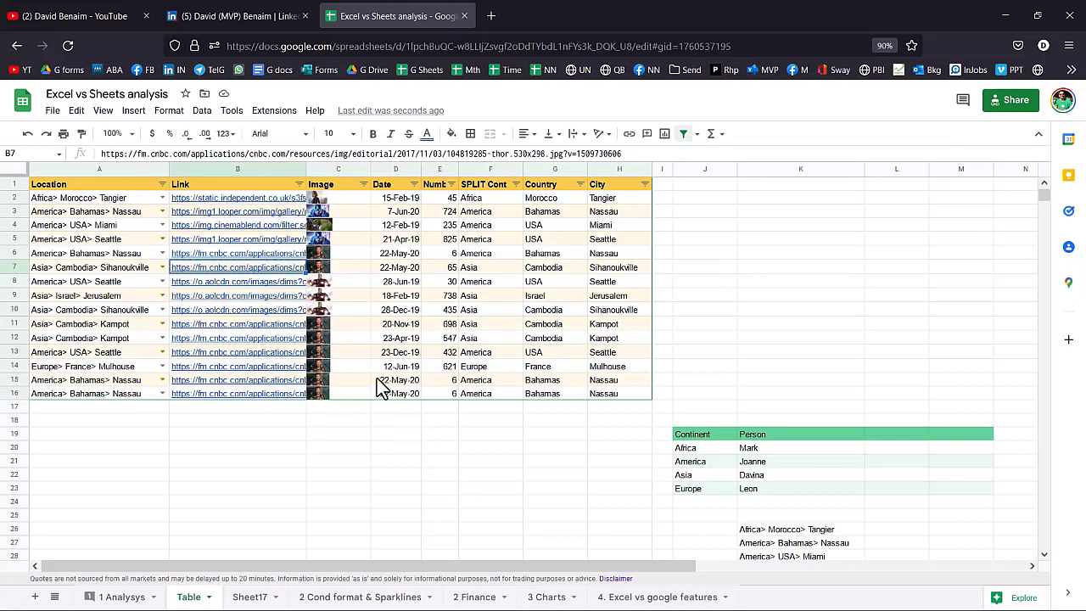
Switch back to the Video on validation & textsplit.xlsx workbook and paste the copied image link into B22 of the Timesheet sheet.
{"action": "key", "text": "alt+Tab"}
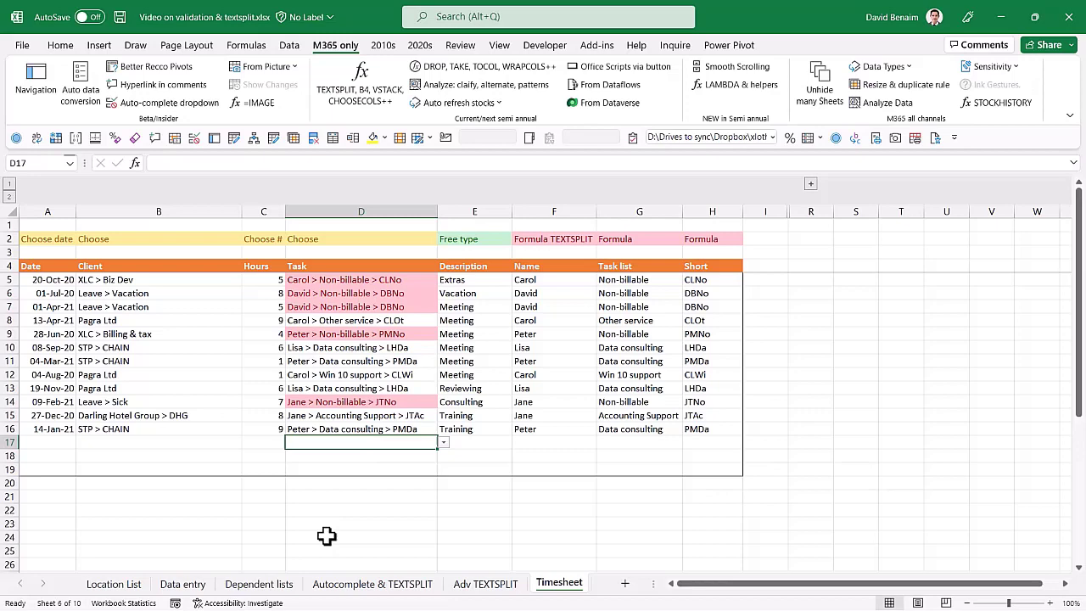
{"action": "left_click", "coordinate": [195, 512]}
{"action": "key", "text": "ctrl+v"}
{"action": "left_click", "coordinate": [190, 535]}
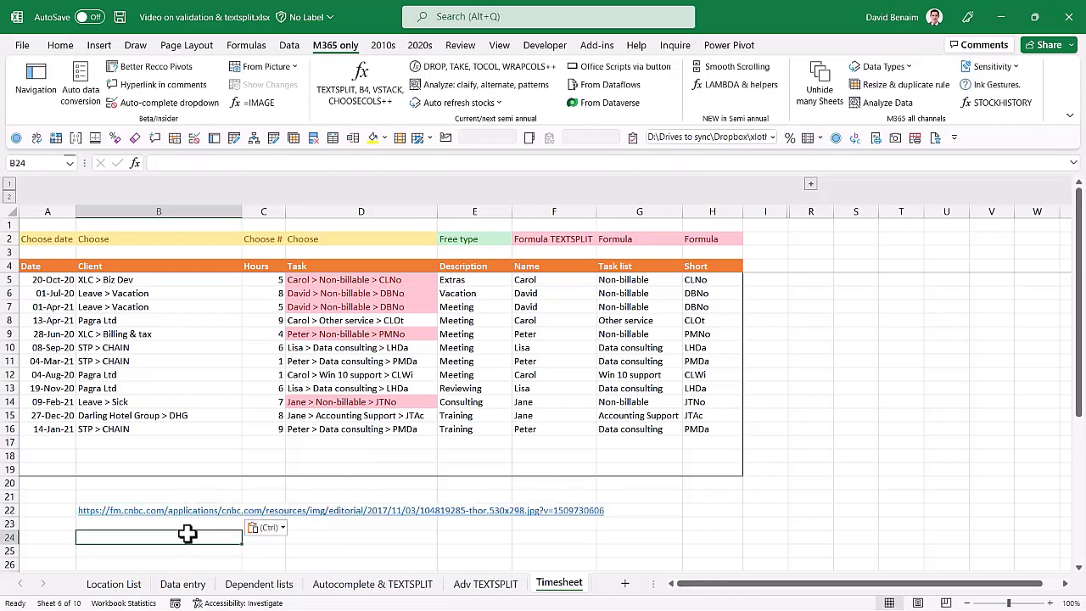
Try to display the linked picture in B24 with the formula =IMAGE(B22).
{"action": "type", "text": "=imag"}
{"action": "key", "text": "Tab"}
{"action": "key", "text": "Up"}
{"action": "key", "text": "Up"}
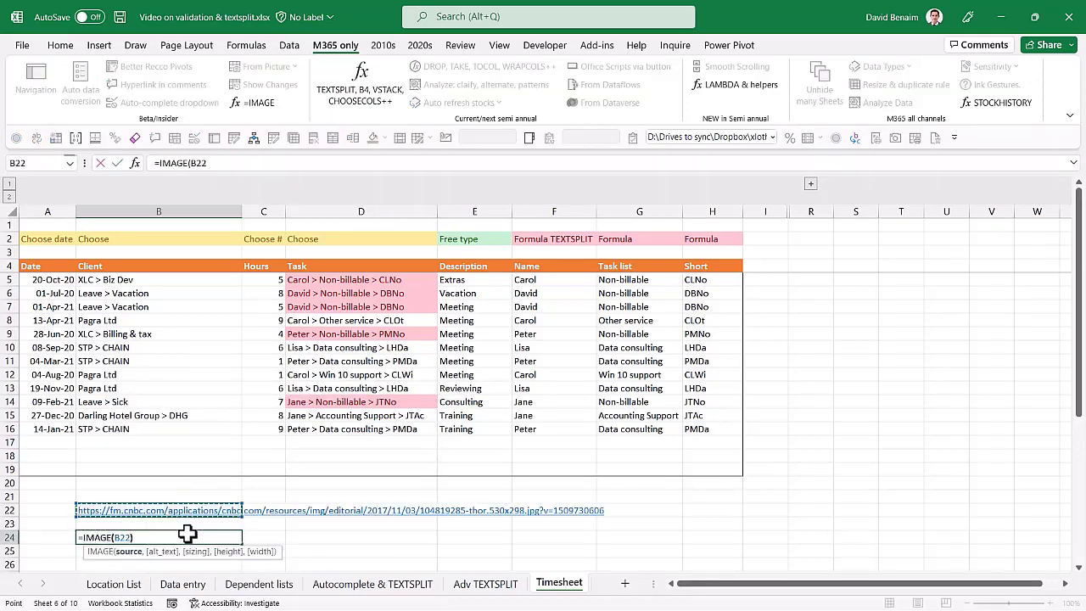
{"action": "key", "text": "ctrl+Return"}
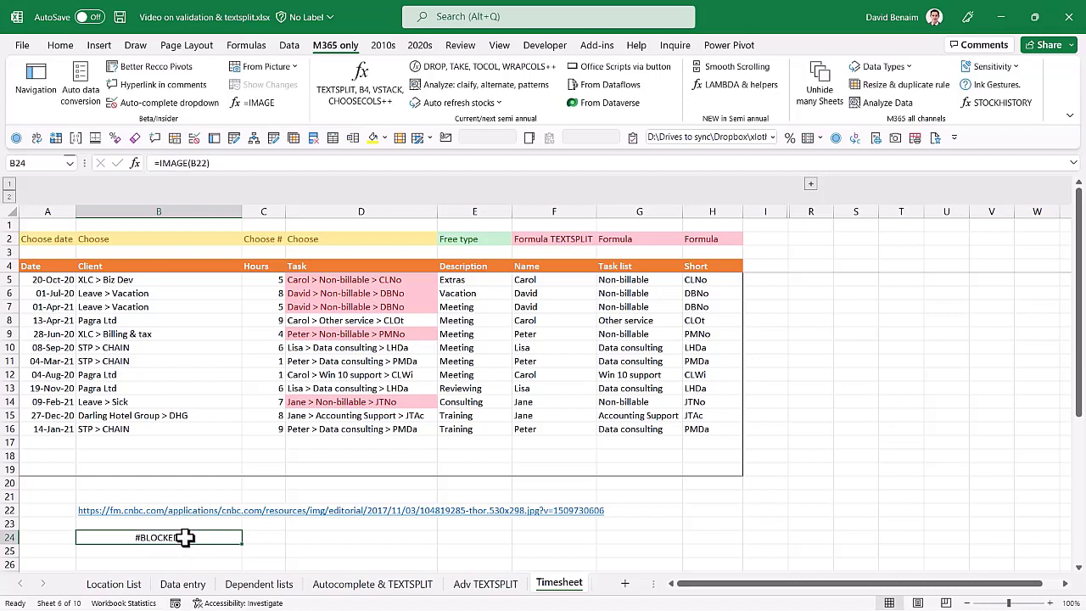
Clear the IMAGE formula from B24 and the pasted link from B22, and select the Client cell B7.
{"action": "key", "text": "Delete"}
{"action": "key", "text": "Up"}
{"action": "key", "text": "Up"}
{"action": "key", "text": "Delete"}
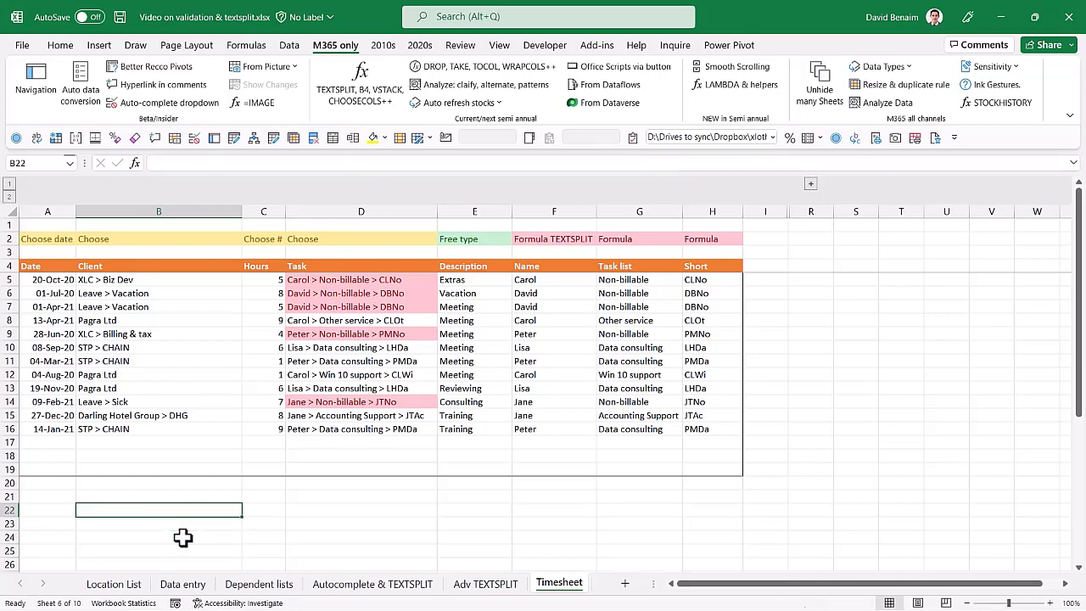
{"action": "left_click", "coordinate": [233, 313]}
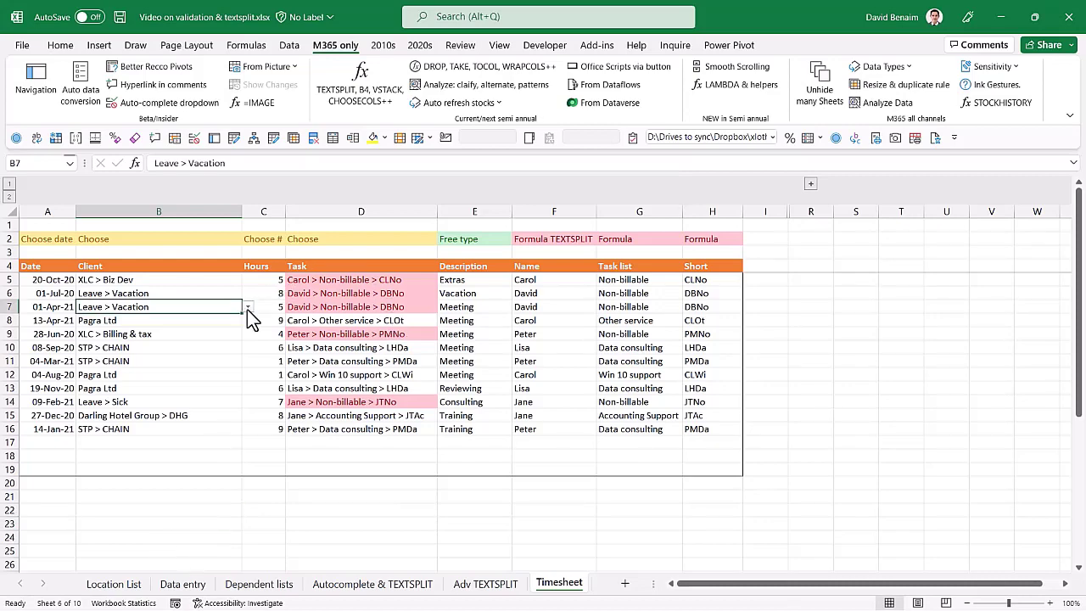
Compare the Client drop-down in B7 with the Drop down list ex sheet in Ultimate set up table webinar.xlsx, and return to the Timesheet workbook.
{"action": "left_click", "coordinate": [246, 309]}
{"action": "left_click", "coordinate": [247, 309]}
{"action": "left_click", "coordinate": [289, 45]}
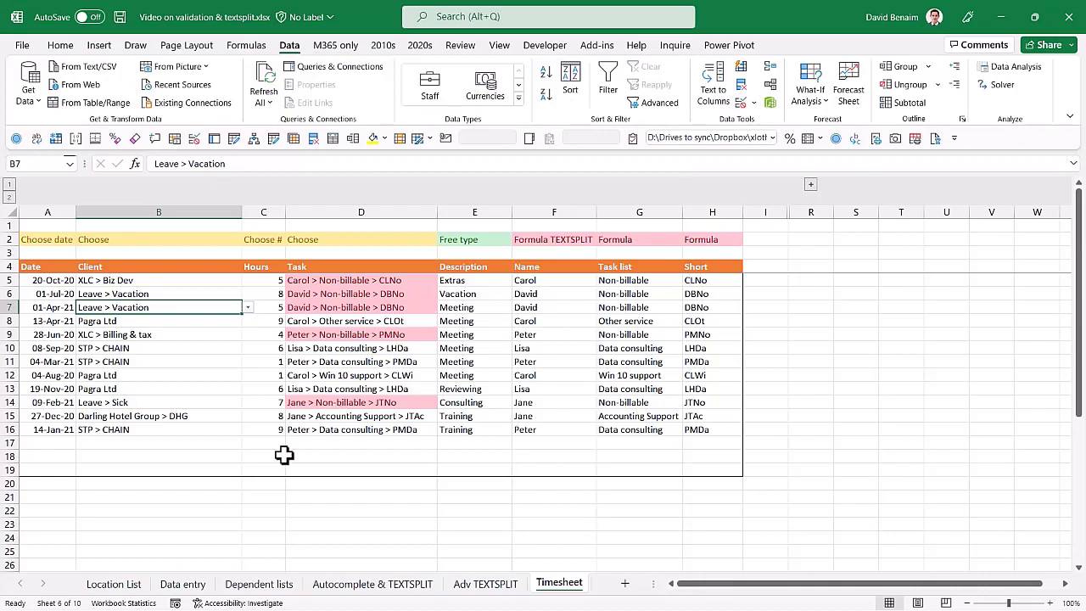
{"action": "key", "text": "alt+Tab"}
{"action": "key", "text": "alt+Tab"}
{"action": "key", "text": "alt+Tab"}
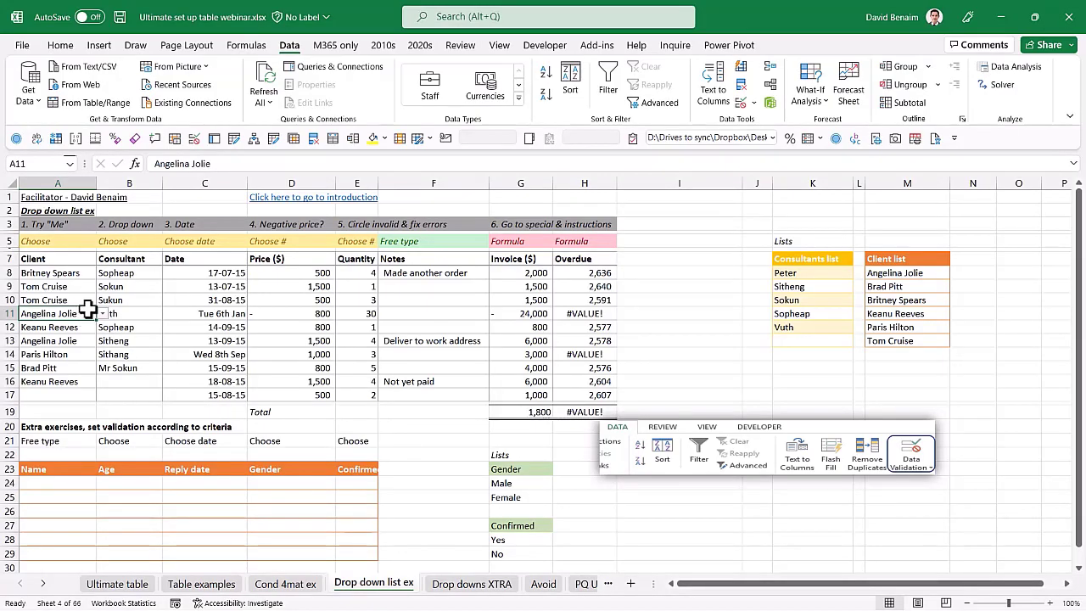
{"action": "key", "text": "alt+Tab"}
{"action": "key", "text": "alt+Tab"}
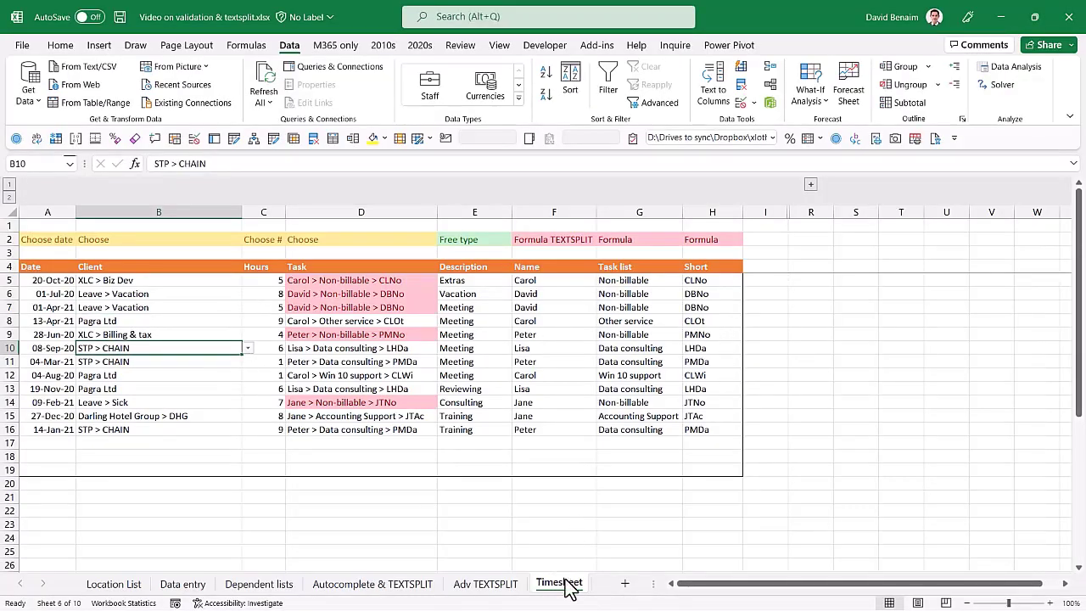
Look through the combined continent, region, country and subdivision entries in the Location column of the Location List sheet.
{"action": "left_click", "coordinate": [113, 583]}
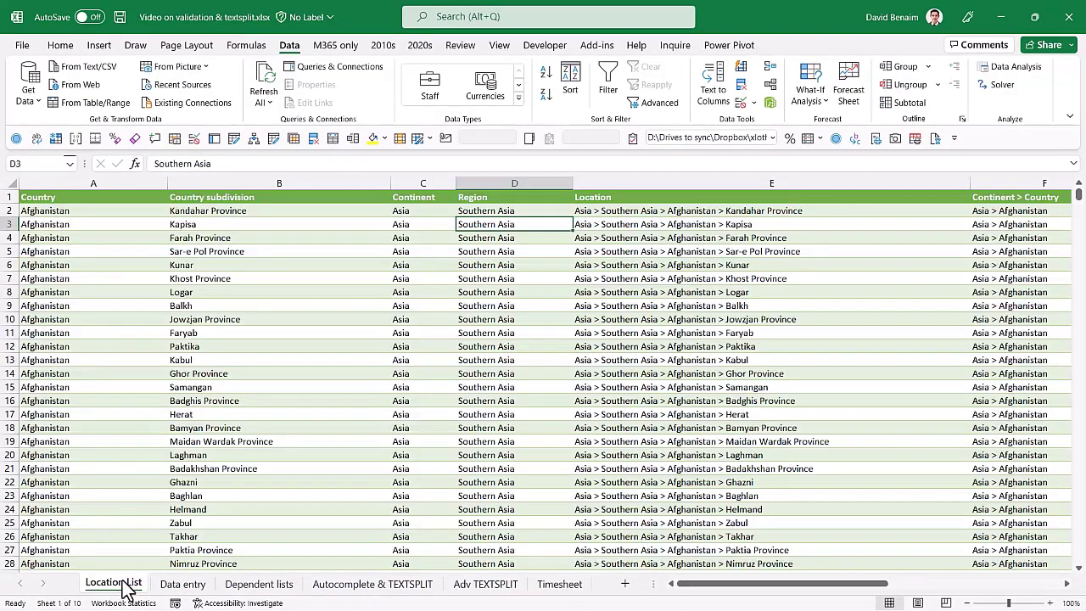
{"action": "left_click", "coordinate": [668, 241]}
{"action": "key", "text": "Down"}
{"action": "key", "text": "Down"}
{"action": "key", "text": "Up"}
{"action": "key", "text": "Up"}
{"action": "key", "text": "Up"}
{"action": "key", "text": "Up"}
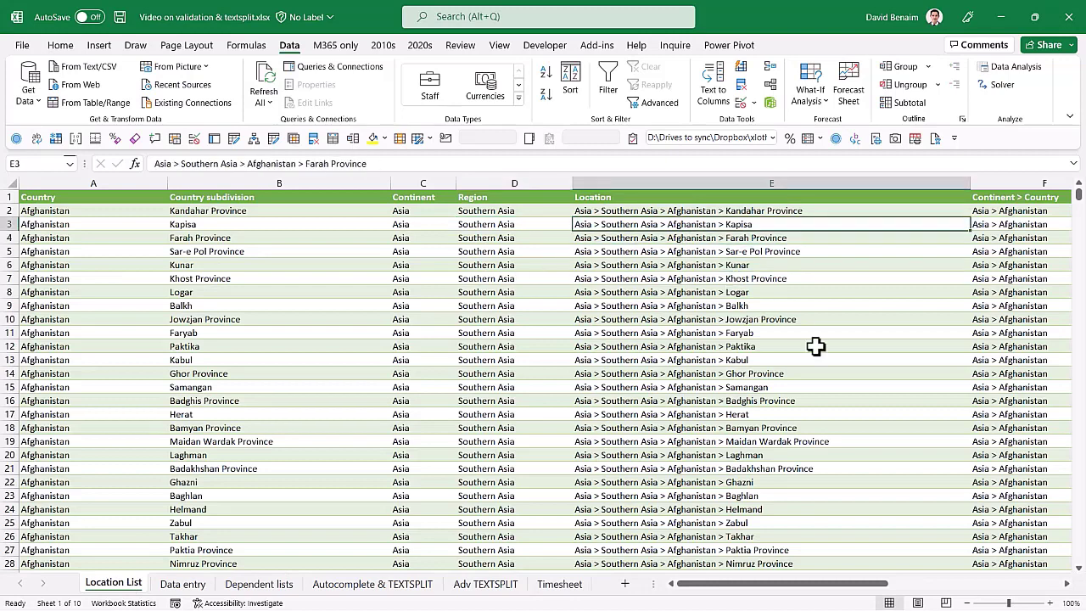
Go to the Autocomplete & TEXTSPLIT sheet and review the entries in its Location column.
{"action": "key", "text": "ctrl+Page_Down"}
{"action": "key", "text": "ctrl+Page_Down"}
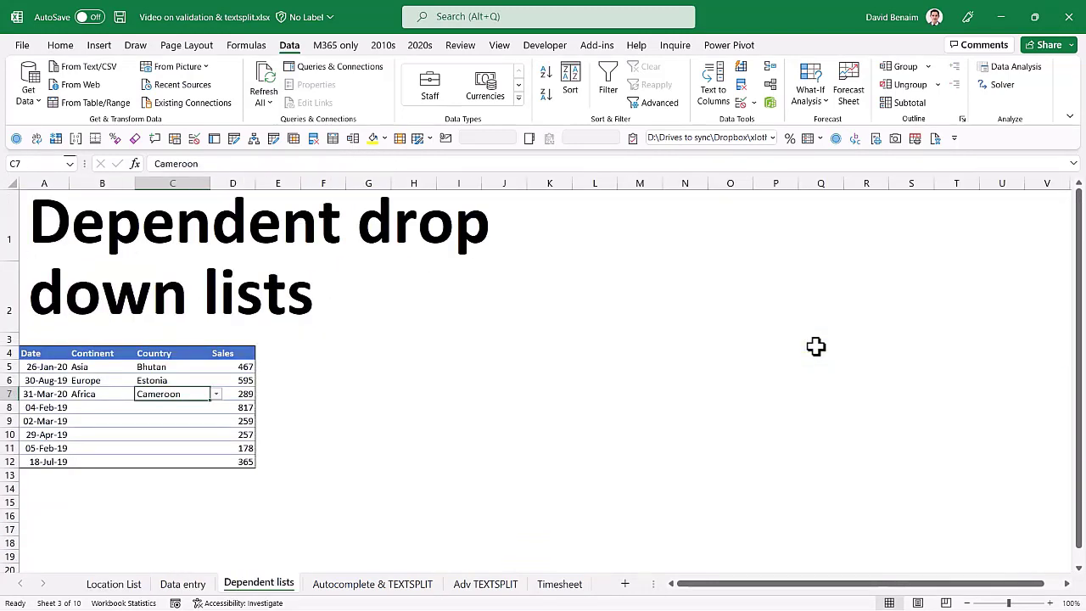
{"action": "key", "text": "ctrl+Page_Down"}
{"action": "key", "text": "ctrl+Page_Down"}
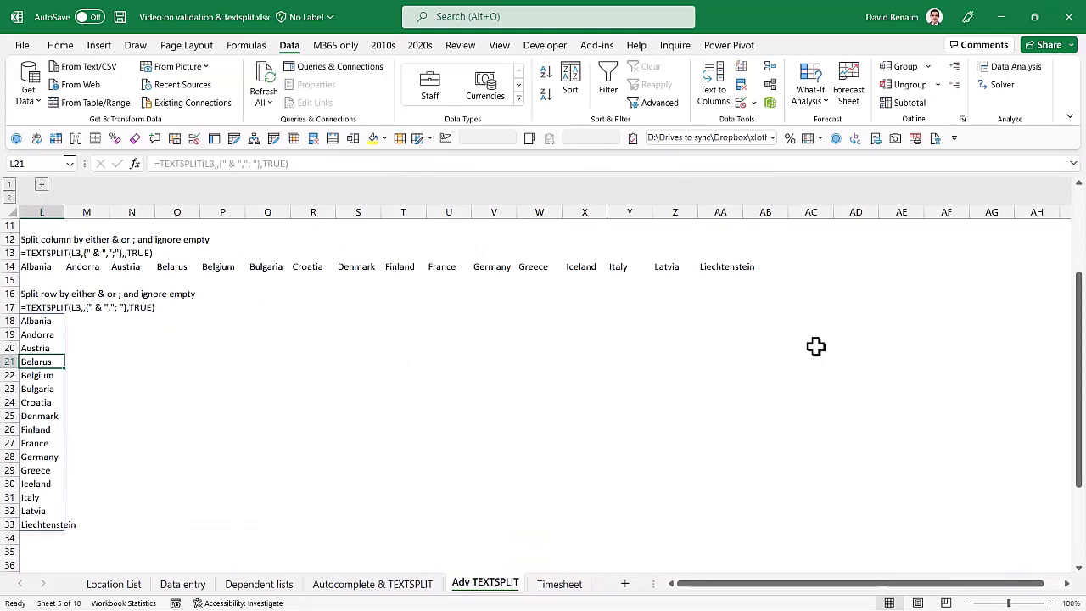
{"action": "key", "text": "ctrl+Page_Up"}
{"action": "key", "text": "Left"}
{"action": "key", "text": "Left"}
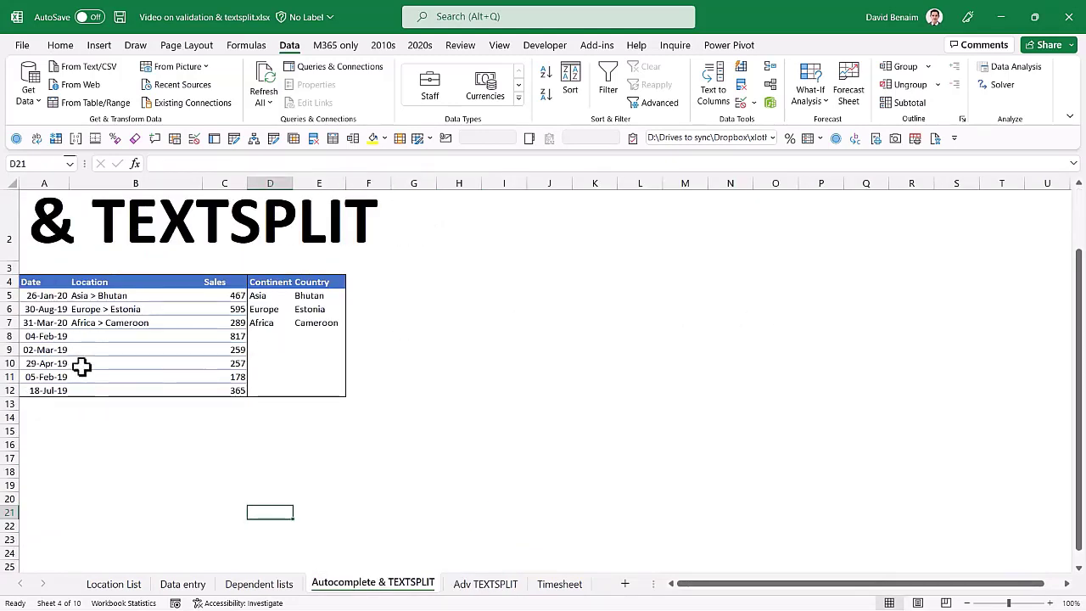
{"action": "left_click_drag", "start_coordinate": [111, 301], "coordinate": [107, 348]}
Add list validation to B16:B20 with B5:B11 as the source, and open the drop-down in B16.
{"action": "left_click", "coordinate": [85, 443]}
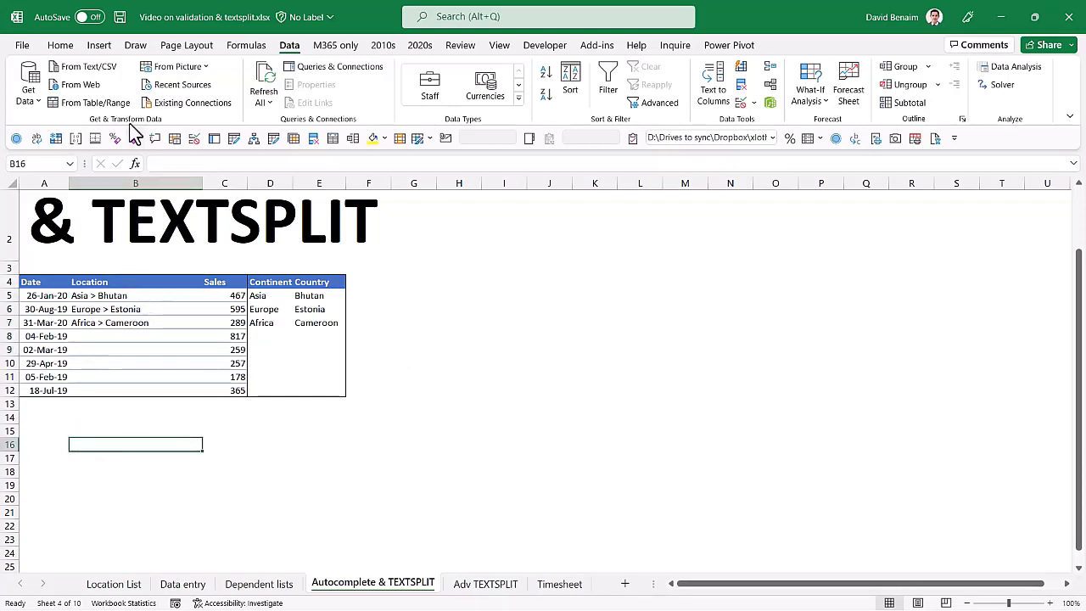
{"action": "key", "text": "shift+Down"}
{"action": "key", "text": "shift+Down"}
{"action": "key", "text": "shift+Down"}
{"action": "key", "text": "shift+Down"}
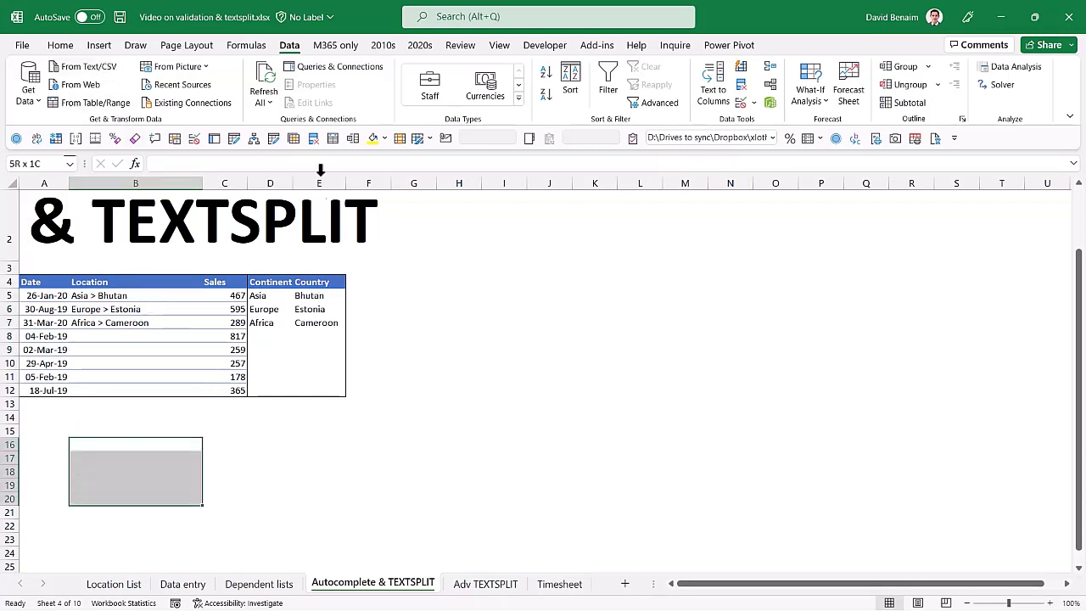
{"action": "left_click", "coordinate": [741, 102]}
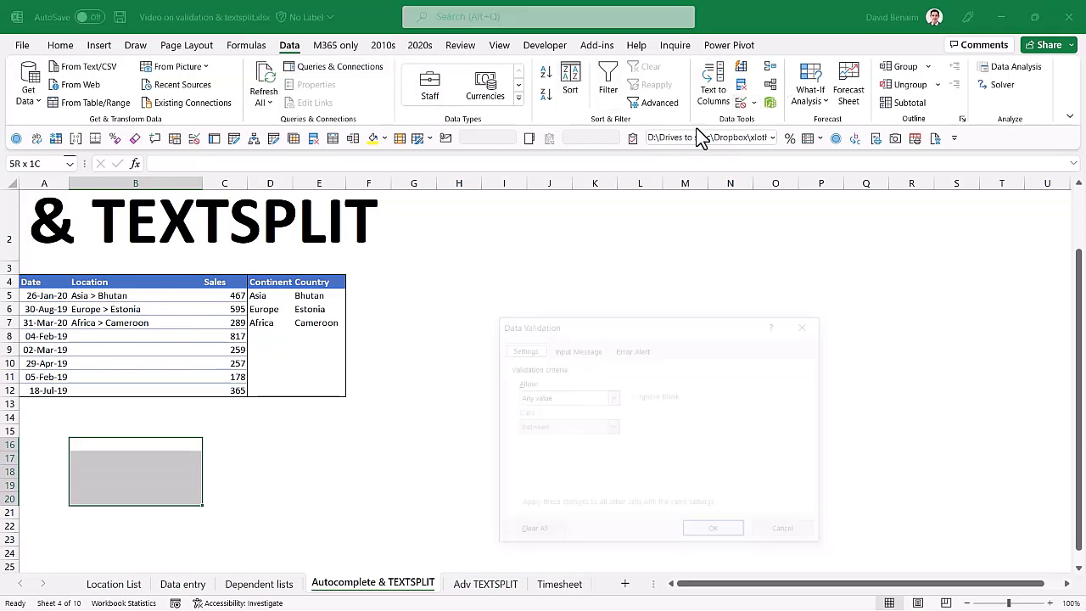
{"action": "left_click", "coordinate": [612, 396]}
{"action": "left_click", "coordinate": [568, 438]}
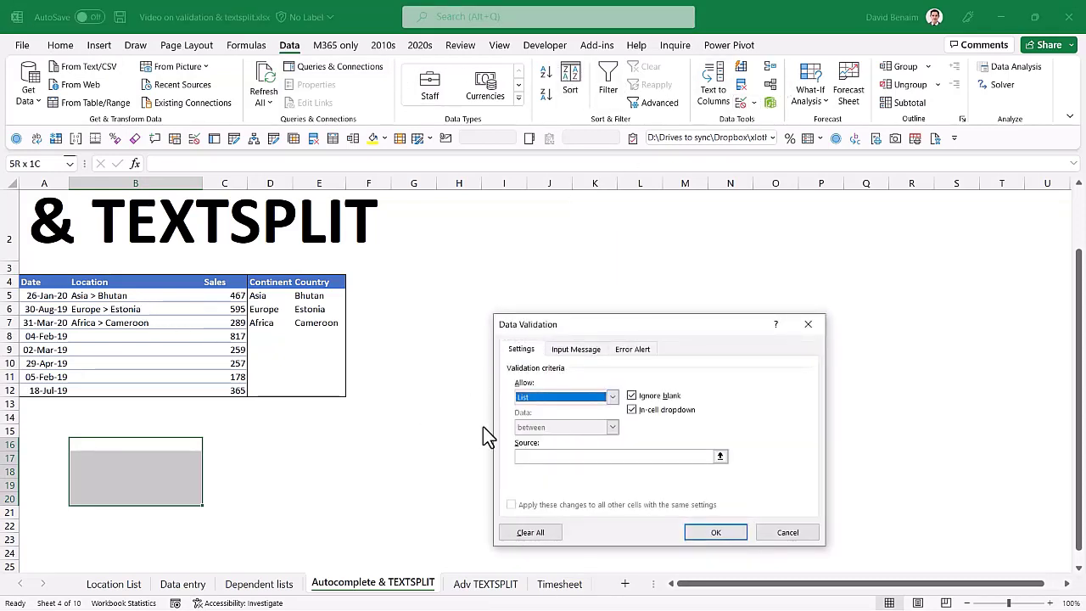
{"action": "left_click", "coordinate": [719, 458]}
{"action": "left_click_drag", "start_coordinate": [121, 295], "coordinate": [123, 370]}
{"action": "key", "text": "Return"}
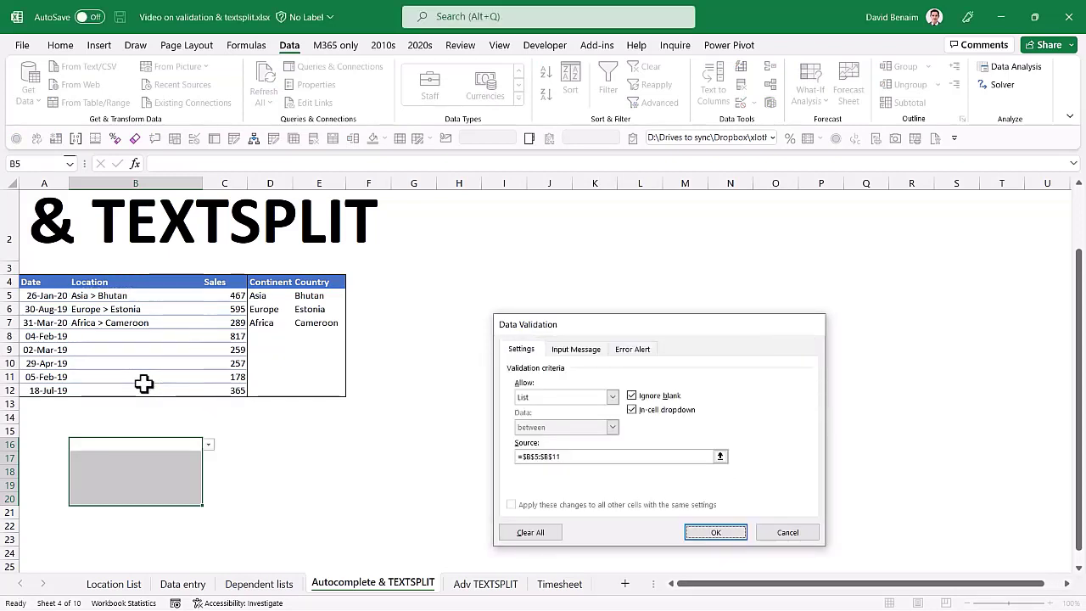
{"action": "key", "text": "Return"}
{"action": "left_click", "coordinate": [208, 446]}
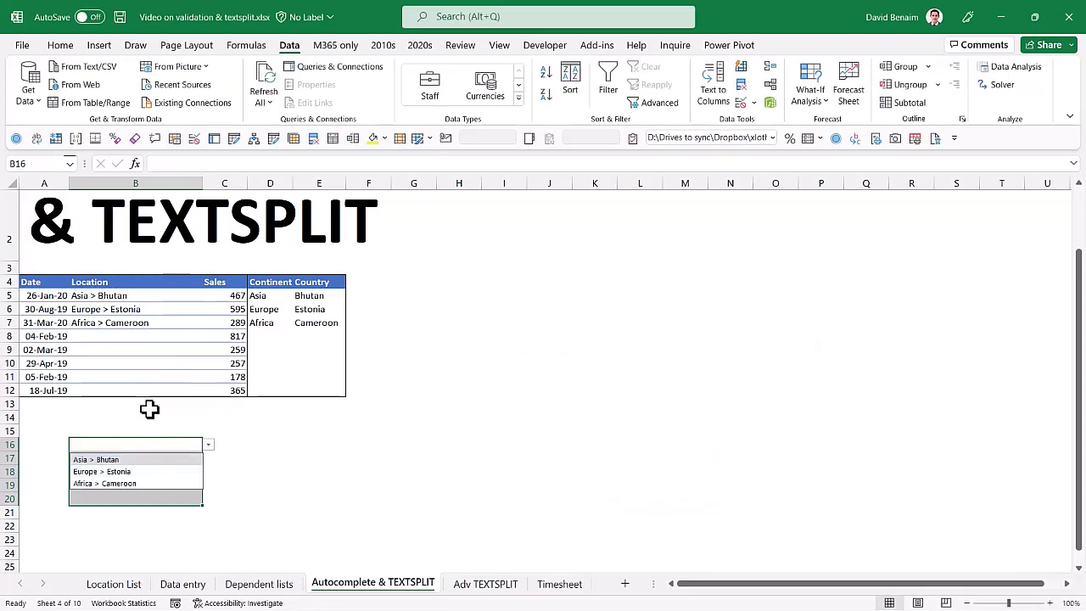
Fill the Location cell B8 with Africa > Cameroon by autocompleting "cam".
{"action": "left_click", "coordinate": [127, 337]}
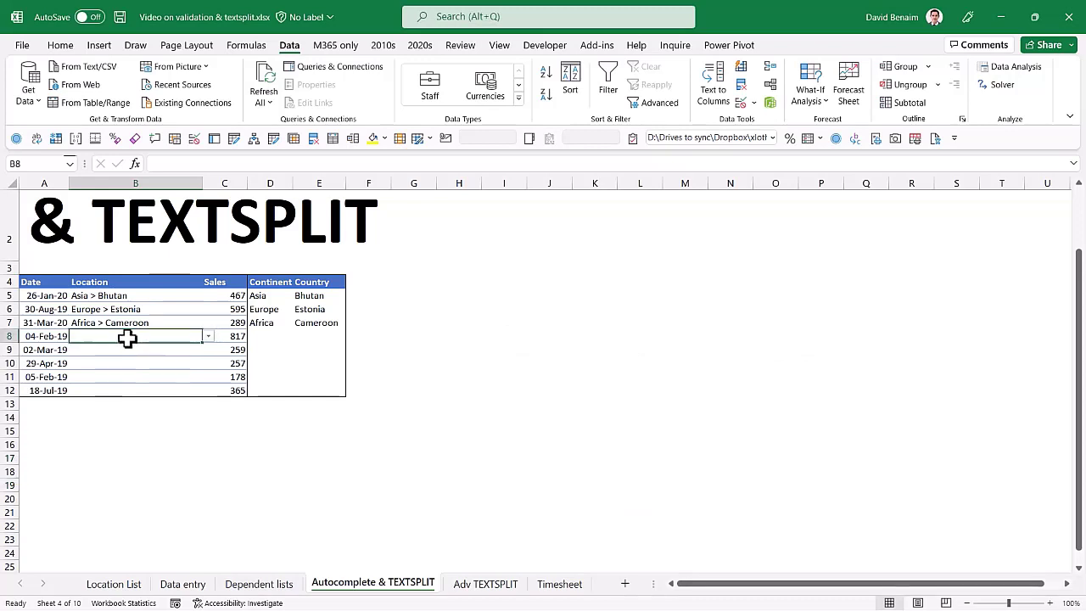
{"action": "type", "text": "cam"}
{"action": "key", "text": "Down"}
{"action": "key", "text": "Return"}
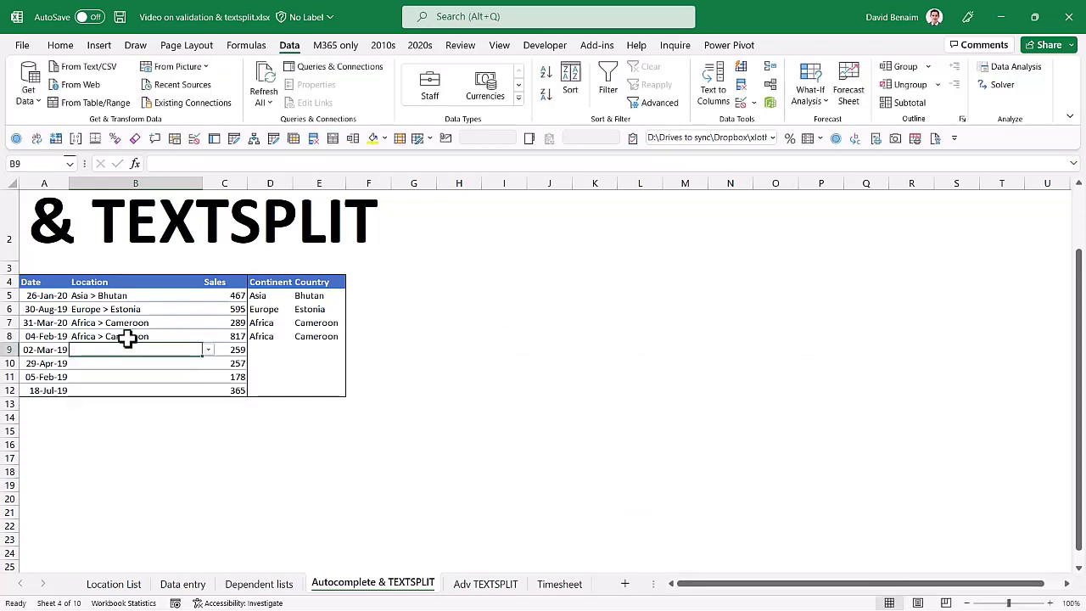
Check the choices in the B17 drop-down below the table against the Location entries.
{"action": "left_click", "coordinate": [127, 338]}
{"action": "left_click", "coordinate": [126, 430]}
{"action": "left_click", "coordinate": [170, 458]}
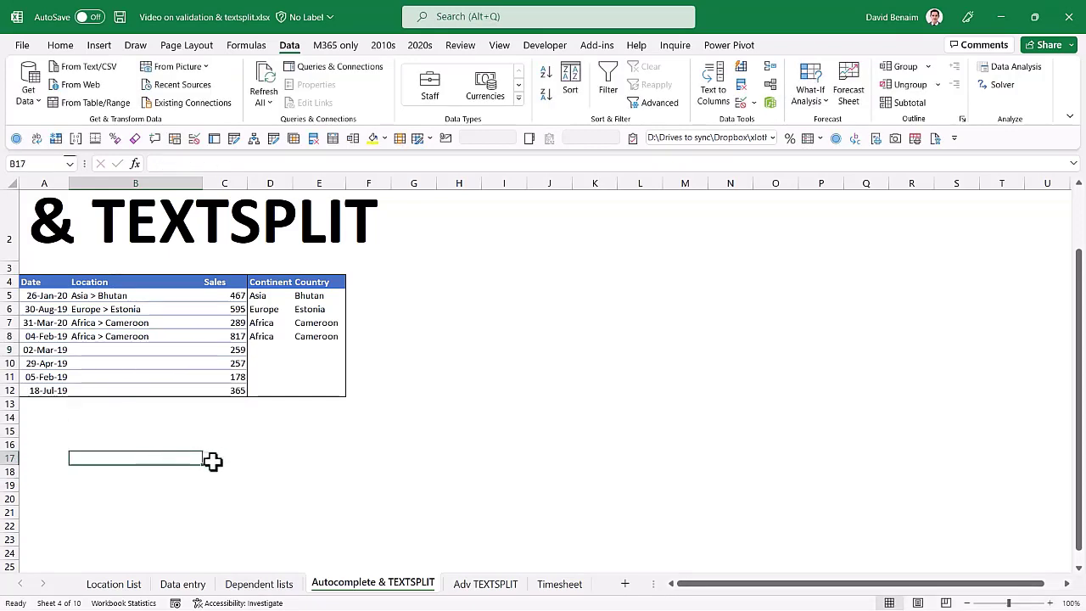
{"action": "left_click", "coordinate": [207, 459]}
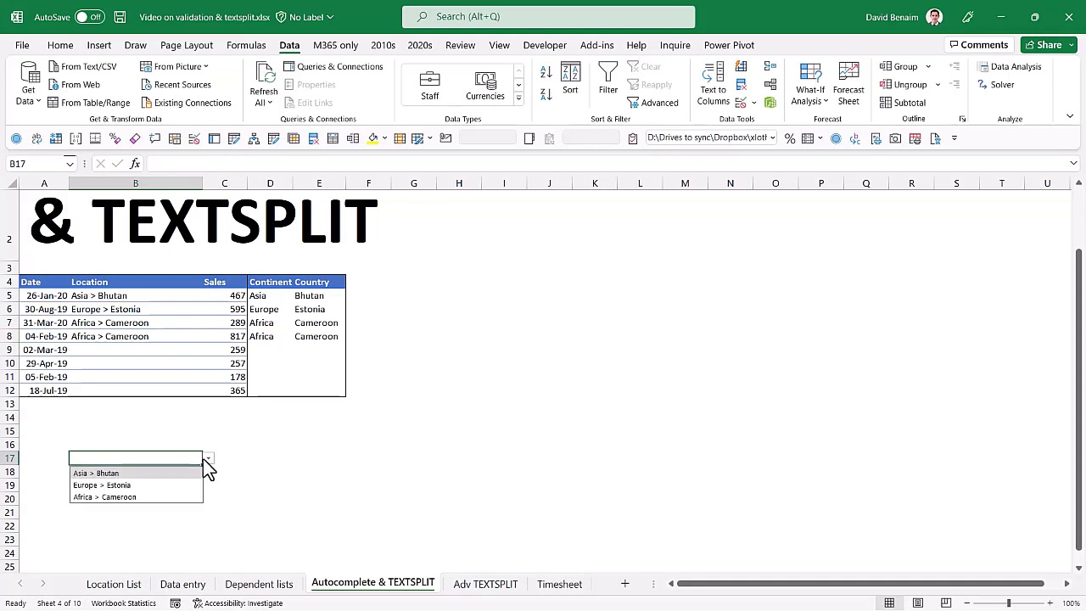
{"action": "left_click", "coordinate": [156, 463]}
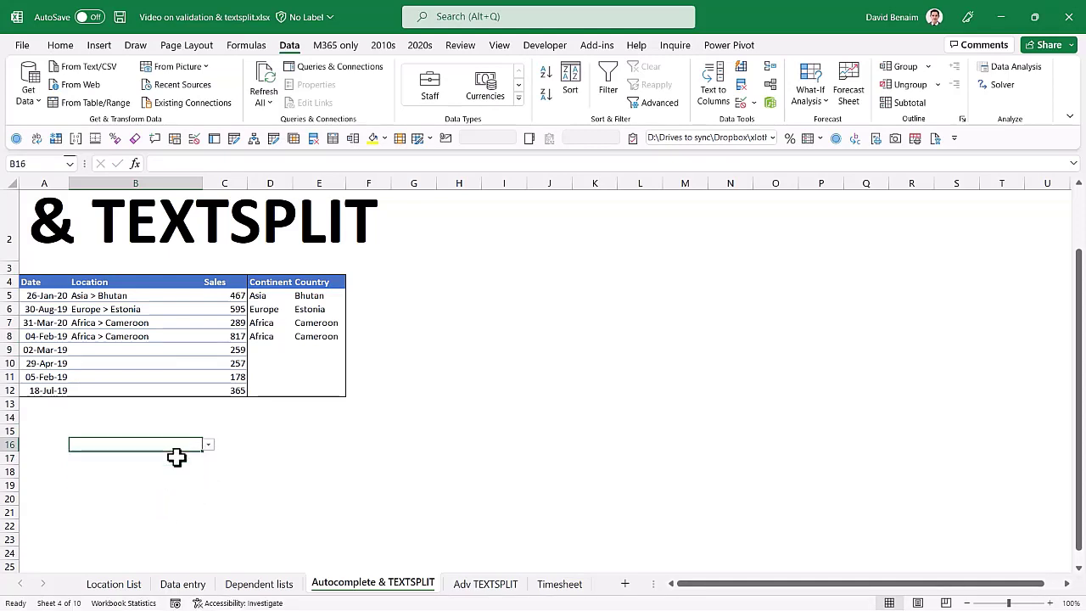
Clear the Africa > Cameroon entry from the Location cell B8.
{"action": "key", "text": "Up"}
{"action": "key", "text": "Up"}
{"action": "key", "text": "Up"}
{"action": "key", "text": "Up"}
{"action": "key", "text": "Up"}
{"action": "key", "text": "Up"}
{"action": "key", "text": "Up"}
{"action": "key", "text": "Up"}
{"action": "key", "text": "Up"}
{"action": "key", "text": "Up"}
{"action": "key", "text": "Down"}
{"action": "key", "text": "Delete"}
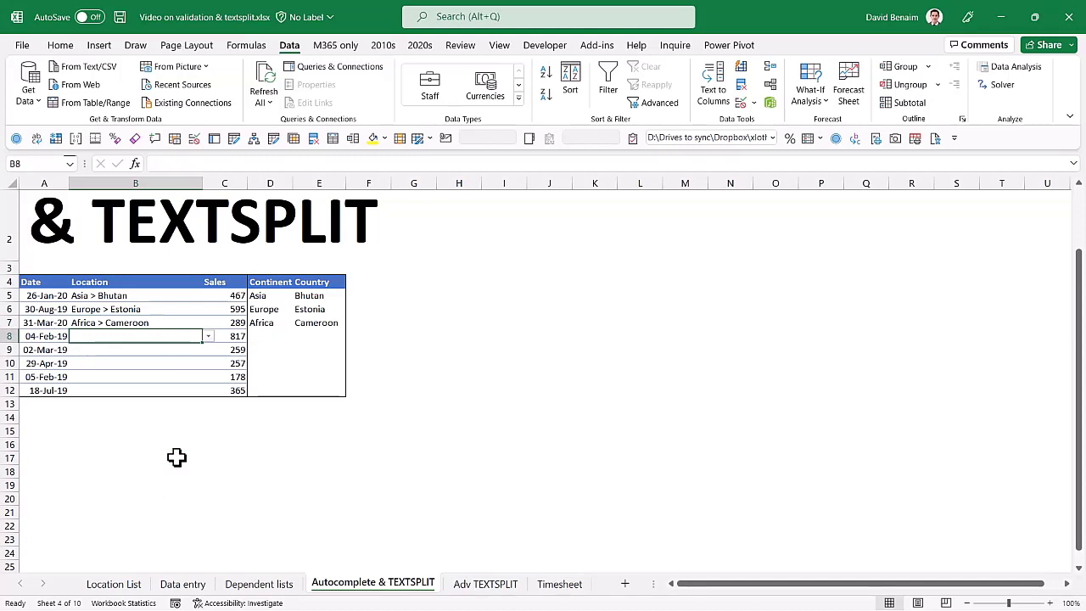
Examine the TEXTSPLIT formulas in the Continent column and the " > " delimiter in the Location cell B5.
{"action": "scroll", "coordinate": [237, 344], "scroll_direction": "up", "scroll_amount": 1}
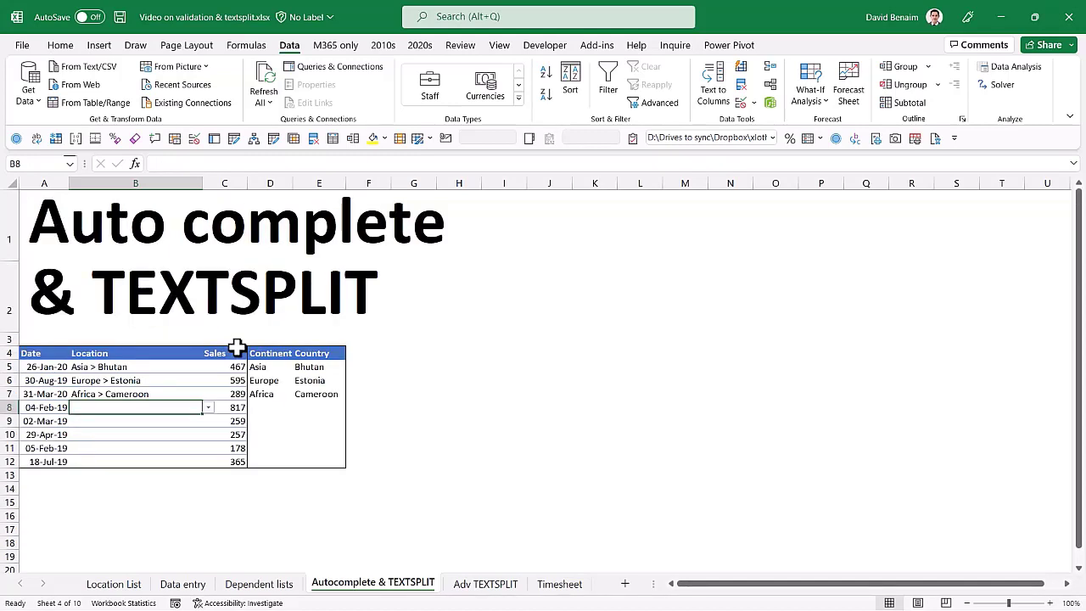
{"action": "left_click", "coordinate": [268, 380]}
{"action": "left_click", "coordinate": [266, 394]}
{"action": "left_click", "coordinate": [270, 366]}
{"action": "left_click", "coordinate": [273, 381]}
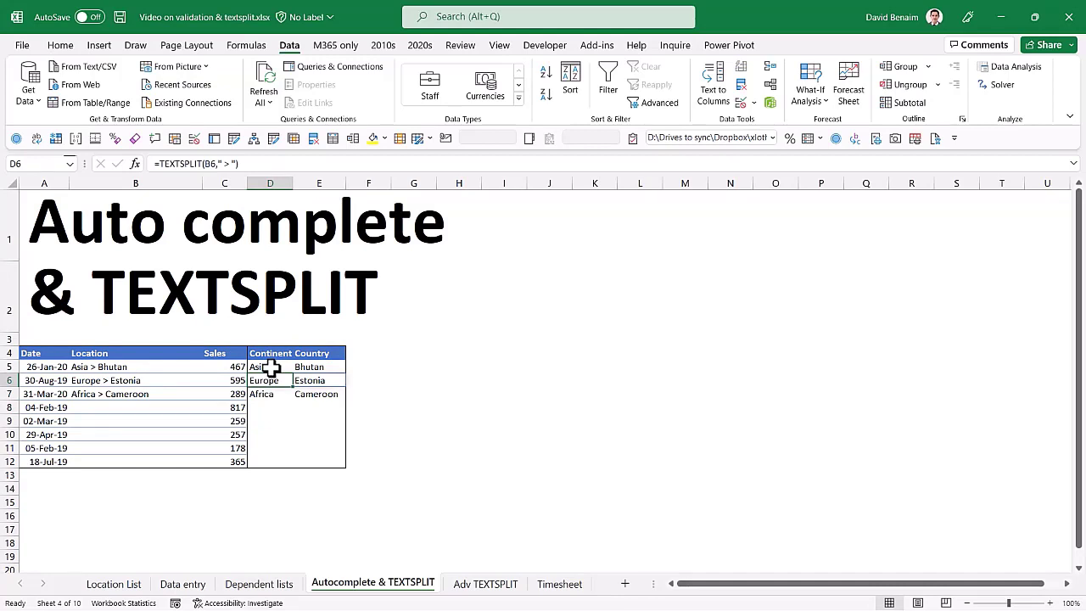
{"action": "key", "text": "Right"}
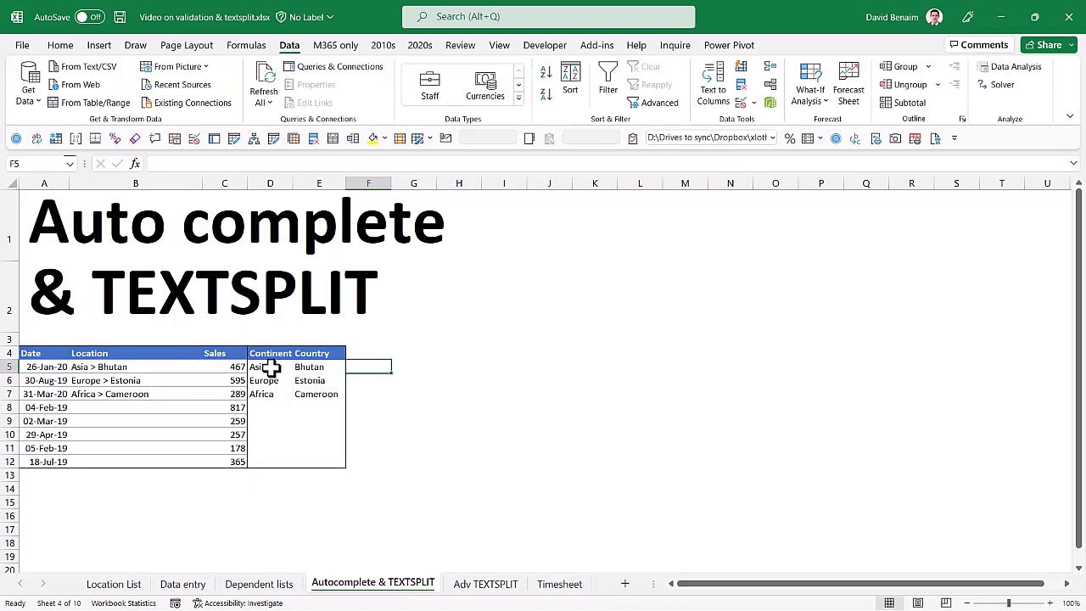
{"action": "key", "text": "Left"}
{"action": "key", "text": "Left"}
{"action": "key", "text": "Left"}
{"action": "key", "text": "Left"}
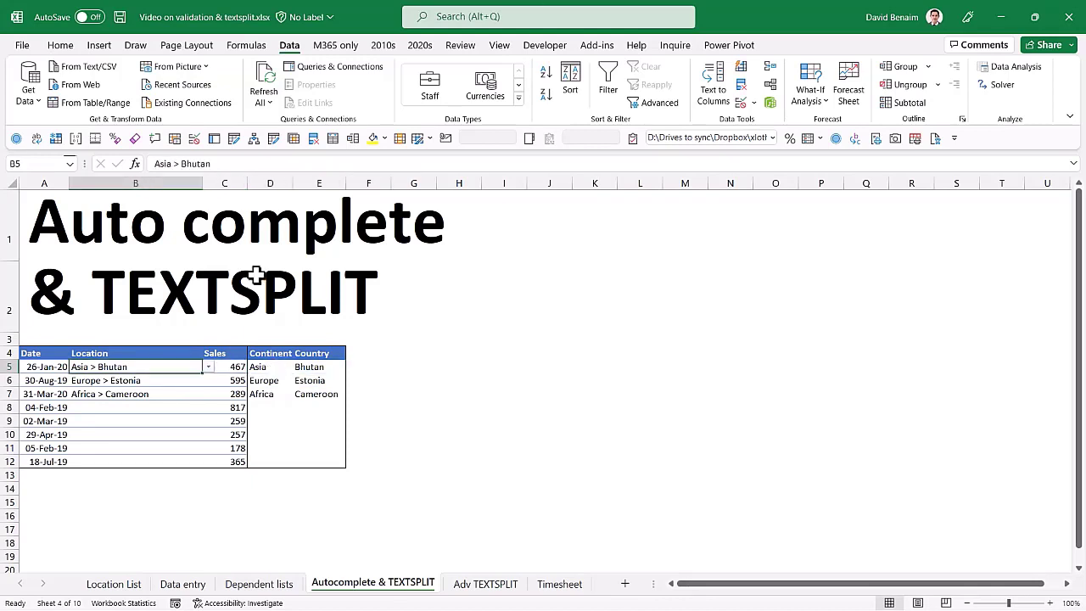
{"action": "double_click", "coordinate": [178, 165]}
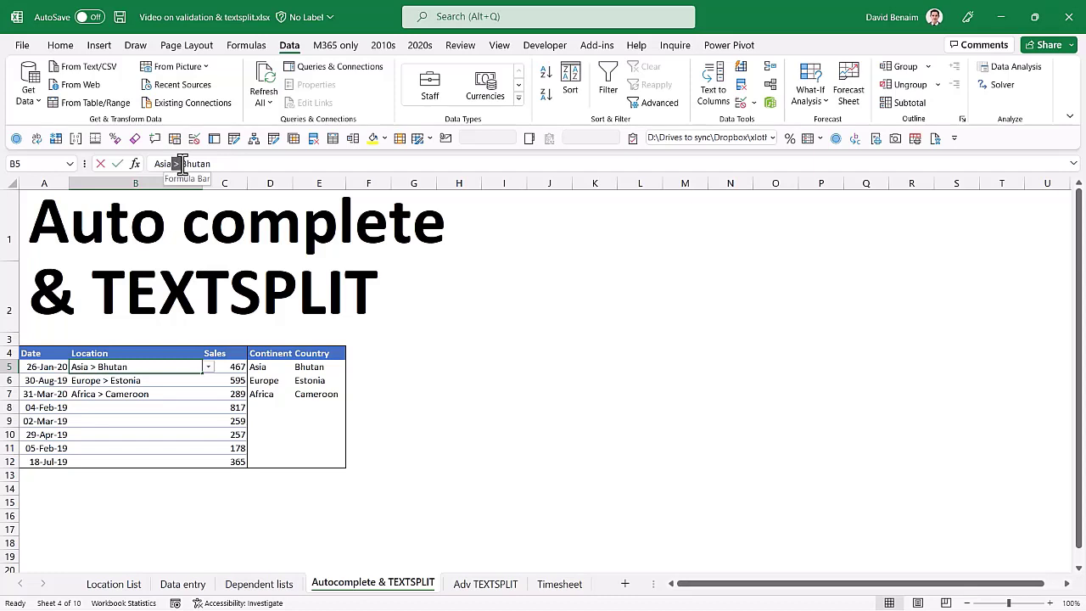
{"action": "left_click", "coordinate": [285, 363]}
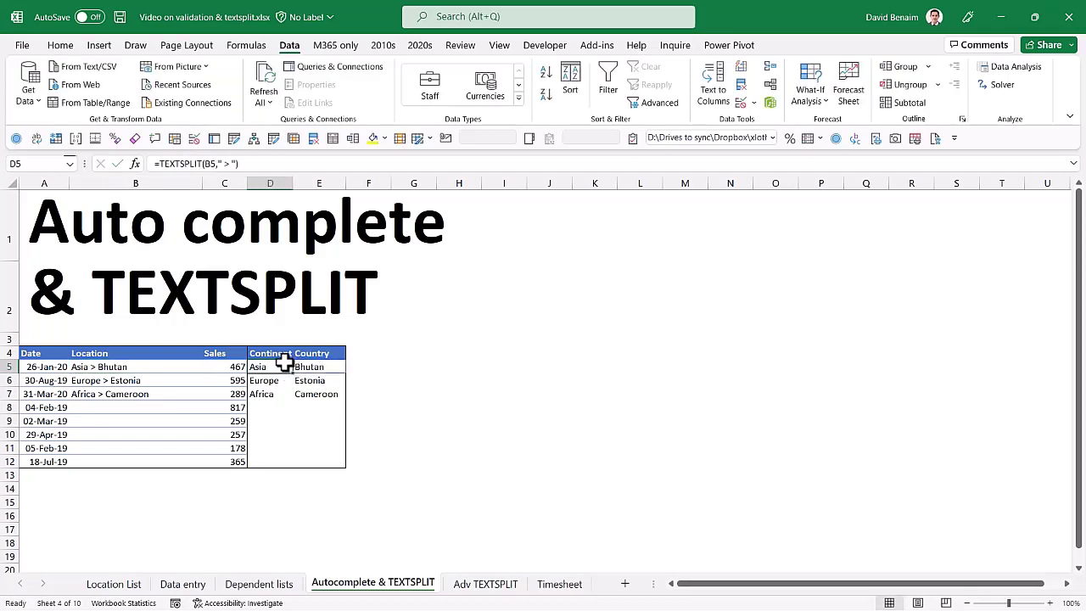
Turn on filters for the table's header row and view the filter choices of the Continent column.
{"action": "left_click", "coordinate": [103, 368]}
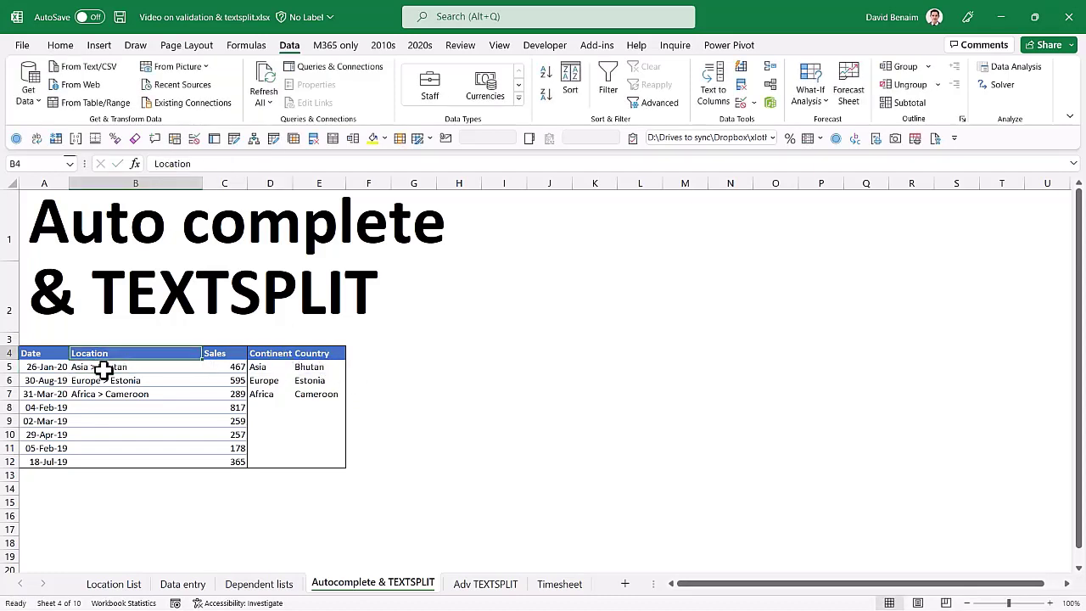
{"action": "key", "text": "ctrl+shift+l"}
{"action": "key", "text": "Right"}
{"action": "key", "text": "Right"}
{"action": "key", "text": "Right"}
{"action": "key", "text": "Left"}
{"action": "key", "text": "alt+Down"}
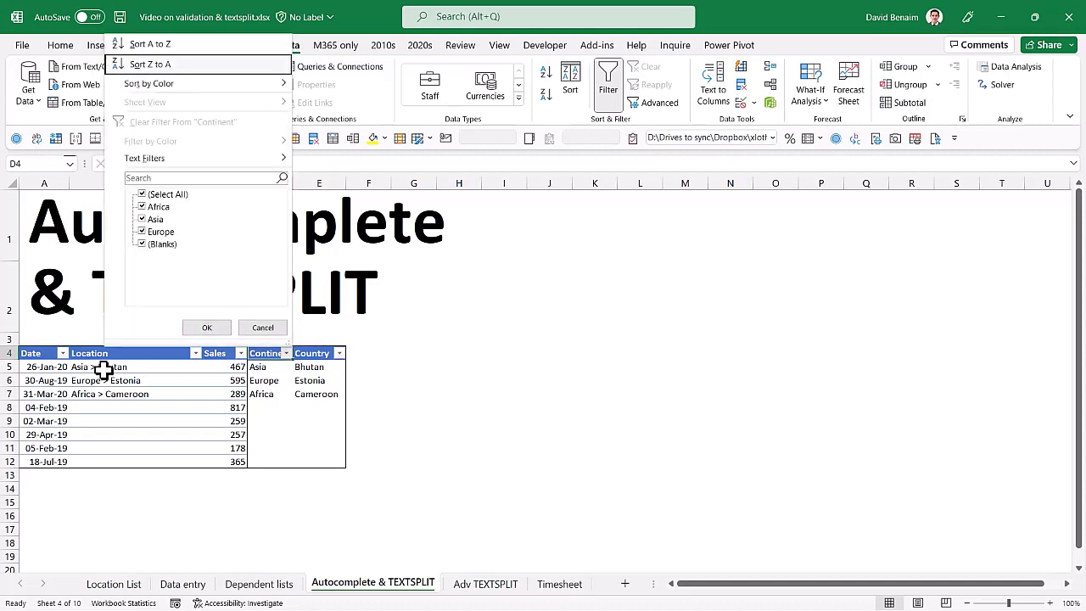
{"action": "key", "text": "Escape"}
{"action": "key", "text": "Right"}
{"action": "key", "text": "Left"}
{"action": "key", "text": "Left"}
{"action": "key", "text": "Left"}
Go to the Data entry sheet and turn on filters for the table headed in row 6.
{"action": "key", "text": "ctrl+Page_Up"}
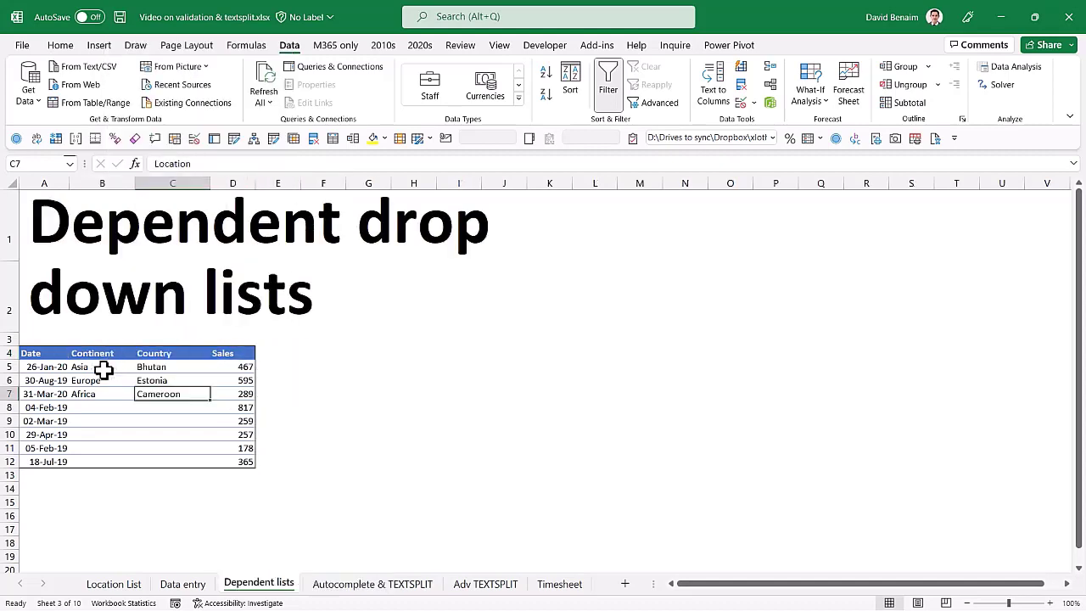
{"action": "key", "text": "ctrl+Page_Up"}
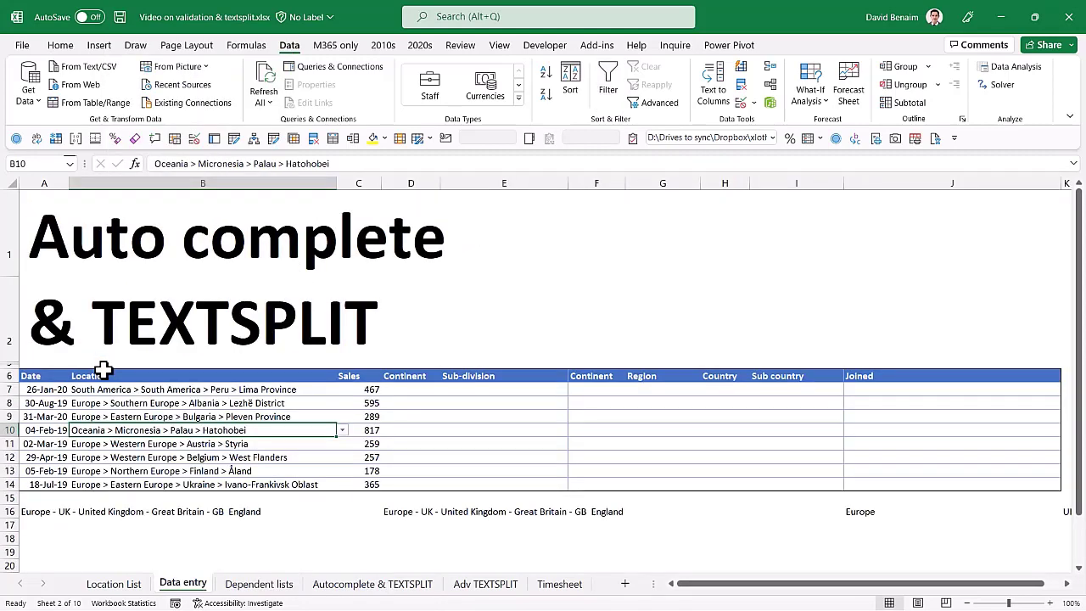
{"action": "key", "text": "ctrl+Up"}
{"action": "key", "text": "Down"}
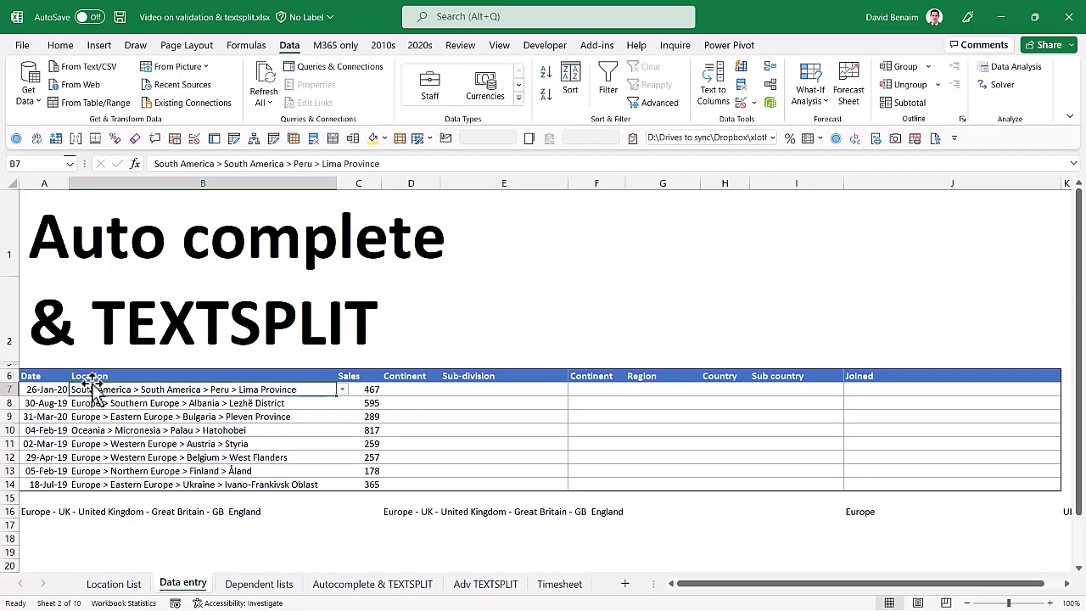
{"action": "left_click", "coordinate": [298, 374]}
{"action": "key", "text": "ctrl+shift+l"}
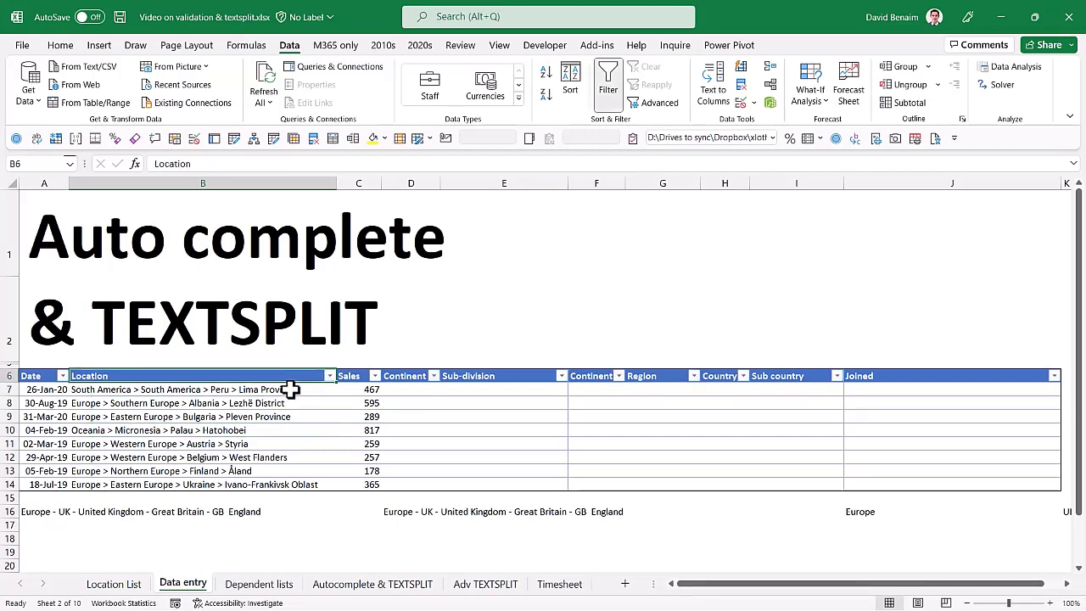
Enter =TEXTSPLIT(B7," > ") in cell F7 to split the first location into continent, region, country and sub country.
{"action": "left_click", "coordinate": [594, 389]}
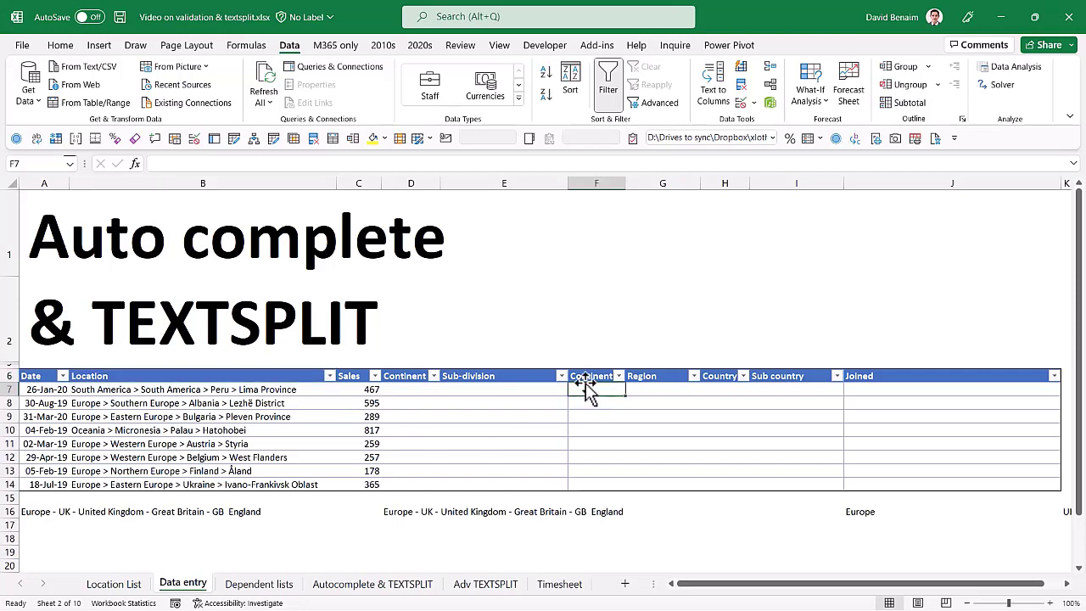
{"action": "type", "text": "=texts"}
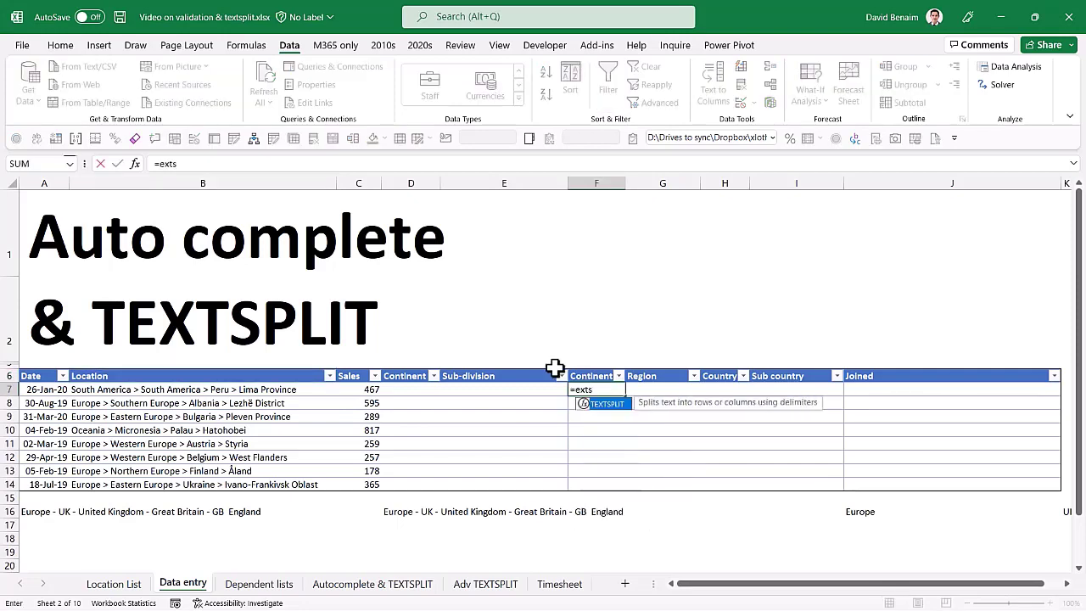
{"action": "key", "text": "Tab"}
{"action": "key", "text": "Left"}
{"action": "key", "text": "Left"}
{"action": "key", "text": "Left"}
{"action": "key", "text": "Left"}
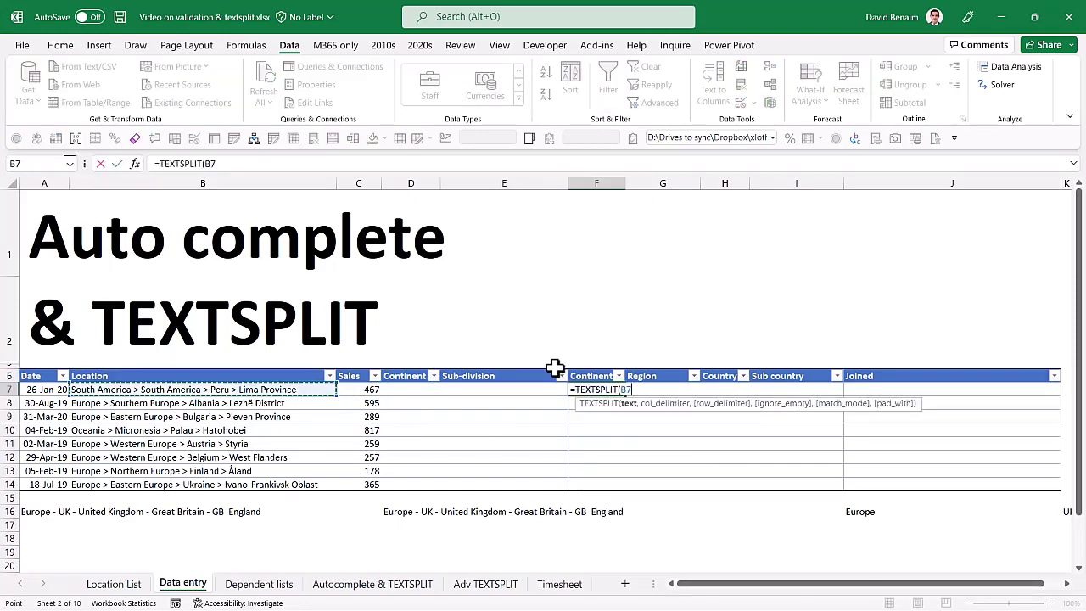
{"action": "type", "text": ","}
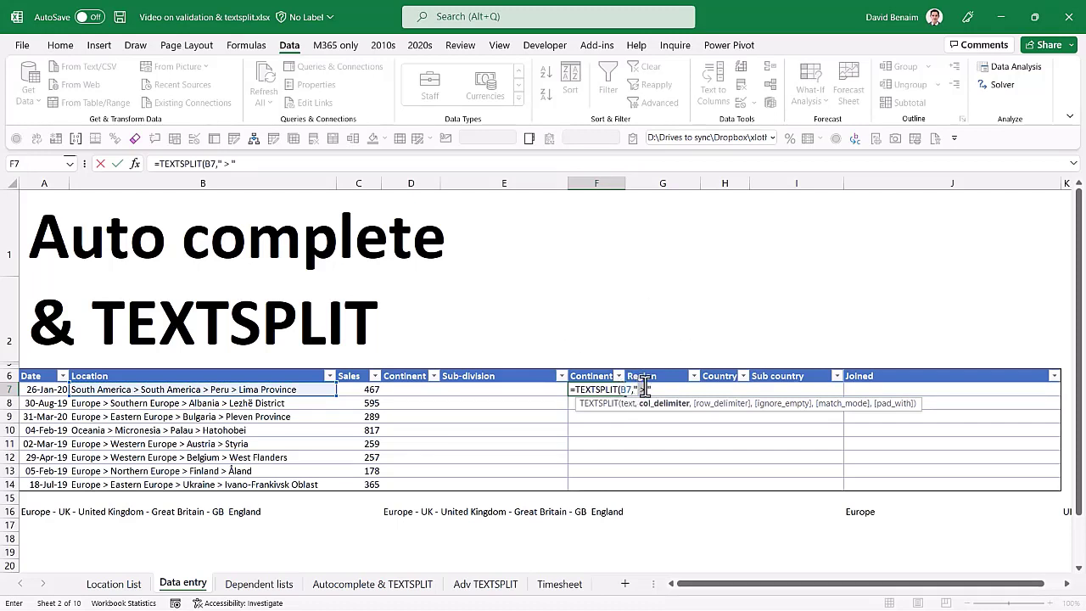
{"action": "type", "text": "\" > \")"}
{"action": "key", "text": "Return"}
Fill the TEXTSPLIT formula from F7 down to F14 and check the copied formulas.
{"action": "key", "text": "Down"}
{"action": "key", "text": "Down"}
{"action": "key", "text": "Down"}
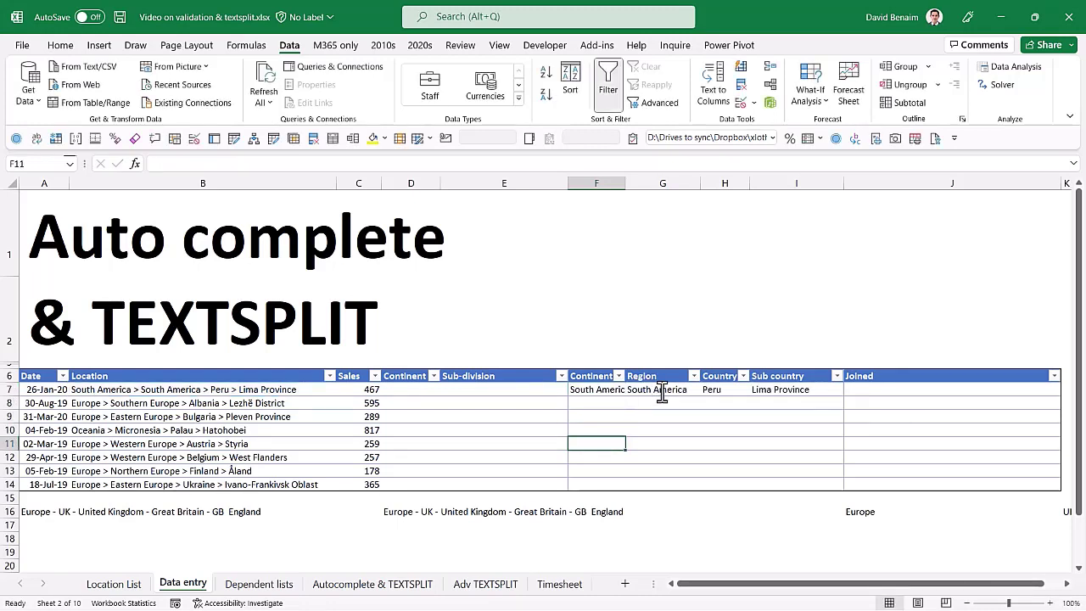
{"action": "key", "text": "Up"}
{"action": "key", "text": "Up"}
{"action": "key", "text": "Up"}
{"action": "key", "text": "Up"}
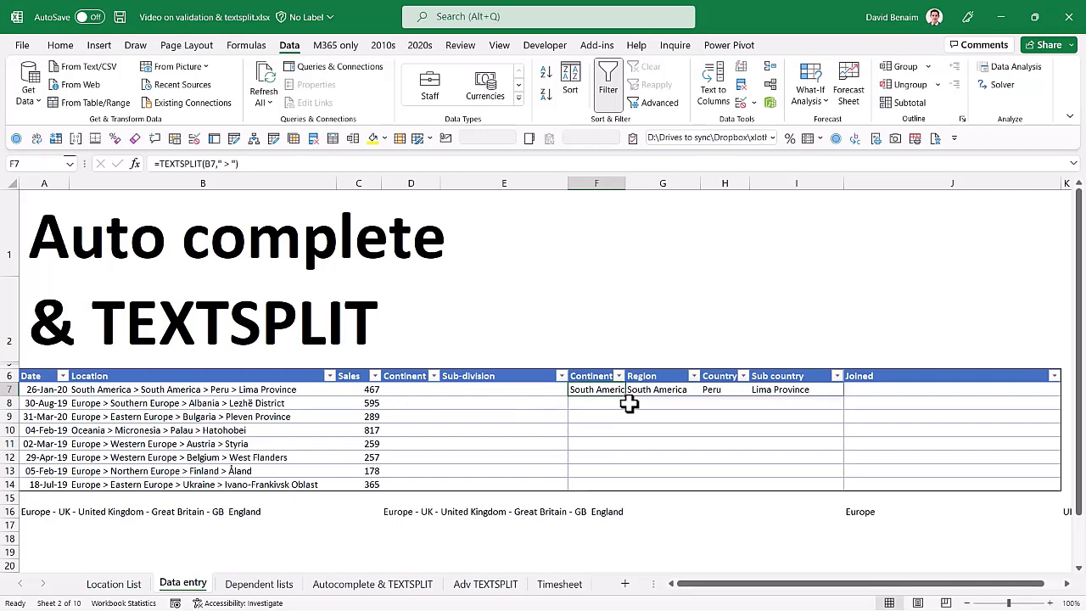
{"action": "left_click_drag", "start_coordinate": [625, 399], "coordinate": [626, 490]}
{"action": "left_click", "coordinate": [604, 403]}
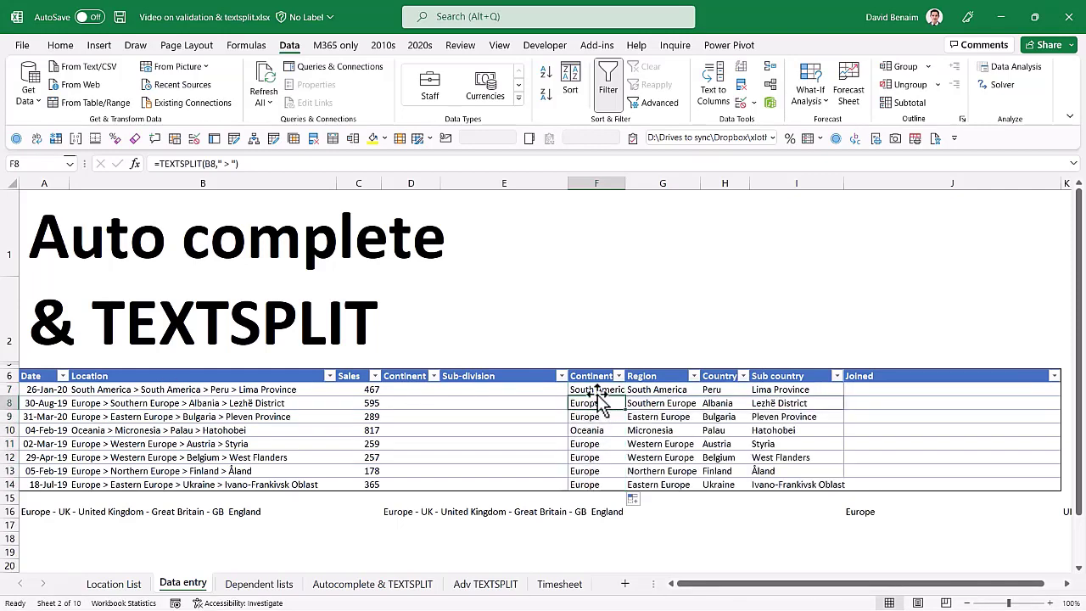
{"action": "left_click", "coordinate": [594, 416]}
{"action": "left_click", "coordinate": [594, 430]}
{"action": "left_click", "coordinate": [595, 444]}
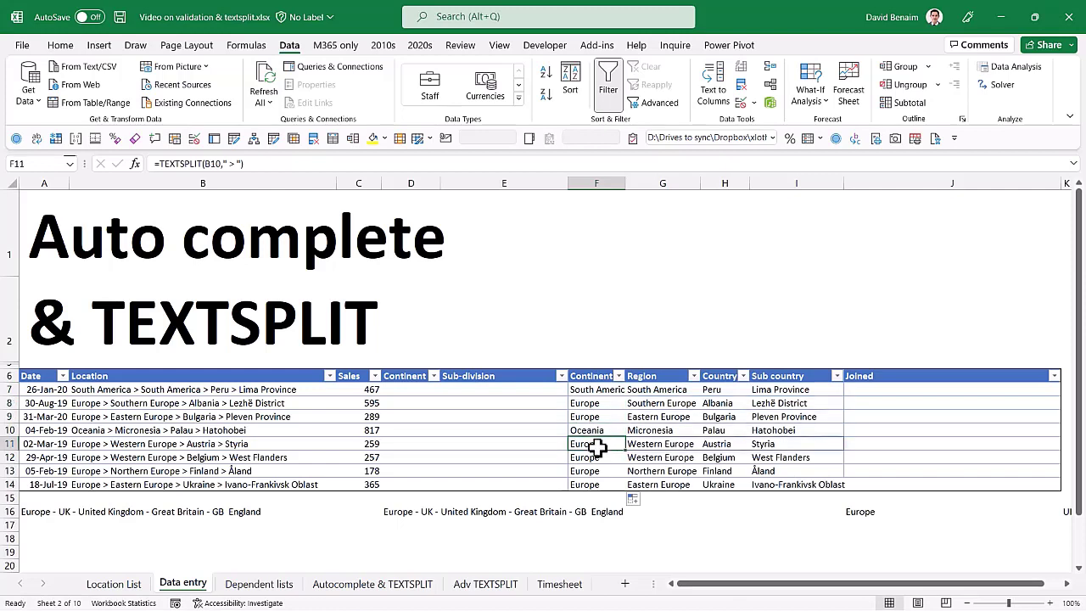
{"action": "left_click", "coordinate": [600, 456]}
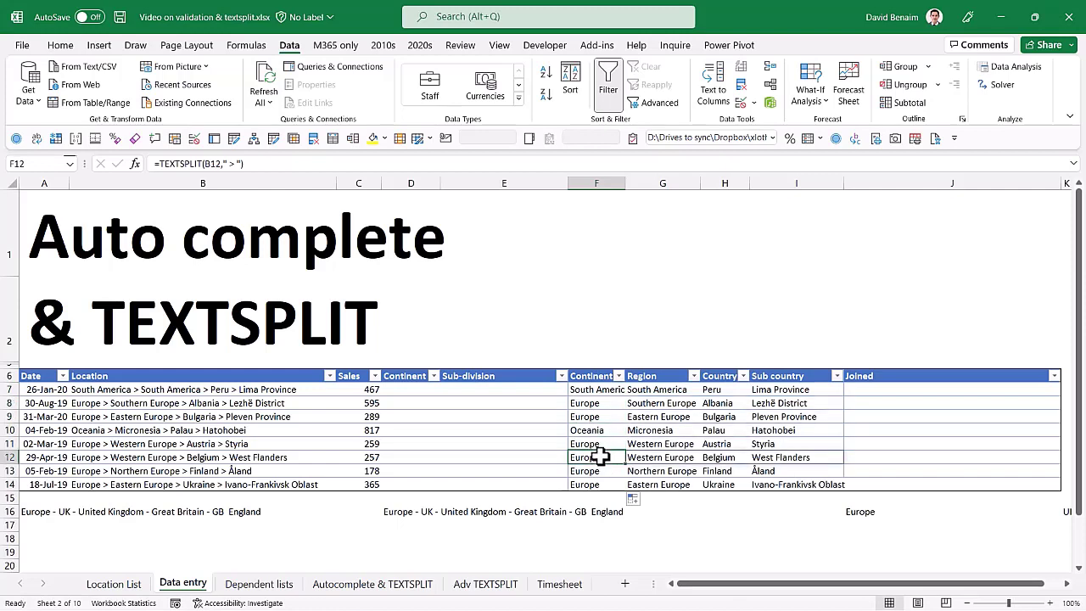
Try to convert the range A6:J14 into an Excel table with headers.
{"action": "left_click", "coordinate": [44, 379]}
{"action": "left_click", "coordinate": [46, 378]}
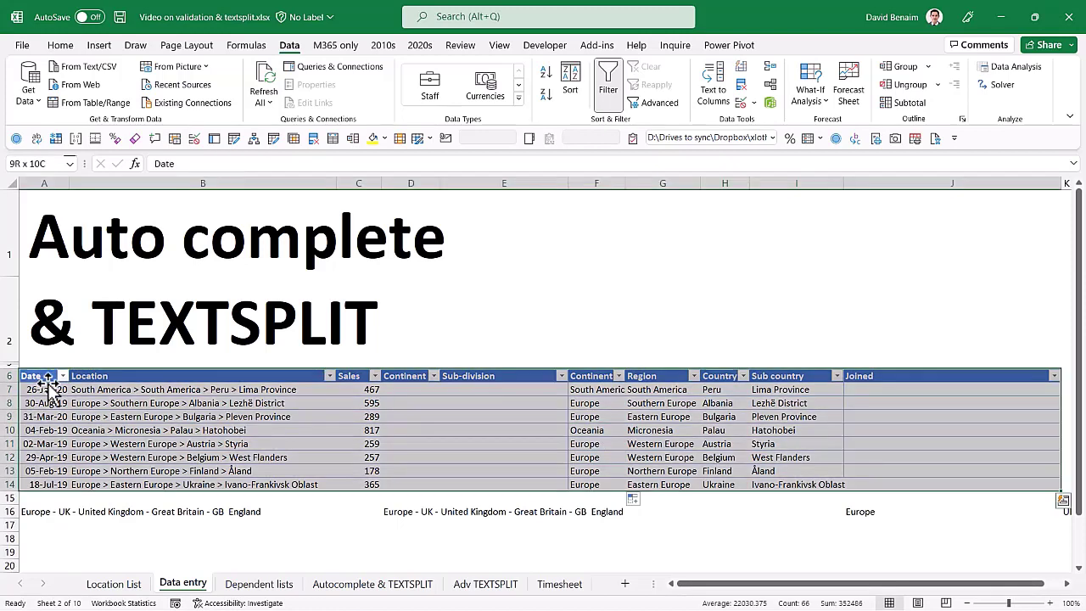
{"action": "key", "text": "ctrl+t"}
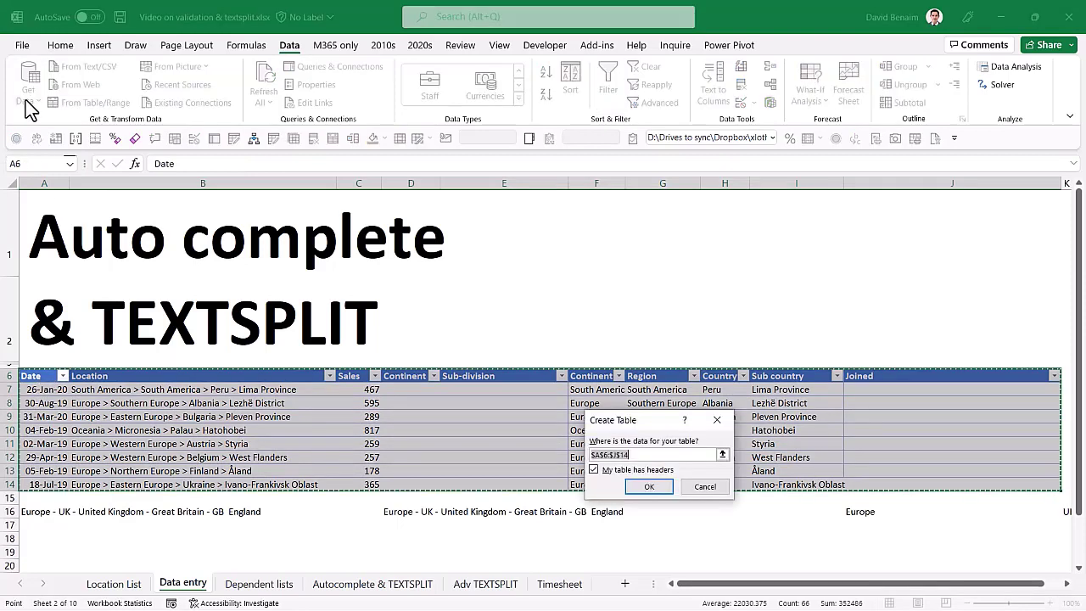
{"action": "key", "text": "Return"}
Check the TEXTSPLIT cells F7 to F14 inside the table and undo the table conversion.
{"action": "left_click", "coordinate": [597, 402]}
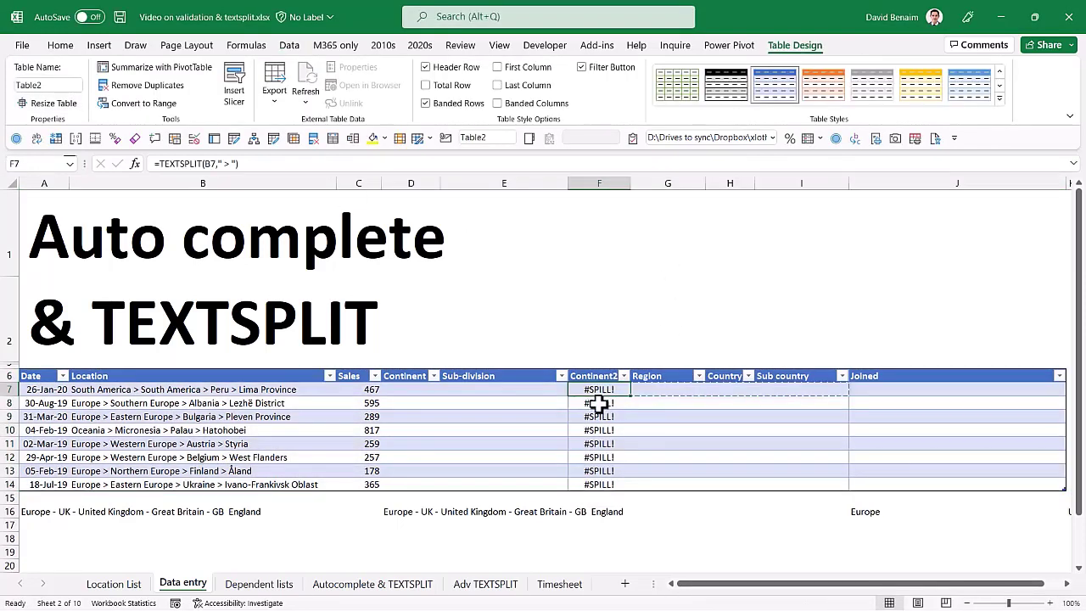
{"action": "left_click", "coordinate": [602, 415]}
{"action": "left_click", "coordinate": [606, 430]}
{"action": "left_click", "coordinate": [607, 447]}
{"action": "left_click", "coordinate": [606, 457]}
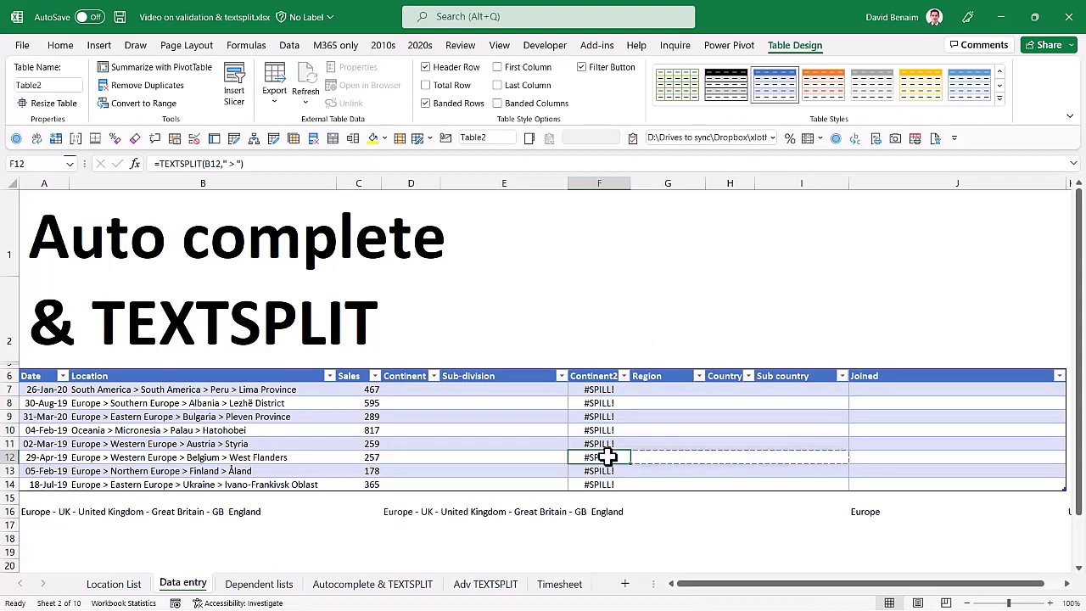
{"action": "left_click", "coordinate": [599, 471]}
{"action": "key", "text": "ctrl+a"}
{"action": "left_click", "coordinate": [599, 485]}
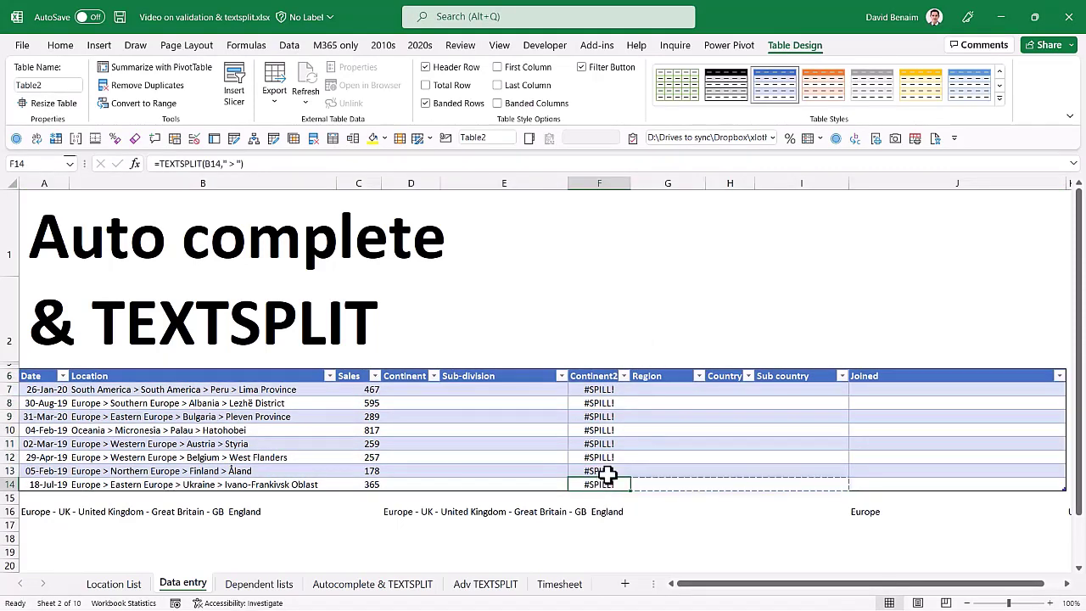
{"action": "key", "text": "ctrl+z"}
Examine the TEXTSPLIT formulas in column F from row 7 down to row 13.
{"action": "key", "text": "Right"}
{"action": "key", "text": "Right"}
{"action": "key", "text": "Right"}
{"action": "key", "text": "Right"}
{"action": "key", "text": "Right"}
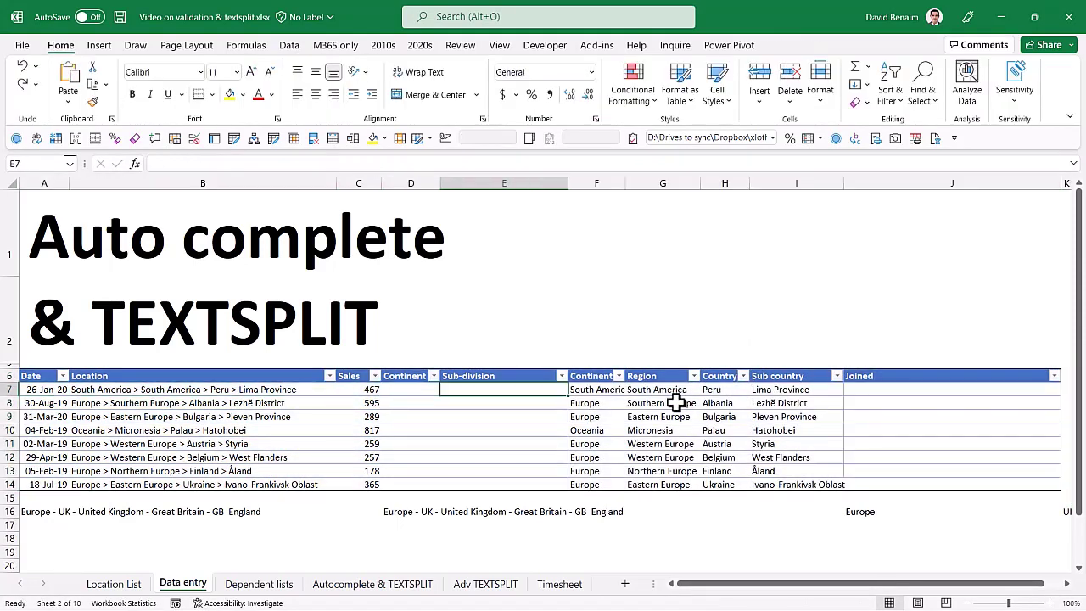
{"action": "key", "text": "Down"}
{"action": "key", "text": "Down"}
{"action": "key", "text": "Down"}
{"action": "key", "text": "Down"}
{"action": "key", "text": "Down"}
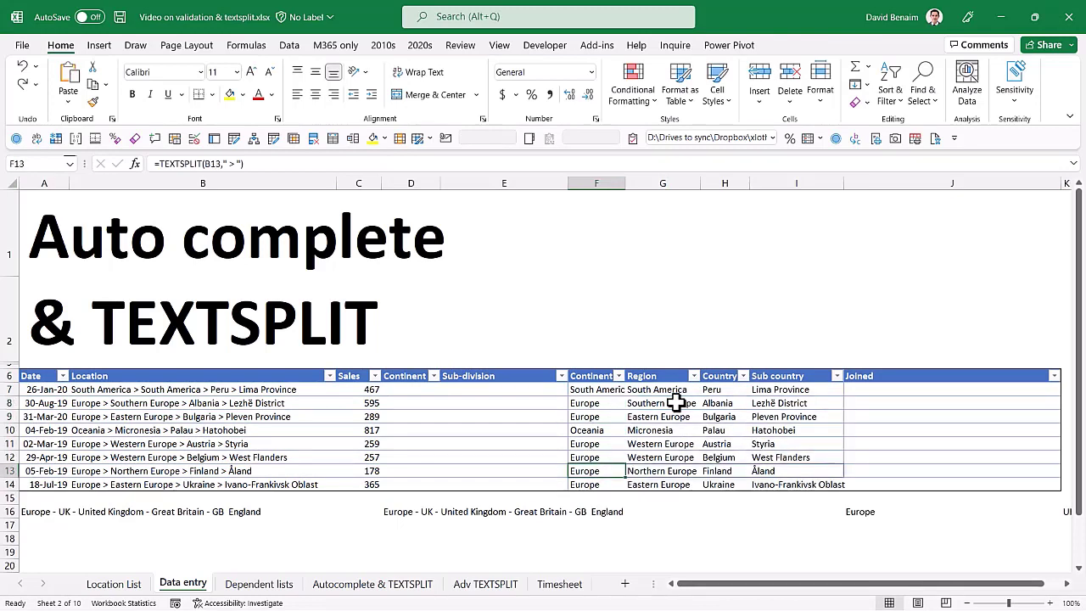
{"action": "key", "text": "Up"}
{"action": "key", "text": "Up"}
{"action": "key", "text": "Up"}
{"action": "key", "text": "Up"}
{"action": "key", "text": "Up"}
Try to enter =TEXTJOIN(F7#) in the Joined cell J7, referencing the split results F7:I7 as a spill range.
{"action": "key", "text": "Right"}
{"action": "key", "text": "Right"}
{"action": "key", "text": "Right"}
{"action": "key", "text": "Right"}
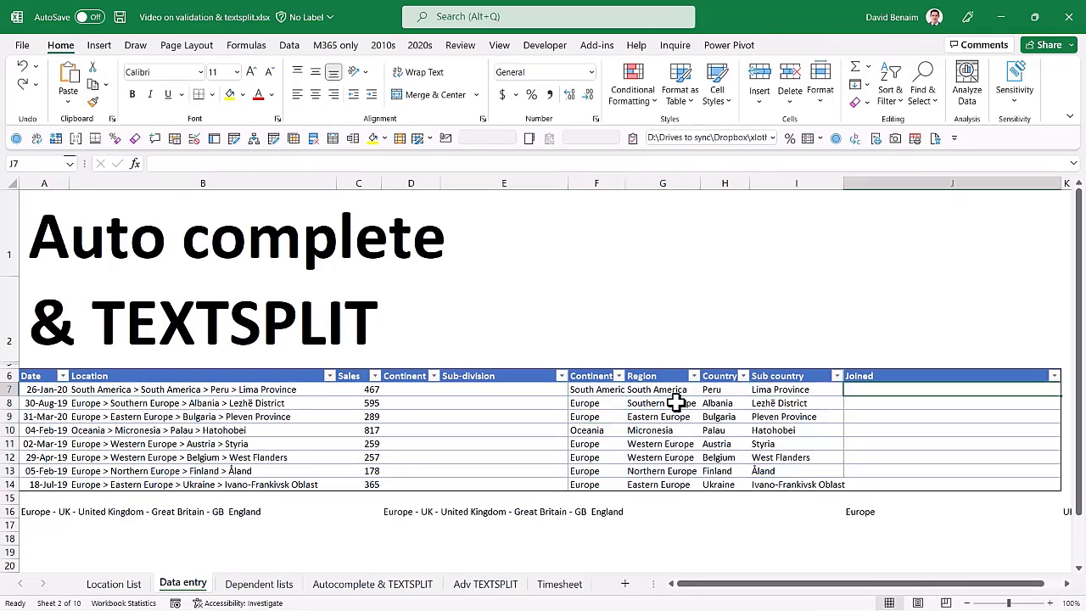
{"action": "type", "text": "=text"}
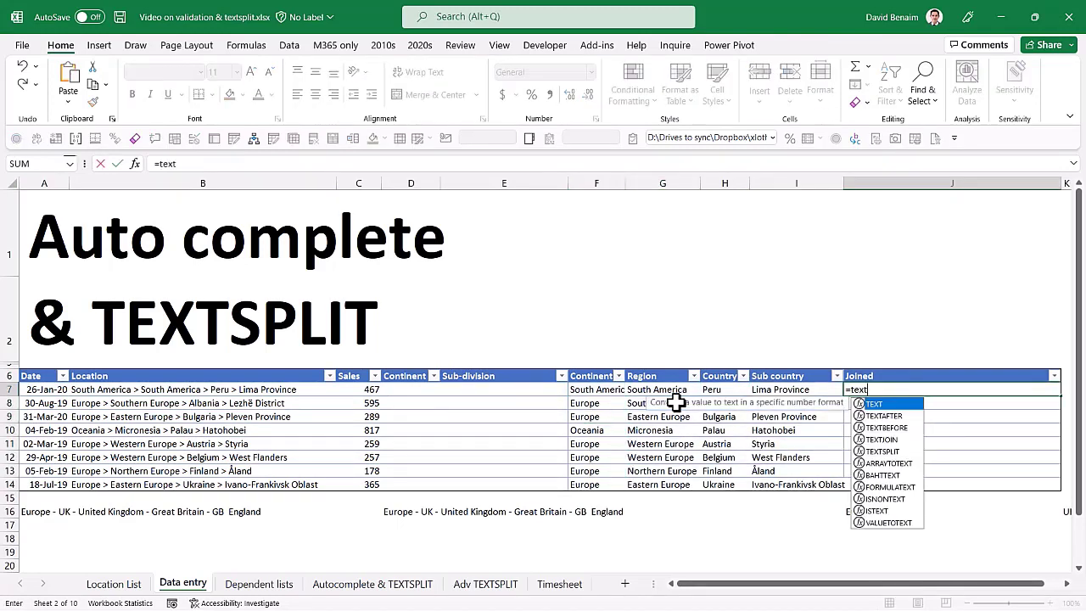
{"action": "key", "text": "Down"}
{"action": "key", "text": "Down"}
{"action": "key", "text": "Down"}
{"action": "key", "text": "Tab"}
{"action": "key", "text": "Left"}
{"action": "key", "text": "Left"}
{"action": "key", "text": "Left"}
{"action": "key", "text": "Left"}
{"action": "key", "text": "shift+Right"}
{"action": "key", "text": "shift+Right"}
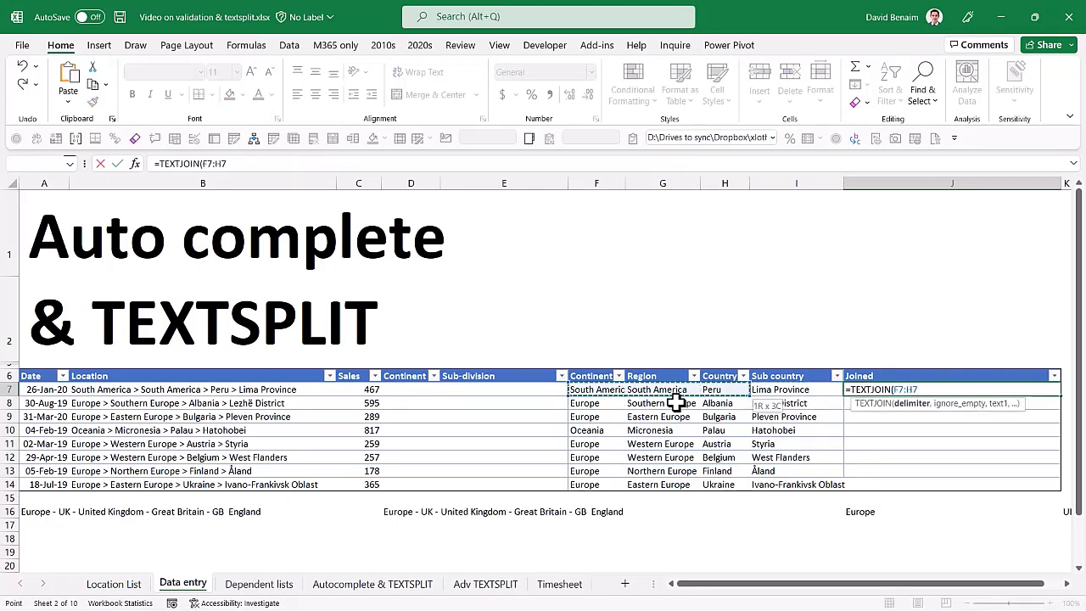
{"action": "key", "text": "shift+Right"}
{"action": "type", "text": ")"}
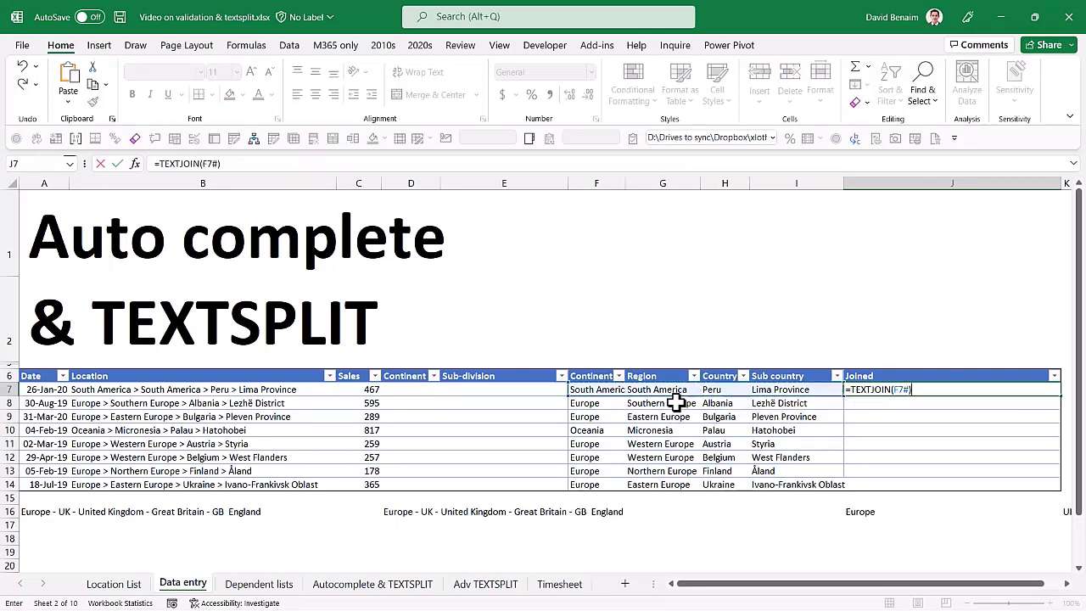
{"action": "left_click", "coordinate": [908, 390]}
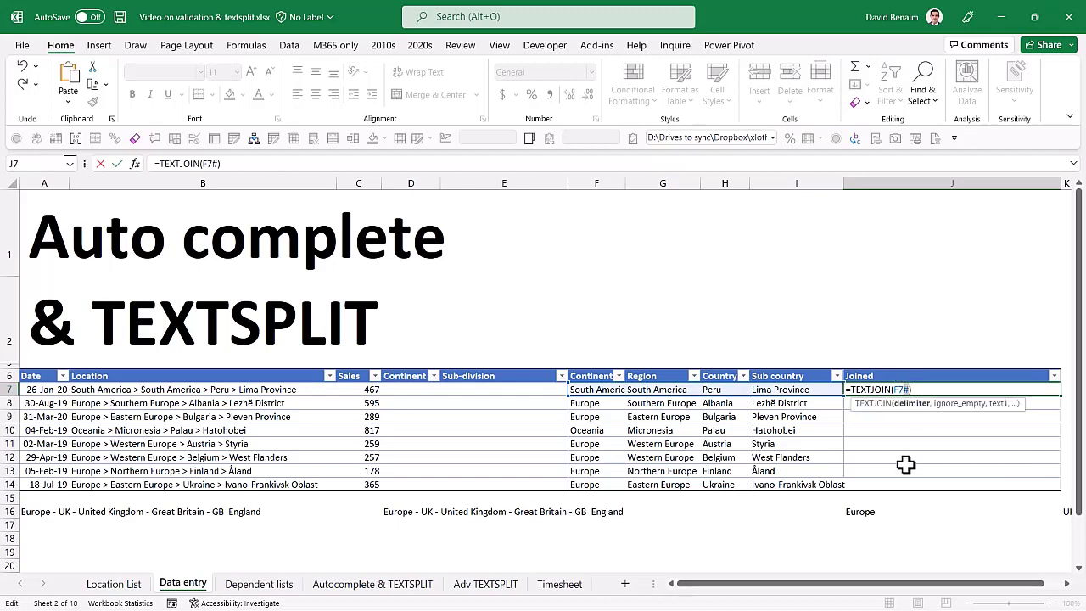
{"action": "key", "text": "Return"}
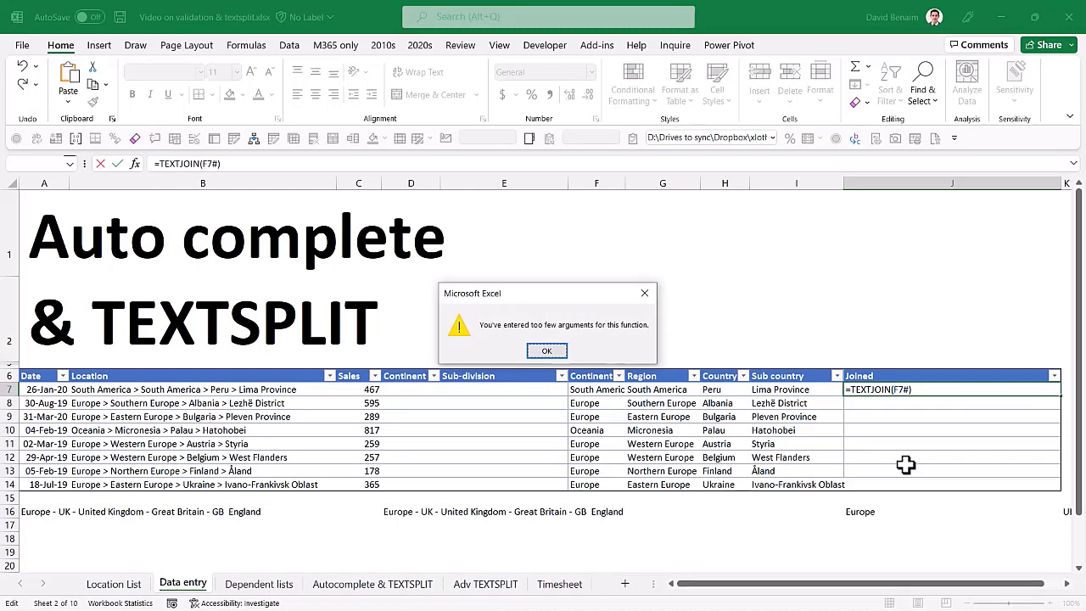
{"action": "key", "text": "Return"}
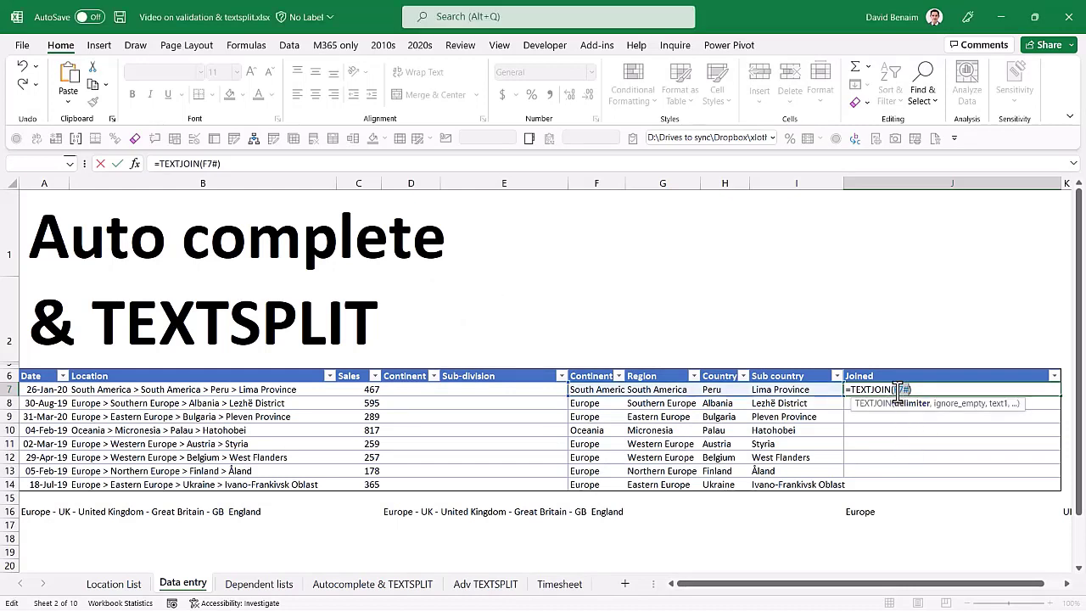
Complete the J7 formula as =TEXTJOIN("; ",TRUE,F7#).
{"action": "type", "text": "\""}
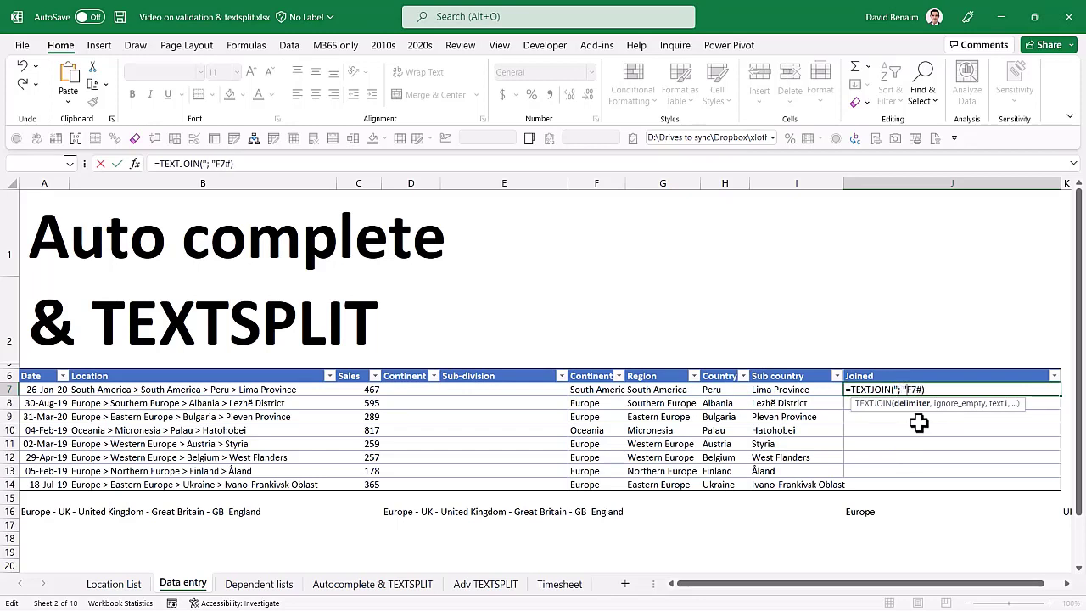
{"action": "type", "text": "; \","}
{"action": "key", "text": "Tab"}
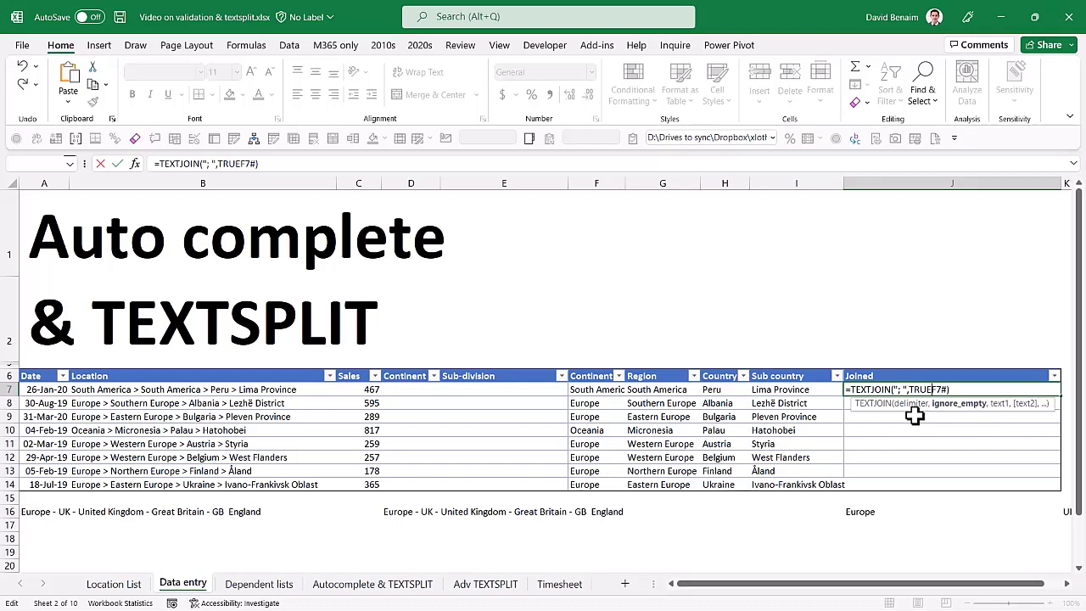
{"action": "type", "text": ","}
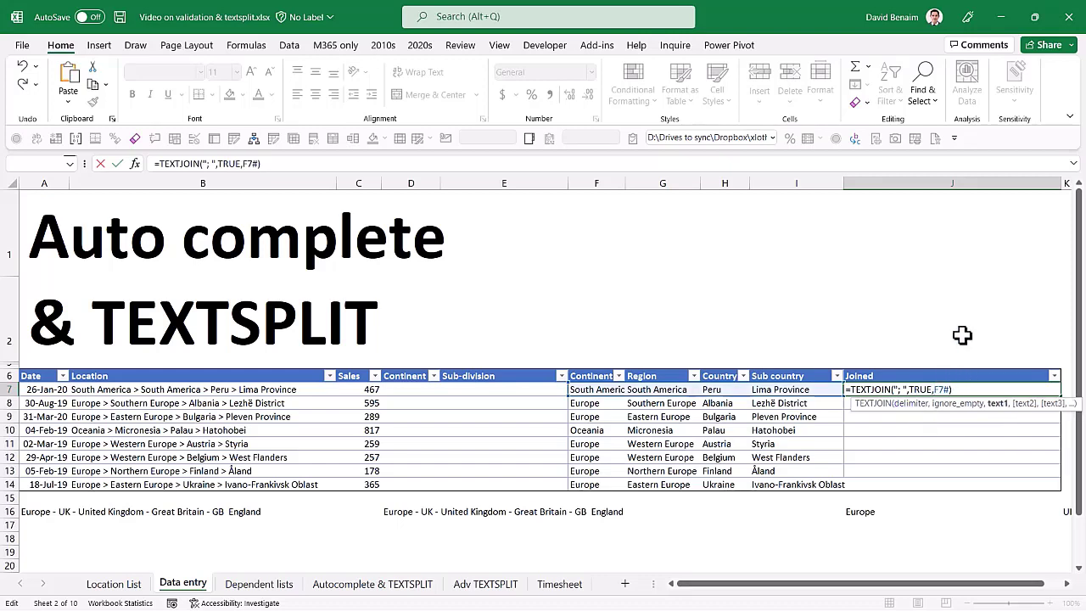
{"action": "key", "text": "ctrl+Return"}
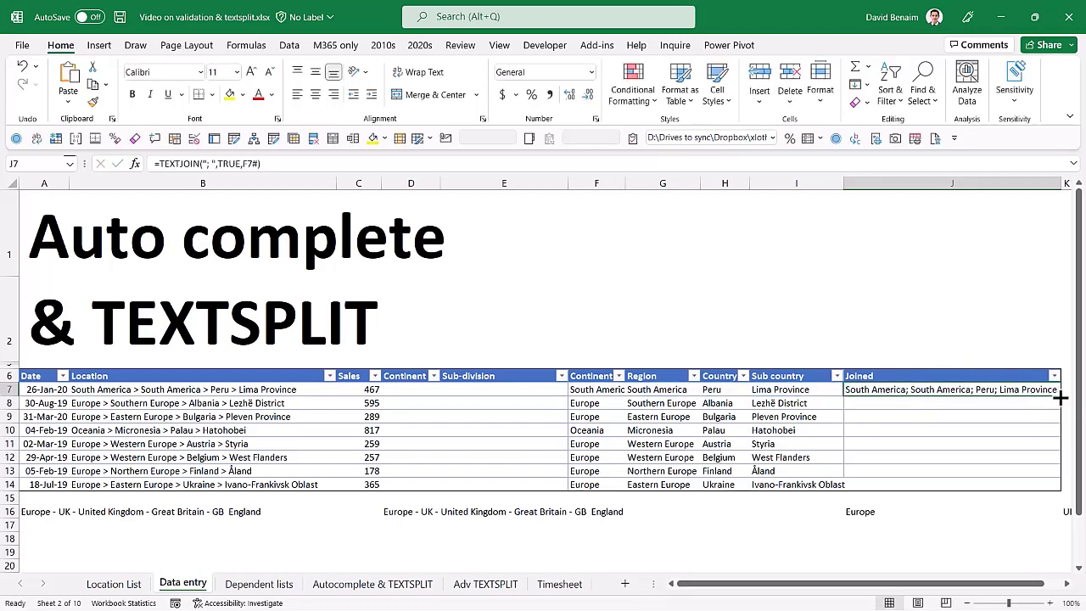
Fill the TEXTJOIN formula from J7 down to J14 and check the joined cells.
{"action": "left_click_drag", "start_coordinate": [1060, 396], "coordinate": [1039, 490]}
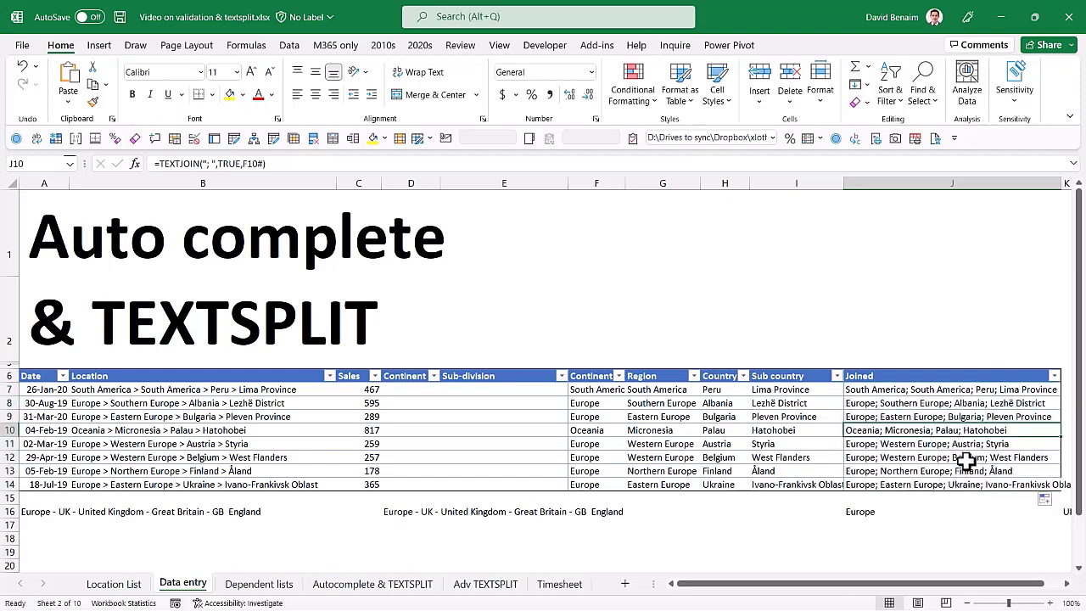
{"action": "left_click", "coordinate": [930, 417]}
{"action": "left_click", "coordinate": [931, 389]}
Enter =ARRAYTOTEXT(F7#) in cell L7 beside the table, using the split results F7:I7 as the array.
{"action": "key", "text": "Right"}
{"action": "key", "text": "Right"}
{"action": "key", "text": "Right"}
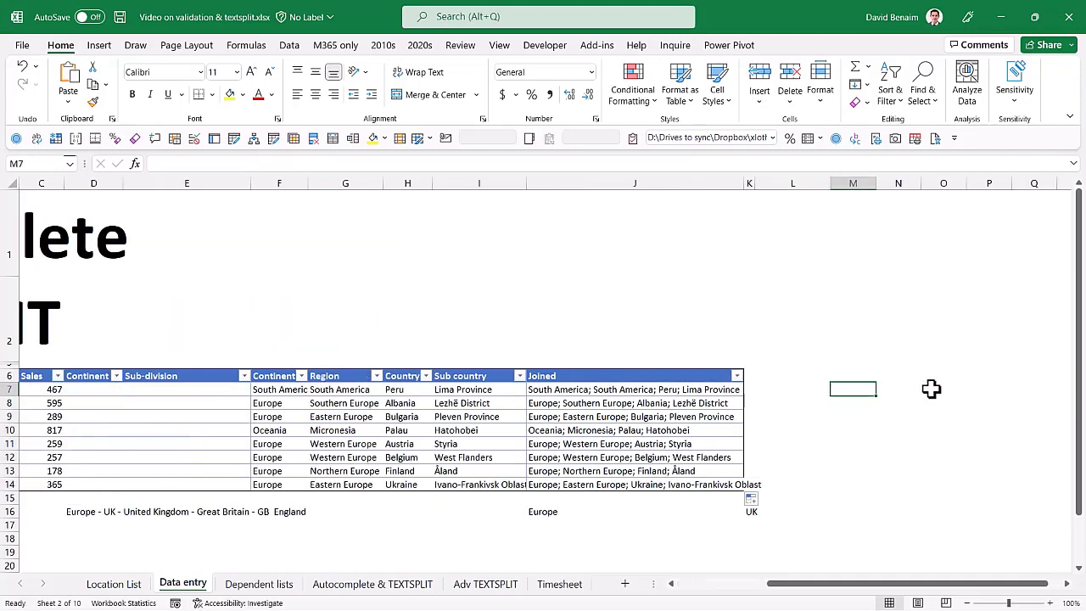
{"action": "key", "text": "Left"}
{"action": "type", "text": "=a"}
{"action": "key", "text": "BackSpace"}
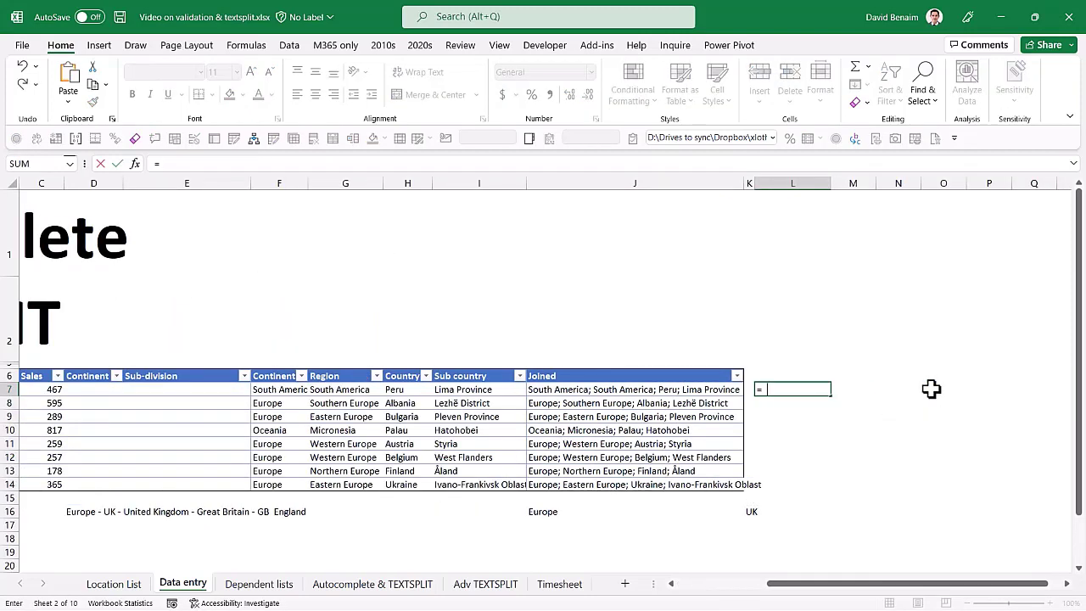
{"action": "type", "text": "arra"}
{"action": "key", "text": "Tab"}
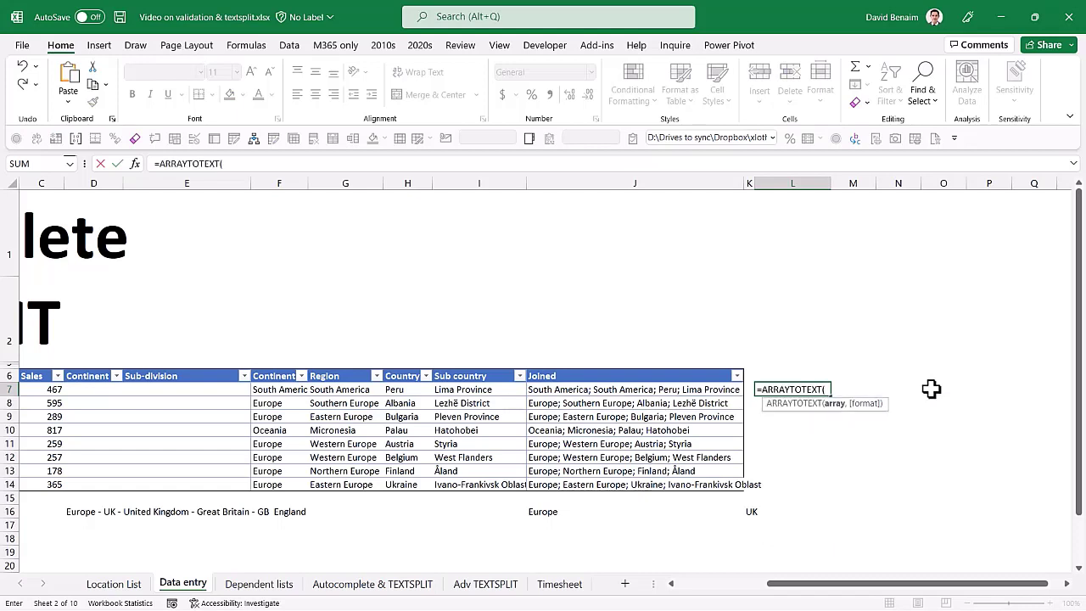
{"action": "left_click_drag", "start_coordinate": [289, 390], "coordinate": [495, 397]}
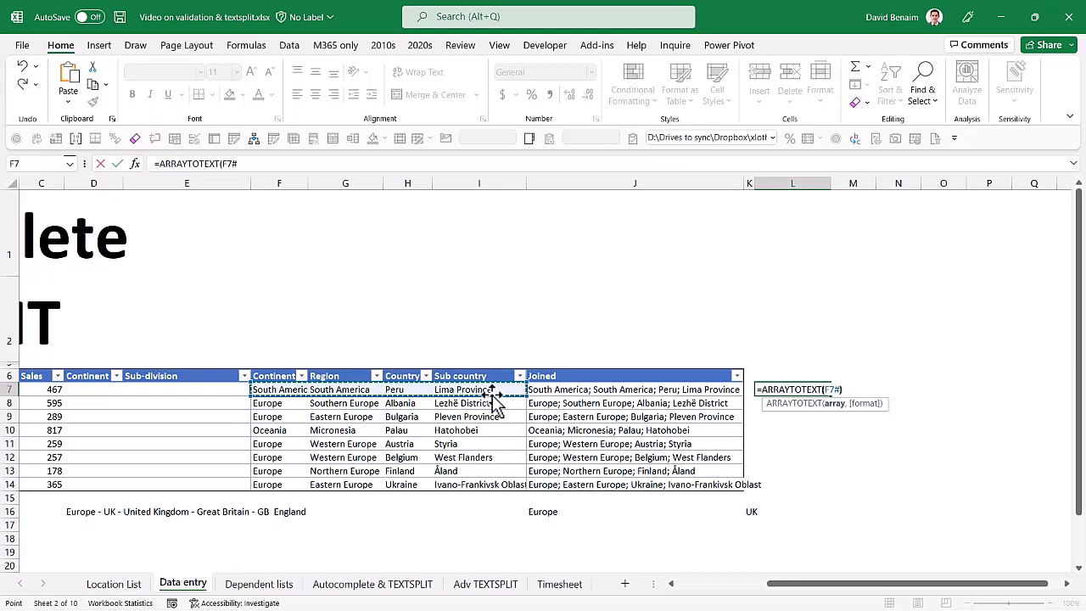
{"action": "type", "text": ")"}
{"action": "key", "text": "ctrl+Return"}
Fill the ARRAYTOTEXT formula from L7 down to L14.
{"action": "key", "text": "shift+Down"}
{"action": "key", "text": "shift+Down"}
{"action": "key", "text": "shift+Down"}
{"action": "key", "text": "shift+Down"}
{"action": "key", "text": "shift+Down"}
{"action": "key", "text": "shift+Down"}
{"action": "key", "text": "shift+Down"}
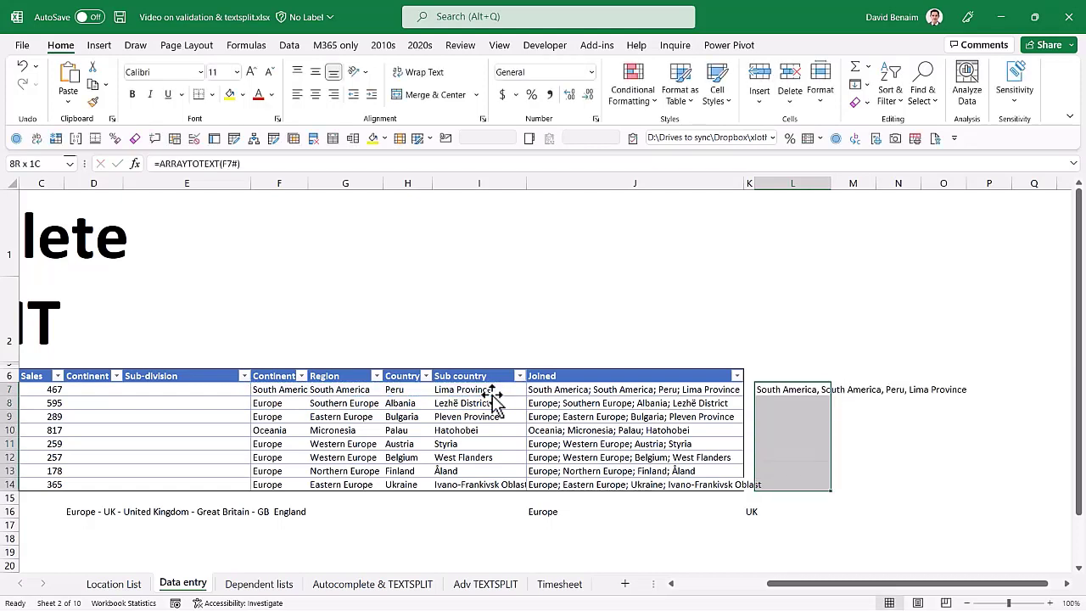
{"action": "key", "text": "ctrl+d"}
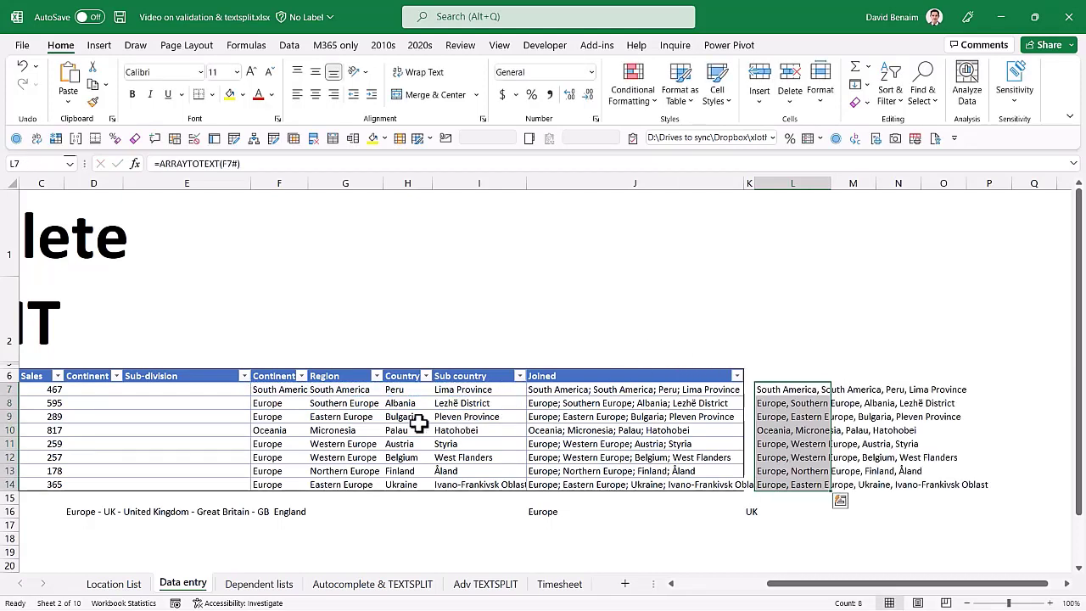
{"action": "left_click", "coordinate": [288, 417]}
{"action": "key", "text": "Left"}
{"action": "key", "text": "Left"}
{"action": "key", "text": "Left"}
{"action": "key", "text": "Left"}
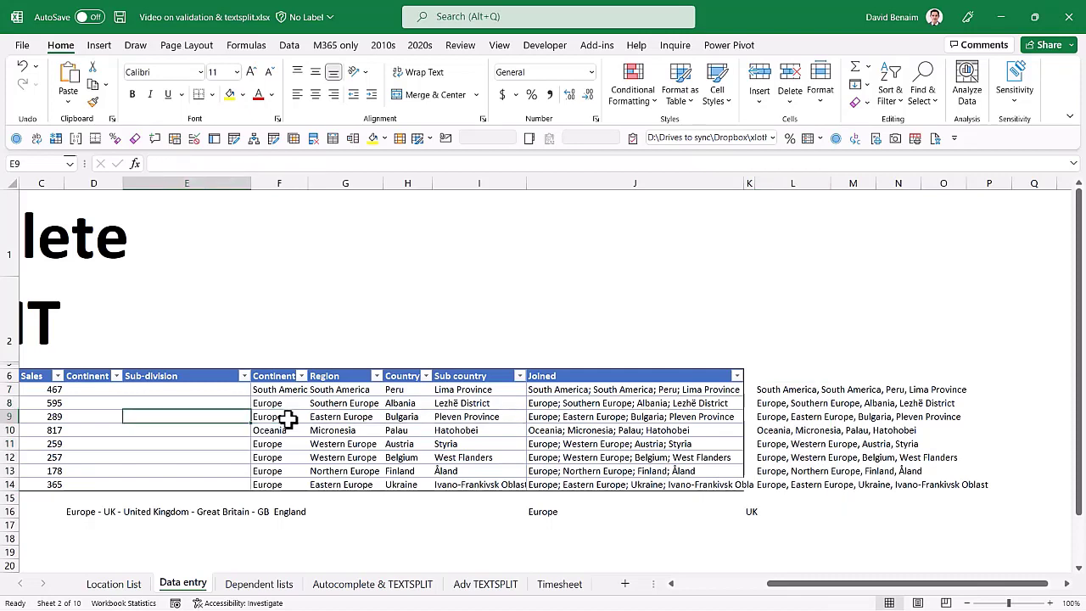
Try to paste the copied split results F9:G9 over themselves as values, and undo the paste.
{"action": "key", "text": "Right"}
{"action": "key", "text": "Right"}
{"action": "key", "text": "Right"}
{"action": "key", "text": "Right"}
{"action": "key", "text": "Right"}
{"action": "key", "text": "Left"}
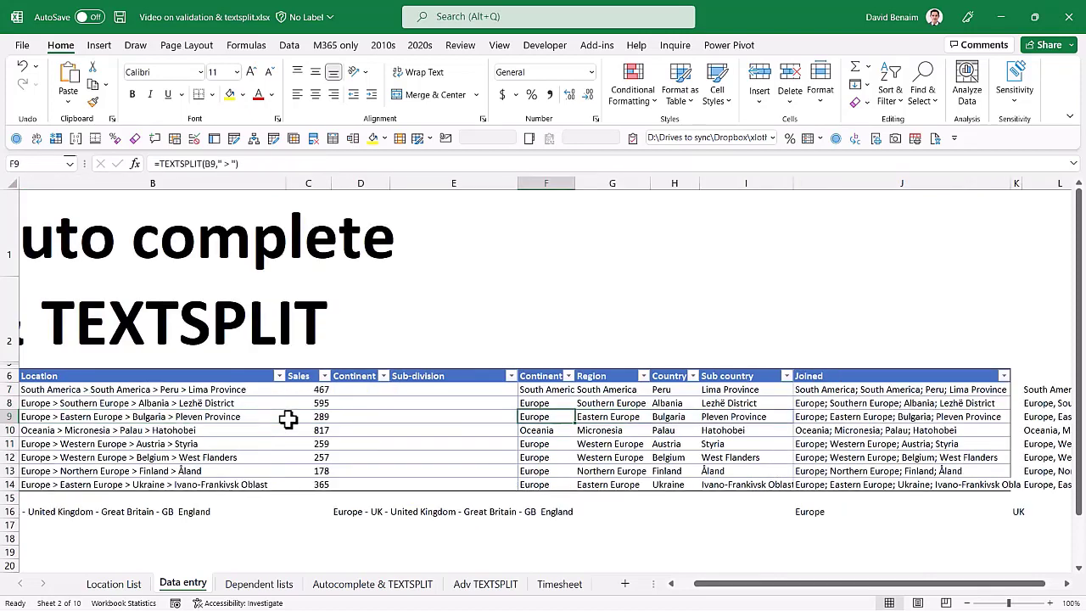
{"action": "key", "text": "shift+Right"}
{"action": "key", "text": "ctrl+c"}
{"action": "key", "text": "ctrl+alt+v"}
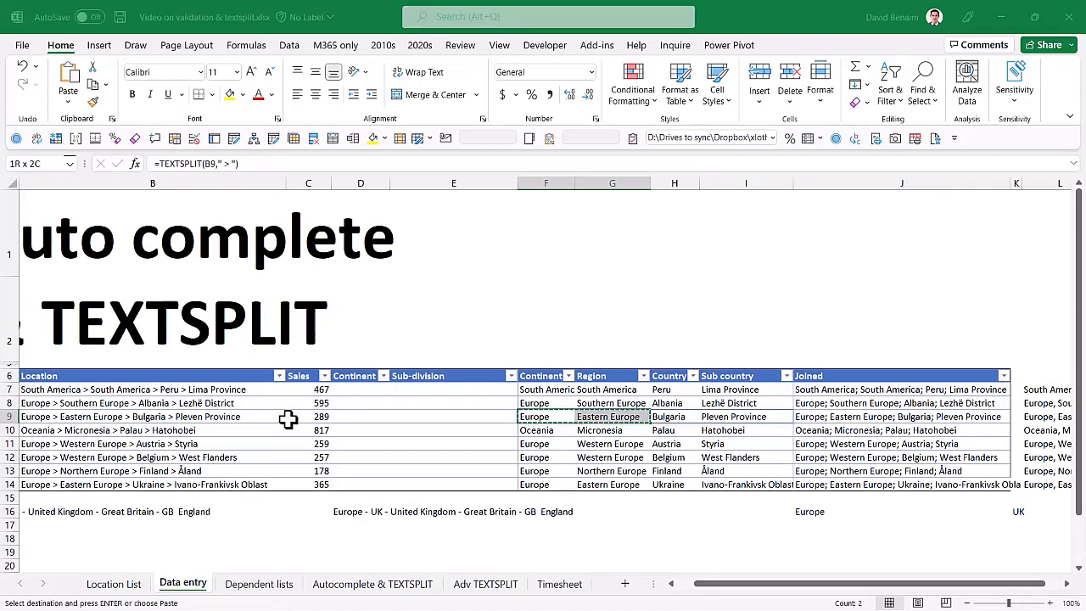
{"action": "key", "text": "Return"}
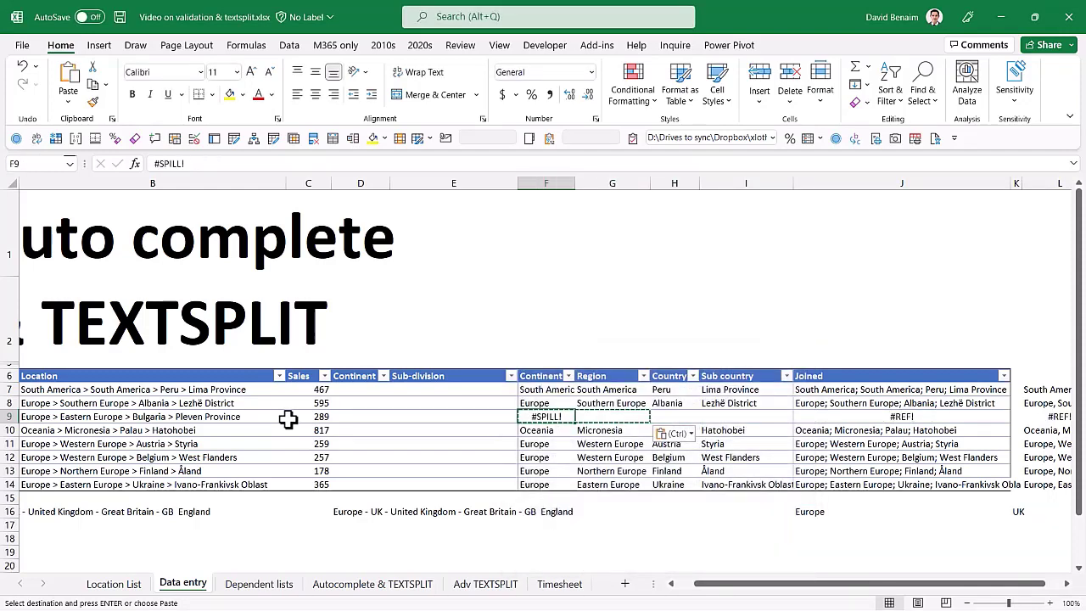
{"action": "key", "text": "ctrl+z"}
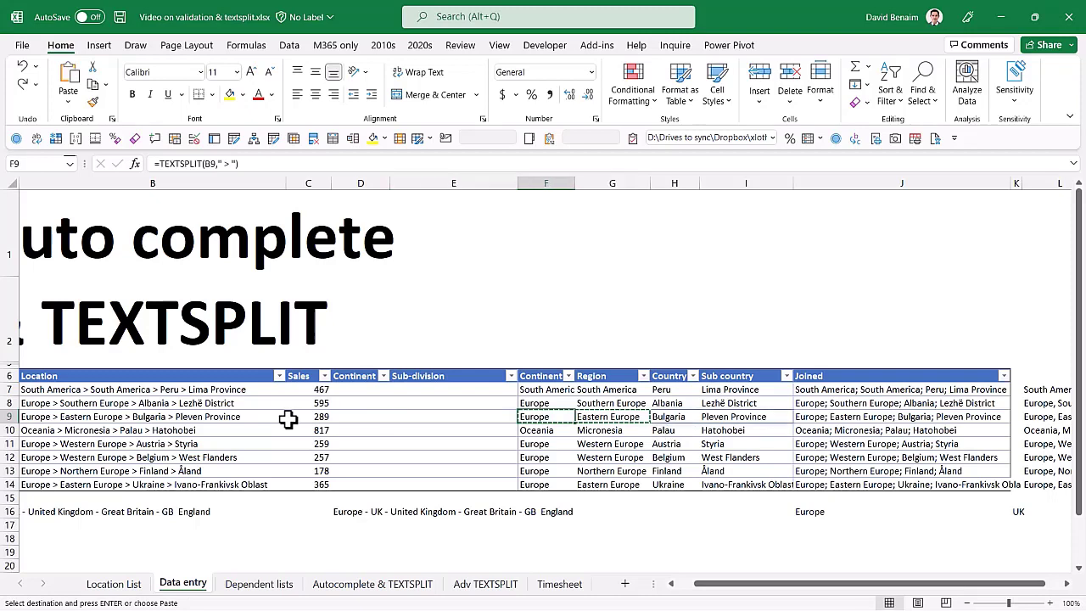
Replace the whole TEXTSPLIT result in F9:I9 with static values.
{"action": "key", "text": "shift+Right"}
{"action": "key", "text": "shift+Right"}
{"action": "key", "text": "ctrl+c"}
{"action": "key", "text": "ctrl+alt+v"}
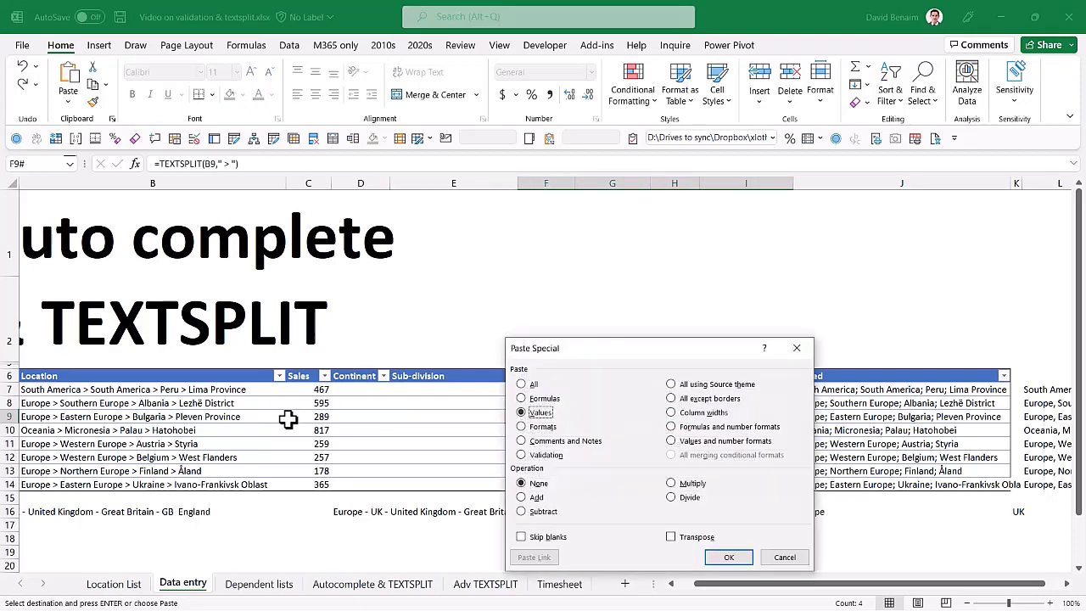
{"action": "key", "text": "Return"}
Clear the Country value in H9.
{"action": "key", "text": "Right"}
{"action": "key", "text": "Right"}
{"action": "key", "text": "Delete"}
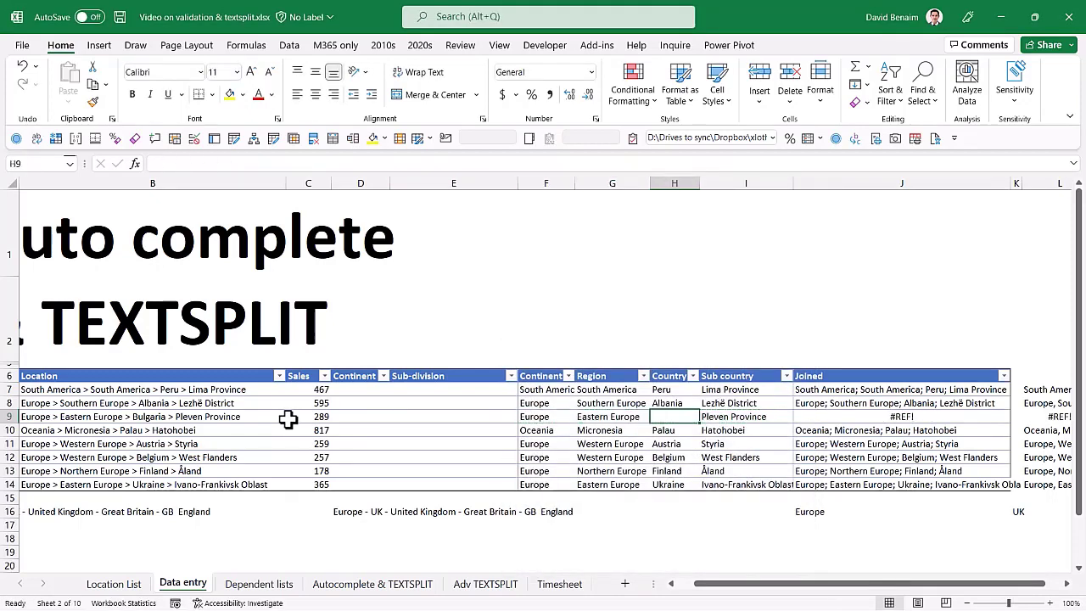
Extend the reference in the ARRAYTOTEXT formula in L9 to span F9:I9.
{"action": "key", "text": "Left"}
{"action": "key", "text": "Left"}
{"action": "key", "text": "Right"}
{"action": "key", "text": "Right"}
{"action": "key", "text": "Right"}
{"action": "key", "text": "Right"}
{"action": "key", "text": "Right"}
{"action": "key", "text": "Right"}
{"action": "key", "text": "Right"}
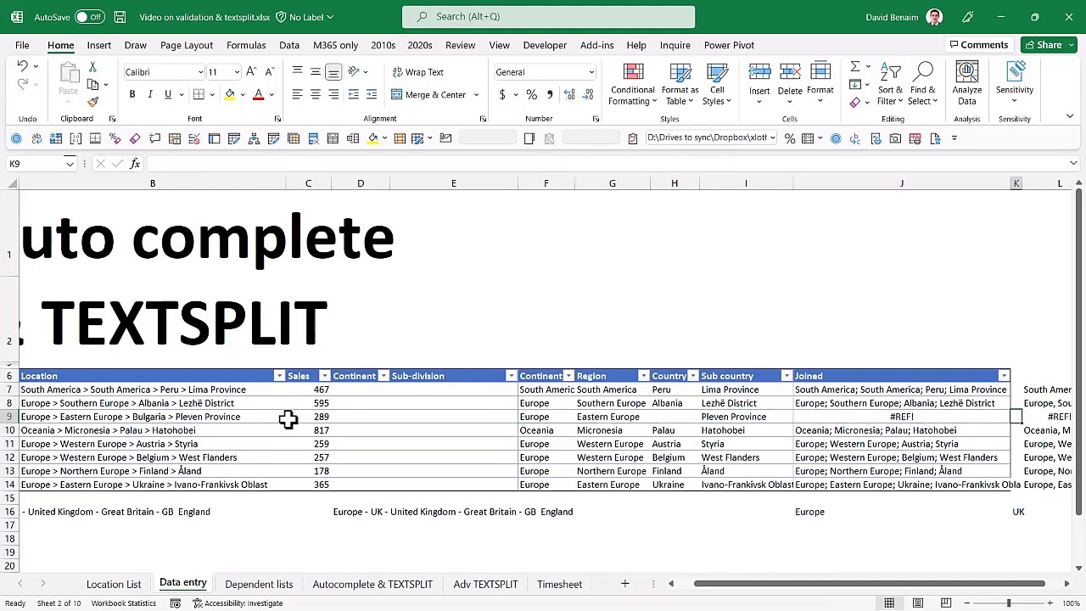
{"action": "key", "text": "Left"}
{"action": "key", "text": "shift+Down"}
{"action": "key", "text": "shift+Down"}
{"action": "key", "text": "shift+Down"}
{"action": "key", "text": "shift+Down"}
{"action": "key", "text": "shift+Up"}
{"action": "key", "text": "shift+Up"}
{"action": "key", "text": "shift+Up"}
{"action": "key", "text": "shift+Up"}
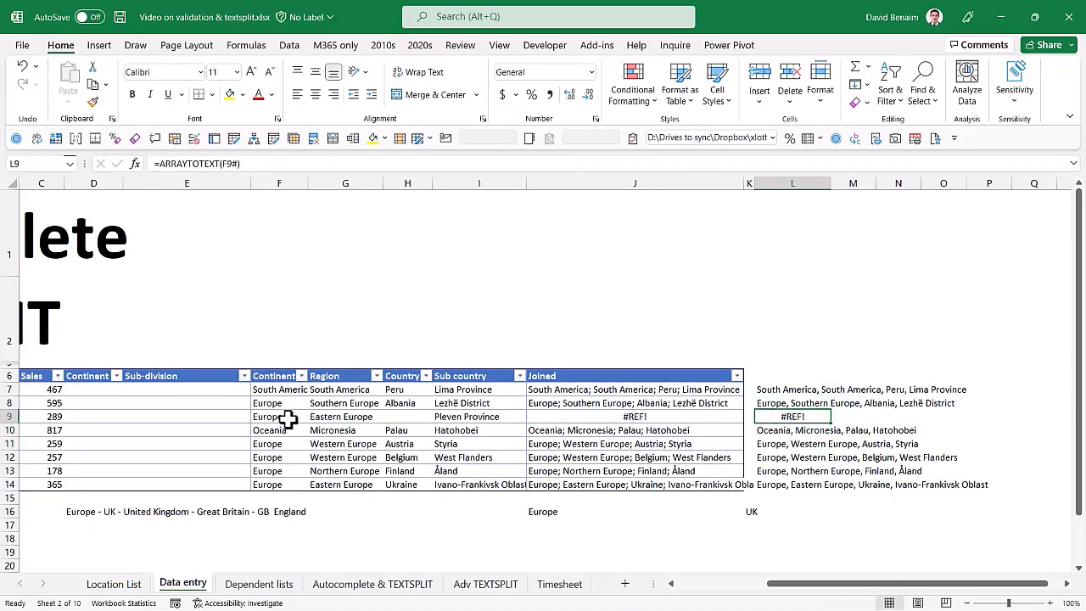
{"action": "key", "text": "F2"}
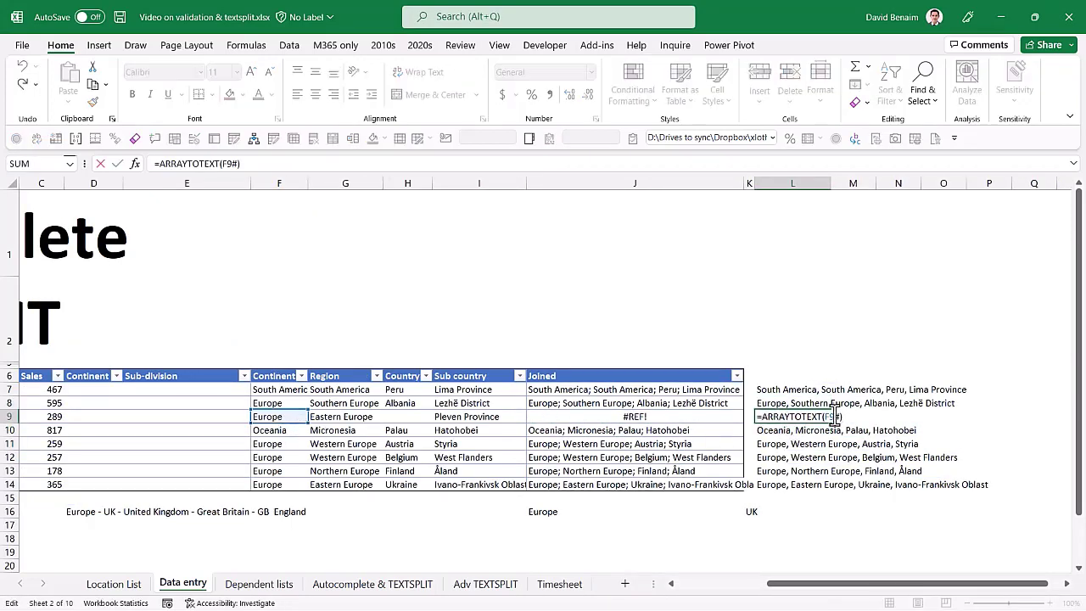
{"action": "left_click", "coordinate": [835, 416]}
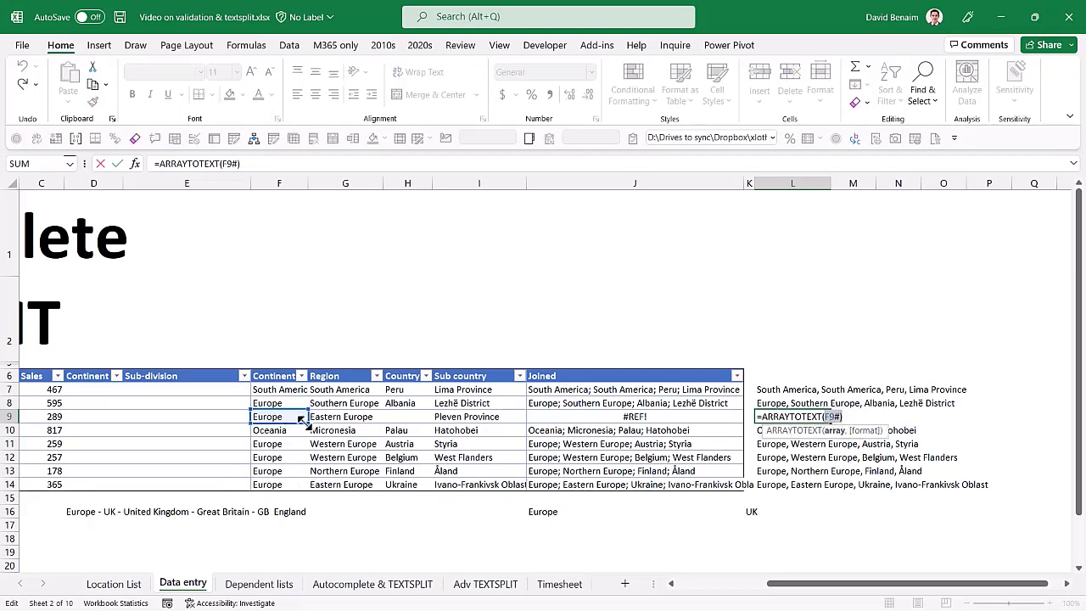
{"action": "left_click_drag", "start_coordinate": [302, 420], "coordinate": [484, 417]}
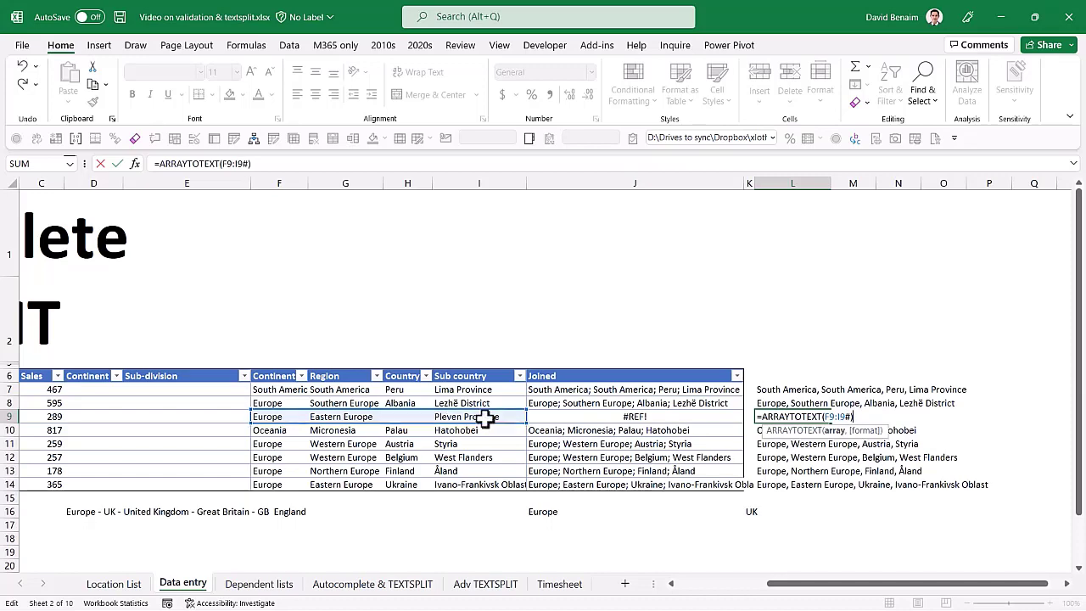
{"action": "key", "text": "Return"}
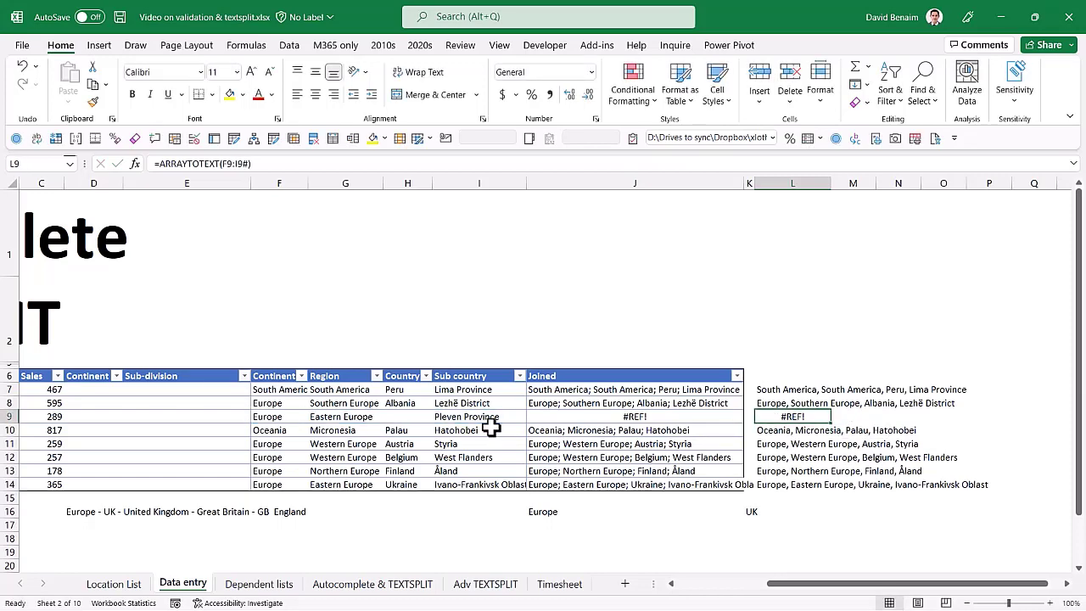
Remove the spill operator # from the L9 formula so it reads =ARRAYTOTEXT(F9:I9).
{"action": "left_click", "coordinate": [254, 163]}
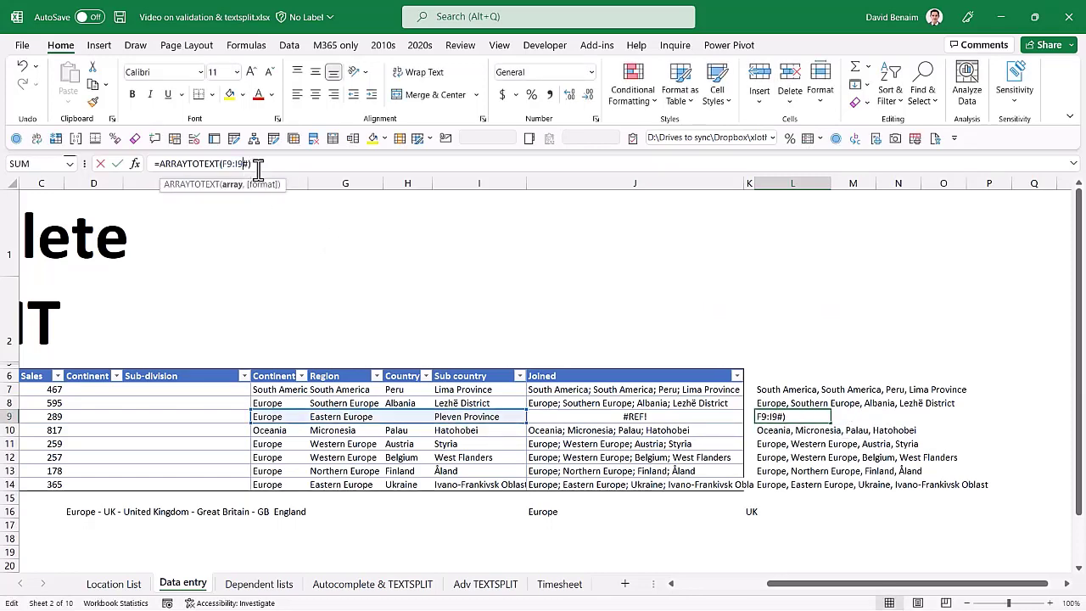
{"action": "key", "text": "BackSpace"}
{"action": "key", "text": "Return"}
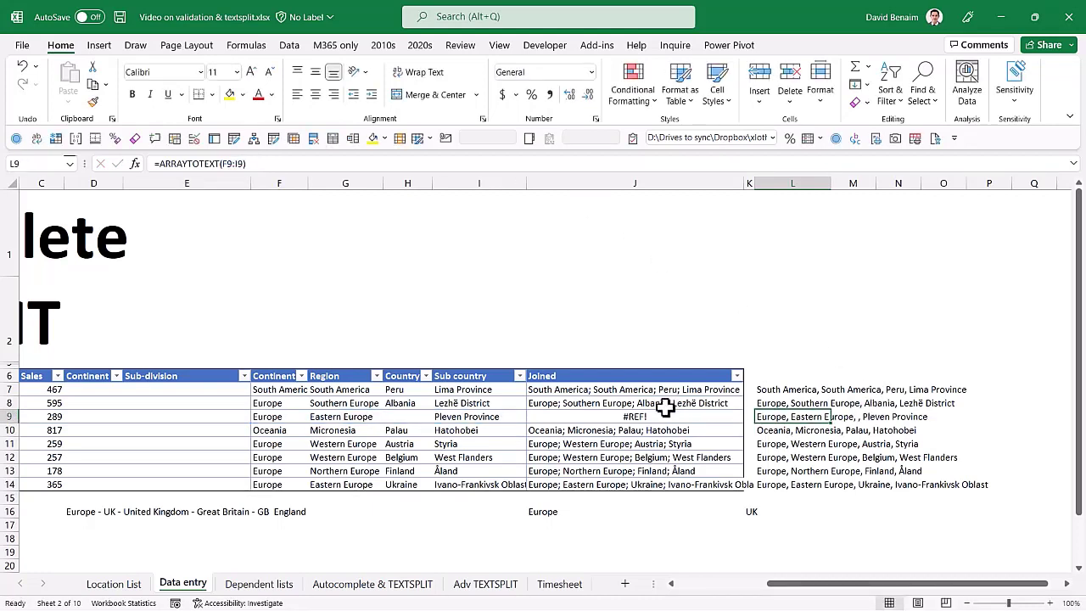
Check the TEXTJOIN formula in J9 and review the delimited location text in D16 without changing it.
{"action": "left_click", "coordinate": [659, 414]}
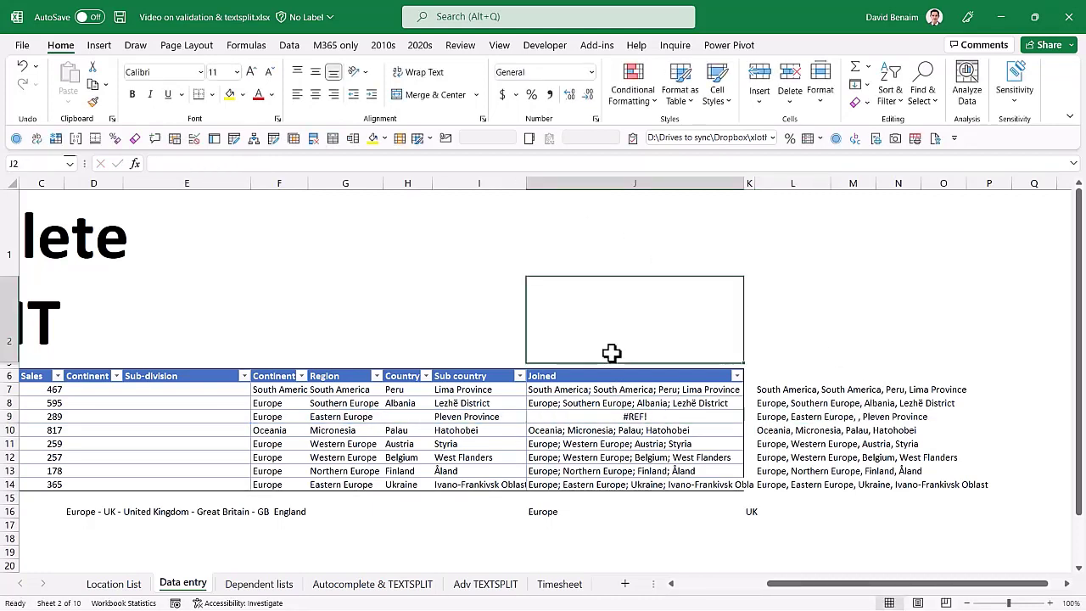
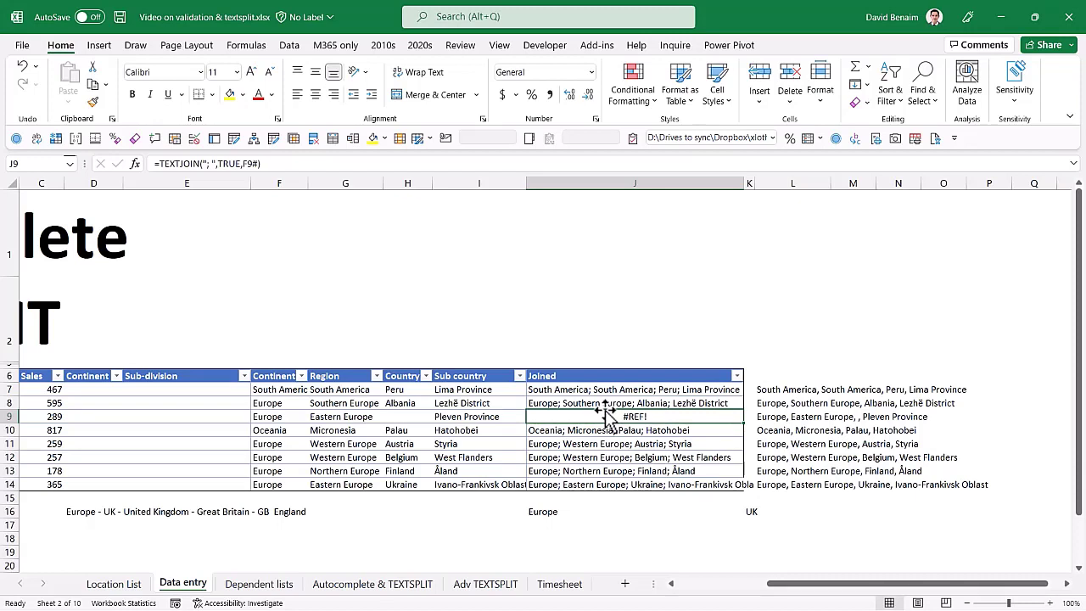
{"action": "left_click", "coordinate": [95, 514]}
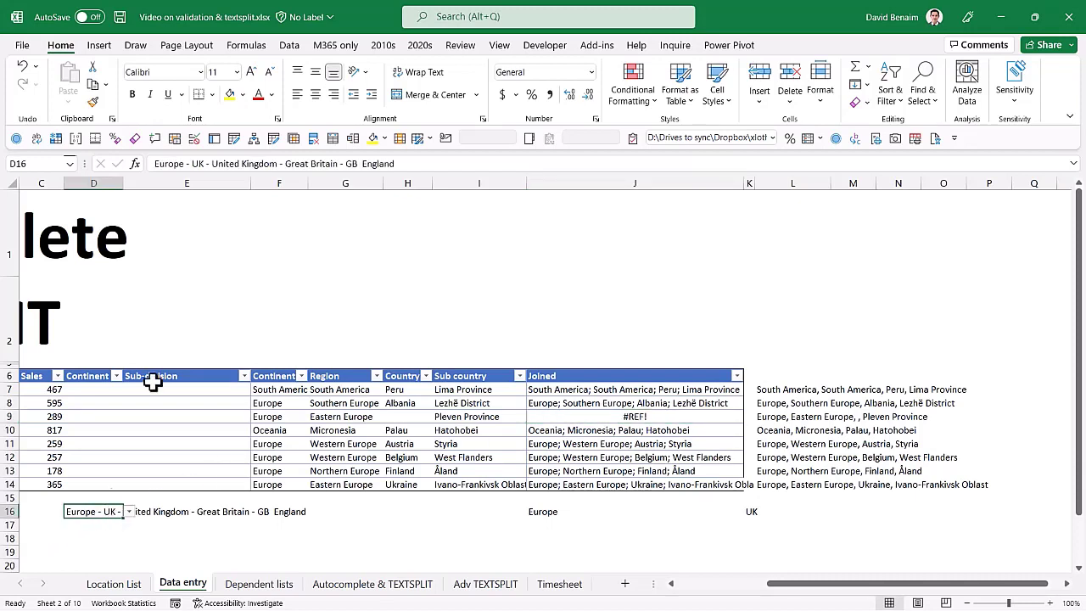
{"action": "left_click_drag", "start_coordinate": [210, 167], "coordinate": [416, 166]}
{"action": "left_click", "coordinate": [415, 166]}
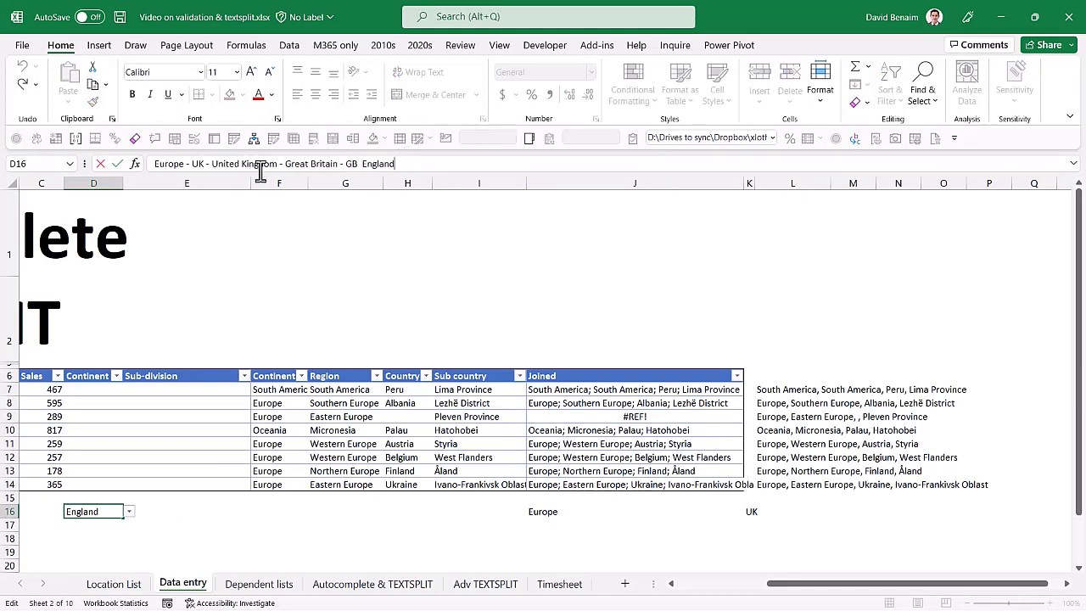
{"action": "left_click", "coordinate": [365, 230]}
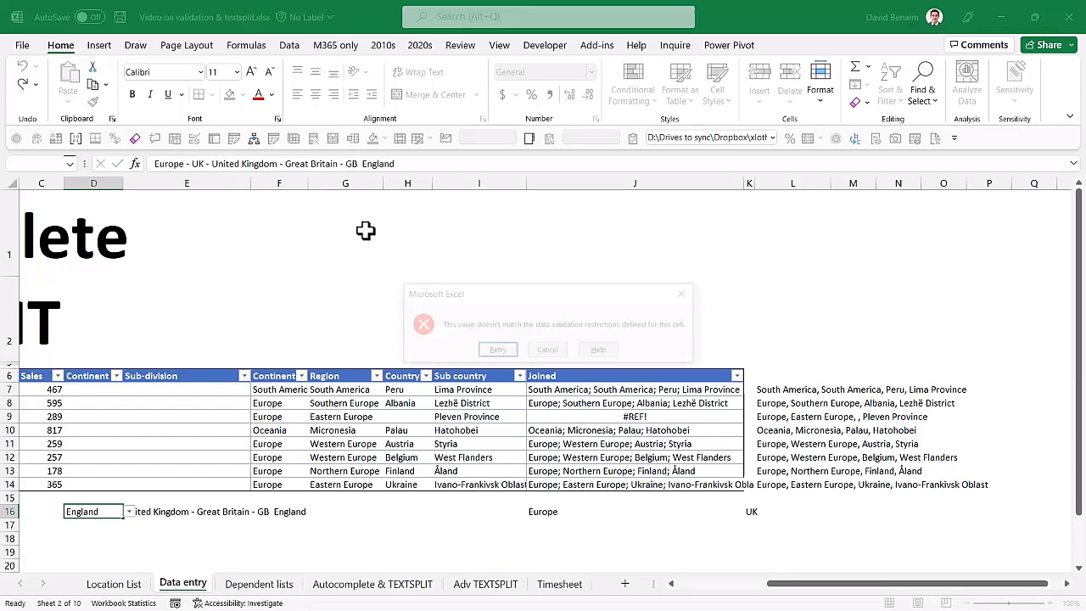
{"action": "key", "text": "Escape"}
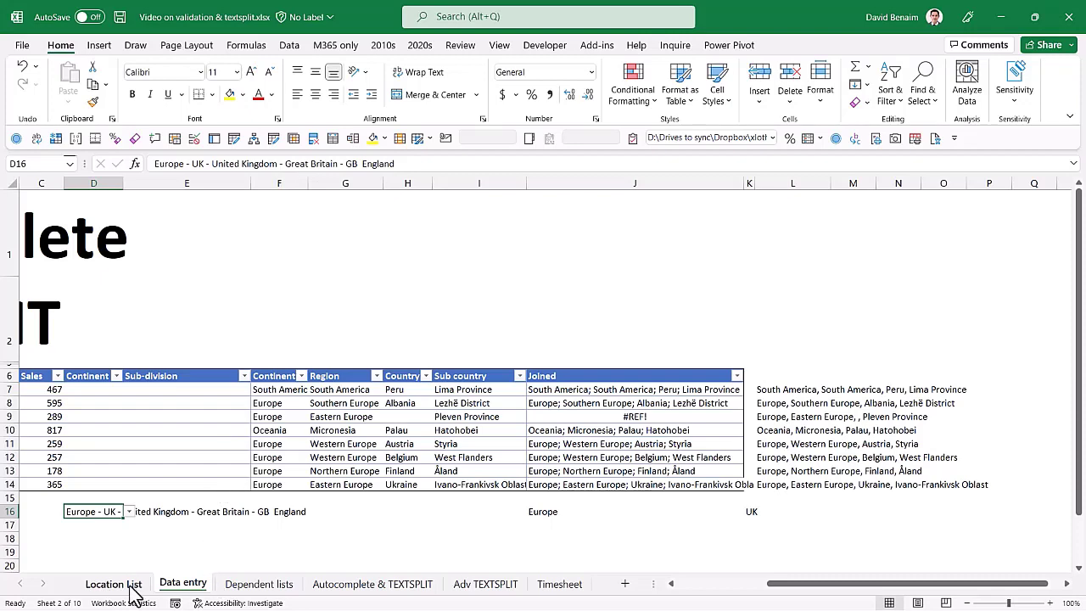
Switch to the Ultimate set up table webinar workbook, showing the Drop down list ex sheet, and go to its Date column.
{"action": "key", "text": "alt+Tab"}
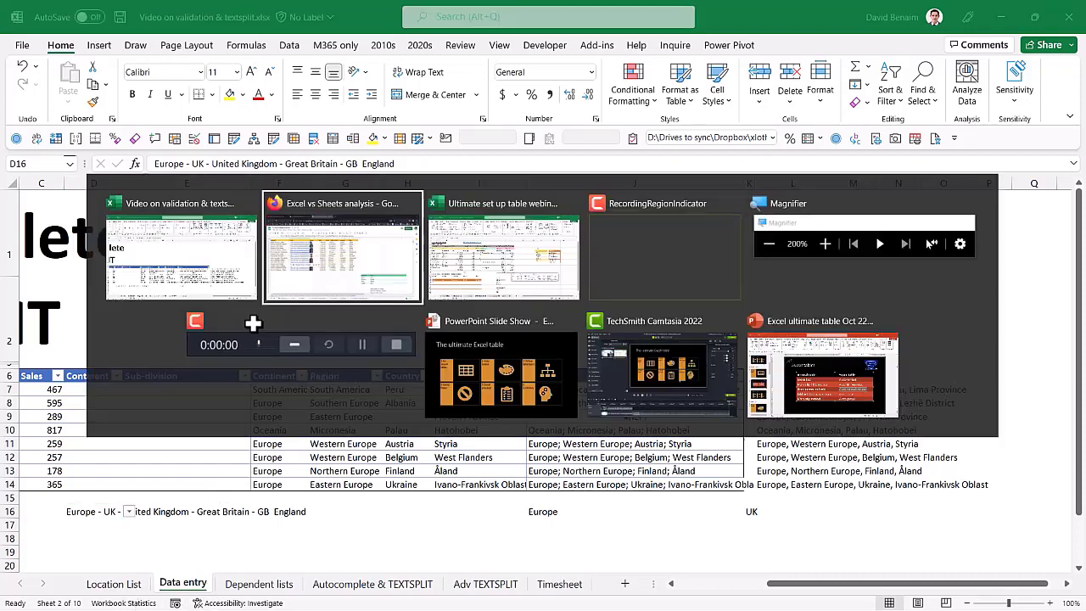
{"action": "key", "text": "alt+Tab"}
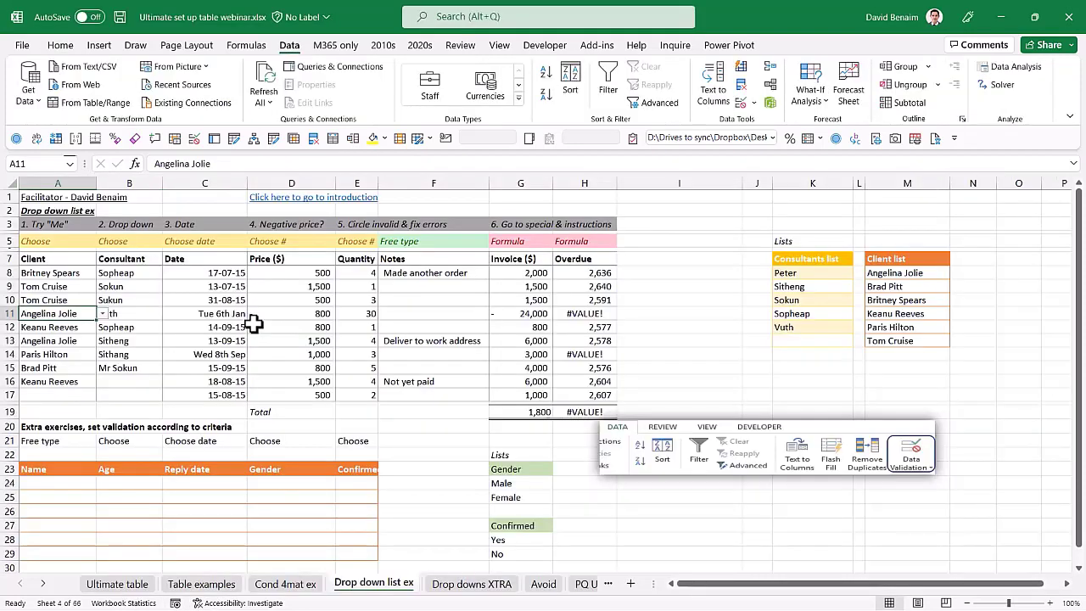
{"action": "key", "text": "Right"}
{"action": "key", "text": "Right"}
{"action": "key", "text": "ctrl+space"}
Set up data validation for the dates in C8:C17, allowing Date with the condition greater than.
{"action": "left_click_drag", "start_coordinate": [205, 272], "coordinate": [222, 396]}
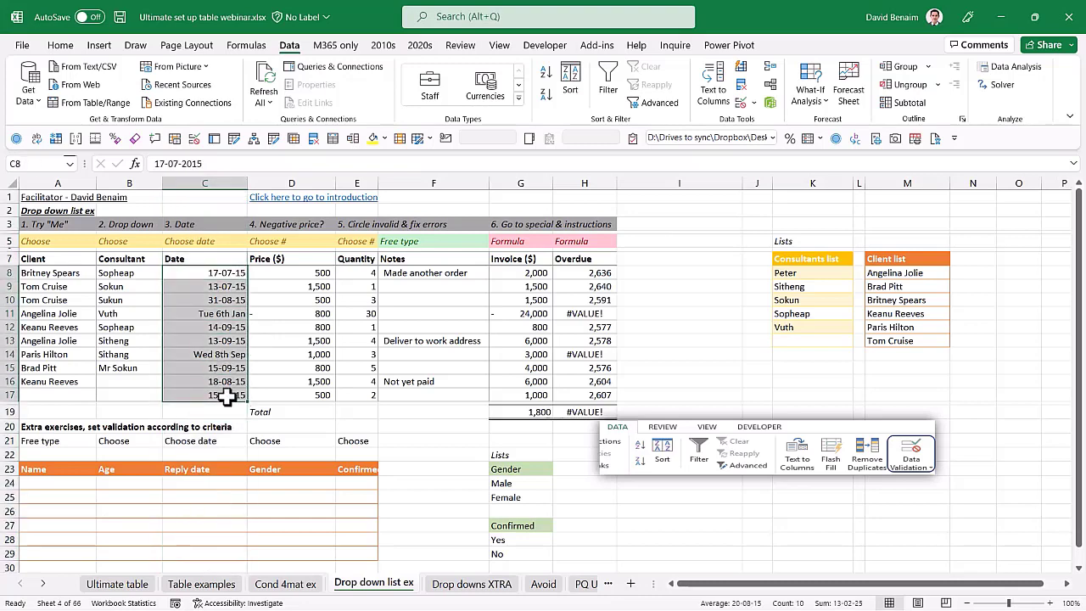
{"action": "left_click", "coordinate": [741, 102]}
{"action": "left_click", "coordinate": [562, 398]}
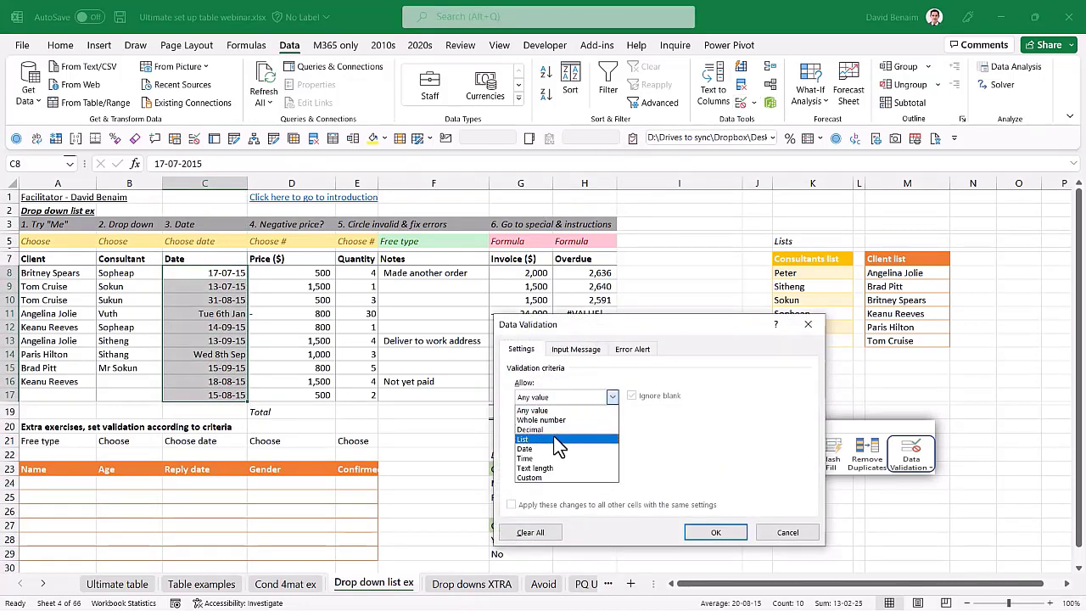
{"action": "left_click", "coordinate": [555, 448]}
{"action": "left_click", "coordinate": [578, 428]}
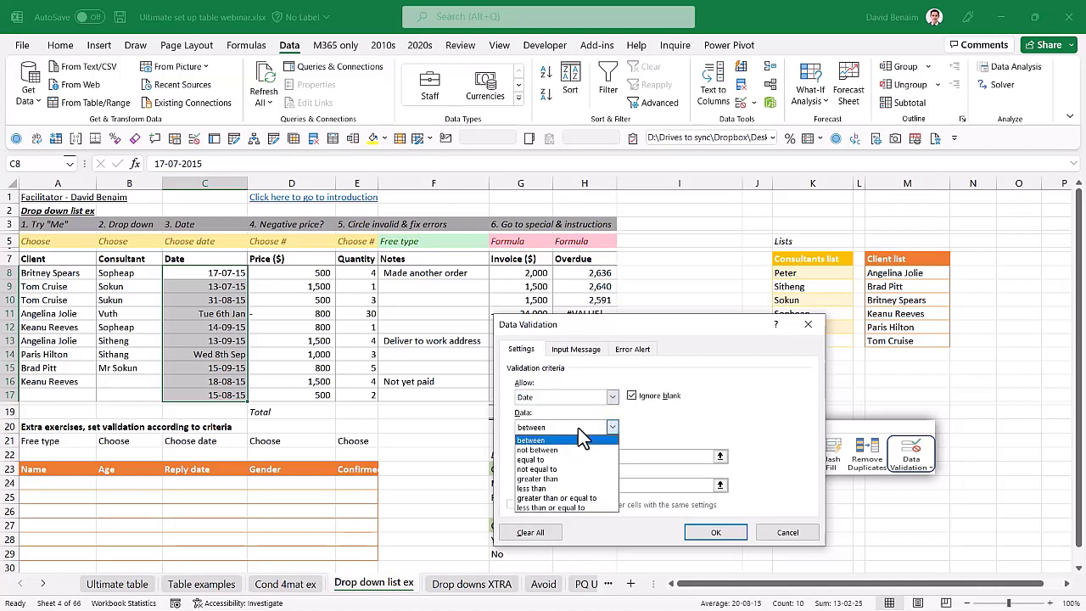
{"action": "left_click", "coordinate": [566, 478]}
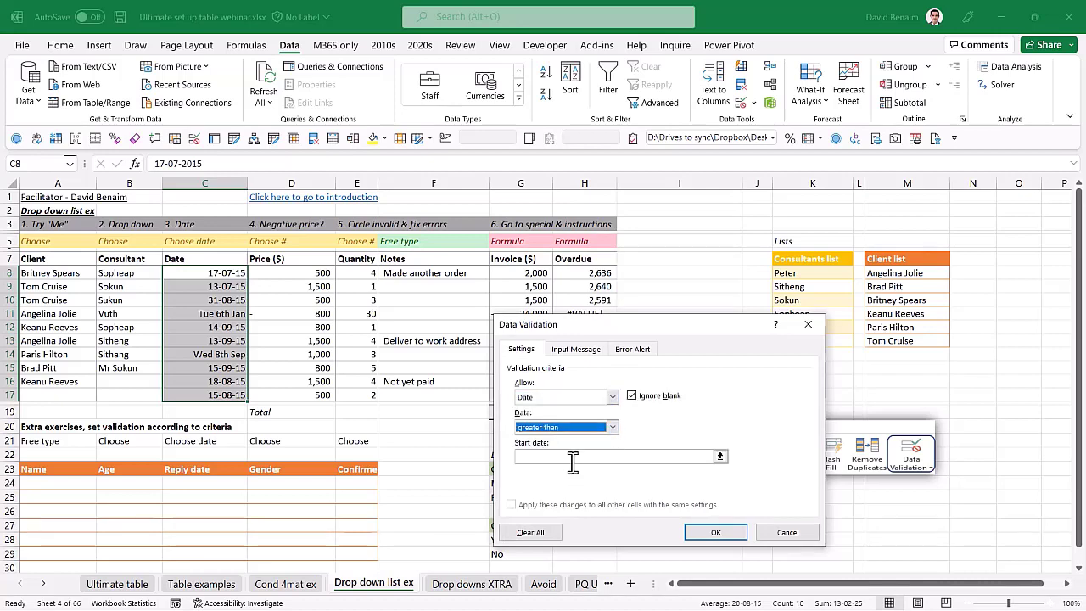
Restrict the Date cells C8:C17 to dates greater than or equal to 1/1/2015.
{"action": "left_click", "coordinate": [559, 455]}
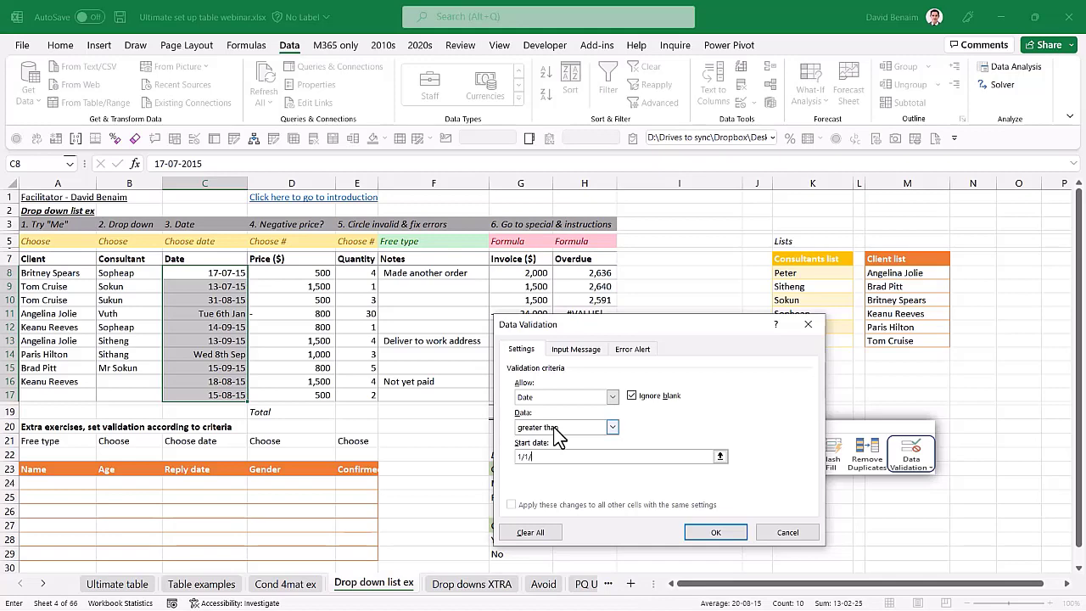
{"action": "left_click", "coordinate": [525, 427]}
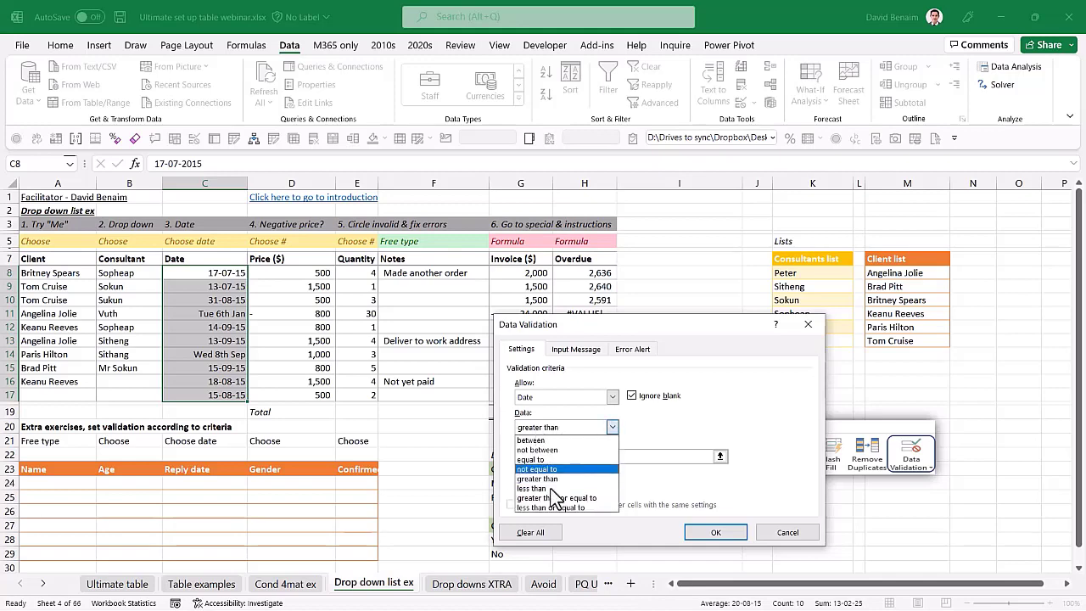
{"action": "left_click", "coordinate": [565, 498]}
{"action": "left_click", "coordinate": [712, 531]}
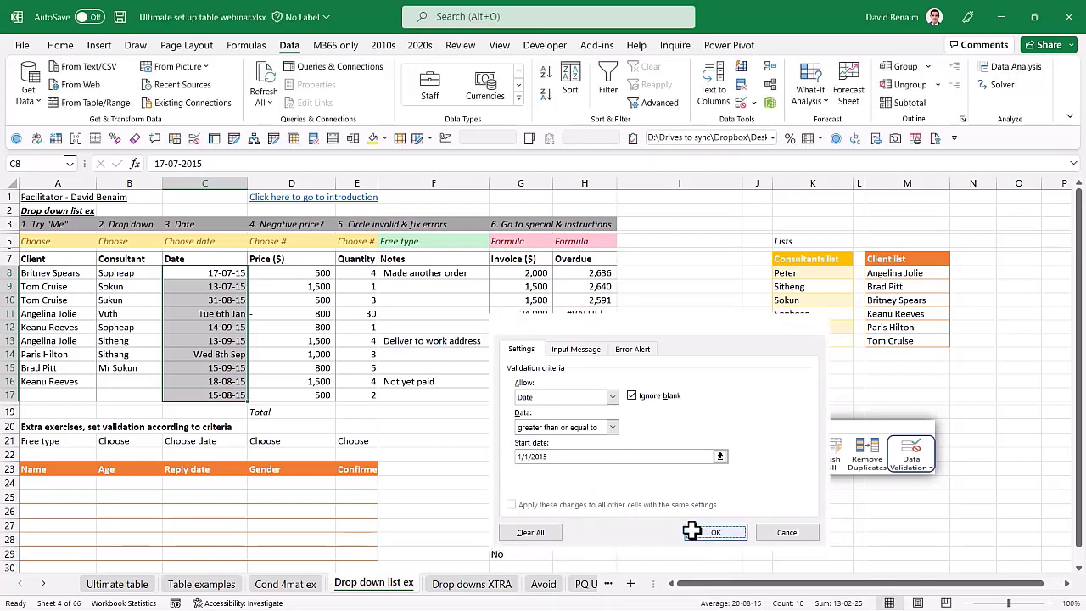
Test the date validation by trying to enter 13t-07-2015 in cell C9, and cancel the entry.
{"action": "left_click", "coordinate": [222, 299]}
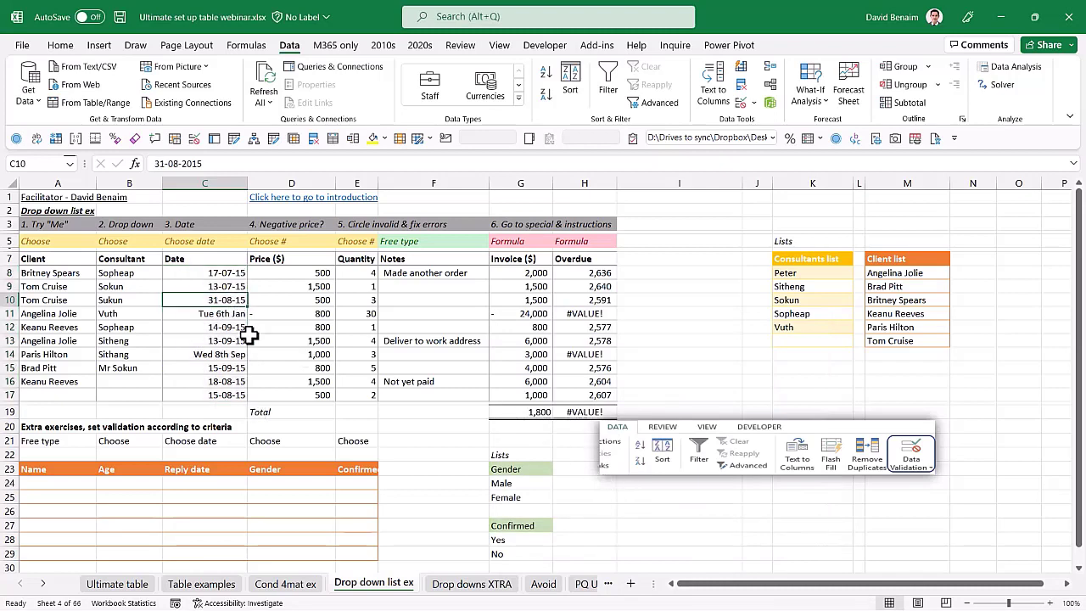
{"action": "key", "text": "Up"}
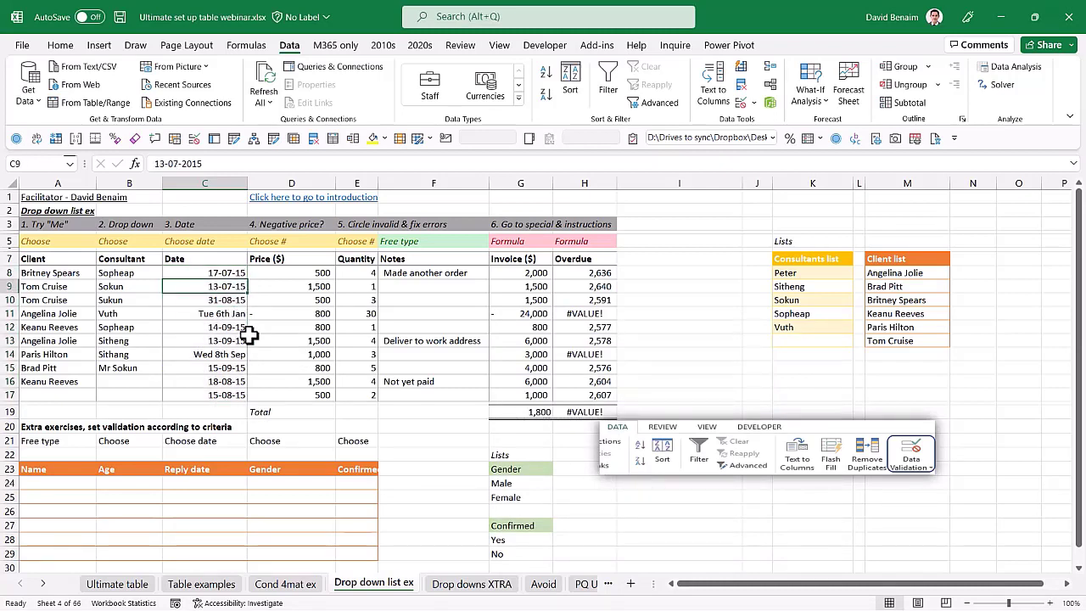
{"action": "key", "text": "F2"}
{"action": "key", "text": "Return"}
{"action": "type", "text": "13-07-2015"}
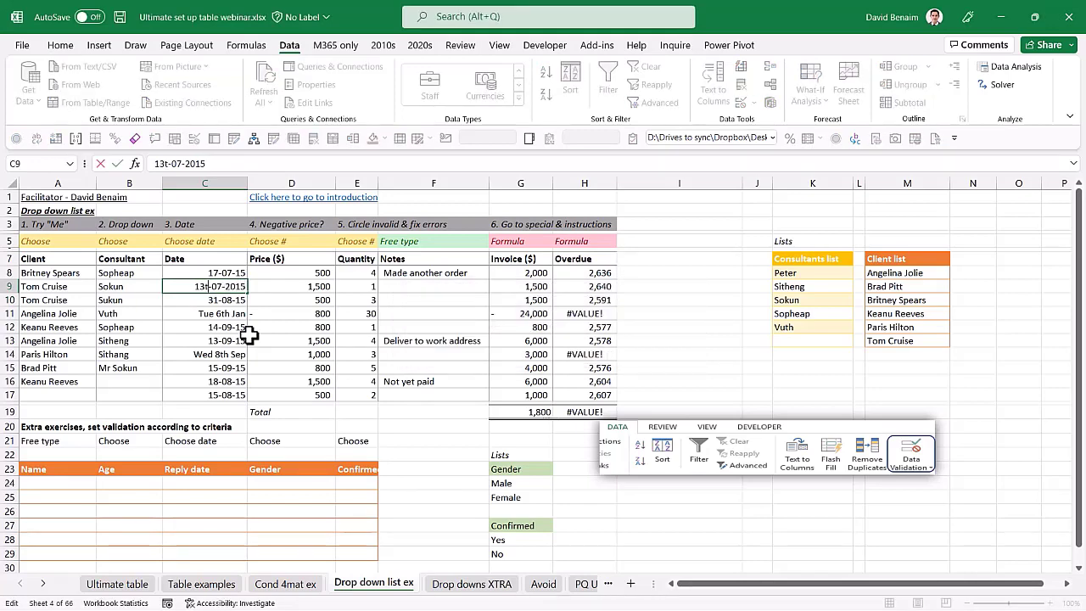
{"action": "key", "text": "Return"}
{"action": "key", "text": "Escape"}
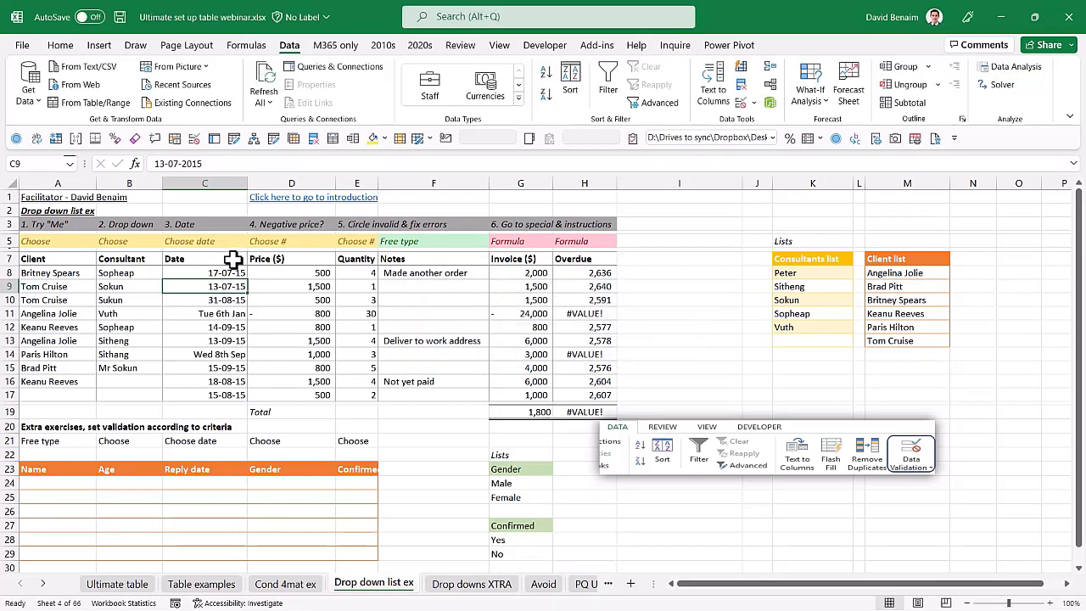
Restrict the Price and Quantity cells D8:E17 to decimal numbers greater than or equal to 0.
{"action": "left_click_drag", "start_coordinate": [223, 268], "coordinate": [227, 395]}
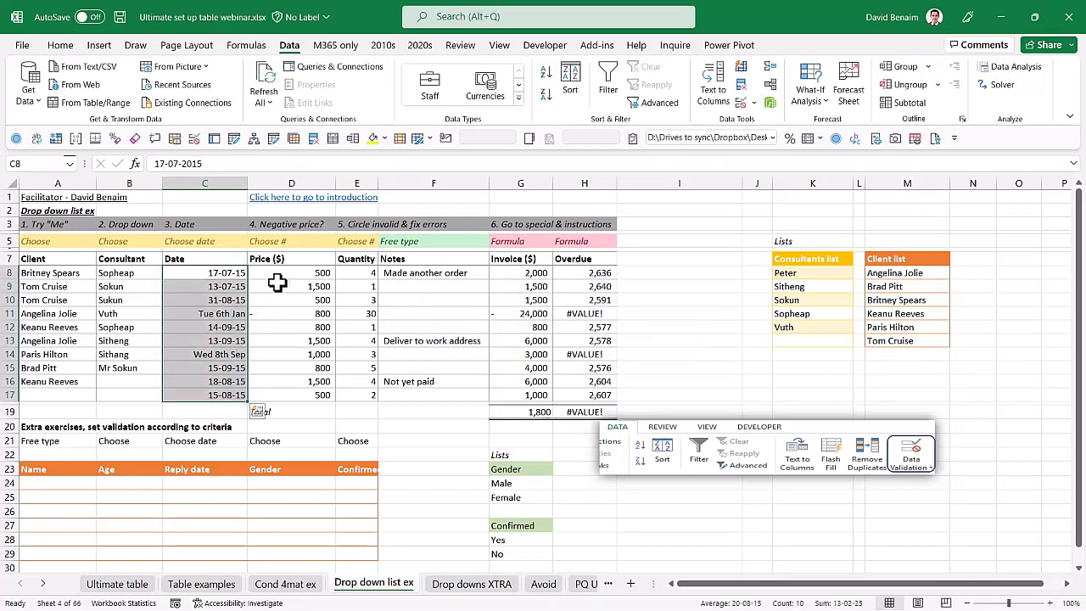
{"action": "left_click_drag", "start_coordinate": [290, 274], "coordinate": [359, 396]}
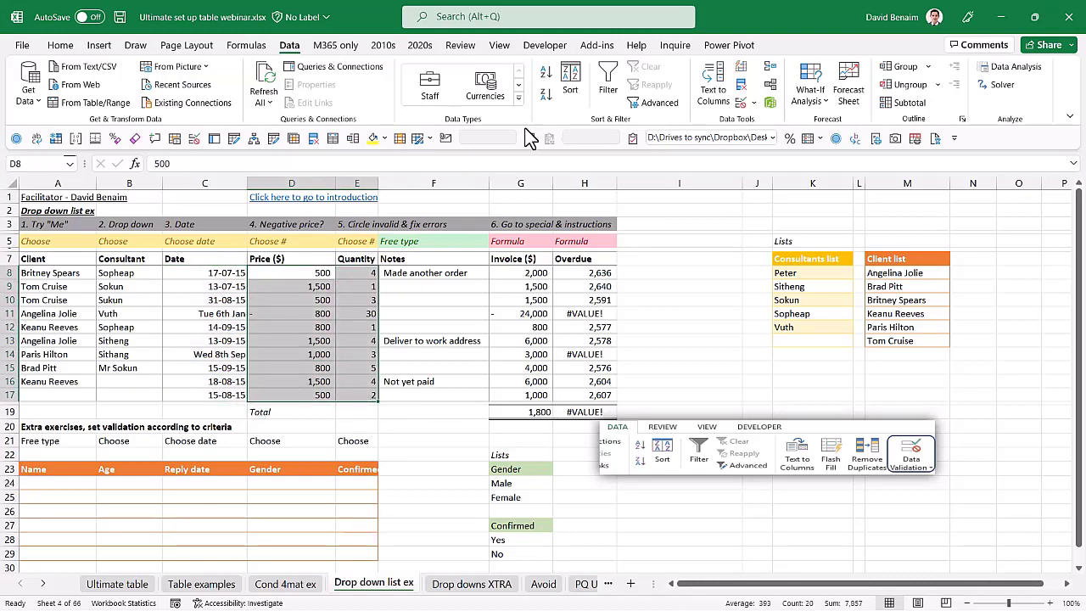
{"action": "left_click", "coordinate": [739, 103]}
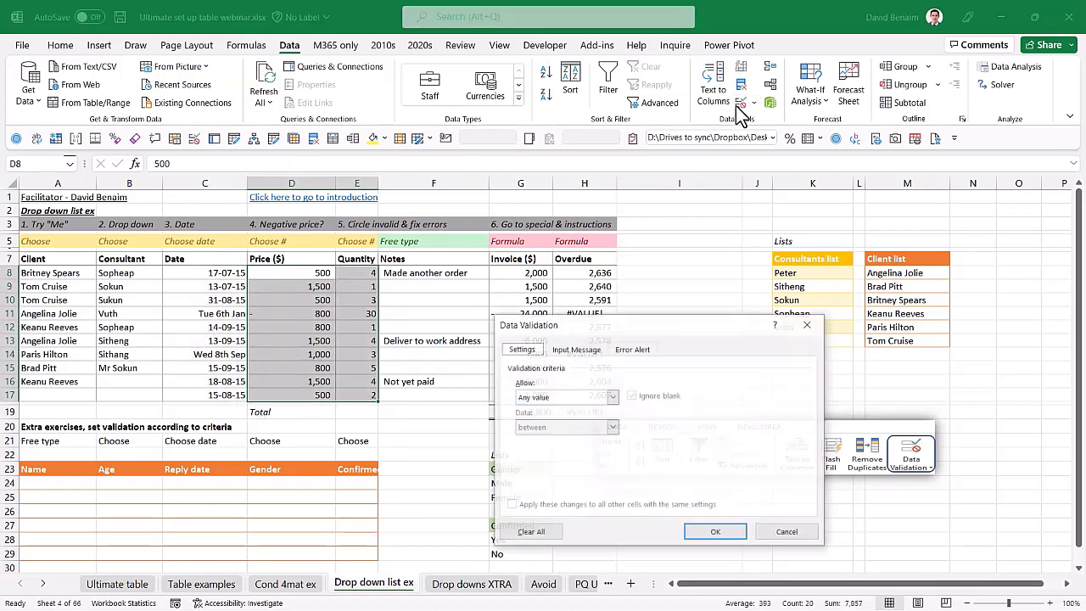
{"action": "left_click", "coordinate": [563, 400]}
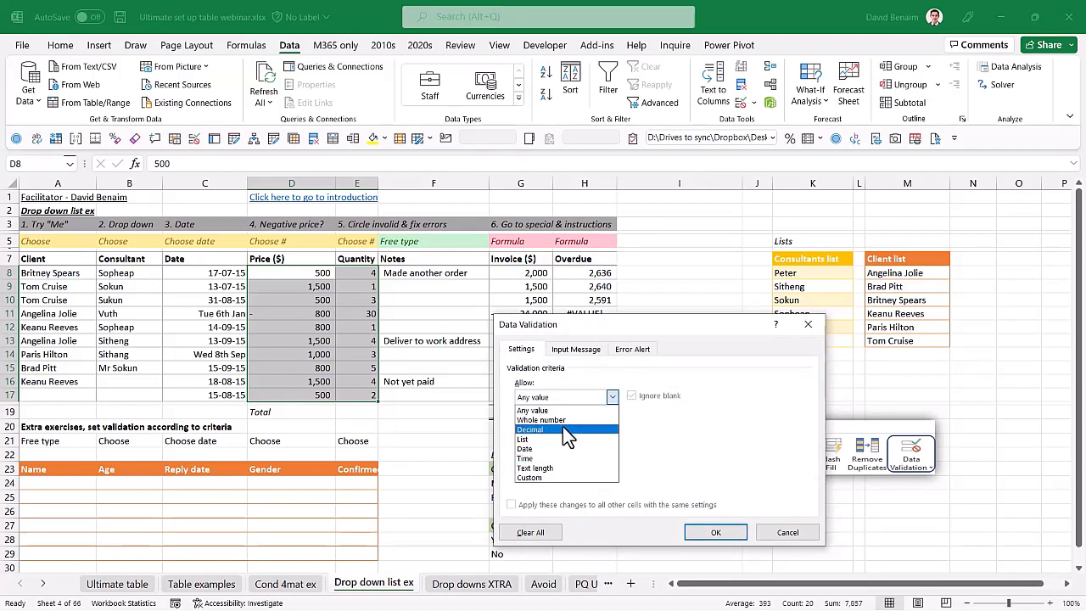
{"action": "left_click", "coordinate": [563, 428]}
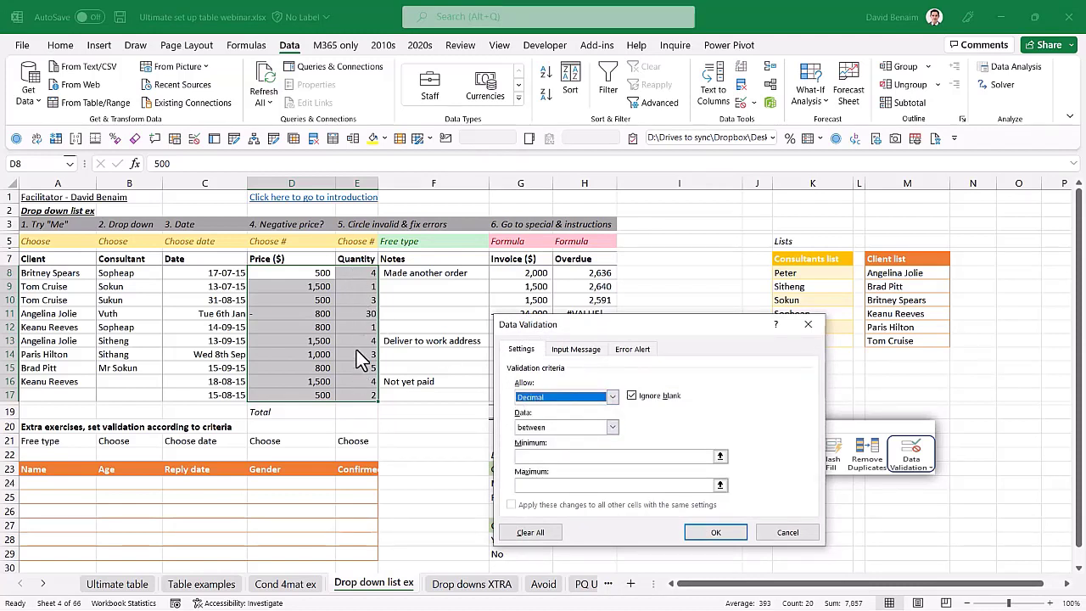
{"action": "left_click", "coordinate": [578, 427]}
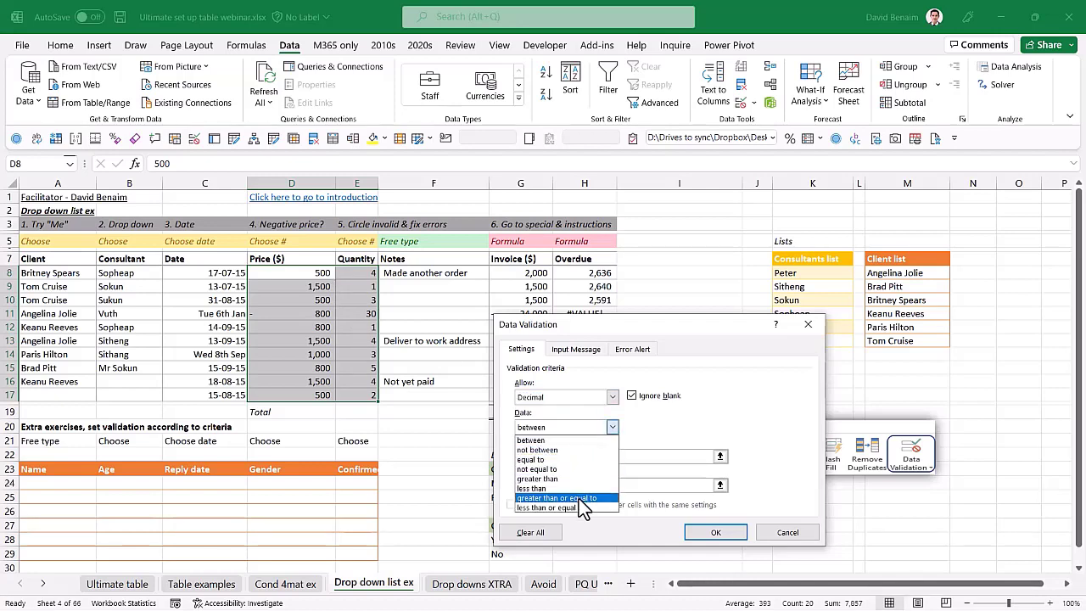
{"action": "left_click", "coordinate": [577, 505]}
{"action": "left_click", "coordinate": [559, 458]}
{"action": "type", "text": "0"}
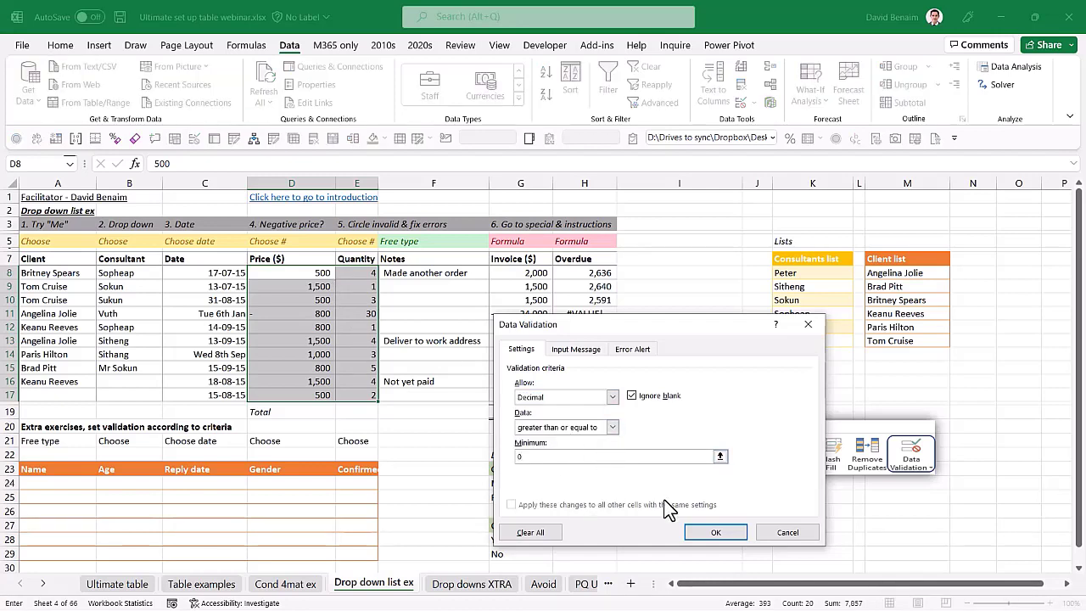
{"action": "left_click", "coordinate": [715, 532]}
Append ", in two installments" to the price in D9, inspect the invoice formula in G9, and undo the entry.
{"action": "key", "text": "Down"}
{"action": "key", "text": "Down"}
{"action": "key", "text": "Down"}
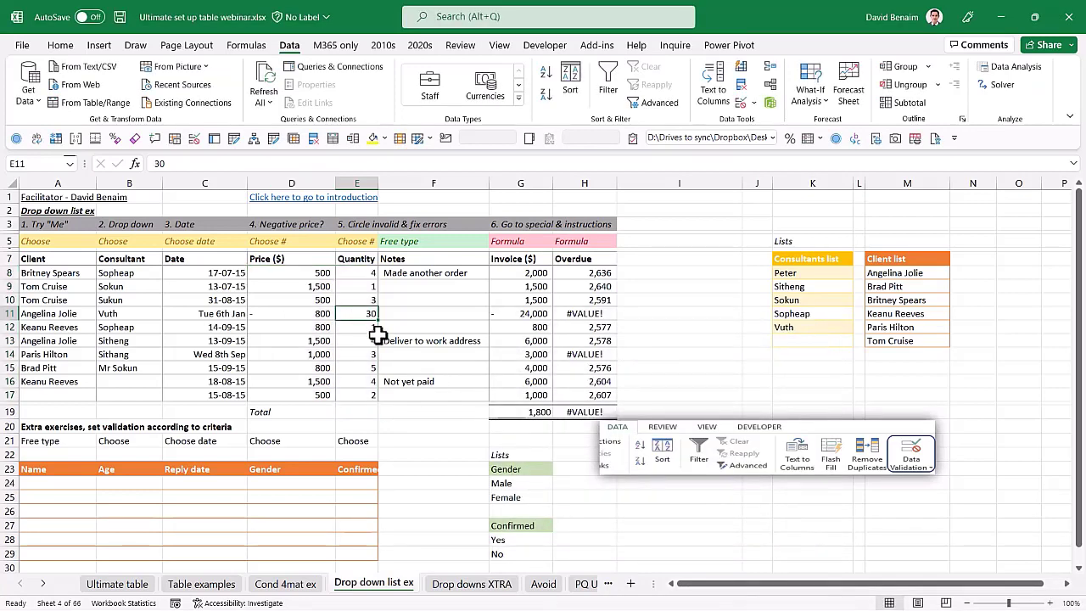
{"action": "key", "text": "Up"}
{"action": "key", "text": "Up"}
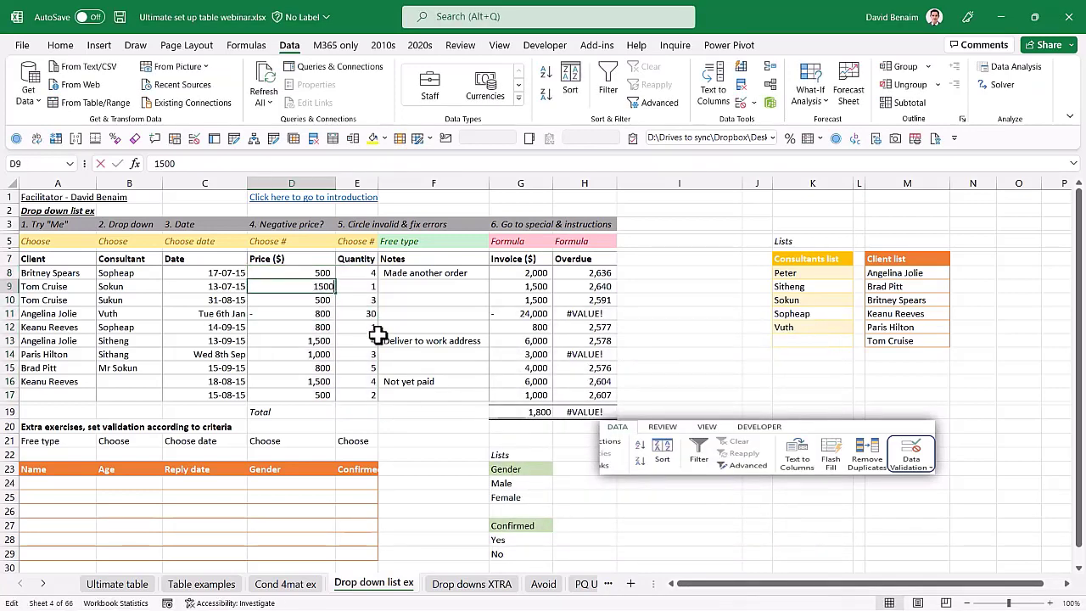
{"action": "key", "text": "F2"}
{"action": "type", "text": ", in"}
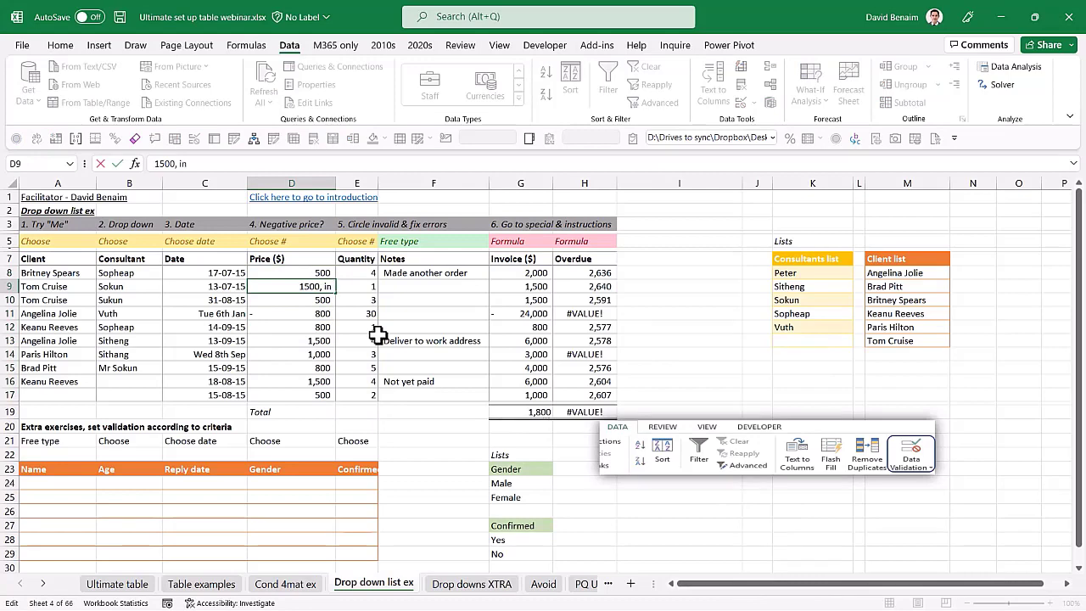
{"action": "type", "text": " two installments"}
{"action": "key", "text": "Return"}
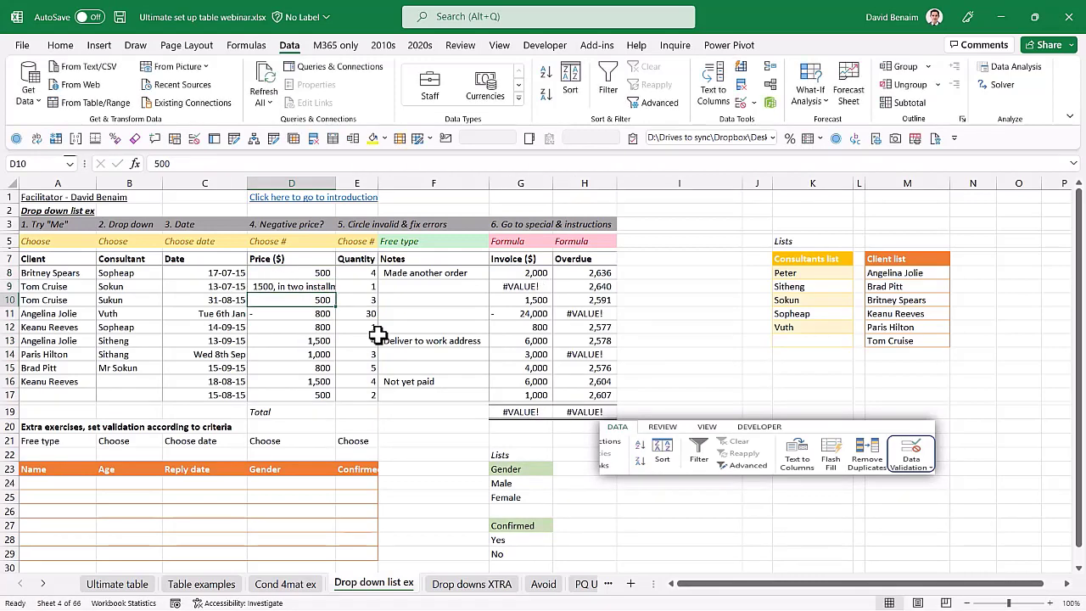
{"action": "key", "text": "Up"}
{"action": "left_click", "coordinate": [509, 291]}
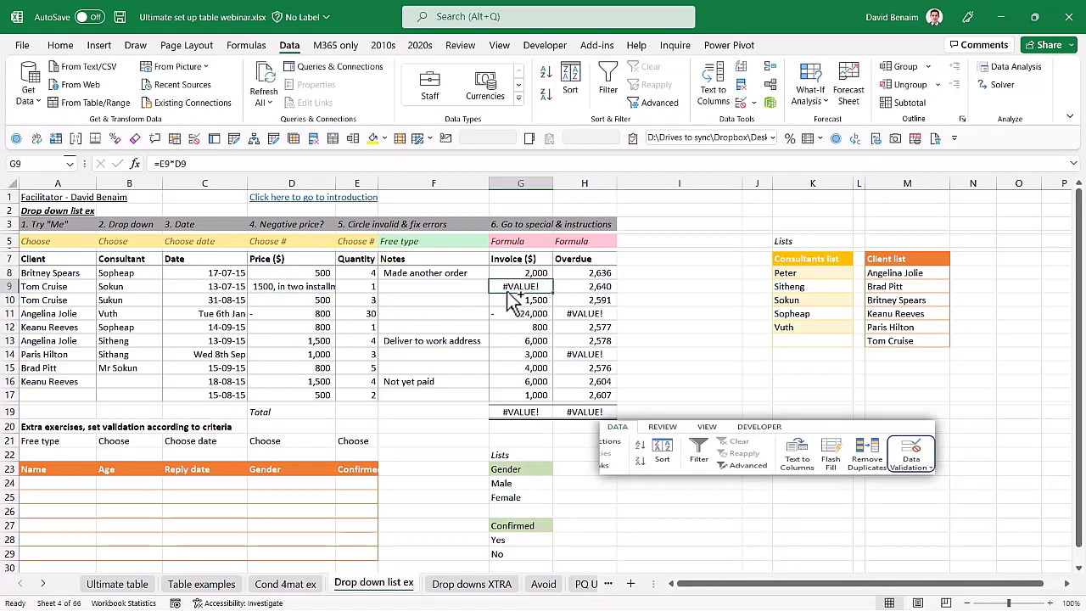
{"action": "key", "text": "ctrl+z"}
Try replacing the price in D8 with the text sadsad', and undo the entry.
{"action": "left_click", "coordinate": [291, 274]}
{"action": "type", "text": "sadsad'"}
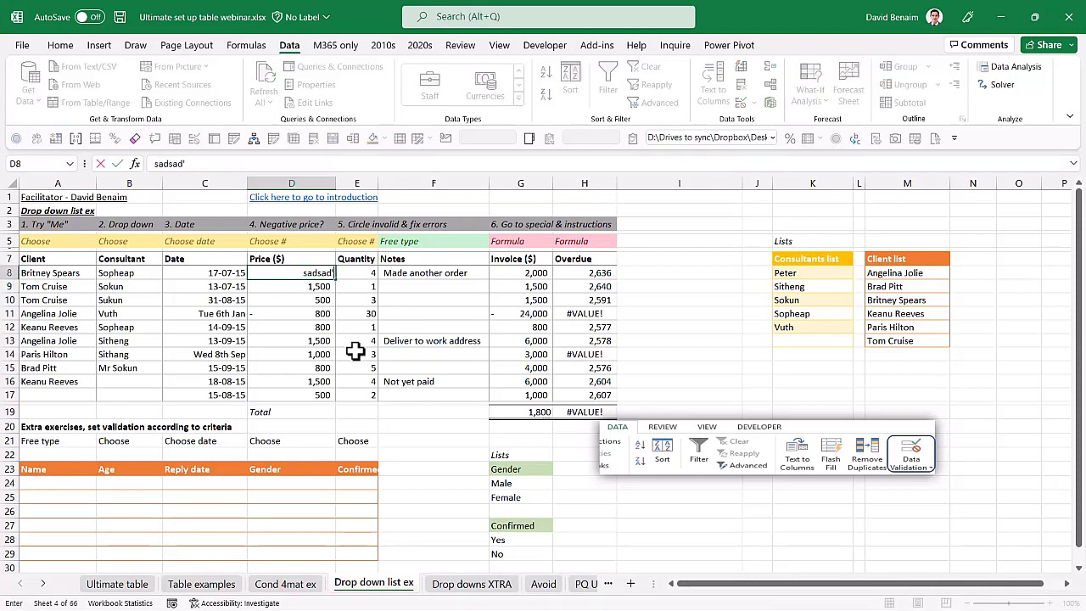
{"action": "key", "text": "Return"}
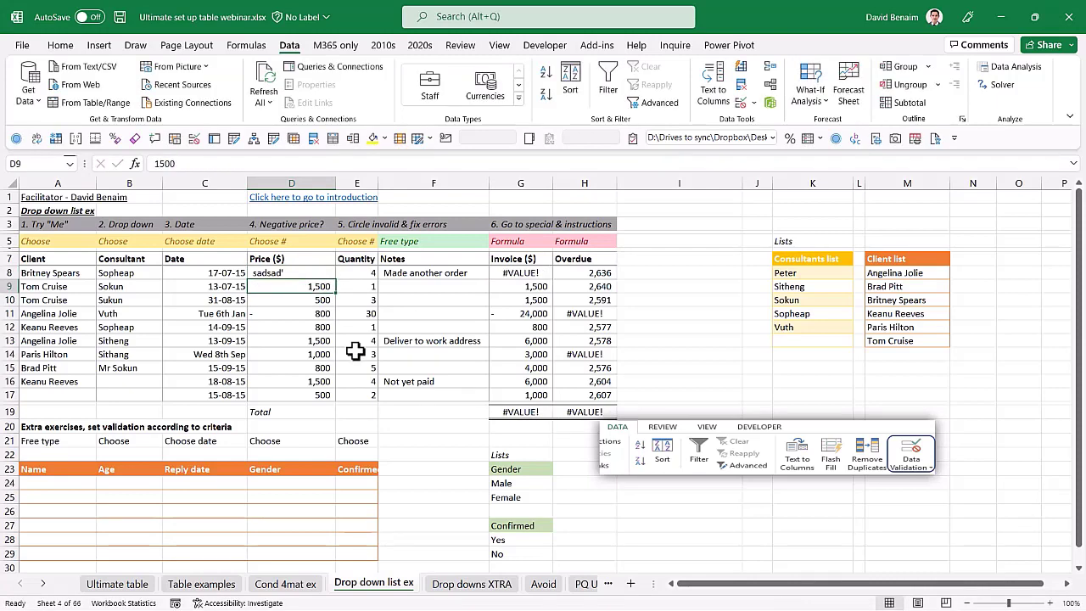
{"action": "key", "text": "ctrl+z"}
Set data validation on the Price and Quantity cells D8:E17 to allow decimals greater than or equal to 0.
{"action": "key", "text": "ctrl+shift+Down"}
{"action": "key", "text": "shift+Right"}
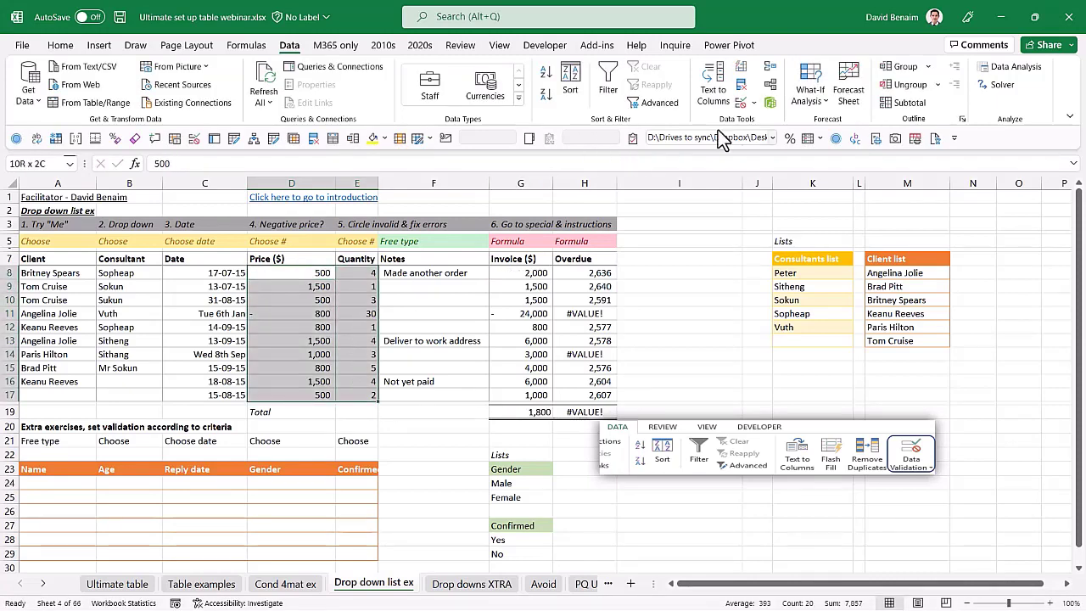
{"action": "left_click", "coordinate": [741, 102]}
{"action": "left_click", "coordinate": [553, 398]}
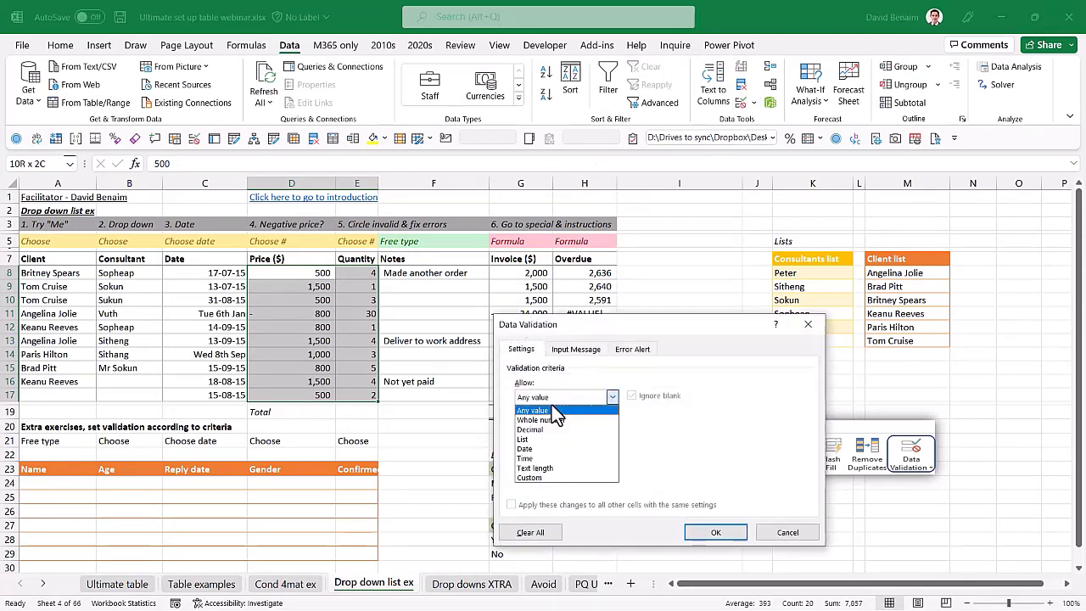
{"action": "left_click", "coordinate": [543, 429]}
{"action": "left_click", "coordinate": [560, 426]}
{"action": "left_click", "coordinate": [564, 507]}
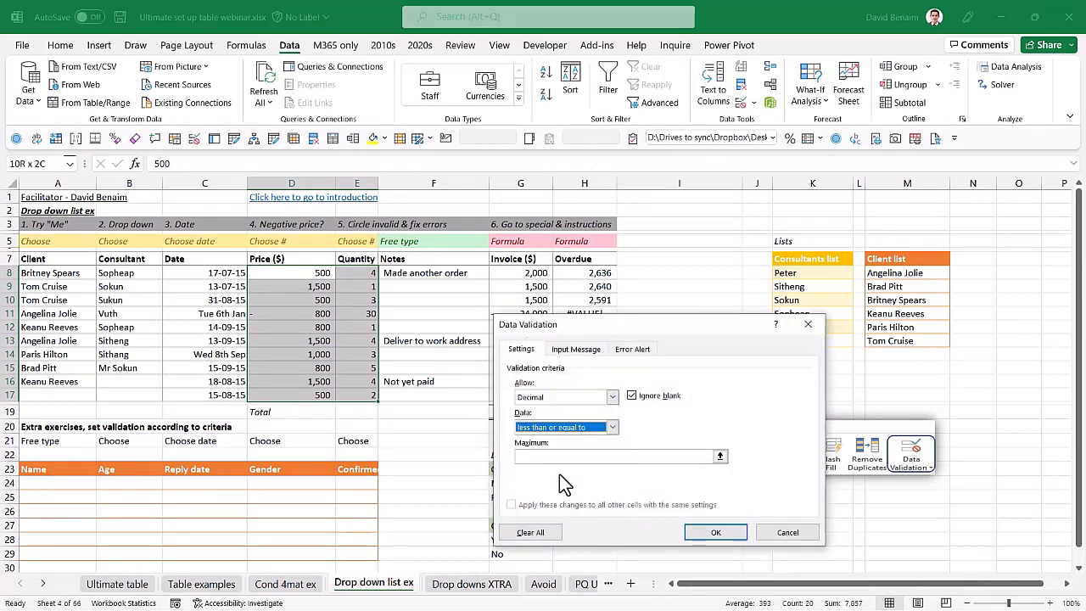
{"action": "left_click", "coordinate": [566, 427]}
{"action": "left_click", "coordinate": [566, 499]}
{"action": "left_click", "coordinate": [562, 456]}
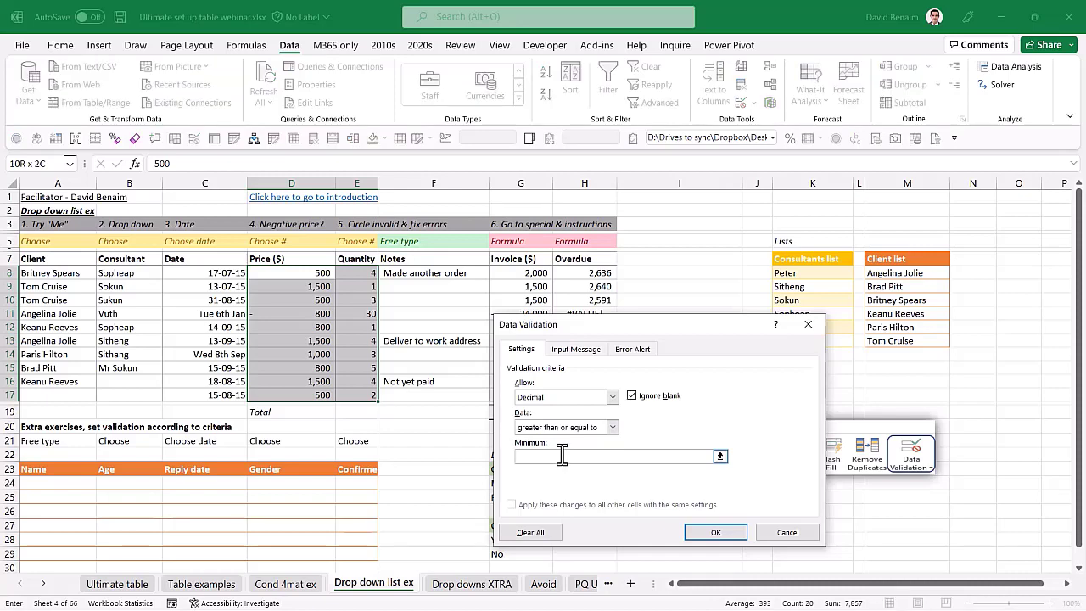
{"action": "type", "text": "0"}
Add the custom error message "whatever you want" to the validation rule and apply the rule.
{"action": "left_click", "coordinate": [627, 350]}
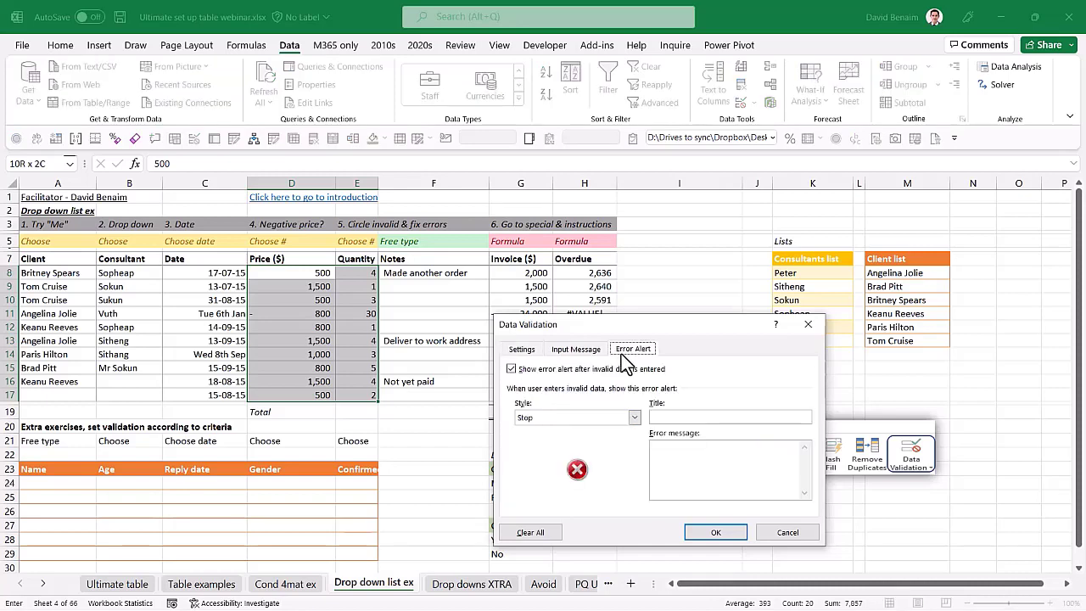
{"action": "left_click", "coordinate": [674, 449]}
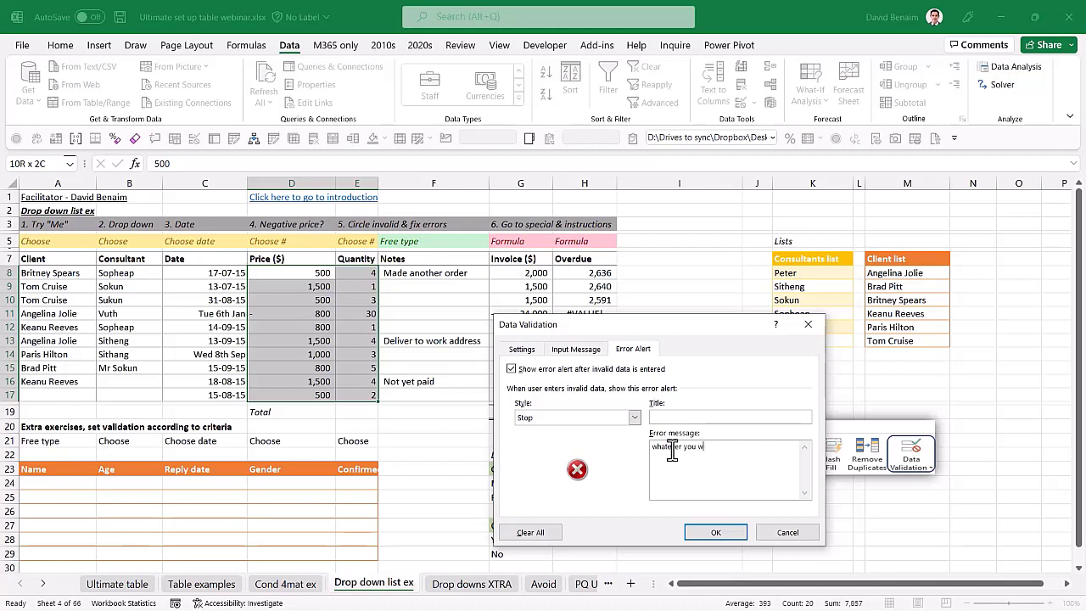
{"action": "left_click", "coordinate": [715, 532]}
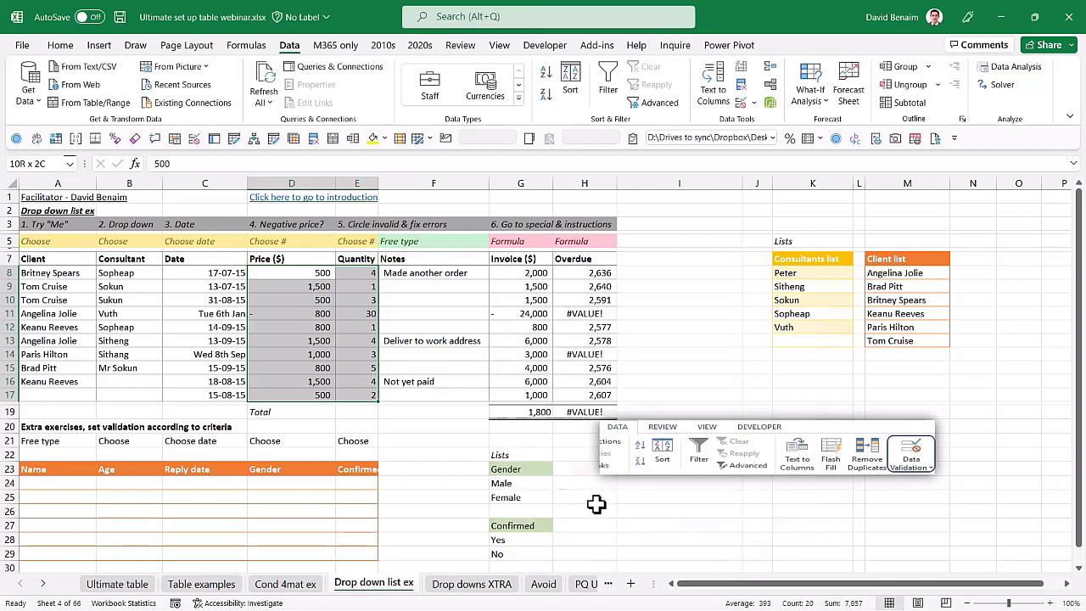
Test the price validation by trying to enter "sads" in cell D11, and cancel the entry.
{"action": "left_click", "coordinate": [320, 314]}
{"action": "type", "text": "sads"}
{"action": "key", "text": "Return"}
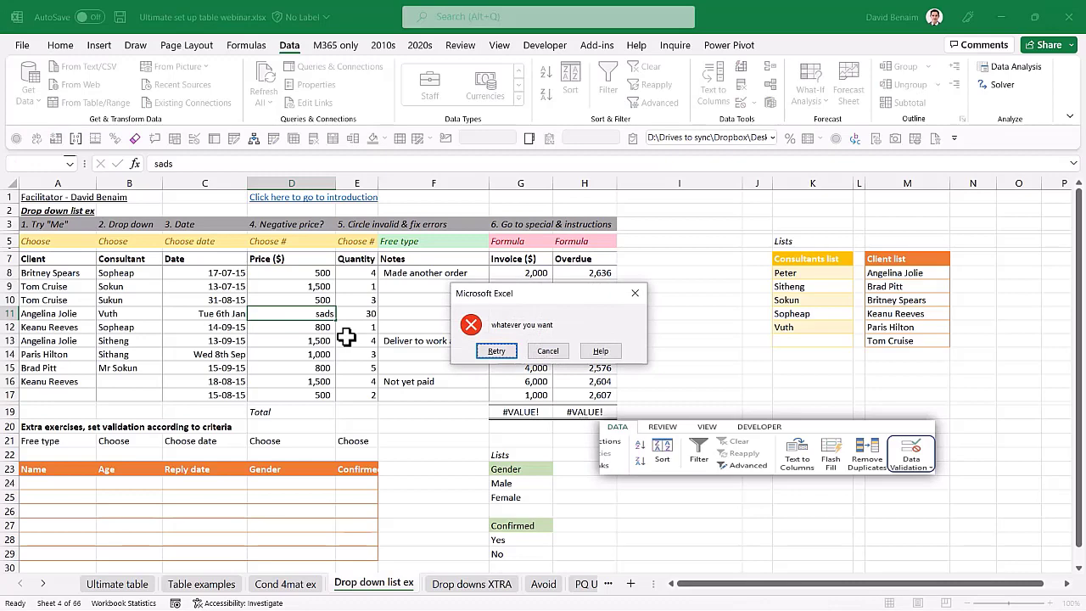
{"action": "key", "text": "Escape"}
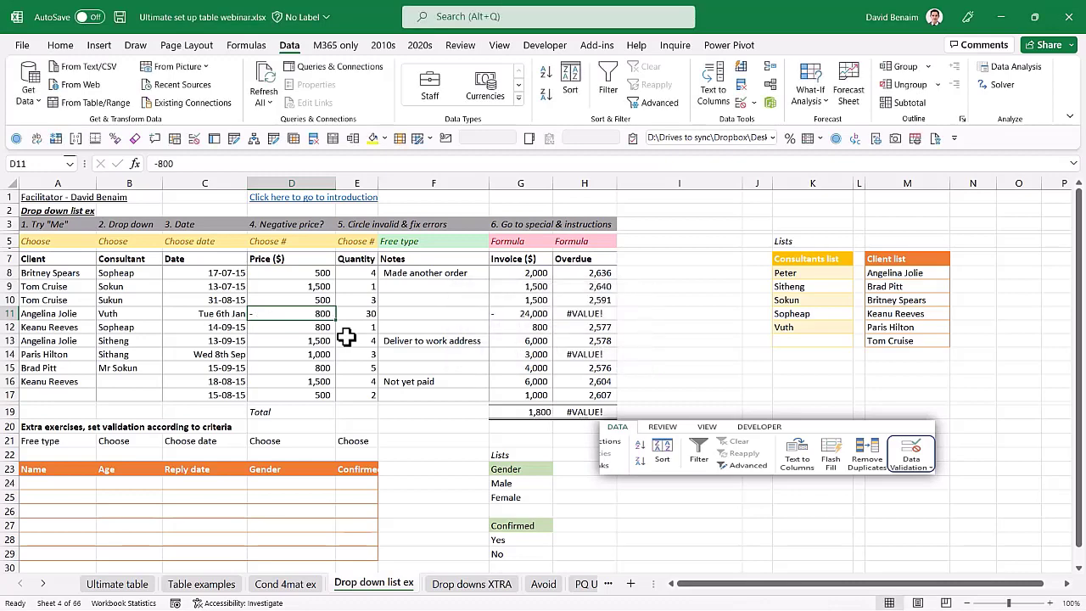
Select the Invoice and Overdue formula cells G8:H17 and look at the sheet protection commands.
{"action": "left_click", "coordinate": [536, 300]}
{"action": "left_click_drag", "start_coordinate": [526, 272], "coordinate": [585, 396]}
{"action": "left_click", "coordinate": [460, 46]}
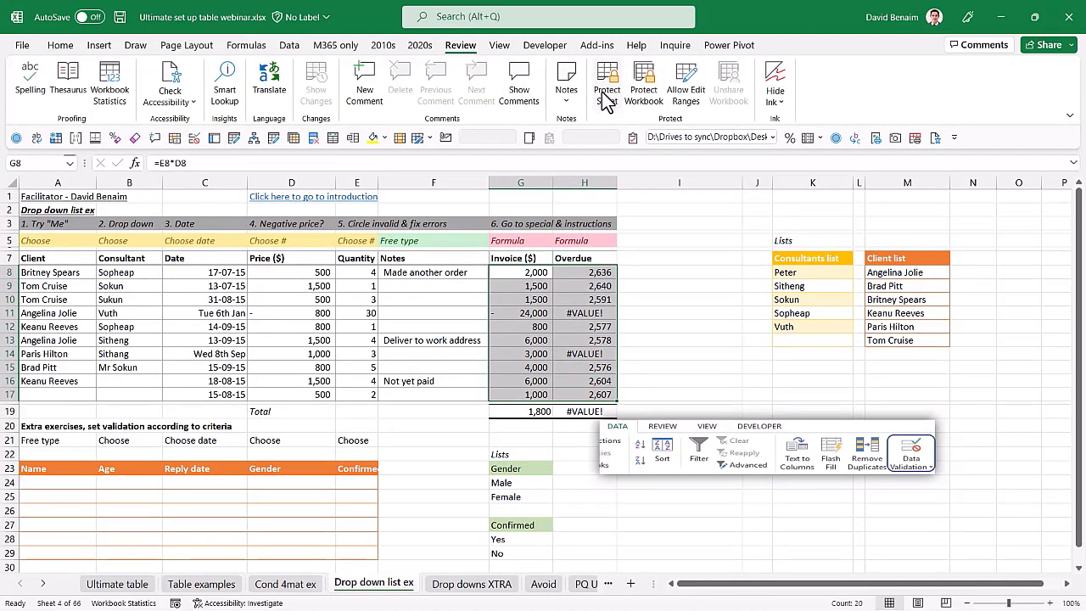
{"action": "left_click", "coordinate": [696, 211]}
Enter the formula =G9+H9 in cell H1.
{"action": "left_click", "coordinate": [601, 196]}
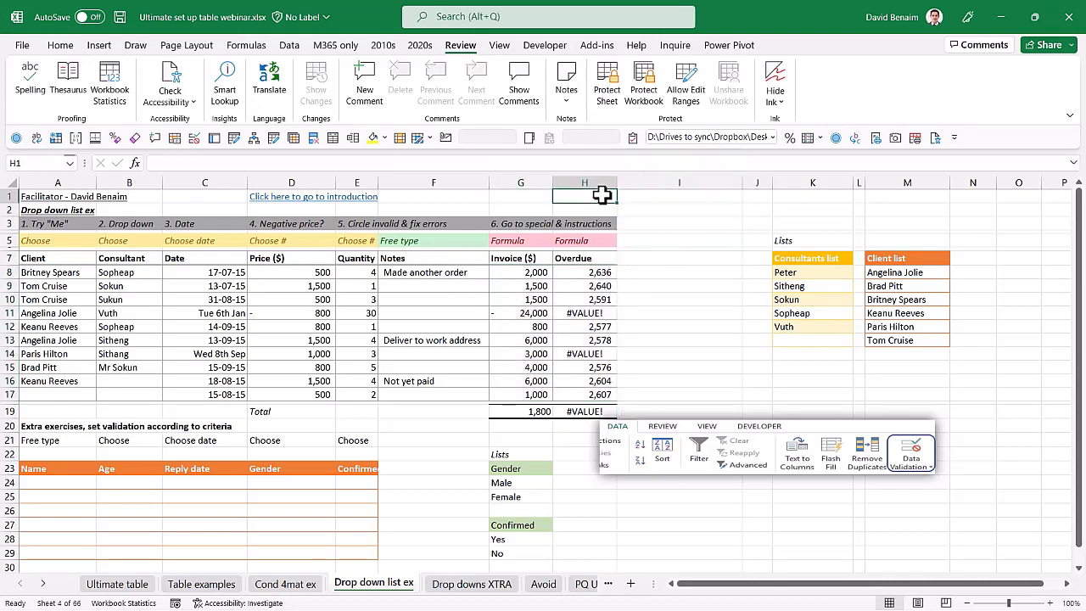
{"action": "type", "text": "="}
{"action": "key", "text": "Down"}
{"action": "key", "text": "Down"}
{"action": "key", "text": "Down"}
{"action": "key", "text": "Down"}
{"action": "key", "text": "Down"}
{"action": "key", "text": "Down"}
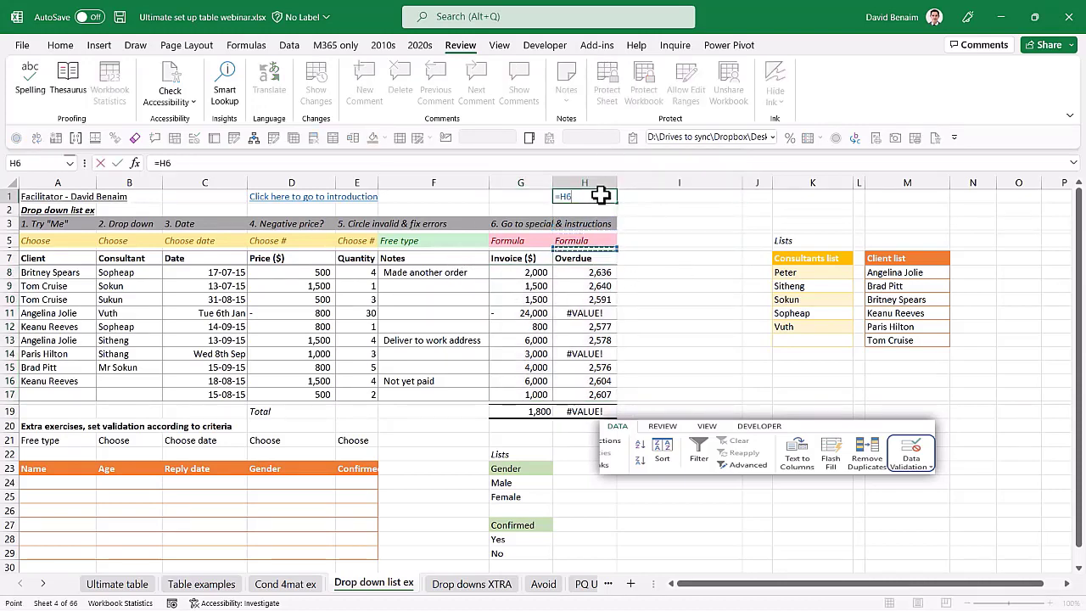
{"action": "key", "text": "Left"}
{"action": "type", "text": "+"}
{"action": "key", "text": "Down"}
{"action": "key", "text": "Down"}
{"action": "key", "text": "Down"}
{"action": "key", "text": "Down"}
{"action": "key", "text": "Down"}
{"action": "key", "text": "Down"}
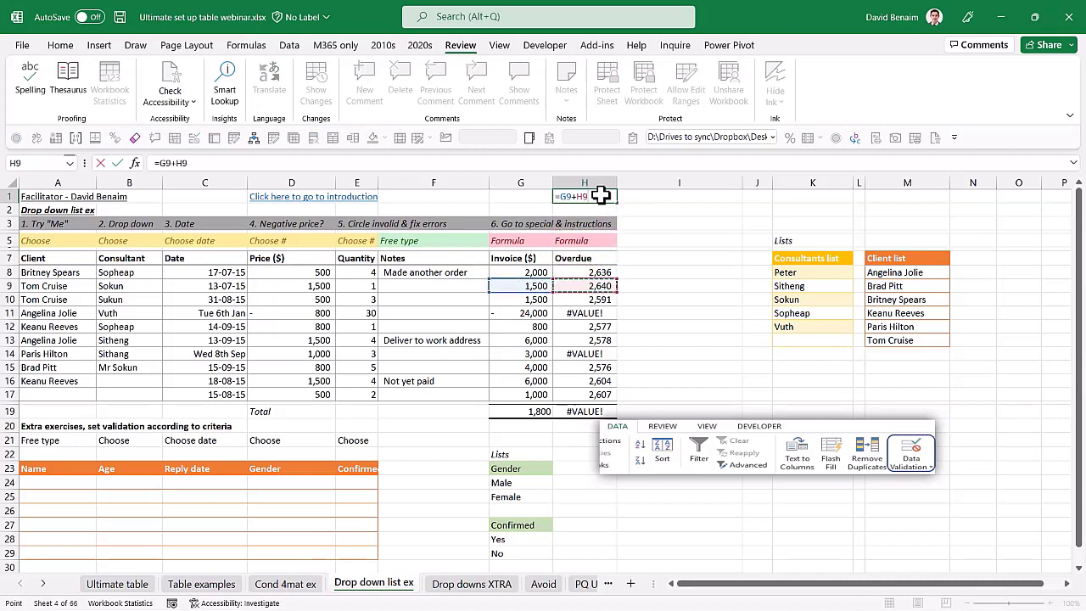
{"action": "key", "text": "Return"}
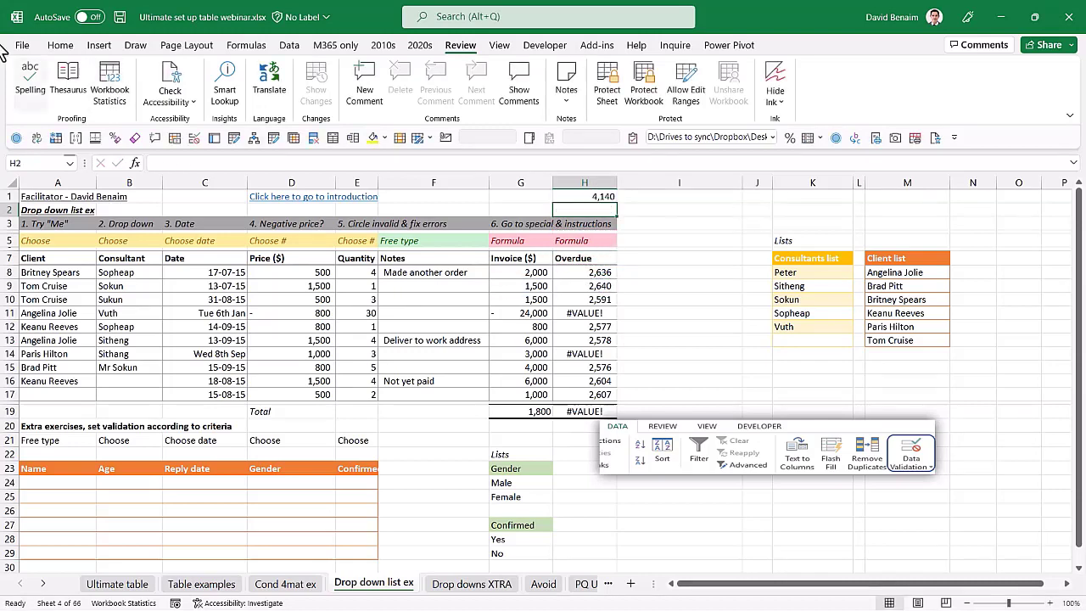
Select all the cells on the sheet that contain formulas.
{"action": "left_click", "coordinate": [71, 49]}
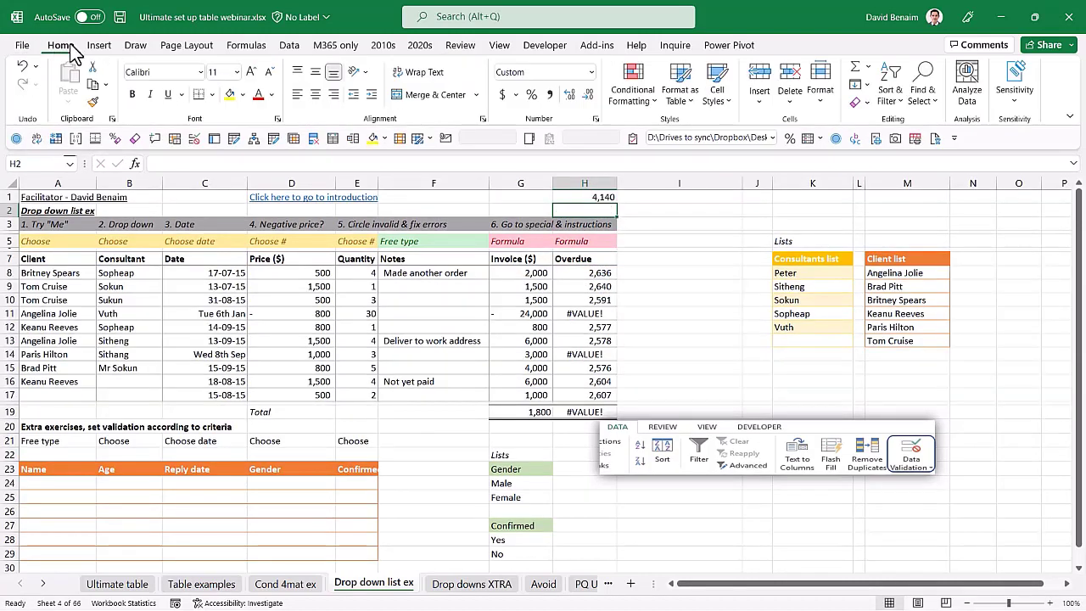
{"action": "left_click", "coordinate": [920, 95]}
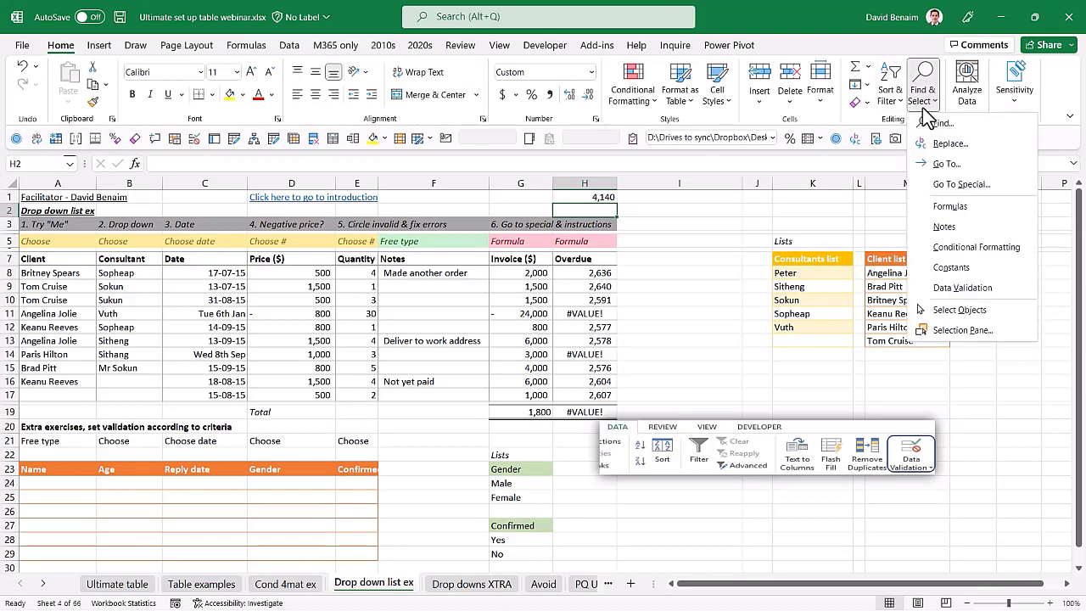
{"action": "left_click", "coordinate": [947, 206]}
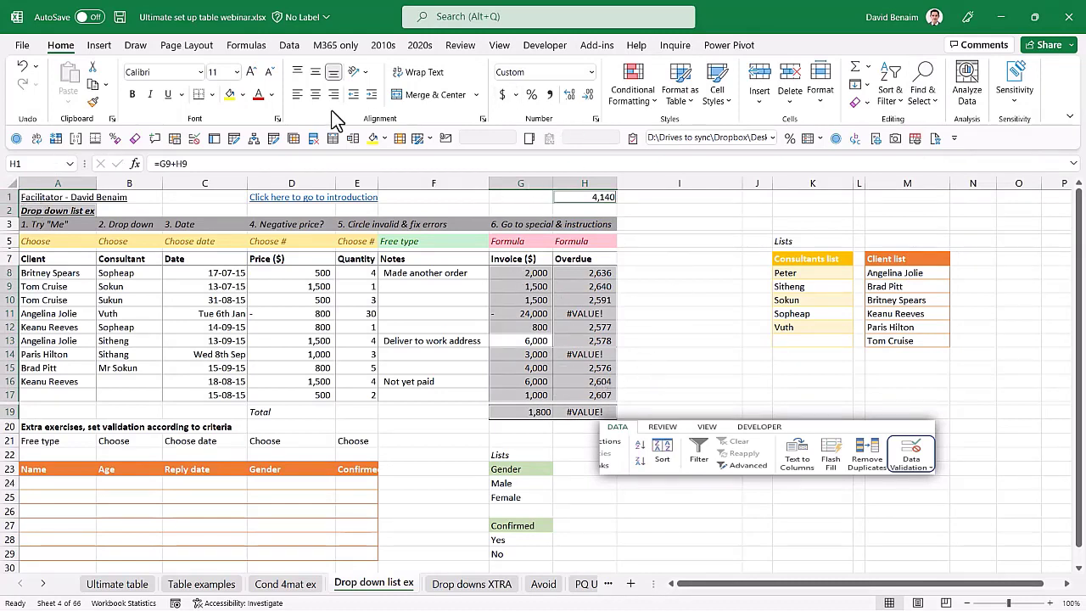
Add a data validation rule to the selected formula cells that allows only a decimal equal to 69.52184.
{"action": "left_click", "coordinate": [289, 48]}
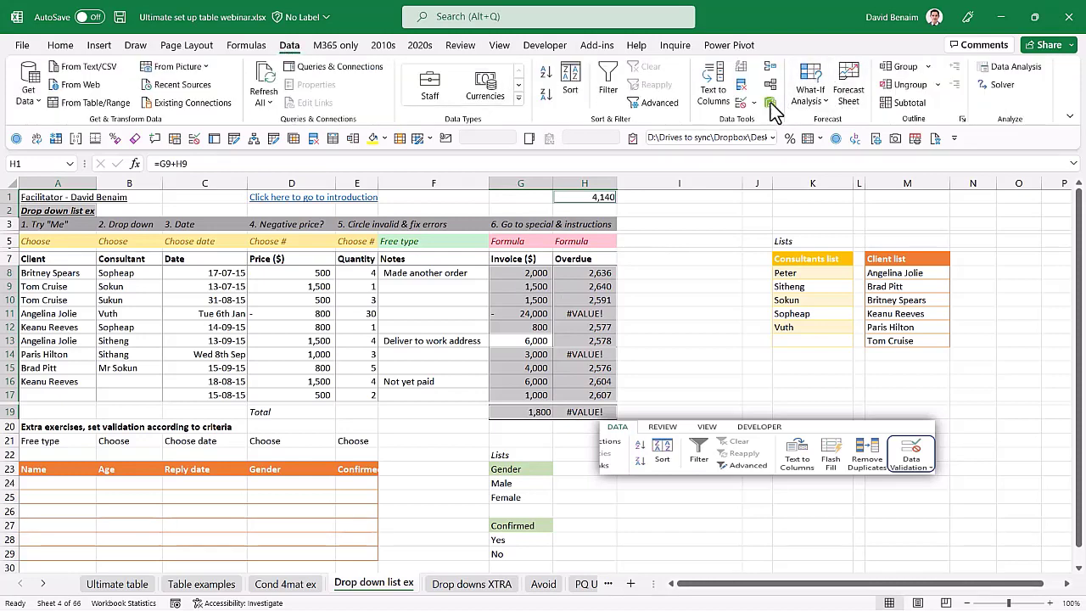
{"action": "left_click", "coordinate": [741, 103]}
{"action": "left_click", "coordinate": [522, 350]}
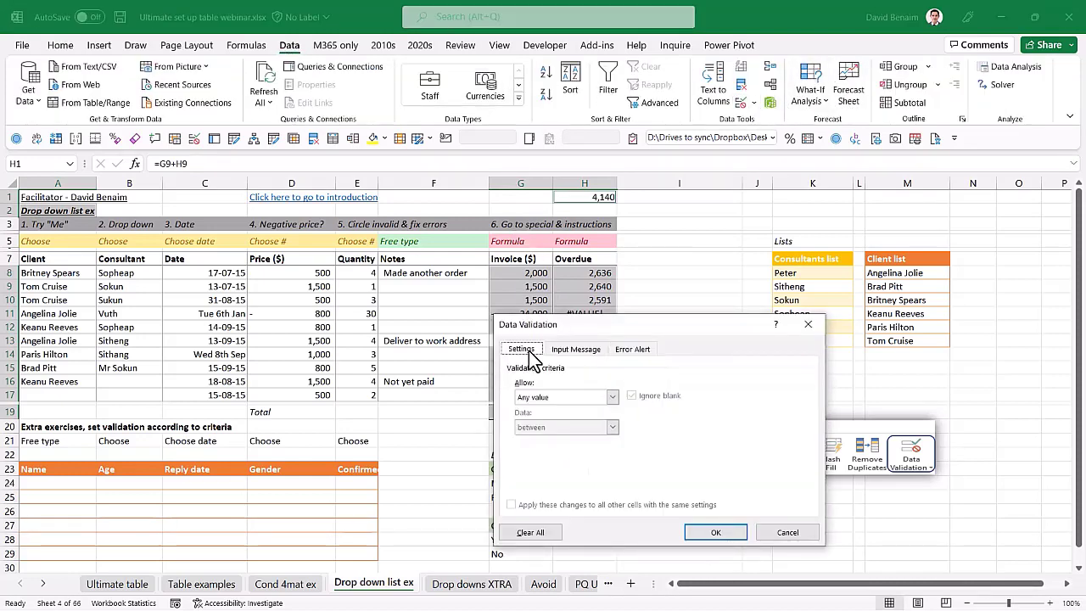
{"action": "left_click", "coordinate": [559, 398]}
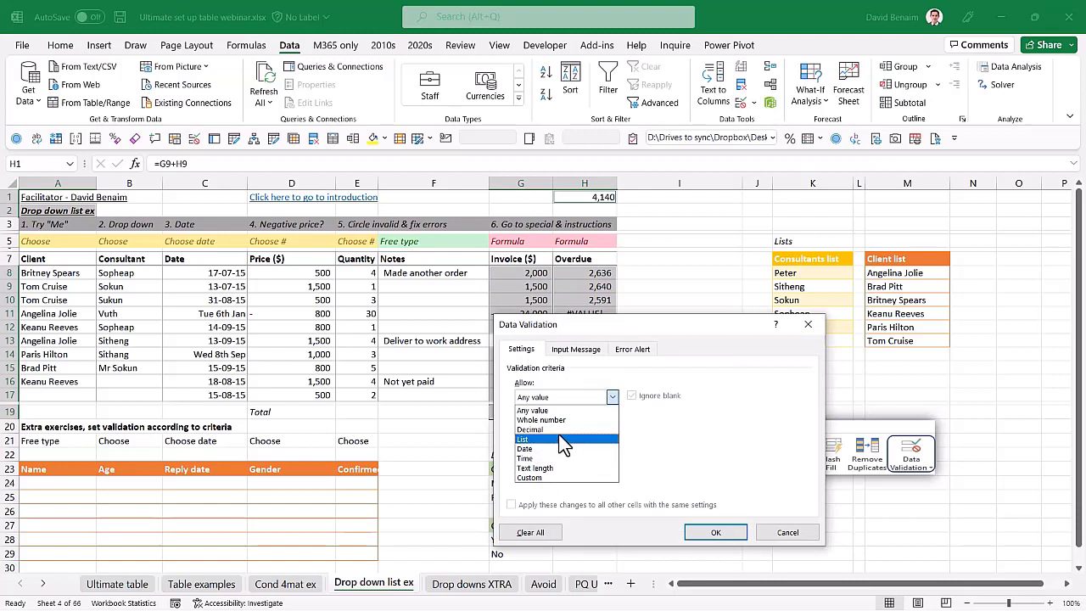
{"action": "left_click", "coordinate": [559, 430]}
{"action": "left_click", "coordinate": [558, 427]}
{"action": "left_click", "coordinate": [556, 475]}
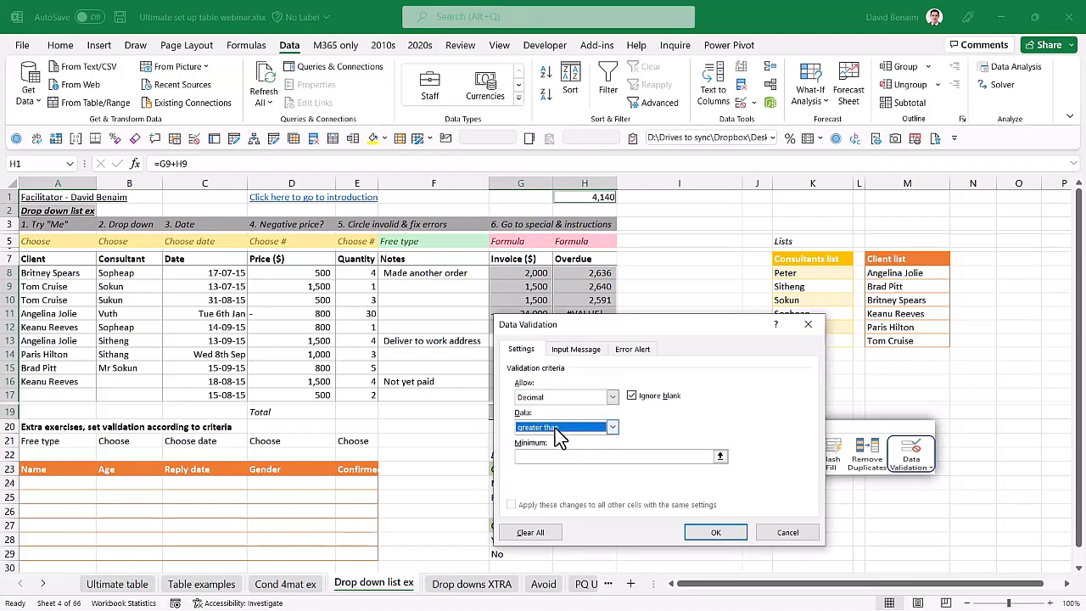
{"action": "key", "text": "alt+Down"}
{"action": "key", "text": "Up"}
{"action": "key", "text": "Return"}
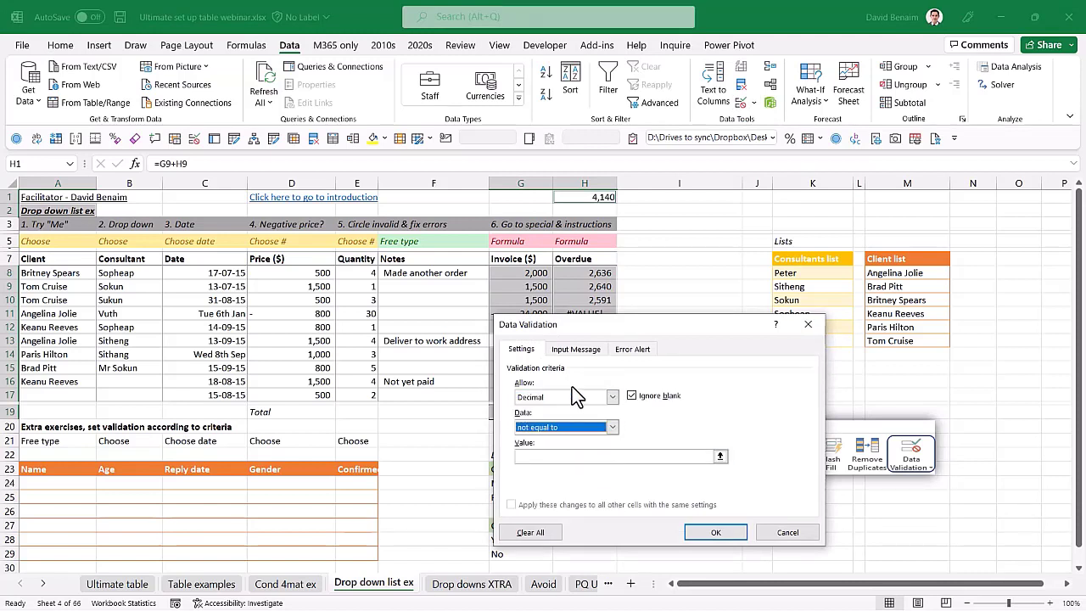
{"action": "left_click", "coordinate": [612, 426]}
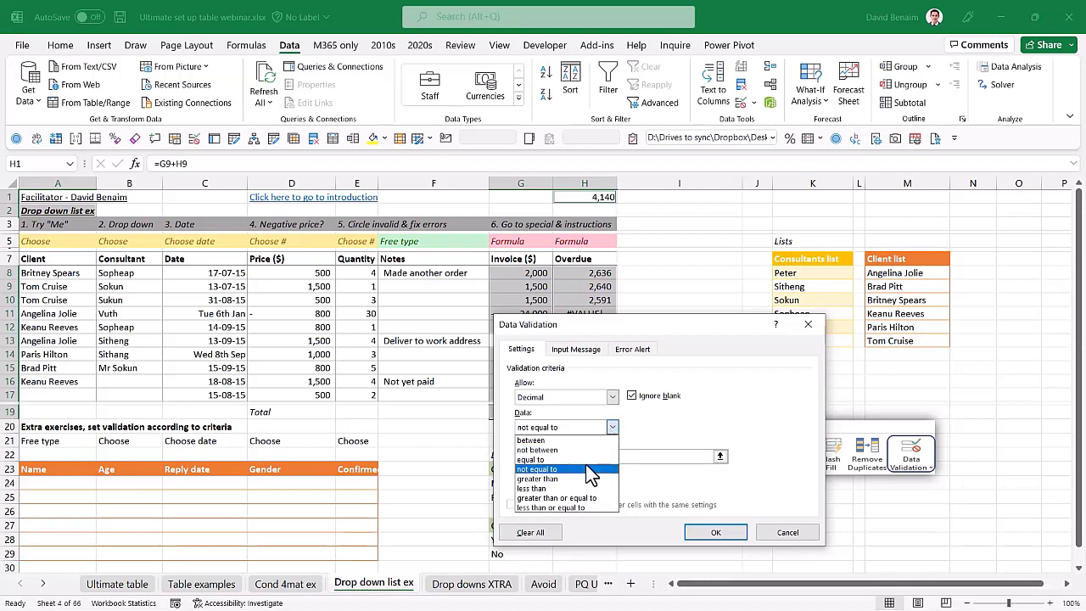
{"action": "left_click", "coordinate": [582, 459]}
{"action": "left_click", "coordinate": [575, 459]}
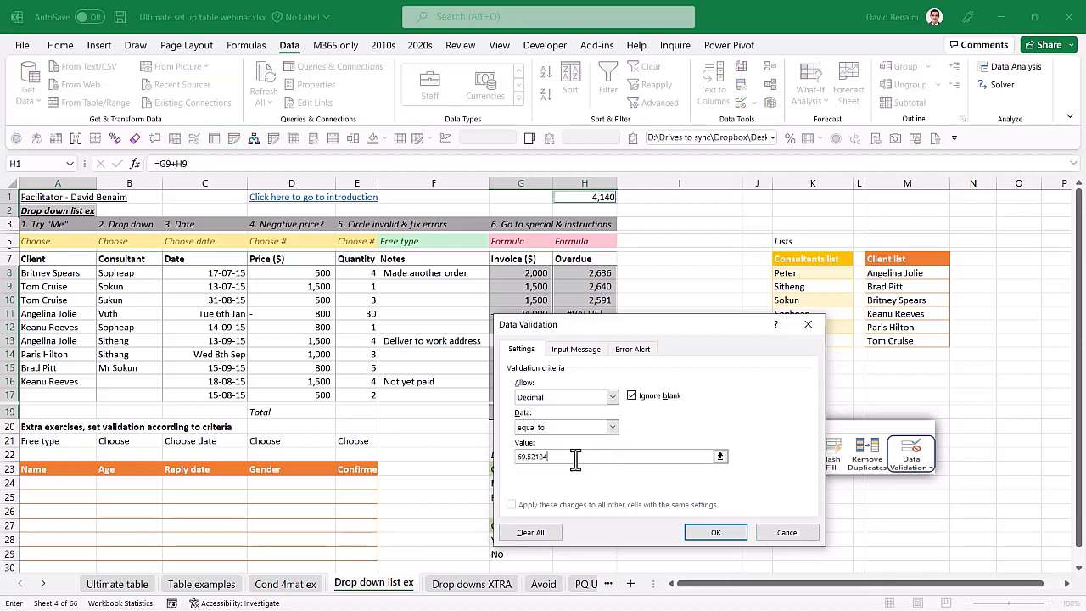
{"action": "left_click", "coordinate": [717, 532]}
{"action": "left_click", "coordinate": [688, 320]}
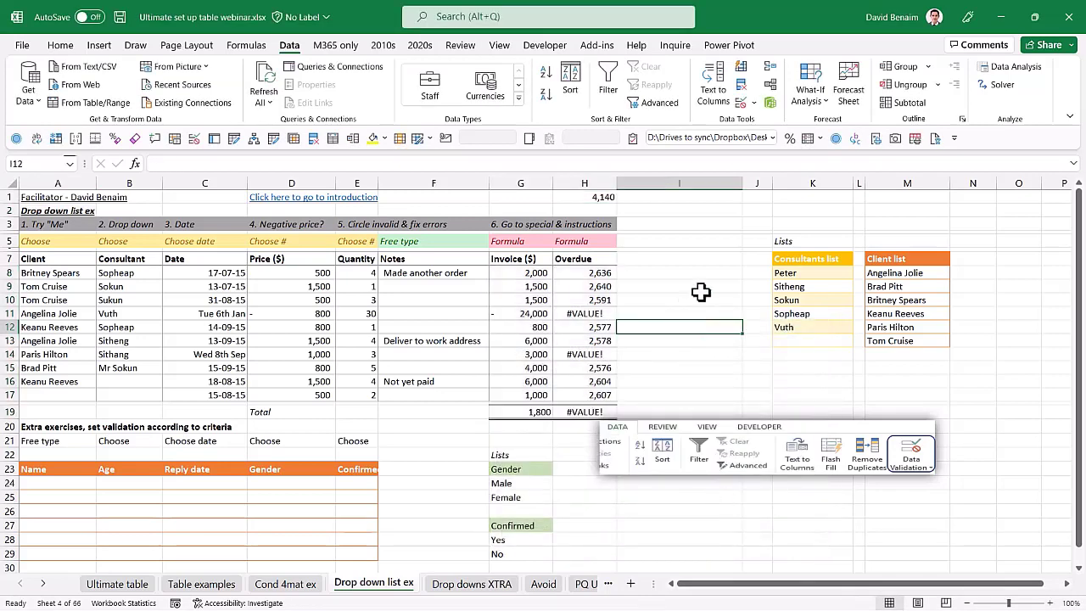
Test the formula protection by trying to enter 3782323 in Invoice cell G9, and cancel the entry.
{"action": "left_click", "coordinate": [550, 288]}
{"action": "type", "text": "3782323"}
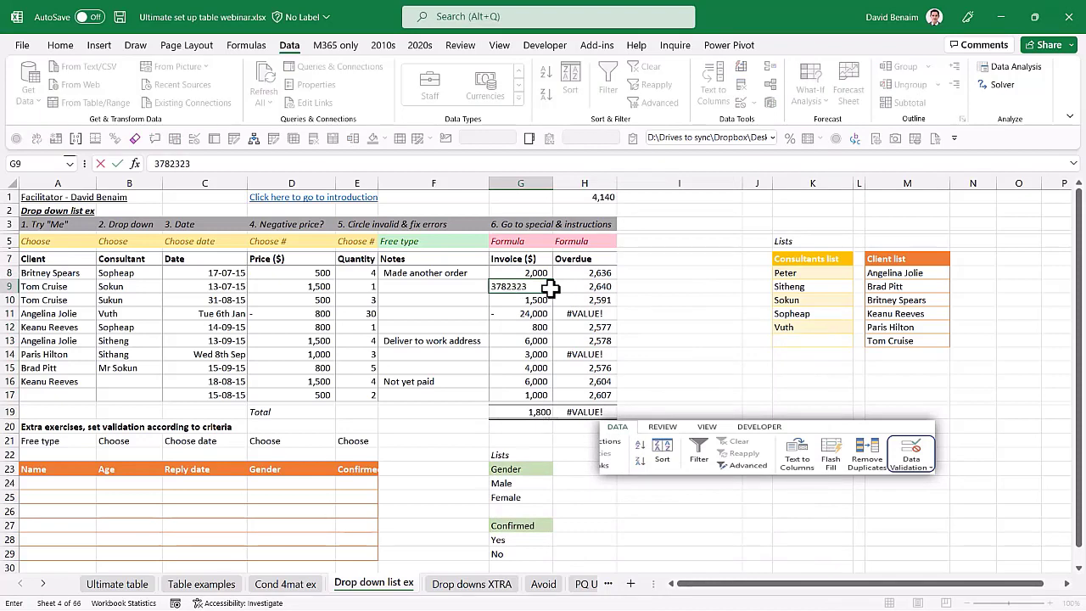
{"action": "key", "text": "Return"}
{"action": "key", "text": "Escape"}
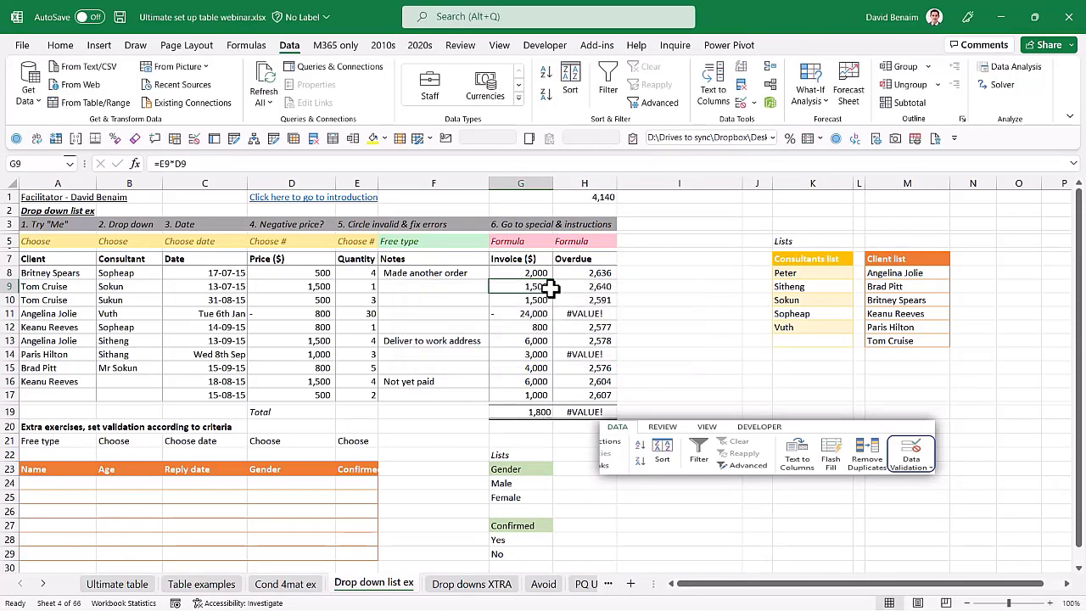
Try to overwrite the sheet title formula in cell A2 with "dassd", and cancel the entry.
{"action": "left_click", "coordinate": [60, 209]}
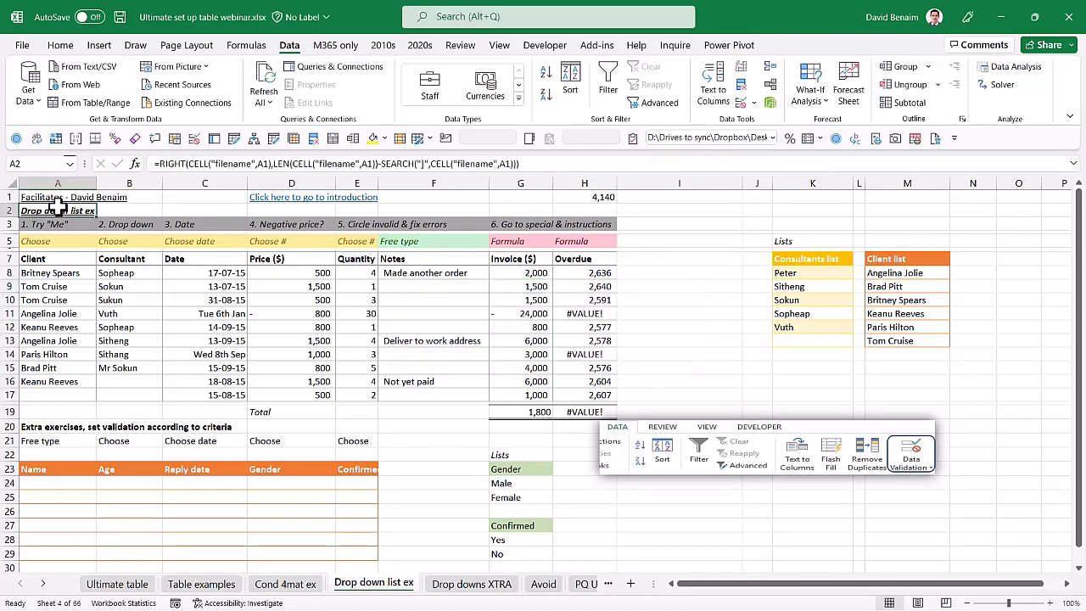
{"action": "type", "text": "dassd"}
{"action": "key", "text": "Return"}
{"action": "key", "text": "Escape"}
Rename the current worksheet as "Drop down".
{"action": "double_click", "coordinate": [378, 583]}
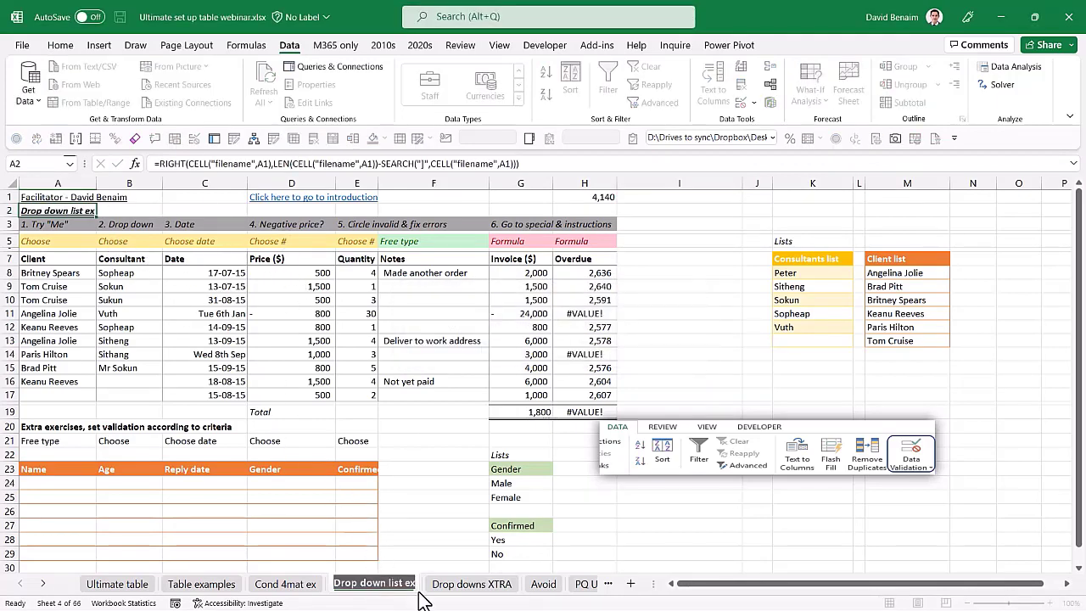
{"action": "double_click", "coordinate": [411, 586]}
{"action": "key", "text": "BackSpace"}
{"action": "key", "text": "Return"}
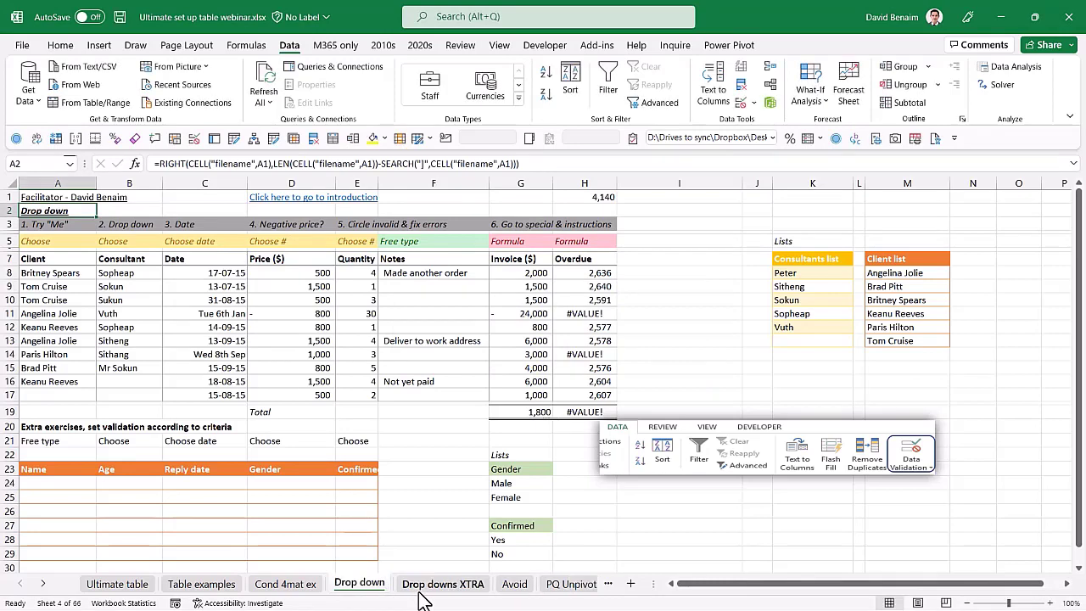
{"action": "left_click", "coordinate": [425, 343]}
{"action": "left_click", "coordinate": [444, 291]}
{"action": "left_click", "coordinate": [445, 313]}
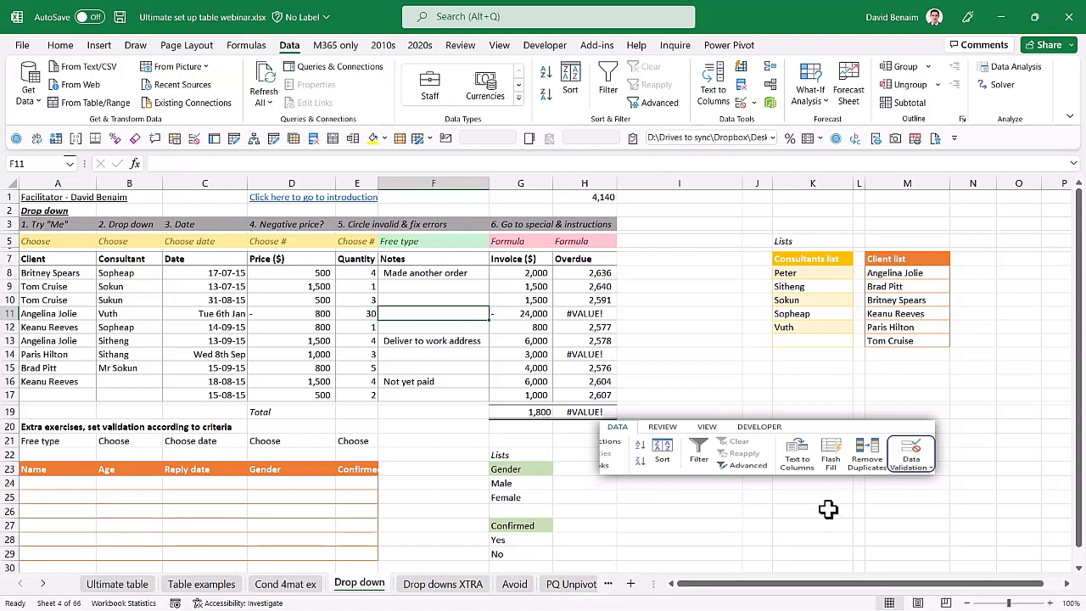
Enter "Mispelled" in cell K26 and "17 but not paid" in cell L26.
{"action": "mouse_move", "coordinate": [826, 509]}
{"action": "left_mouse_down"}
{"action": "mouse_move", "coordinate": [826, 539]}
{"action": "mouse_move", "coordinate": [811, 514]}
{"action": "left_mouse_up"}
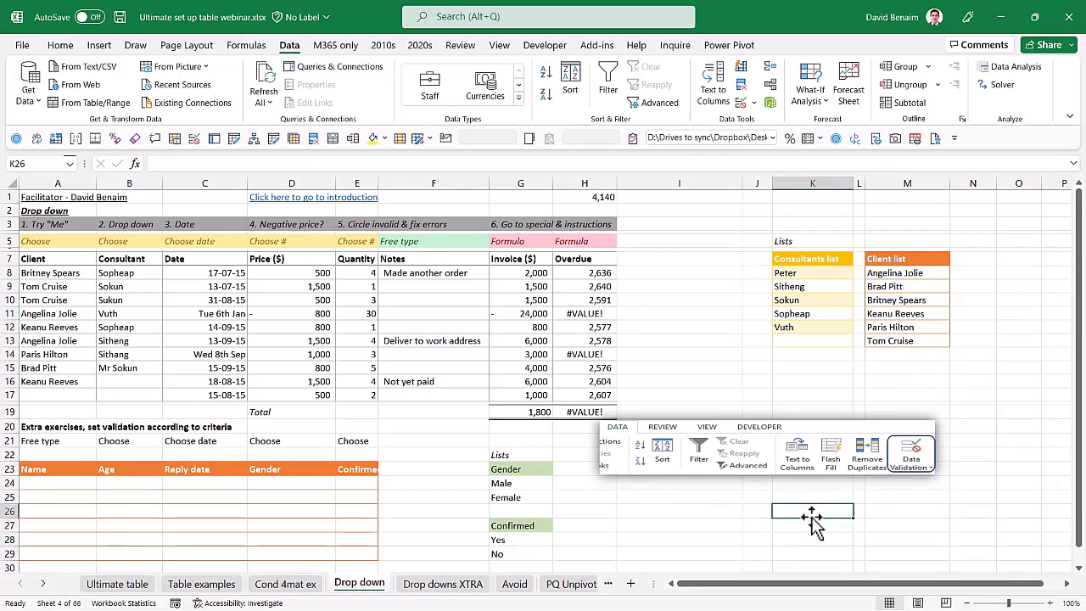
{"action": "type", "text": "Mispelled"}
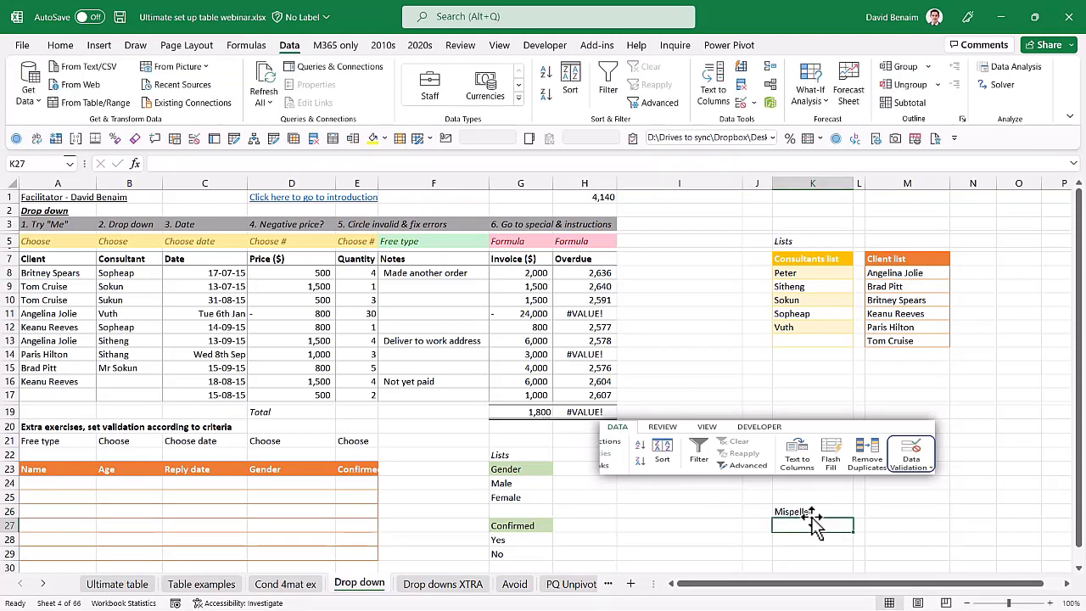
{"action": "key", "text": "Tab"}
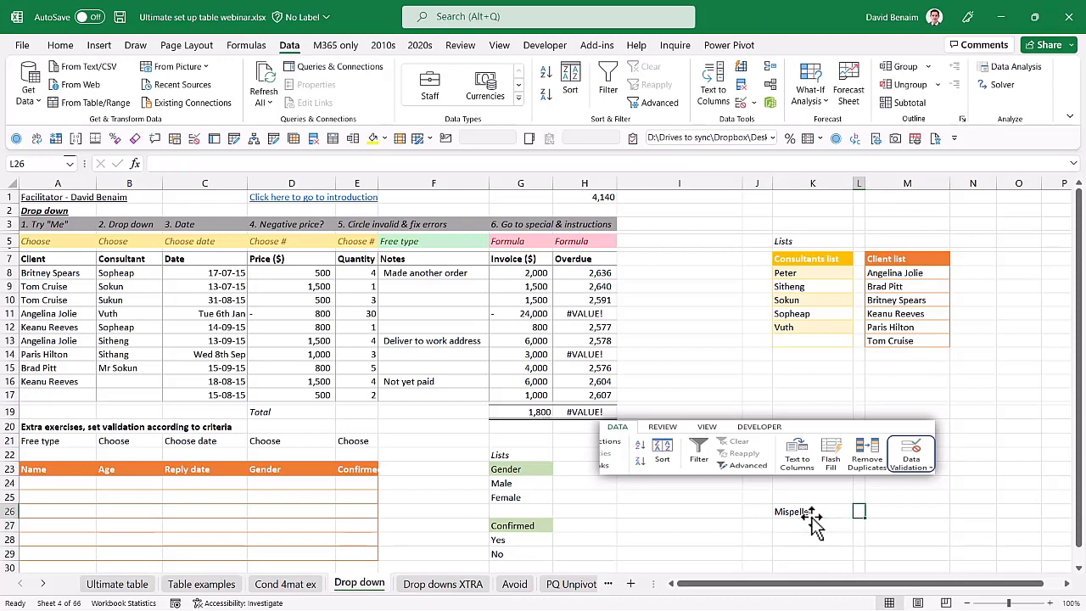
{"action": "type", "text": "17 but"}
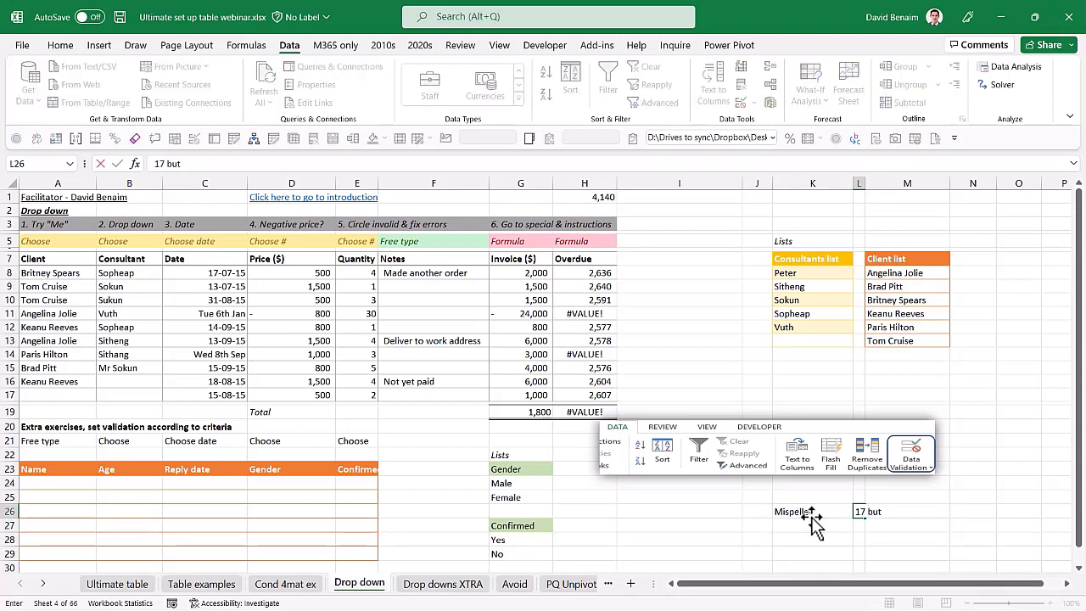
{"action": "type", "text": " not paid"}
Copy cells K26:L26 and paste them over the consultant and date in B10:C10.
{"action": "left_click_drag", "start_coordinate": [810, 514], "coordinate": [859, 513]}
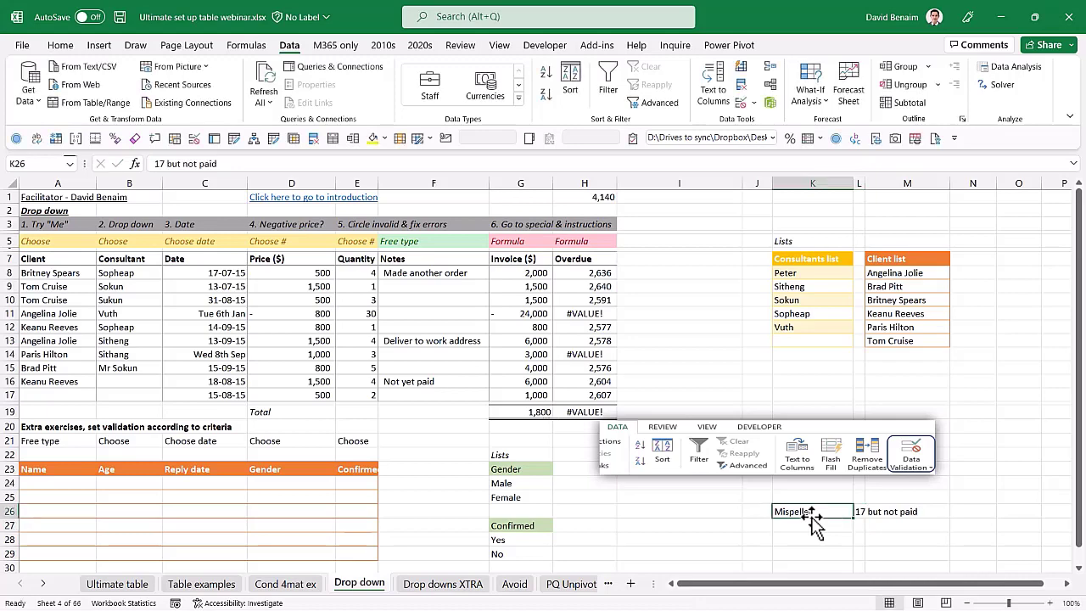
{"action": "key", "text": "ctrl+c"}
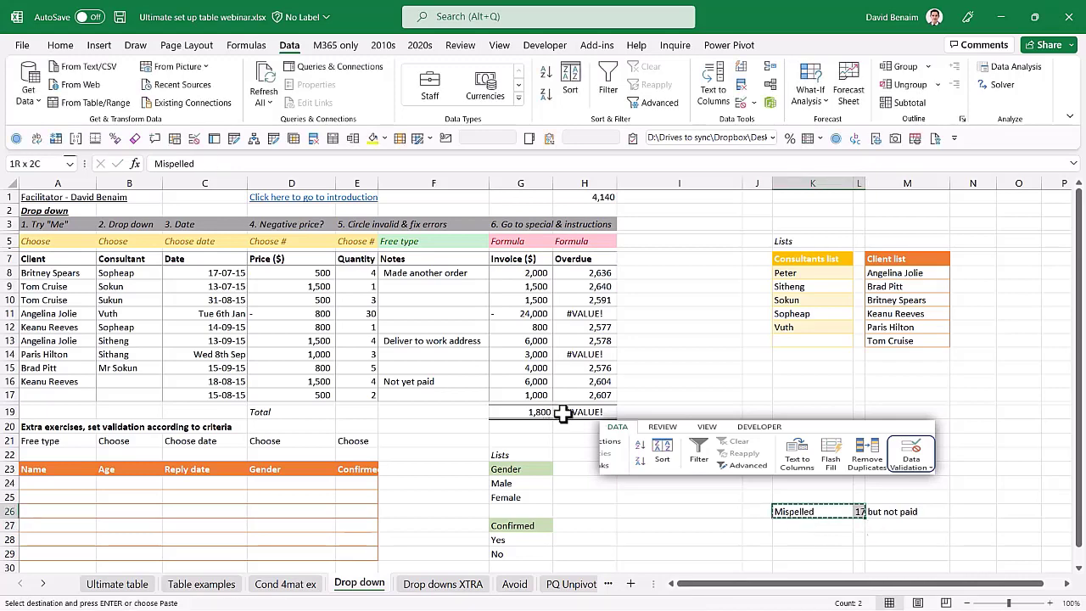
{"action": "left_click", "coordinate": [145, 299]}
{"action": "key", "text": "ctrl+v"}
Copy the text of cell C10 into price cell D10, and enter "Next Thursday" in C10.
{"action": "left_click", "coordinate": [202, 299]}
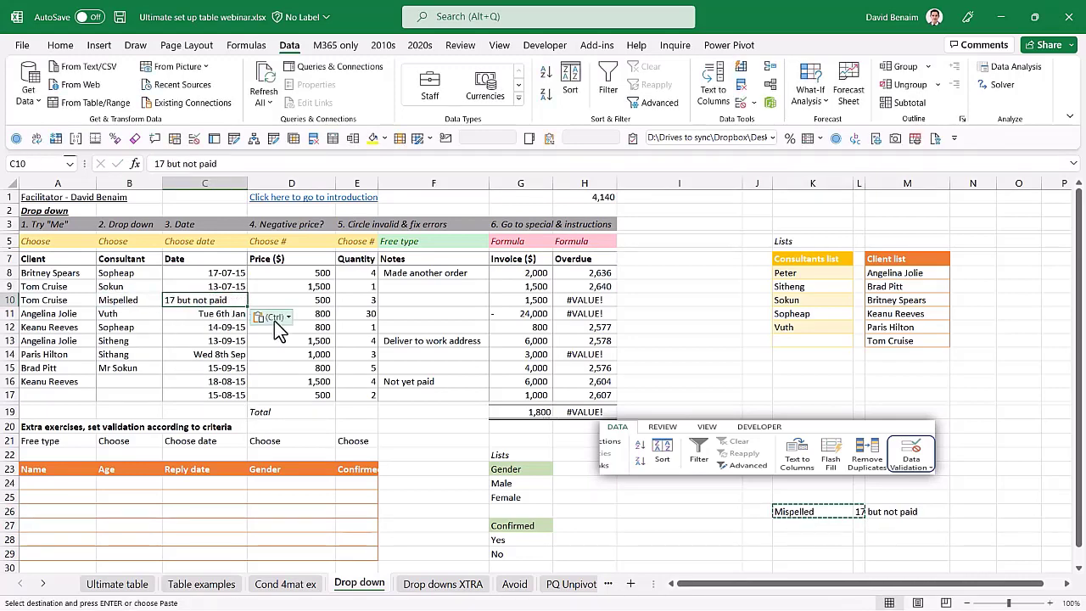
{"action": "key", "text": "ctrl+c"}
{"action": "key", "text": "Right"}
{"action": "key", "text": "ctrl+v"}
{"action": "key", "text": "Left"}
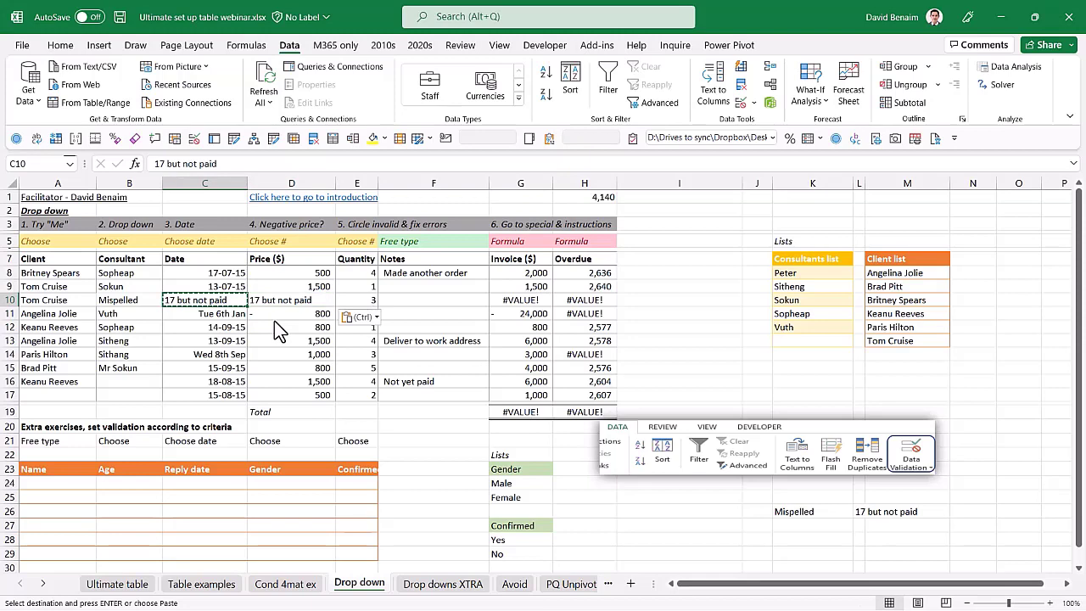
{"action": "type", "text": "Next Thursday"}
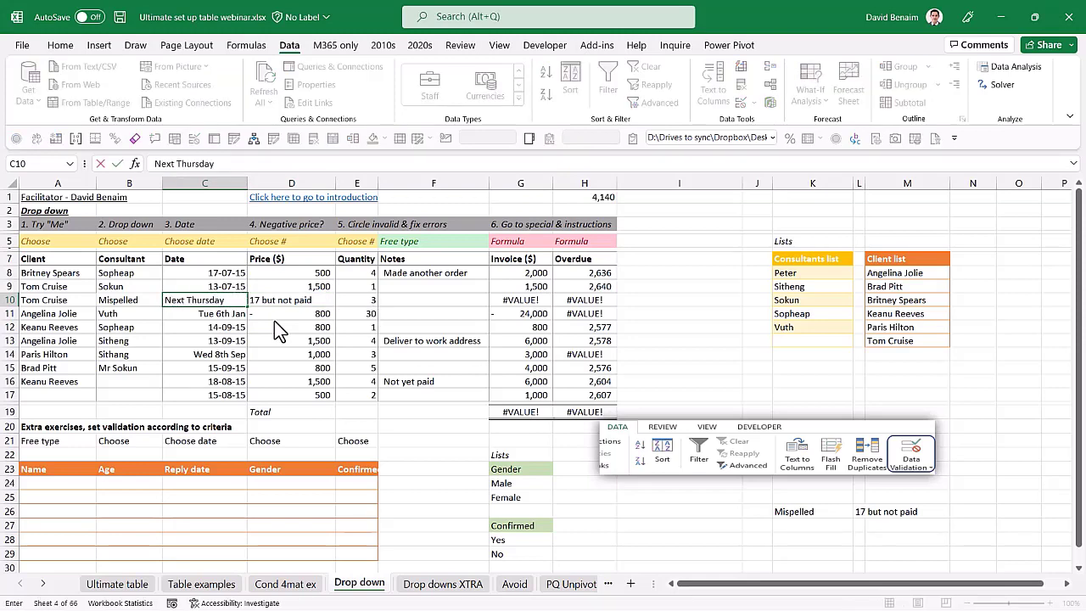
{"action": "key", "text": "Return"}
Use Go To Special to select all cells on the sheet that have data validation.
{"action": "left_click", "coordinate": [140, 303]}
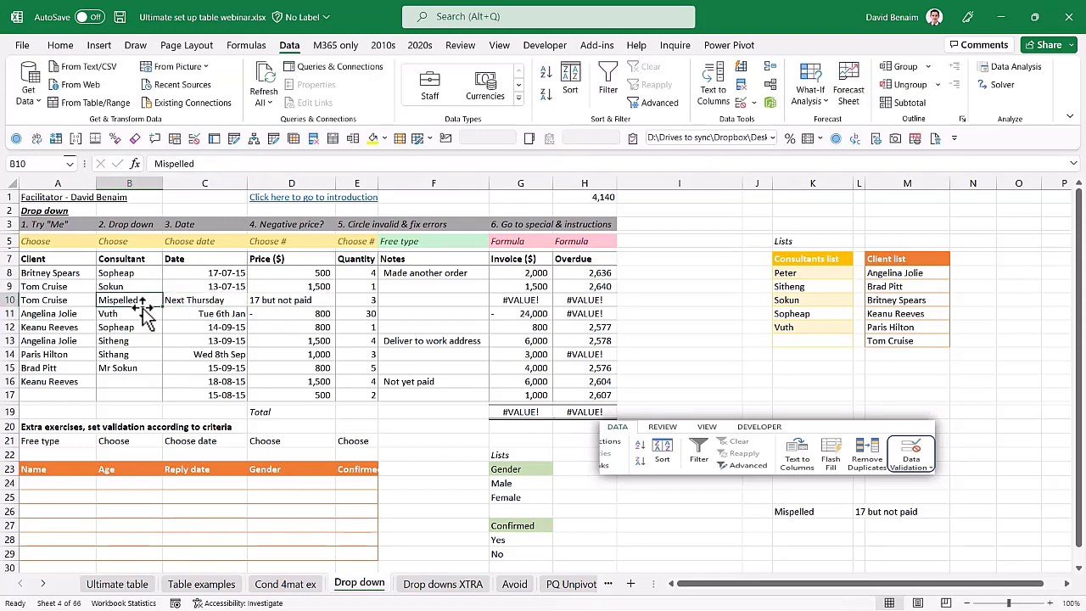
{"action": "left_click", "coordinate": [141, 341]}
{"action": "left_click", "coordinate": [238, 340]}
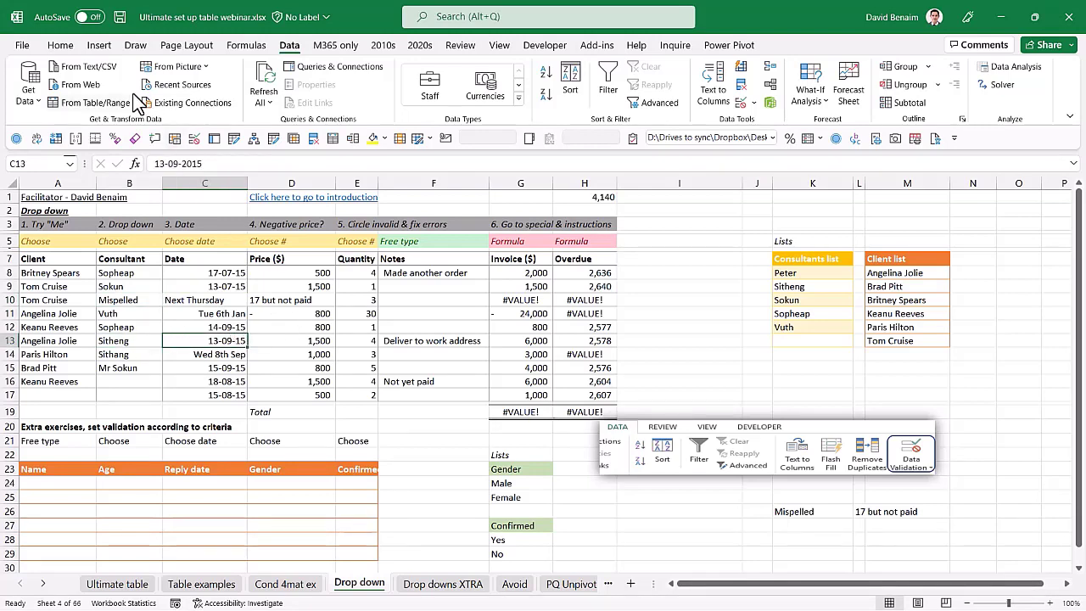
{"action": "left_click", "coordinate": [61, 46]}
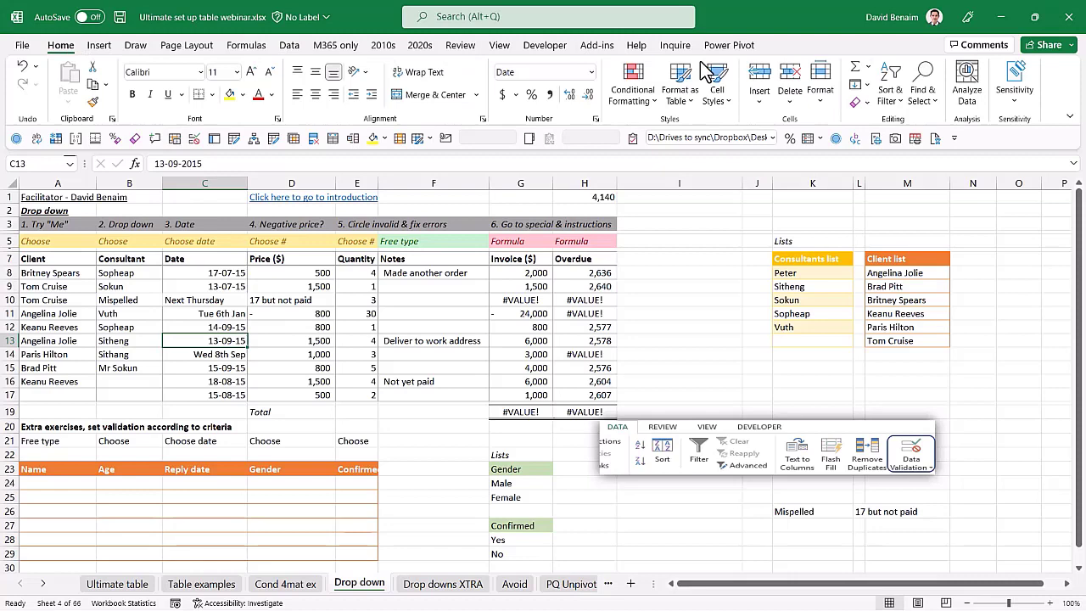
{"action": "left_click", "coordinate": [929, 107]}
{"action": "left_click", "coordinate": [955, 184]}
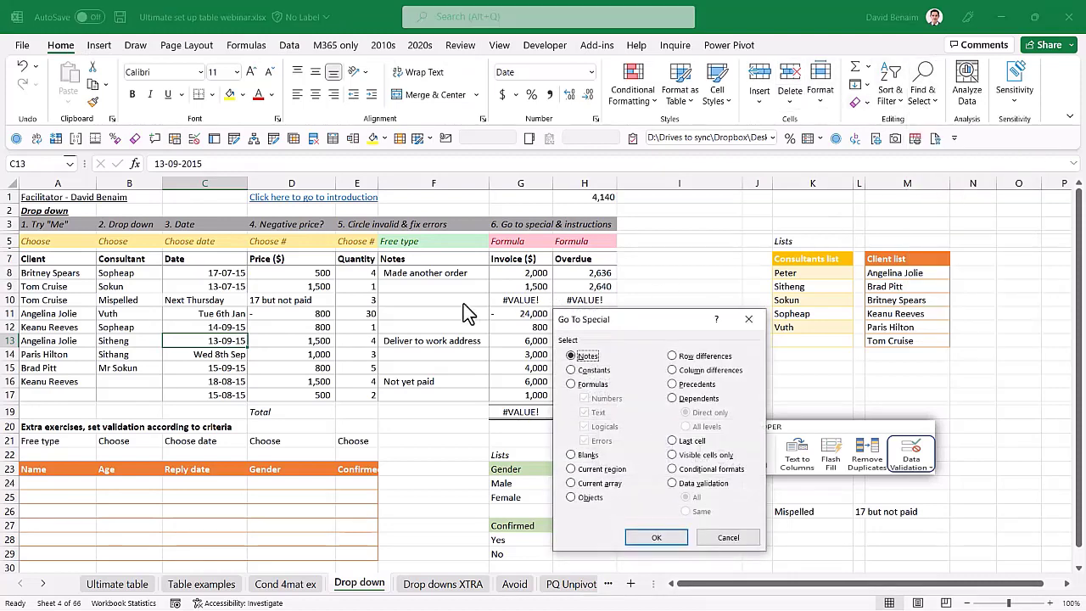
{"action": "left_click", "coordinate": [711, 484]}
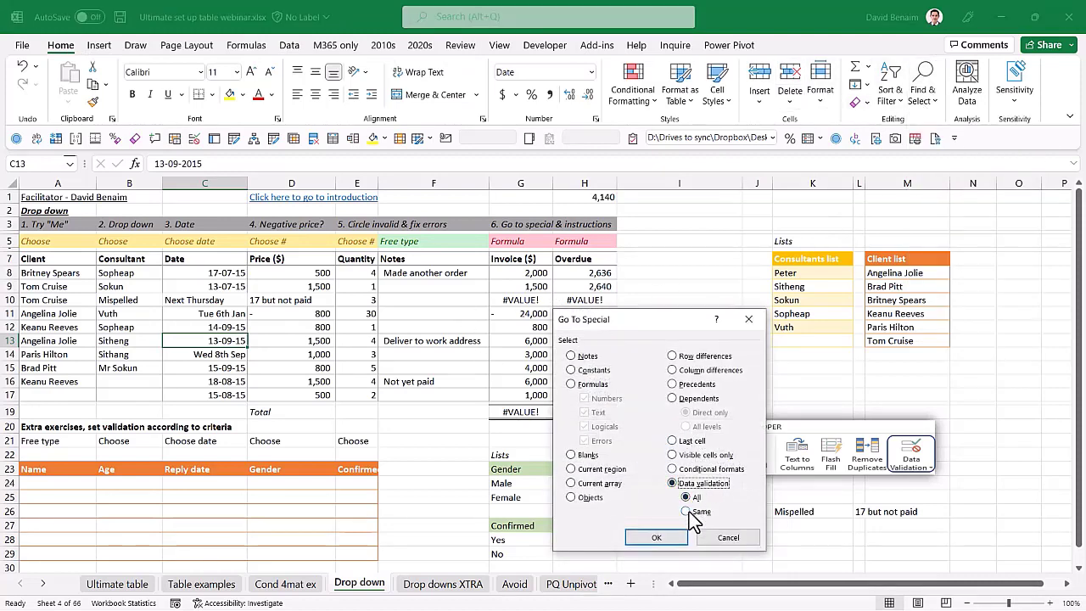
{"action": "left_click", "coordinate": [655, 538]}
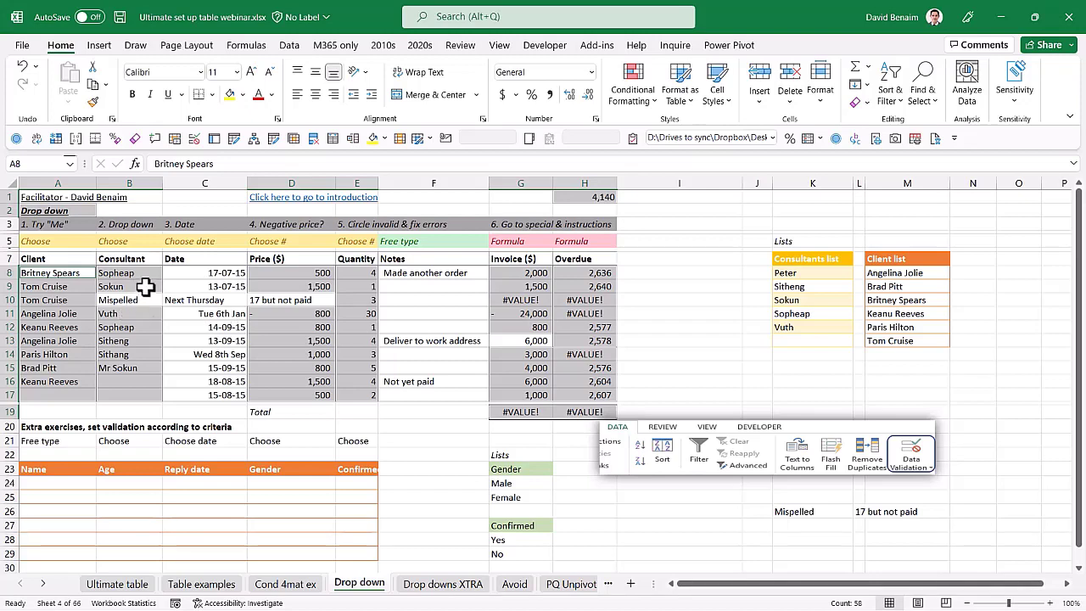
Copy cells B9:E9 and paste only their validation onto B10:E13, ending the copy.
{"action": "left_click_drag", "start_coordinate": [147, 286], "coordinate": [339, 286]}
{"action": "key", "text": "ctrl+c"}
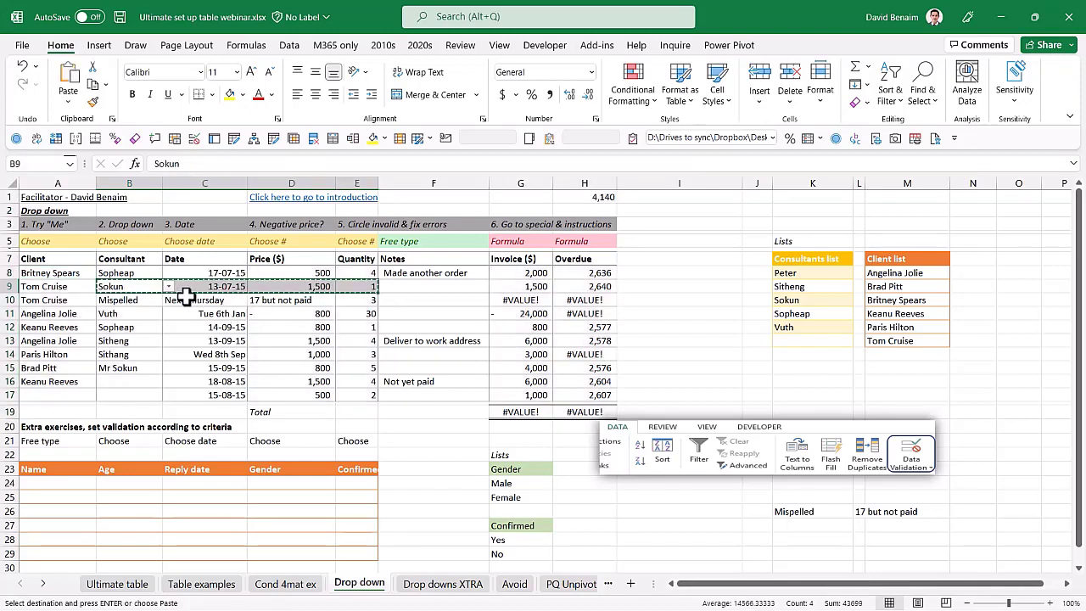
{"action": "left_click_drag", "start_coordinate": [134, 307], "coordinate": [356, 346]}
{"action": "right_click", "coordinate": [327, 316]}
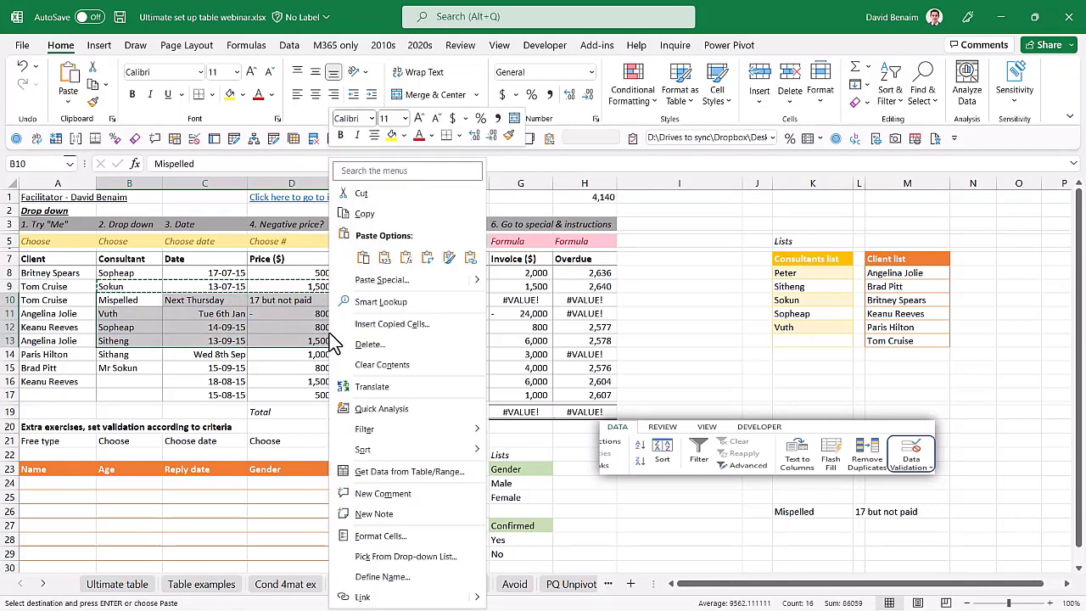
{"action": "left_click", "coordinate": [360, 280]}
{"action": "left_click", "coordinate": [248, 288]}
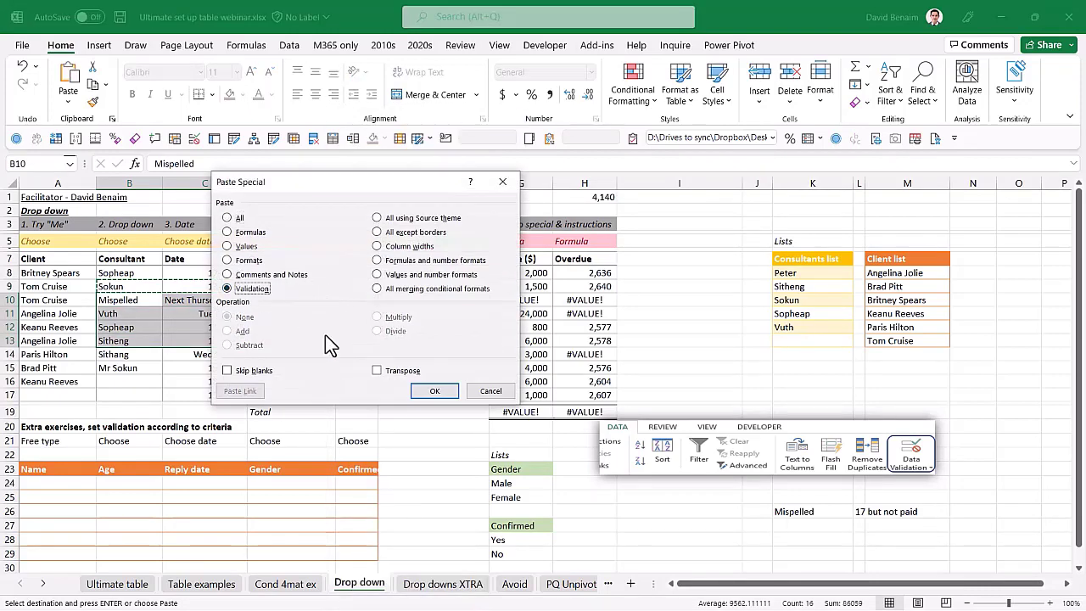
{"action": "left_click", "coordinate": [434, 390]}
{"action": "left_click", "coordinate": [291, 299]}
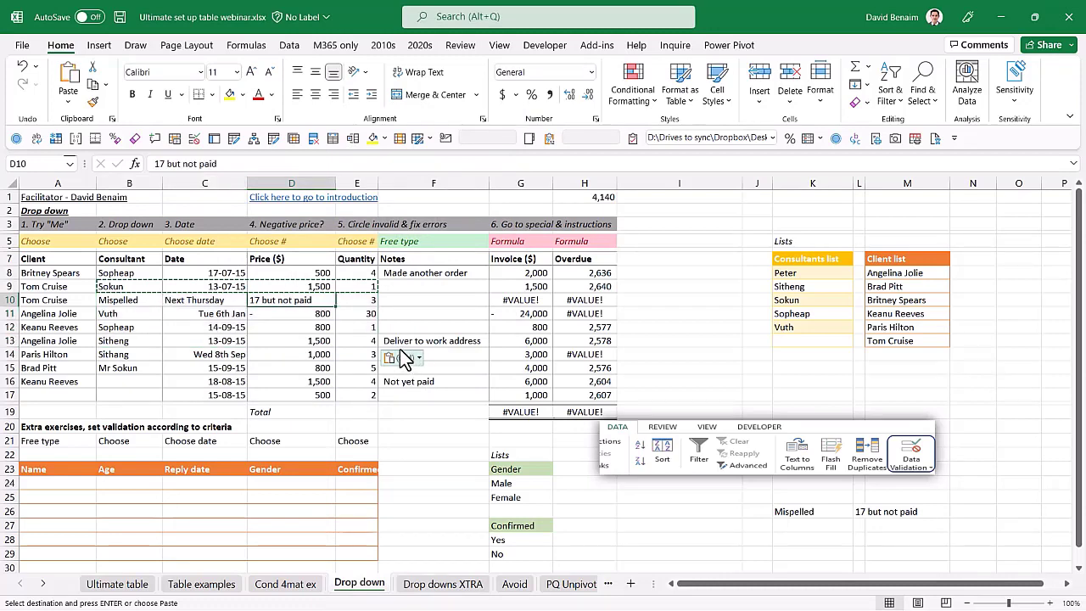
{"action": "left_click_drag", "start_coordinate": [227, 270], "coordinate": [223, 383]}
{"action": "left_click", "coordinate": [287, 352]}
{"action": "key", "text": "Escape"}
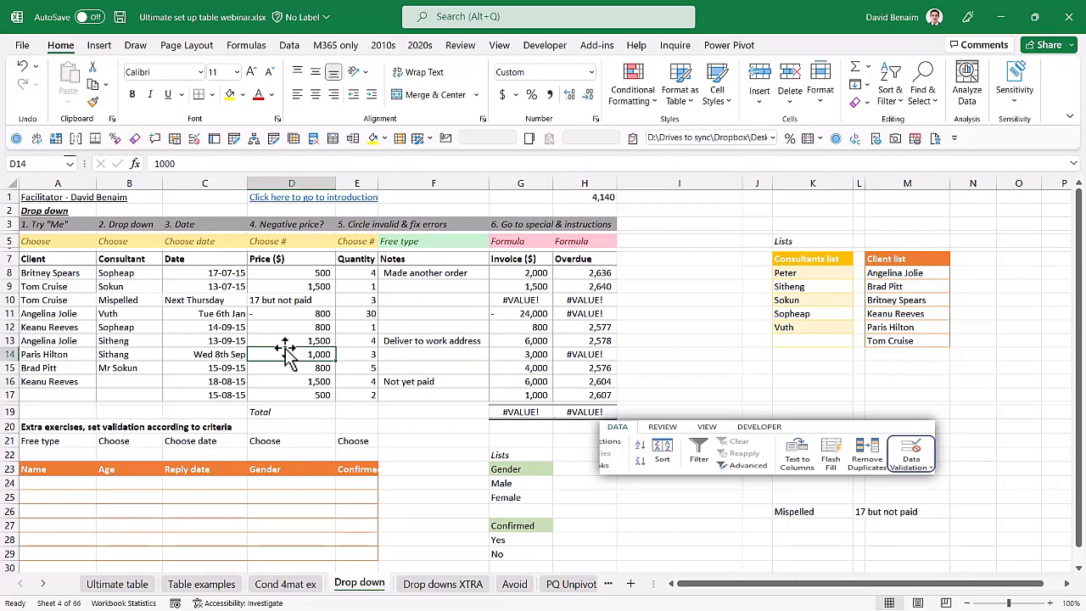
Circle all invalid data on the Drop down sheet and check the marked consultant and formula cells.
{"action": "left_click", "coordinate": [290, 47]}
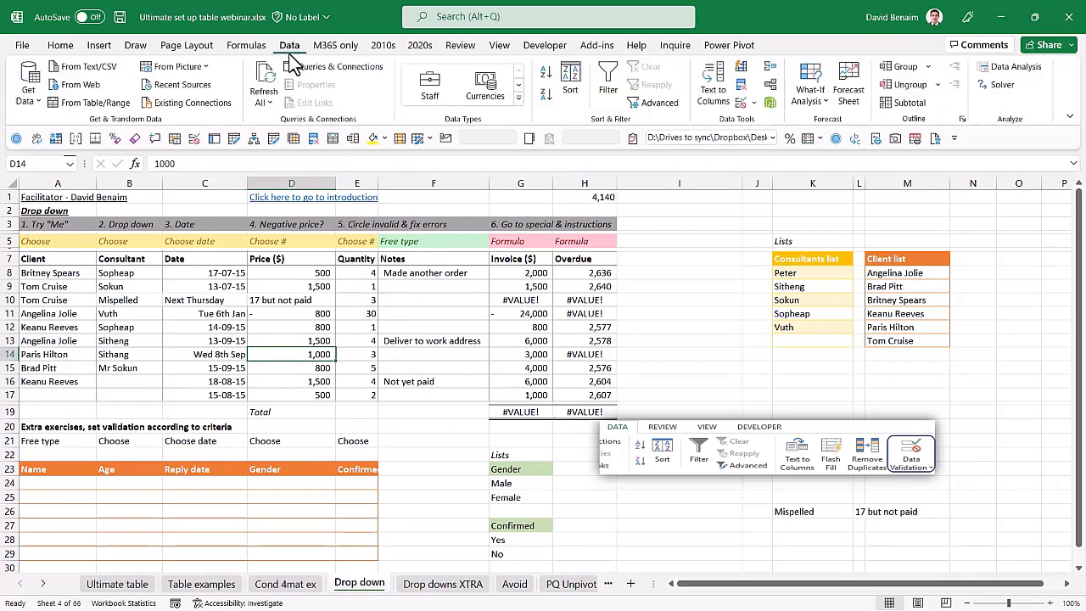
{"action": "left_click", "coordinate": [754, 103]}
{"action": "left_click", "coordinate": [778, 146]}
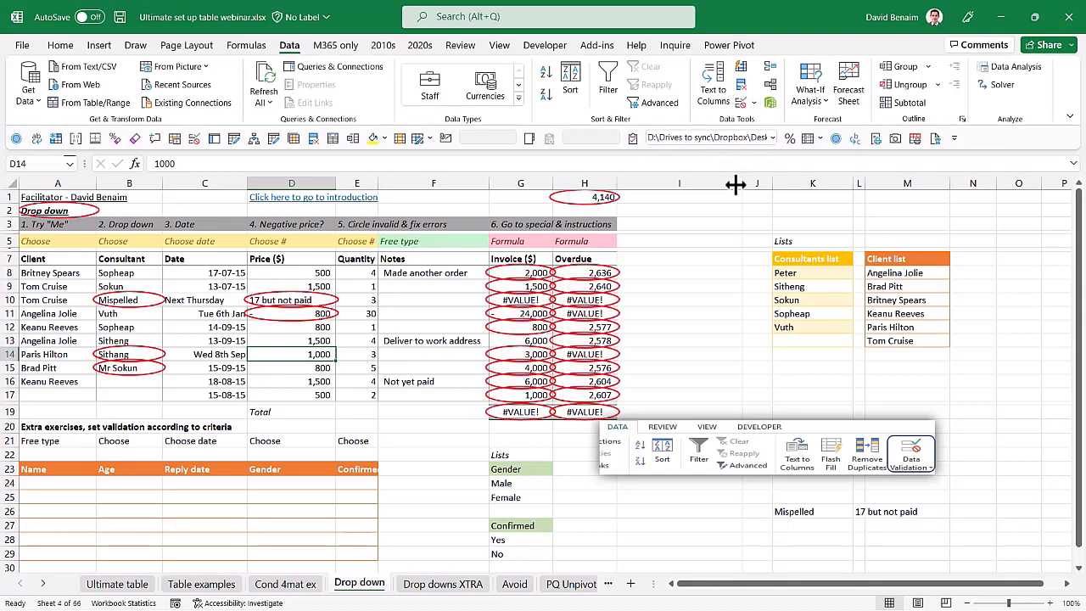
{"action": "left_click", "coordinate": [136, 300]}
{"action": "left_click_drag", "start_coordinate": [550, 273], "coordinate": [583, 413]}
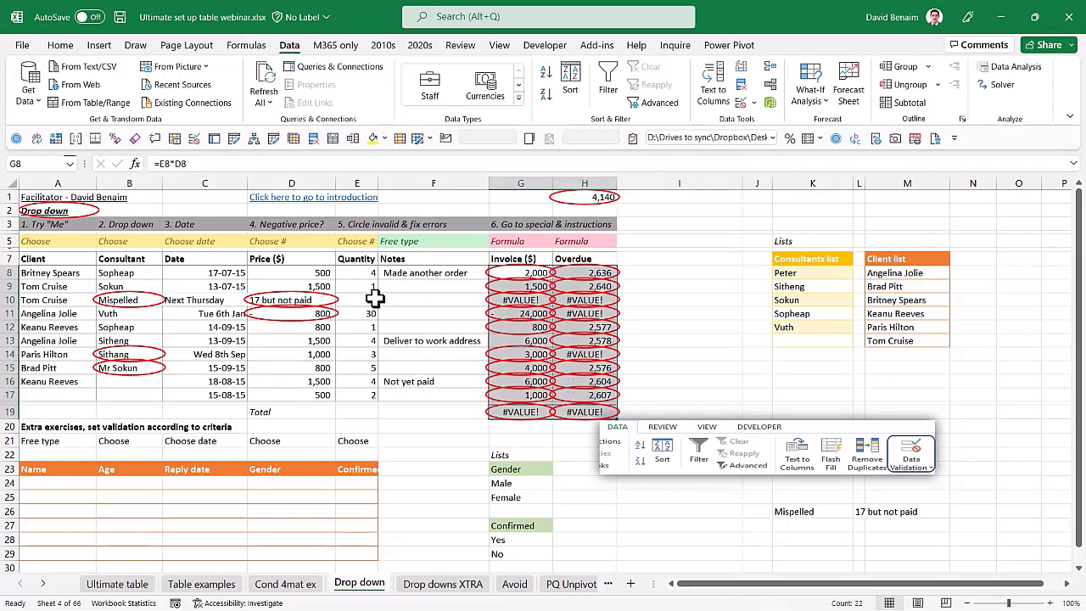
{"action": "left_click", "coordinate": [162, 298]}
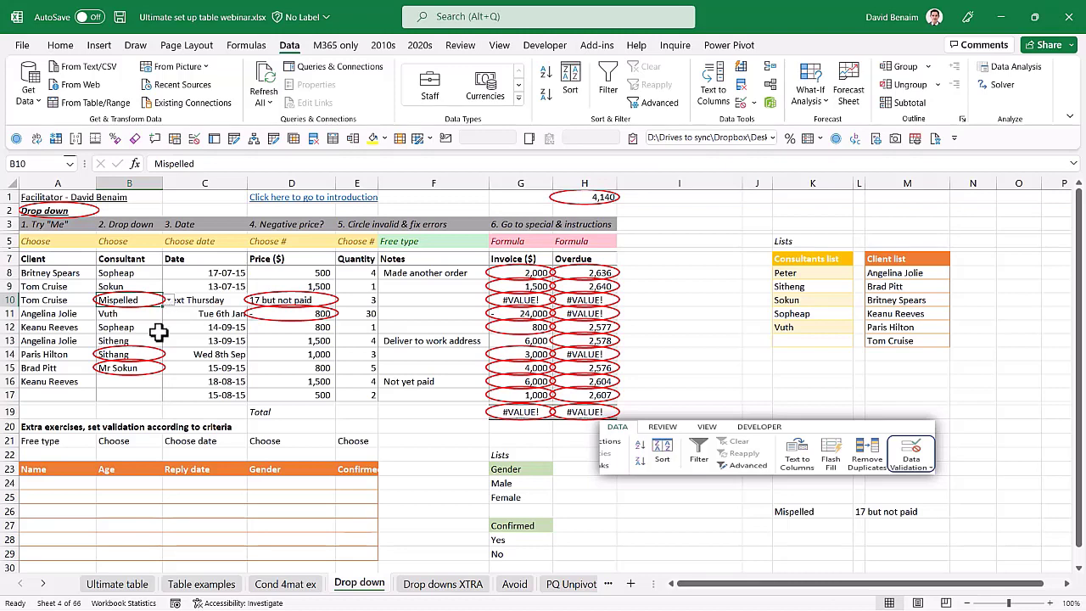
Correct the misspelled consultant in cell B14 by choosing the matching name from its validation list.
{"action": "left_click", "coordinate": [138, 353]}
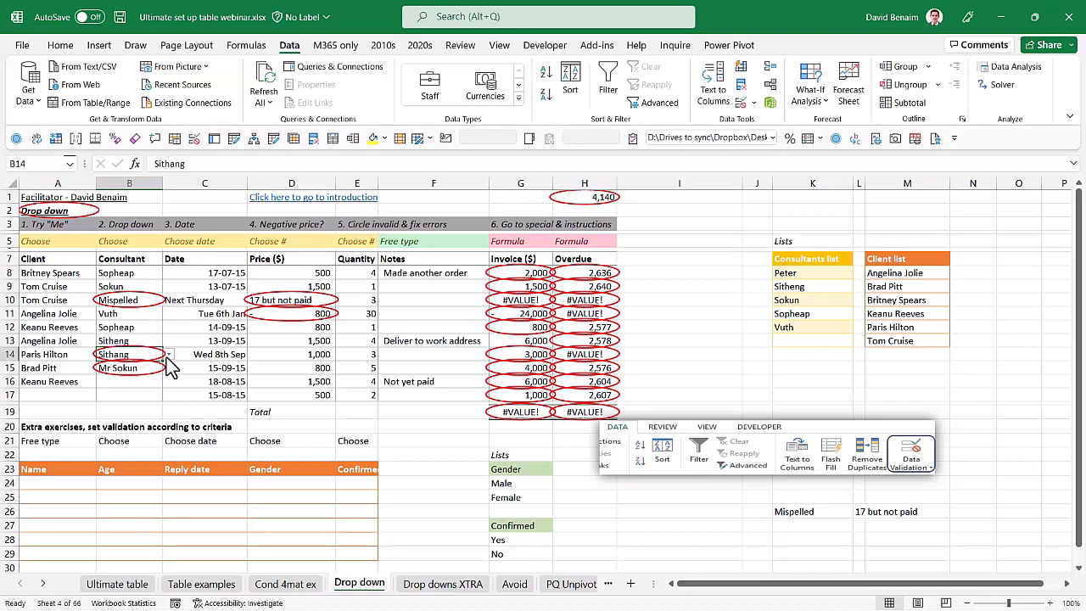
{"action": "left_click", "coordinate": [169, 354]}
{"action": "left_click", "coordinate": [132, 378]}
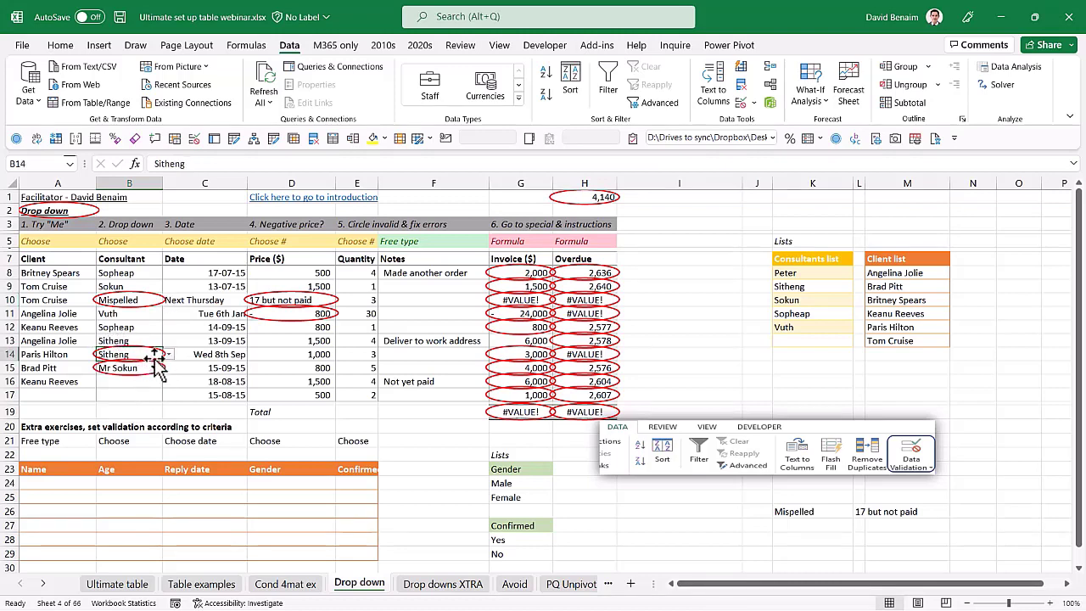
Set the price in D10 to 17 and the price in D11 to 800.
{"action": "left_click", "coordinate": [270, 300]}
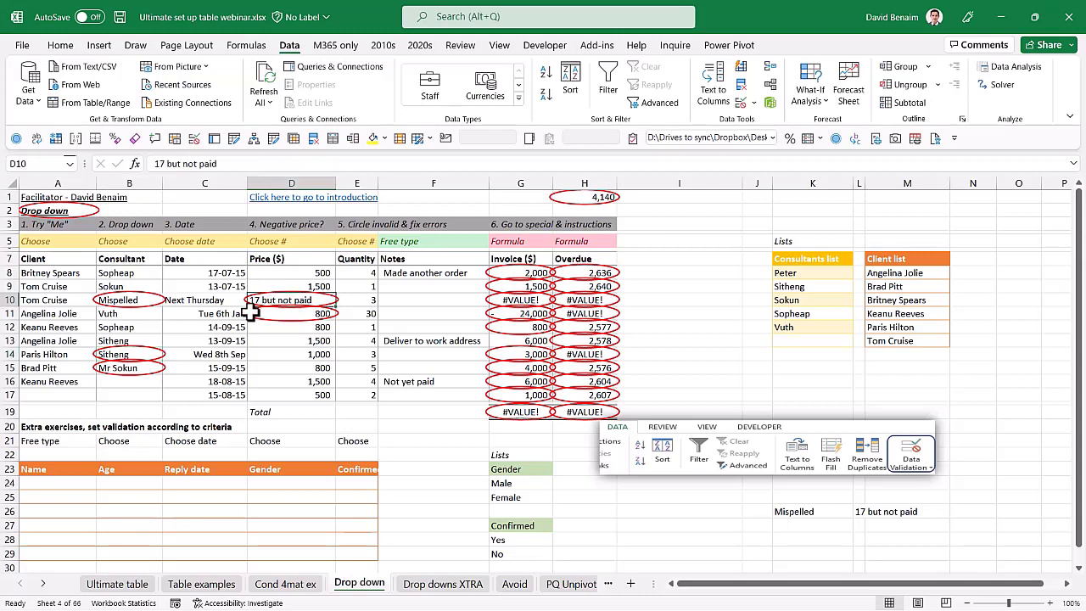
{"action": "type", "text": "17"}
{"action": "key", "text": "Return"}
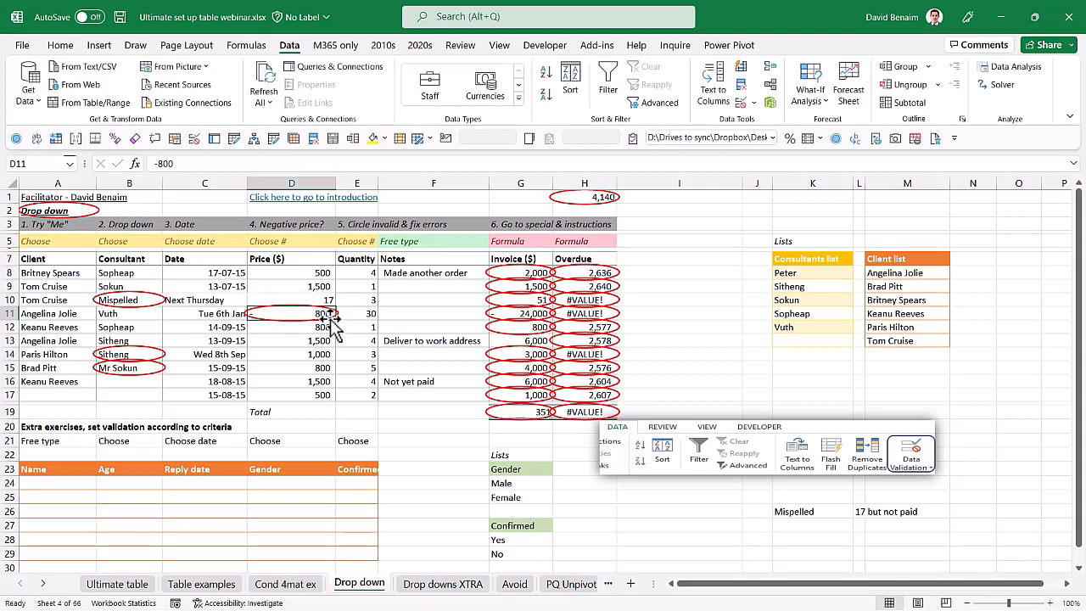
{"action": "type", "text": "800"}
{"action": "key", "text": "ctrl+Return"}
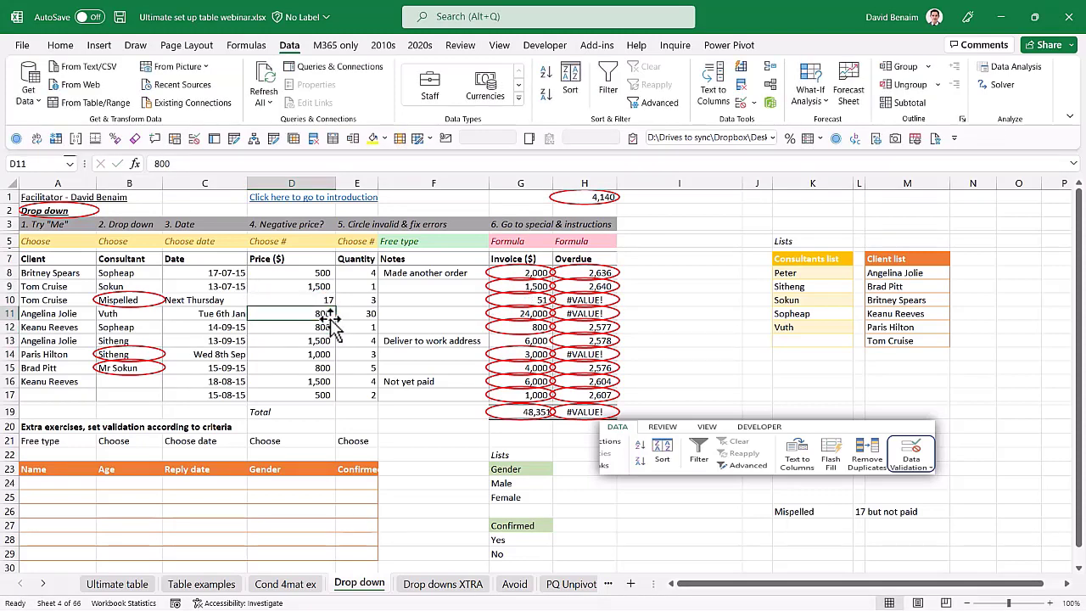
{"action": "left_click", "coordinate": [118, 354]}
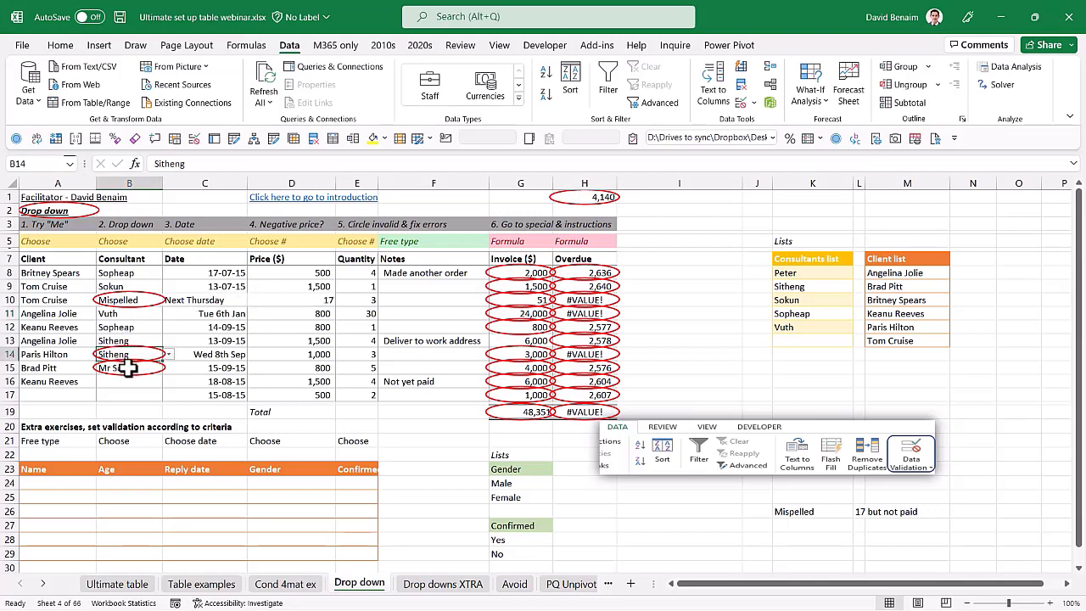
Open the Drop downs XTRA sheet and circle its invalid data.
{"action": "left_click", "coordinate": [431, 583]}
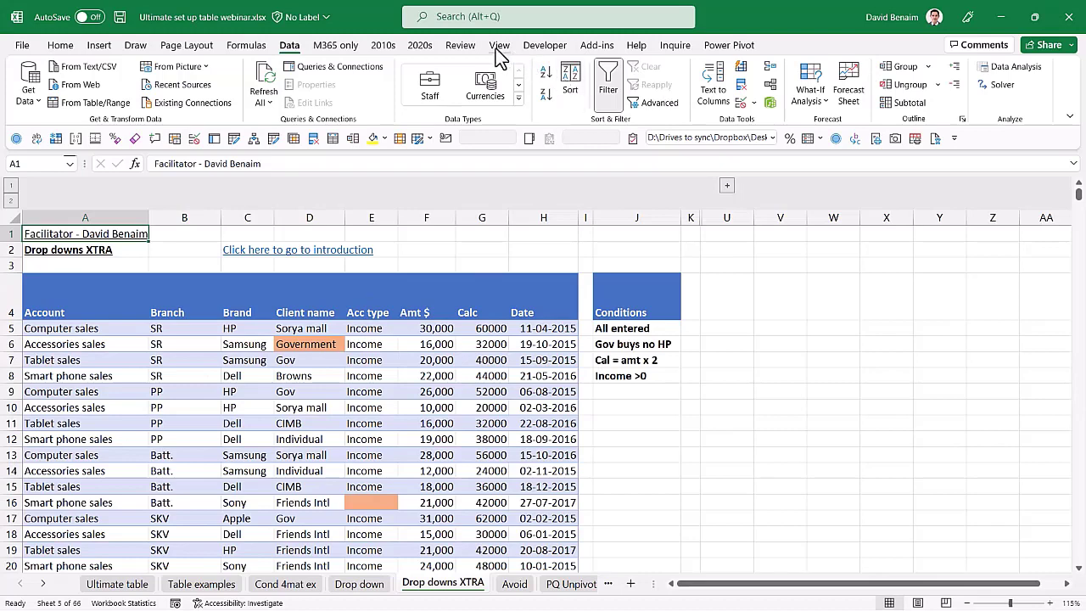
{"action": "left_click", "coordinate": [753, 102]}
{"action": "left_click", "coordinate": [768, 141]}
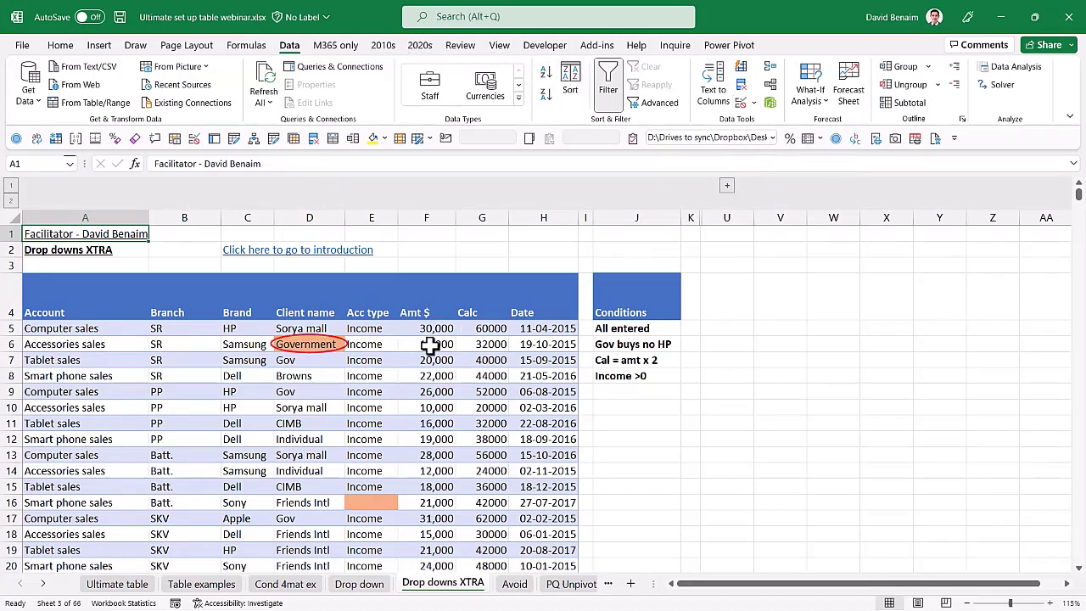
Change the circled client name in cell D6 to Gov.
{"action": "left_click", "coordinate": [307, 344]}
{"action": "double_click", "coordinate": [300, 344]}
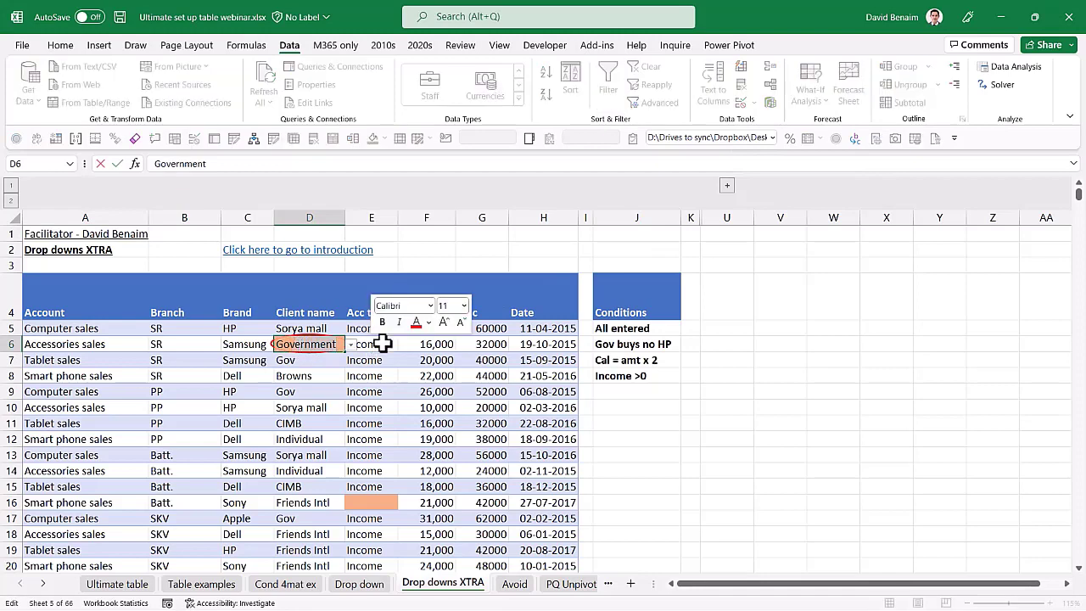
{"action": "type", "text": "Gov"}
{"action": "key", "text": "Return"}
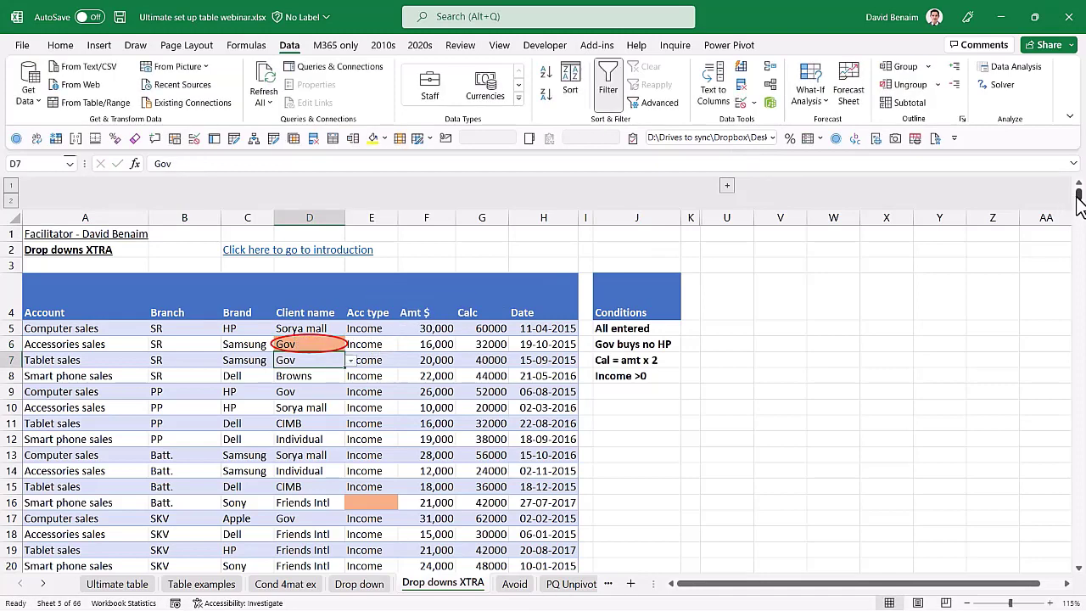
Scan the lower rows of the Drop downs XTRA table at 50% zoom for circled invalid entries.
{"action": "left_click", "coordinate": [967, 602]}
{"action": "left_click", "coordinate": [967, 602]}
{"action": "left_click", "coordinate": [967, 602]}
{"action": "left_click", "coordinate": [967, 602]}
{"action": "left_click", "coordinate": [967, 602]}
{"action": "left_click", "coordinate": [967, 603]}
{"action": "left_click", "coordinate": [967, 603]}
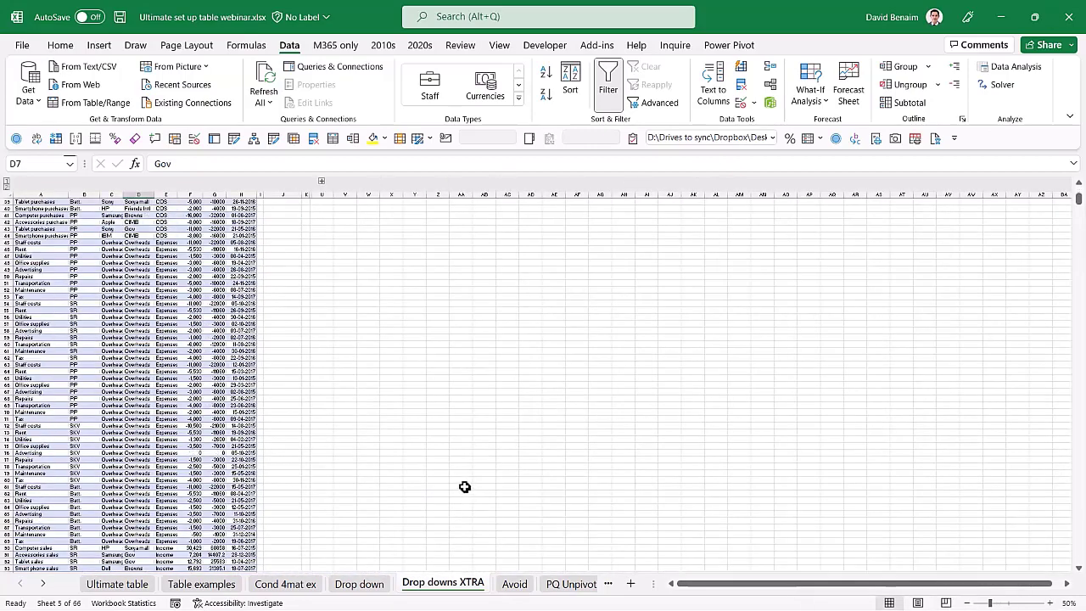
{"action": "scroll", "coordinate": [465, 486], "scroll_direction": "down", "scroll_amount": 20}
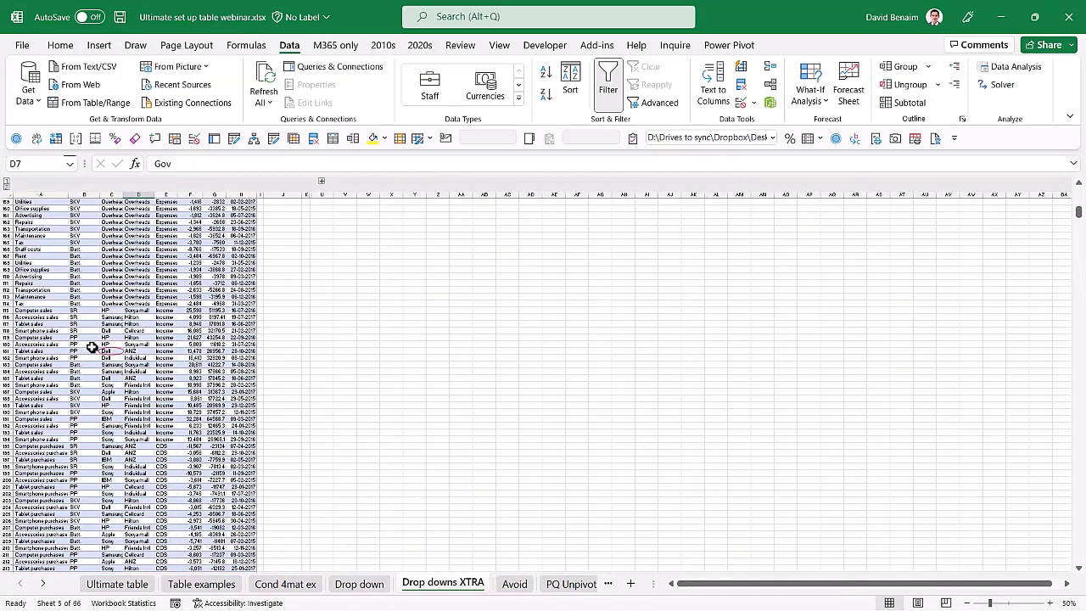
{"action": "key", "text": "Left"}
{"action": "key", "text": "Up"}
{"action": "key", "text": "Up"}
{"action": "key", "text": "Up"}
{"action": "scroll", "coordinate": [503, 388], "scroll_direction": "down", "scroll_amount": 20}
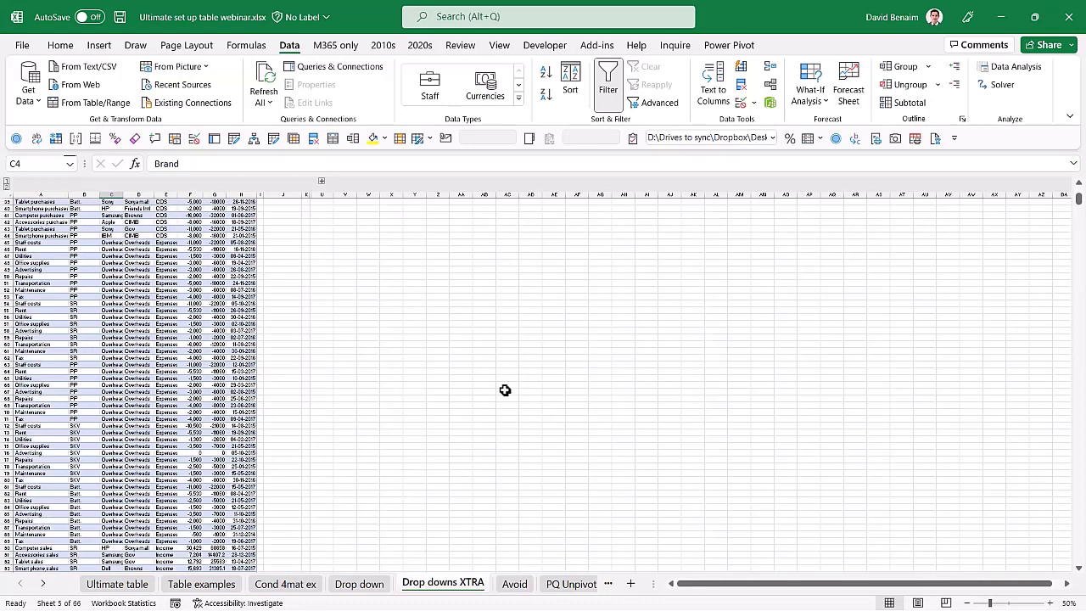
{"action": "scroll", "coordinate": [504, 390], "scroll_direction": "down", "scroll_amount": 13}
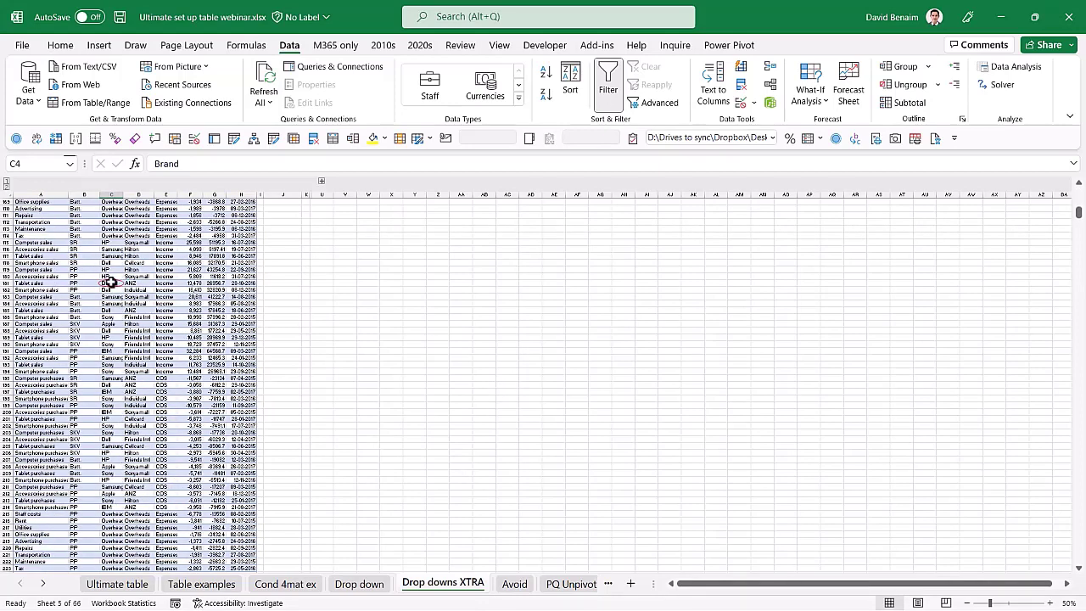
Re-enter the circled brand in cell C181 as Dell and inspect its text again.
{"action": "left_click", "coordinate": [111, 283]}
{"action": "left_click", "coordinate": [172, 164]}
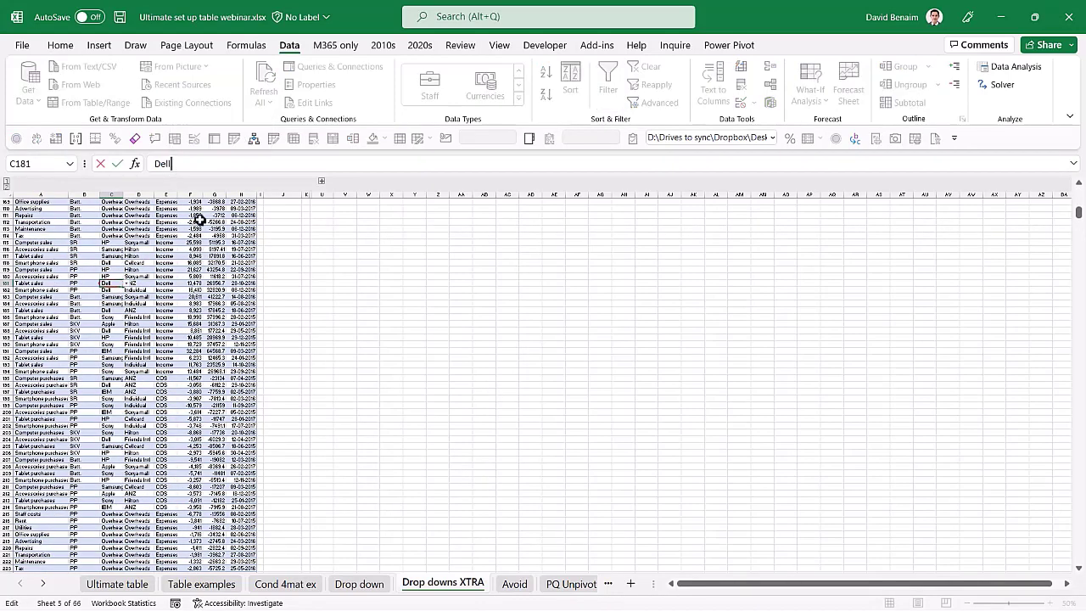
{"action": "key", "text": "Return"}
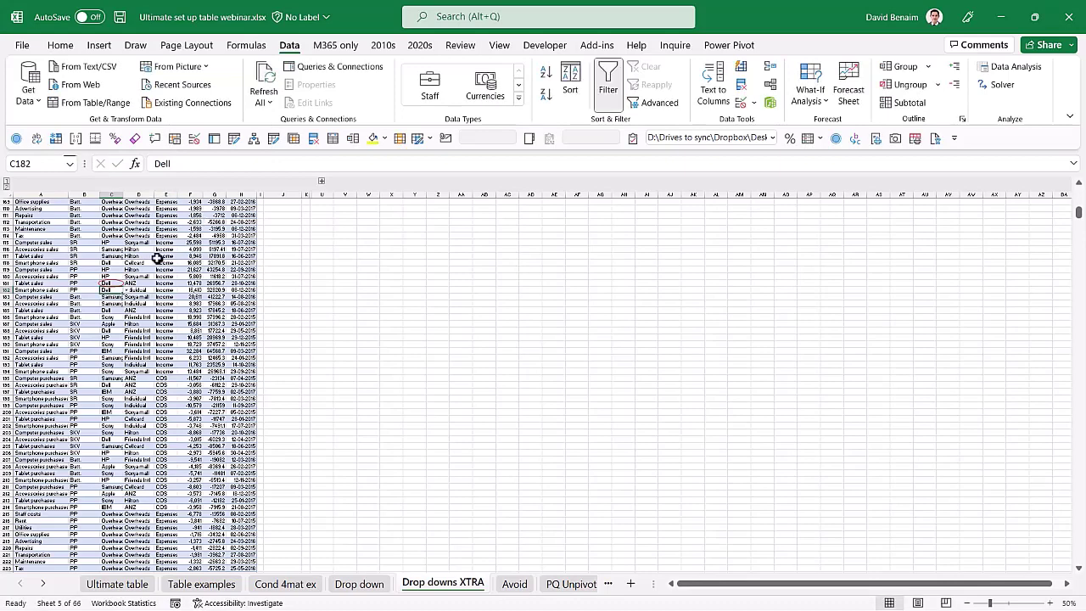
{"action": "left_click", "coordinate": [111, 282]}
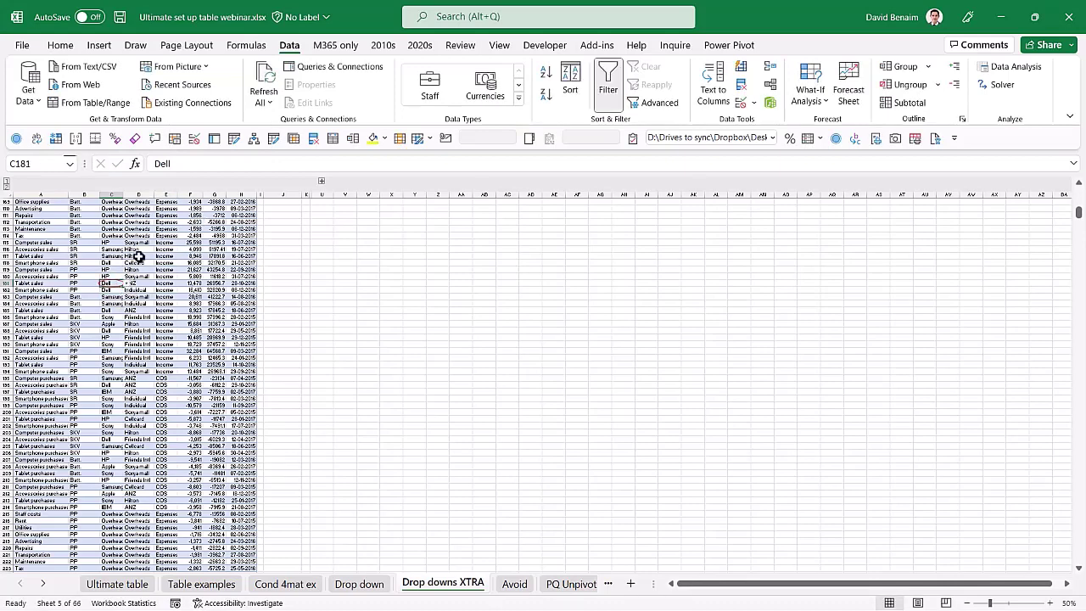
{"action": "left_click", "coordinate": [188, 164]}
{"action": "key", "text": "Escape"}
Shorten the circled brand in cell C267 to HP by removing the word "Comp".
{"action": "scroll", "coordinate": [229, 318], "scroll_direction": "down", "scroll_amount": 20}
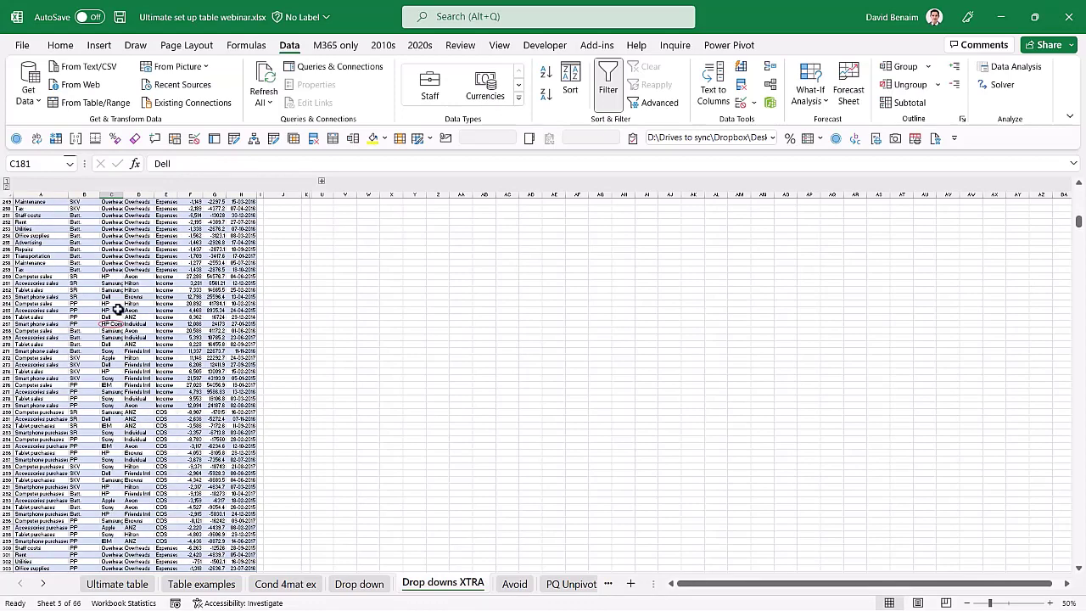
{"action": "left_click", "coordinate": [111, 323]}
{"action": "left_click_drag", "start_coordinate": [166, 164], "coordinate": [204, 164]}
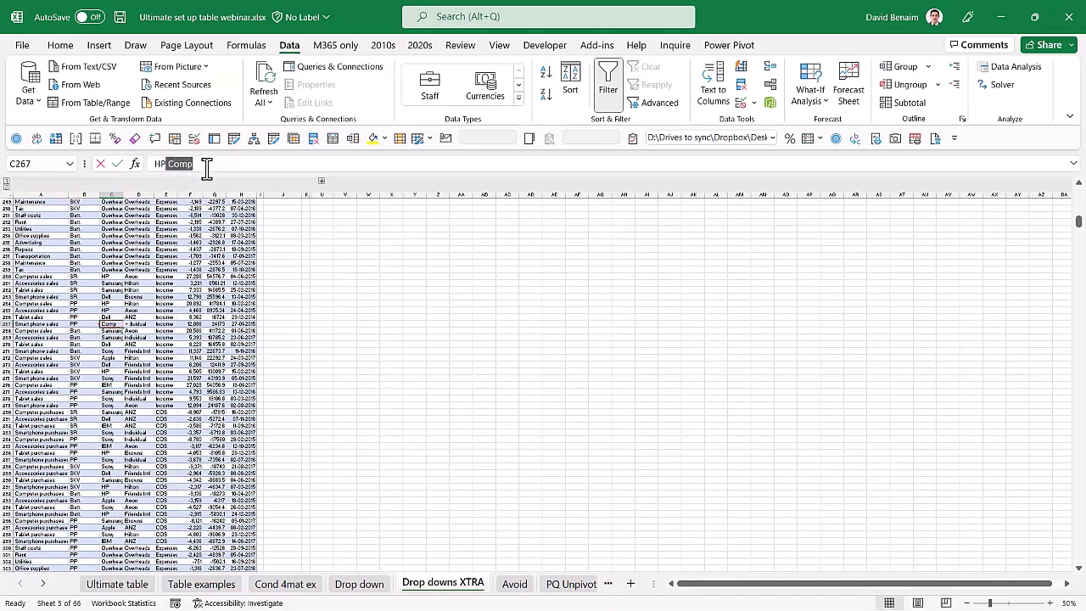
{"action": "key", "text": "Delete"}
{"action": "key", "text": "ctrl+Return"}
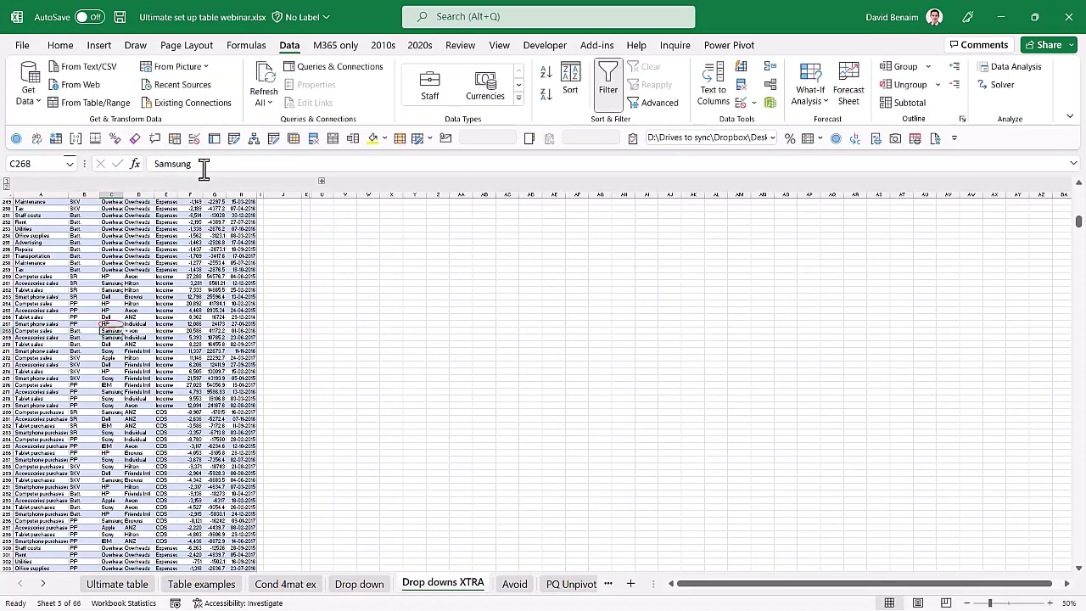
{"action": "key", "text": "Return"}
Find the circled amount in cell G738 and remove its stray punctuation so it reads 40000.
{"action": "scroll", "coordinate": [294, 356], "scroll_direction": "down", "scroll_amount": 20}
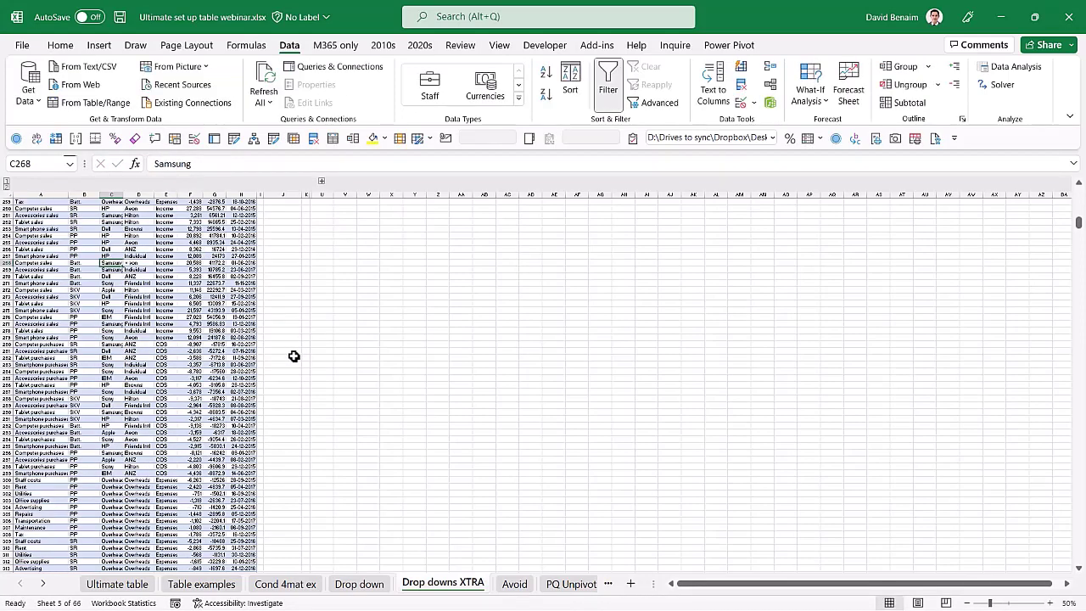
{"action": "scroll", "coordinate": [296, 357], "scroll_direction": "down", "scroll_amount": 13}
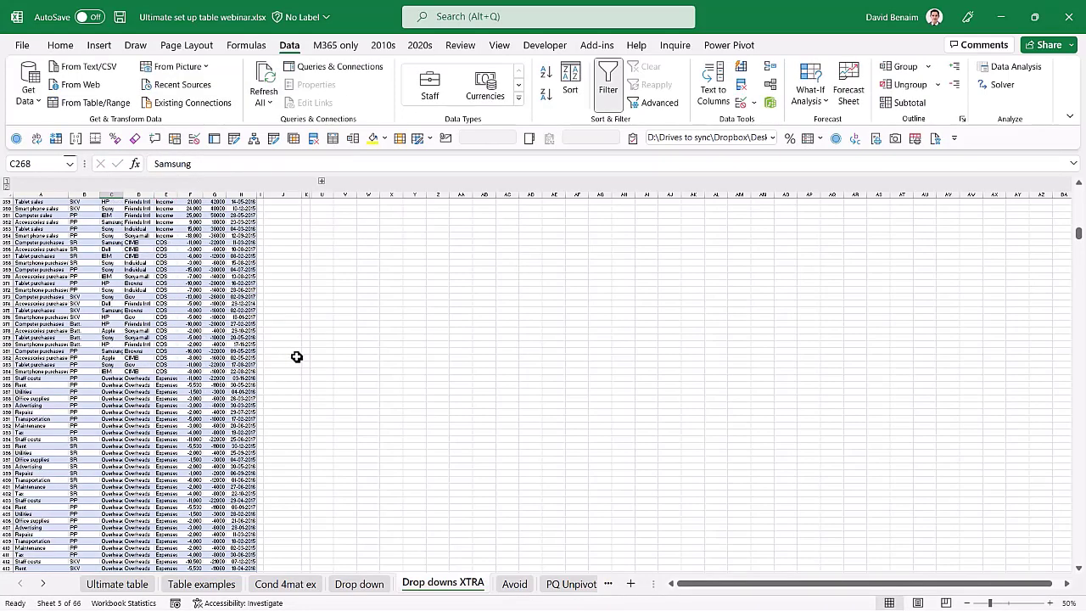
{"action": "scroll", "coordinate": [296, 357], "scroll_direction": "down", "scroll_amount": 20}
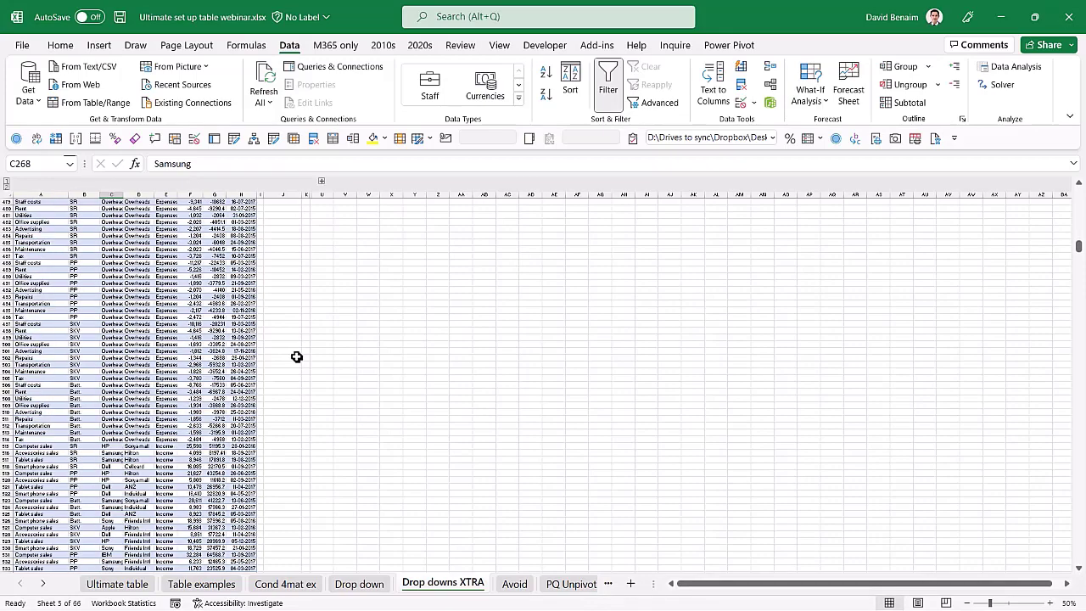
{"action": "scroll", "coordinate": [301, 366], "scroll_direction": "up", "scroll_amount": 20}
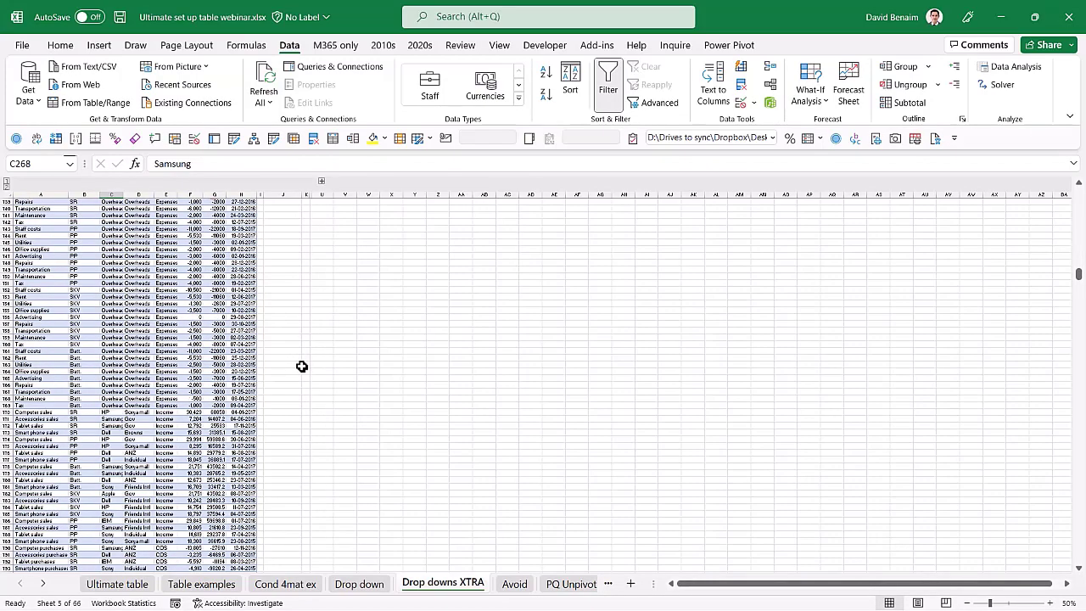
{"action": "left_click", "coordinate": [212, 263]}
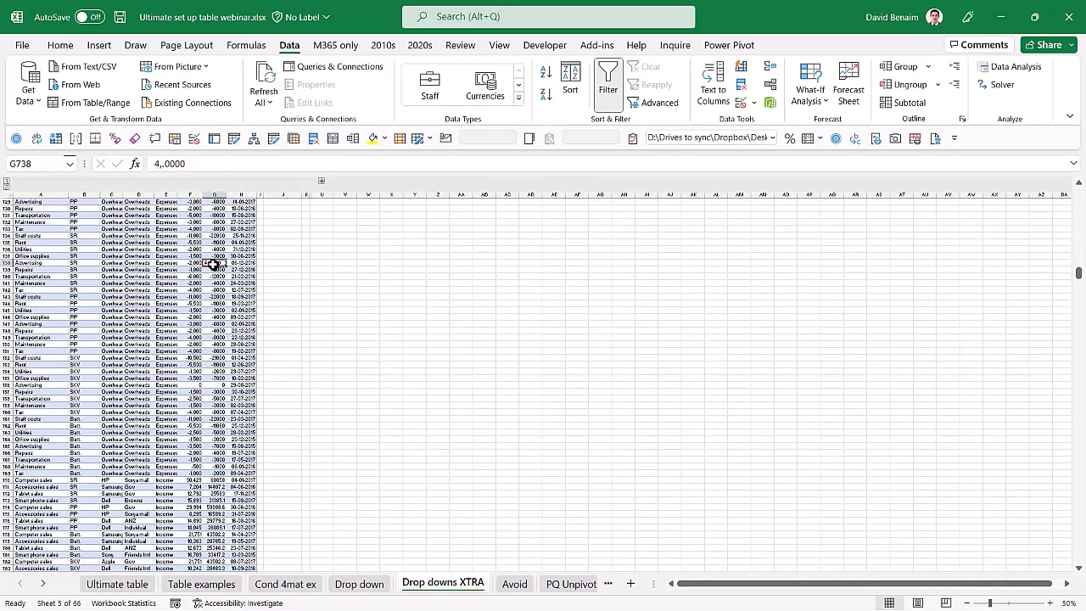
{"action": "left_click", "coordinate": [162, 162]}
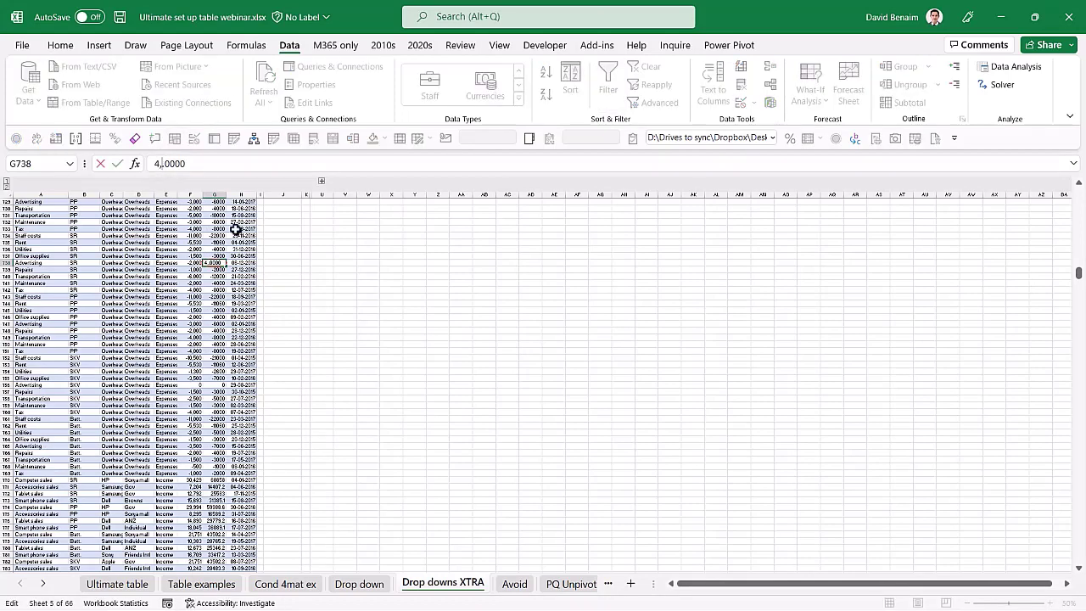
{"action": "key", "text": "Delete"}
{"action": "key", "text": "ctrl+Return"}
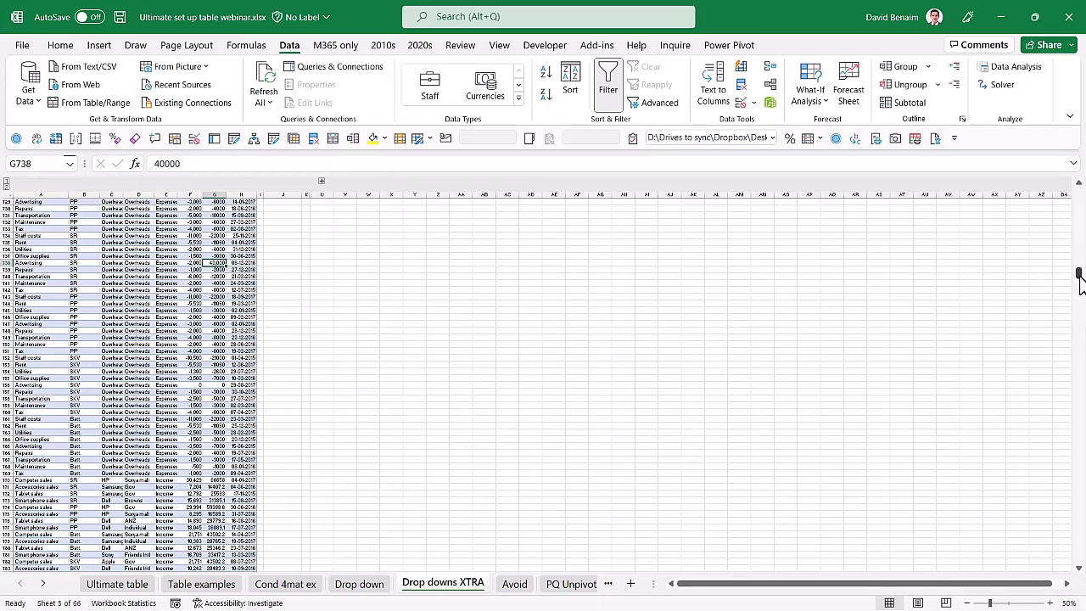
Replace the circled amount written in words in cell F933 with the equivalent number.
{"action": "mouse_move", "coordinate": [1079, 280]}
{"action": "left_mouse_down"}
{"action": "mouse_move", "coordinate": [1080, 311]}
{"action": "mouse_move", "coordinate": [1079, 292]}
{"action": "left_mouse_up"}
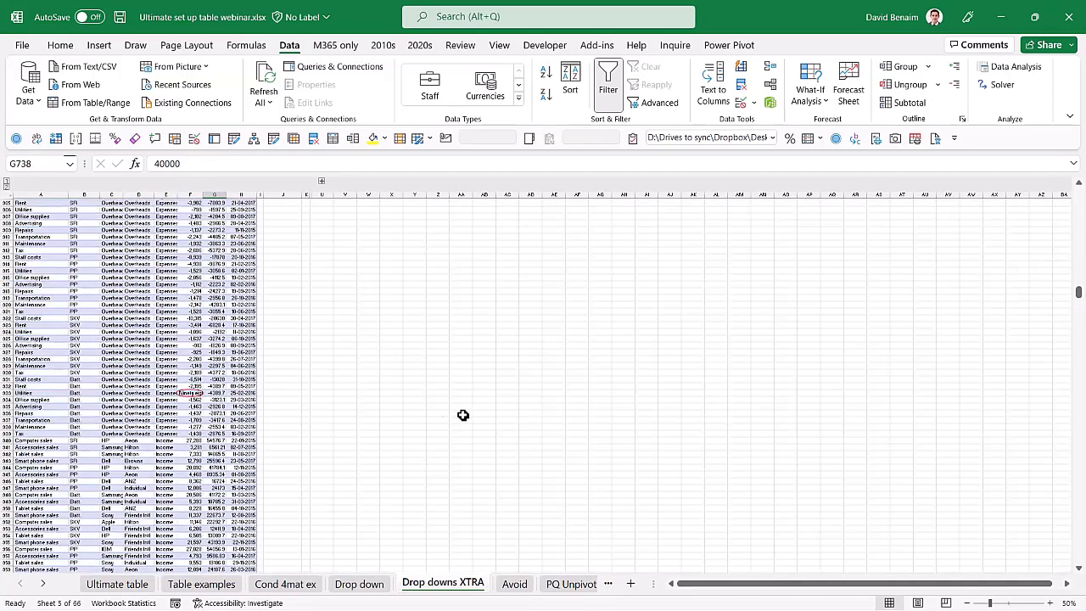
{"action": "left_click", "coordinate": [190, 393]}
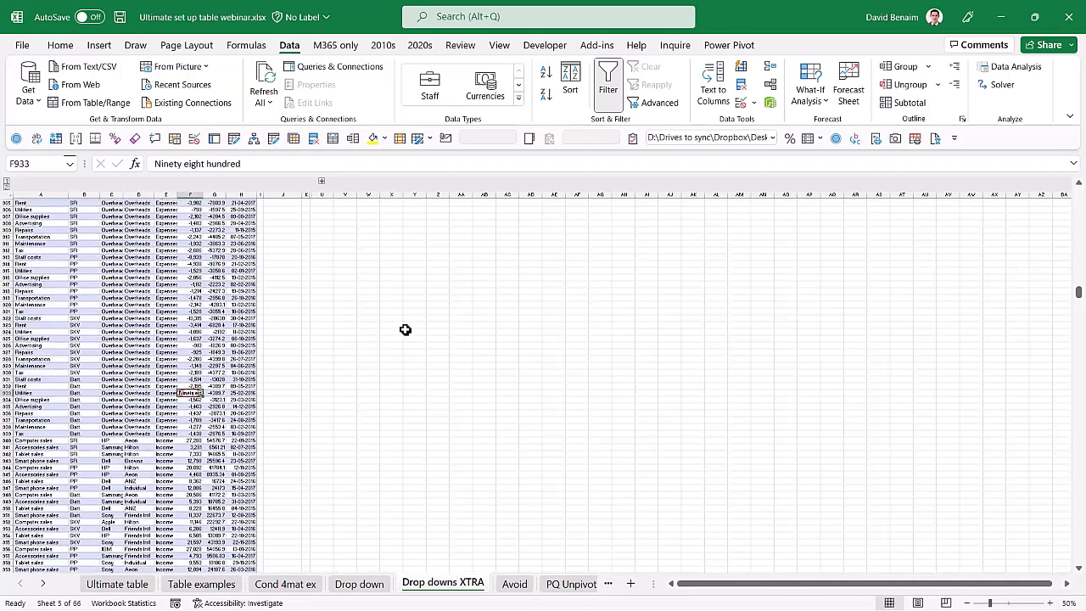
{"action": "key", "text": "Return"}
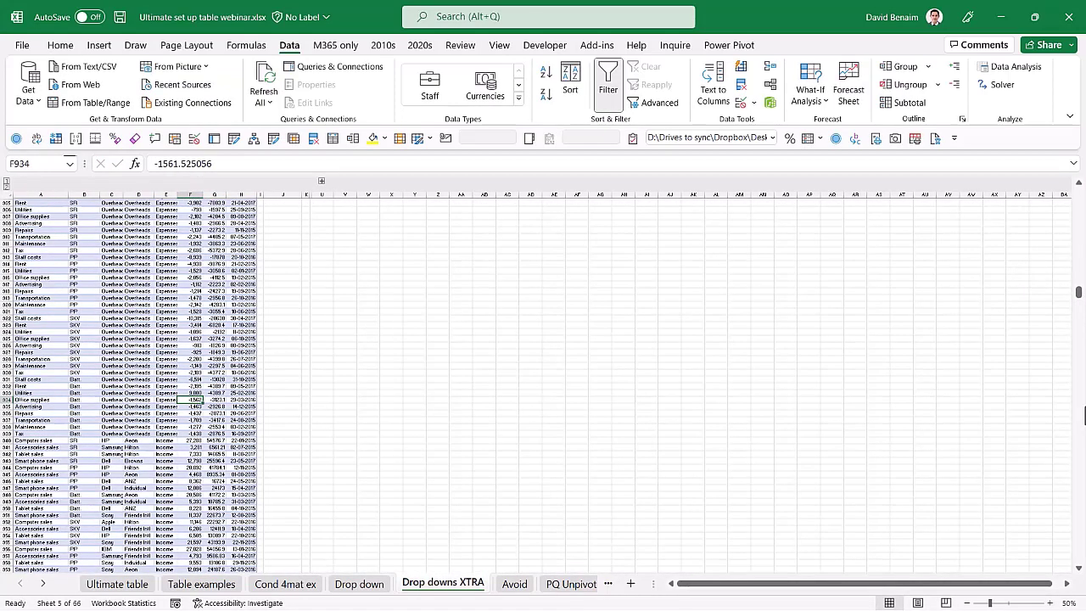
Go to the end of the table and change the circled branch in cell B3382 to PP.
{"action": "left_click_drag", "start_coordinate": [1078, 299], "coordinate": [1078, 557]}
{"action": "left_click", "coordinate": [89, 418]}
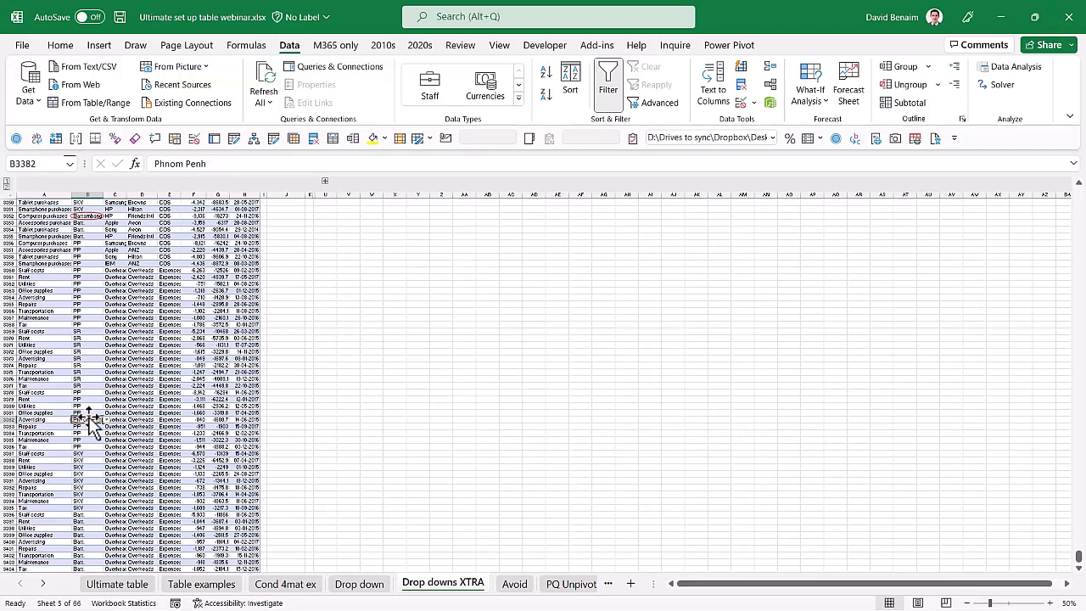
{"action": "key", "text": "Down"}
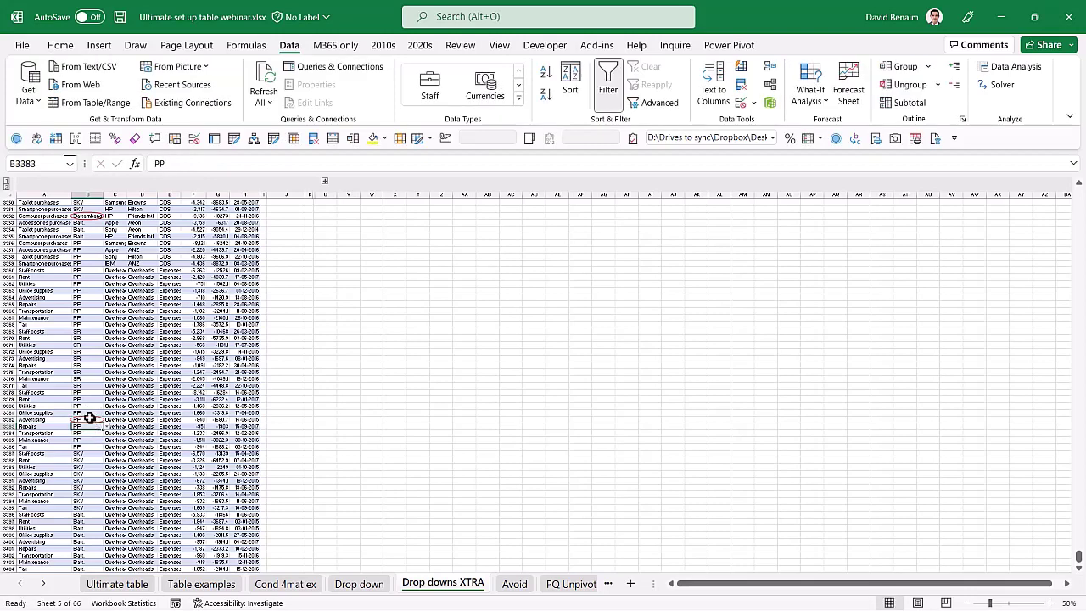
{"action": "key", "text": "Up"}
Replace the circled branch in cell B3352 with the allowed value Batt.
{"action": "scroll", "coordinate": [907, 501], "scroll_direction": "up", "scroll_amount": 3}
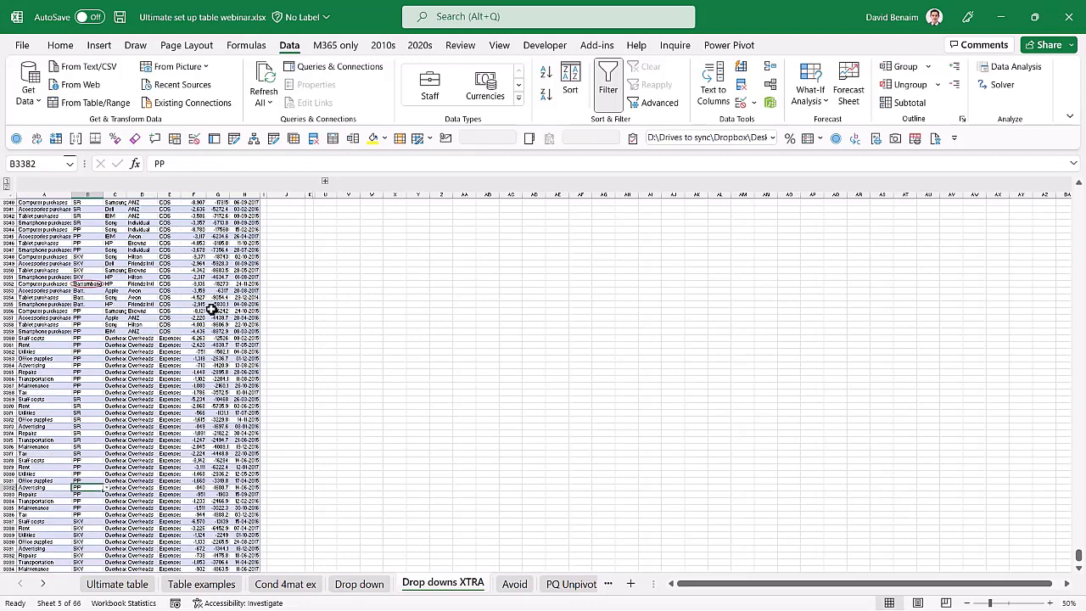
{"action": "left_click", "coordinate": [83, 284]}
{"action": "type", "text": "bat"}
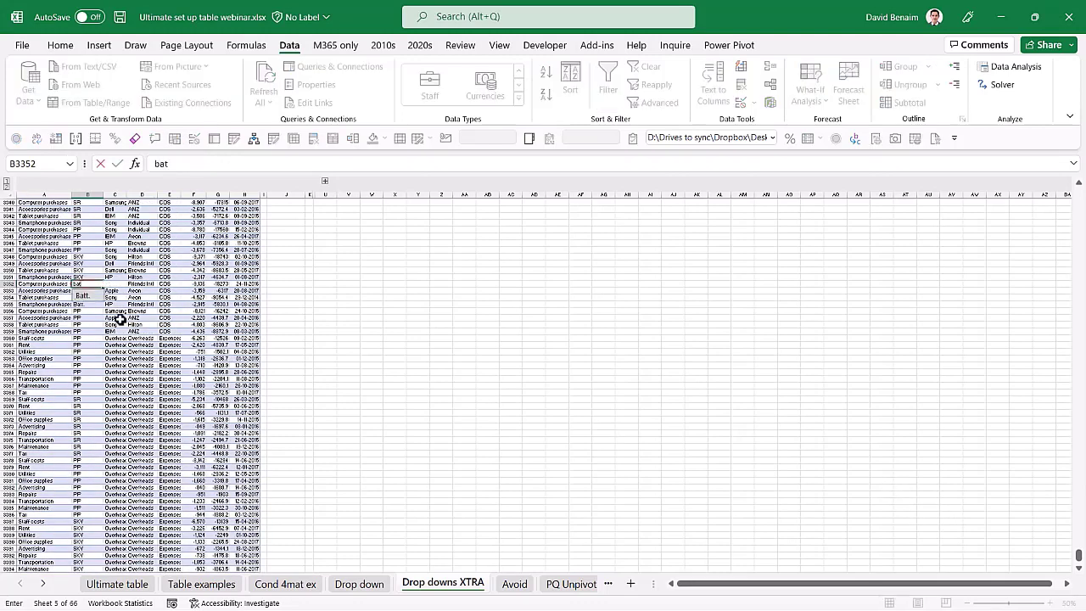
{"action": "left_click", "coordinate": [94, 294]}
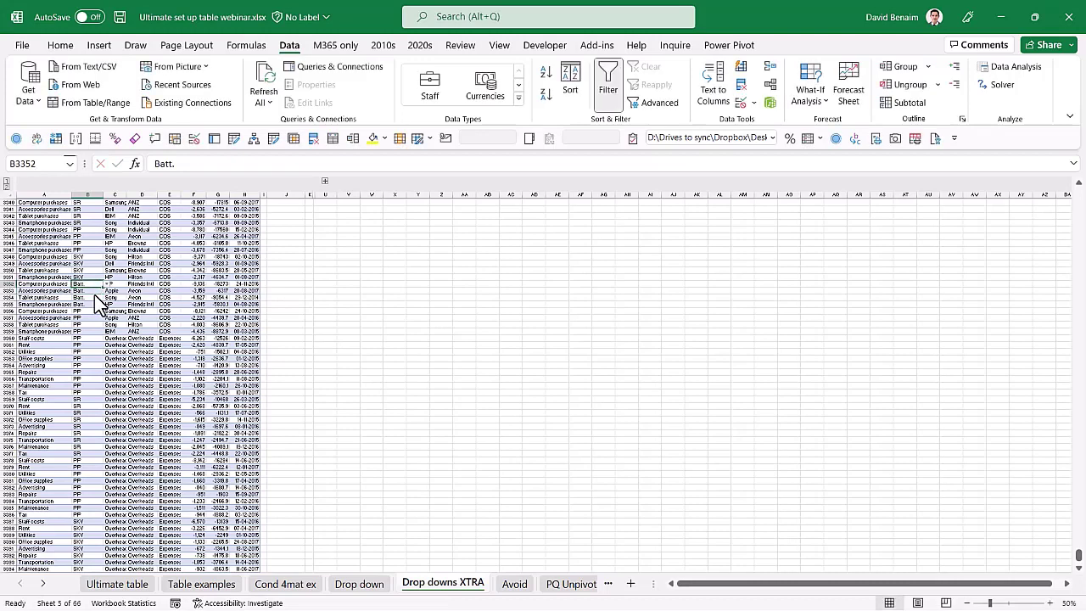
Clear the validation circles from the Drop downs XTRA sheet and select cell H3356.
{"action": "left_click", "coordinate": [755, 102]}
{"action": "left_click", "coordinate": [779, 163]}
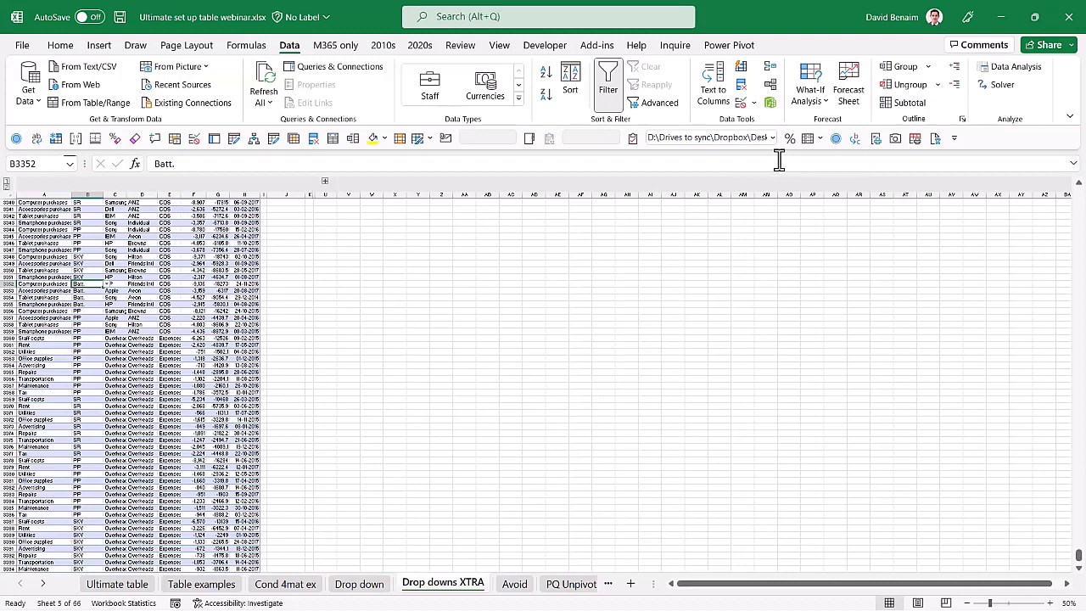
{"action": "left_click", "coordinate": [254, 312]}
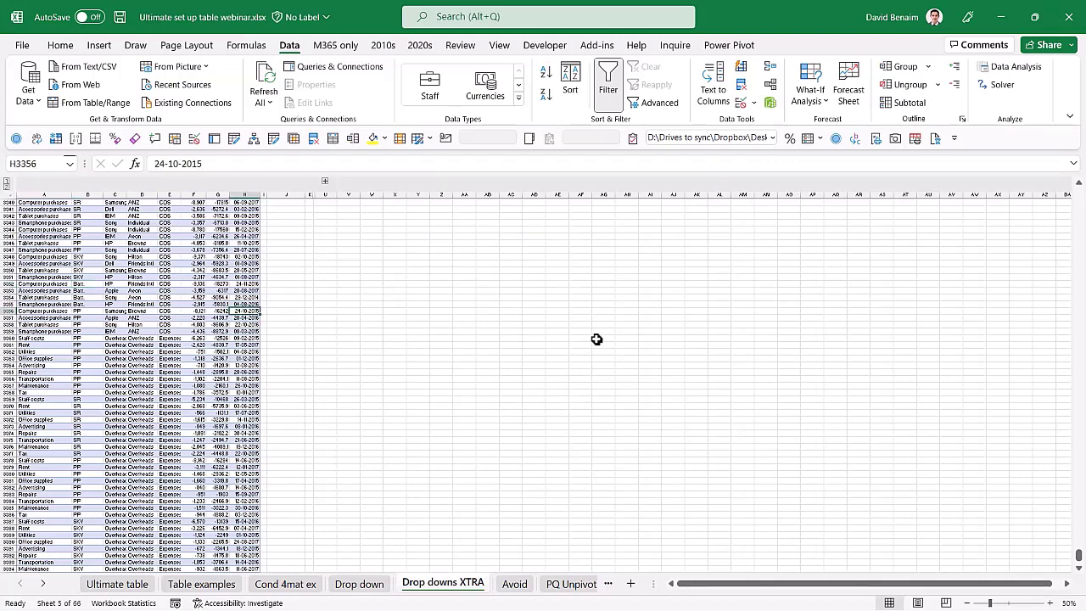
Switch to the PowerPoint slide show and advance from the ultimate Excel table overview through the merging cells slides.
{"action": "key", "text": "alt+Tab"}
{"action": "key", "text": "Tab"}
{"action": "key", "text": "Tab"}
{"action": "key", "text": "Tab"}
{"action": "key", "text": "Tab"}
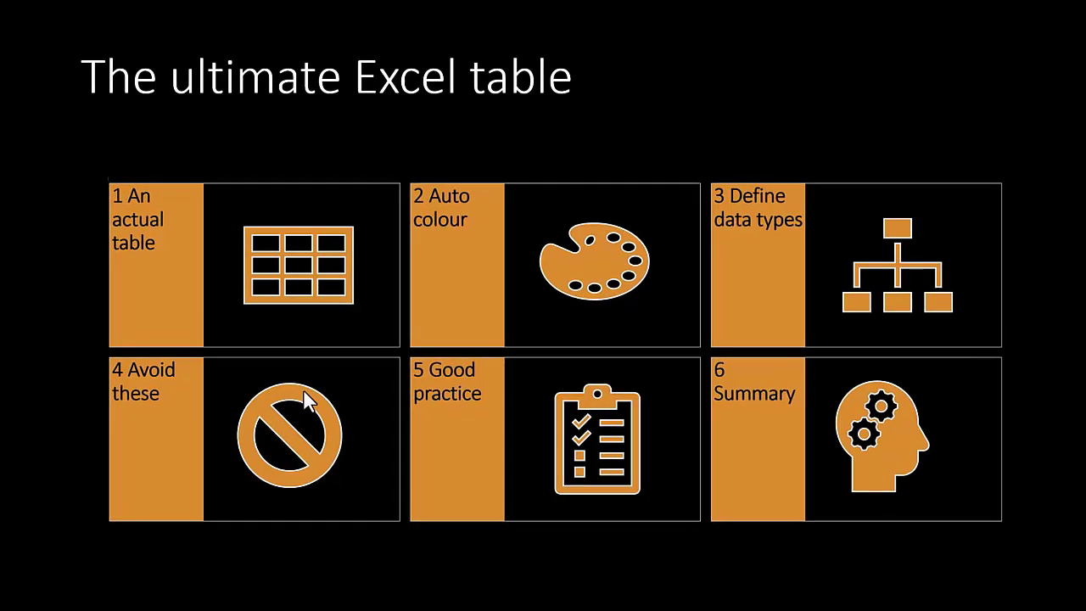
{"action": "left_click", "coordinate": [304, 391]}
{"action": "left_click", "coordinate": [303, 388]}
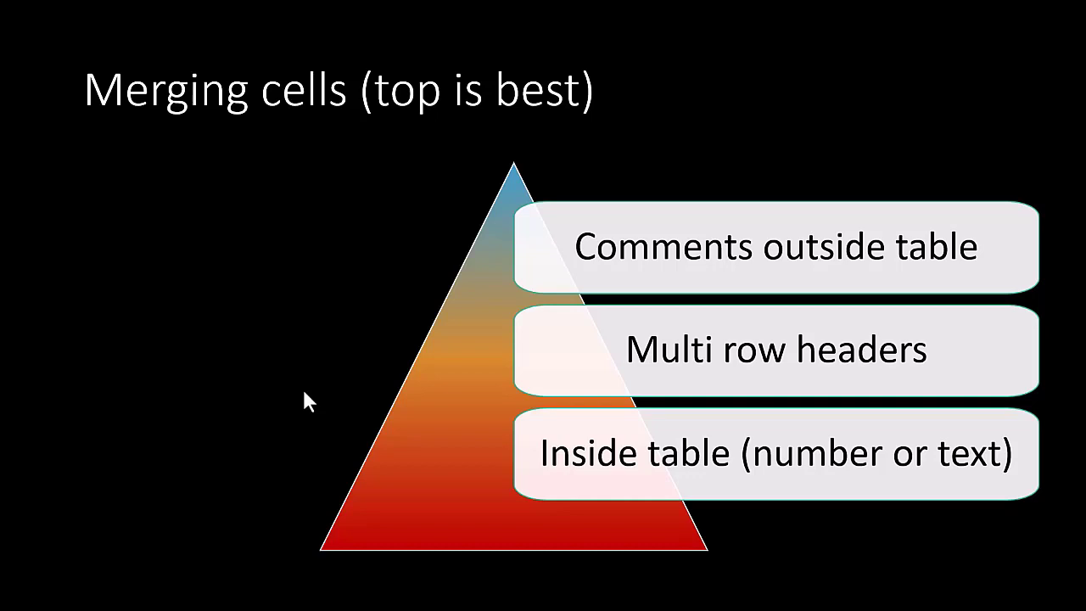
{"action": "left_click", "coordinate": [304, 393]}
Return to Excel and enter =B7*C7 as the shirt's total in cell E7 of the Avoid sheet.
{"action": "key", "text": "alt+Tab"}
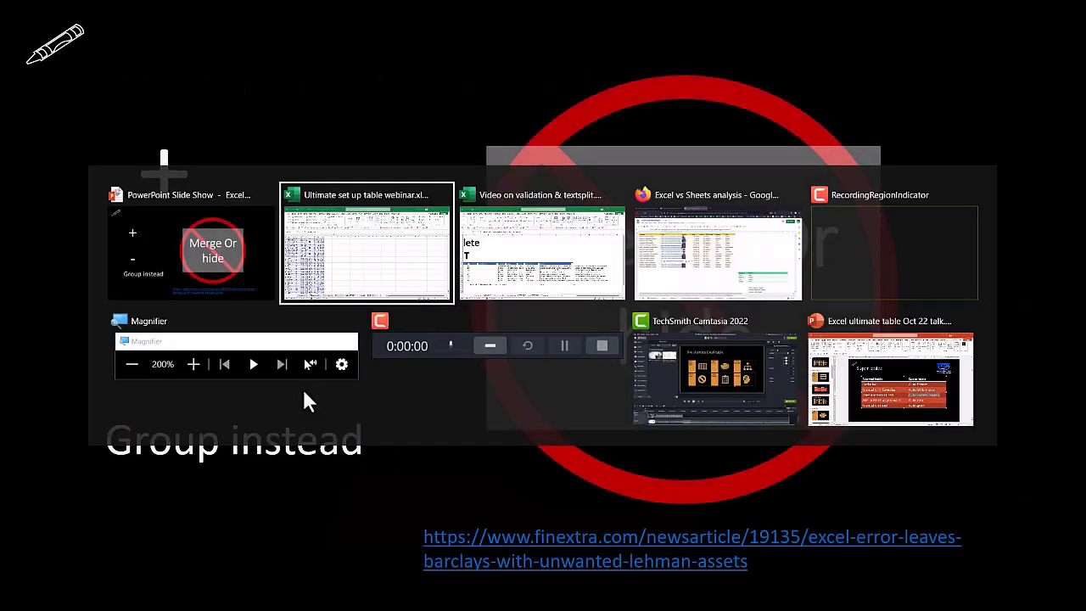
{"action": "key", "text": "ctrl+Page_Down"}
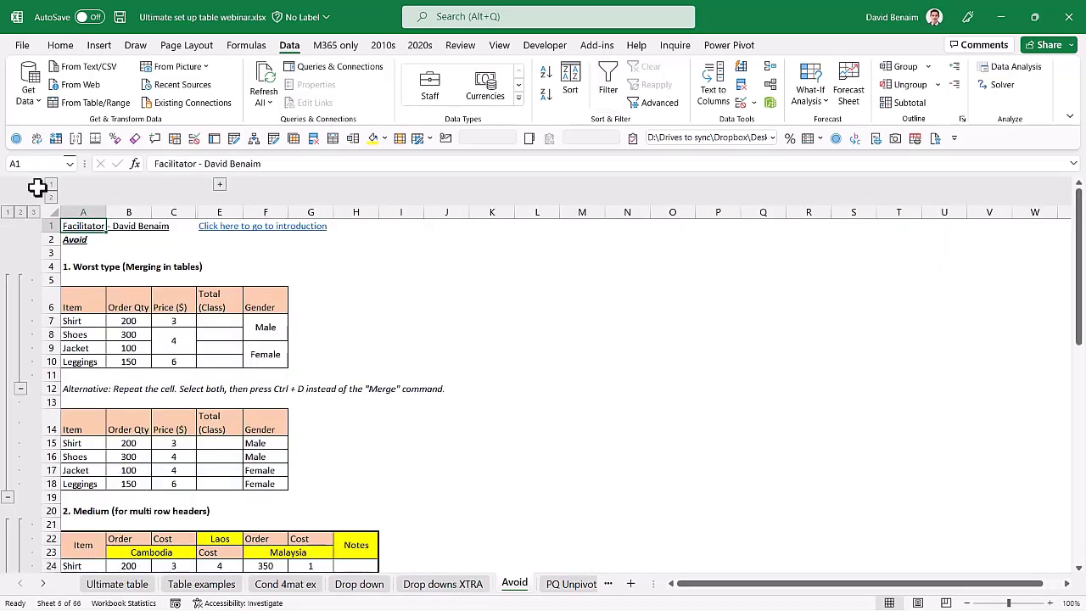
{"action": "left_click", "coordinate": [157, 321]}
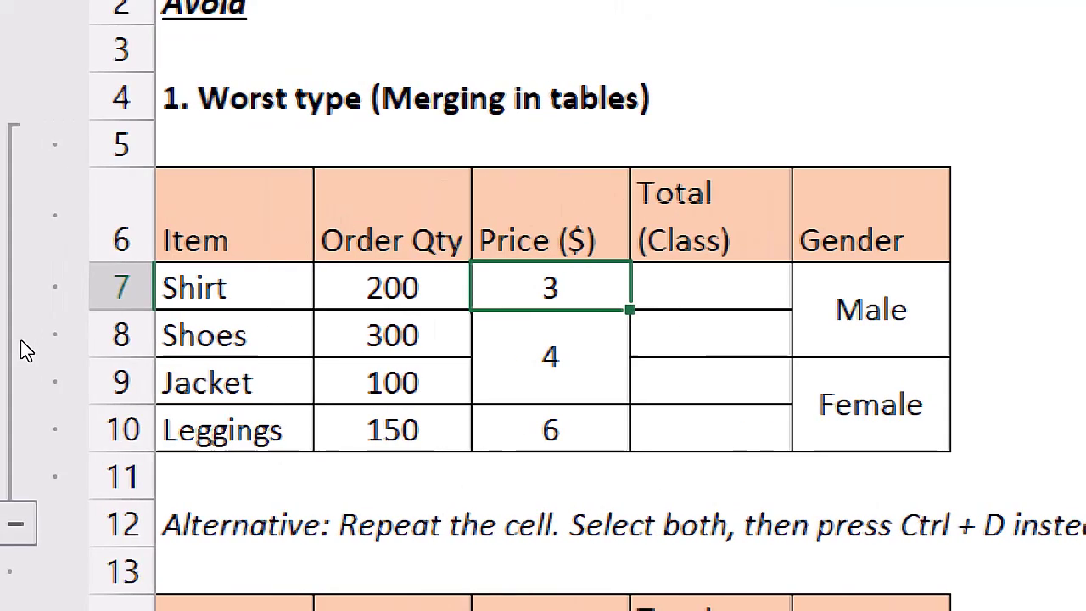
{"action": "key", "text": "Right"}
{"action": "type", "text": "="}
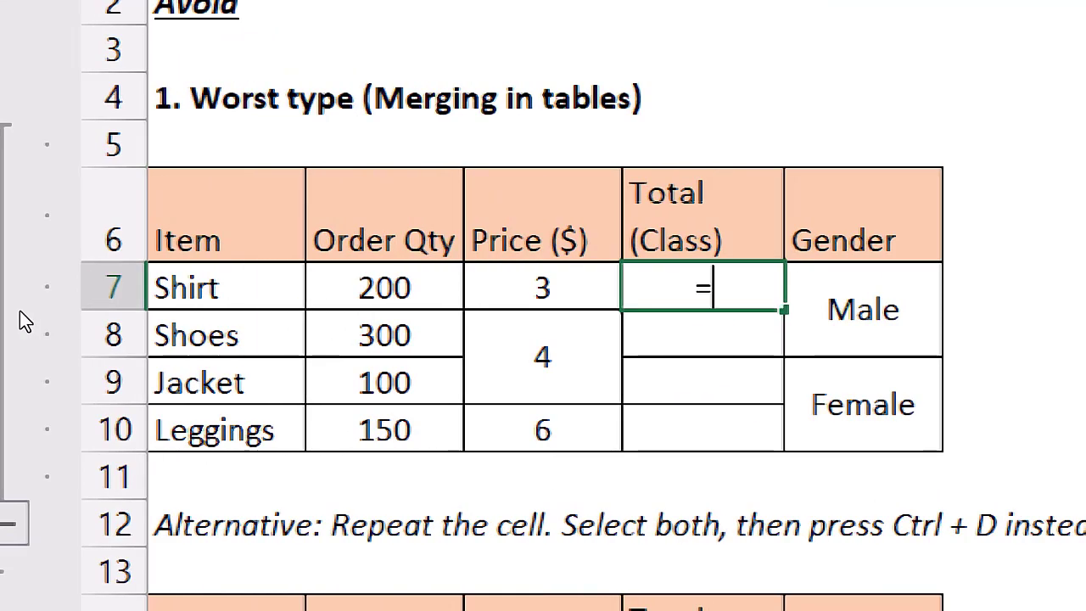
{"action": "key", "text": "Left"}
{"action": "key", "text": "Left"}
{"action": "type", "text": "*"}
{"action": "key", "text": "Left"}
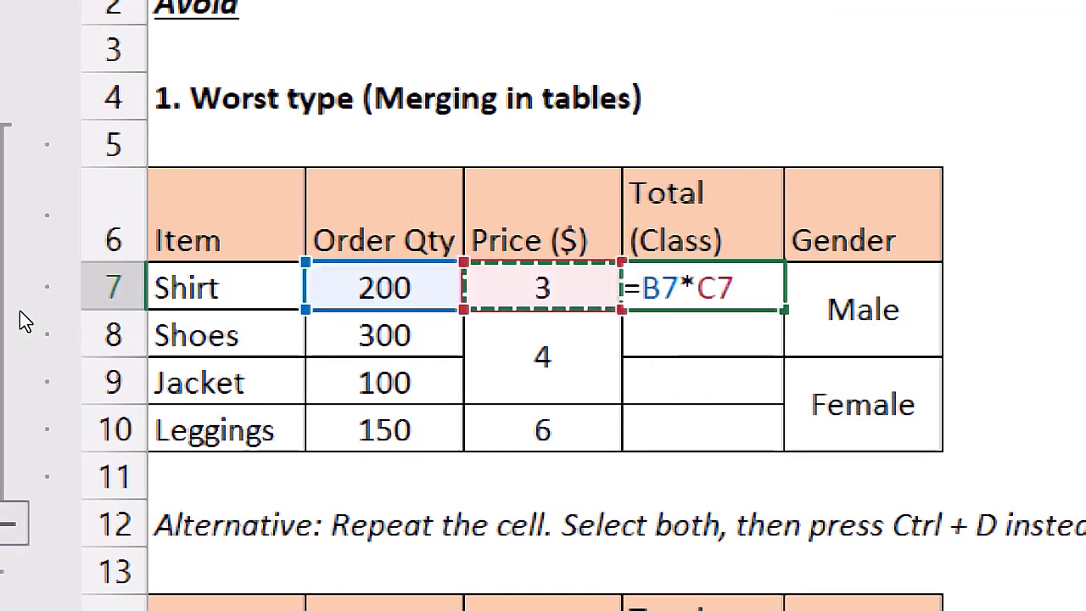
{"action": "key", "text": "Return"}
{"action": "key", "text": "Up"}
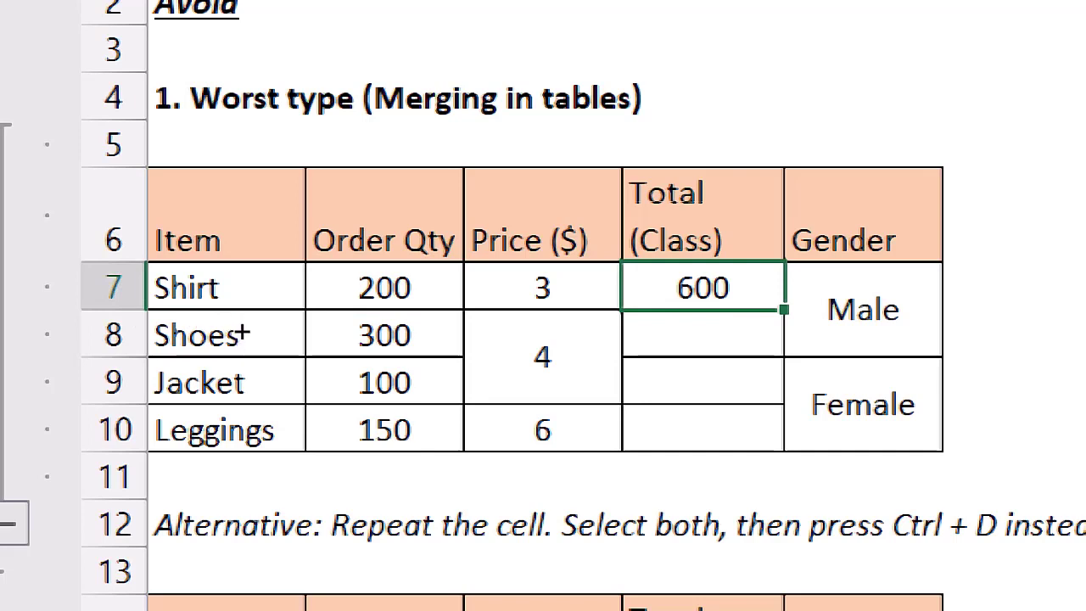
Fill the total formula down to the Shoes and Jacket rows, and inspect the references used in cell E9.
{"action": "key", "text": "shift+Down"}
{"action": "key", "text": "ctrl+d"}
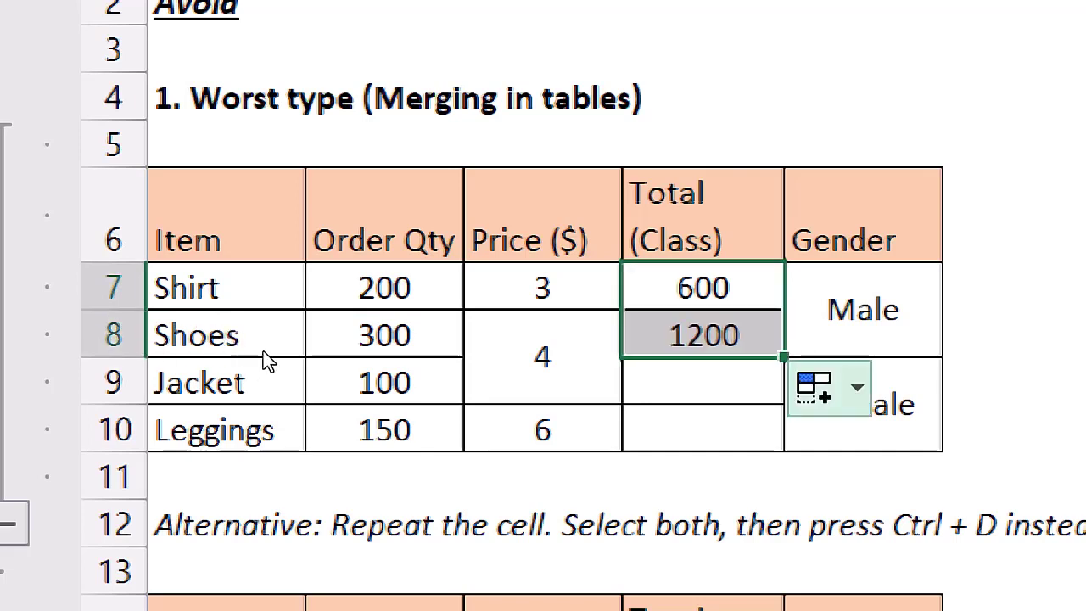
{"action": "key", "text": "shift+Down"}
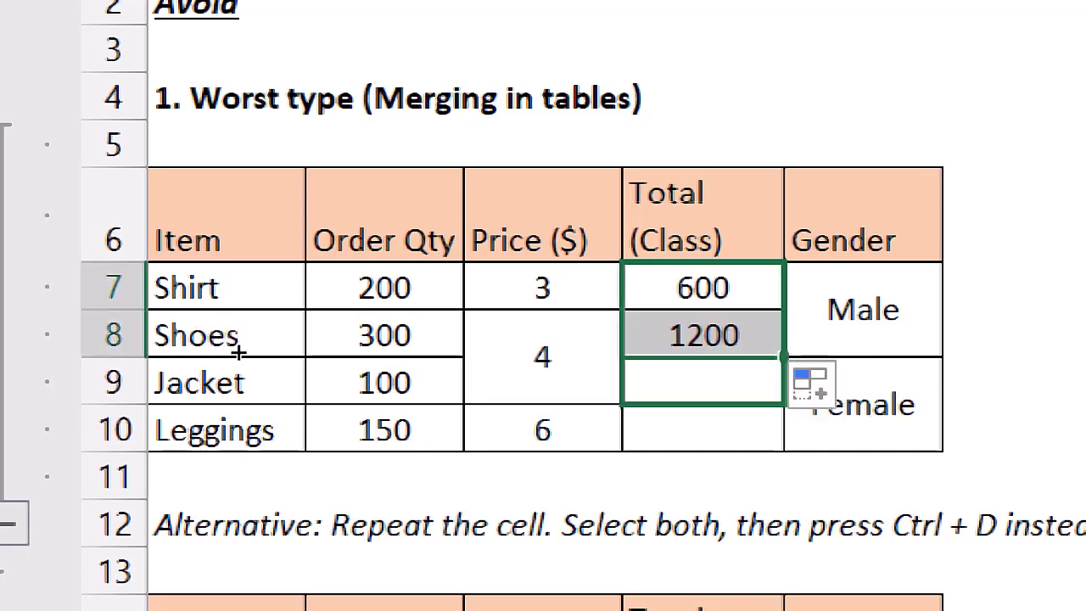
{"action": "key", "text": "ctrl+d"}
{"action": "key", "text": "F2"}
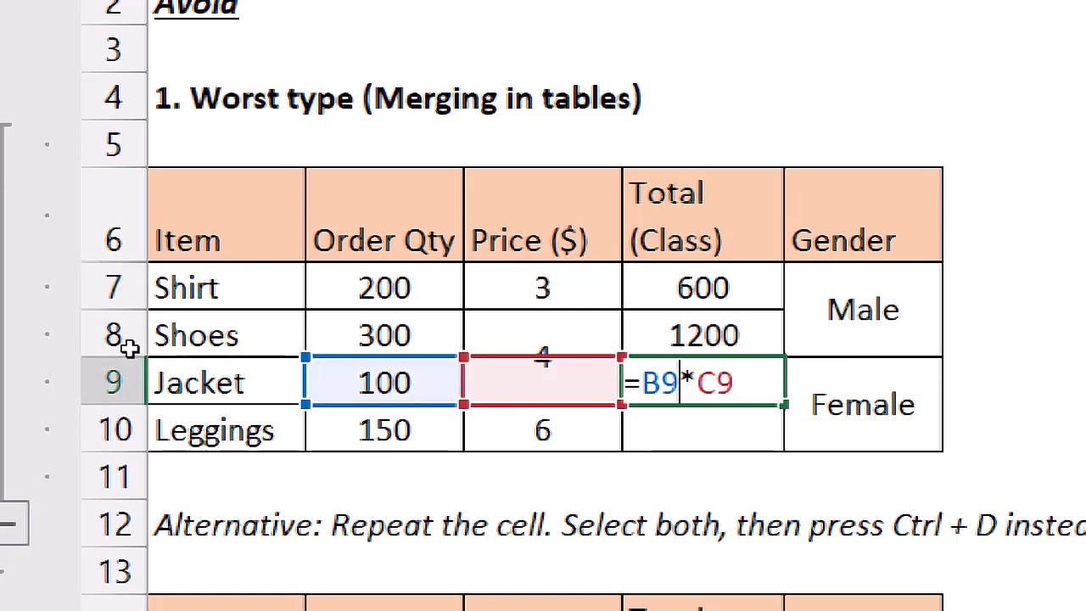
{"action": "key", "text": "Return"}
{"action": "key", "text": "Up"}
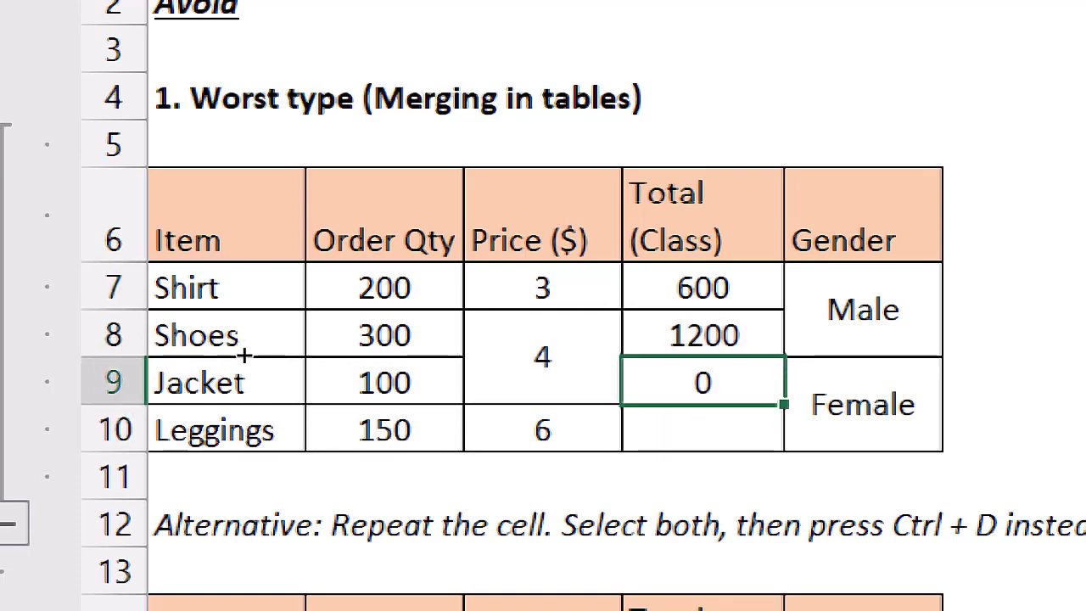
Fill the total formula down to the Leggings row and reselect the Jacket total.
{"action": "key", "text": "shift+Down"}
{"action": "key", "text": "ctrl+d"}
{"action": "key", "text": "Down"}
{"action": "key", "text": "Up"}
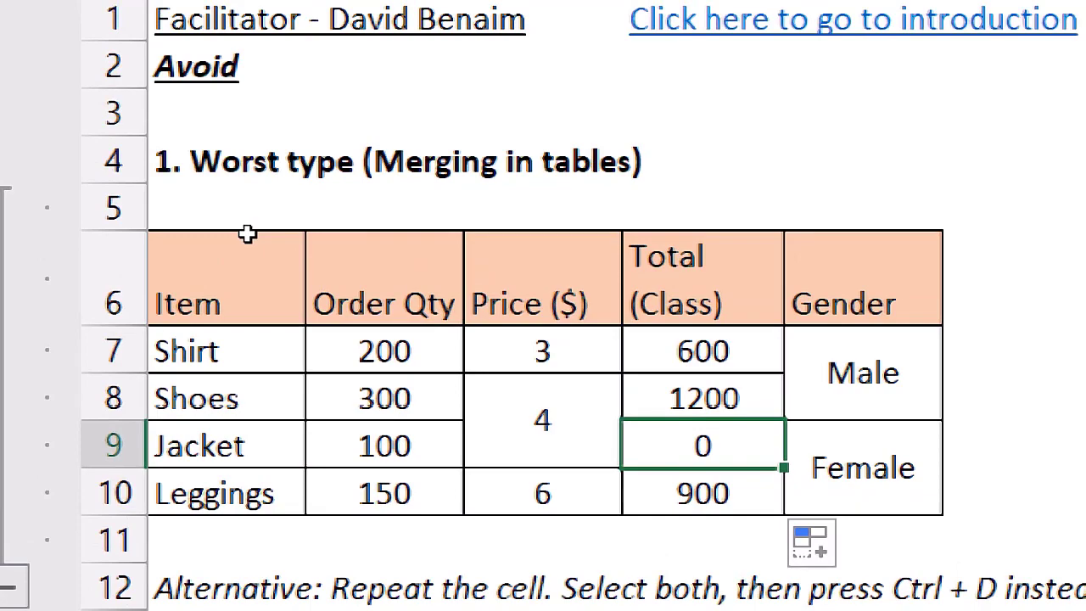
Unmerge the price cells in C7:C10 of the worst-type table.
{"action": "key", "text": "ctrl+Up"}
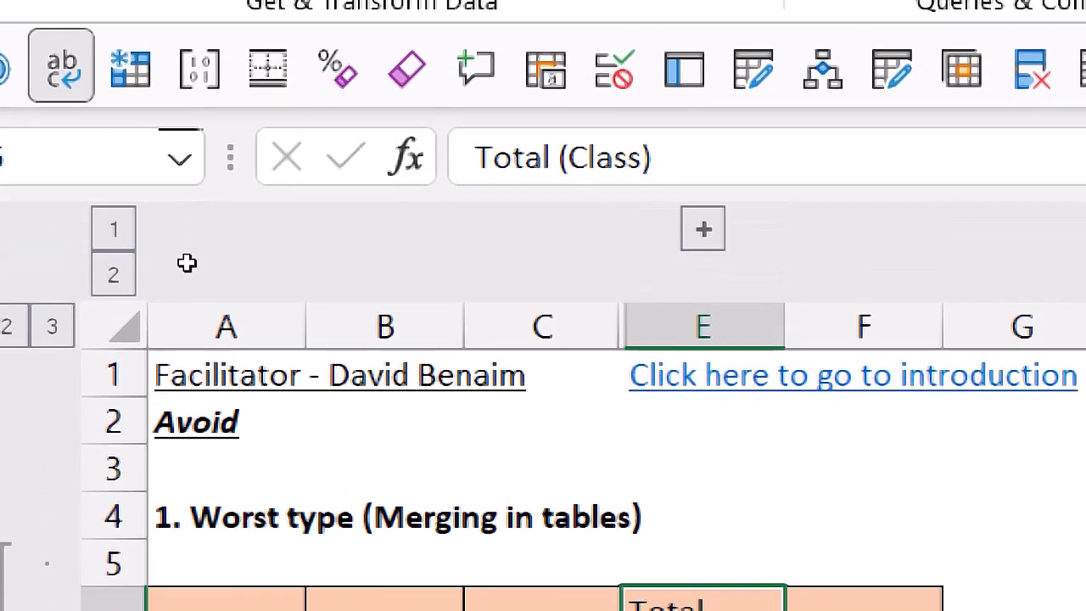
{"action": "key", "text": "shift+Left"}
{"action": "key", "text": "shift+Down"}
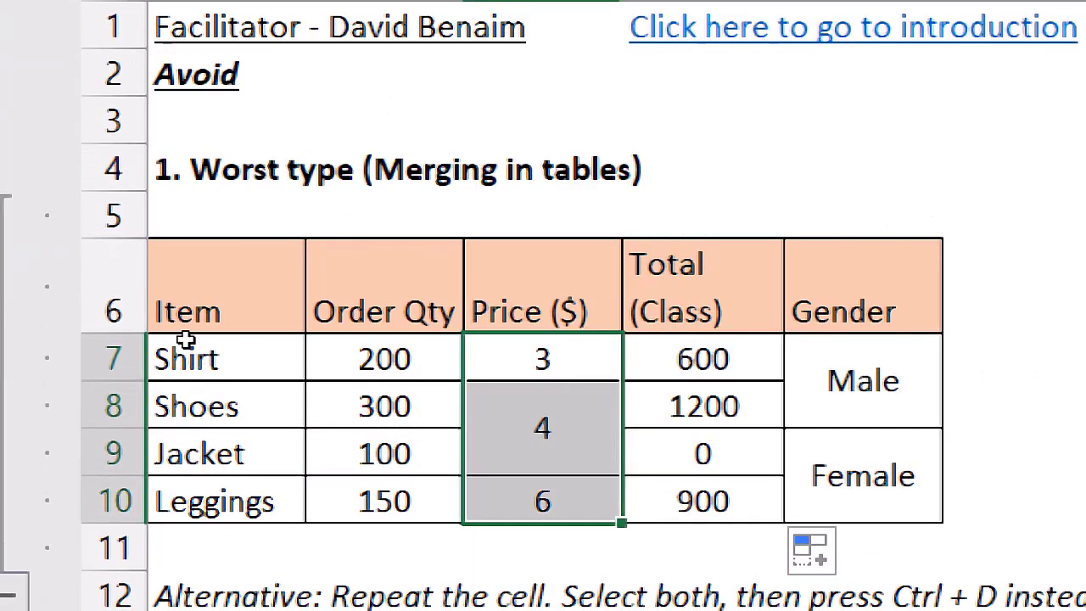
{"action": "left_click", "coordinate": [168, 118]}
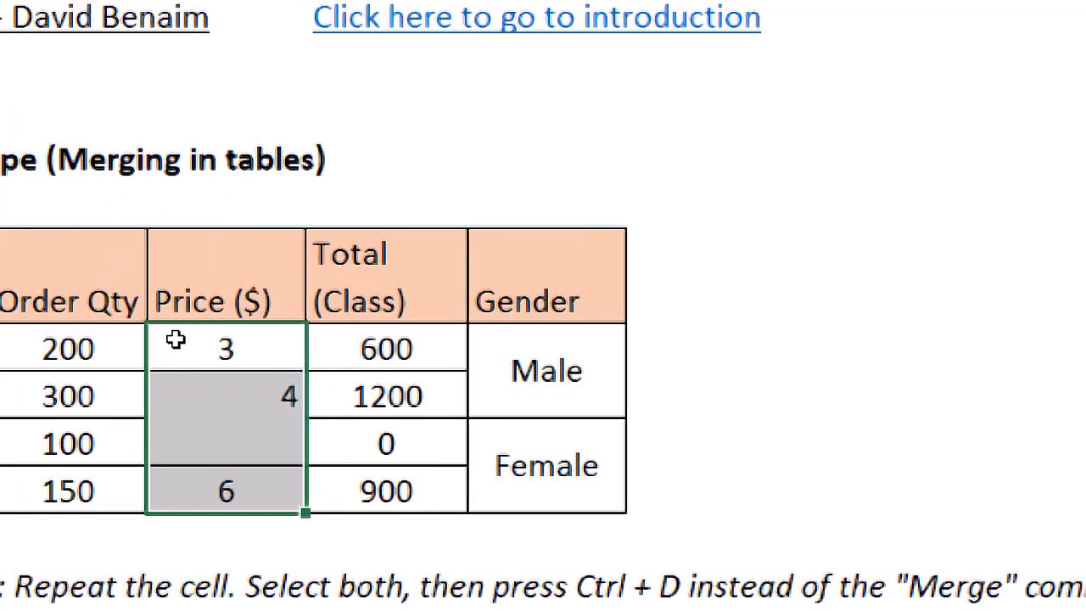
Check the unmerged price cells C8 and C9, and examine which cells the Jacket total formula references.
{"action": "key", "text": "Down"}
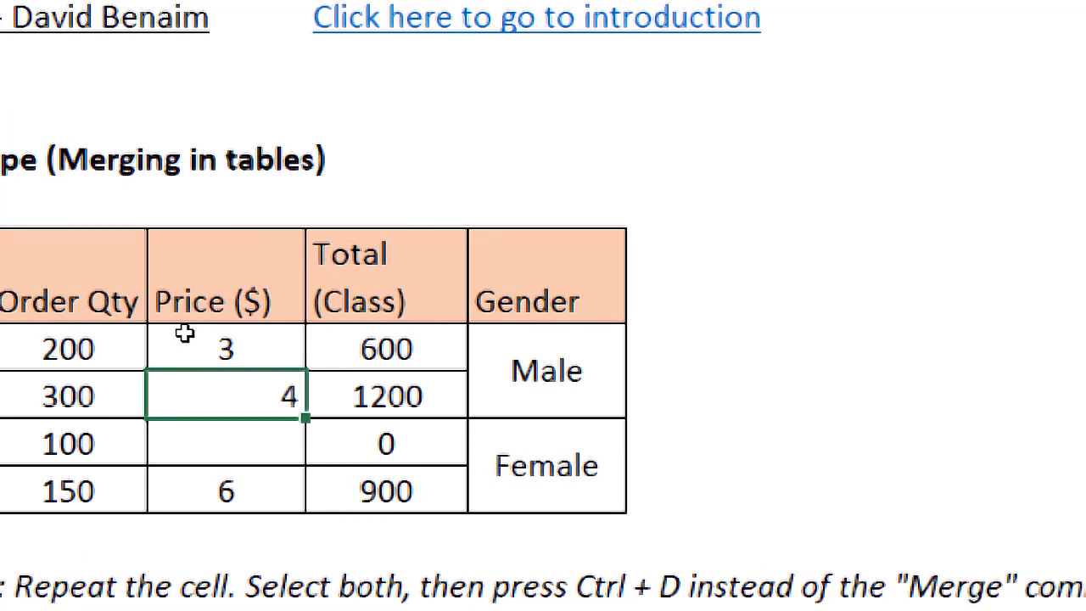
{"action": "key", "text": "Down"}
{"action": "key", "text": "Right"}
{"action": "key", "text": "F2"}
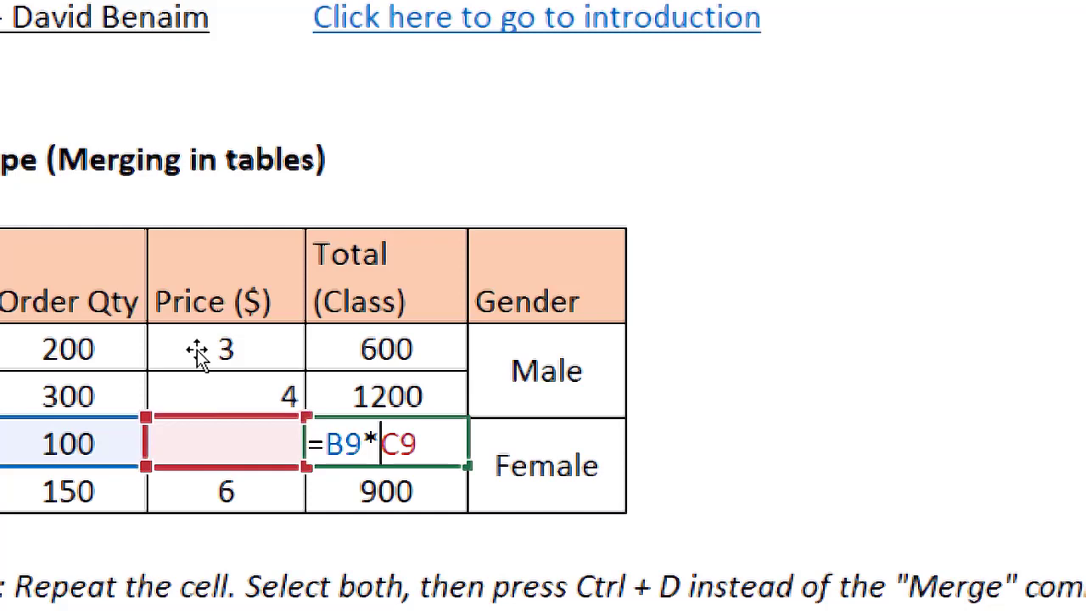
Close the Jacket total formula and turn on filters for the worst-type table's header row.
{"action": "key", "text": "ctrl+Return"}
{"action": "key", "text": "Right"}
{"action": "key", "text": "Up"}
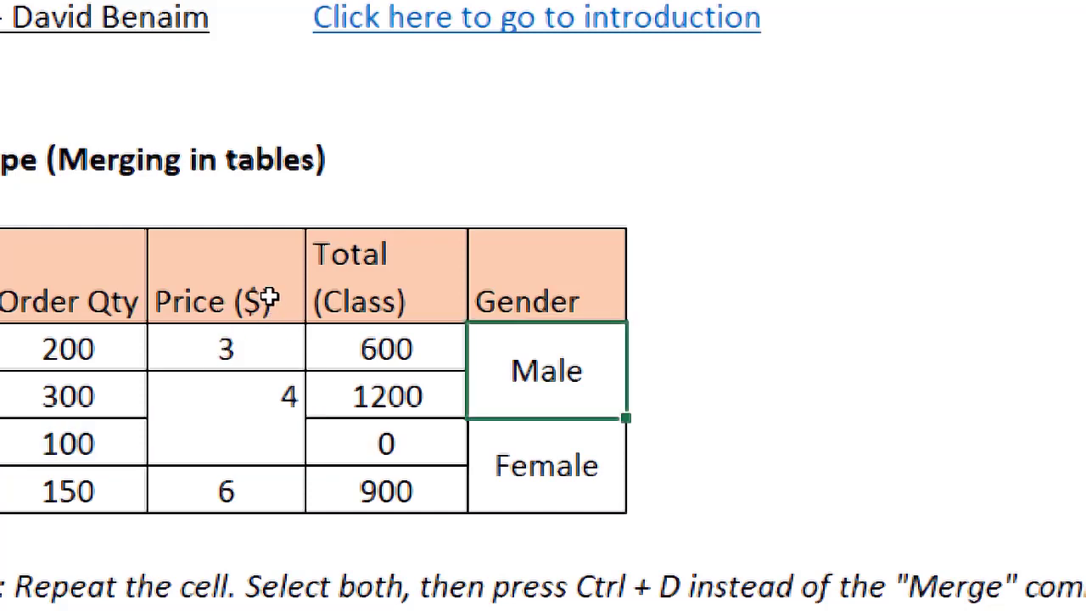
{"action": "key", "text": "Up"}
{"action": "key", "text": "ctrl+shift+l"}
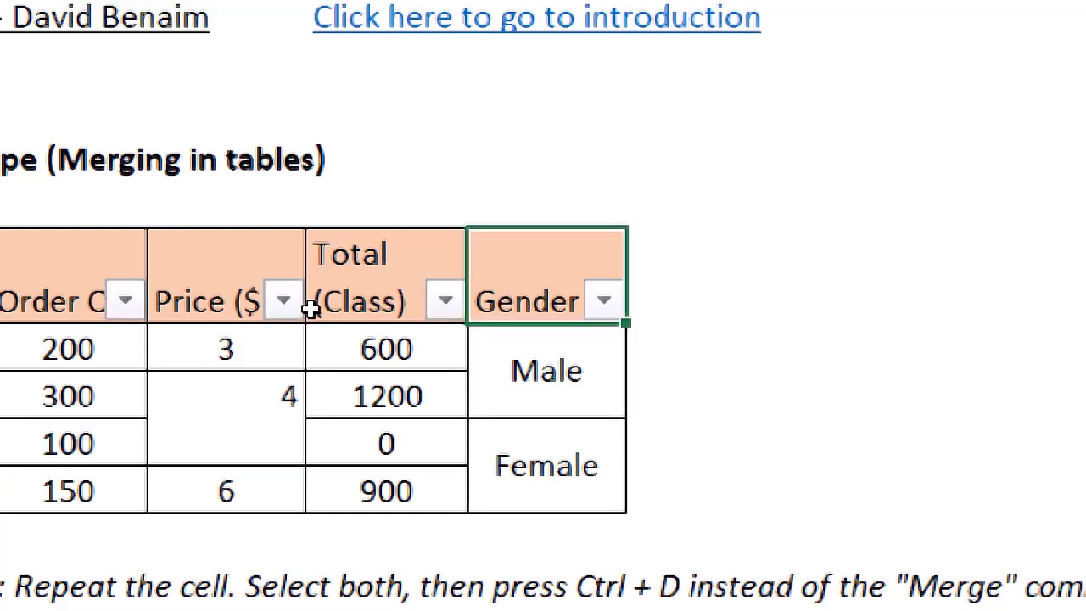
Filter the Gender column to Female only, and remove the filters from the worst-type table.
{"action": "key", "text": "alt+Down"}
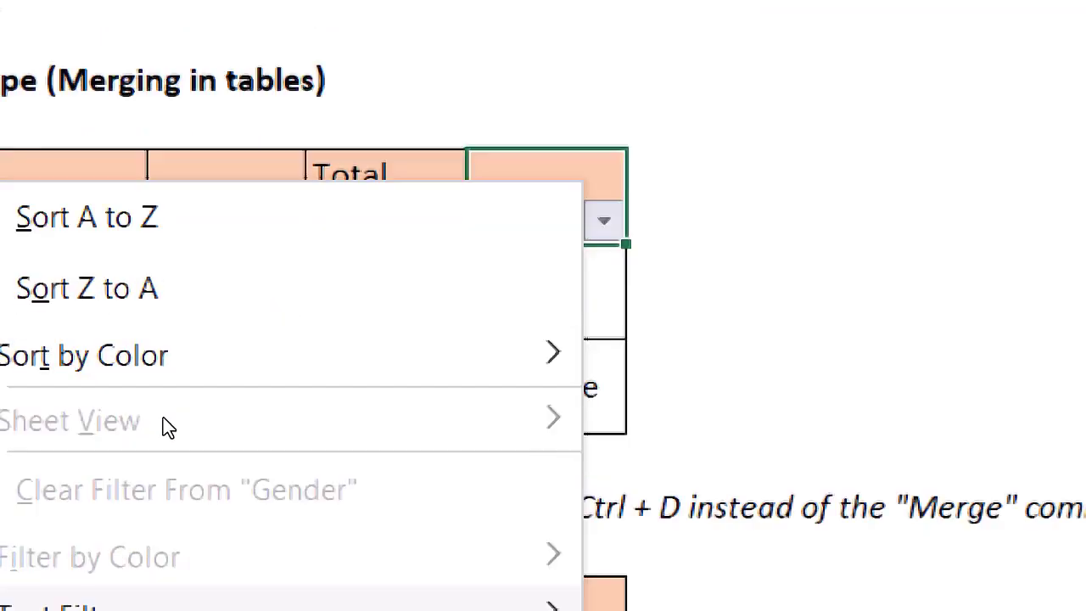
{"action": "key", "text": "End"}
{"action": "key", "text": "space"}
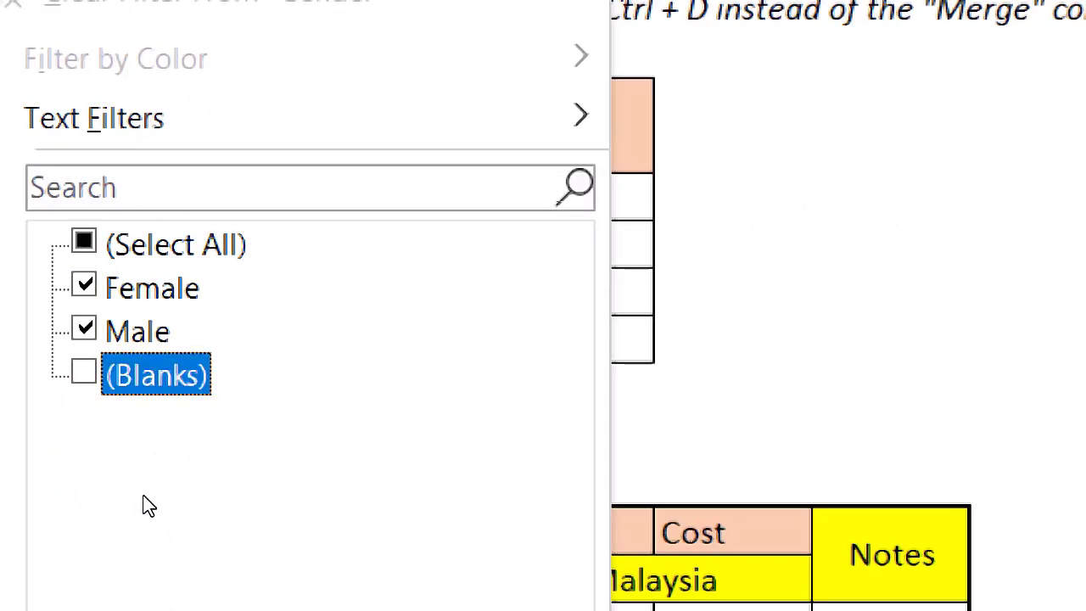
{"action": "key", "text": "Up"}
{"action": "key", "text": "space"}
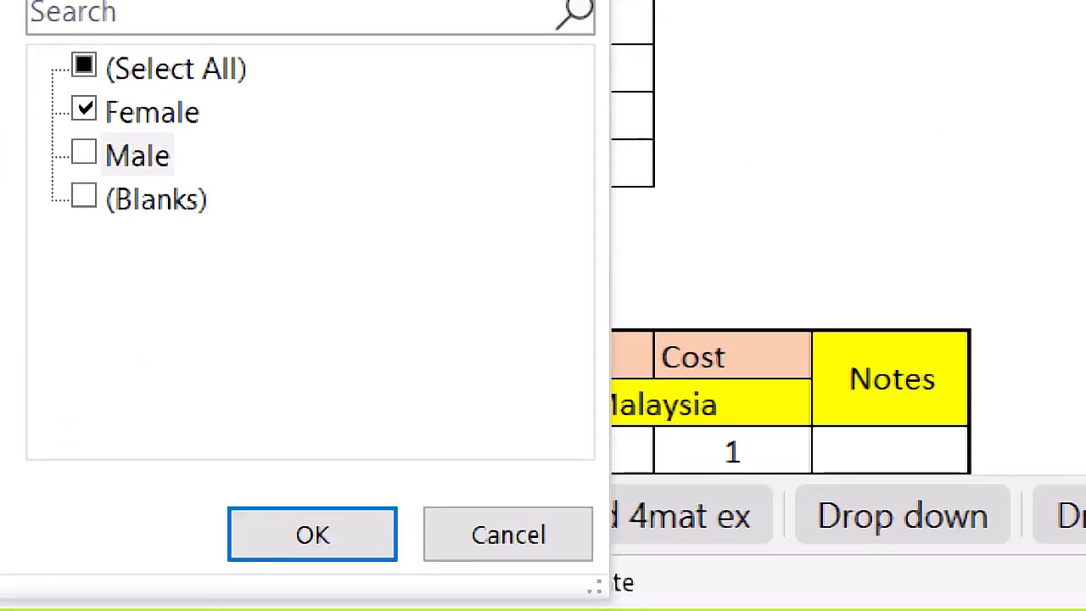
{"action": "key", "text": "Return"}
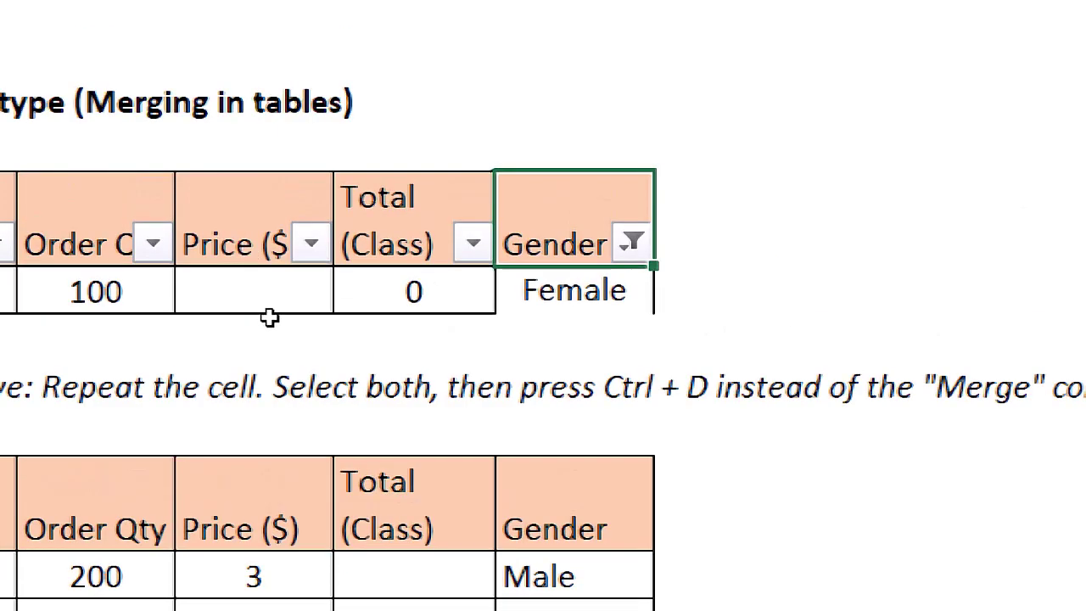
{"action": "key", "text": "Down"}
{"action": "key", "text": "ctrl+shift+l"}
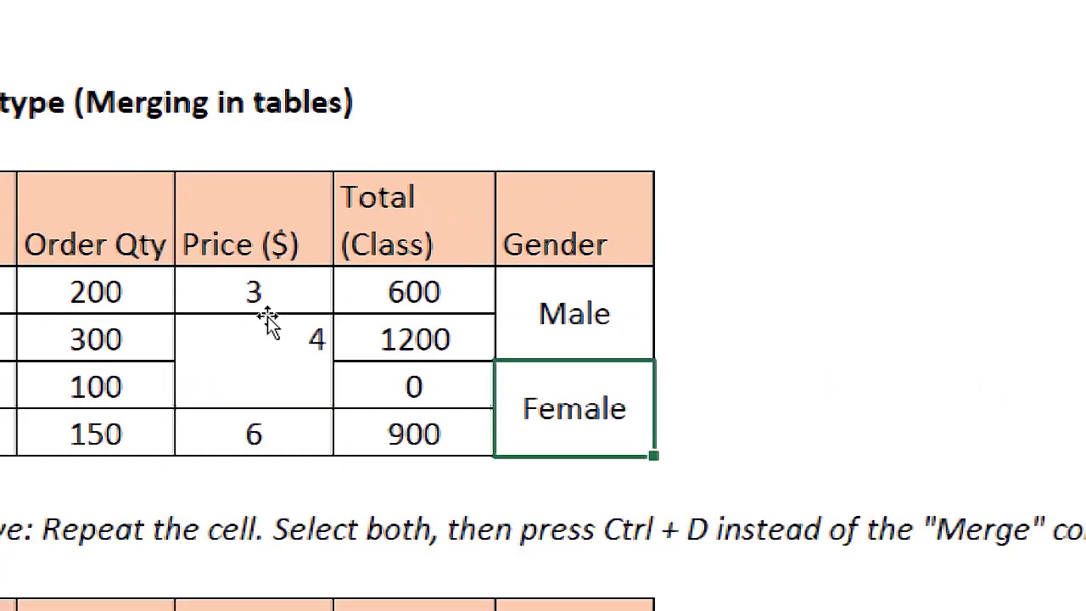
Examine how selections extend across the merged Gender cells and the header row of the worst-type table.
{"action": "key", "text": "shift+Up"}
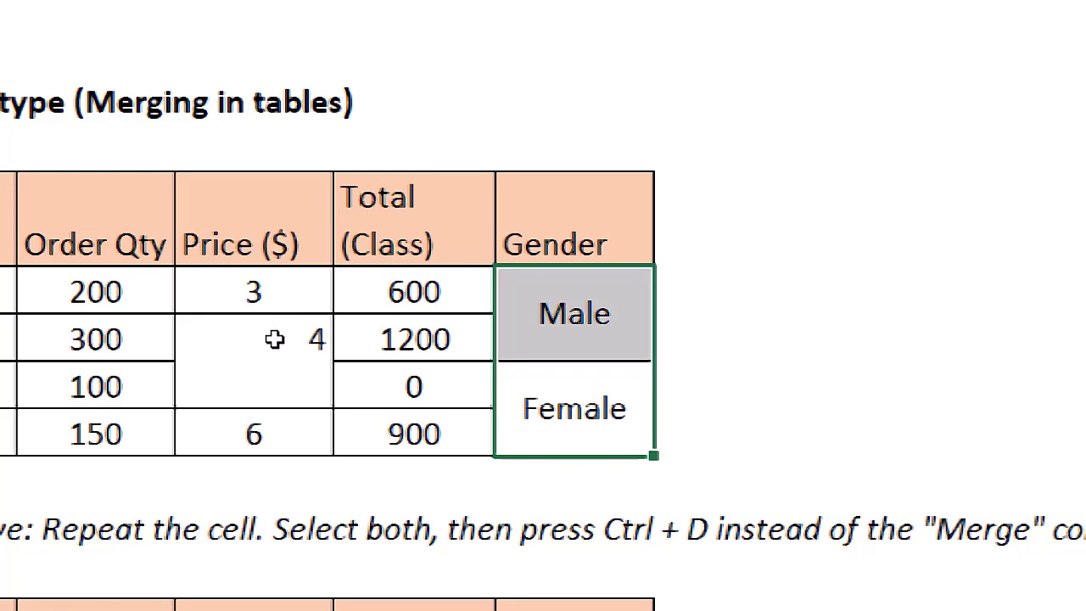
{"action": "key", "text": "Up"}
{"action": "key", "text": "Up"}
{"action": "key", "text": "shift+Down"}
{"action": "key", "text": "ctrl+shift+Left"}
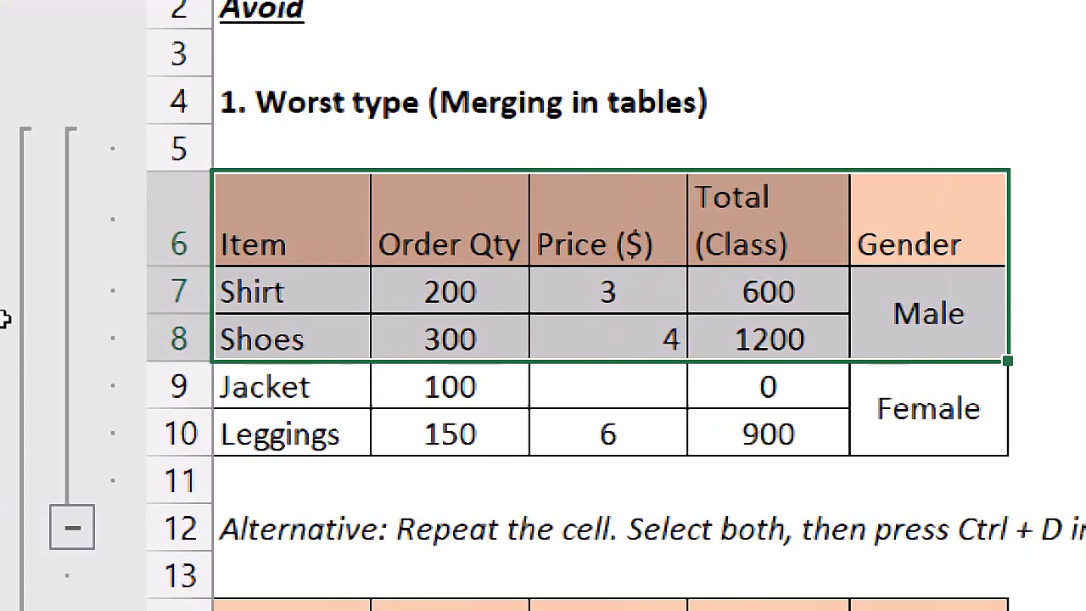
{"action": "key", "text": "shift+Up"}
{"action": "key", "text": "ctrl+shift+Right"}
Examine how the merged Item and country headers of the Medium table behave when selecting row 22.
{"action": "scroll", "coordinate": [119, 320], "scroll_direction": "down", "scroll_amount": 9}
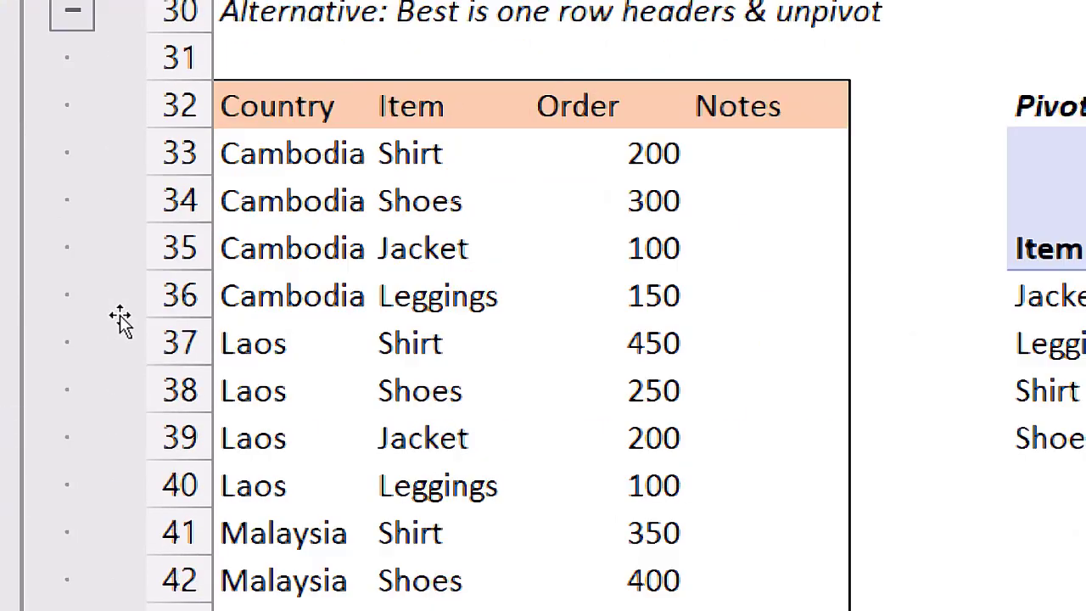
{"action": "scroll", "coordinate": [119, 320], "scroll_direction": "down", "scroll_amount": 7}
{"action": "scroll", "coordinate": [122, 314], "scroll_direction": "up", "scroll_amount": 10}
{"action": "key", "text": "Down"}
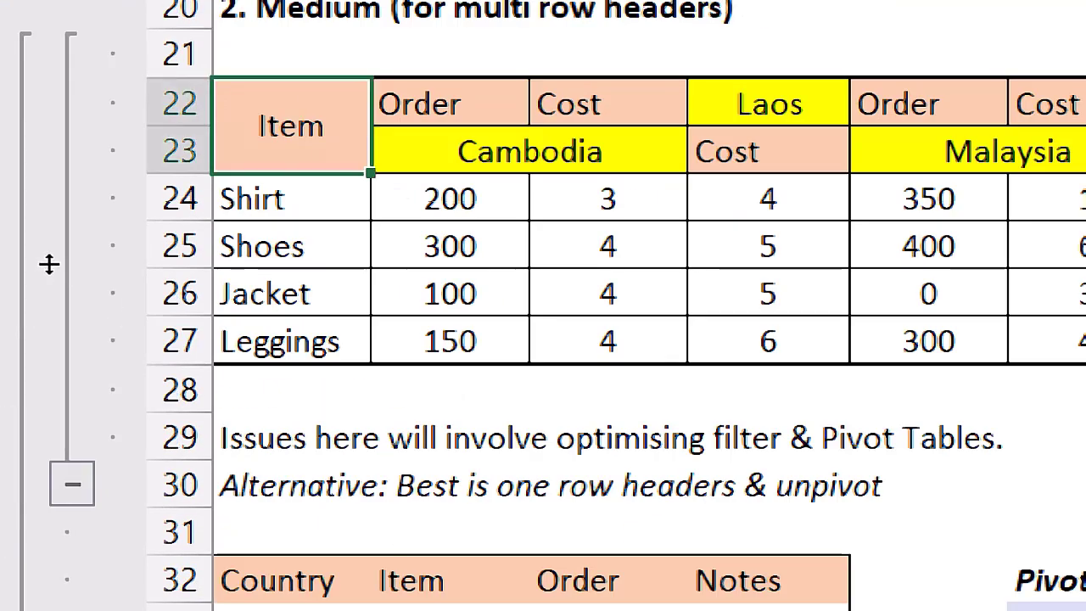
{"action": "key", "text": "shift+space"}
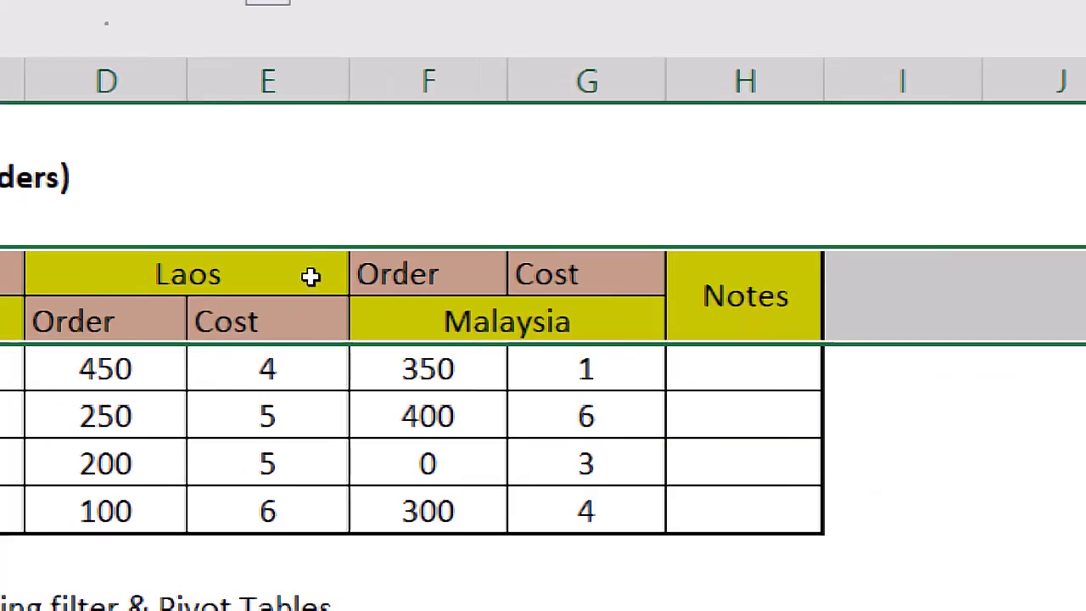
{"action": "key", "text": "Right"}
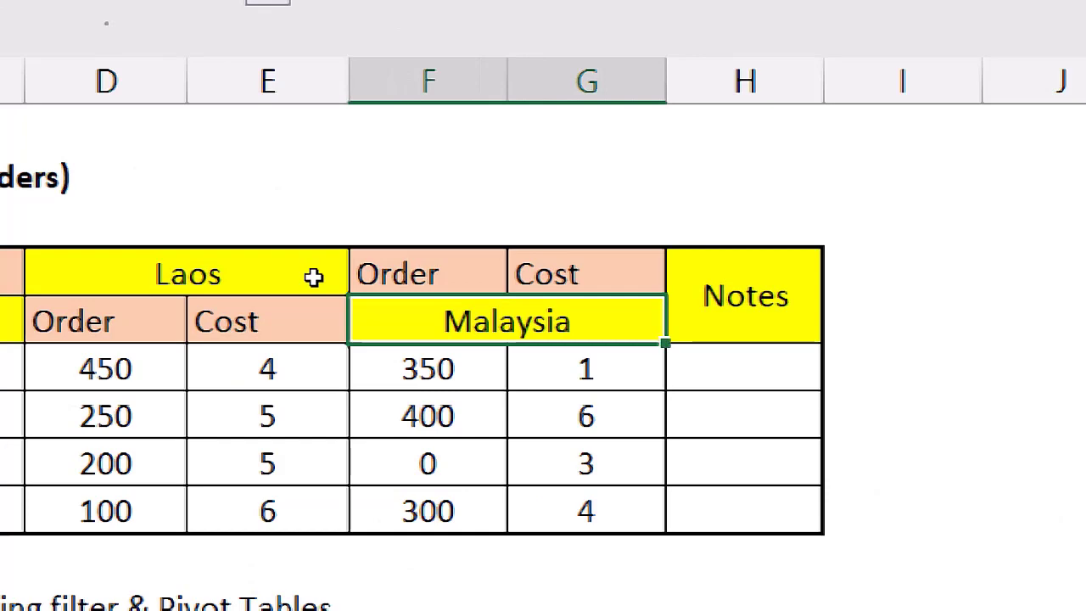
Try to create a PivotTable on a new worksheet from the multi-row header table A22:H27.
{"action": "key", "text": "ctrl+a"}
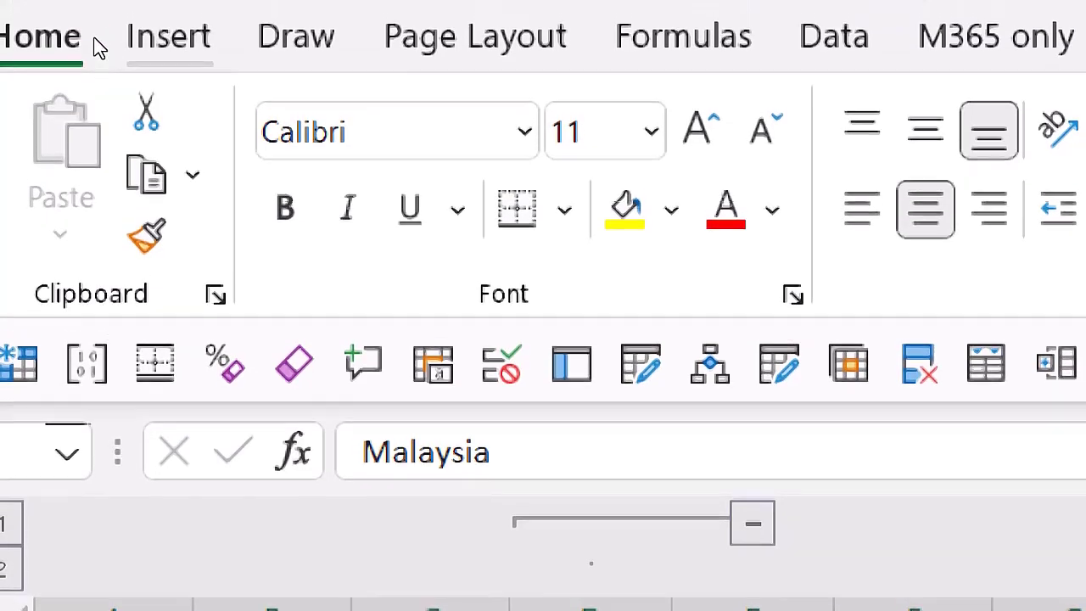
{"action": "left_click", "coordinate": [104, 12]}
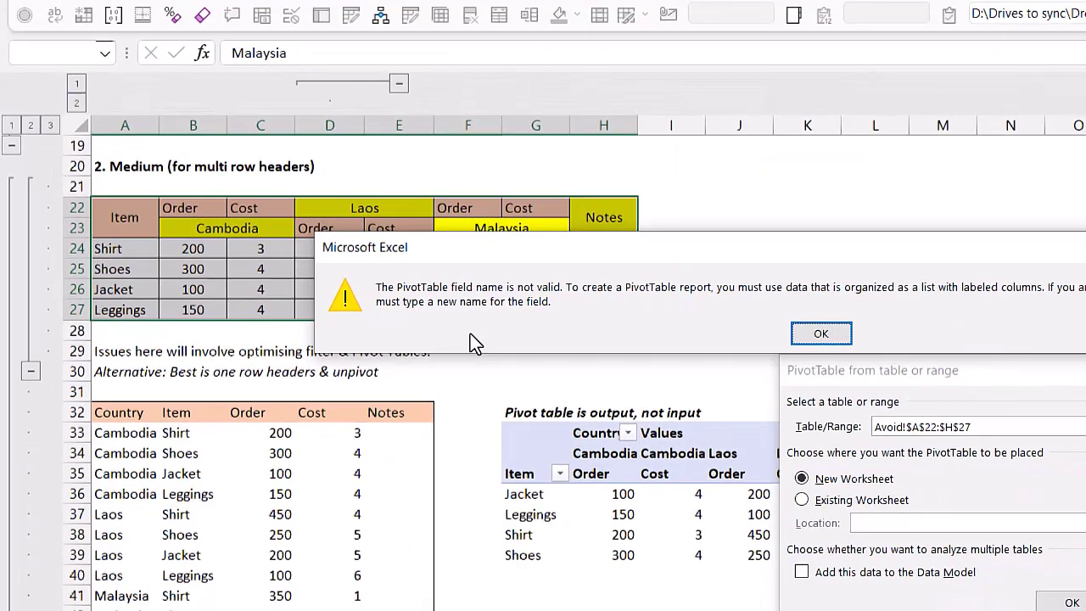
{"action": "key", "text": "Return"}
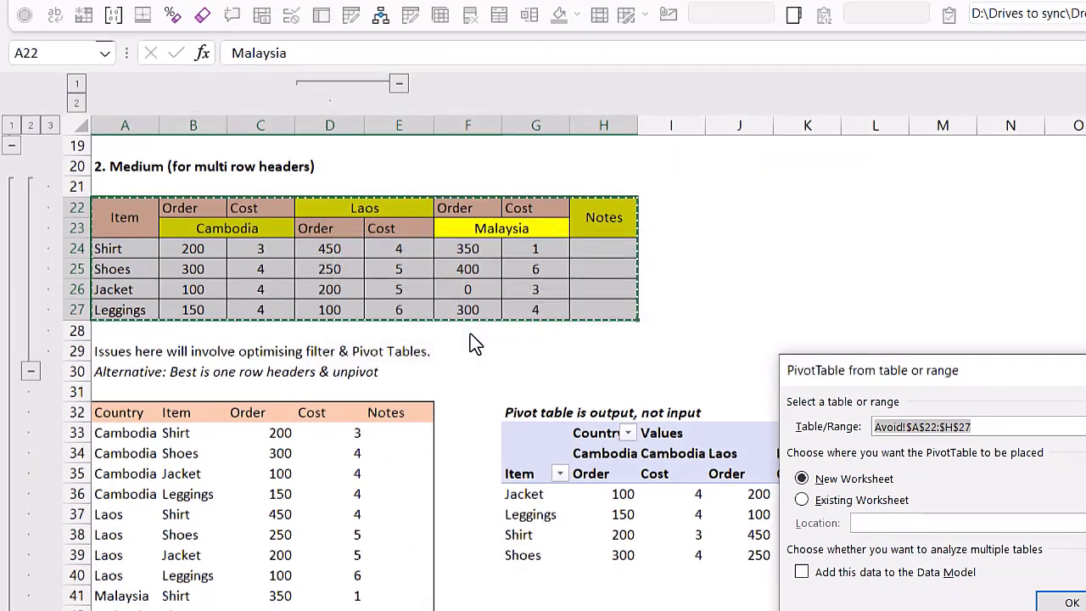
{"action": "key", "text": "Escape"}
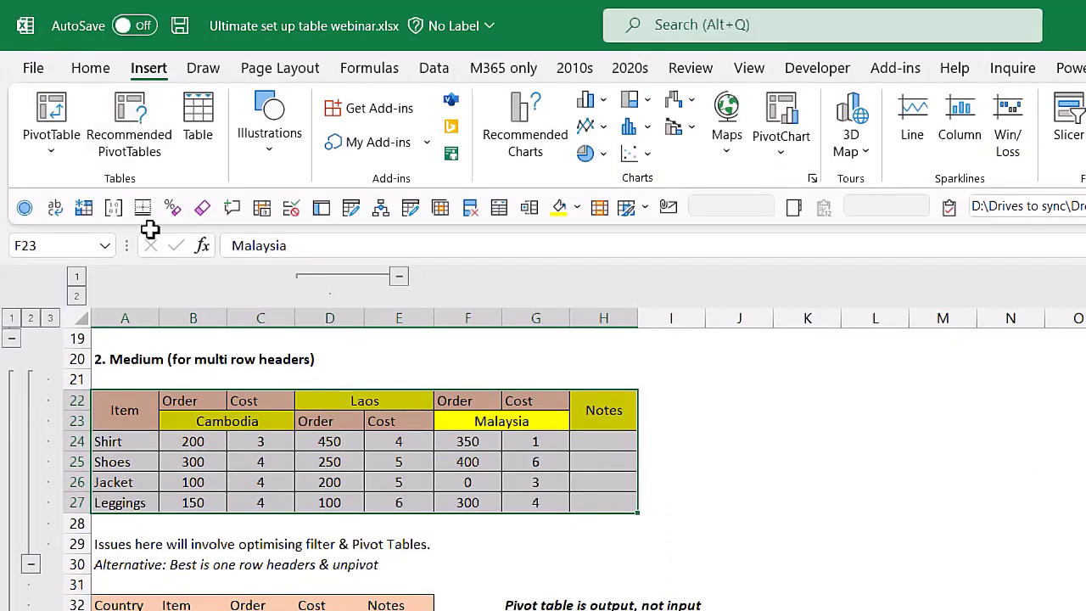
Add filters to the multi-row header table and inspect the values offered by the merged Laos header's filter.
{"action": "left_click", "coordinate": [90, 68]}
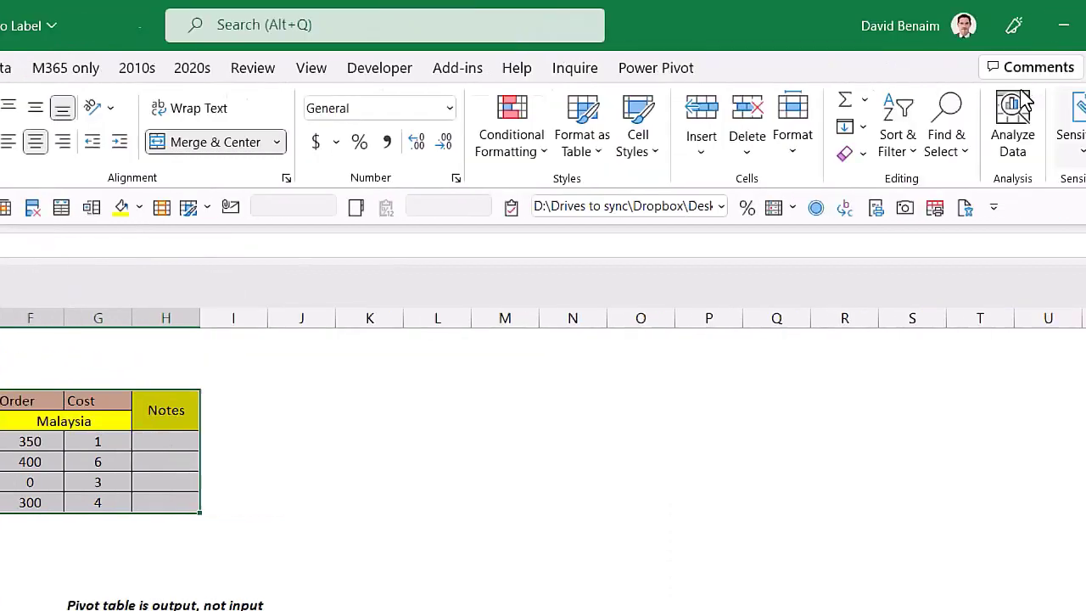
{"action": "left_click", "coordinate": [878, 127]}
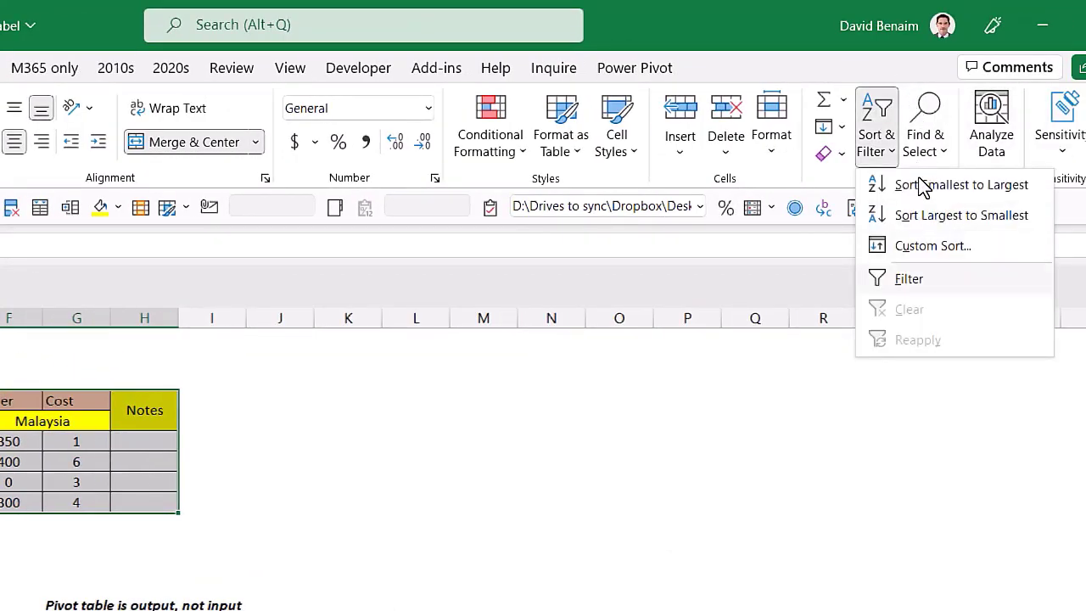
{"action": "left_click", "coordinate": [912, 277]}
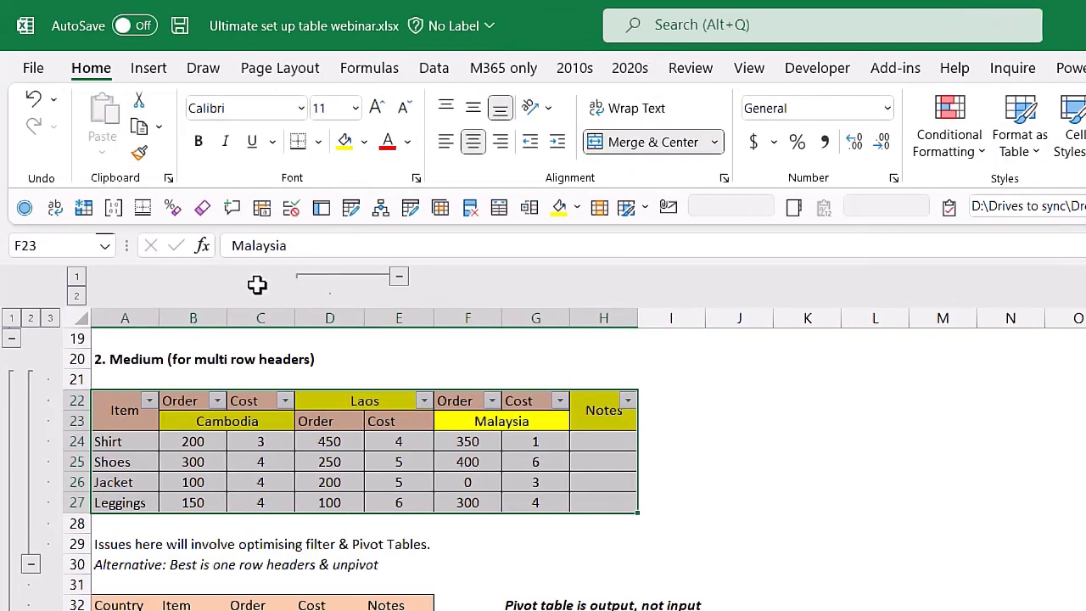
{"action": "key", "text": "Left"}
{"action": "key", "text": "shift+Down"}
{"action": "key", "text": "shift+Down"}
{"action": "key", "text": "shift+Down"}
{"action": "key", "text": "alt+Down"}
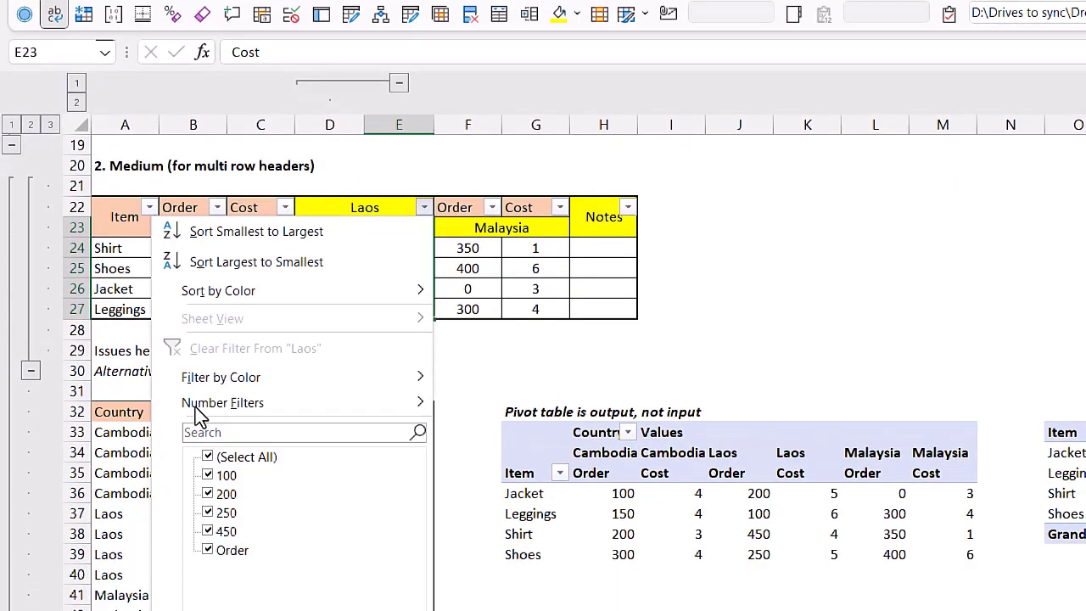
{"action": "key", "text": "Escape"}
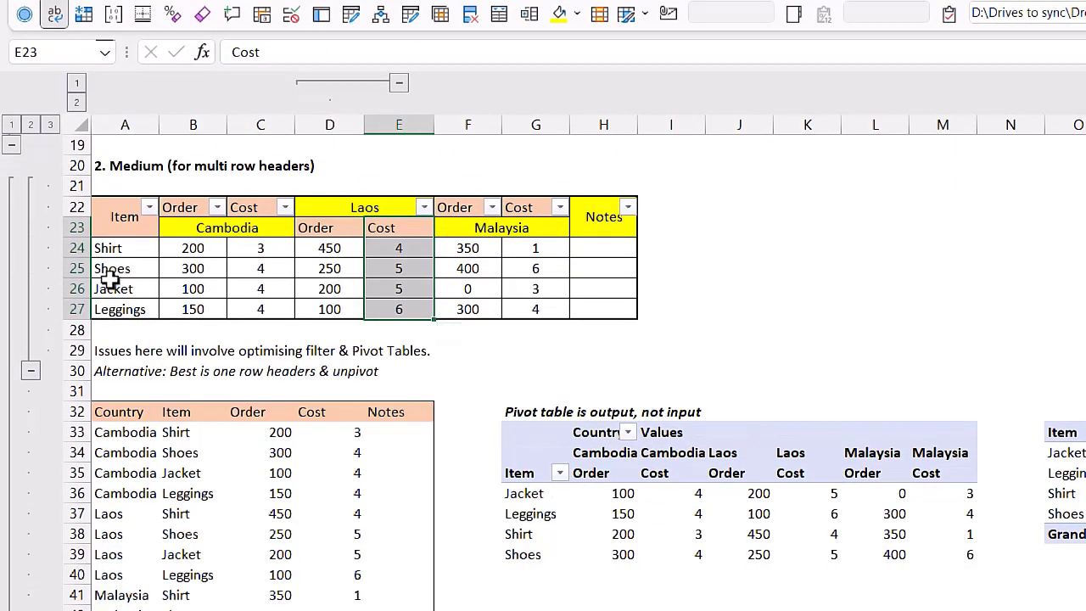
Check header row 23 against the filters, and remove the filters from the multi-row header table.
{"action": "key", "text": "shift+space"}
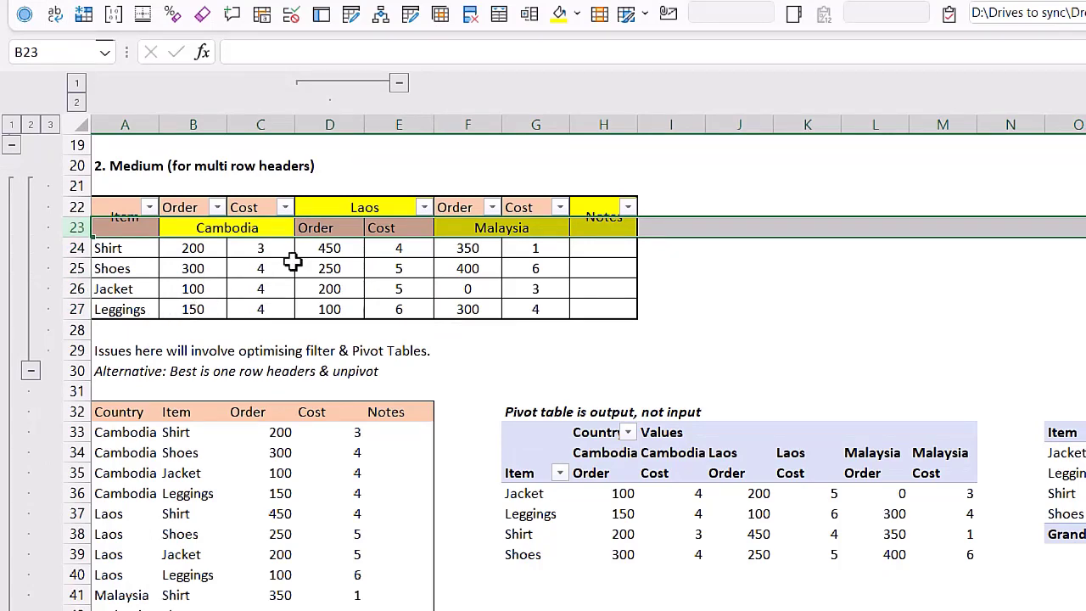
{"action": "key", "text": "alt+Down"}
{"action": "key", "text": "Escape"}
{"action": "key", "text": "Left"}
{"action": "key", "text": "ctrl+shift+l"}
{"action": "key", "text": "Right"}
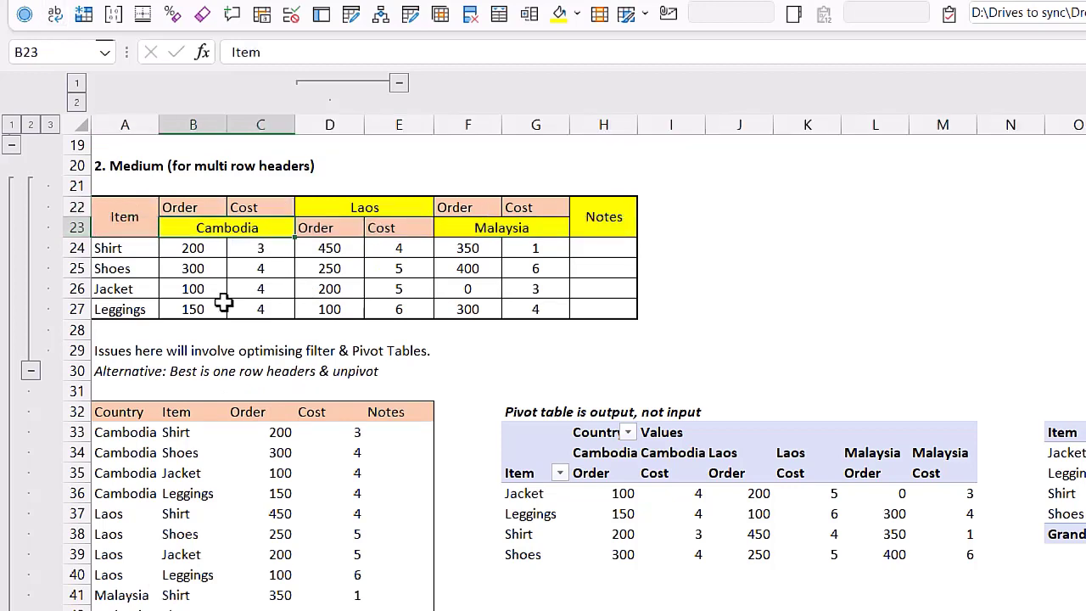
Examine the Cambodia, Order, Cost and Malaysia header cells in row 23 one by one.
{"action": "key", "text": "Right"}
{"action": "key", "text": "Right"}
{"action": "key", "text": "Right"}
{"action": "key", "text": "Left"}
{"action": "key", "text": "Left"}
{"action": "key", "text": "Left"}
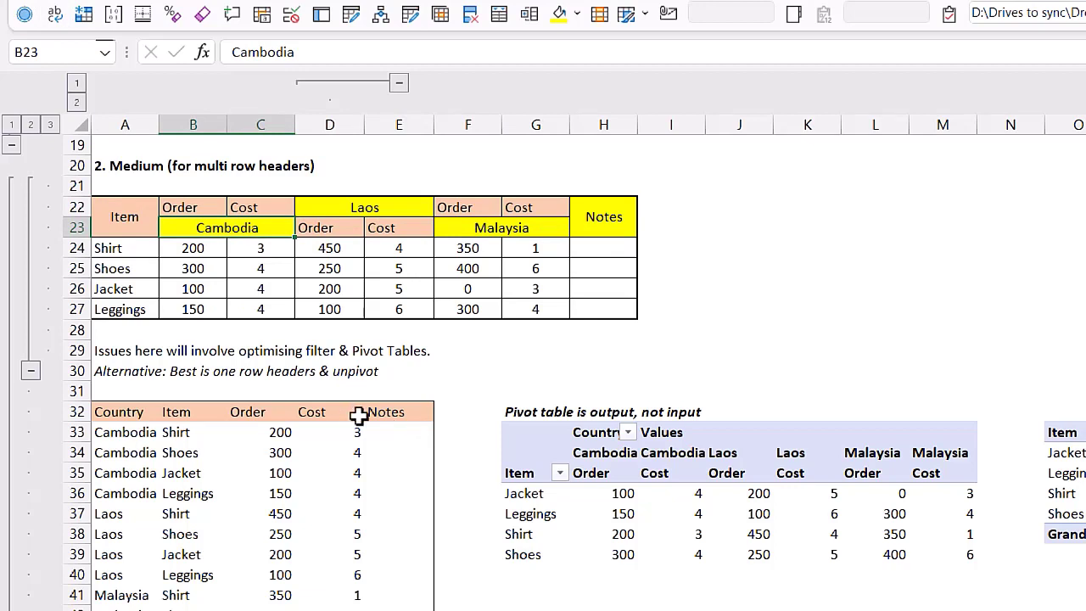
Examine the pivot table in G33:M39 as the output version of the multi-row header layout.
{"action": "left_click_drag", "start_coordinate": [535, 432], "coordinate": [943, 554]}
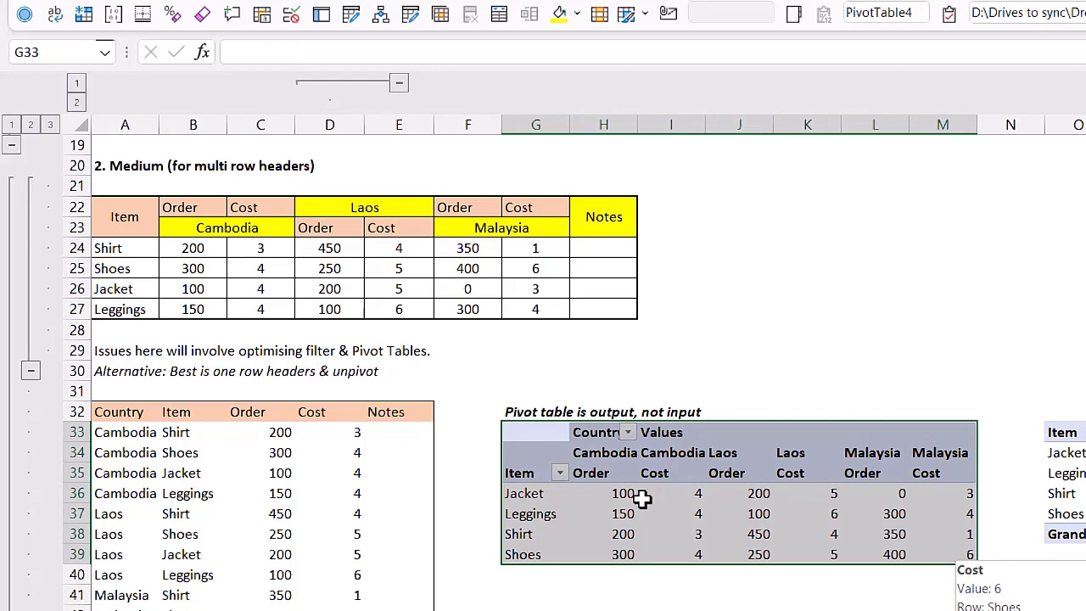
{"action": "left_click", "coordinate": [734, 411]}
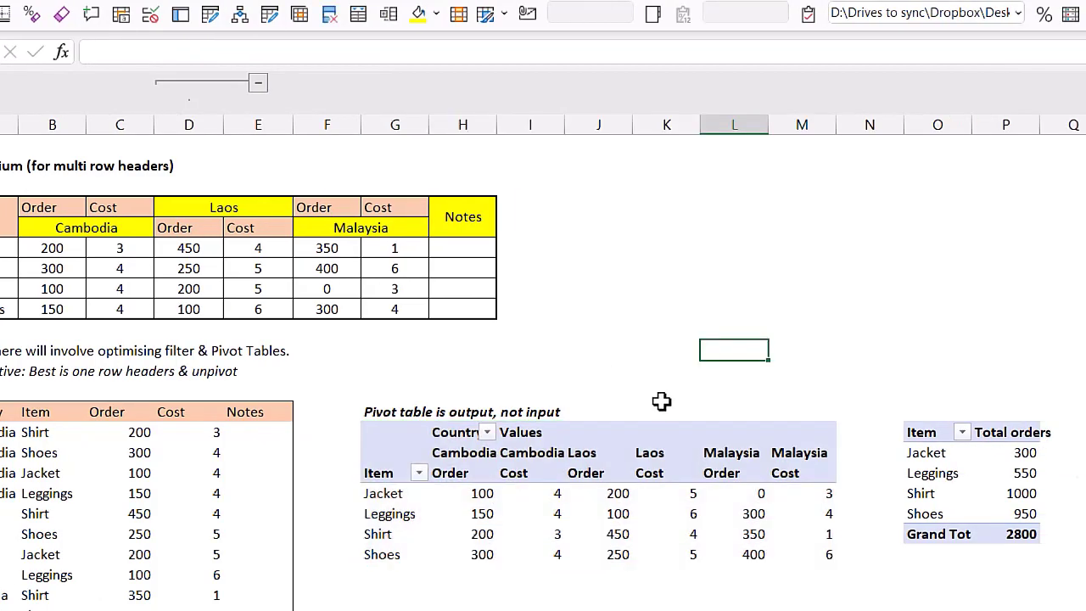
{"action": "key", "text": "Right"}
{"action": "key", "text": "Right"}
Examine the single-row headers and the Item, Order and Cost columns of the unpivoted table starting at row 32.
{"action": "left_click_drag", "start_coordinate": [79, 407], "coordinate": [284, 407]}
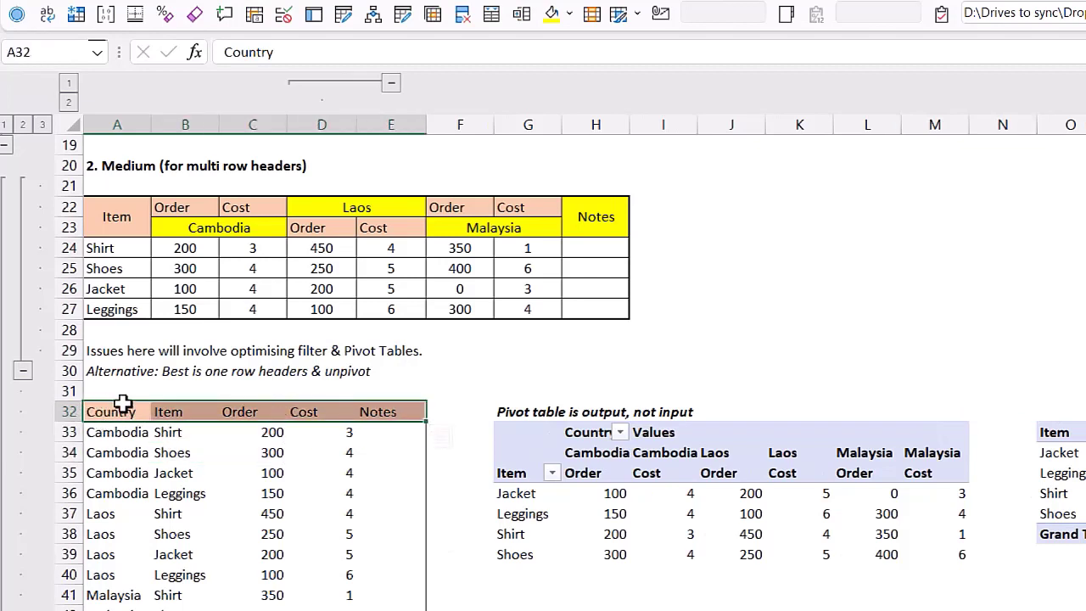
{"action": "left_click_drag", "start_coordinate": [161, 412], "coordinate": [168, 513]}
{"action": "left_click_drag", "start_coordinate": [252, 411], "coordinate": [251, 472]}
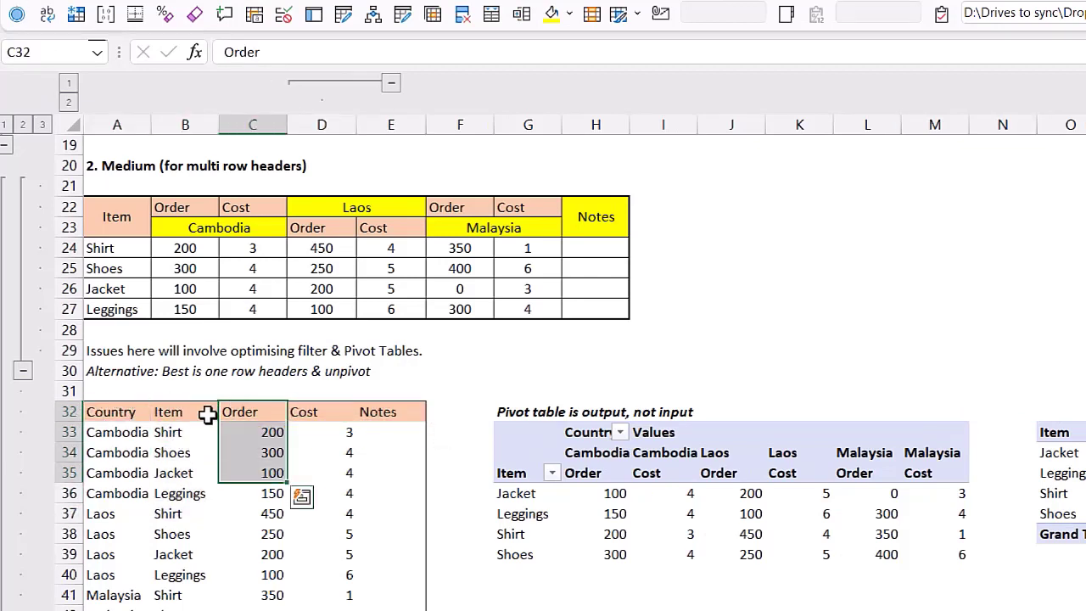
{"action": "key", "text": "Right"}
{"action": "key", "text": "shift+Down"}
{"action": "key", "text": "shift+Down"}
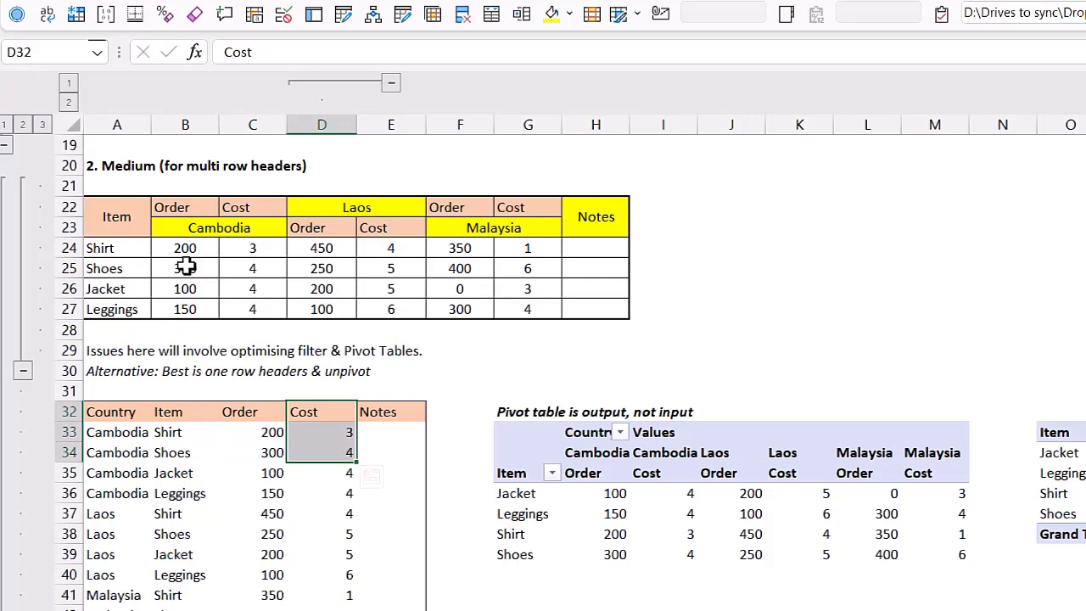
Examine the merged comment boxes at A49 and A52 in the section on text outside of tables.
{"action": "scroll", "coordinate": [216, 440], "scroll_direction": "down", "scroll_amount": 3}
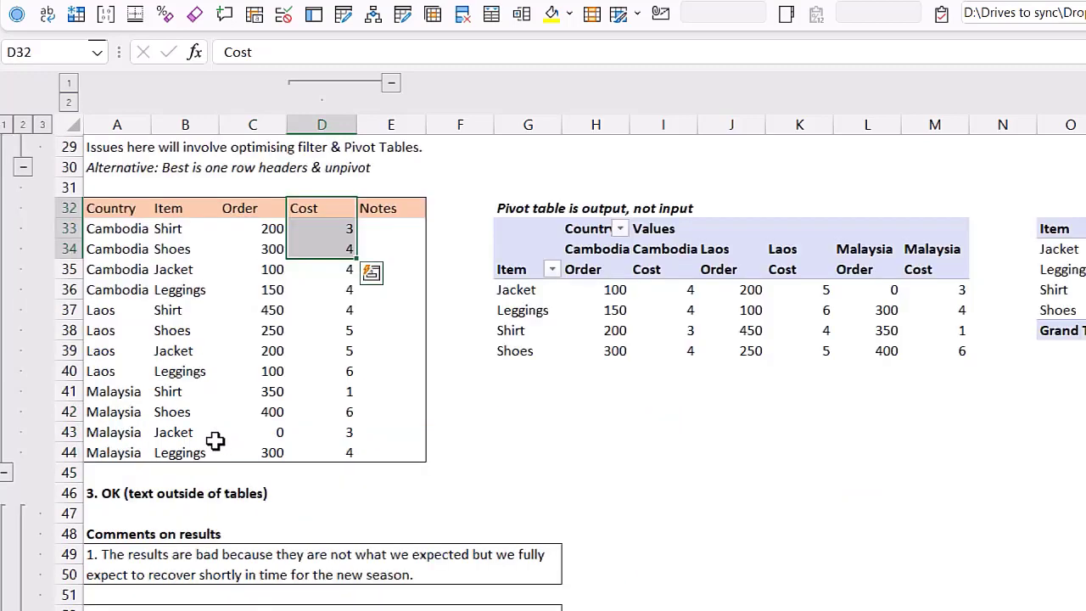
{"action": "scroll", "coordinate": [215, 440], "scroll_direction": "down", "scroll_amount": 3}
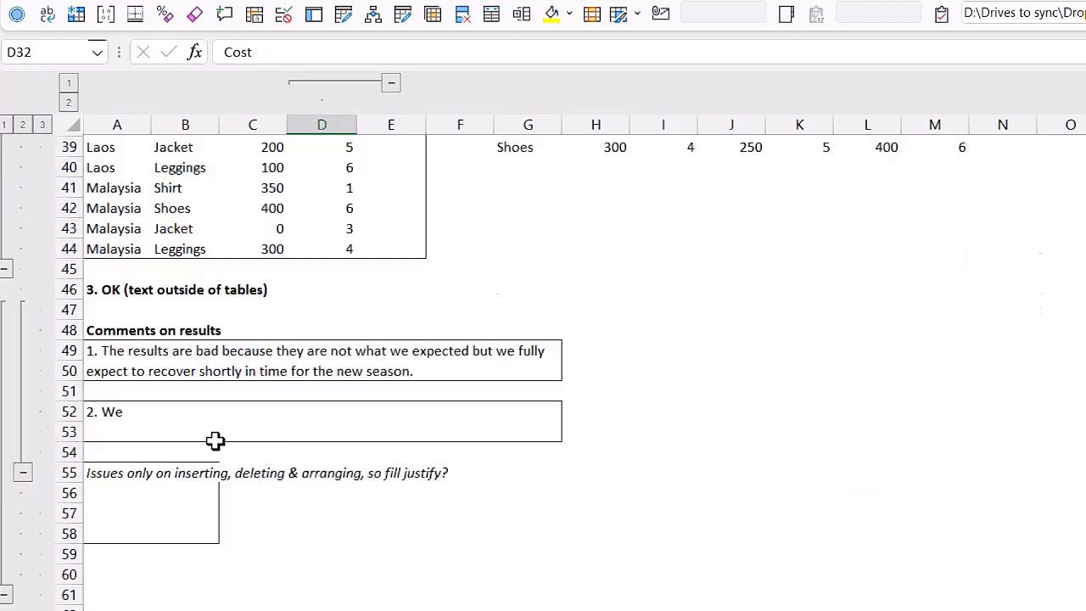
{"action": "left_click", "coordinate": [82, 363]}
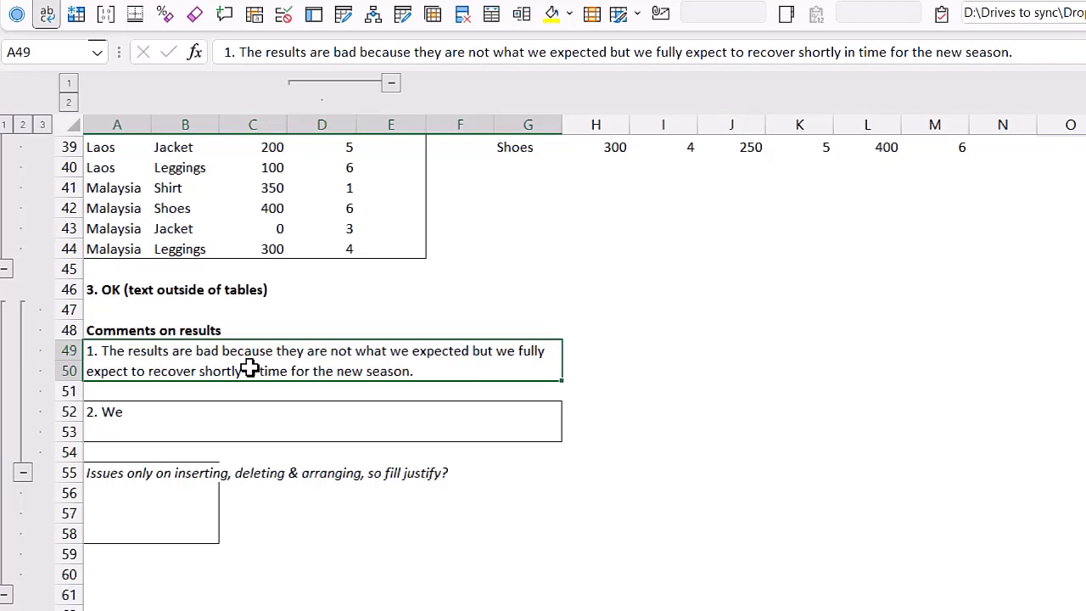
{"action": "left_click", "coordinate": [82, 405]}
{"action": "left_click_drag", "start_coordinate": [77, 403], "coordinate": [371, 417]}
Apply Fill Justify to the long note in A55 so its text spreads over the cells below.
{"action": "left_click", "coordinate": [132, 463]}
{"action": "left_click_drag", "start_coordinate": [132, 463], "coordinate": [136, 478]}
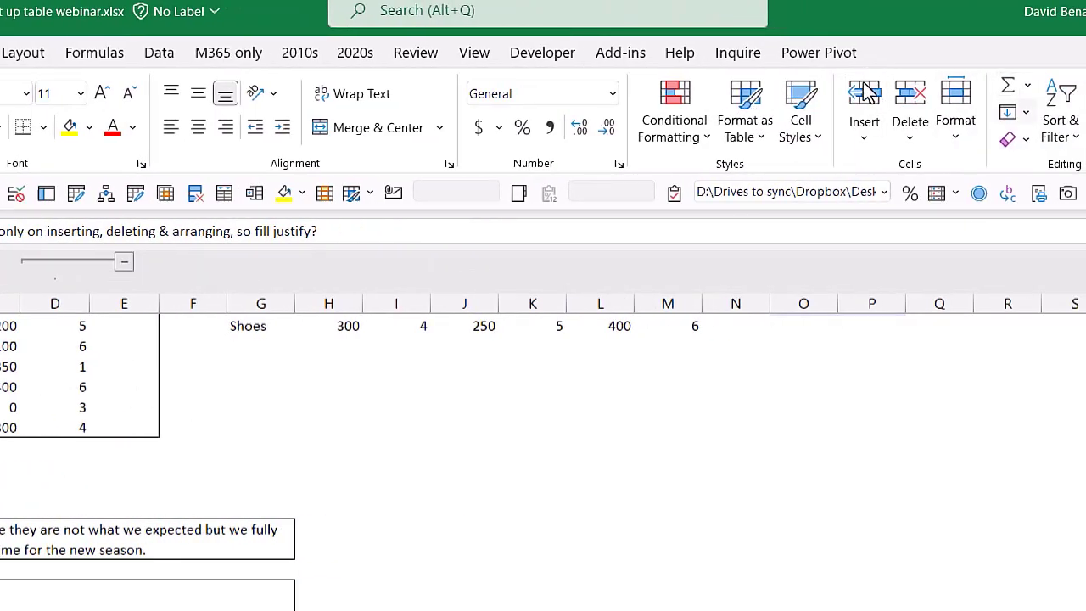
{"action": "left_click", "coordinate": [1011, 112]}
{"action": "left_click", "coordinate": [964, 324]}
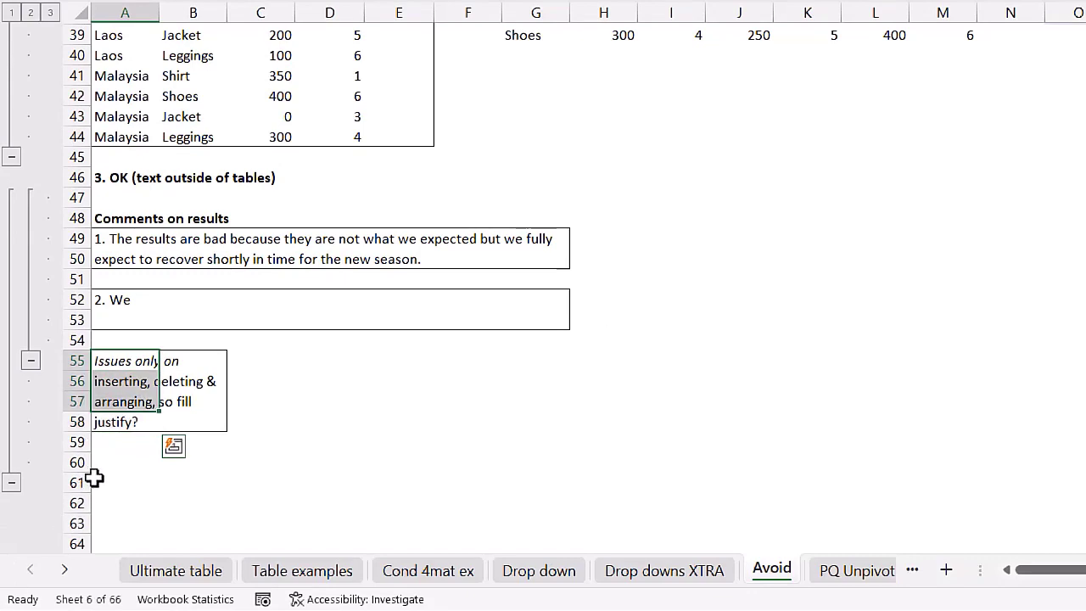
Apply Fill Justify to the split note across A55:G58 so its text rejoins over the wider range.
{"action": "left_click_drag", "start_coordinate": [94, 477], "coordinate": [365, 467]}
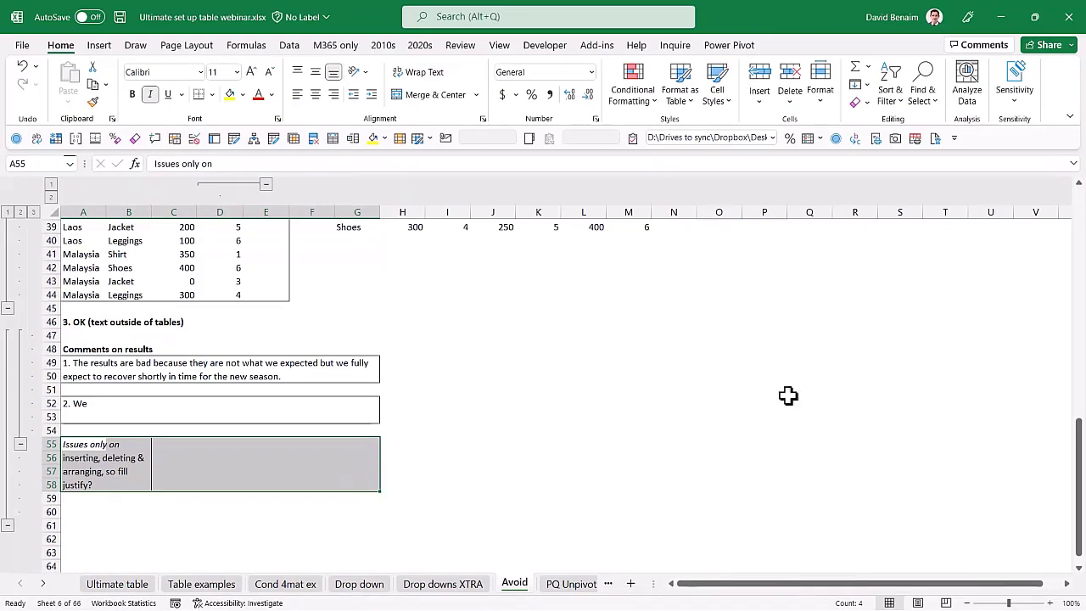
{"action": "left_click", "coordinate": [857, 84]}
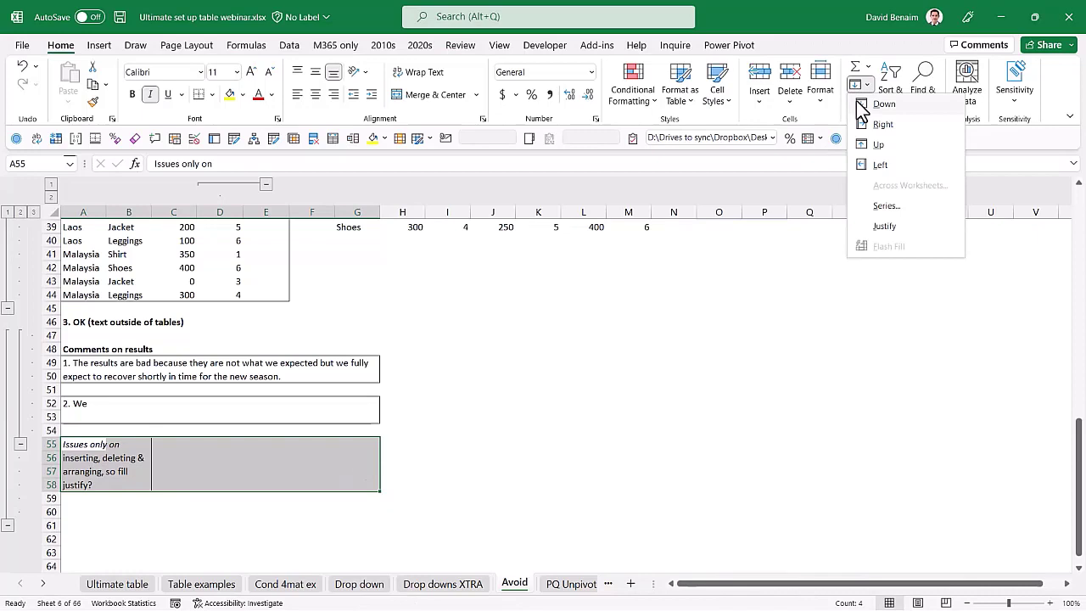
{"action": "left_click", "coordinate": [887, 225]}
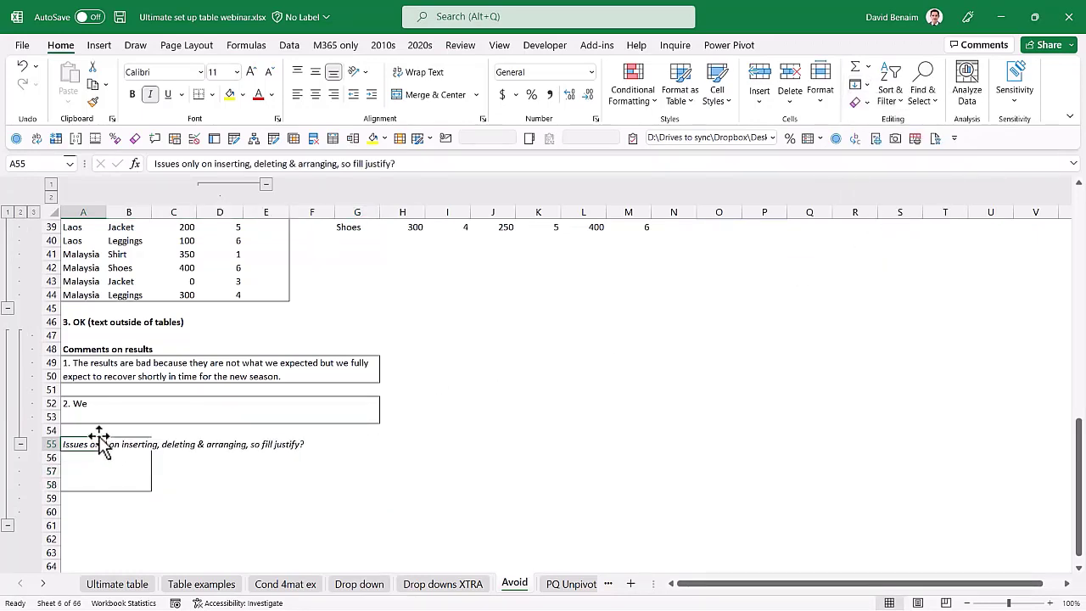
Set the horizontal alignment of the second comment in A52:G52 to Center Across Selection.
{"action": "scroll", "coordinate": [160, 374], "scroll_direction": "up", "scroll_amount": 7}
{"action": "scroll", "coordinate": [159, 374], "scroll_direction": "up", "scroll_amount": 6}
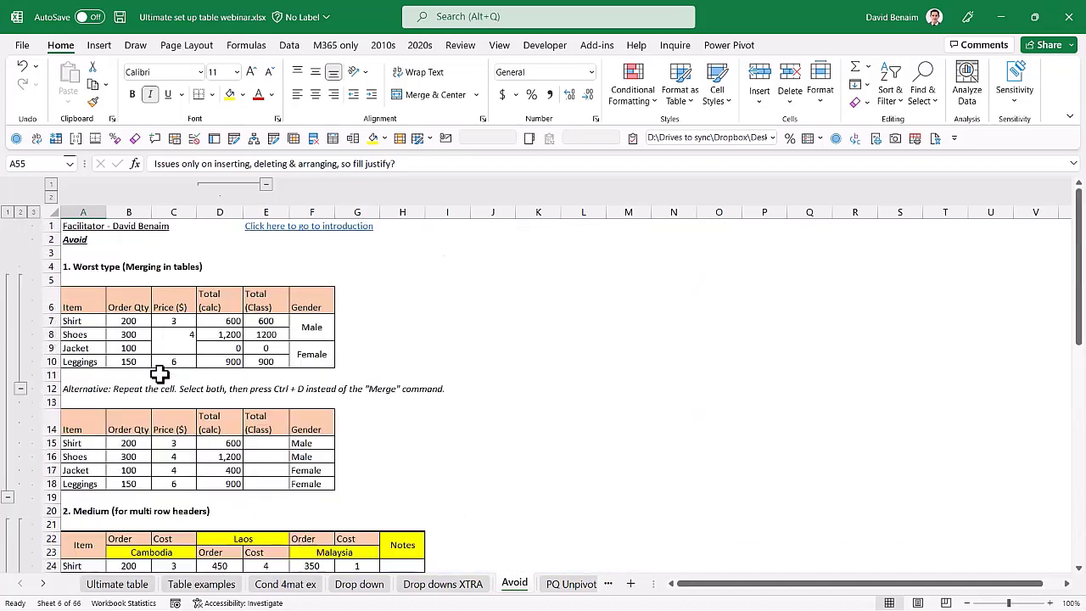
{"action": "scroll", "coordinate": [159, 374], "scroll_direction": "down", "scroll_amount": 13}
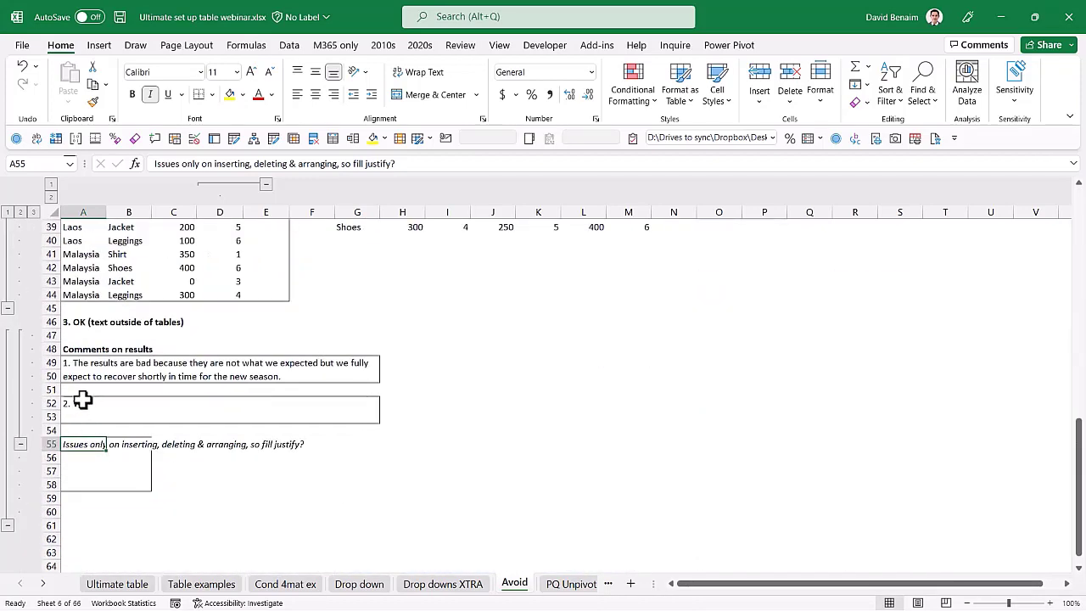
{"action": "left_click_drag", "start_coordinate": [85, 409], "coordinate": [351, 405]}
{"action": "right_click", "coordinate": [351, 405]}
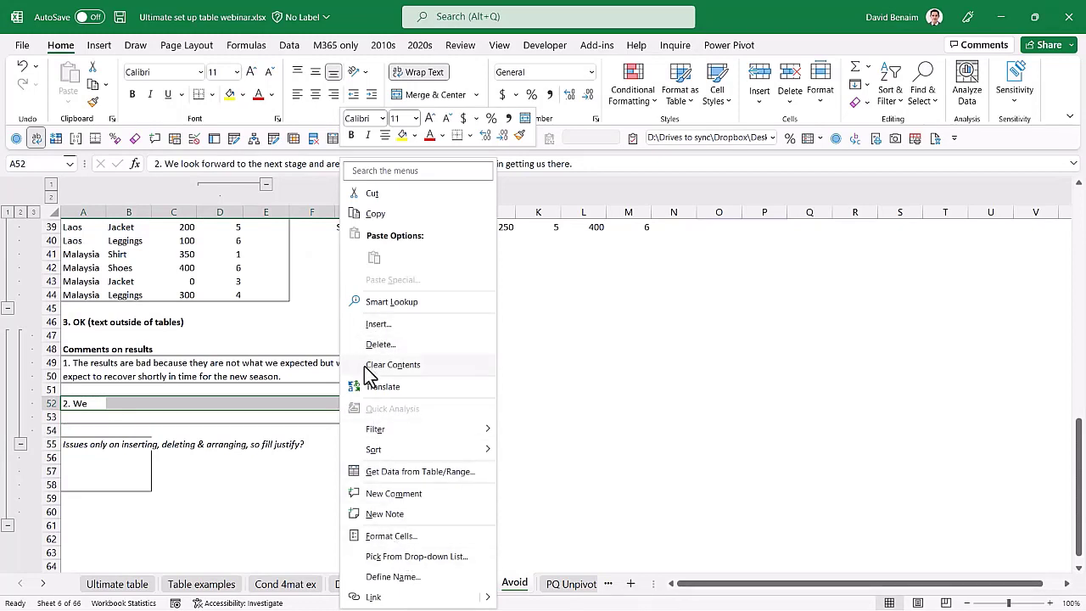
{"action": "left_click", "coordinate": [395, 535]}
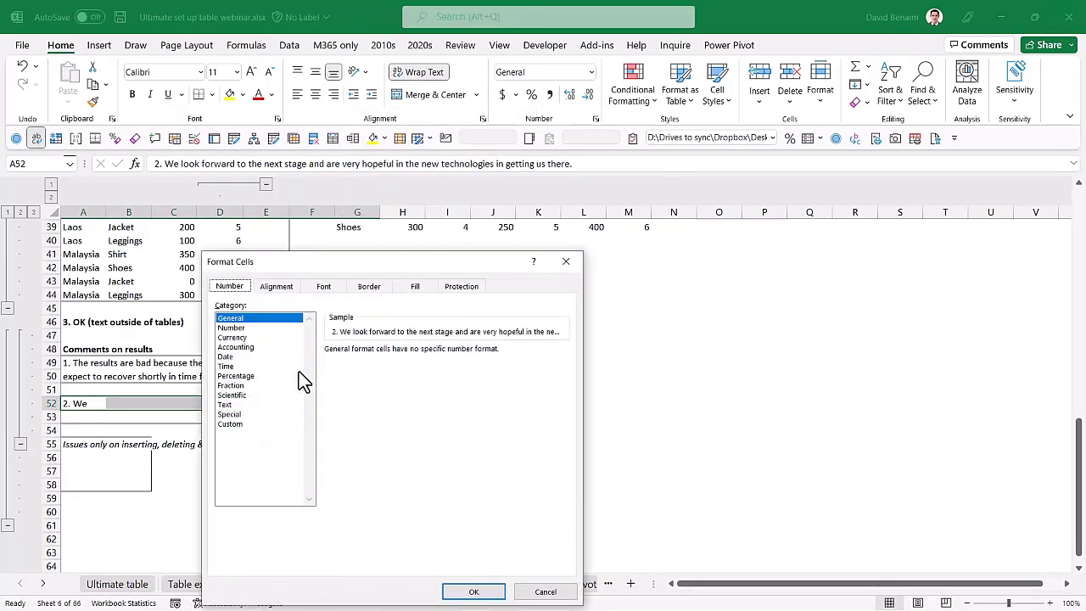
{"action": "left_click", "coordinate": [336, 287]}
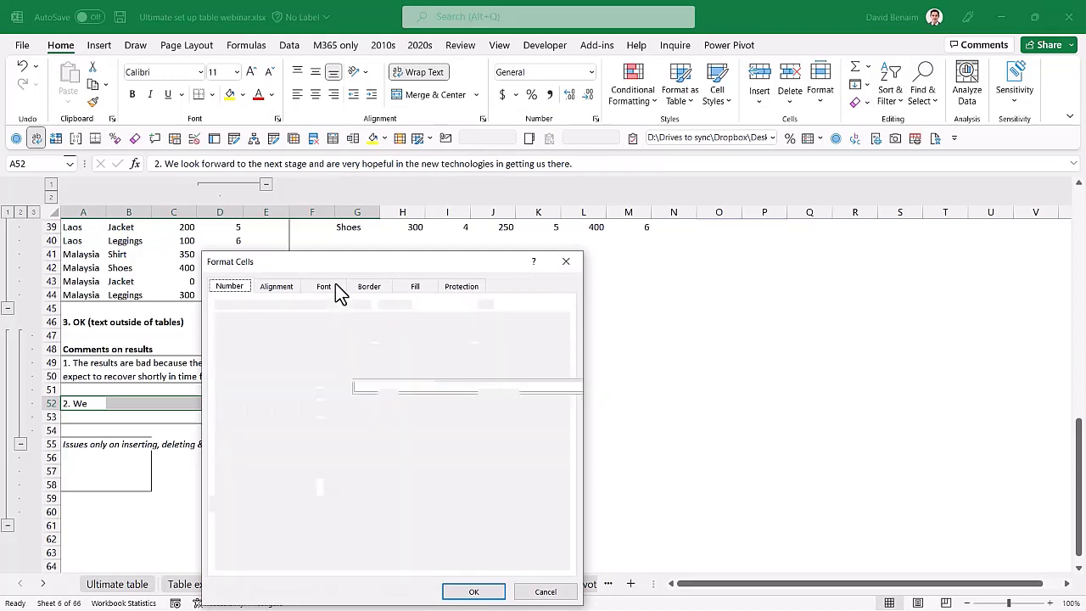
{"action": "left_click", "coordinate": [288, 287]}
{"action": "left_click", "coordinate": [315, 334]}
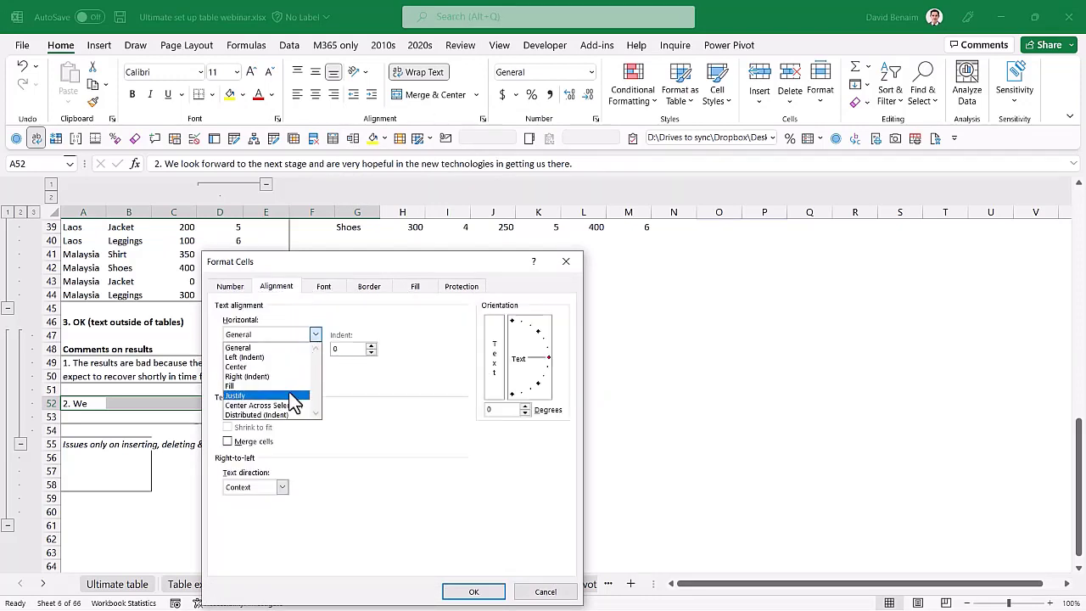
{"action": "left_click", "coordinate": [297, 405]}
{"action": "left_click", "coordinate": [473, 591]}
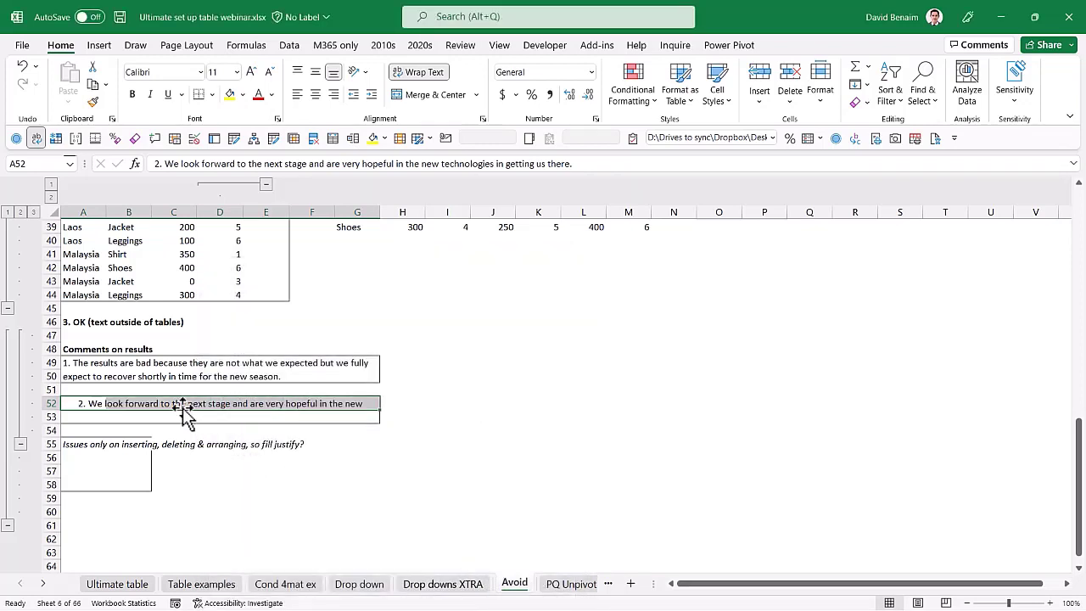
Turn off text wrapping for the comment in A52:G52 and align its text left.
{"action": "left_click", "coordinate": [420, 76]}
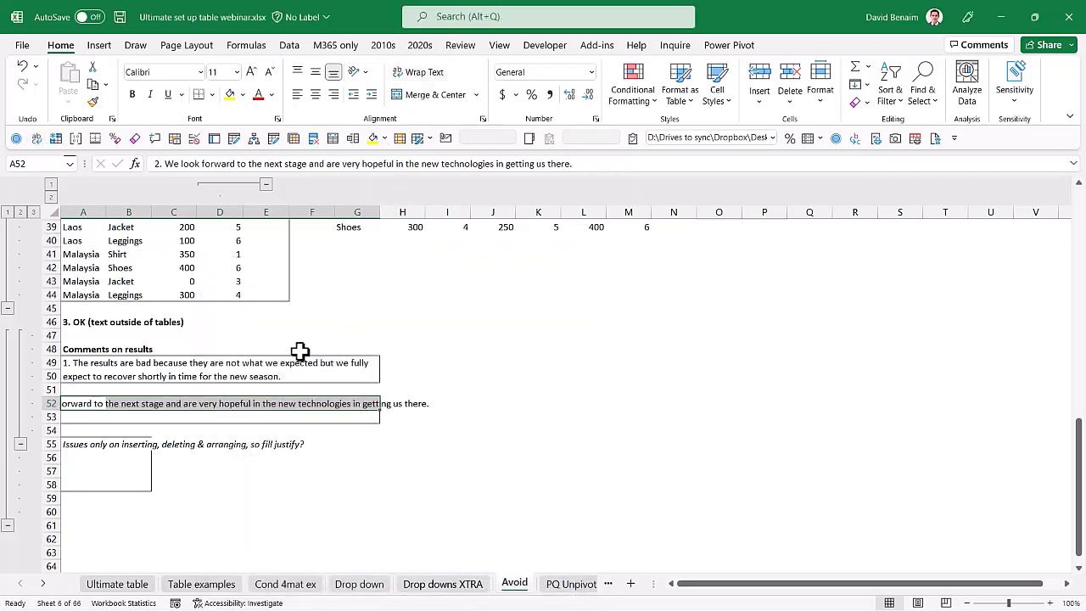
{"action": "left_click", "coordinate": [297, 94]}
{"action": "left_click_drag", "start_coordinate": [380, 218], "coordinate": [489, 233]}
Undo the last alignment changes to the comment in A52 and select A52:G53.
{"action": "key", "text": "ctrl+z"}
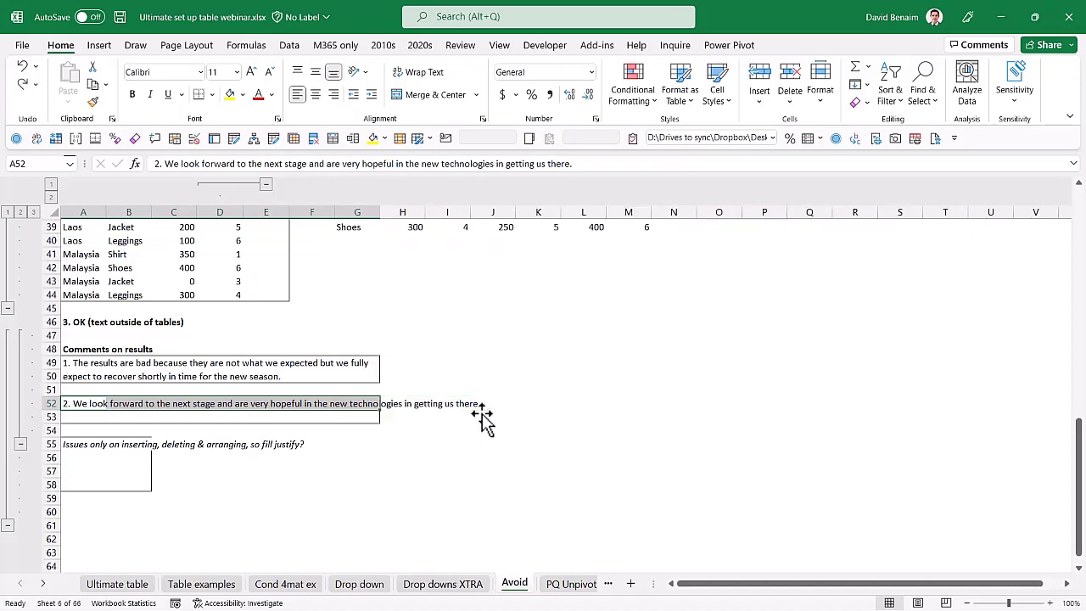
{"action": "key", "text": "ctrl+z"}
{"action": "key", "text": "ctrl+z"}
{"action": "key", "text": "shift+Down"}
{"action": "key", "text": "shift+Right"}
{"action": "key", "text": "shift+Right"}
{"action": "key", "text": "shift+Right"}
{"action": "key", "text": "shift+Right"}
{"action": "key", "text": "shift+Right"}
{"action": "key", "text": "shift+Right"}
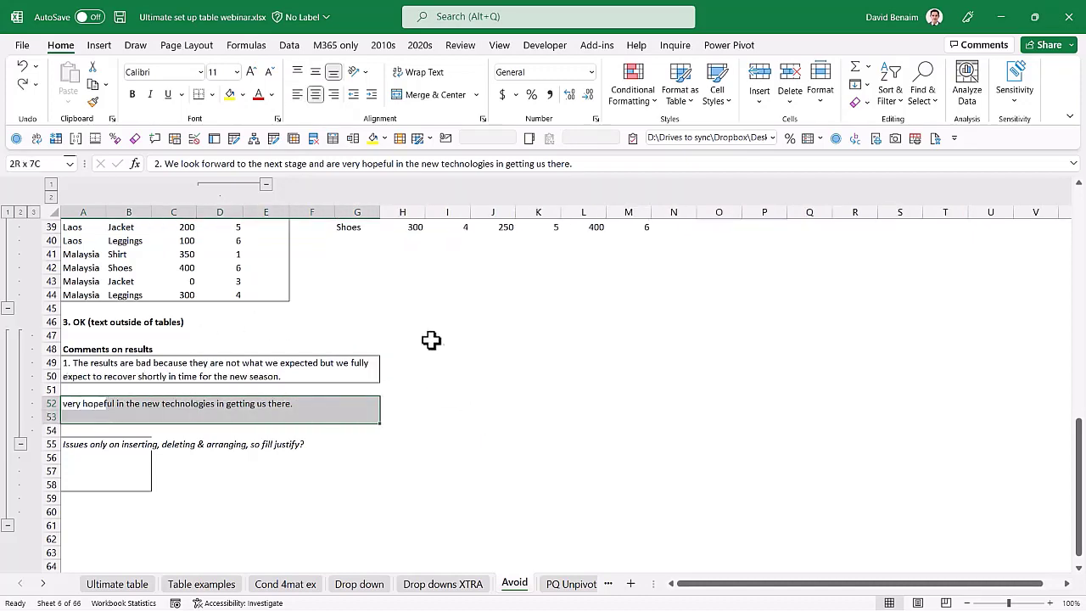
Compare the unpivoted table at A32 with the table on the Table examples sheet, and return to the Avoid sheet.
{"action": "scroll", "coordinate": [431, 339], "scroll_direction": "up", "scroll_amount": 10}
{"action": "scroll", "coordinate": [431, 339], "scroll_direction": "down", "scroll_amount": 4}
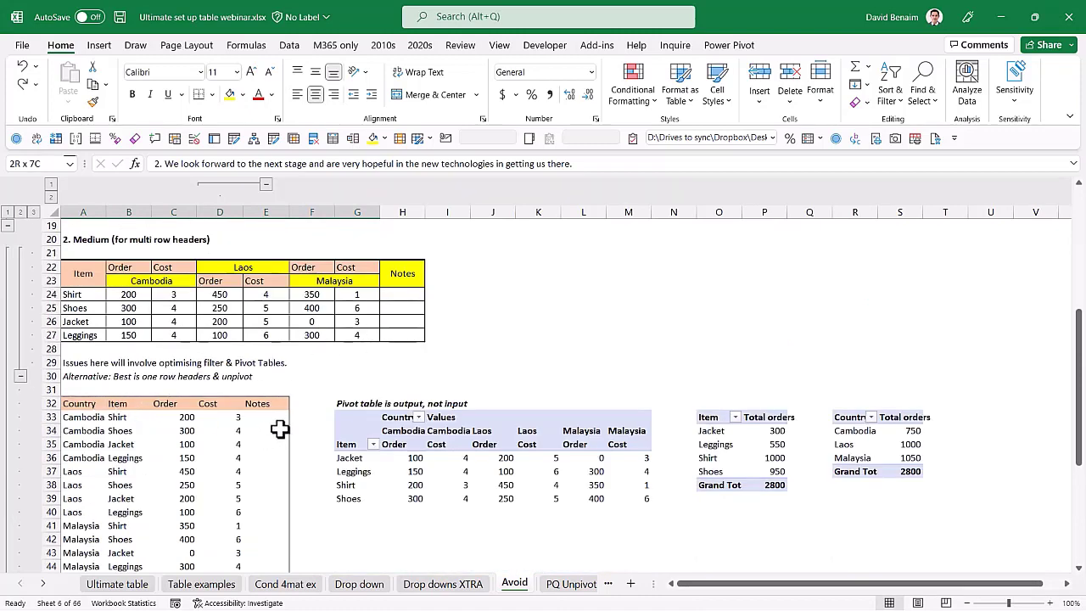
{"action": "left_click", "coordinate": [221, 442]}
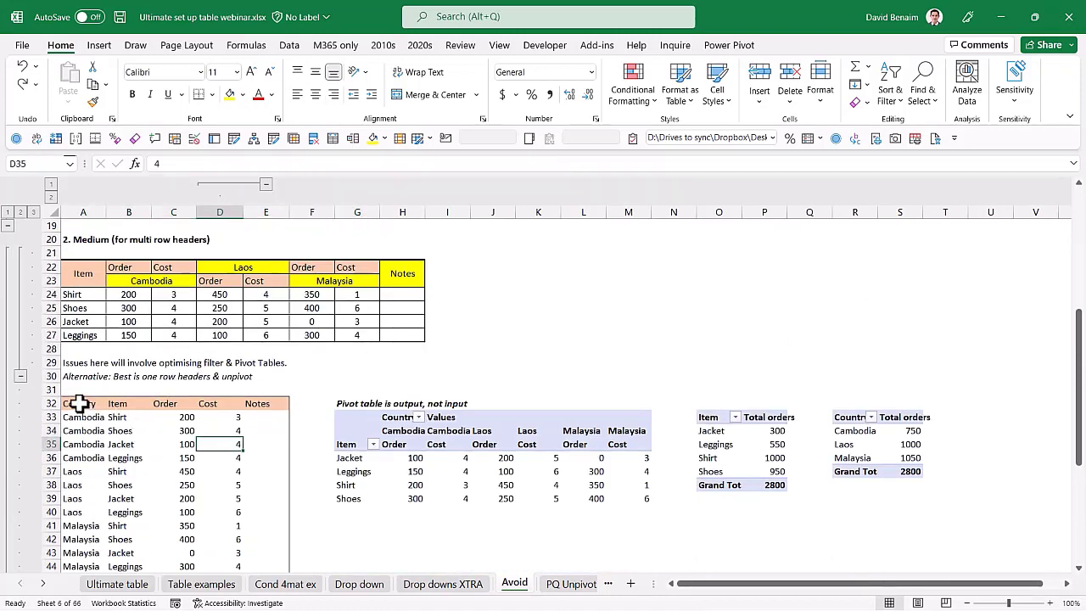
{"action": "left_click", "coordinate": [182, 584]}
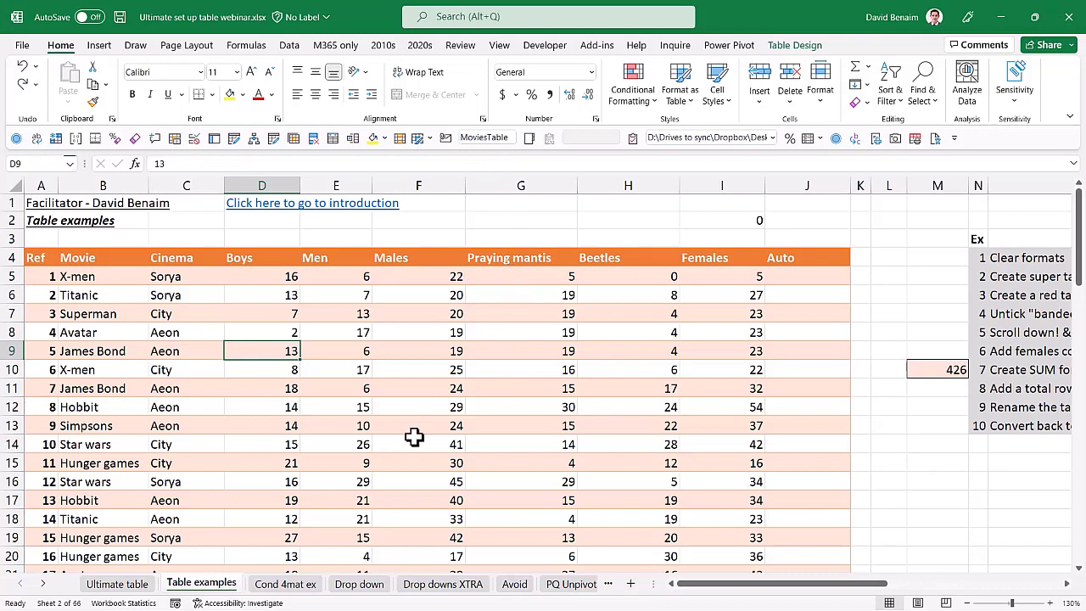
{"action": "left_click", "coordinate": [514, 584]}
{"action": "left_click", "coordinate": [360, 378]}
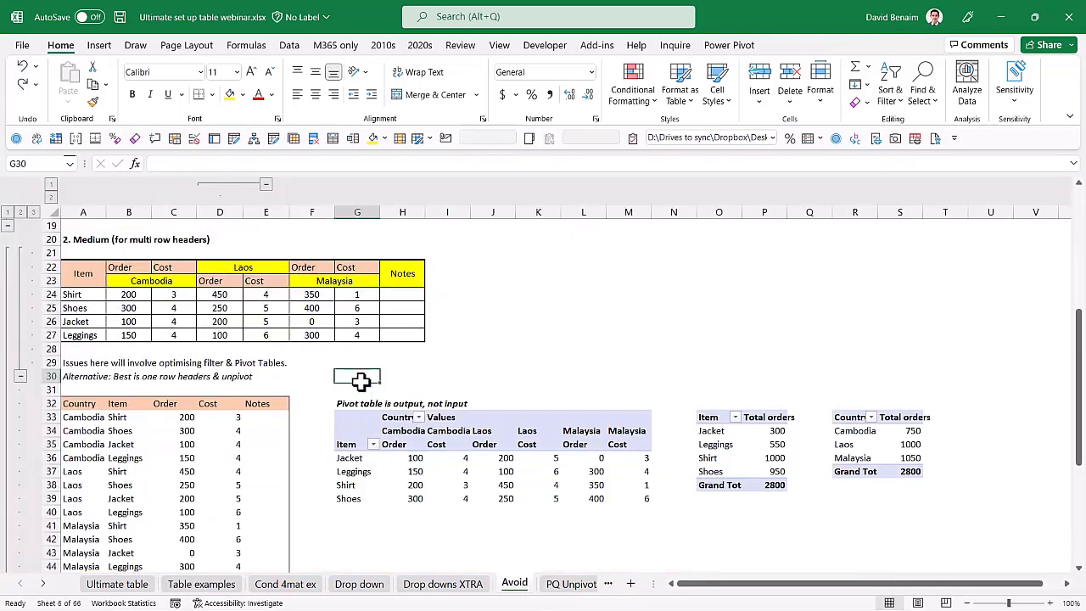
Collapse the group over column D and hide columns E:G.
{"action": "left_click", "coordinate": [265, 183]}
{"action": "left_click_drag", "start_coordinate": [233, 212], "coordinate": [315, 219]}
{"action": "right_click", "coordinate": [315, 219]}
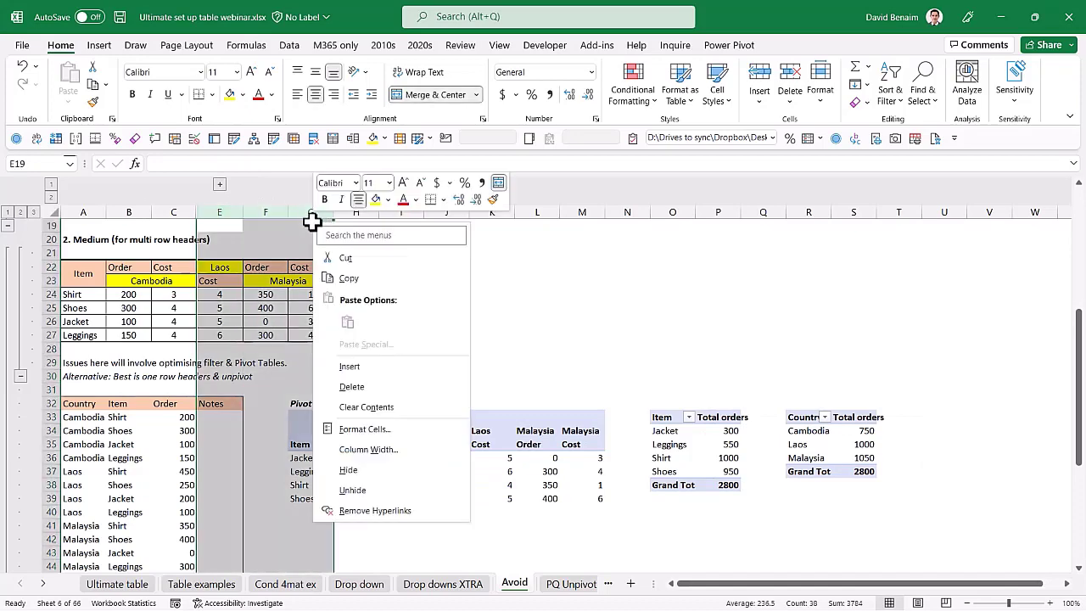
{"action": "left_click", "coordinate": [380, 472]}
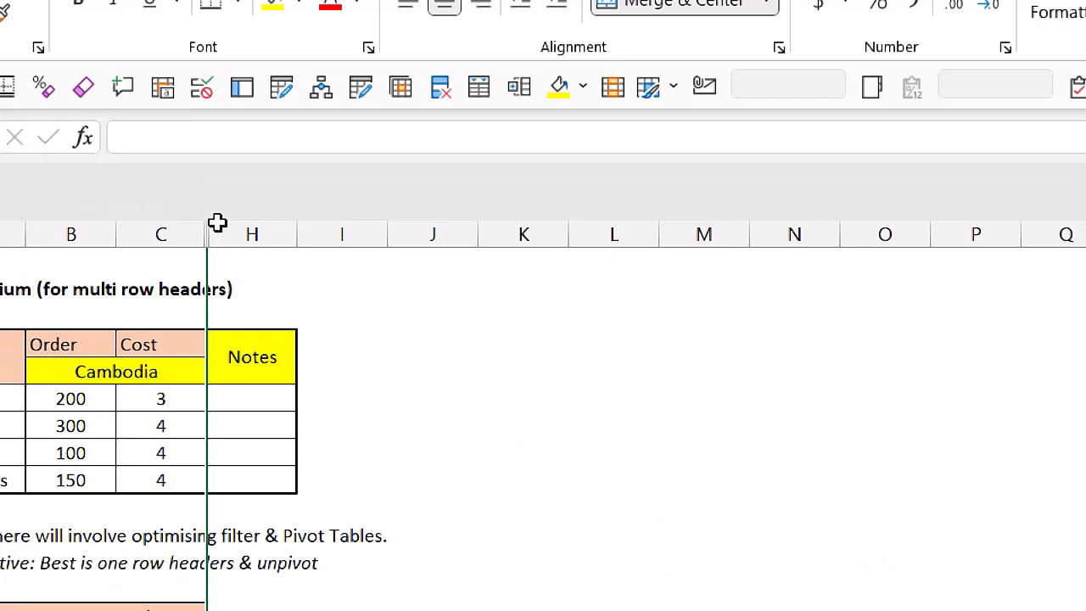
Examine the boundary between columns C and H to see how hard the hidden columns are to notice.
{"action": "left_click", "coordinate": [200, 207]}
{"action": "left_click", "coordinate": [160, 315]}
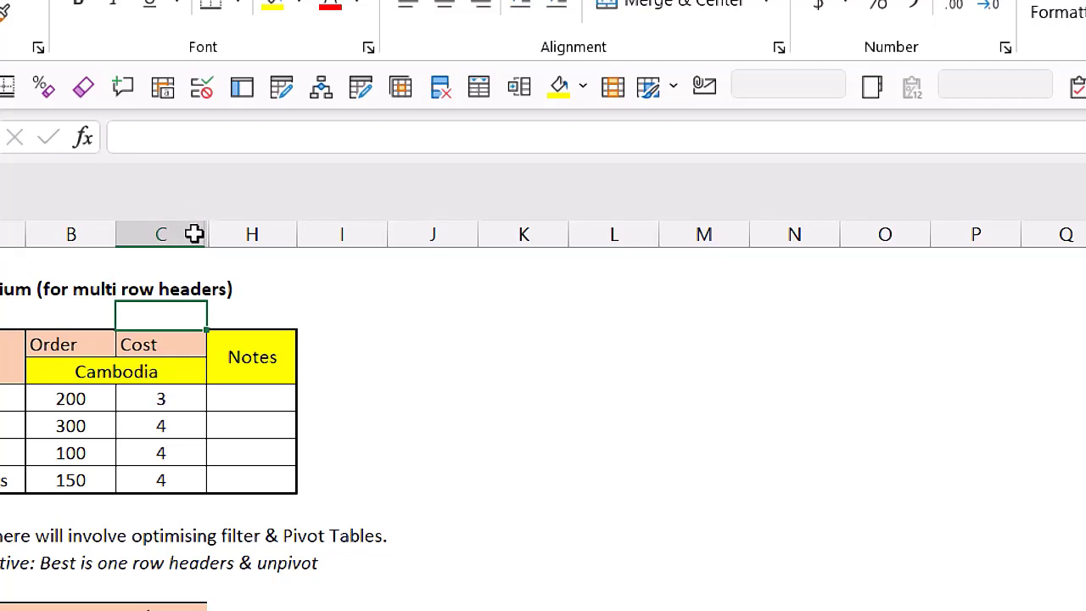
{"action": "key", "text": "Up"}
{"action": "key", "text": "shift+Right"}
{"action": "key", "text": "Down"}
{"action": "key", "text": "Right"}
{"action": "key", "text": "Right"}
{"action": "key", "text": "Right"}
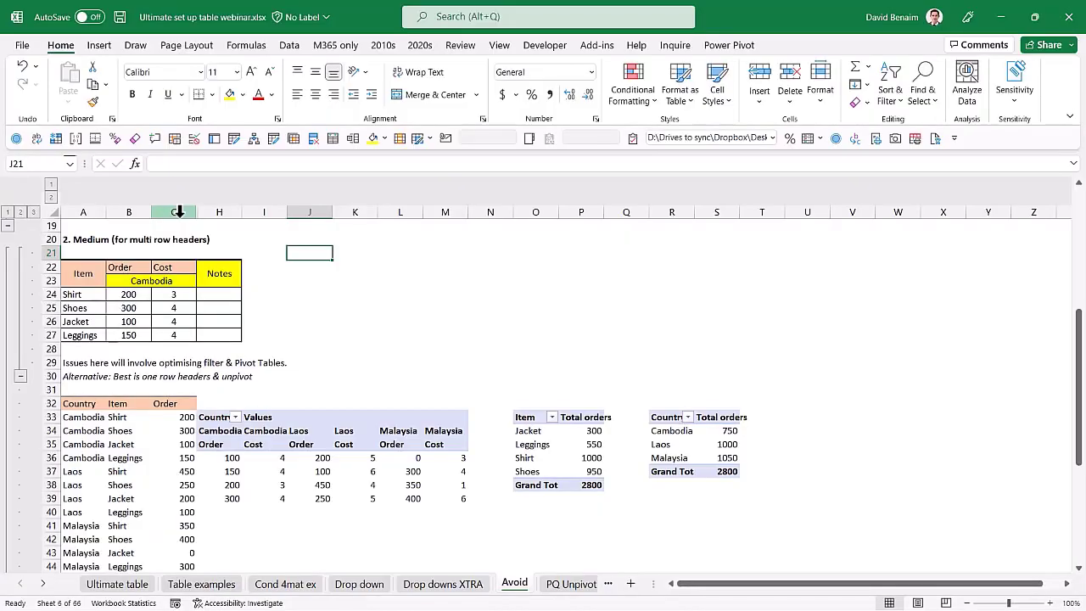
{"action": "left_click", "coordinate": [53, 215]}
{"action": "right_click", "coordinate": [53, 215]}
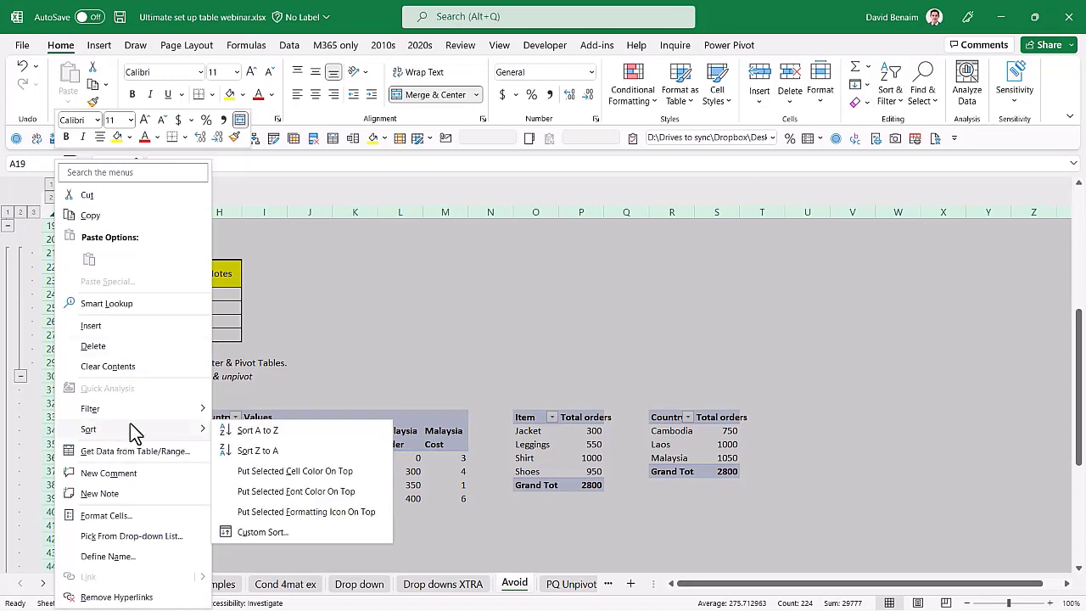
{"action": "key", "text": "Escape"}
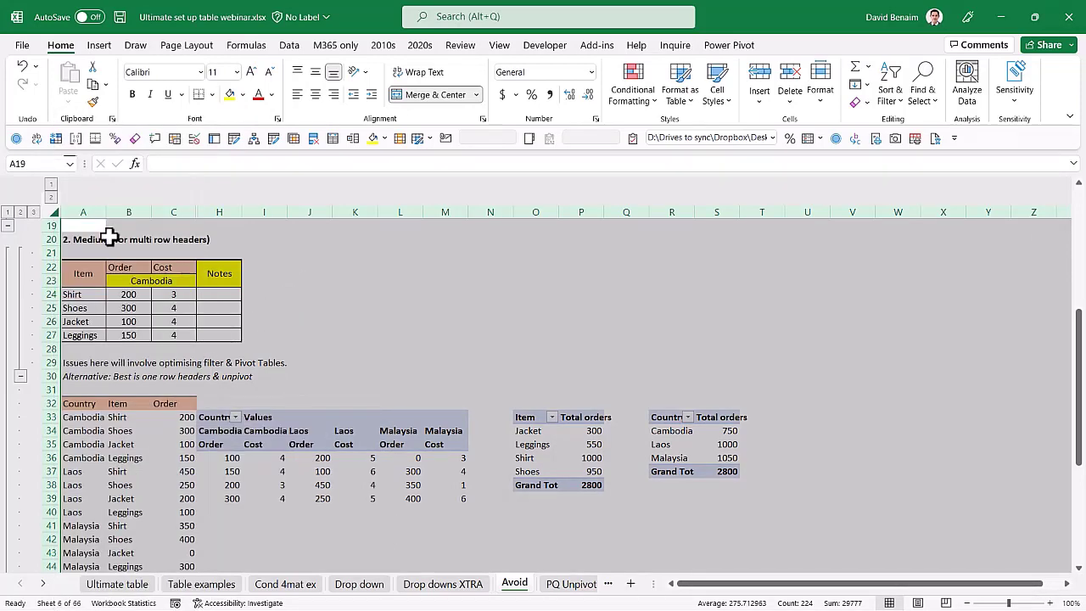
{"action": "left_click", "coordinate": [457, 248]}
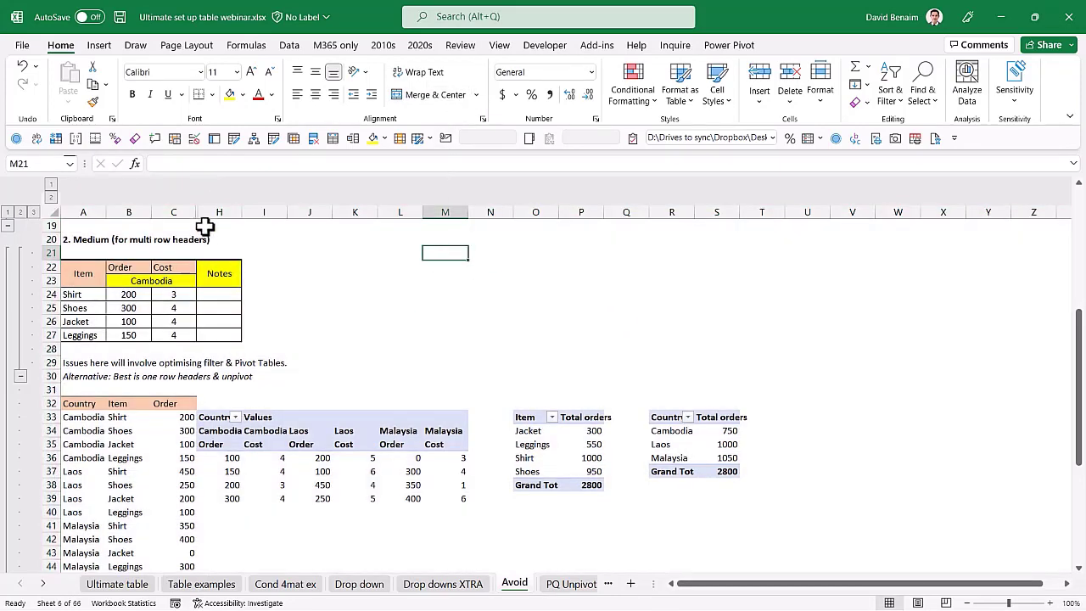
Bring back the hidden columns E:G and toggle the group over column D, leaving it expanded.
{"action": "left_click", "coordinate": [219, 185]}
{"action": "left_click", "coordinate": [219, 185]}
{"action": "left_click", "coordinate": [266, 185]}
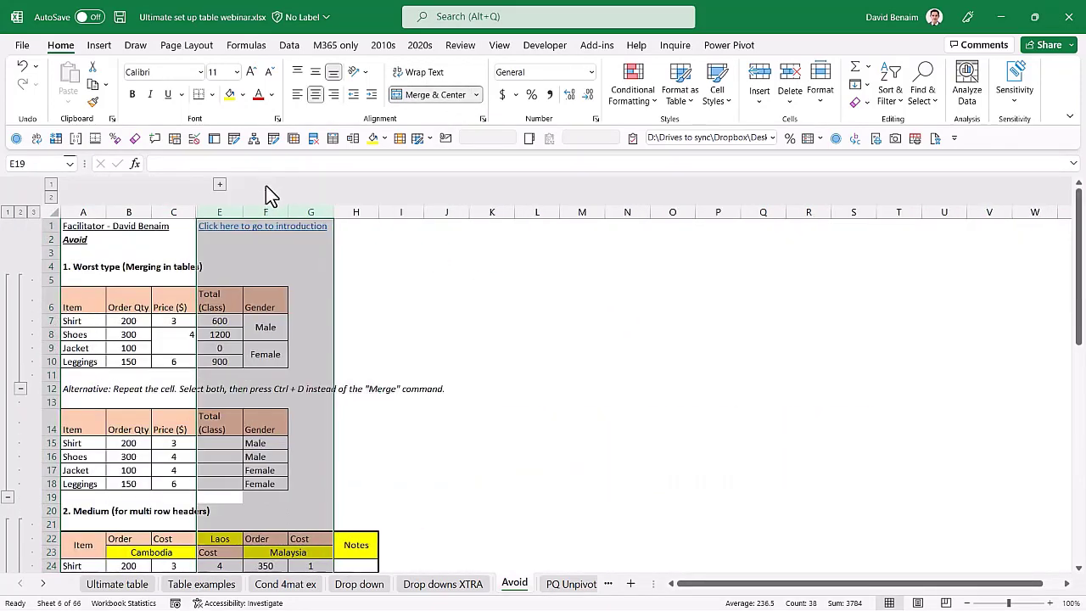
{"action": "left_click", "coordinate": [222, 185]}
{"action": "left_click", "coordinate": [267, 185]}
{"action": "left_click", "coordinate": [219, 186]}
{"action": "left_click", "coordinate": [382, 307]}
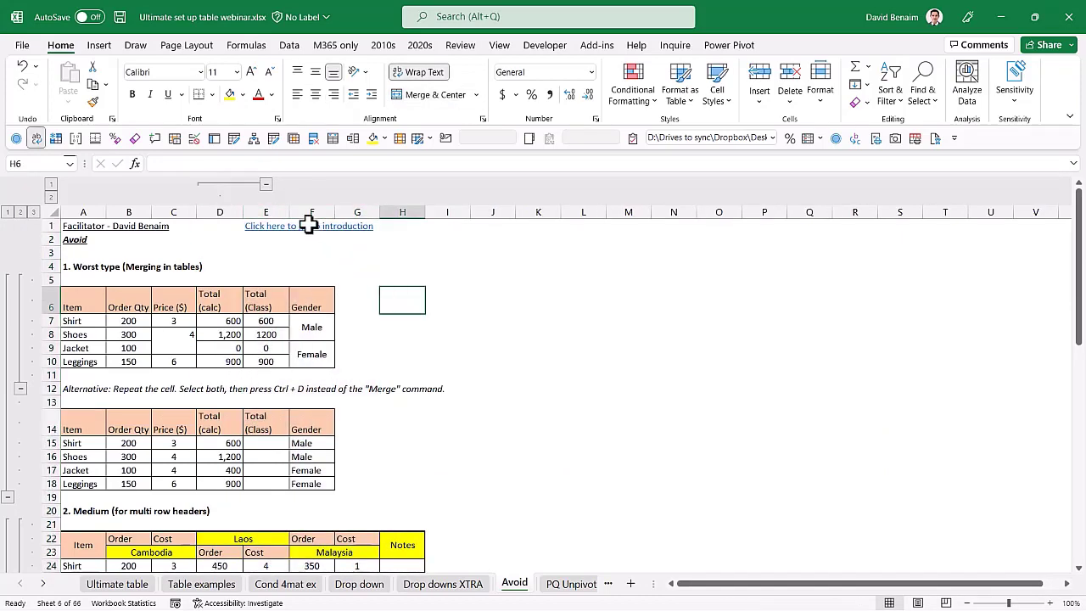
Group columns F:J on the Avoid sheet.
{"action": "left_click_drag", "start_coordinate": [306, 217], "coordinate": [439, 245]}
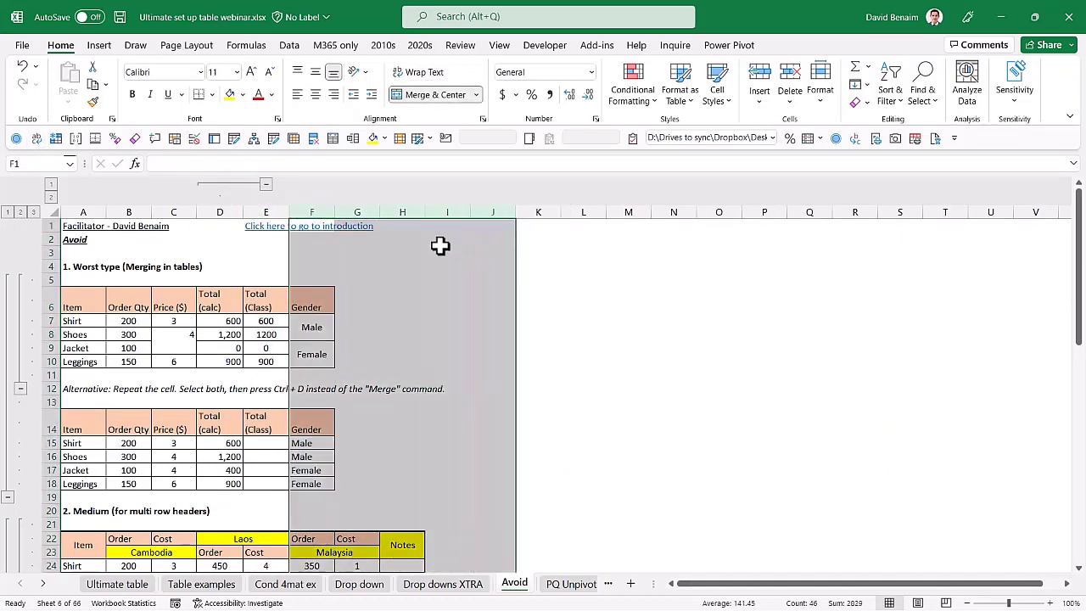
{"action": "left_click", "coordinate": [289, 45]}
{"action": "left_click", "coordinate": [905, 68]}
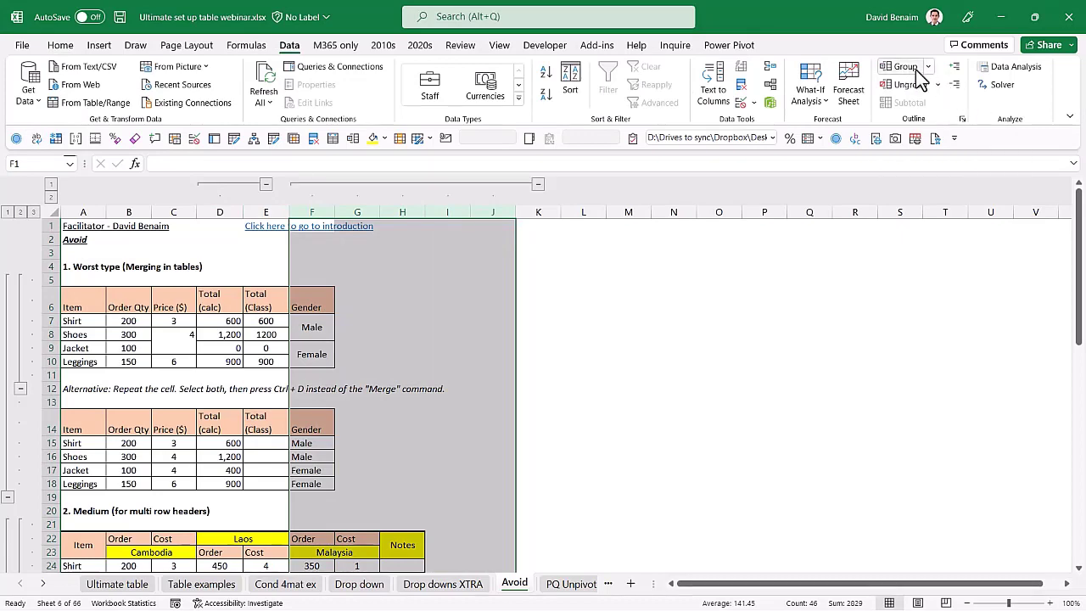
Reduce the workbook window from full screen and ungroup columns F:J.
{"action": "left_click", "coordinate": [1034, 16]}
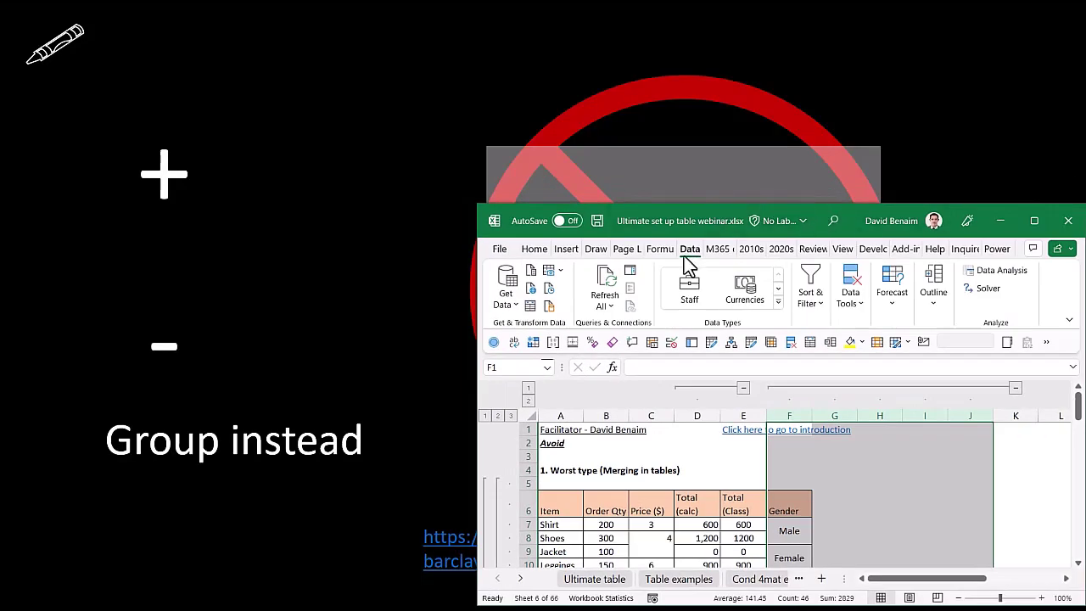
{"action": "left_click", "coordinate": [933, 308]}
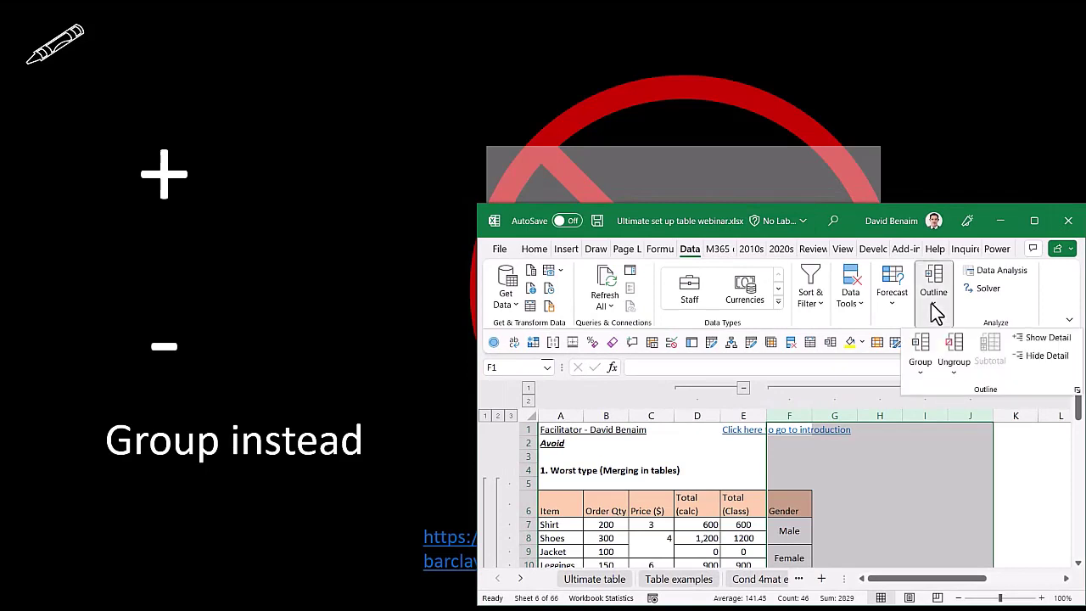
{"action": "left_click", "coordinate": [950, 346]}
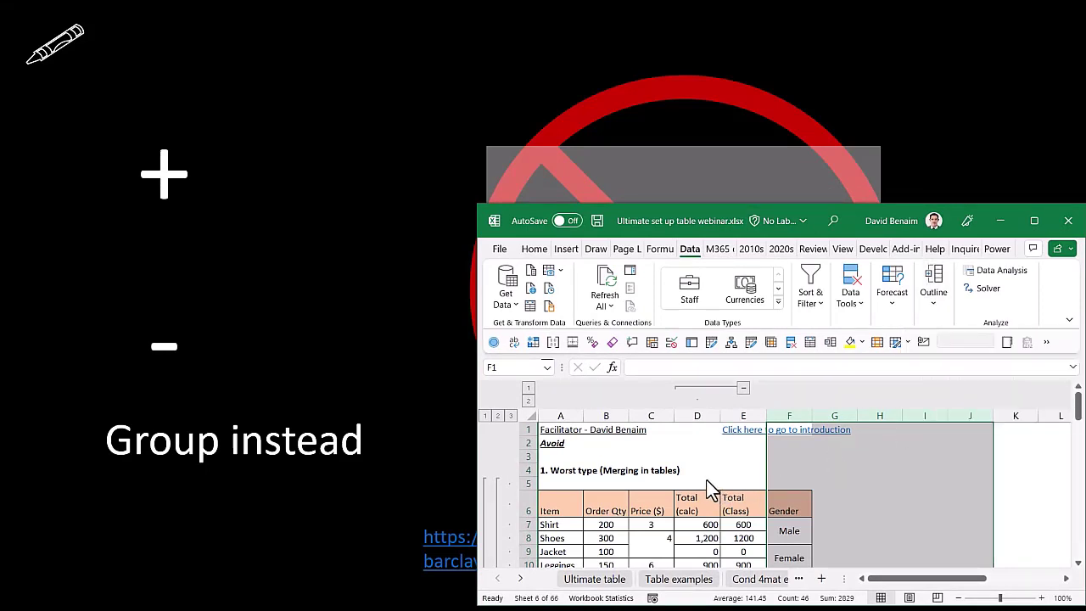
Ungroup column D using the Columns option from cell D8, and maximize the workbook window again.
{"action": "left_click", "coordinate": [701, 538]}
{"action": "left_click", "coordinate": [933, 308]}
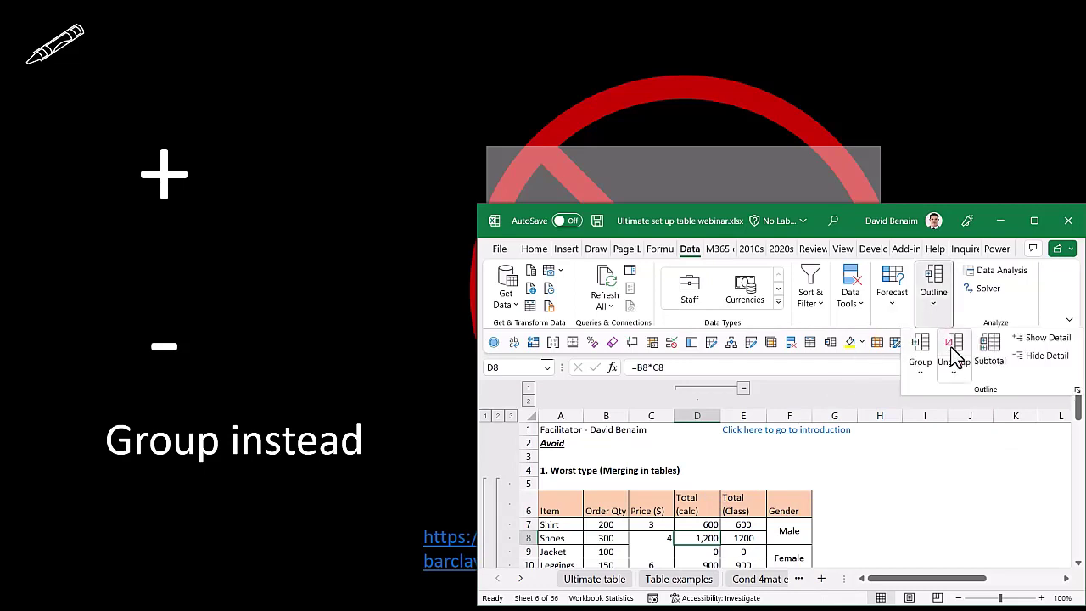
{"action": "left_click", "coordinate": [950, 346]}
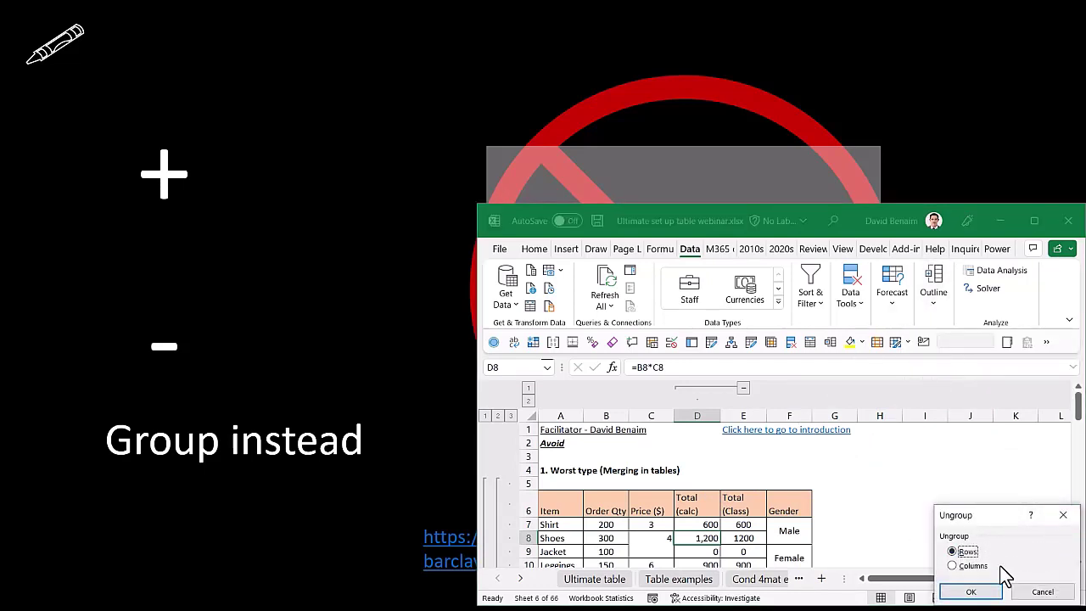
{"action": "left_click", "coordinate": [972, 565]}
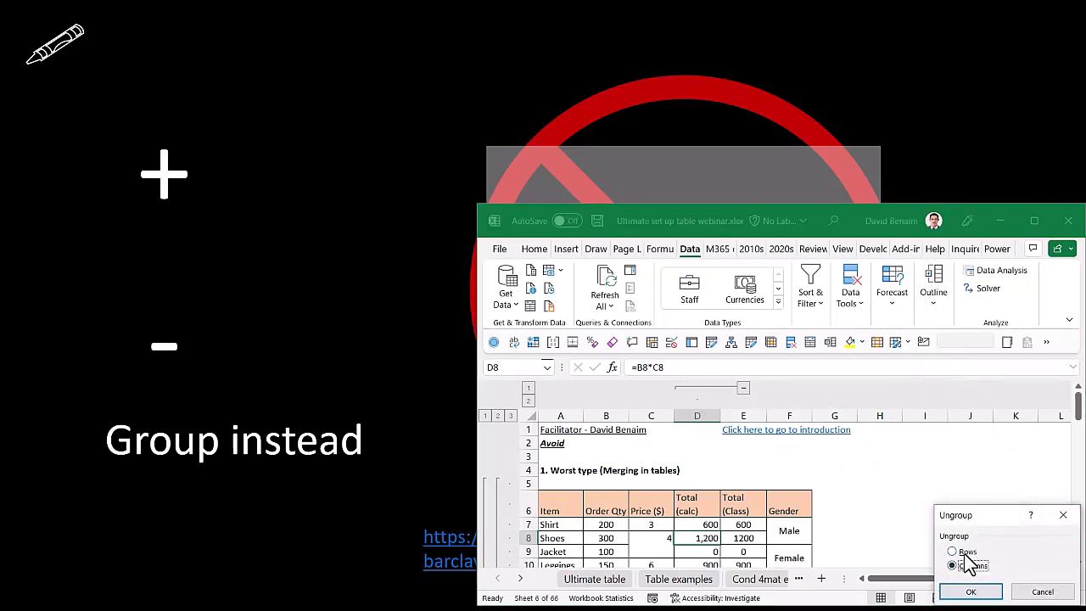
{"action": "left_click", "coordinate": [970, 591]}
{"action": "left_click", "coordinate": [1034, 221]}
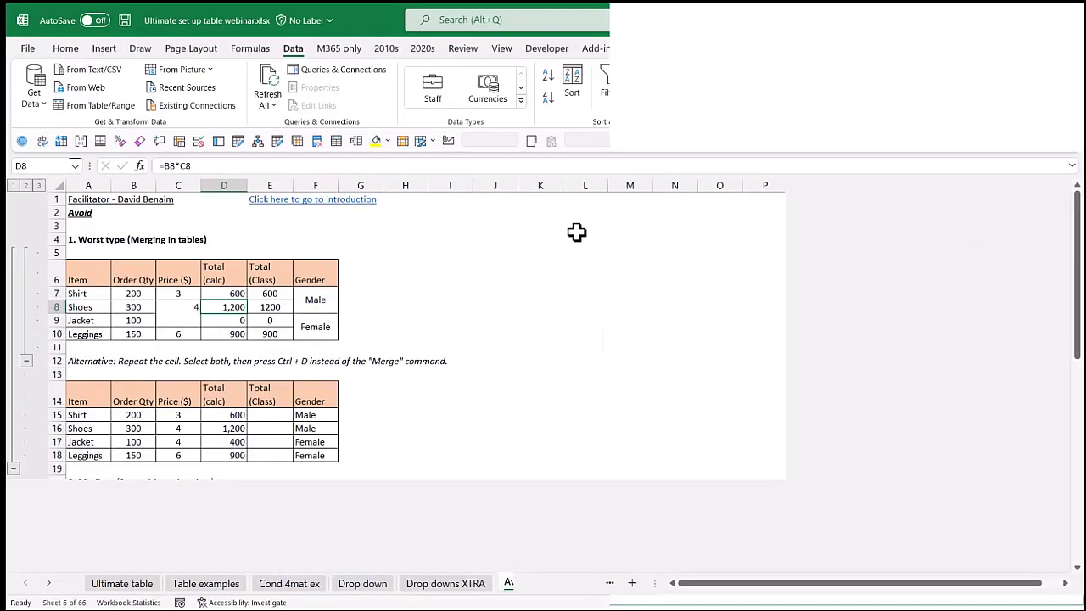
Switch the row outline through level 1, level 2 and level 3, ending with all rows expanded.
{"action": "left_click", "coordinate": [8, 184]}
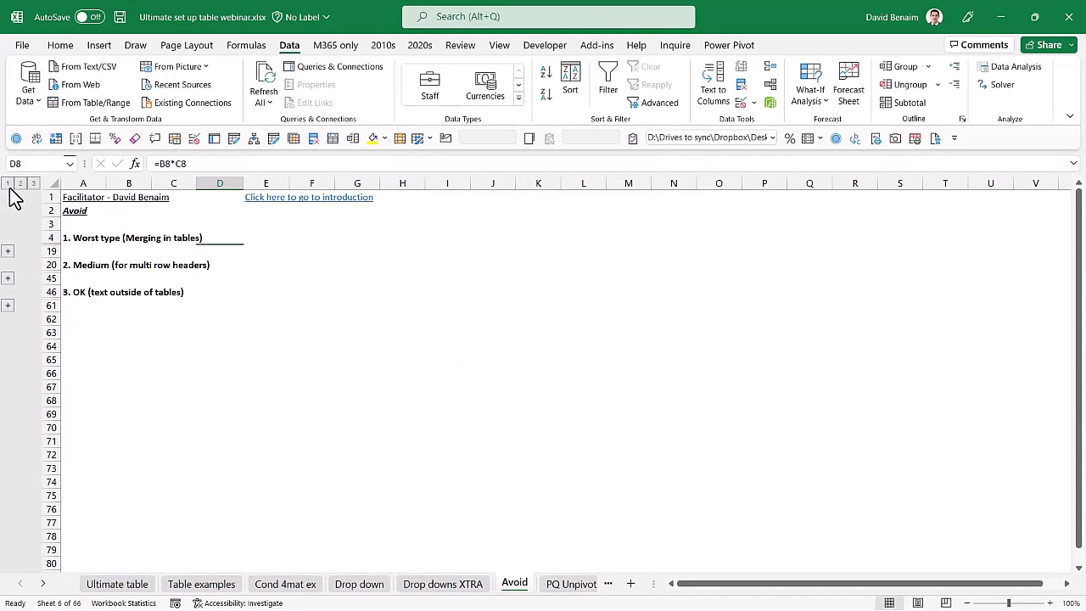
{"action": "left_click", "coordinate": [19, 184]}
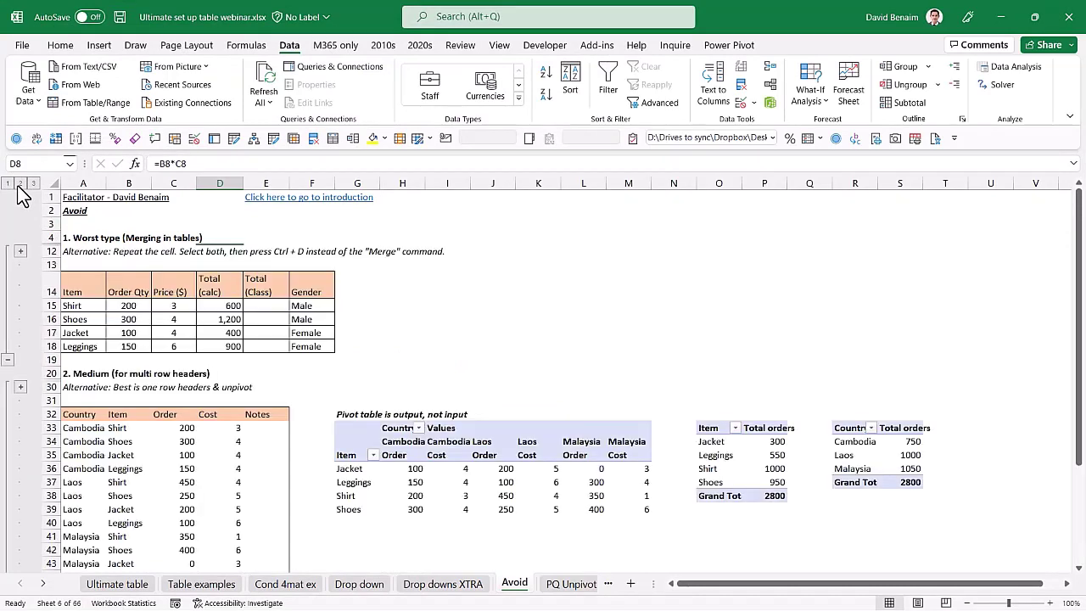
{"action": "left_click", "coordinate": [33, 184]}
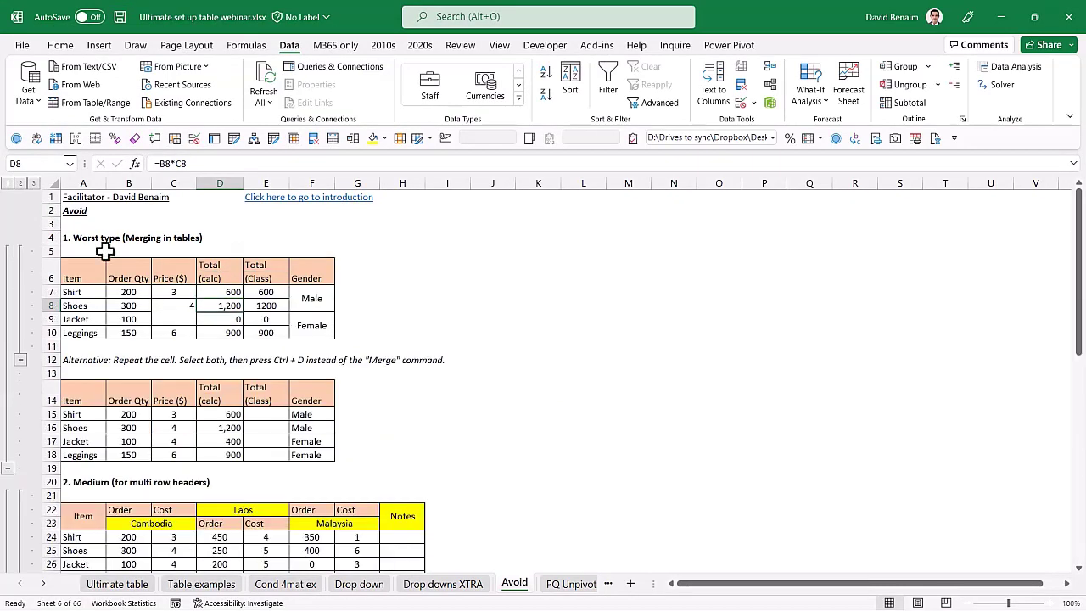
Collapse the row group of section 1, Worst type (Merging in tables), on the Avoid sheet.
{"action": "left_click", "coordinate": [96, 251]}
{"action": "left_click", "coordinate": [20, 360]}
{"action": "left_click", "coordinate": [8, 361]}
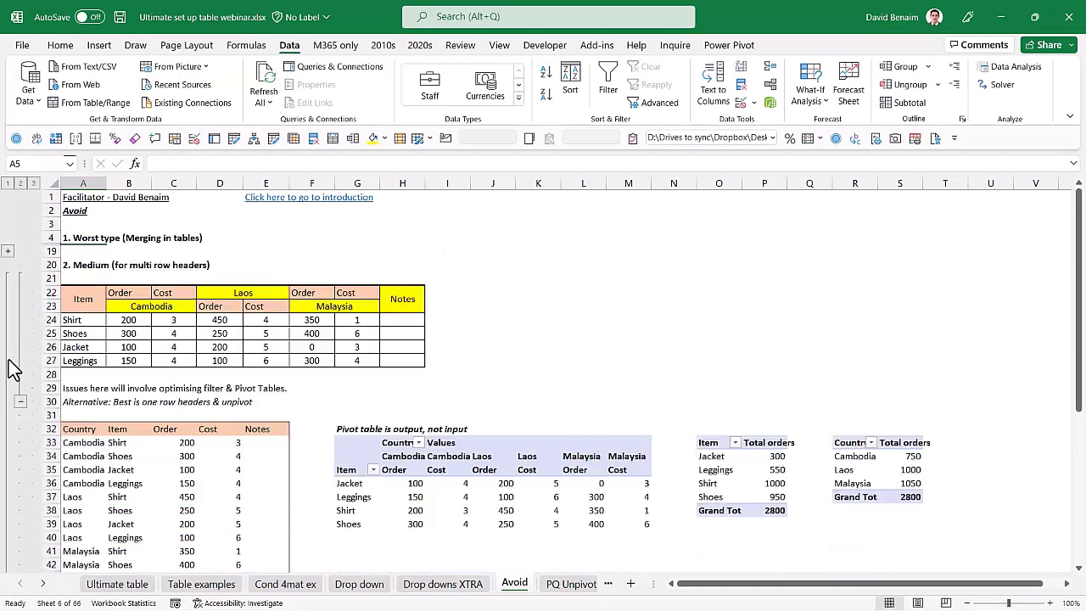
{"action": "left_click", "coordinate": [717, 264]}
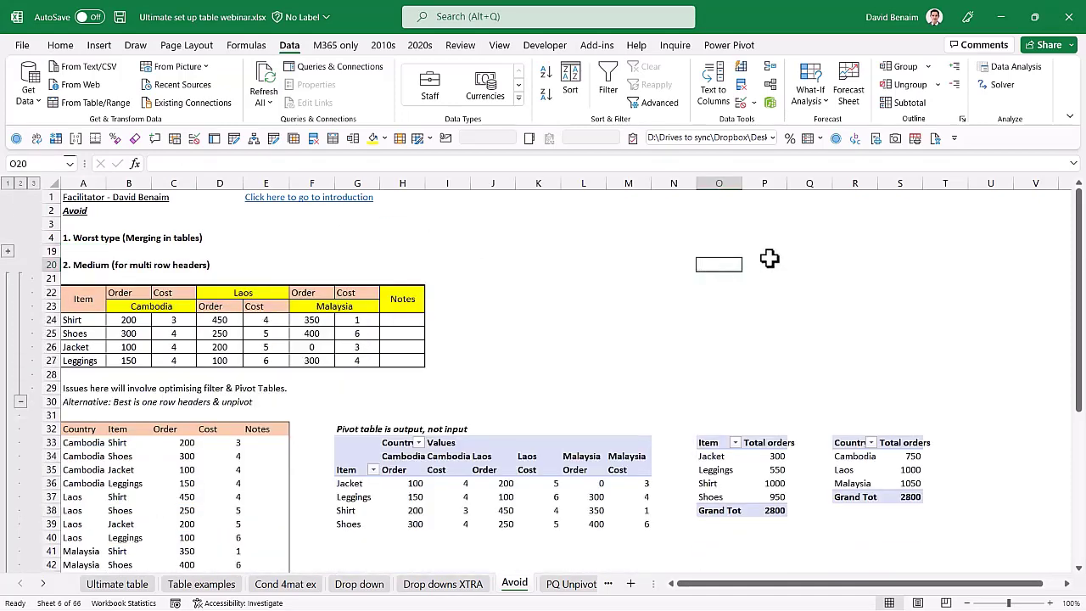
Open the Table examples sheet and select cells F9 and H11 in the movies table to check the Subtotal command's availability.
{"action": "left_click", "coordinate": [196, 585]}
{"action": "left_click", "coordinate": [451, 346]}
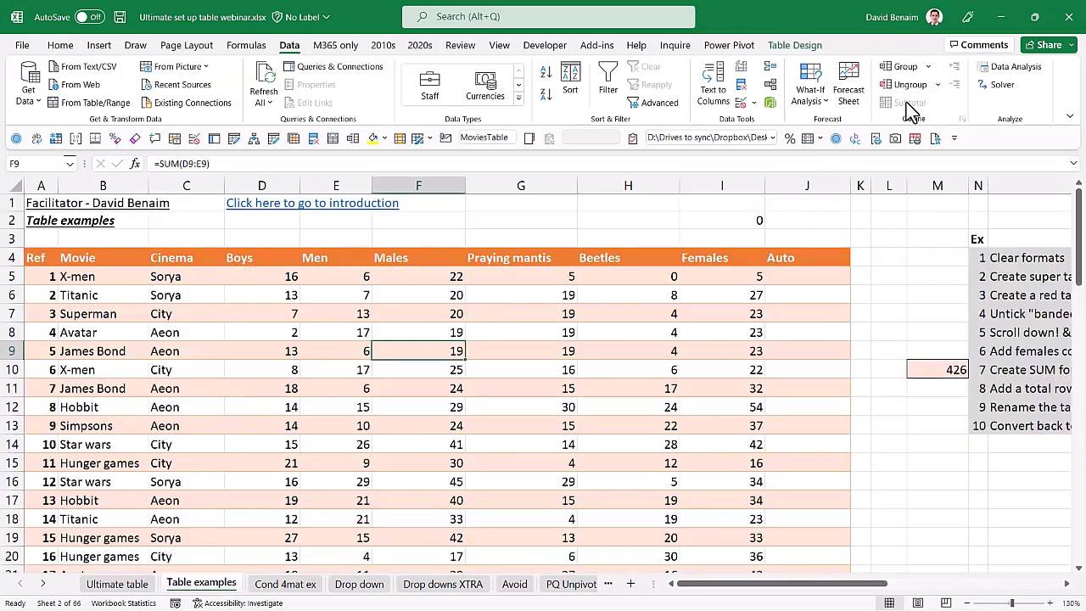
{"action": "left_click", "coordinate": [602, 388]}
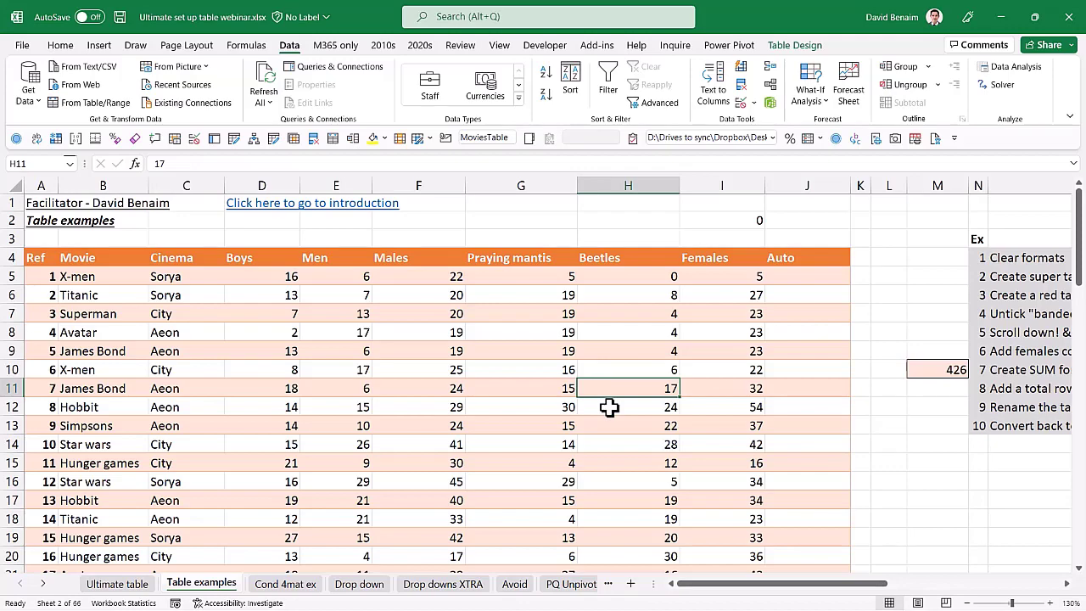
Move through the sheets to PQ Unpivot, glancing back once at the Avoid sheet.
{"action": "key", "text": "ctrl+Page_Down"}
{"action": "key", "text": "ctrl+Page_Down"}
{"action": "key", "text": "ctrl+Page_Down"}
{"action": "key", "text": "ctrl+Page_Down"}
{"action": "key", "text": "ctrl+Page_Down"}
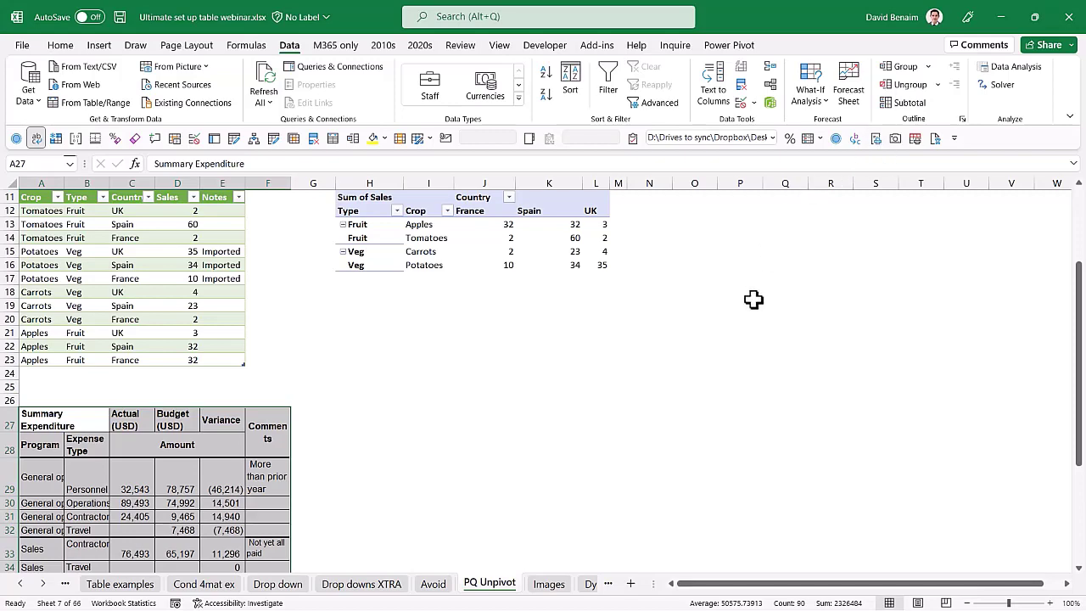
{"action": "key", "text": "ctrl+Page_Up"}
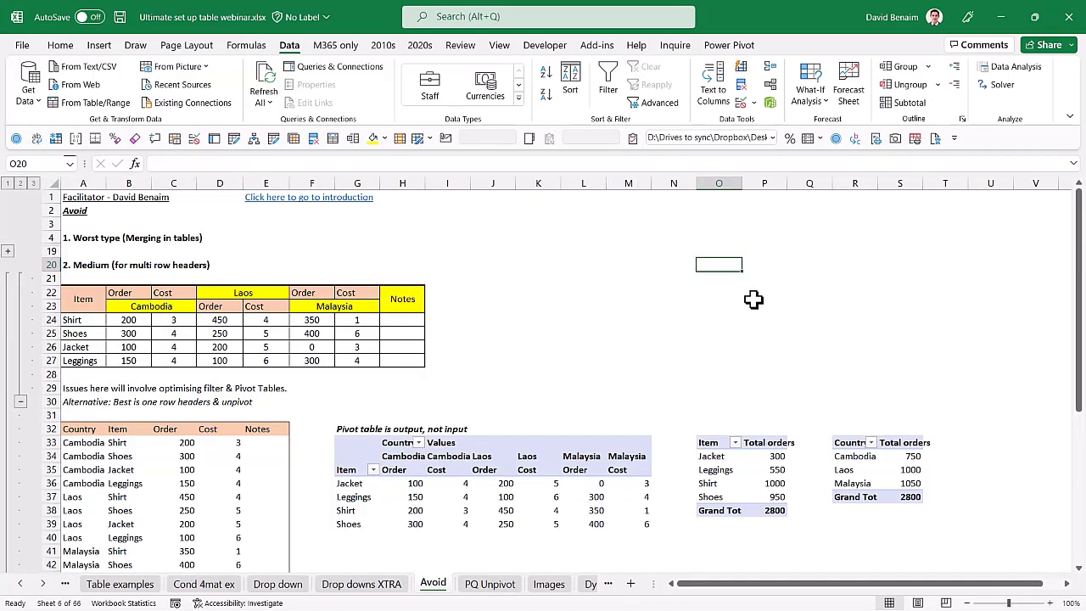
{"action": "key", "text": "ctrl+Page_Down"}
Select the whole Crops table at A4 and load it into Power Query from Table/Range, accepting the security notice.
{"action": "key", "text": "ctrl+Up"}
{"action": "key", "text": "ctrl+Up"}
{"action": "key", "text": "ctrl+Up"}
{"action": "key", "text": "ctrl+Up"}
{"action": "key", "text": "ctrl+Up"}
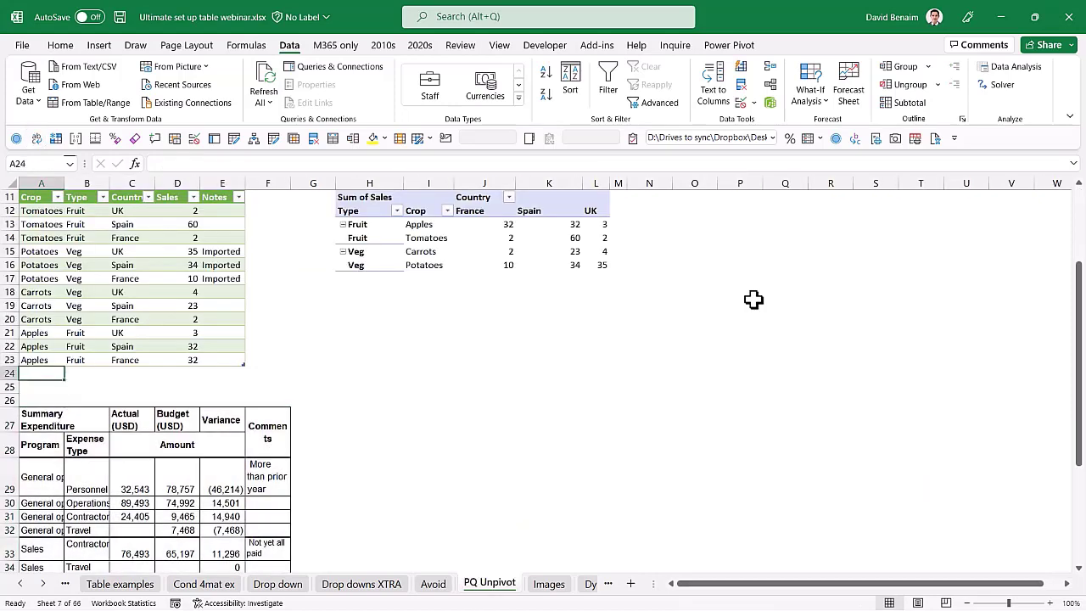
{"action": "key", "text": "ctrl+Down"}
{"action": "key", "text": "ctrl+a"}
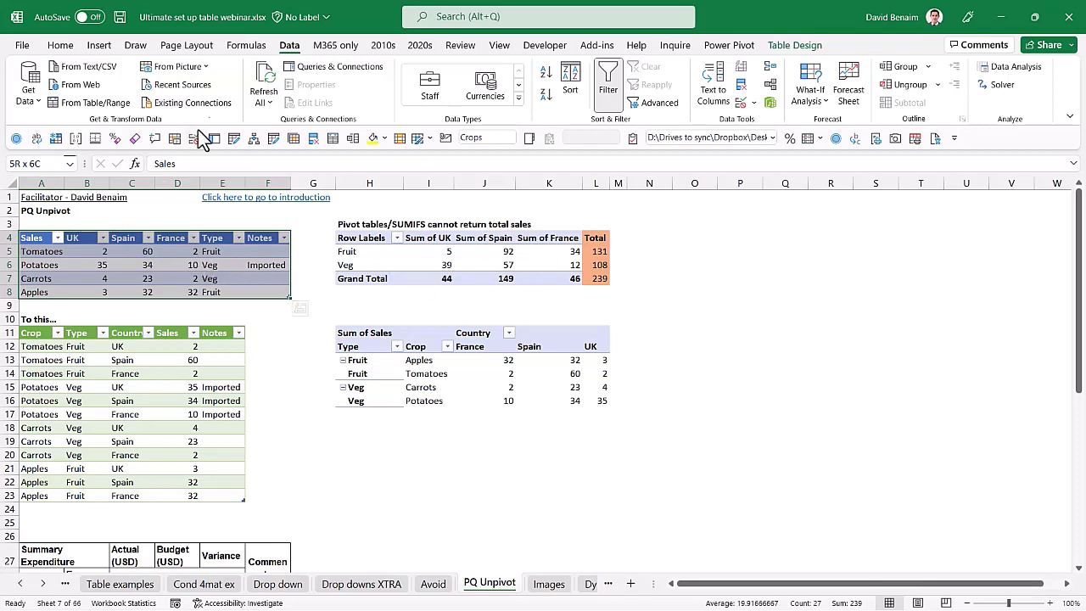
{"action": "left_click", "coordinate": [126, 107]}
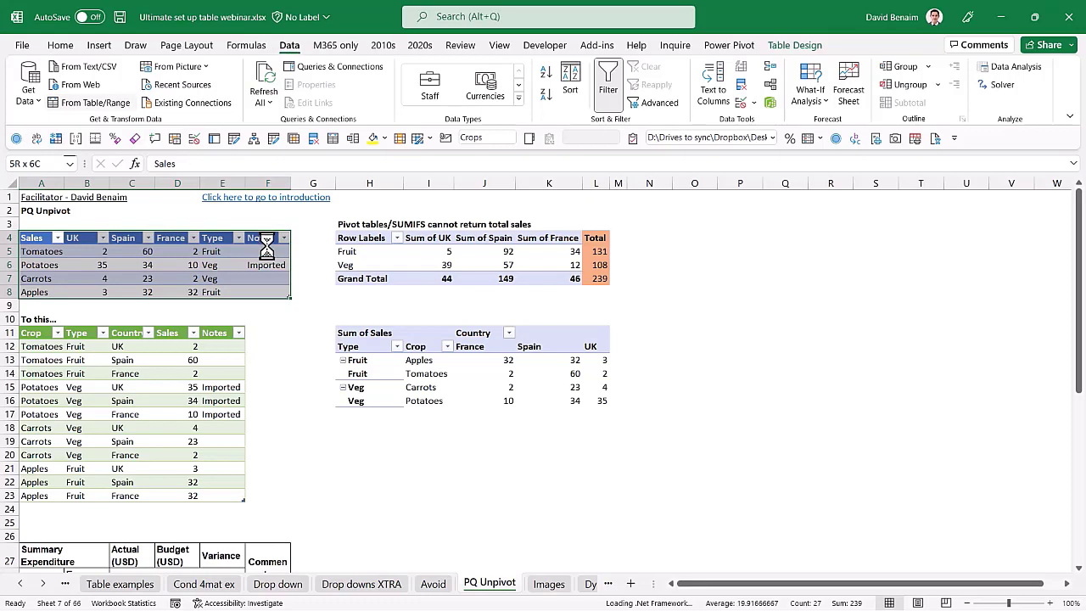
{"action": "key", "text": "Tab"}
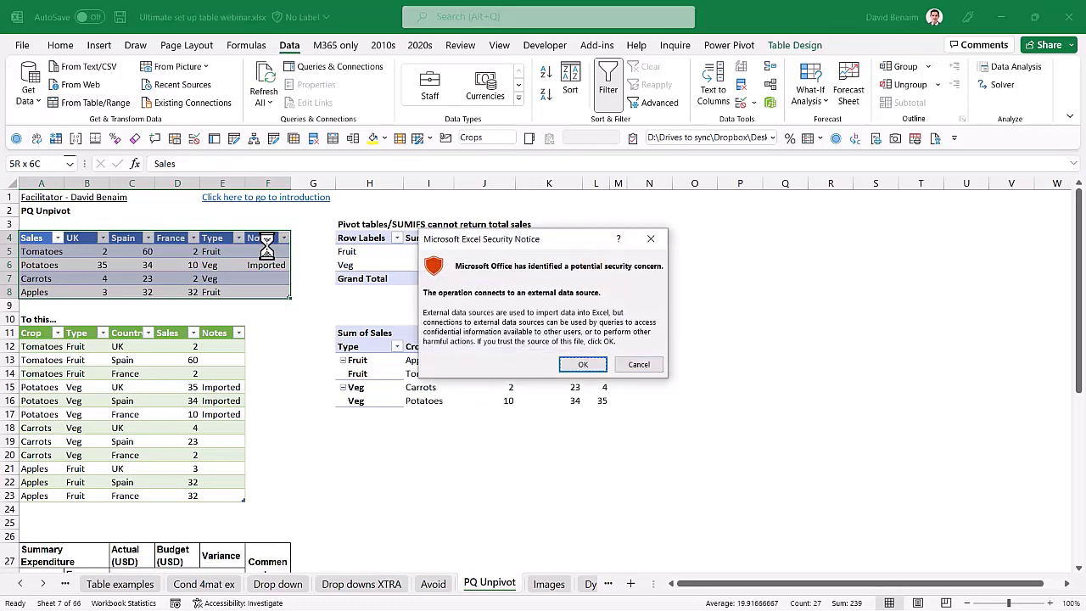
{"action": "key", "text": "Return"}
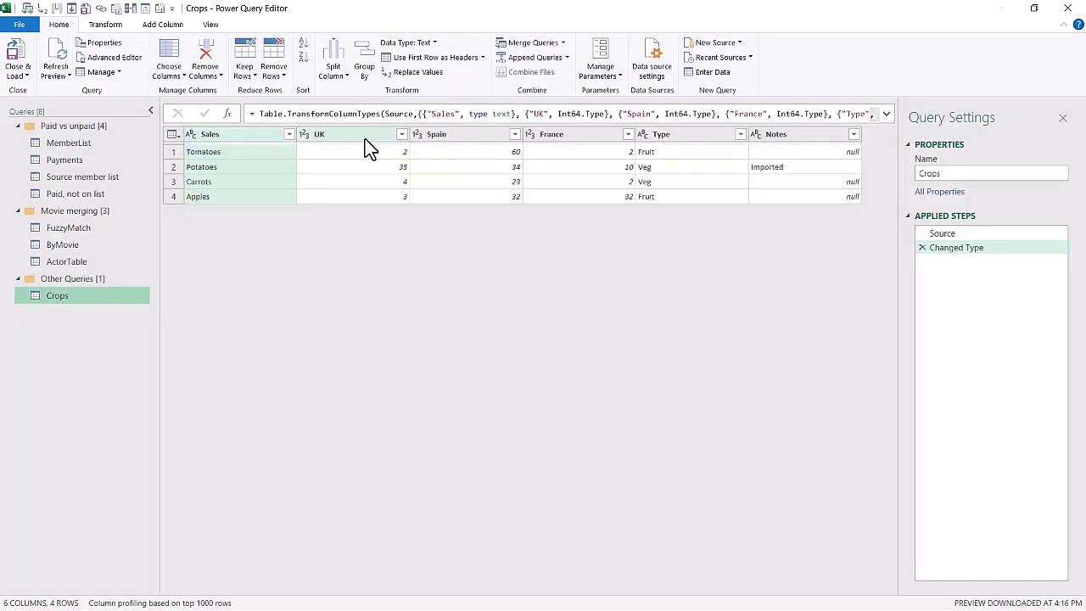
Unpivot only the selected UK, Spain and France columns of the Crops query.
{"action": "left_click", "coordinate": [364, 139]}
{"action": "left_click", "coordinate": [572, 135], "text": "shift"}
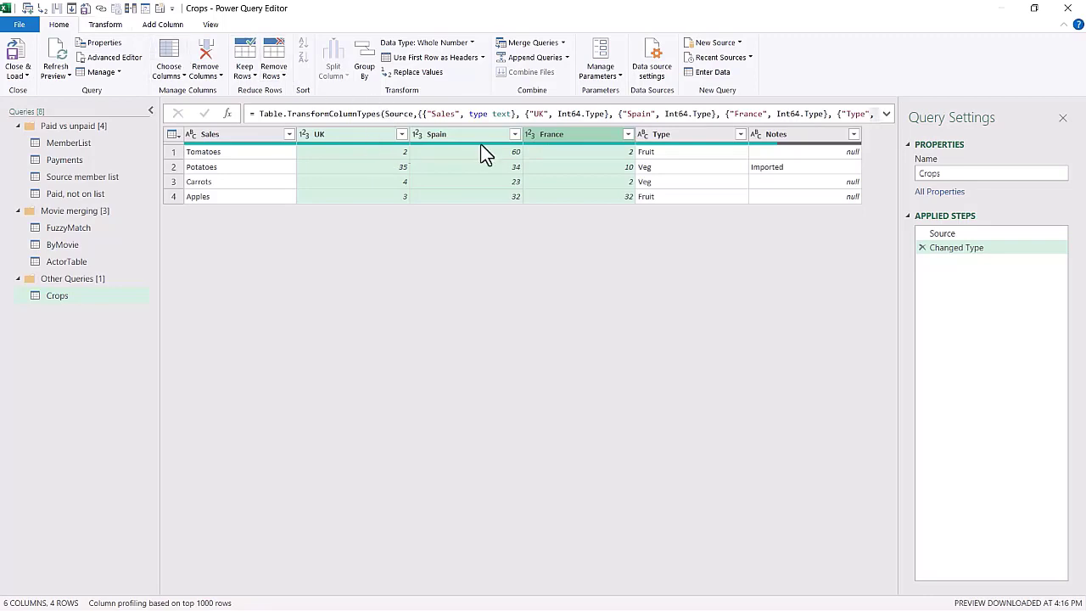
{"action": "left_click", "coordinate": [120, 30]}
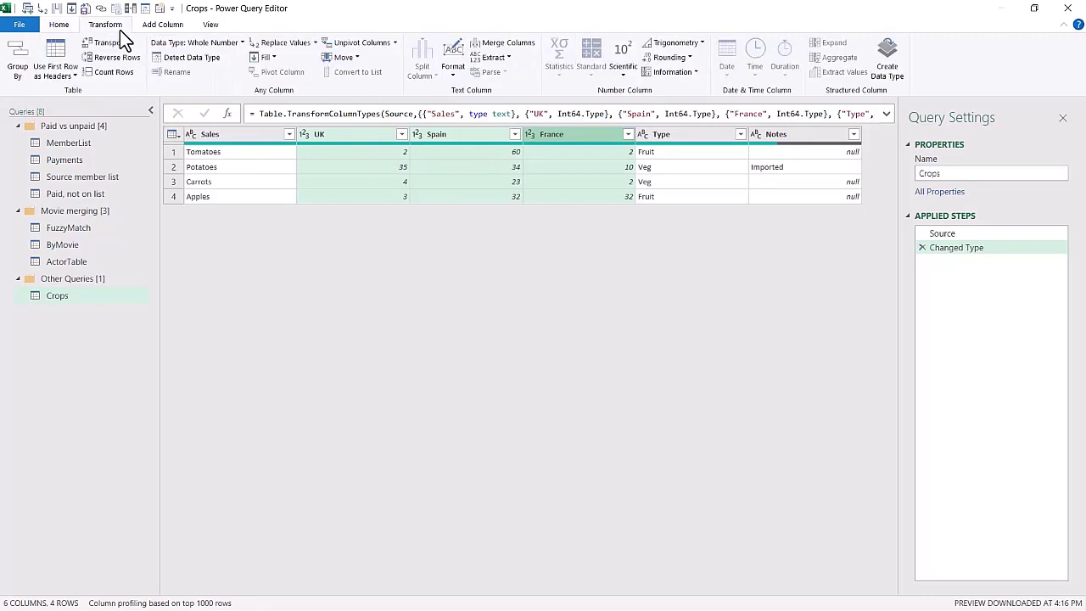
{"action": "left_click", "coordinate": [394, 42]}
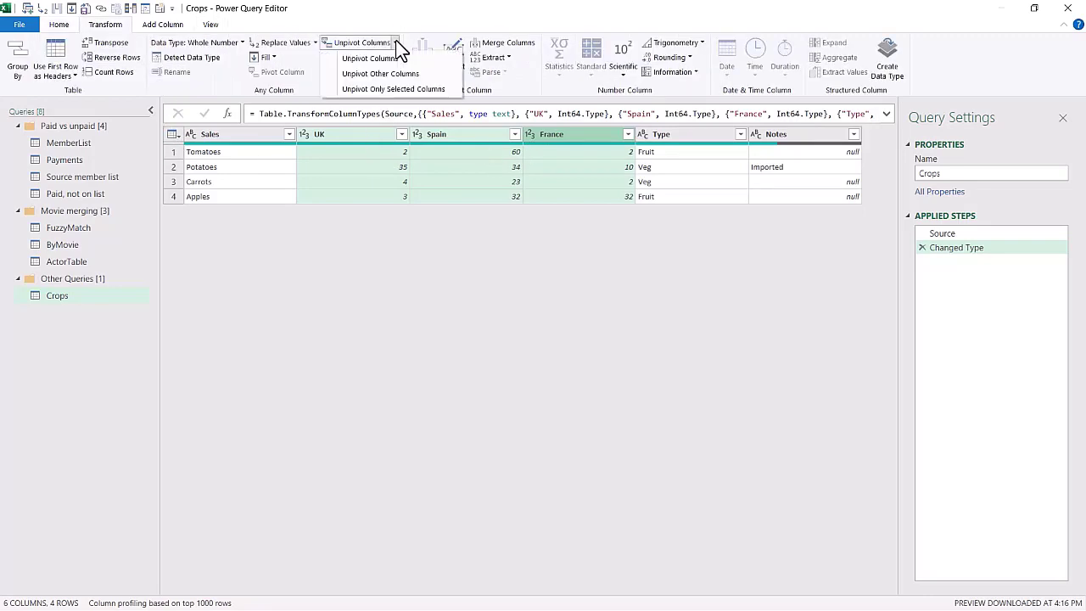
{"action": "left_click", "coordinate": [377, 89]}
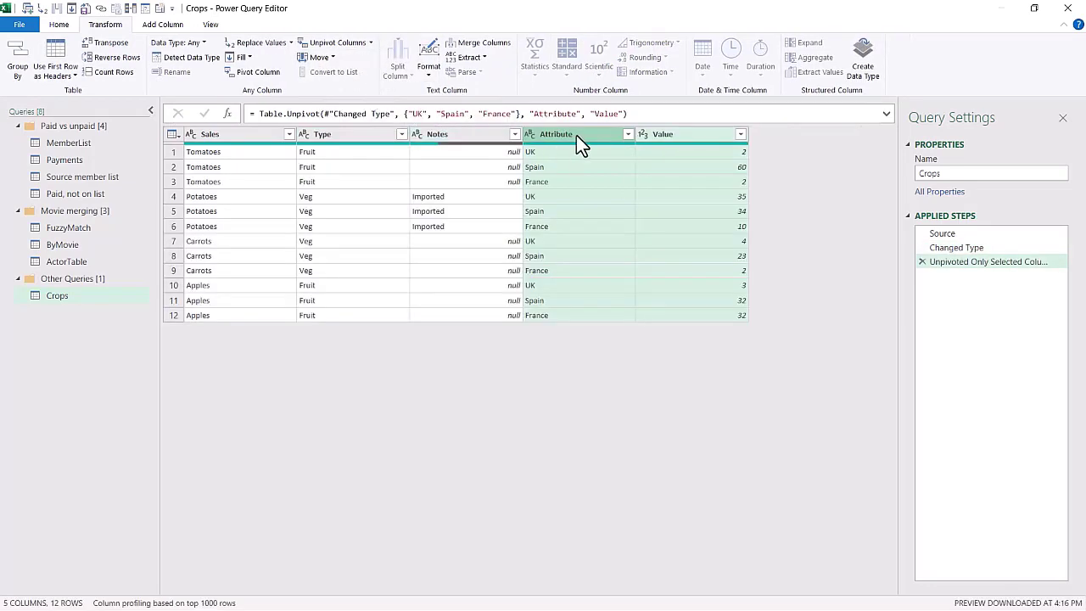
Rename the Attribute column to Country and review the applied steps, ending on Renamed Columns.
{"action": "double_click", "coordinate": [577, 136]}
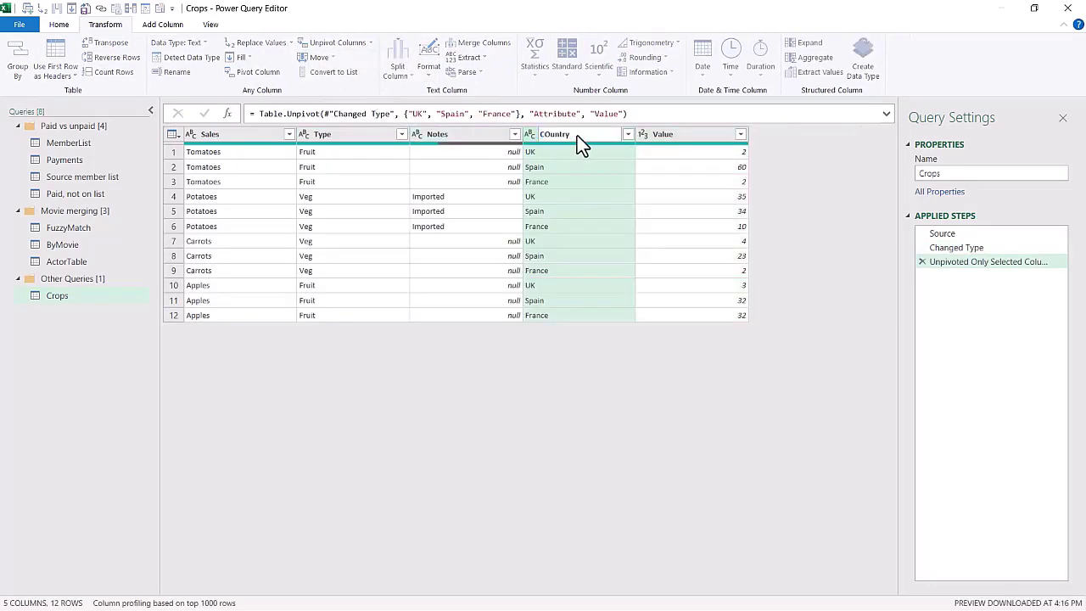
{"action": "type", "text": "Country"}
{"action": "key", "text": "Return"}
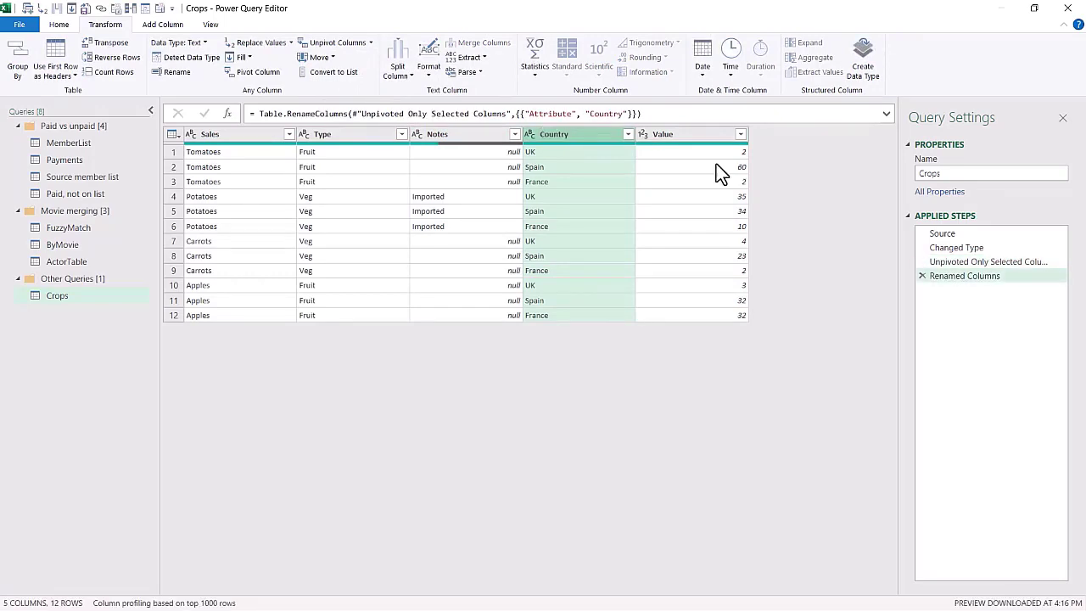
{"action": "left_click", "coordinate": [974, 251]}
{"action": "left_click", "coordinate": [977, 278]}
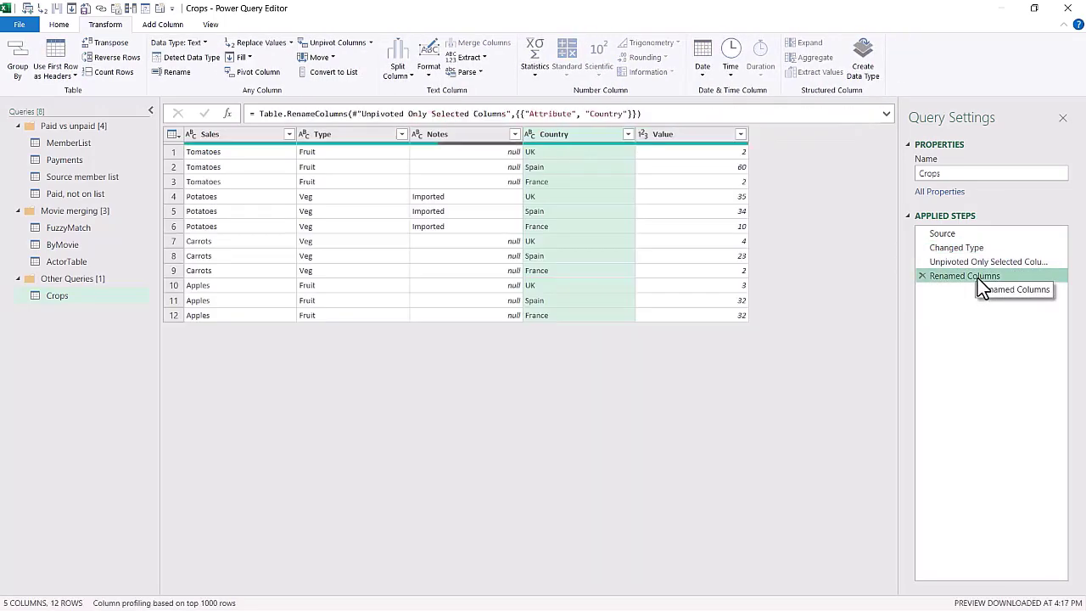
Close and load the Crops query to a new worksheet and select cell D8 in its table.
{"action": "left_click", "coordinate": [59, 26]}
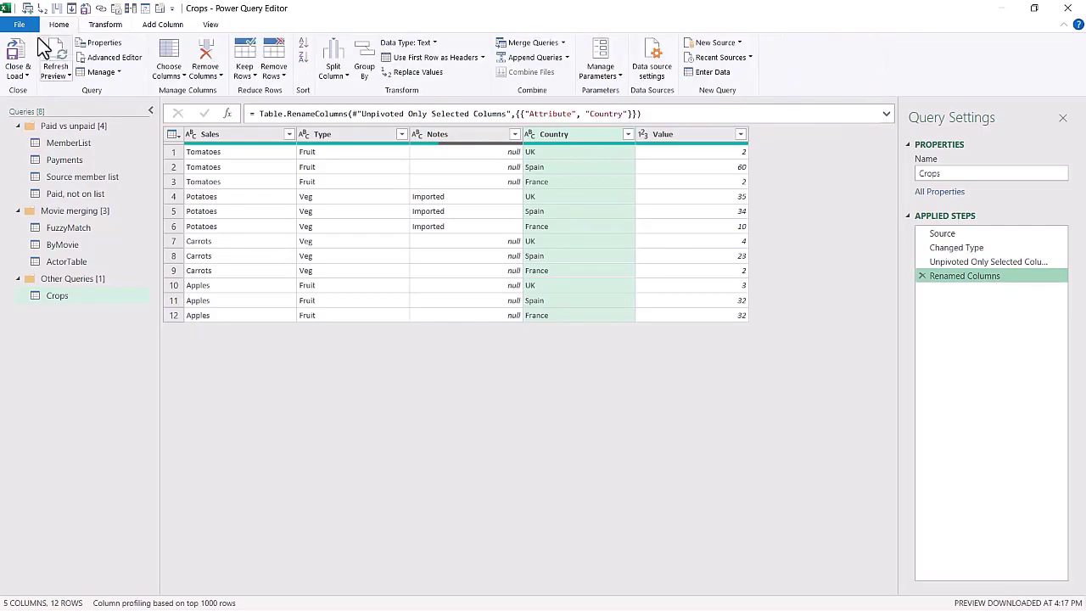
{"action": "left_click", "coordinate": [25, 52]}
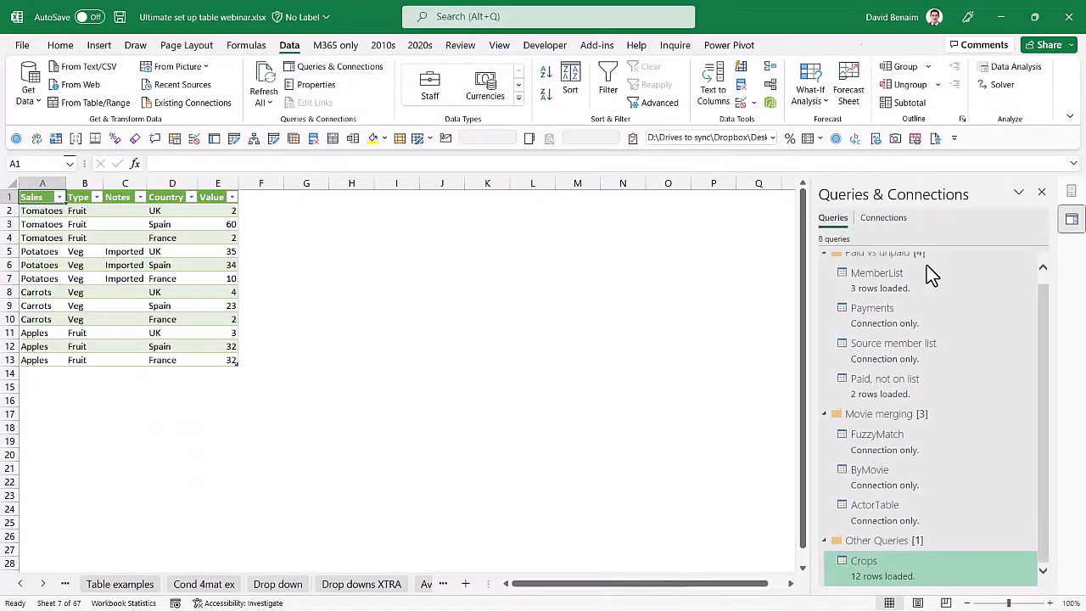
{"action": "left_click", "coordinate": [163, 291]}
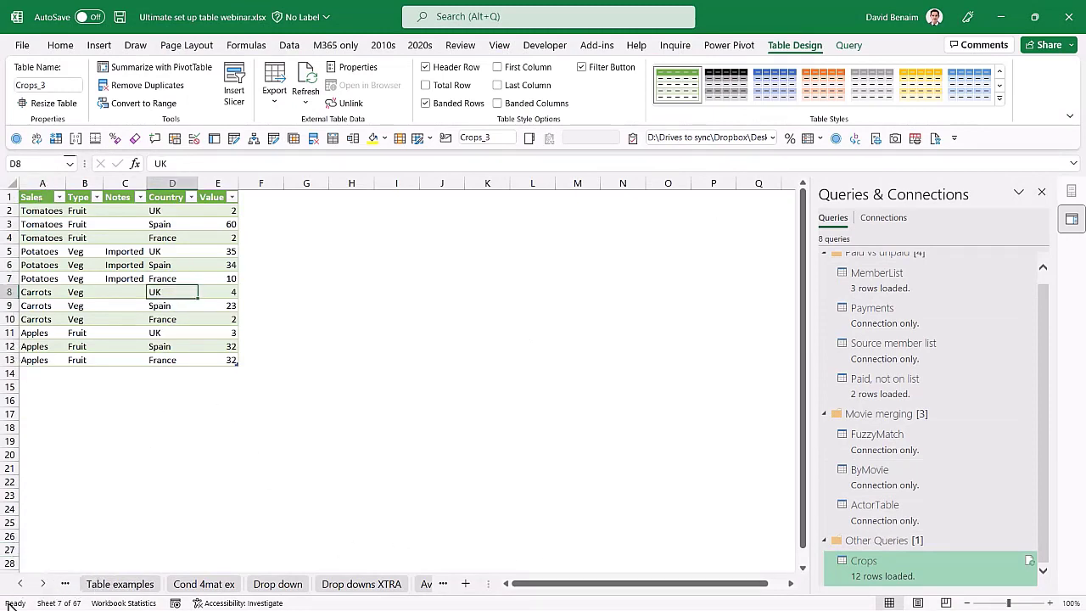
Return to the PQ Unpivot sheet and widen column A so the program names of the expenditure table fit.
{"action": "left_click", "coordinate": [41, 586]}
{"action": "left_click", "coordinate": [41, 586]}
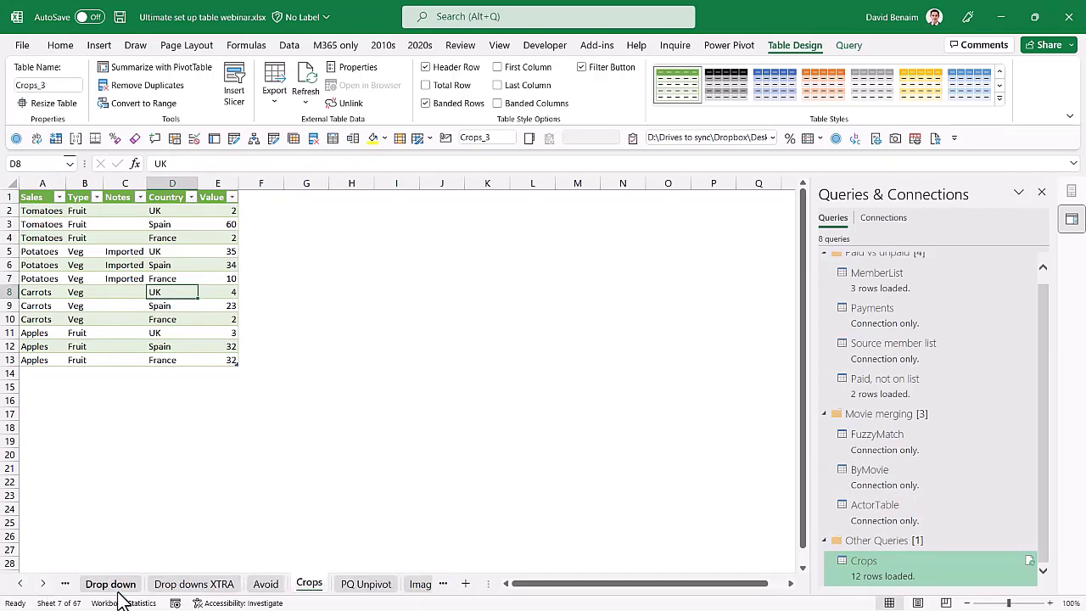
{"action": "left_click", "coordinate": [265, 584]}
{"action": "left_click", "coordinate": [362, 583]}
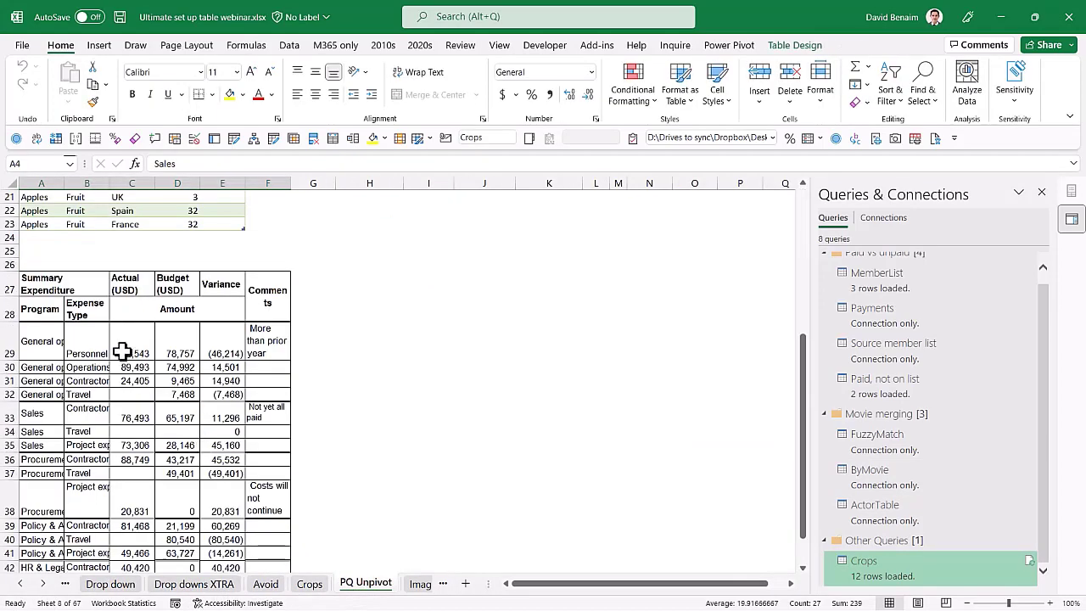
{"action": "left_click_drag", "start_coordinate": [64, 183], "coordinate": [133, 197]}
Select the Summary Expenditure table A27:F45 and name the range DataToUnpivot.
{"action": "left_click_drag", "start_coordinate": [90, 283], "coordinate": [322, 543]}
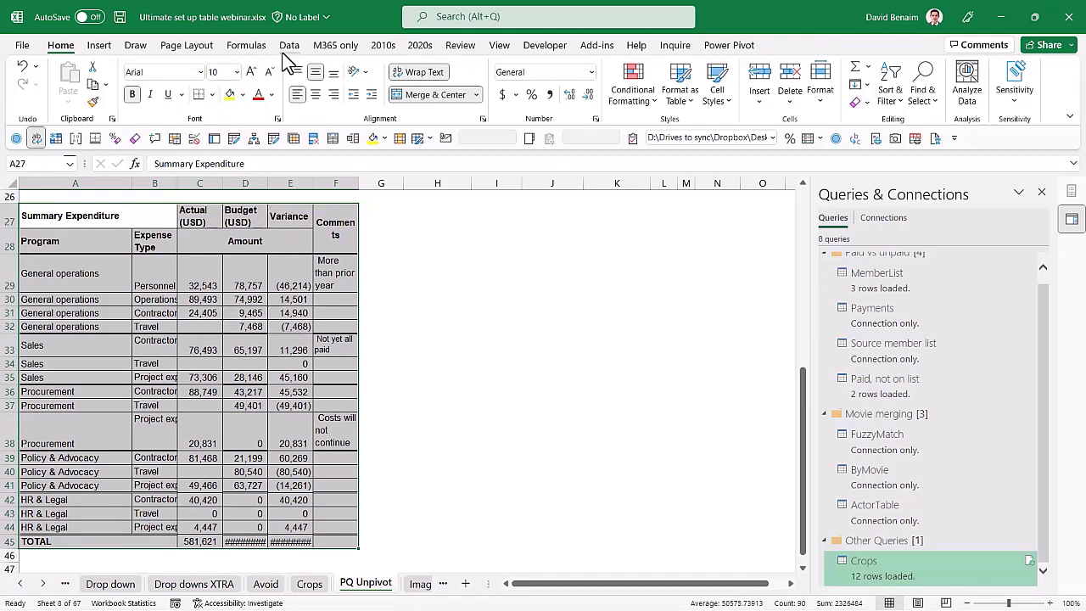
{"action": "left_click", "coordinate": [53, 163]}
{"action": "type", "text": "Dat"}
{"action": "type", "text": "aToUnpivot"}
{"action": "key", "text": "Return"}
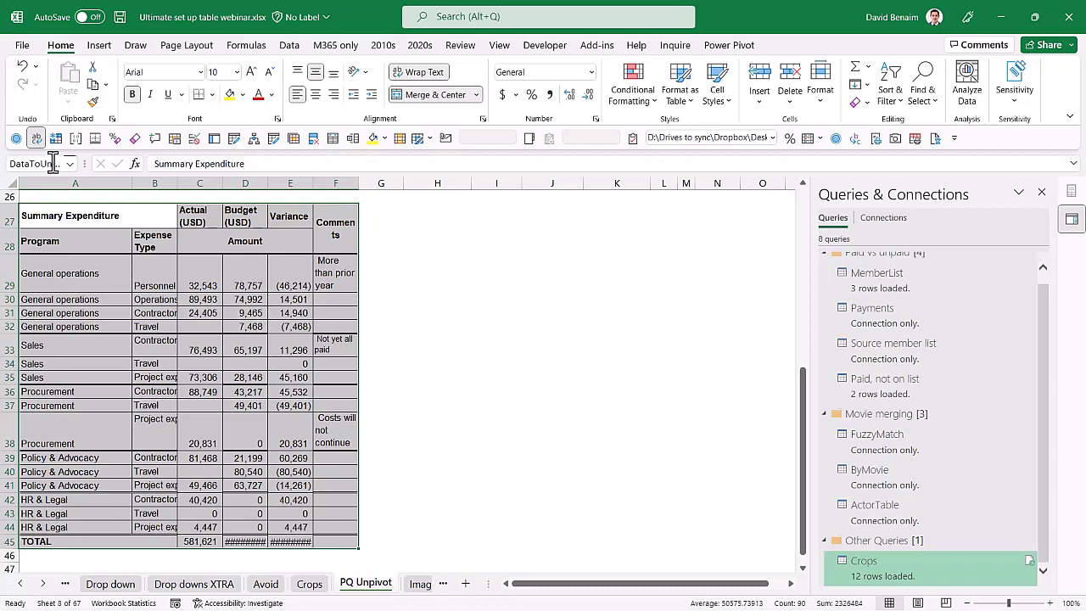
Load the DataToUnpivot range into Power Query from Table/Range and select the first preview row.
{"action": "left_click", "coordinate": [289, 45]}
{"action": "left_click", "coordinate": [105, 104]}
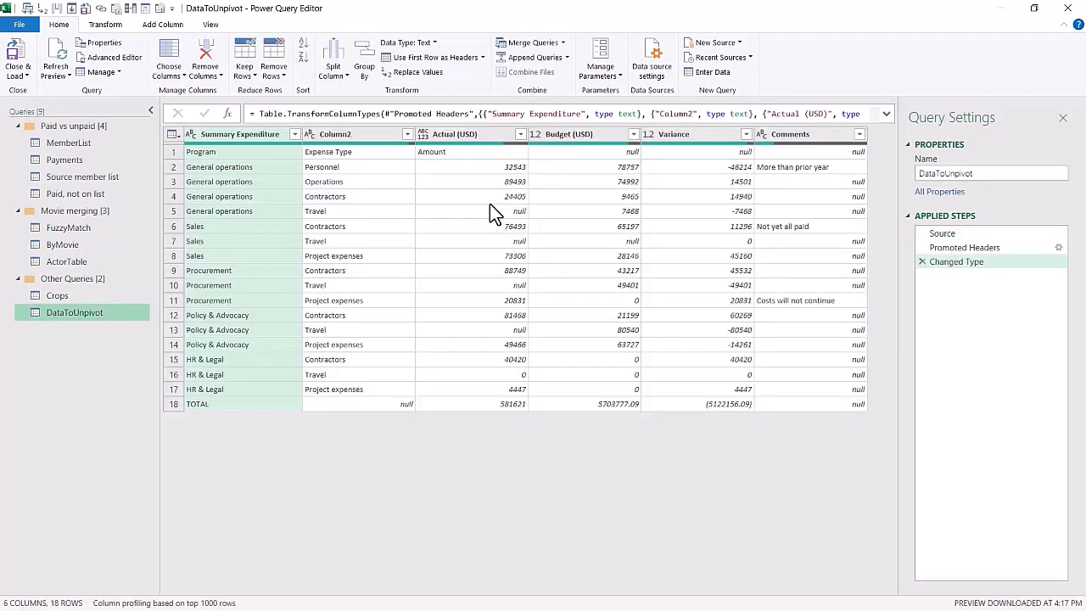
{"action": "left_click", "coordinate": [173, 151]}
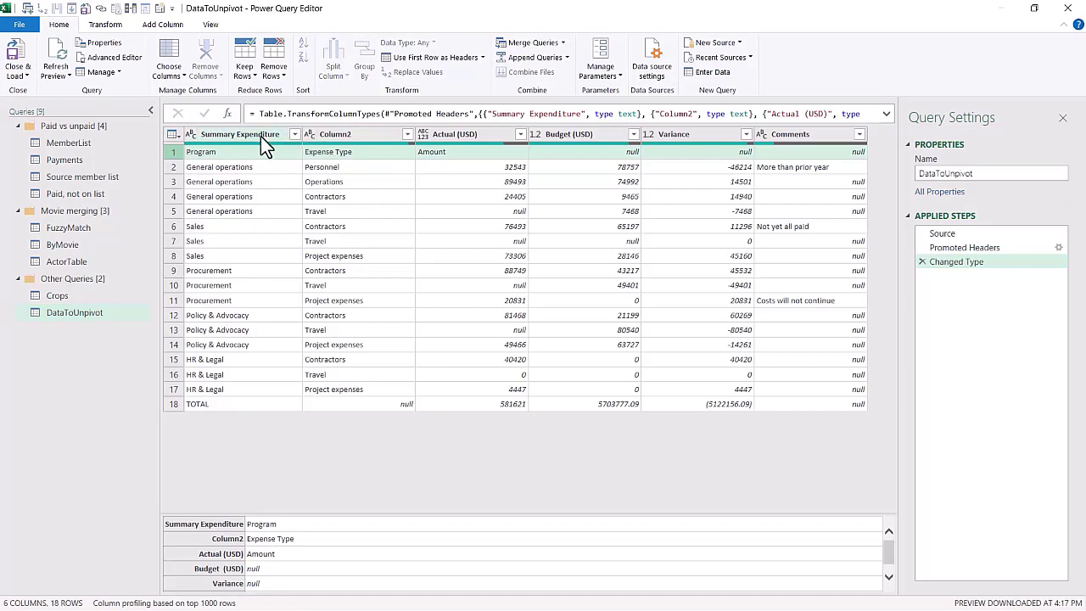
Demote the headers of the DataToUnpivot query with Use Headers as First Row.
{"action": "left_click", "coordinate": [105, 25]}
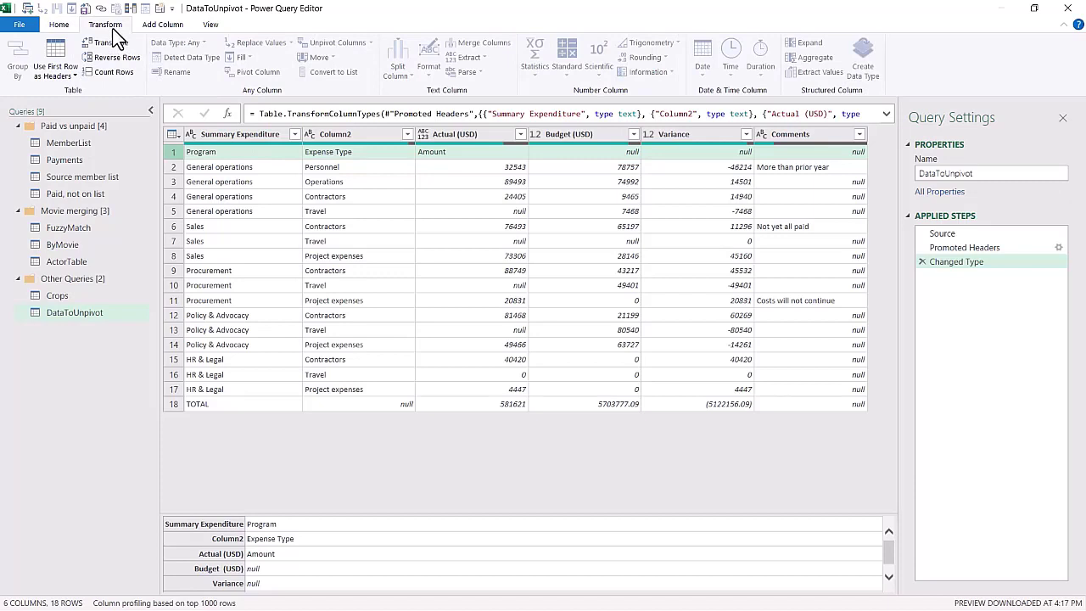
{"action": "left_click", "coordinate": [73, 75]}
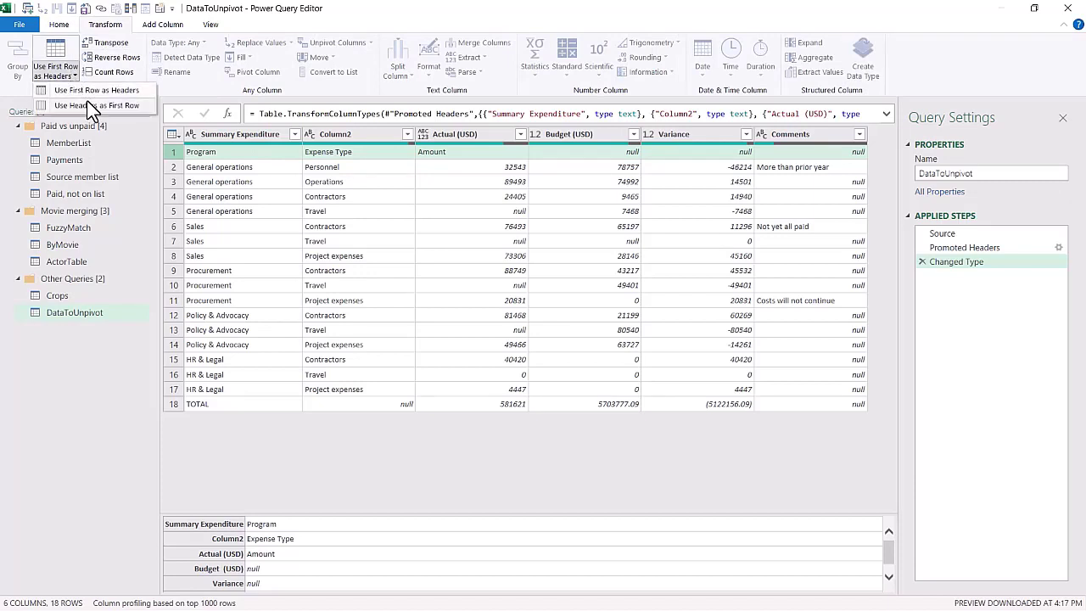
{"action": "left_click", "coordinate": [86, 102]}
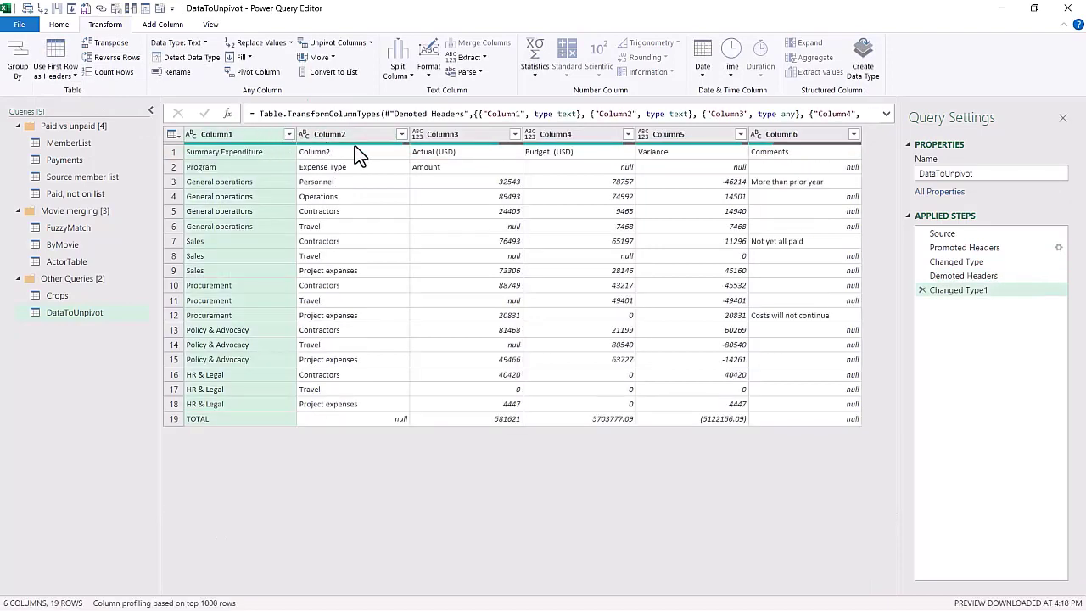
Examine the cells of the first two rows, where the header texts and the gaps left by merged cells are.
{"action": "left_click", "coordinate": [276, 151]}
{"action": "left_click", "coordinate": [390, 152]}
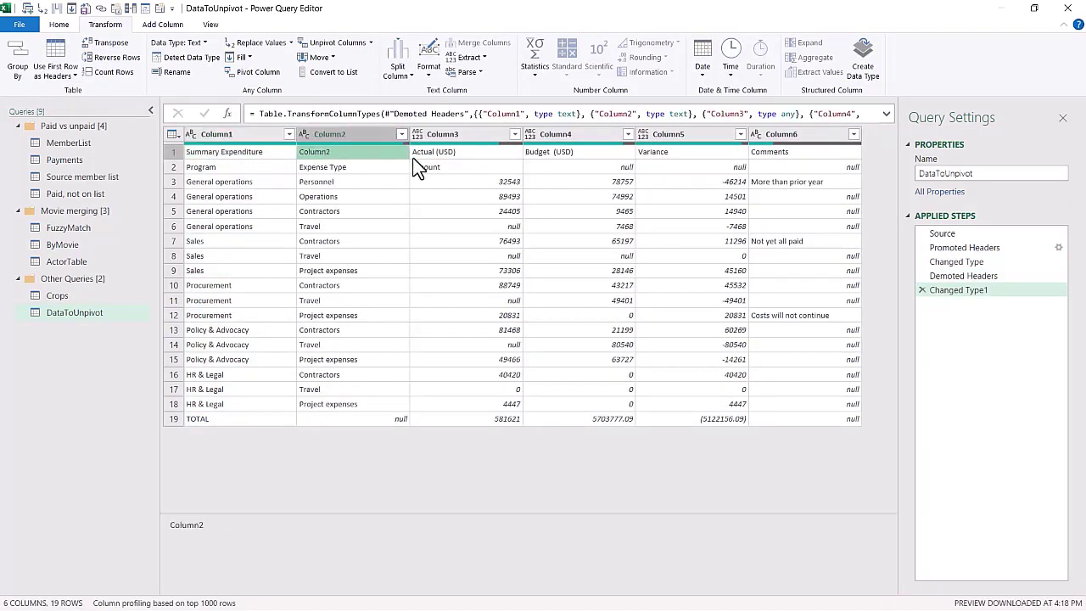
{"action": "left_click", "coordinate": [512, 154]}
{"action": "left_click", "coordinate": [558, 151]}
{"action": "left_click", "coordinate": [577, 165]}
{"action": "left_click", "coordinate": [655, 167]}
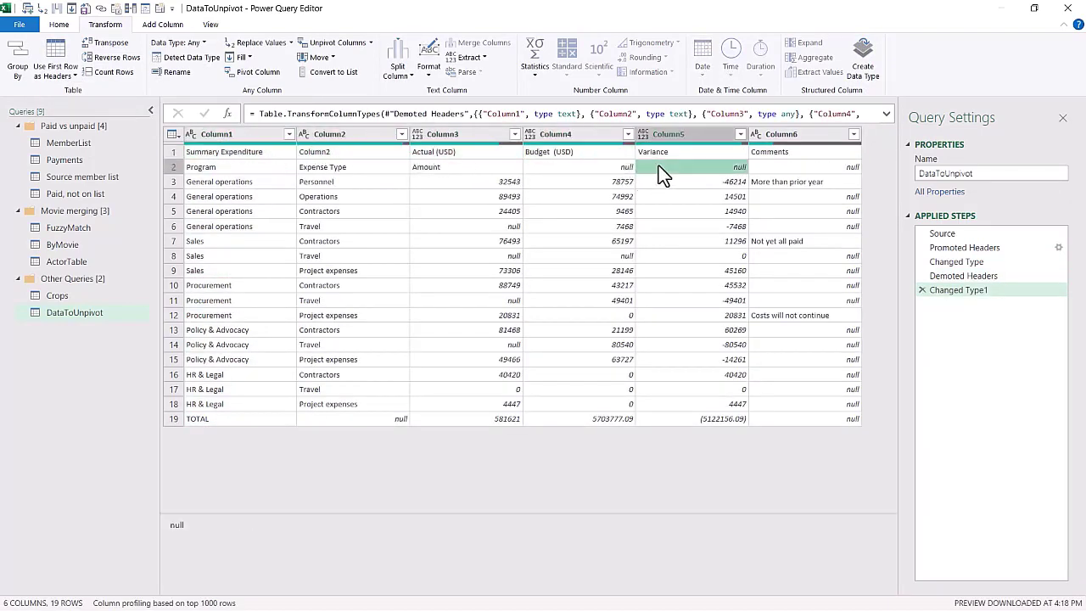
Transpose the DataToUnpivot table so that its two header rows become the first two columns.
{"action": "left_click", "coordinate": [766, 165]}
{"action": "left_click", "coordinate": [327, 153]}
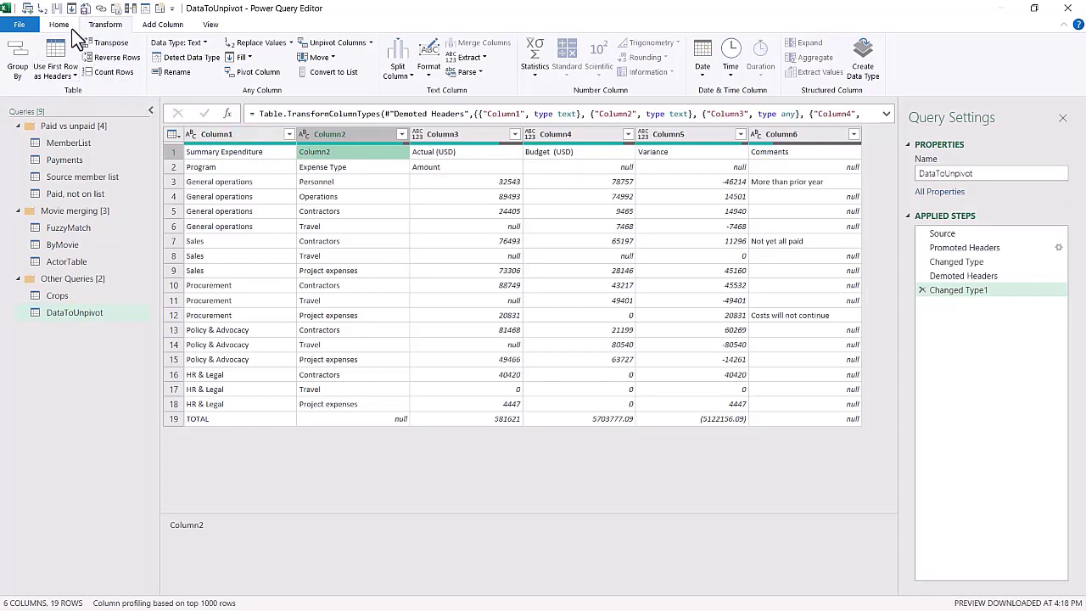
{"action": "left_click", "coordinate": [173, 152]}
{"action": "left_click", "coordinate": [180, 168]}
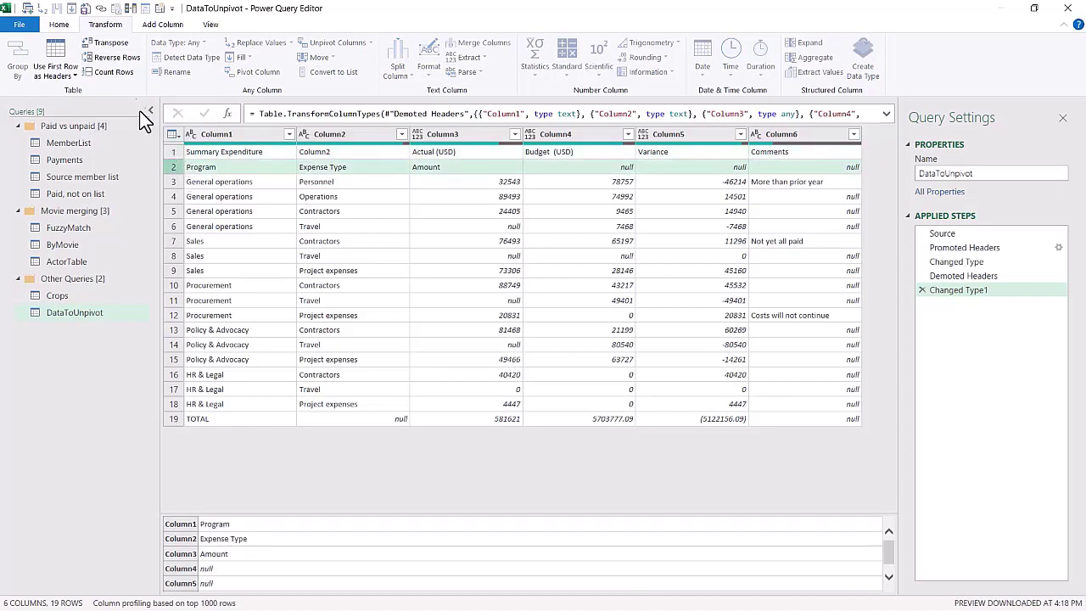
{"action": "left_click", "coordinate": [111, 43]}
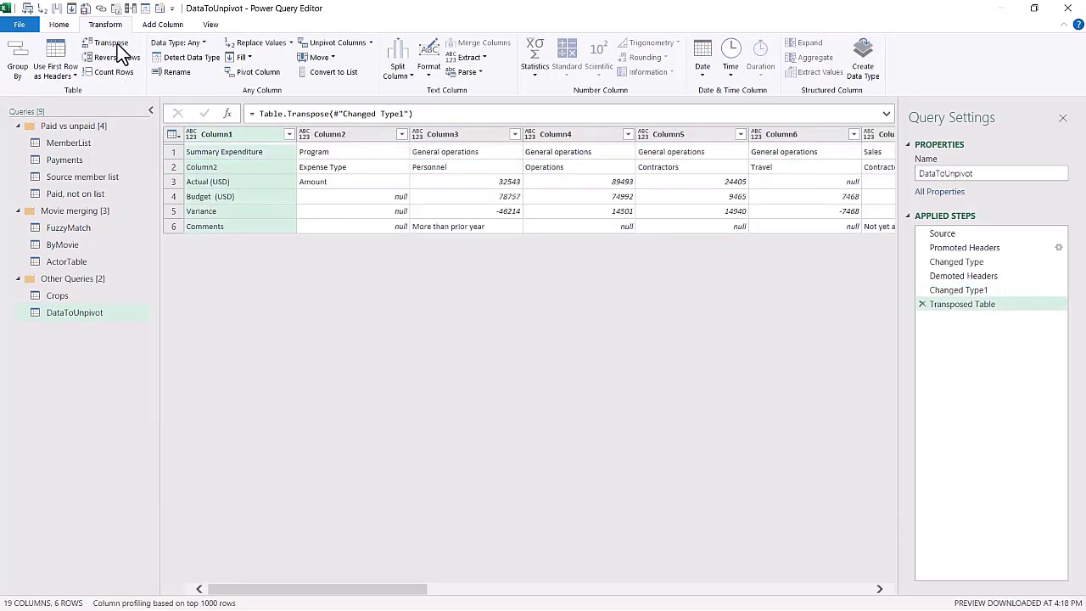
Replace the placeholder value Column2 with null in the first column of the transposed table.
{"action": "left_click", "coordinate": [342, 134]}
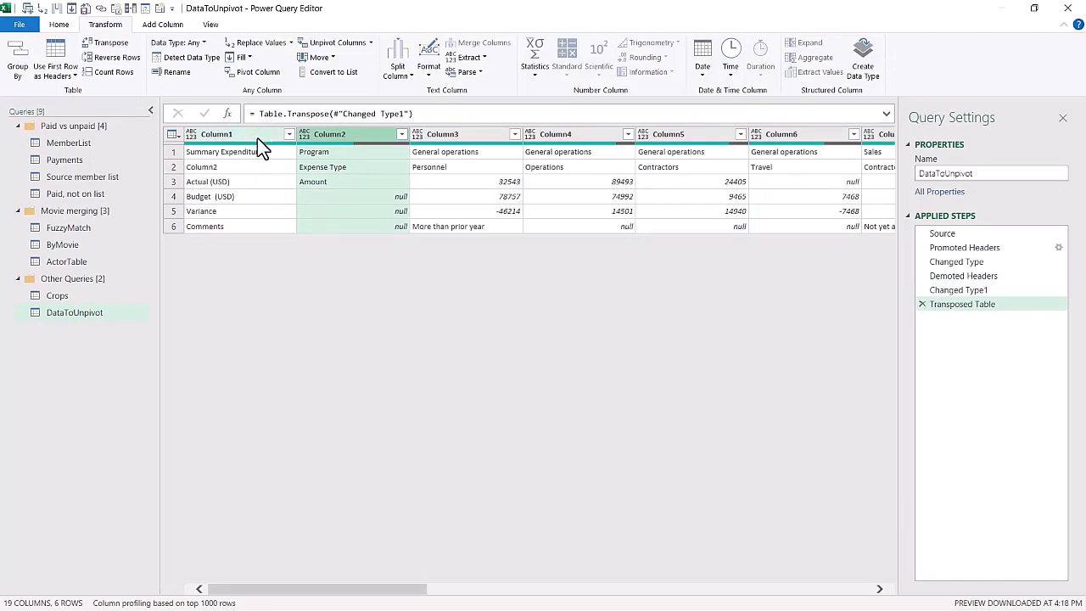
{"action": "left_click", "coordinate": [243, 170]}
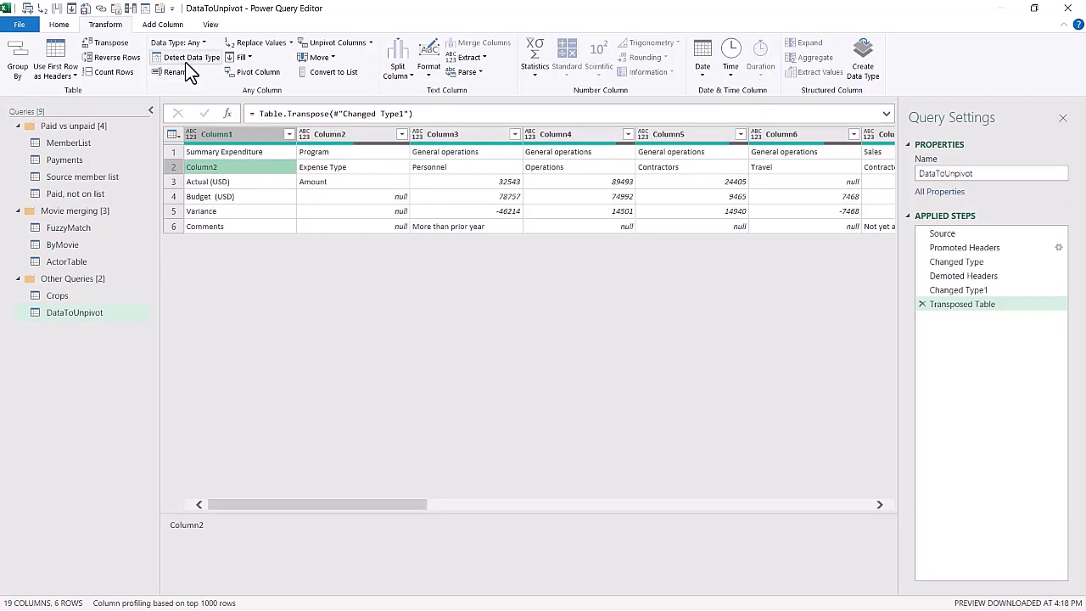
{"action": "left_click", "coordinate": [248, 42]}
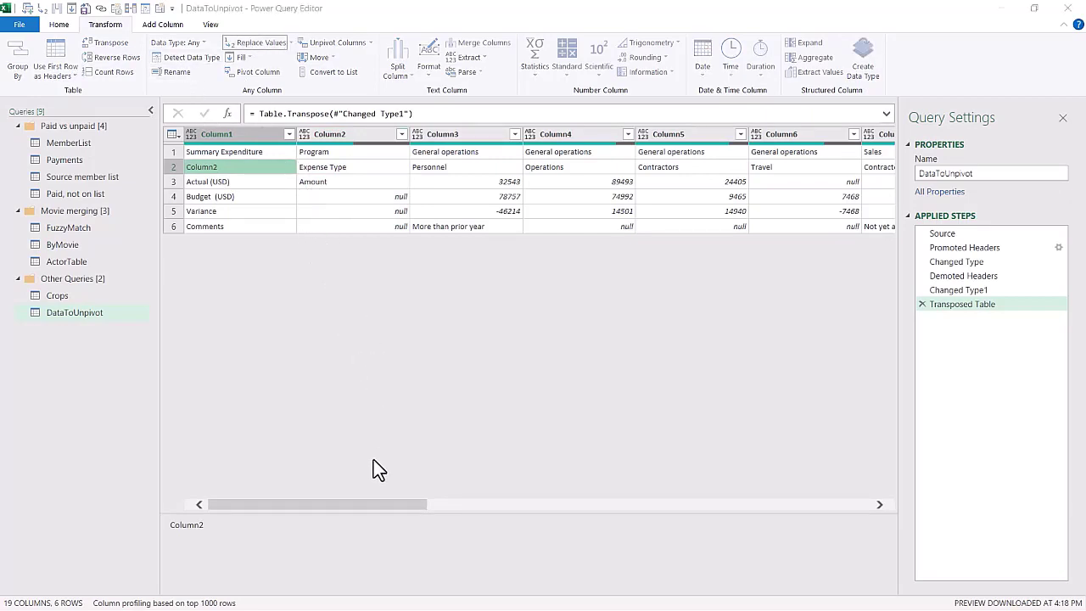
{"action": "type", "text": "null"}
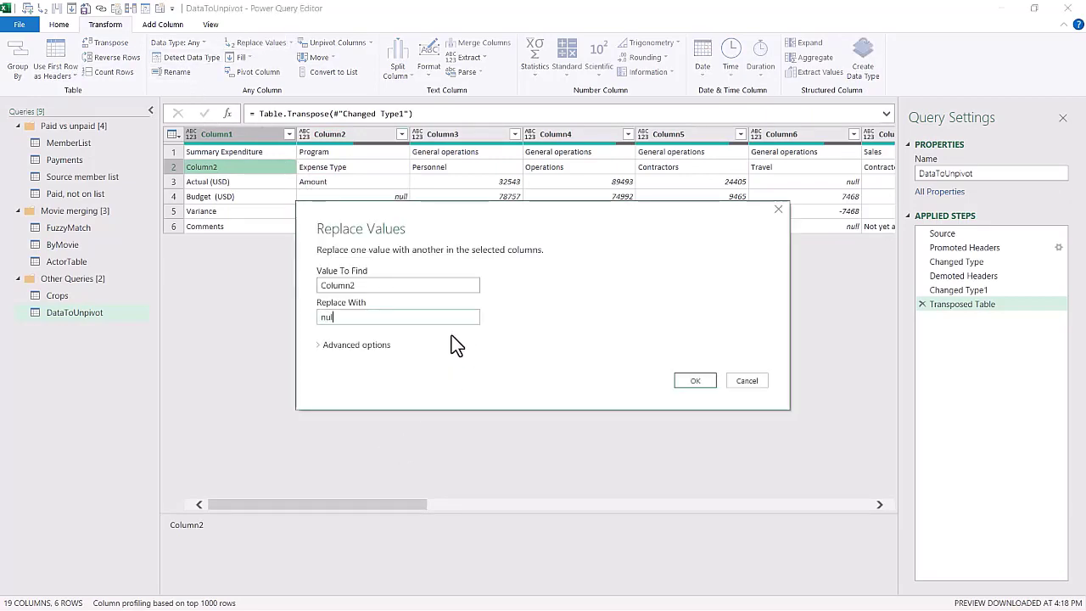
{"action": "key", "text": "Return"}
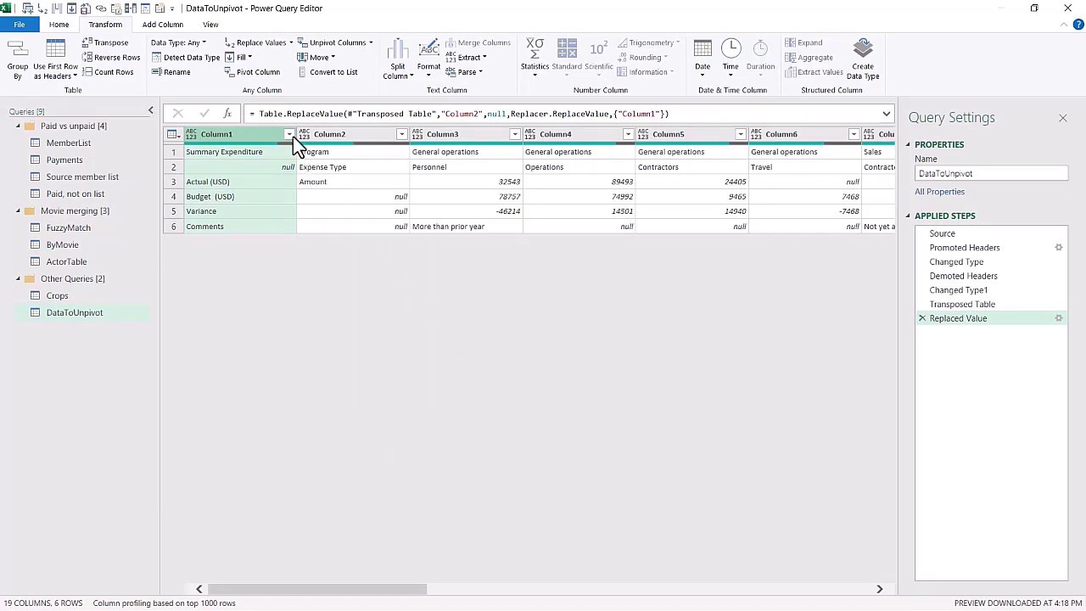
Fill down Column1 so that the empty cell takes the Summary Expenditure text above it.
{"action": "left_click", "coordinate": [297, 138]}
{"action": "left_click", "coordinate": [283, 136]}
{"action": "left_click", "coordinate": [259, 166]}
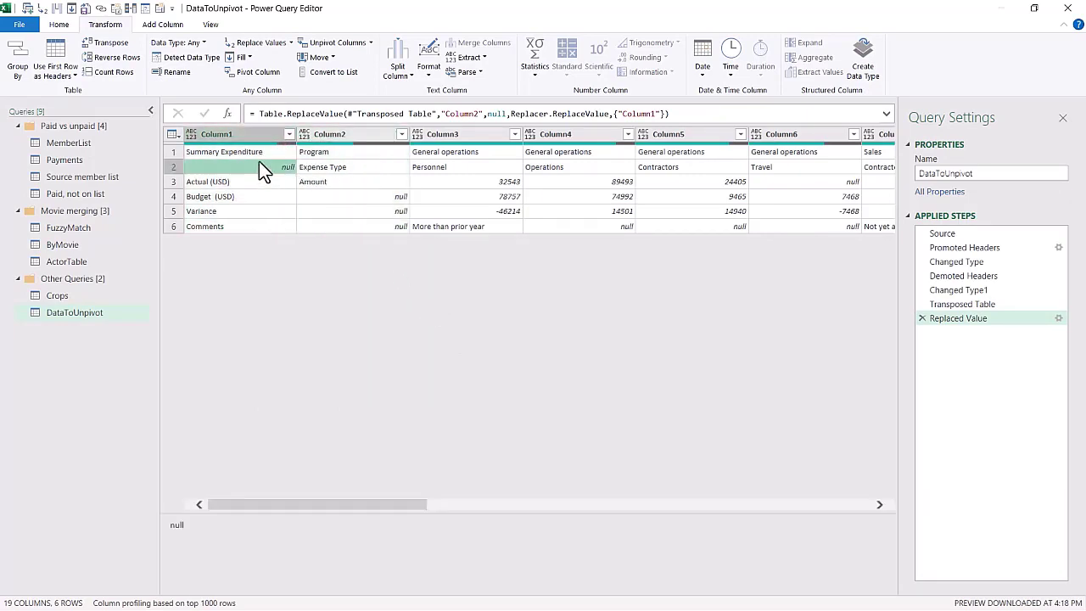
{"action": "left_click", "coordinate": [261, 156]}
{"action": "left_click", "coordinate": [261, 161]}
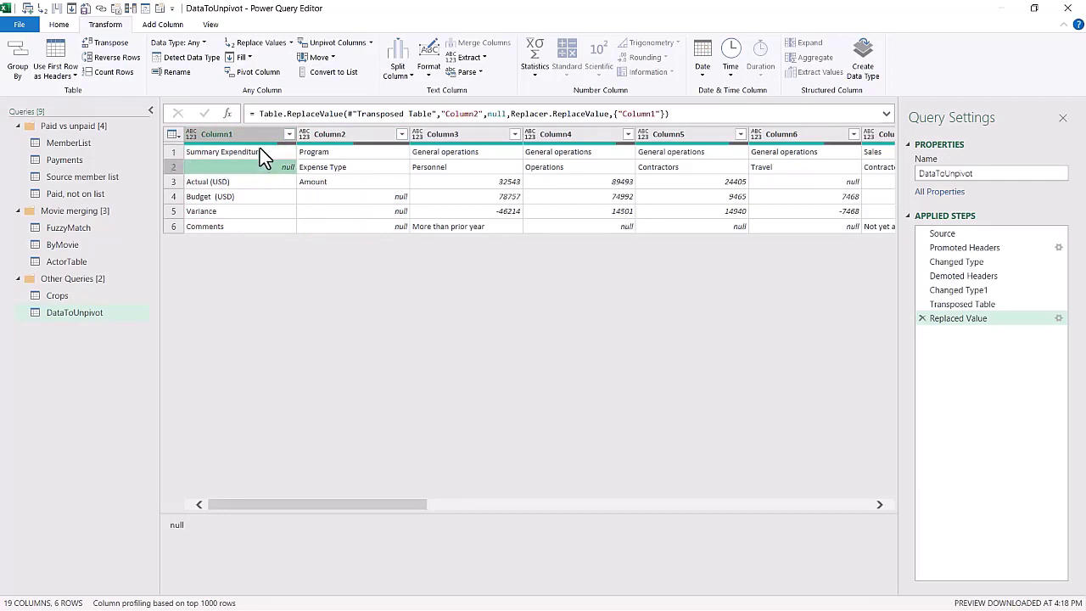
{"action": "left_click", "coordinate": [241, 57]}
{"action": "left_click", "coordinate": [245, 72]}
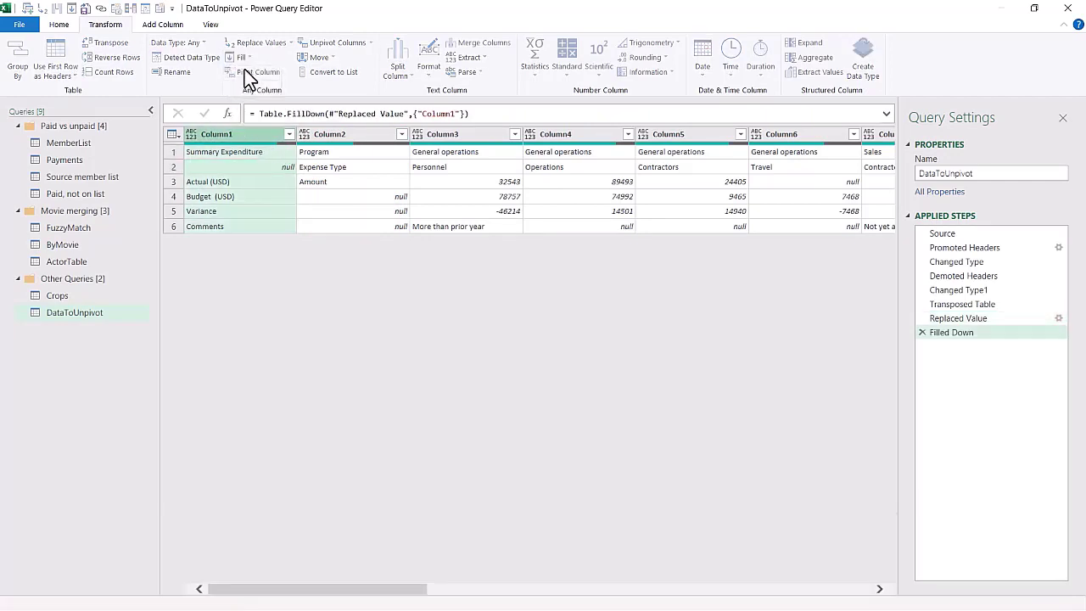
Fill down Column2 so that the Amount label covers the Budget, Variance and Comments rows, and check the filled rows.
{"action": "left_click", "coordinate": [355, 136]}
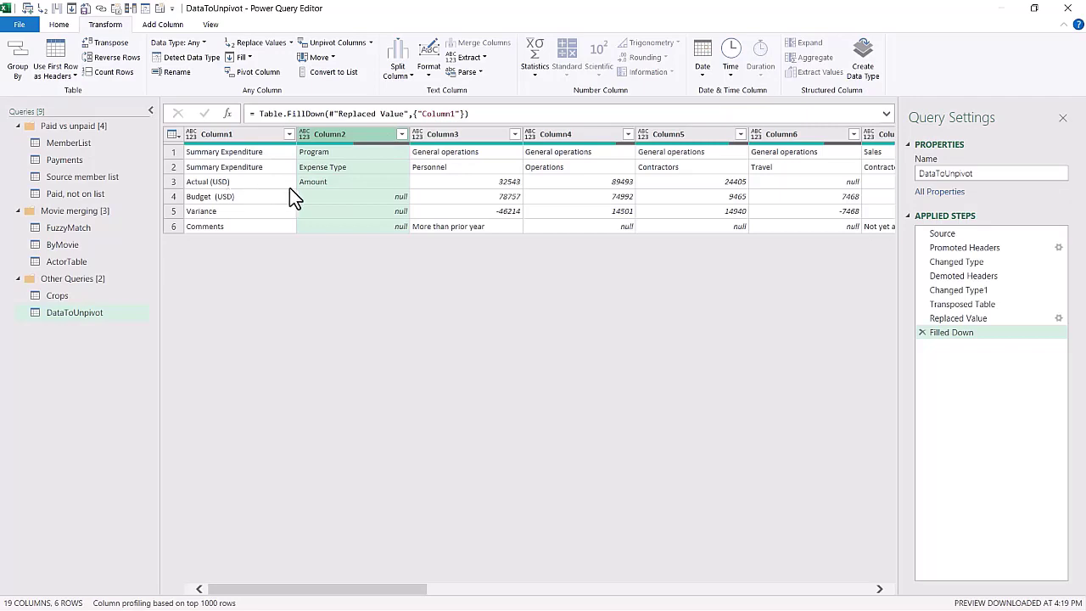
{"action": "left_click", "coordinate": [399, 136]}
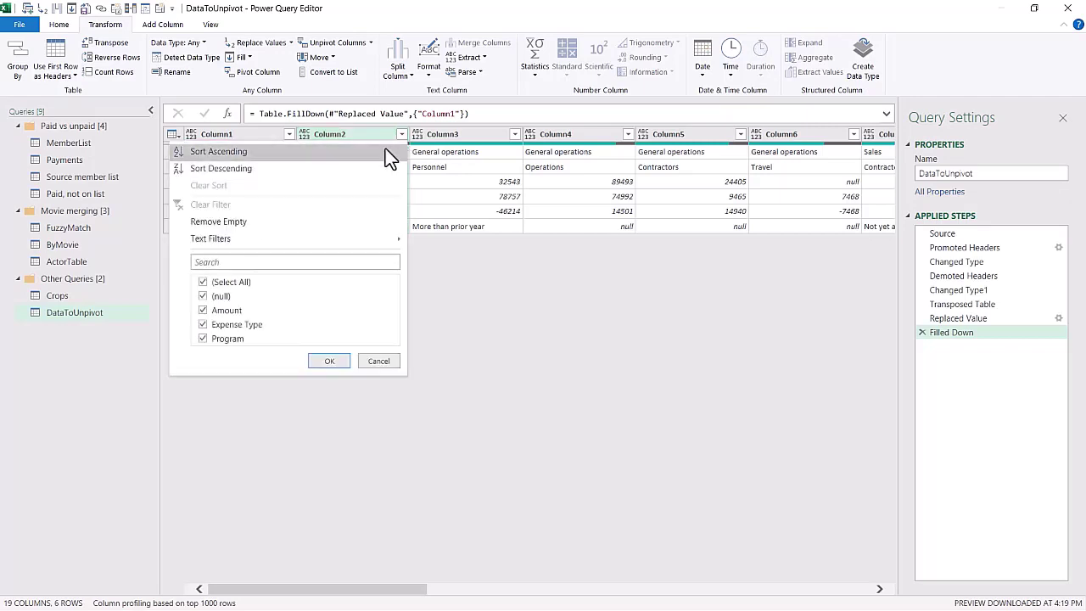
{"action": "left_click", "coordinate": [344, 136]}
{"action": "left_click", "coordinate": [242, 57]}
{"action": "left_click", "coordinate": [253, 74]}
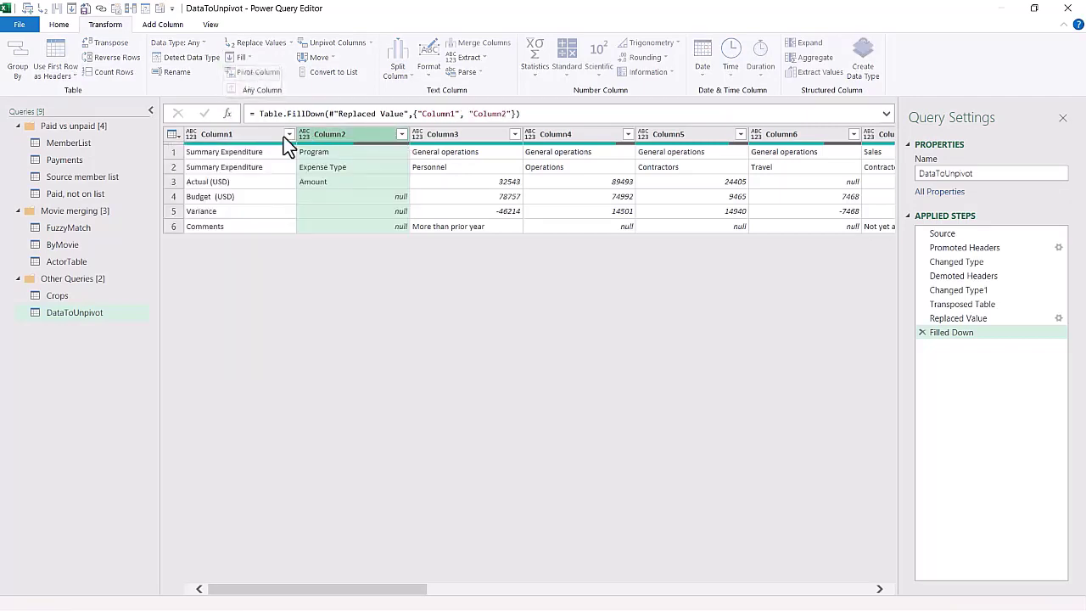
{"action": "left_click", "coordinate": [223, 197]}
{"action": "left_click", "coordinate": [224, 210]}
{"action": "left_click", "coordinate": [231, 228]}
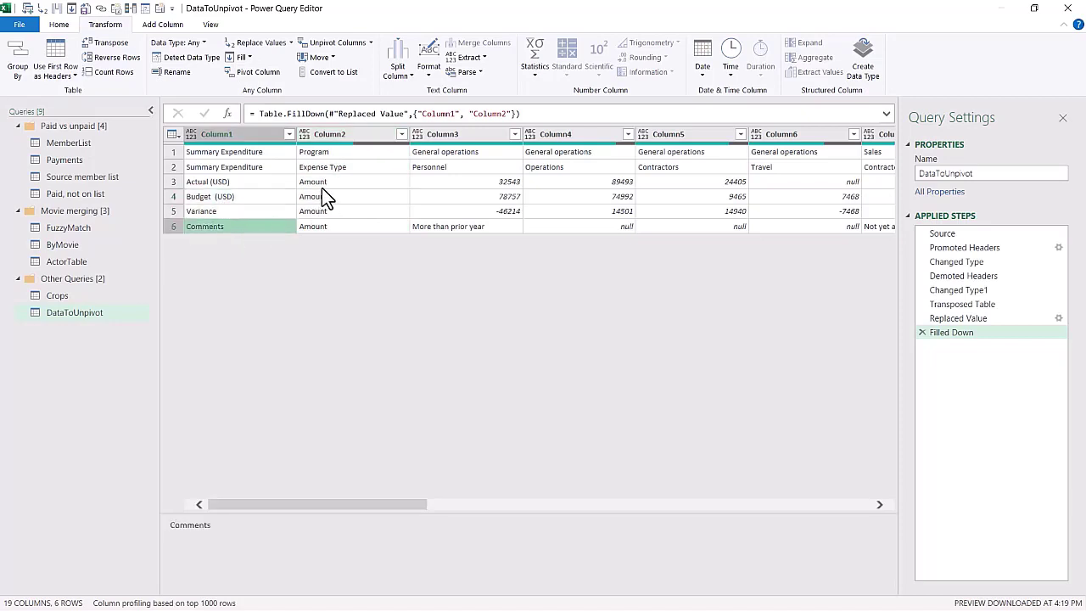
Merge Column1 and Column2 with a space as custom separator into a column named Headers.
{"action": "left_click", "coordinate": [277, 135]}
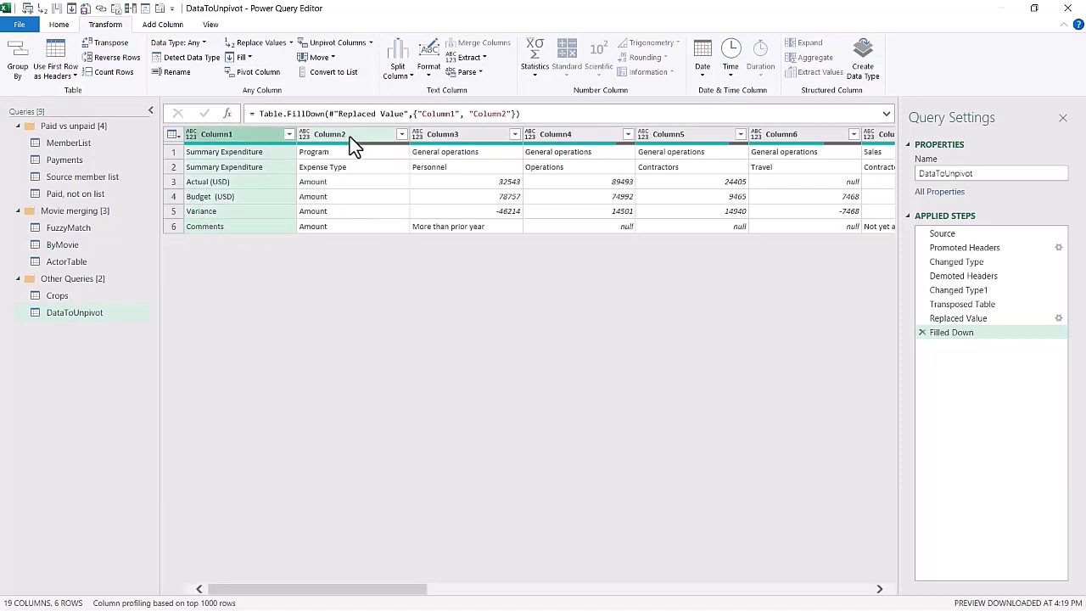
{"action": "left_click", "coordinate": [350, 136], "text": "ctrl"}
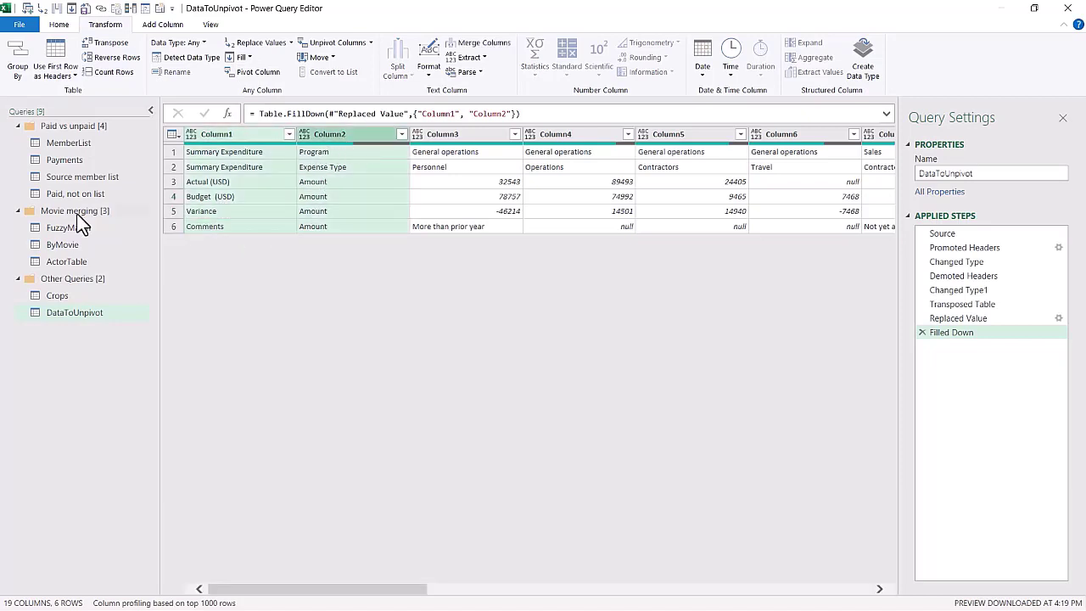
{"action": "left_click", "coordinate": [479, 44]}
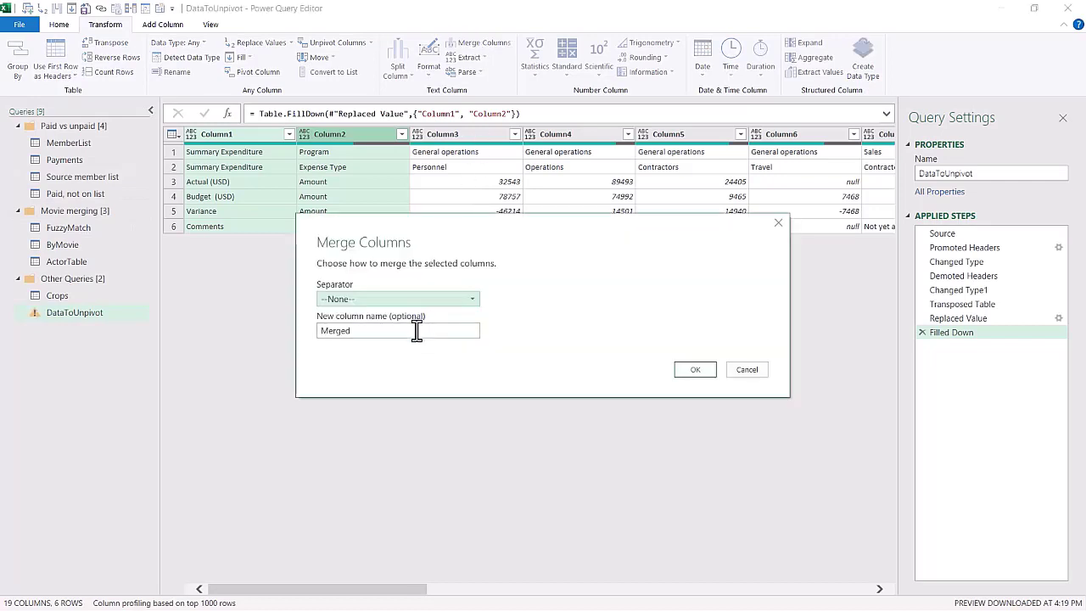
{"action": "left_click", "coordinate": [409, 299]}
{"action": "left_click", "coordinate": [371, 409]}
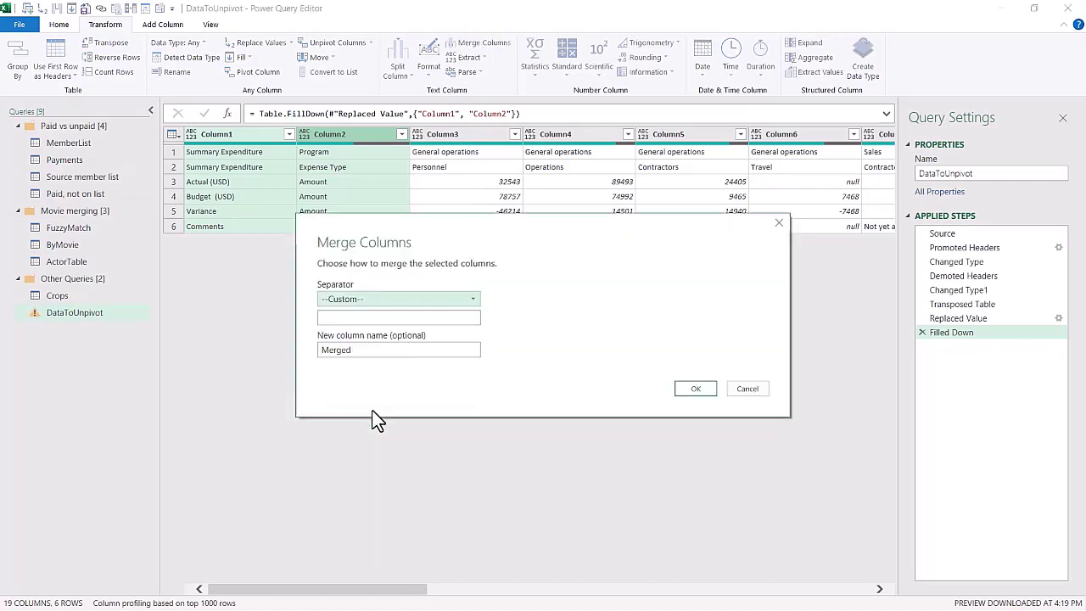
{"action": "left_click", "coordinate": [364, 317]}
{"action": "double_click", "coordinate": [371, 348]}
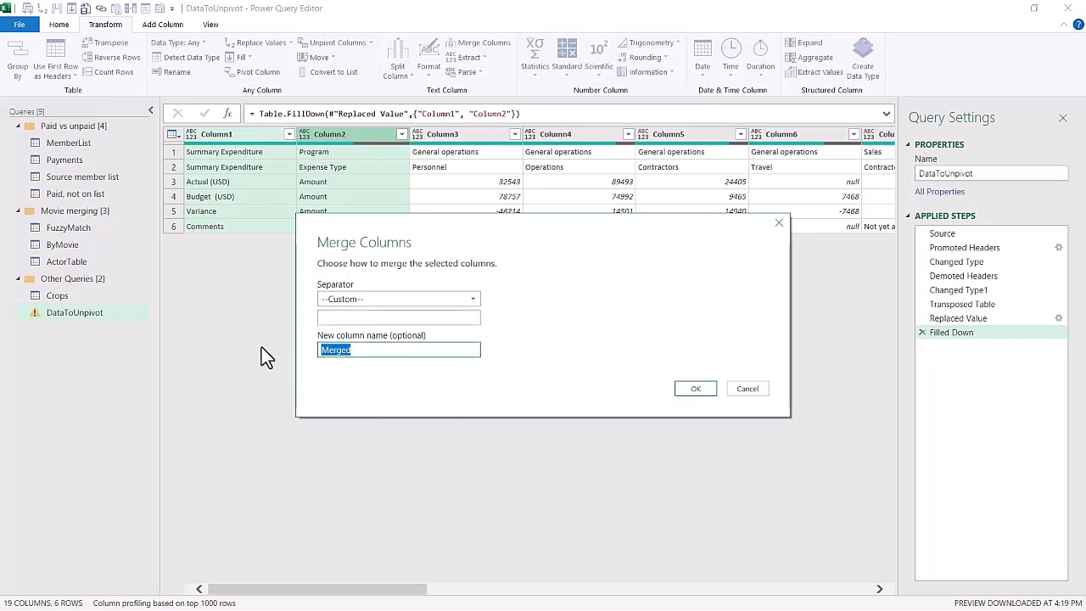
{"action": "type", "text": "Headers"}
{"action": "key", "text": "Return"}
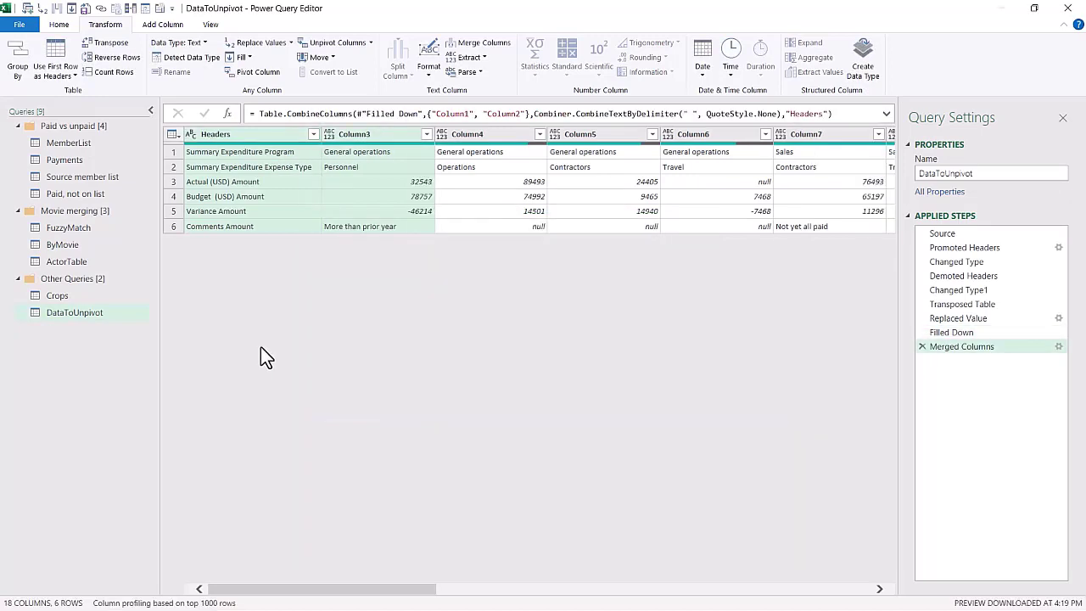
Transpose the table back, use its first row as headers, and check the combined column names.
{"action": "left_click", "coordinate": [246, 136]}
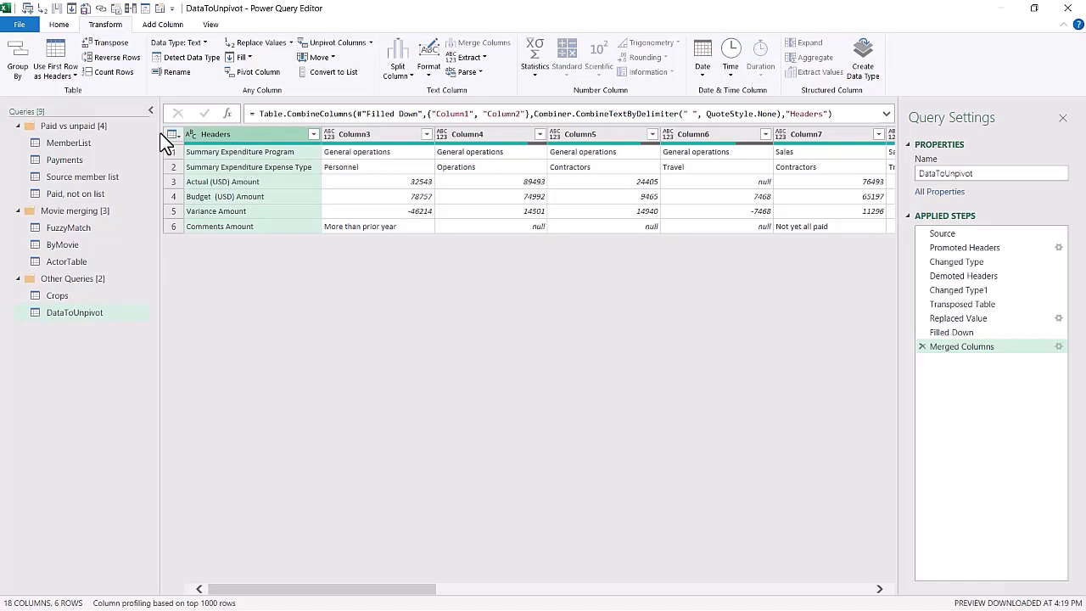
{"action": "left_click", "coordinate": [112, 44]}
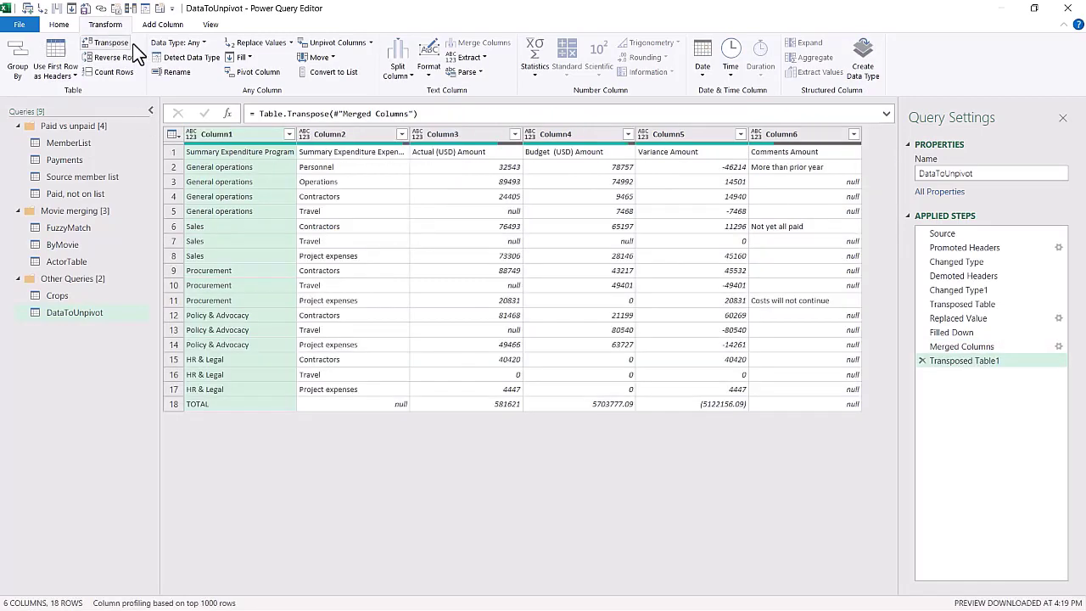
{"action": "left_click", "coordinate": [56, 62]}
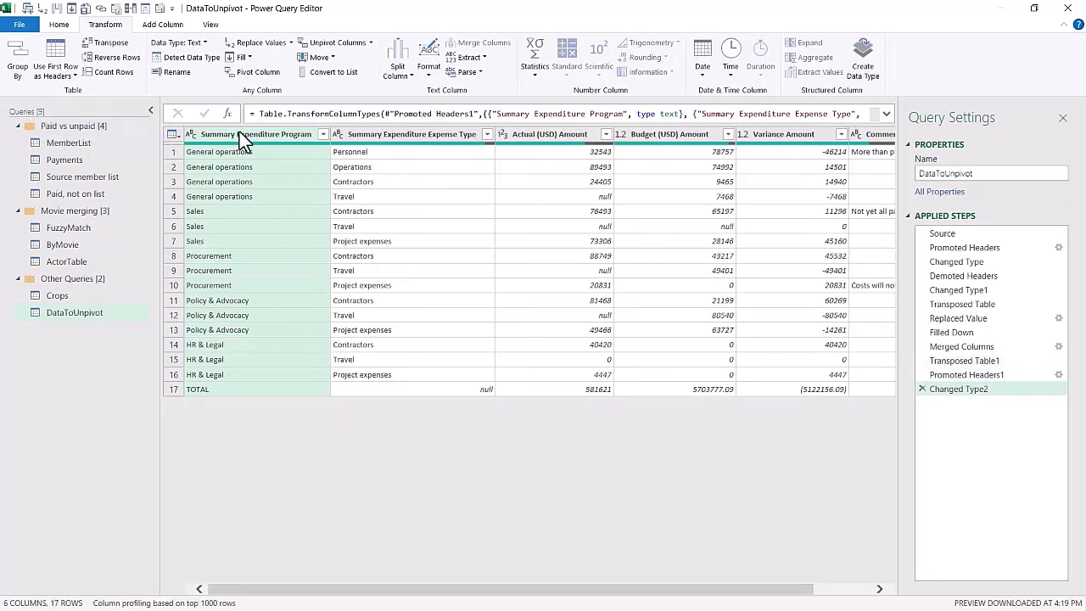
{"action": "left_click", "coordinate": [419, 134]}
{"action": "left_click", "coordinate": [526, 134]}
{"action": "left_click", "coordinate": [694, 134]}
{"action": "left_click", "coordinate": [760, 137]}
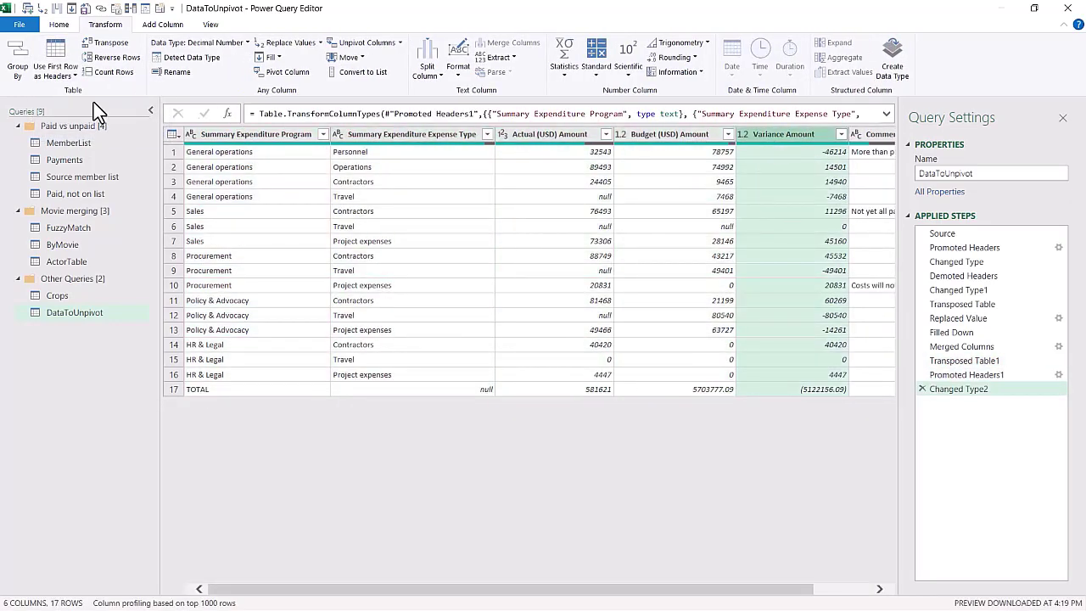
Close the query editor, load the DataToUnpivot query to a worksheet table, and toggle the table's filter buttons.
{"action": "left_click", "coordinate": [58, 24]}
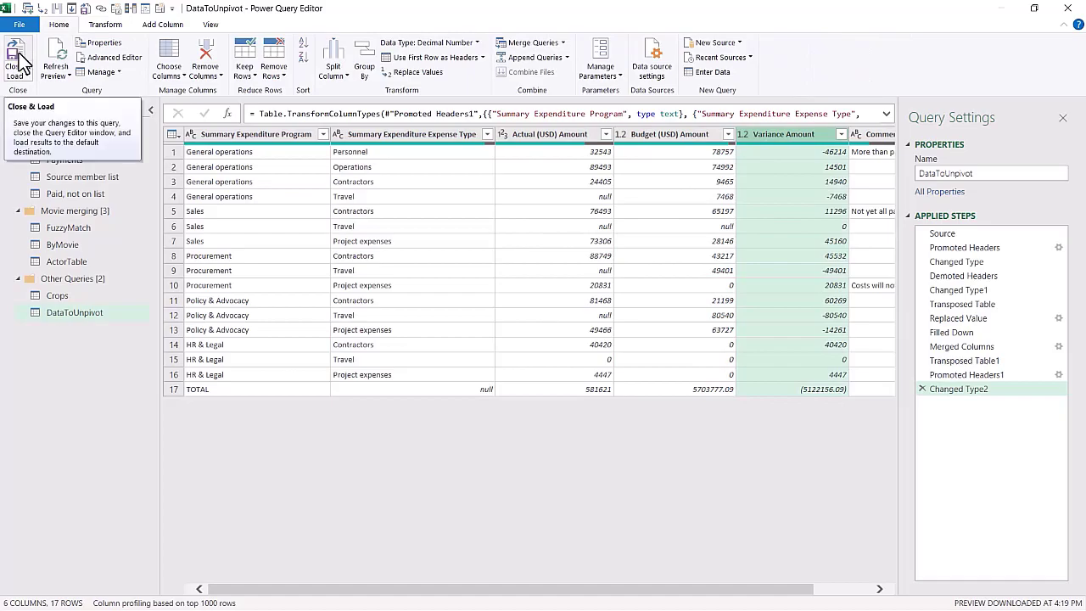
{"action": "left_click", "coordinate": [18, 58]}
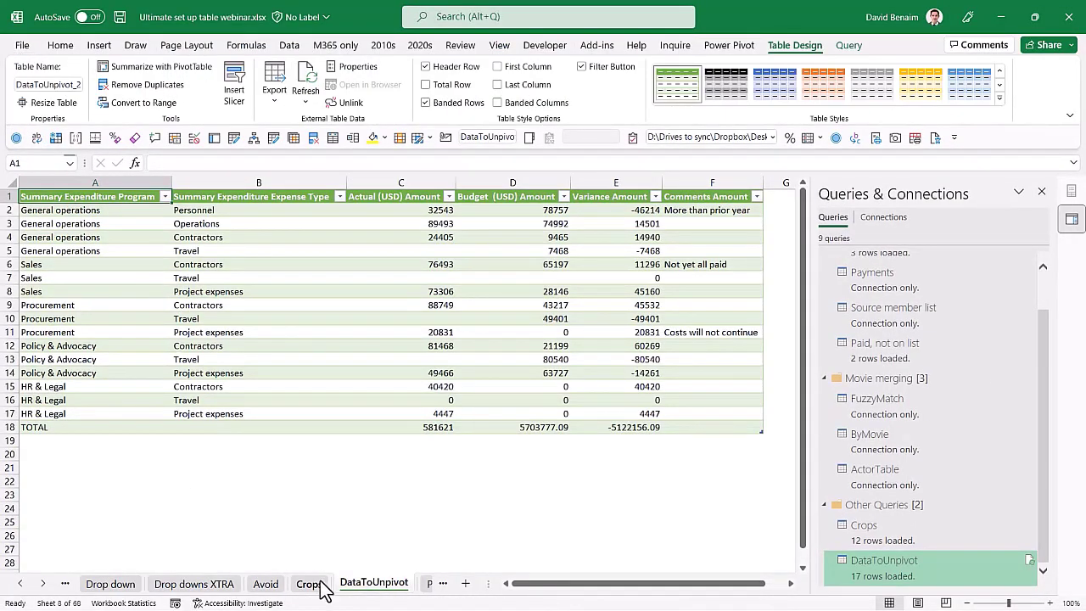
{"action": "left_click", "coordinate": [218, 214]}
{"action": "left_click", "coordinate": [228, 239]}
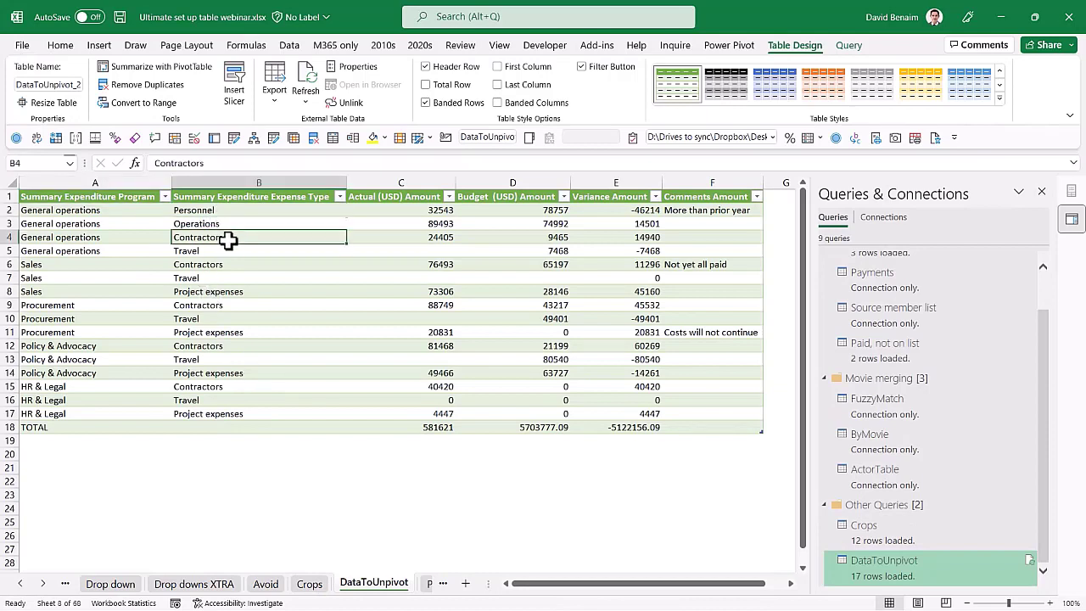
{"action": "key", "text": "ctrl+shift+l"}
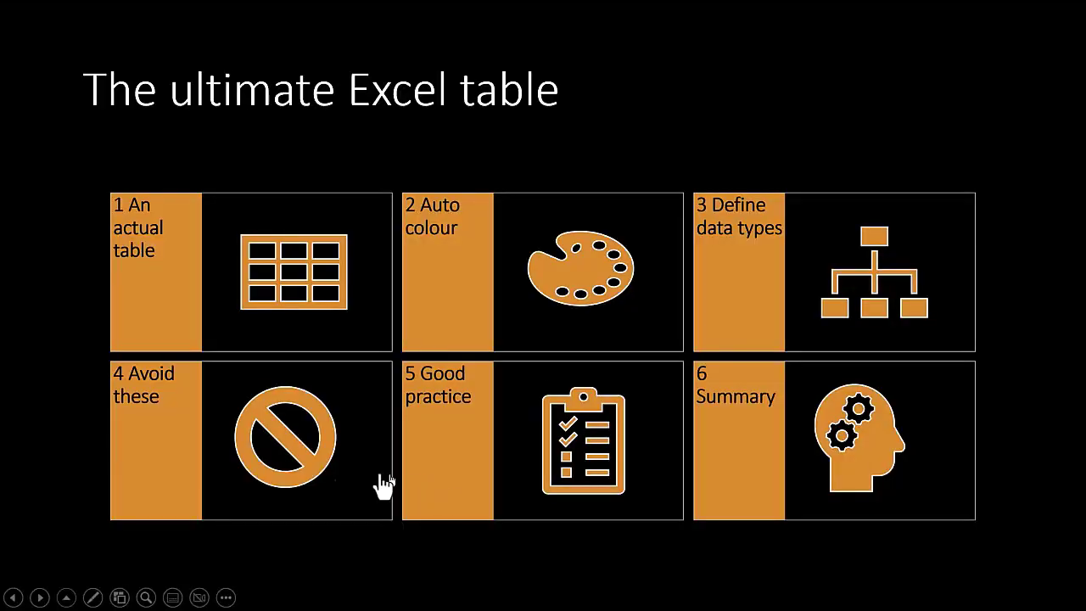
{"action": "key", "text": "alt+Tab"}
{"action": "left_click", "coordinate": [475, 446]}
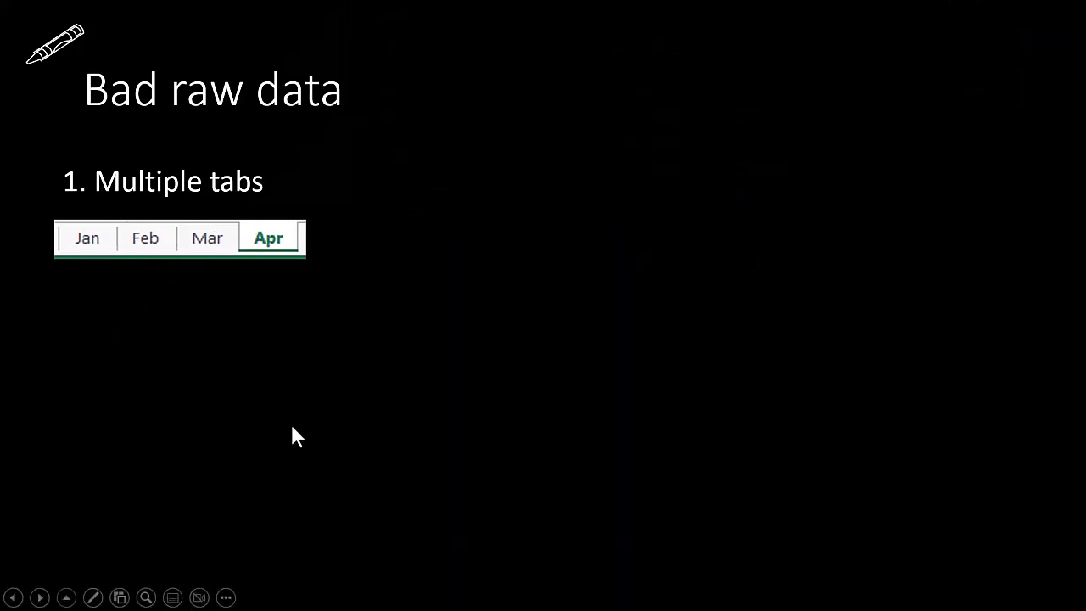
{"action": "key", "text": "Right"}
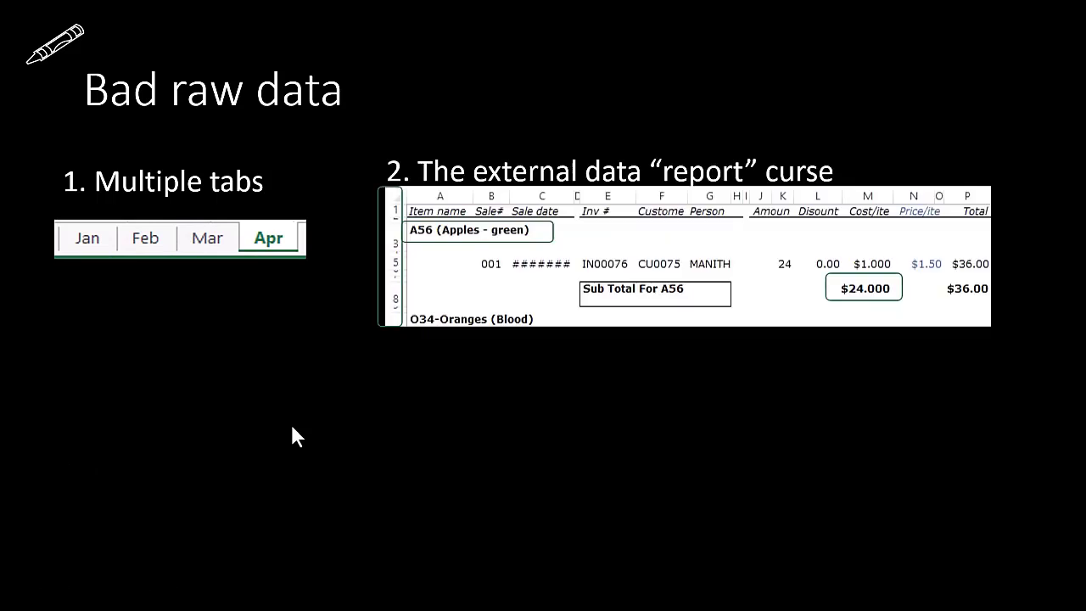